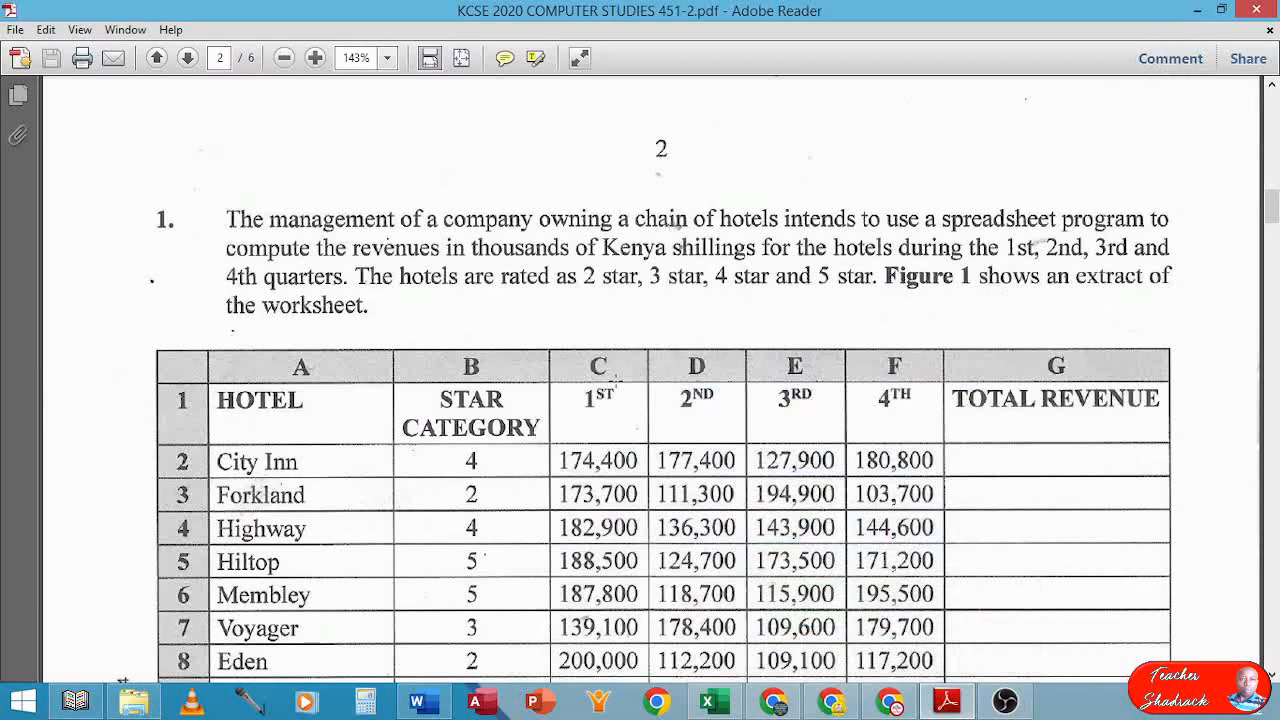
Scroll through page 2 of the exam PDF to read Figure 1 and question (a), then back to the full table
{"action": "scroll", "coordinate": [616, 380], "scroll_direction": "down", "scroll_amount": 1}
{"action": "scroll", "coordinate": [616, 380], "scroll_direction": "down", "scroll_amount": 2}
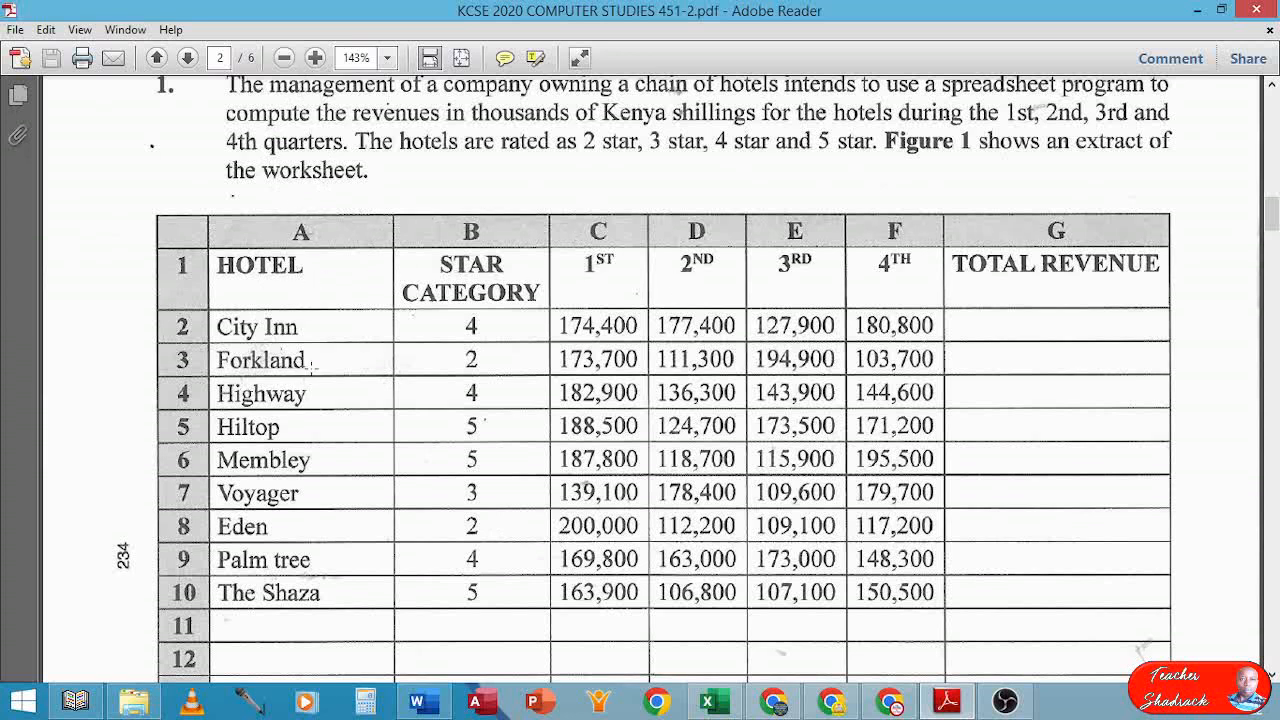
{"action": "scroll", "coordinate": [310, 367], "scroll_direction": "down", "scroll_amount": 1}
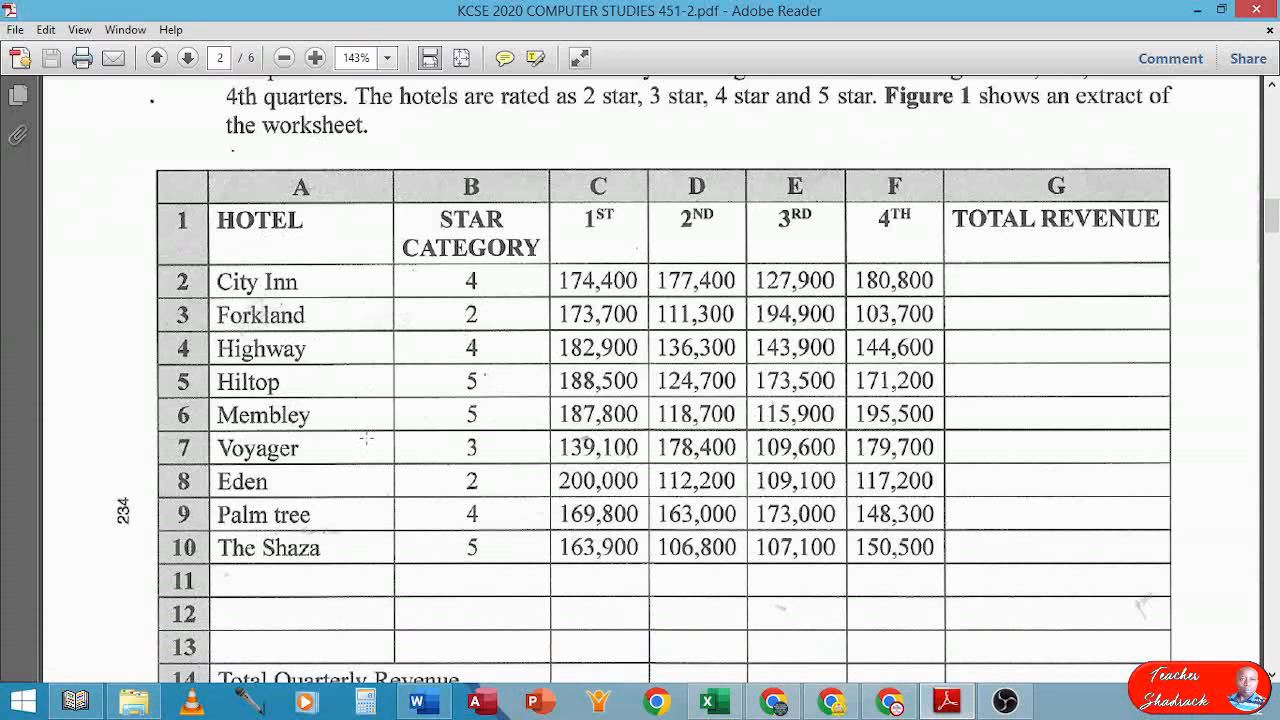
{"action": "scroll", "coordinate": [366, 439], "scroll_direction": "down", "scroll_amount": 1}
{"action": "scroll", "coordinate": [366, 437], "scroll_direction": "down", "scroll_amount": 1}
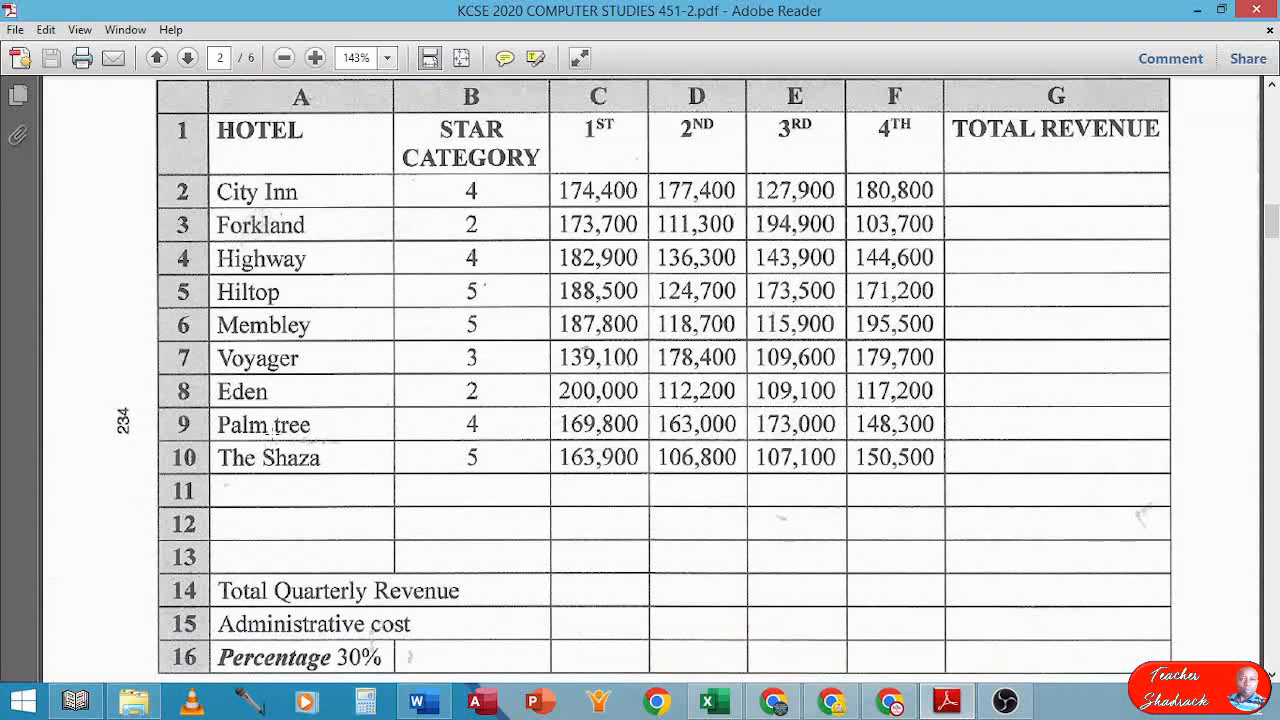
{"action": "scroll", "coordinate": [372, 428], "scroll_direction": "down", "scroll_amount": 5}
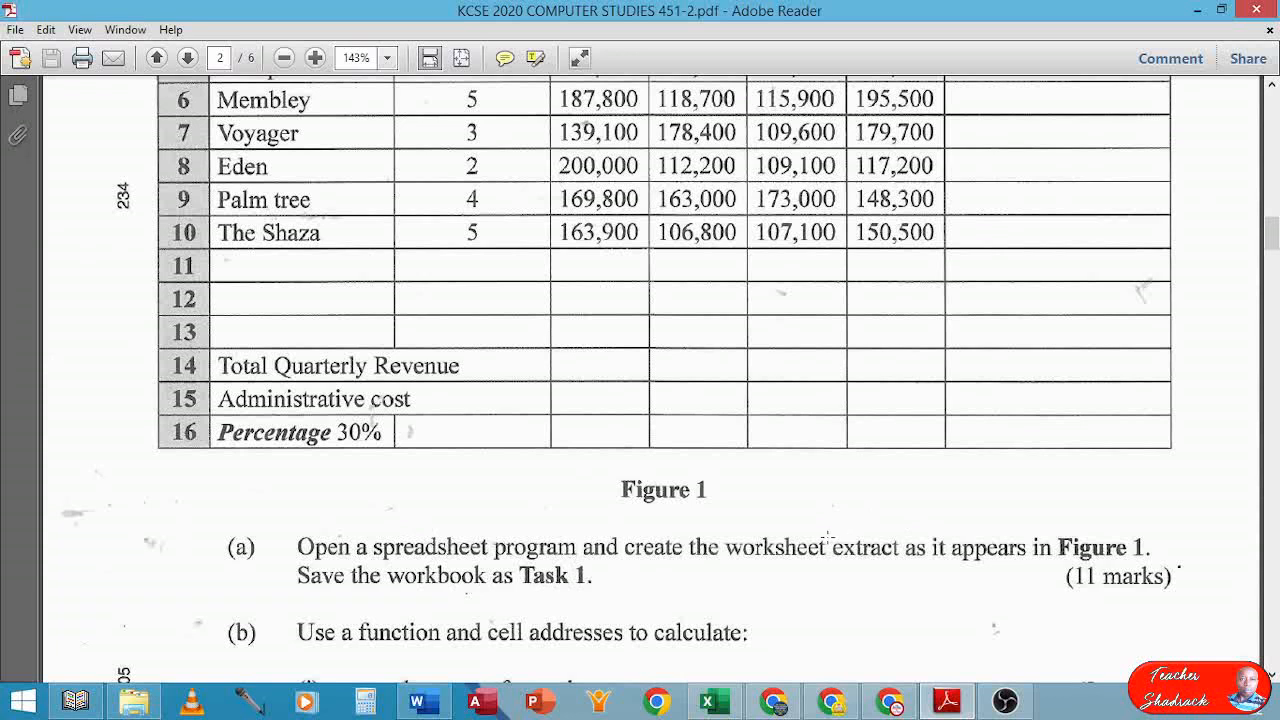
{"action": "scroll", "coordinate": [828, 538], "scroll_direction": "up", "scroll_amount": 5}
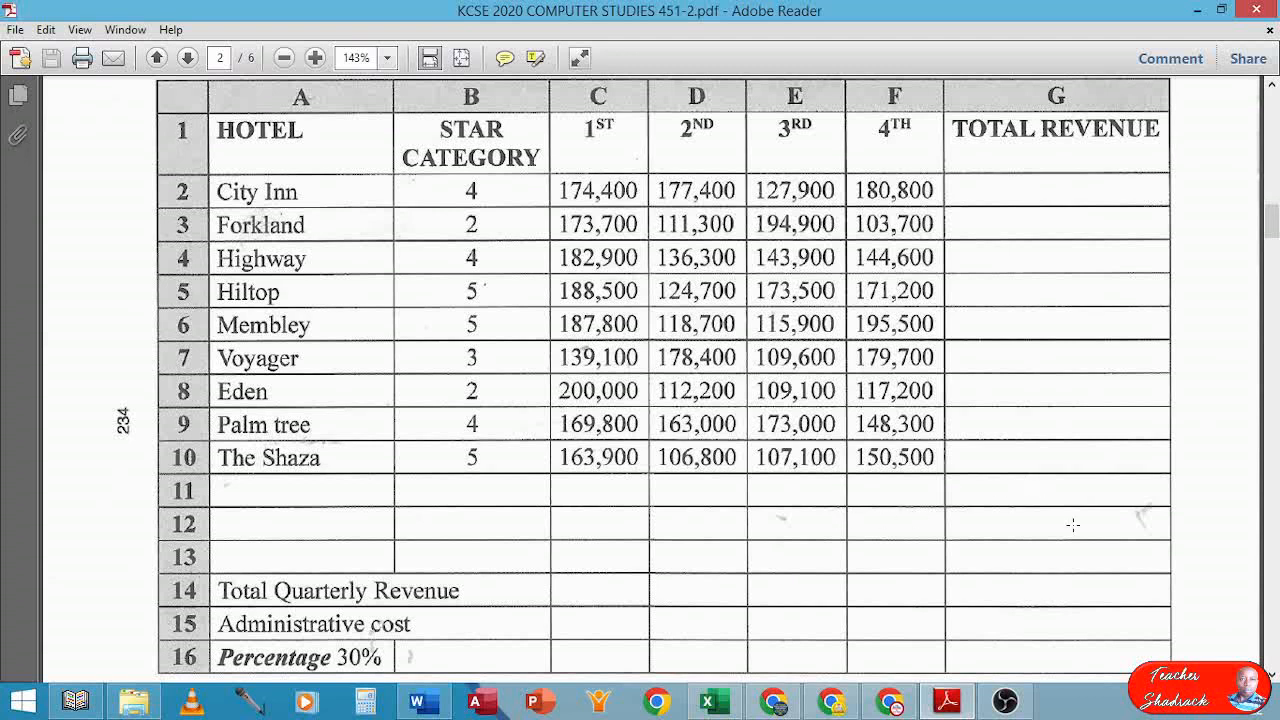
Bring Book1 forward, restore both windows, and snap Excel to the right half
{"action": "left_click", "coordinate": [714, 703]}
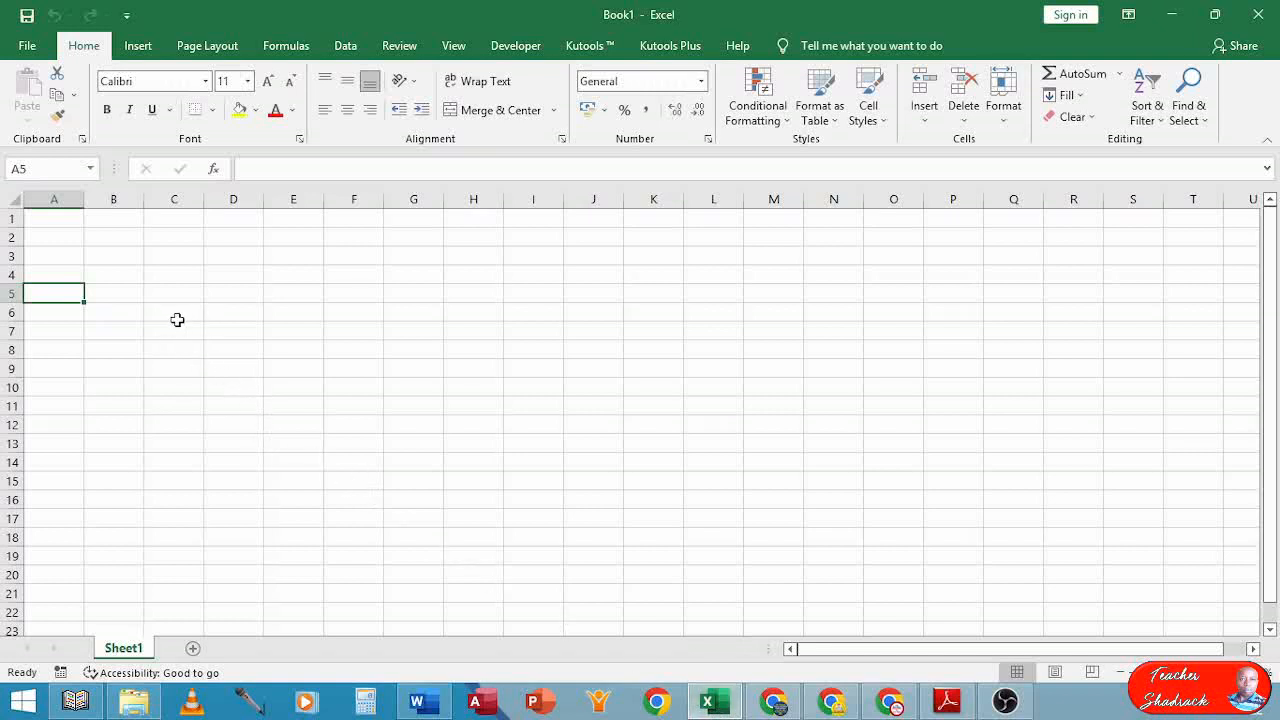
{"action": "scroll", "coordinate": [116, 277], "scroll_direction": "up", "scroll_amount": 2}
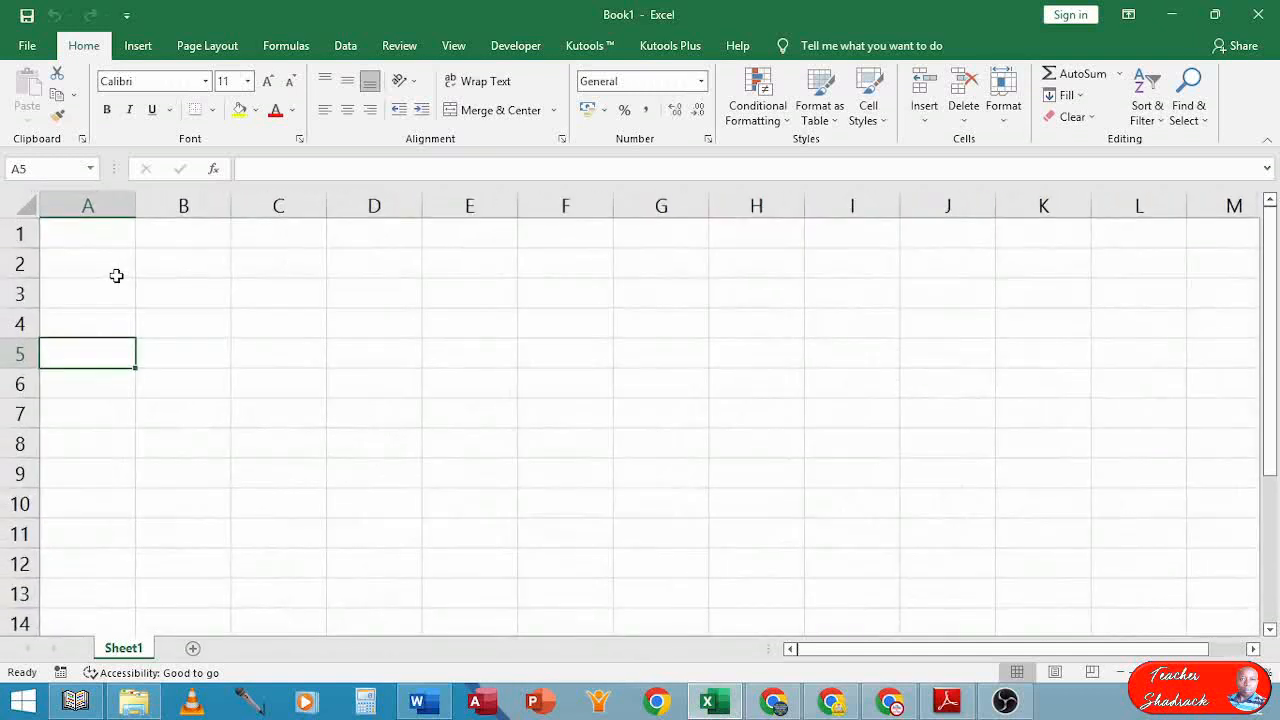
{"action": "left_click", "coordinate": [1214, 14]}
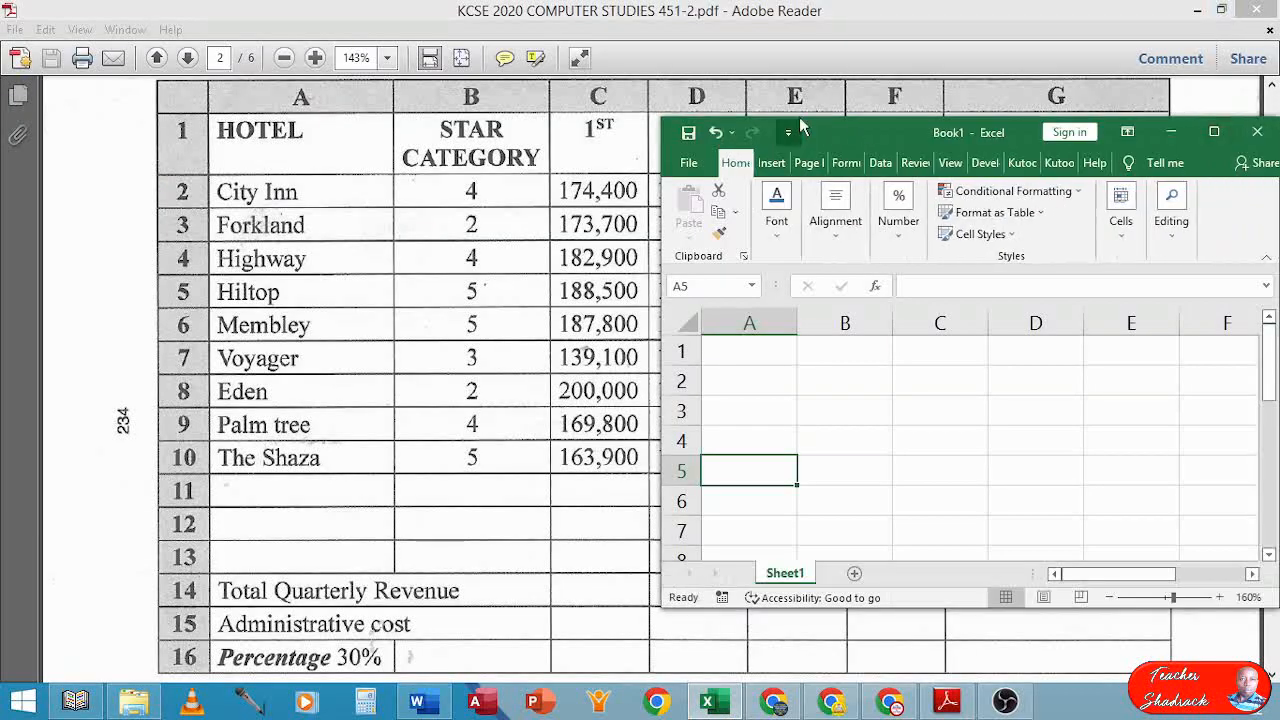
{"action": "left_click", "coordinate": [1221, 9]}
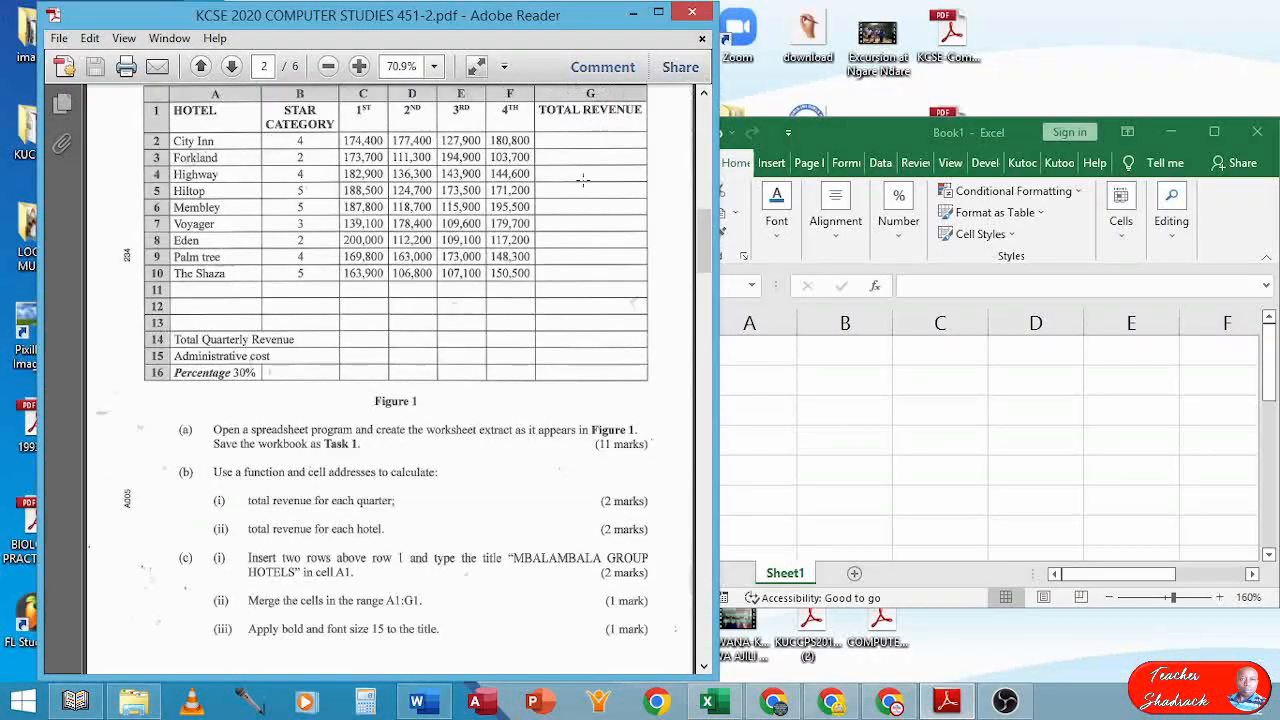
{"action": "left_click_drag", "start_coordinate": [895, 120], "coordinate": [912, 1]}
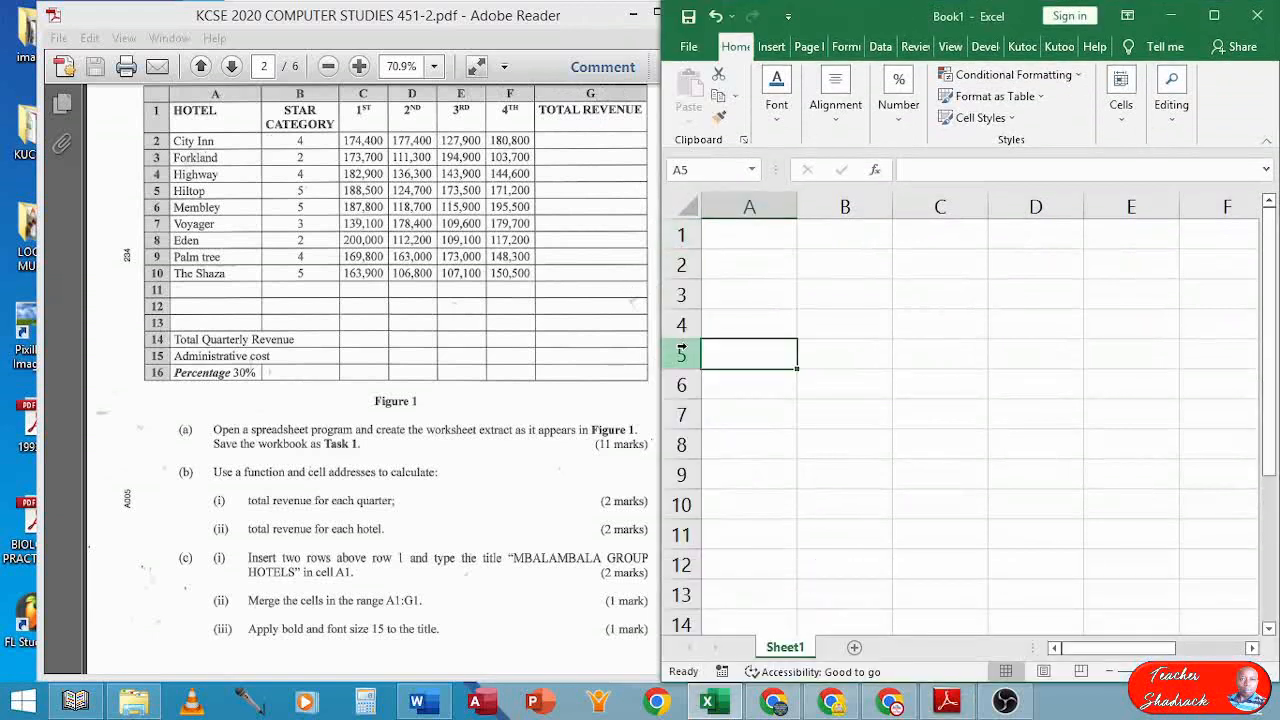
Shift the PDF window further left and select cell A1 in the workbook
{"action": "left_click", "coordinate": [737, 236]}
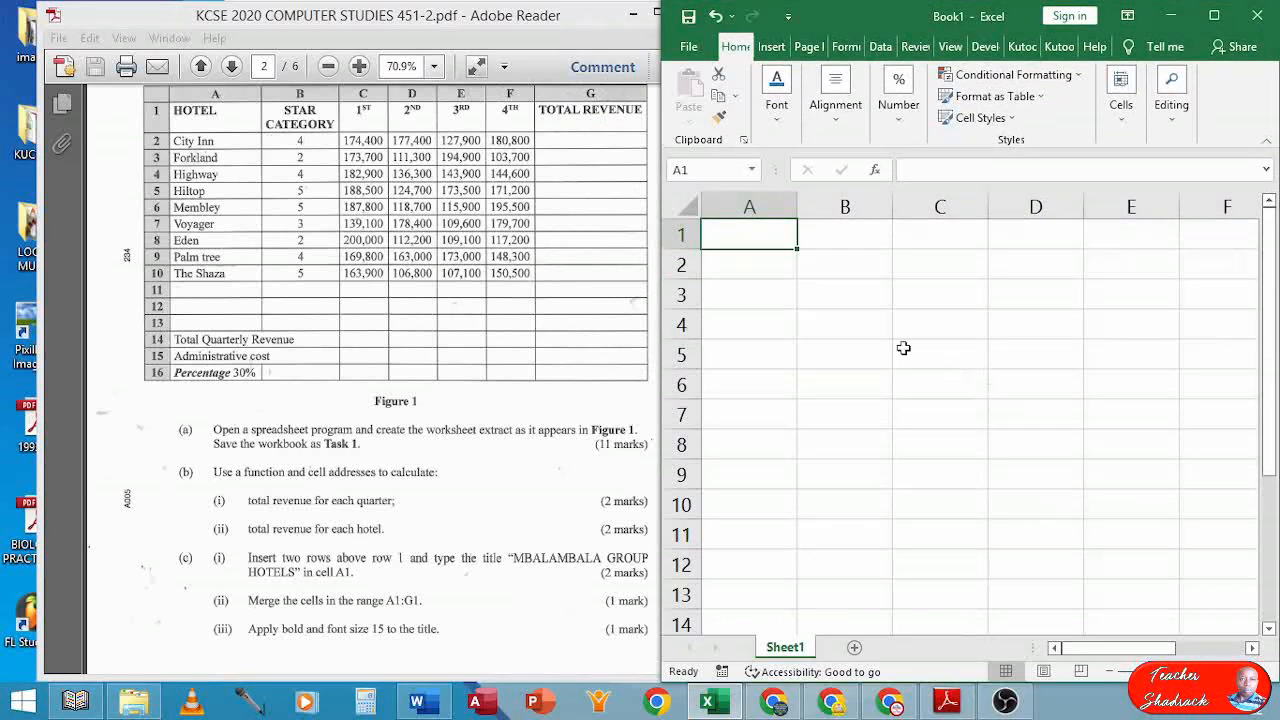
{"action": "left_click_drag", "start_coordinate": [440, 22], "coordinate": [379, 22]}
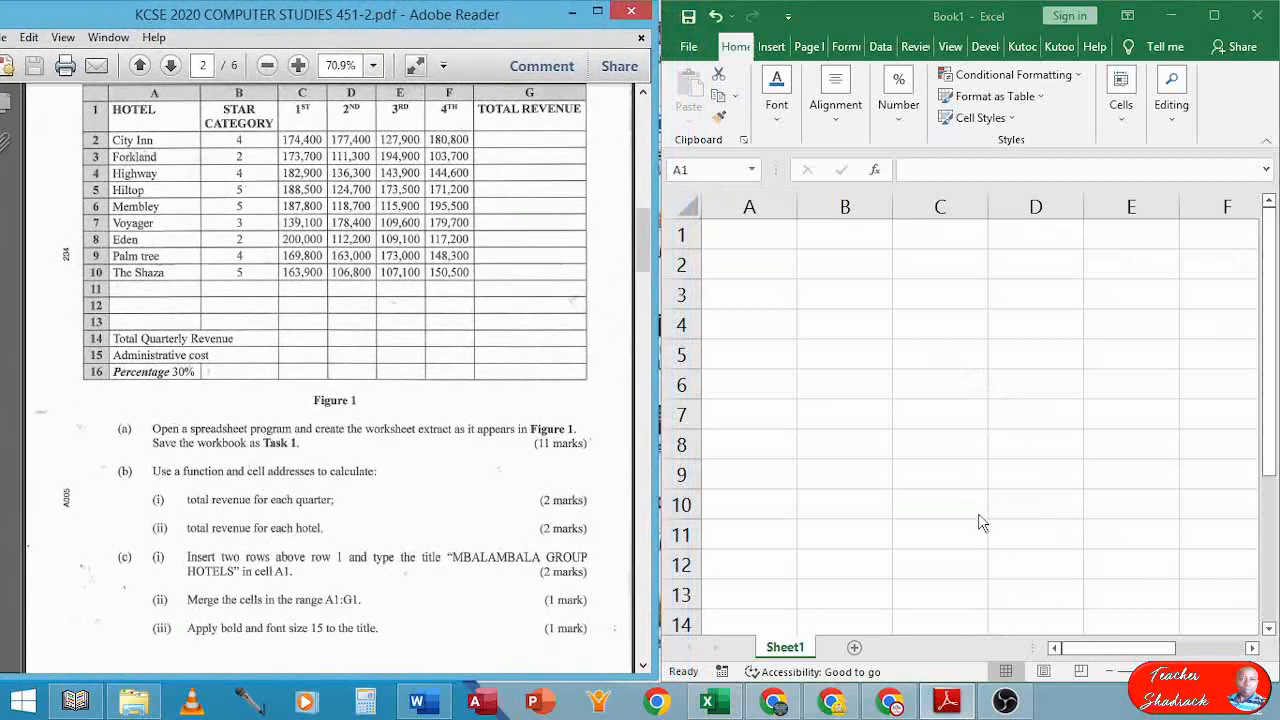
{"action": "scroll", "coordinate": [976, 516], "scroll_direction": "down", "scroll_amount": 2}
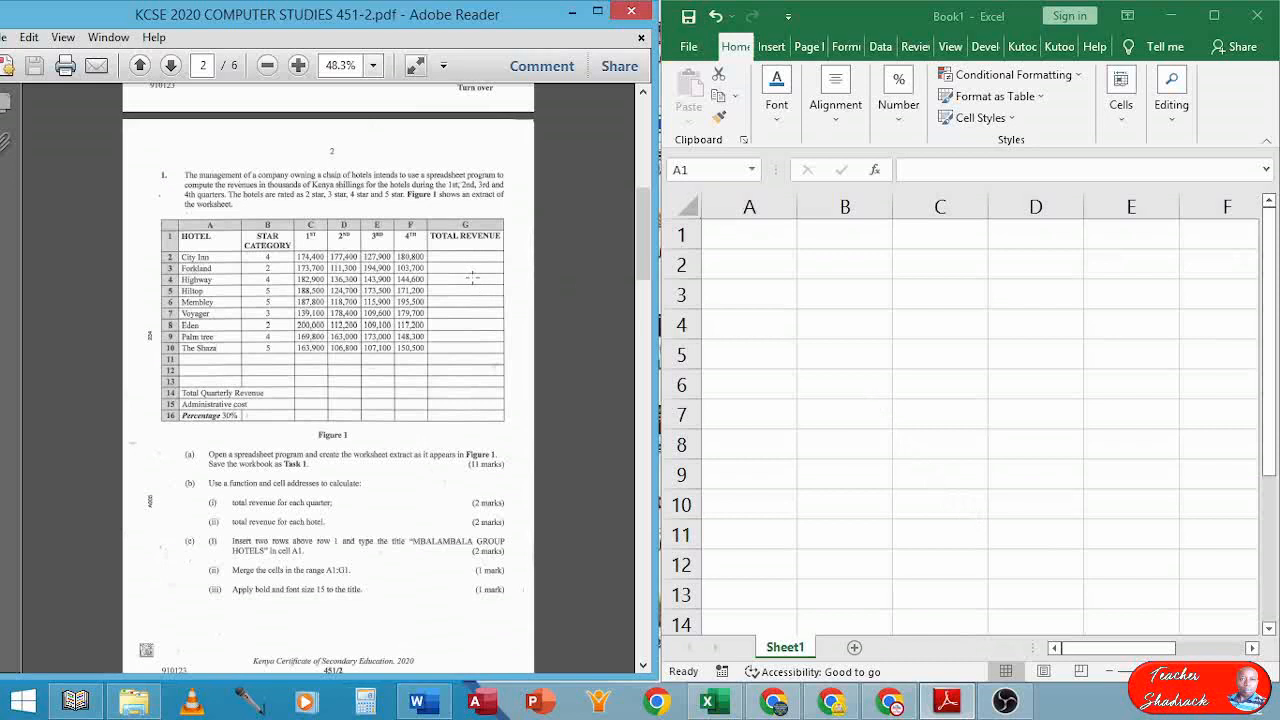
{"action": "scroll", "coordinate": [485, 288], "scroll_direction": "up", "scroll_amount": 4}
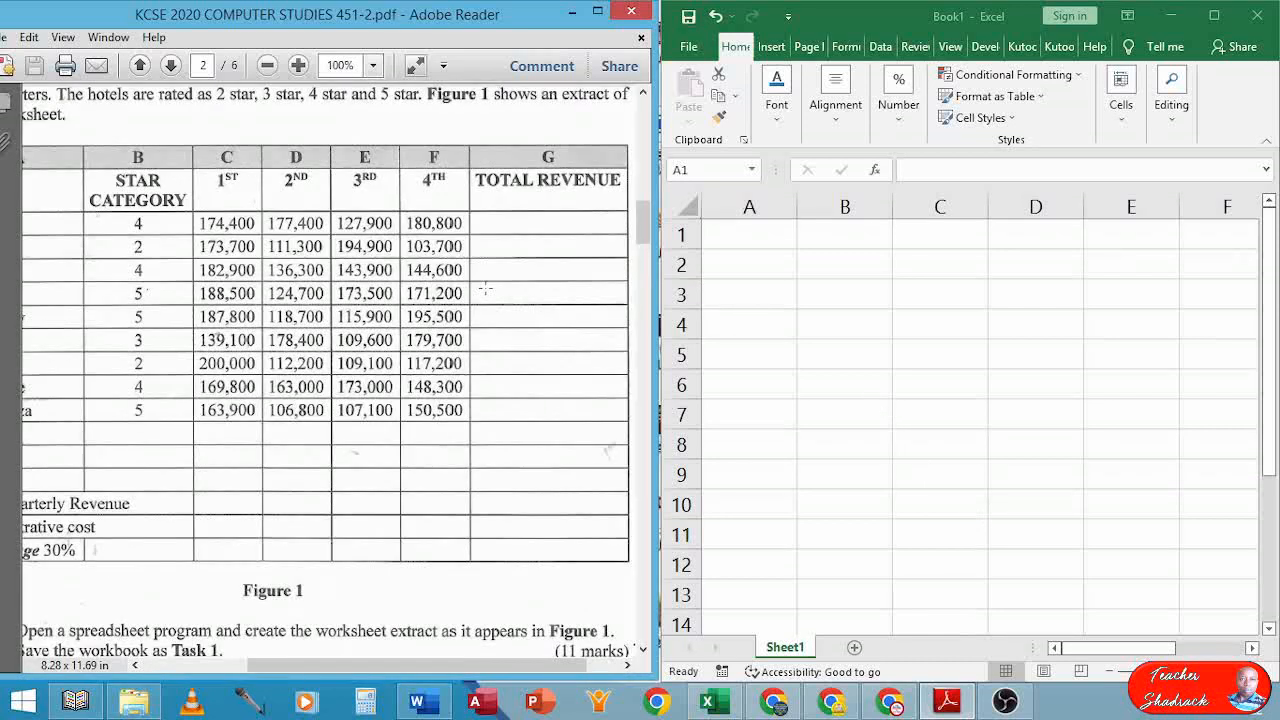
{"action": "scroll", "coordinate": [485, 288], "scroll_direction": "down", "scroll_amount": 1}
{"action": "left_click", "coordinate": [743, 237]}
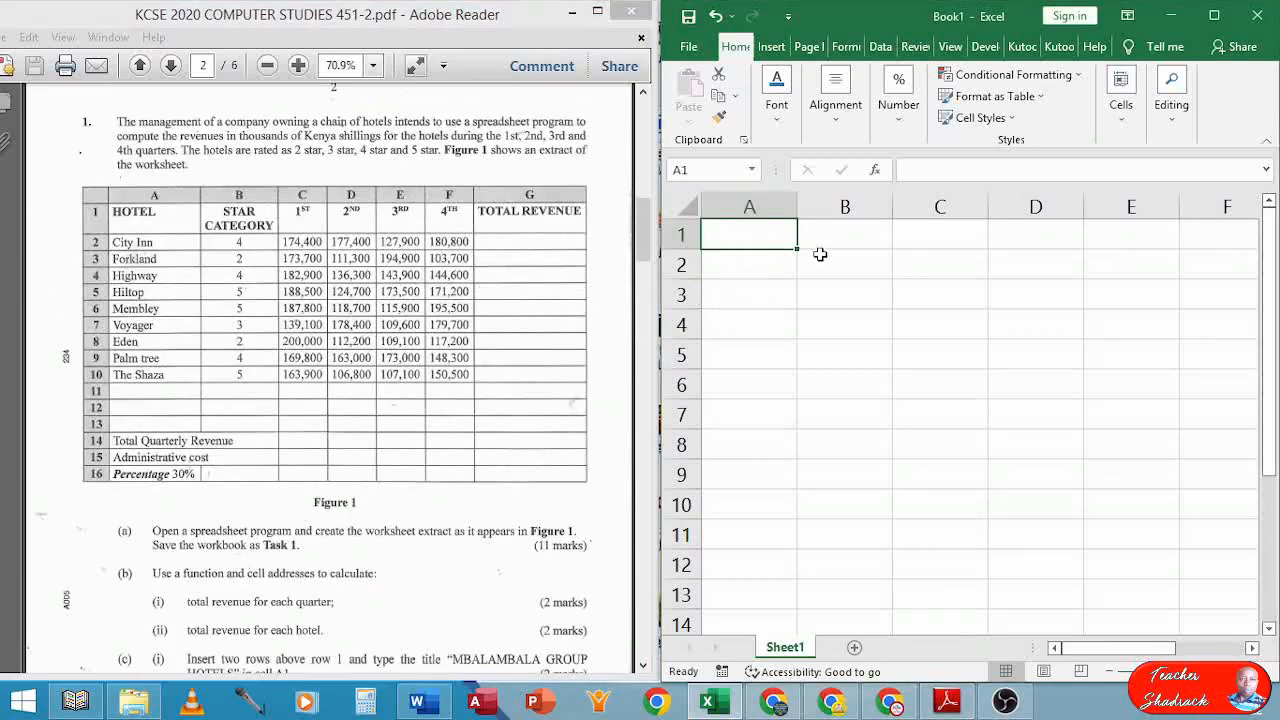
{"action": "scroll", "coordinate": [820, 254], "scroll_direction": "down", "scroll_amount": 2}
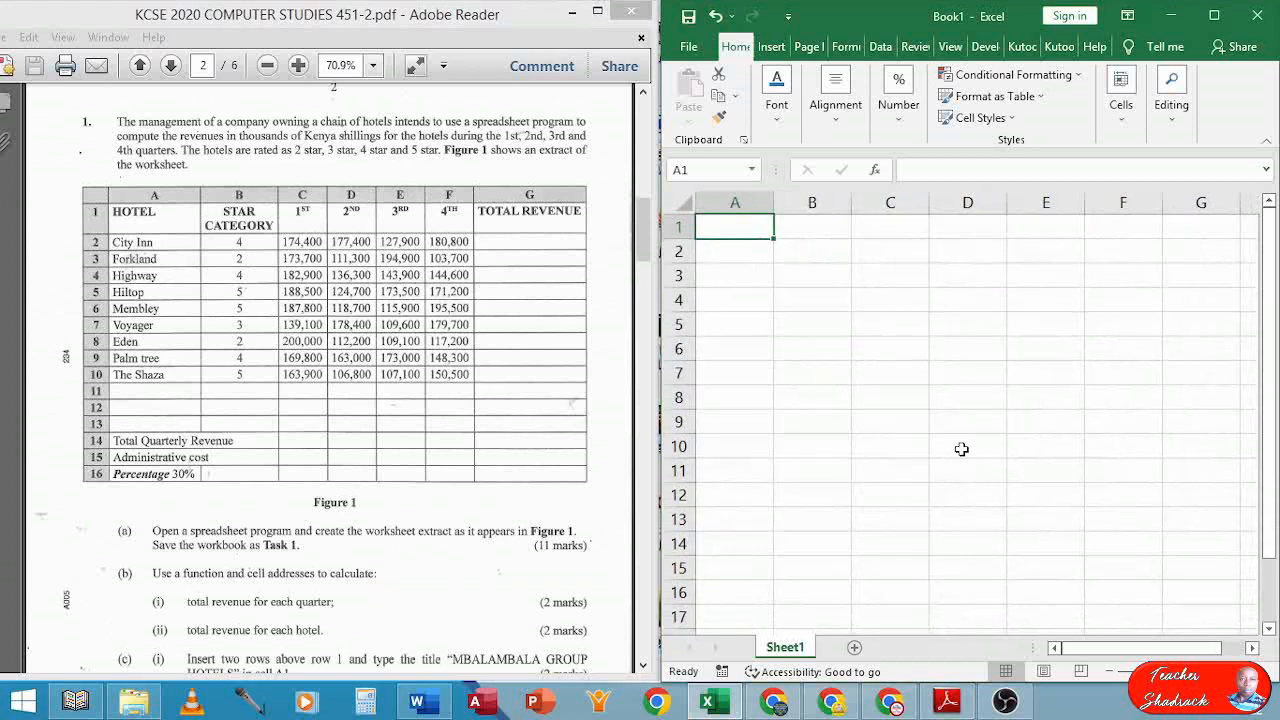
Enter the headings HOTEL, STAR CATEGORY, 1ST and 2ND in A1:D1
{"action": "type", "text": "HOTEL"}
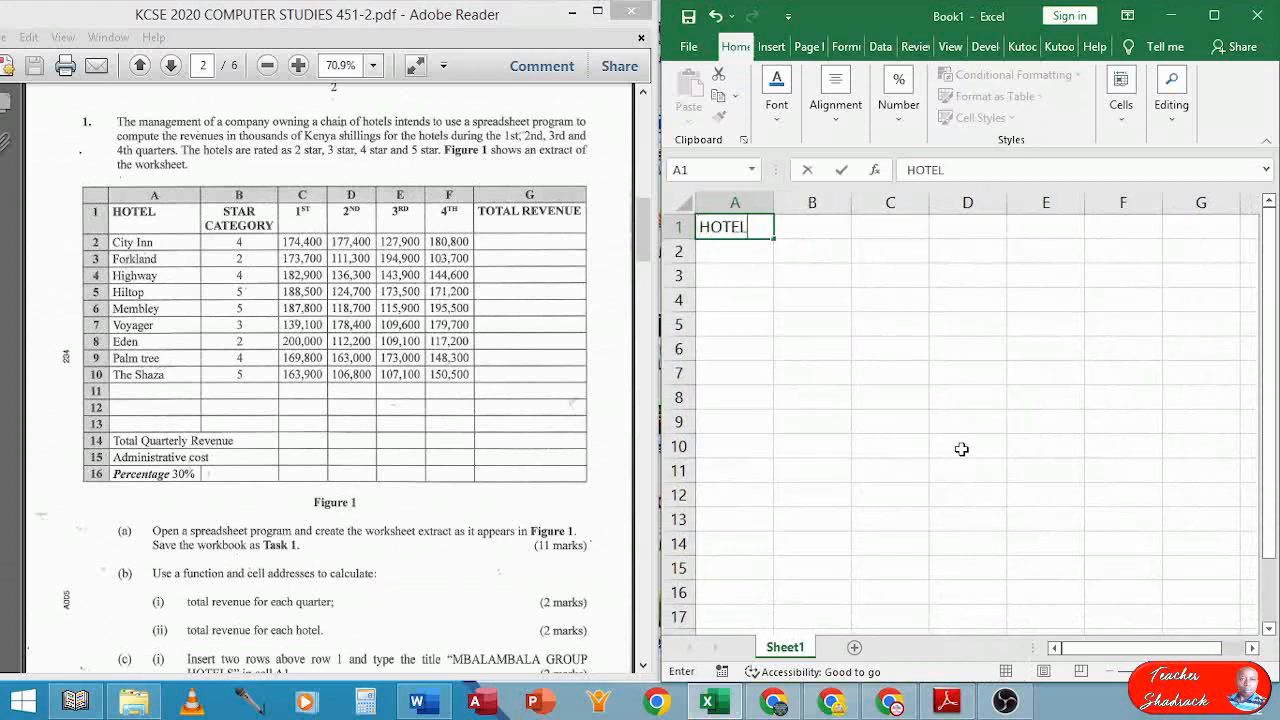
{"action": "key", "text": "Tab"}
{"action": "type", "text": "STAR "}
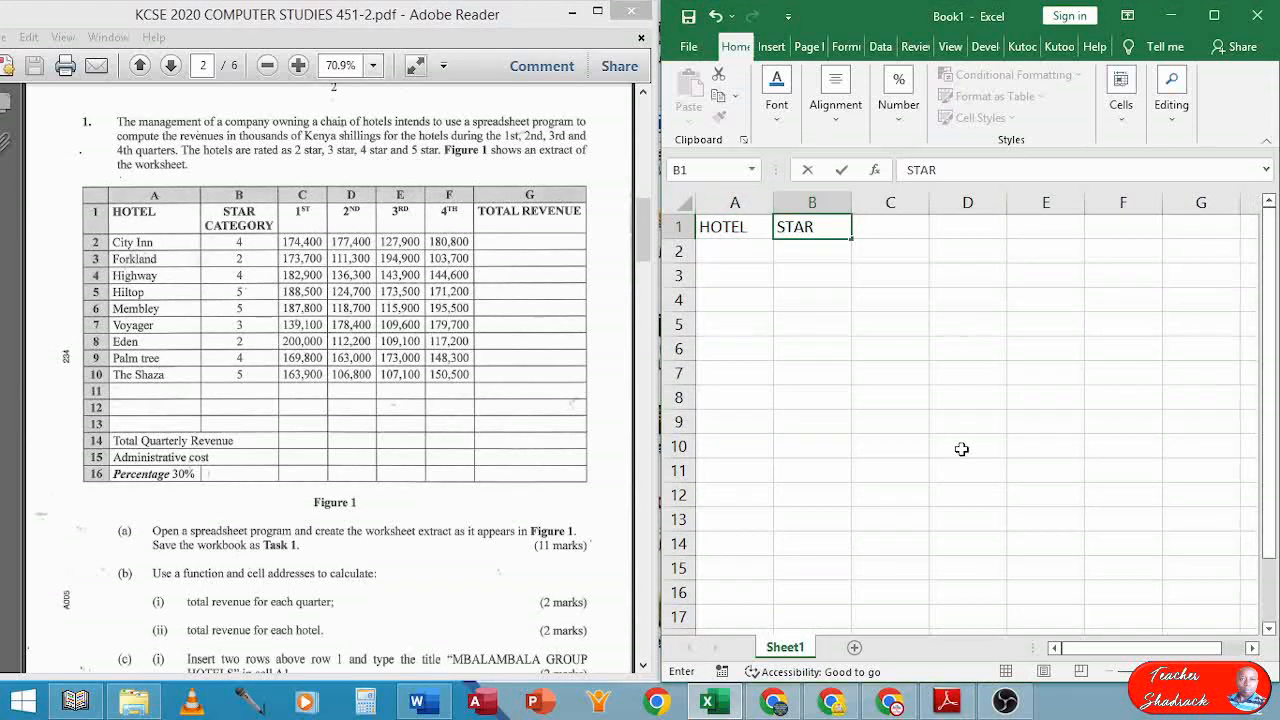
{"action": "type", "text": "CATEGORY"}
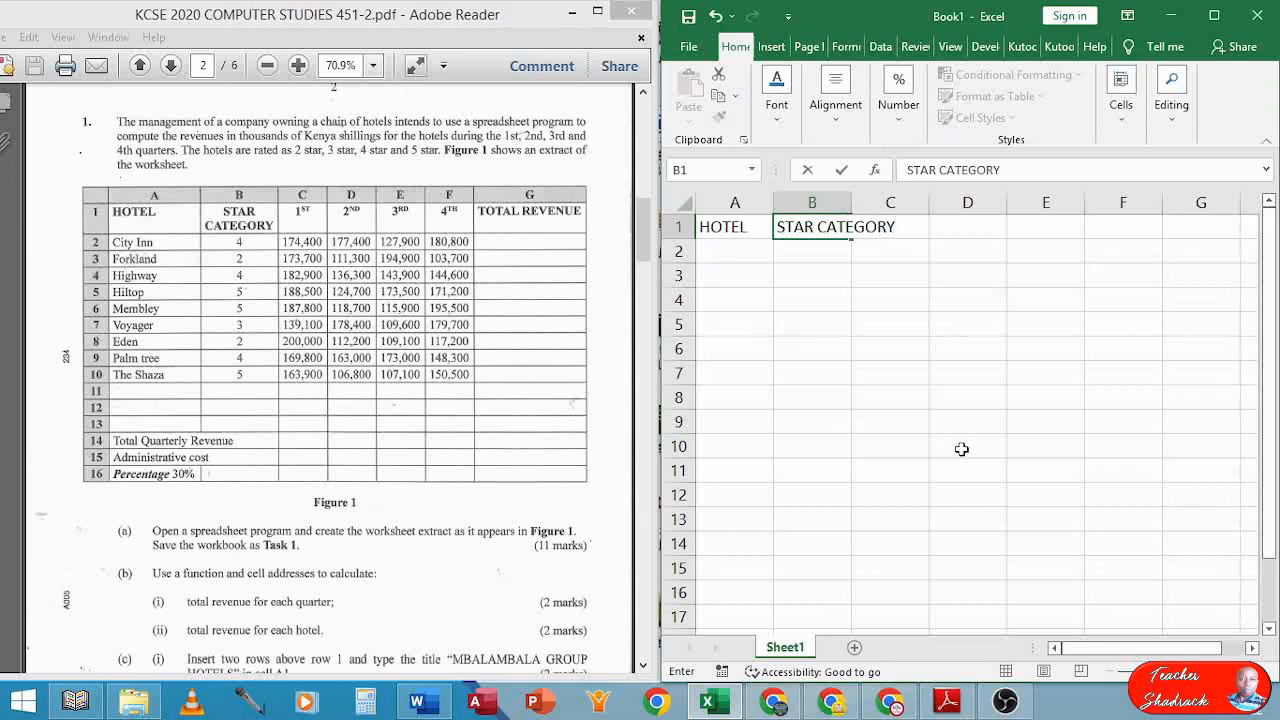
{"action": "key", "text": "Tab"}
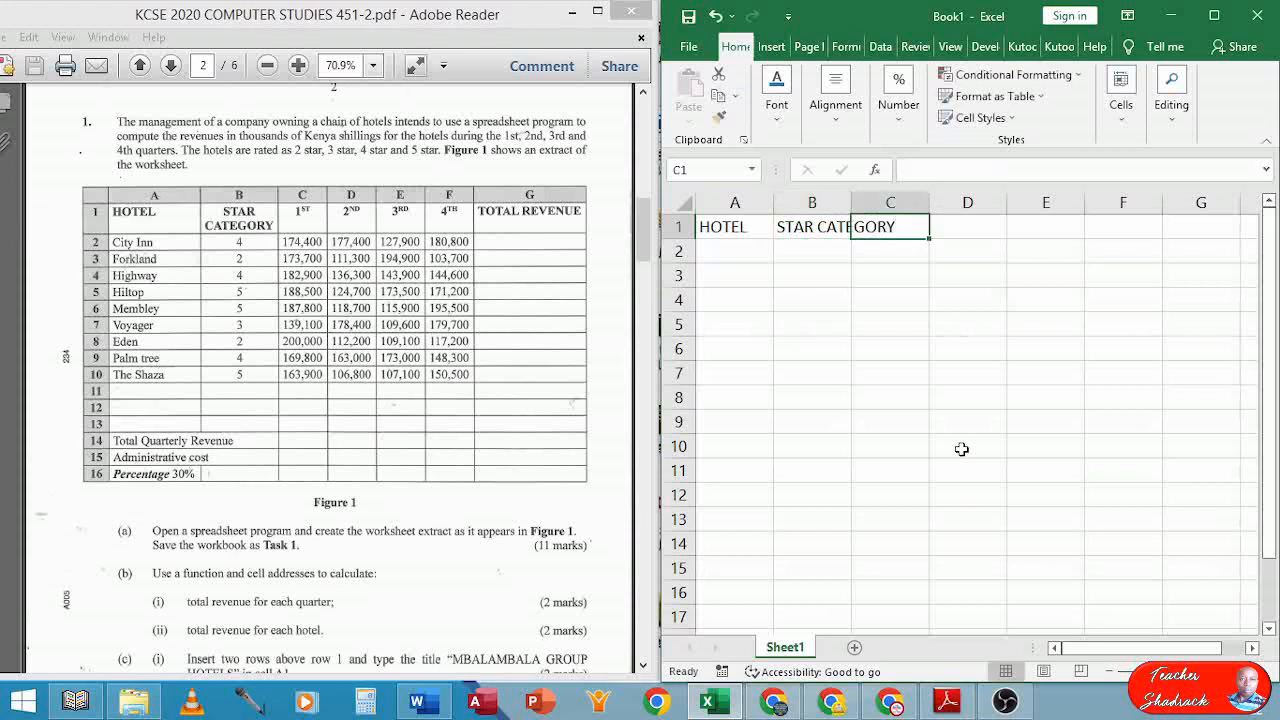
{"action": "type", "text": "1ST"}
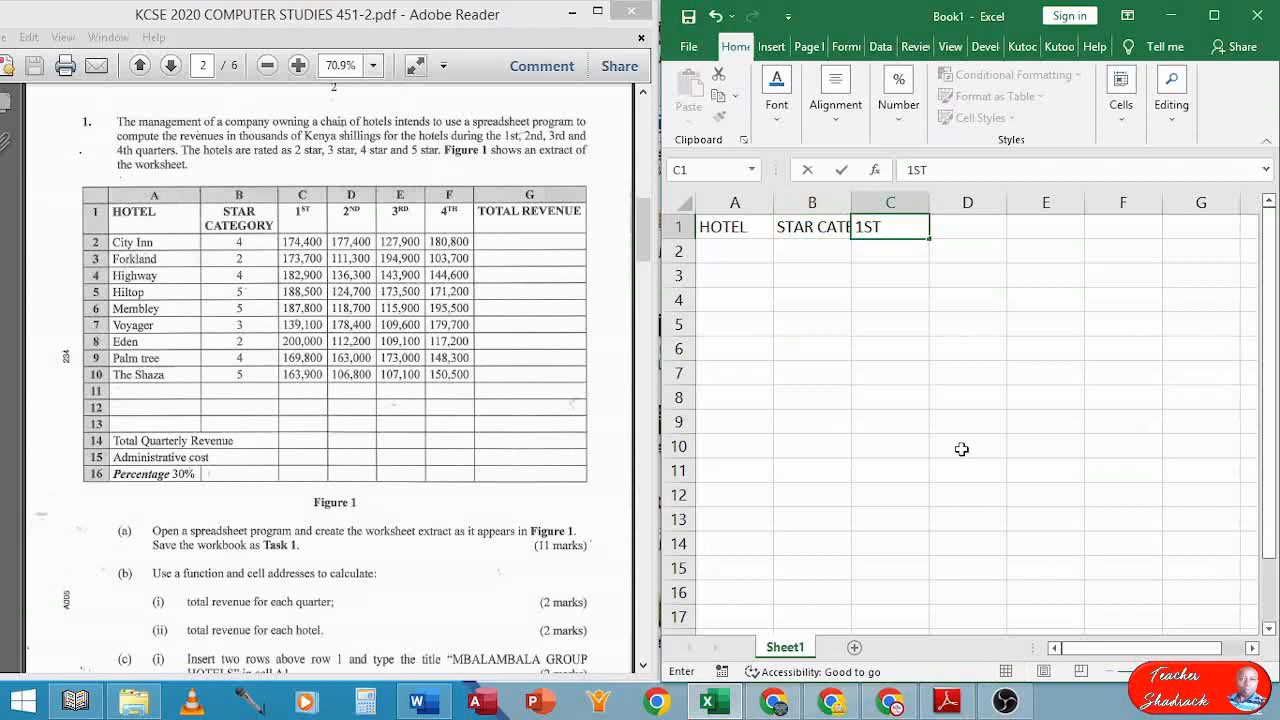
{"action": "key", "text": "Tab"}
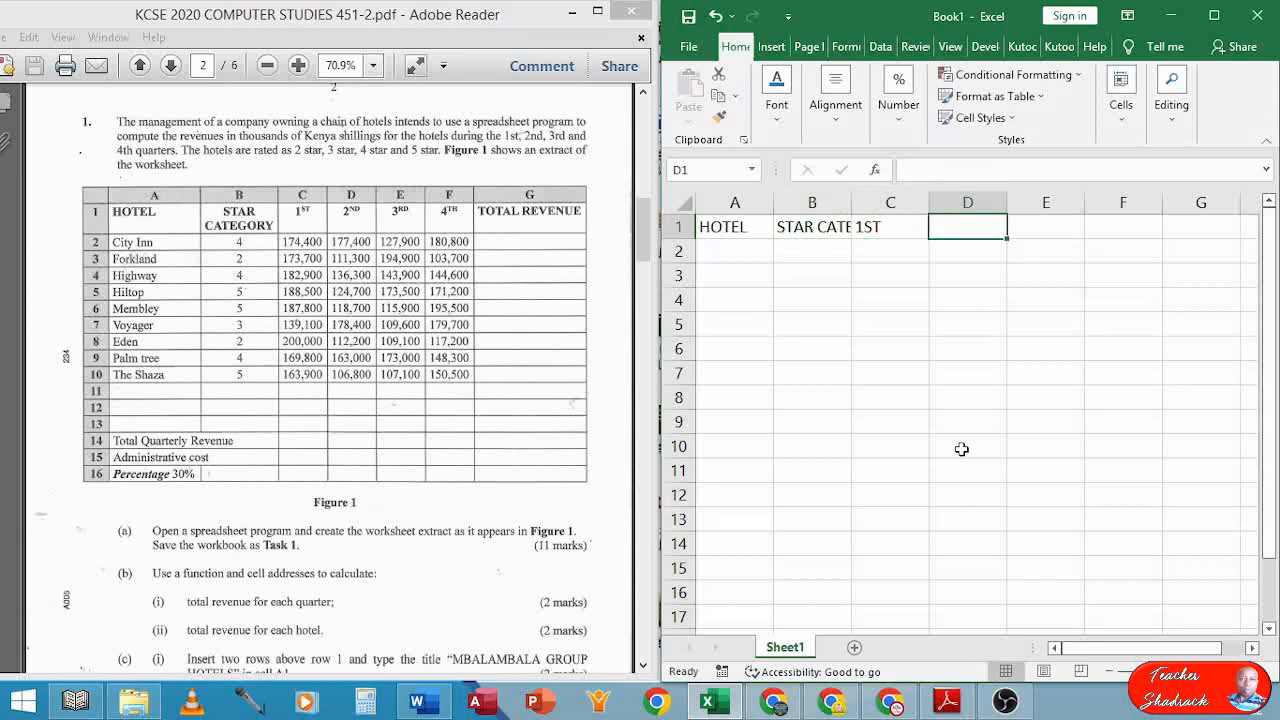
{"action": "type", "text": "2DN"}
{"action": "key", "text": "BackSpace"}
{"action": "key", "text": "BackSpace"}
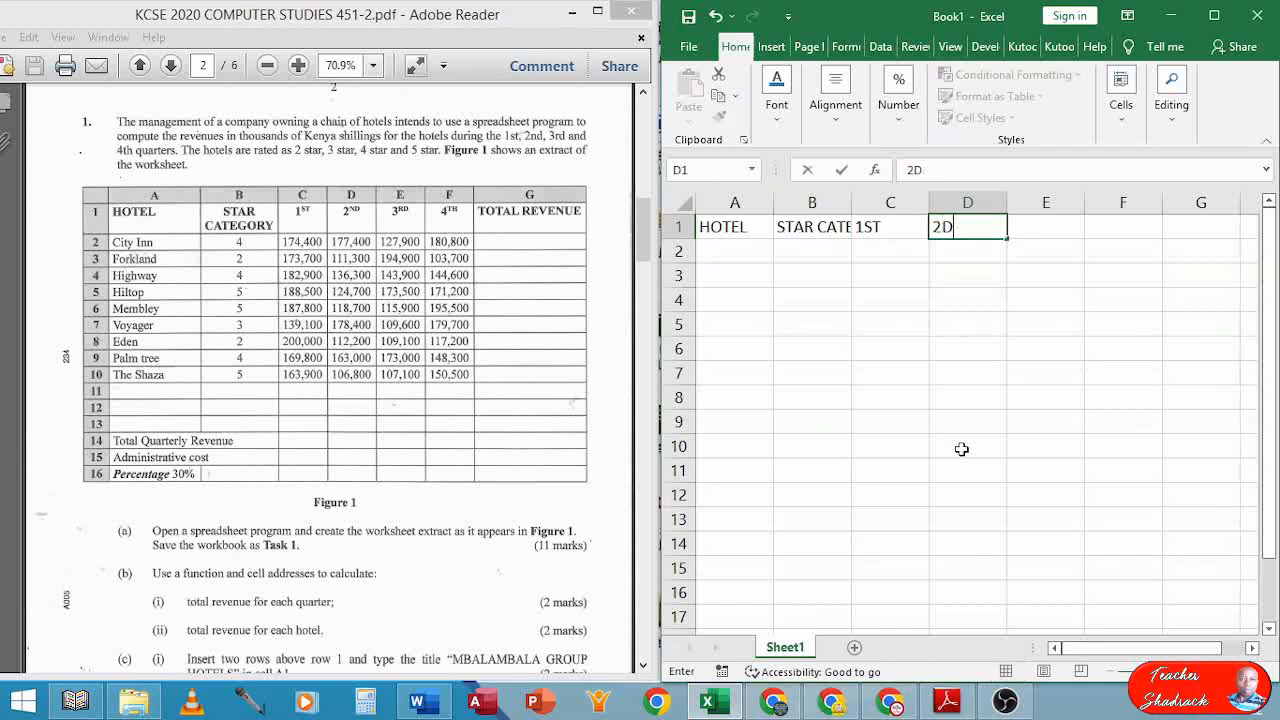
{"action": "type", "text": "ND"}
{"action": "key", "text": "Tab"}
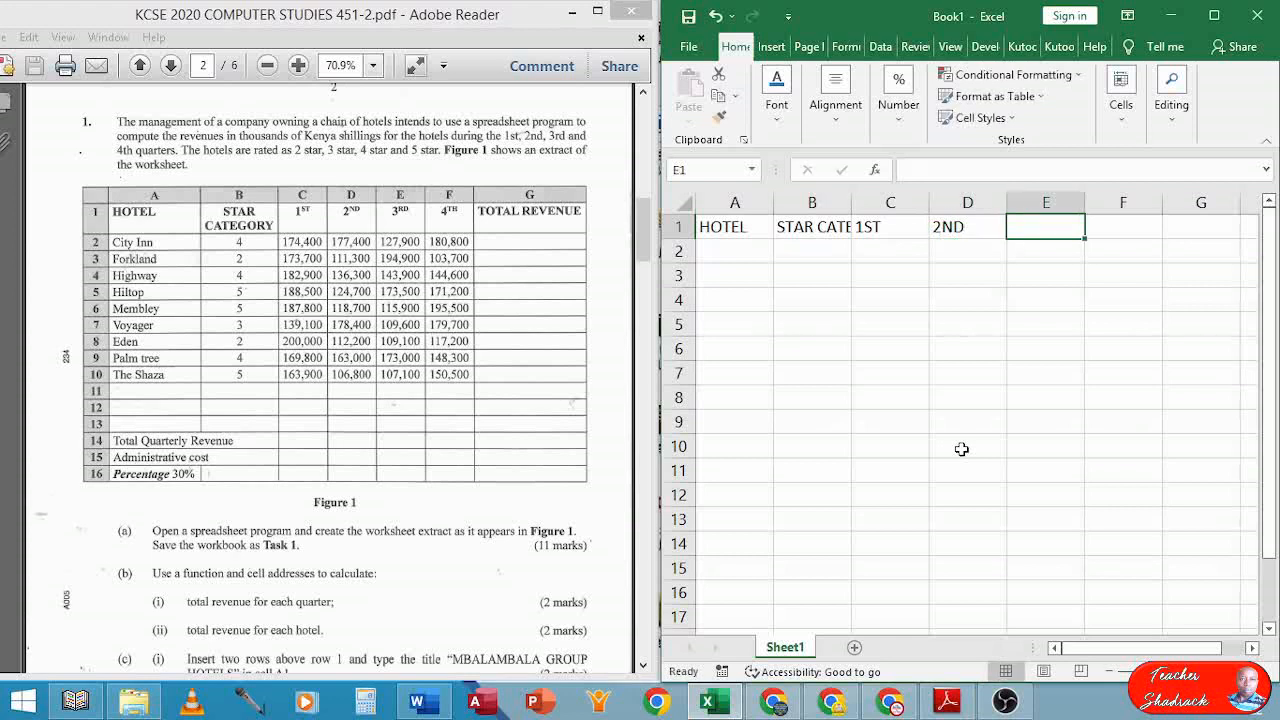
Add the headings 3RD, 4TH and TOTAL REVENUE in E1:G1, then return to row 2
{"action": "type", "text": "3RD"}
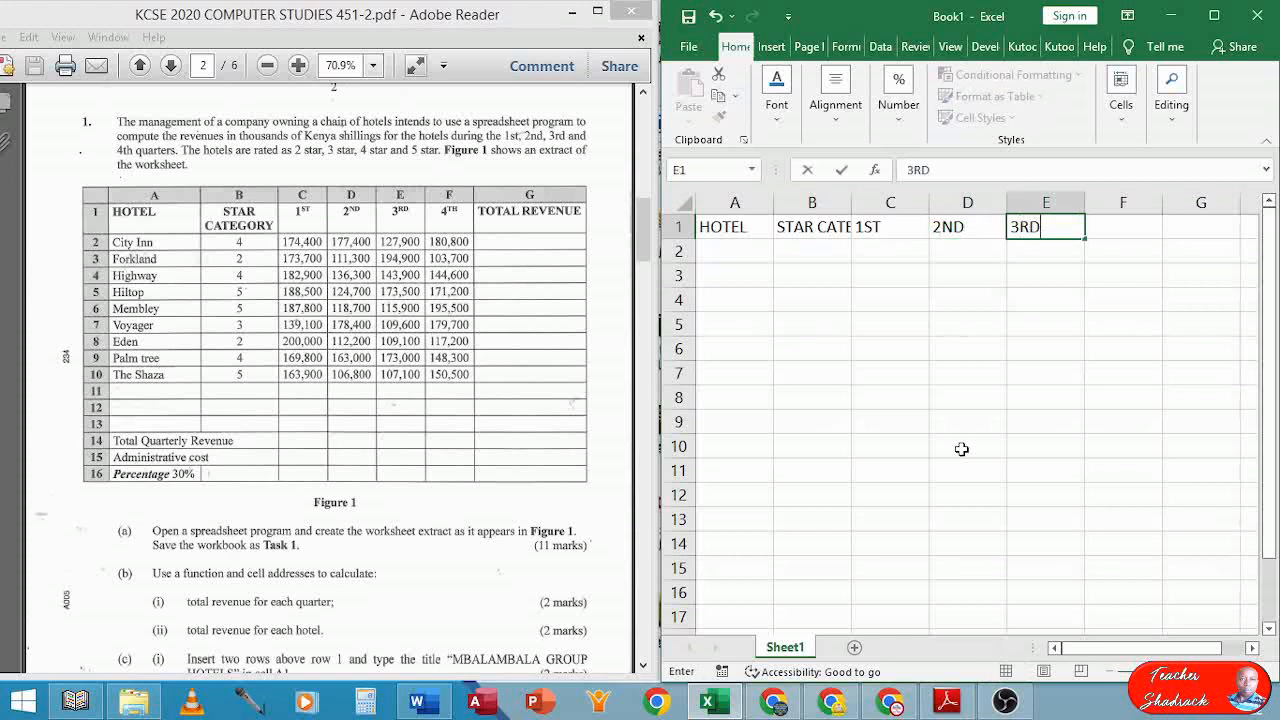
{"action": "key", "text": "Tab"}
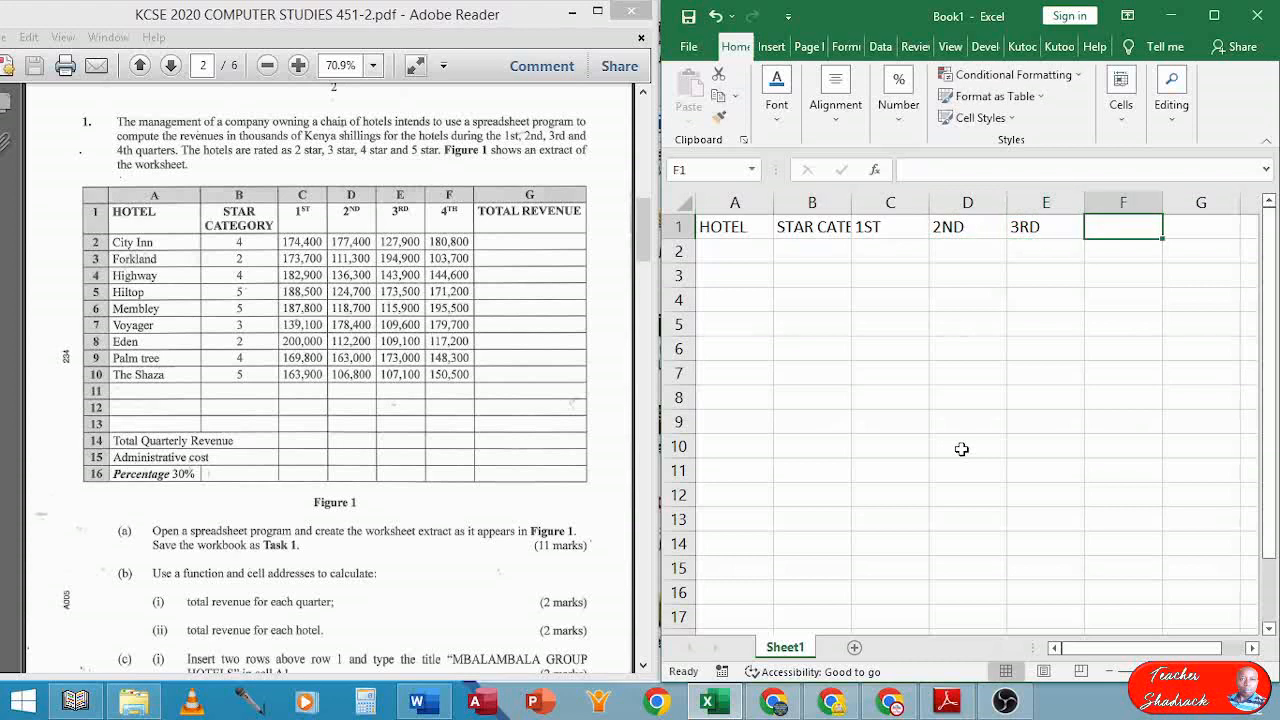
{"action": "type", "text": "4TH"}
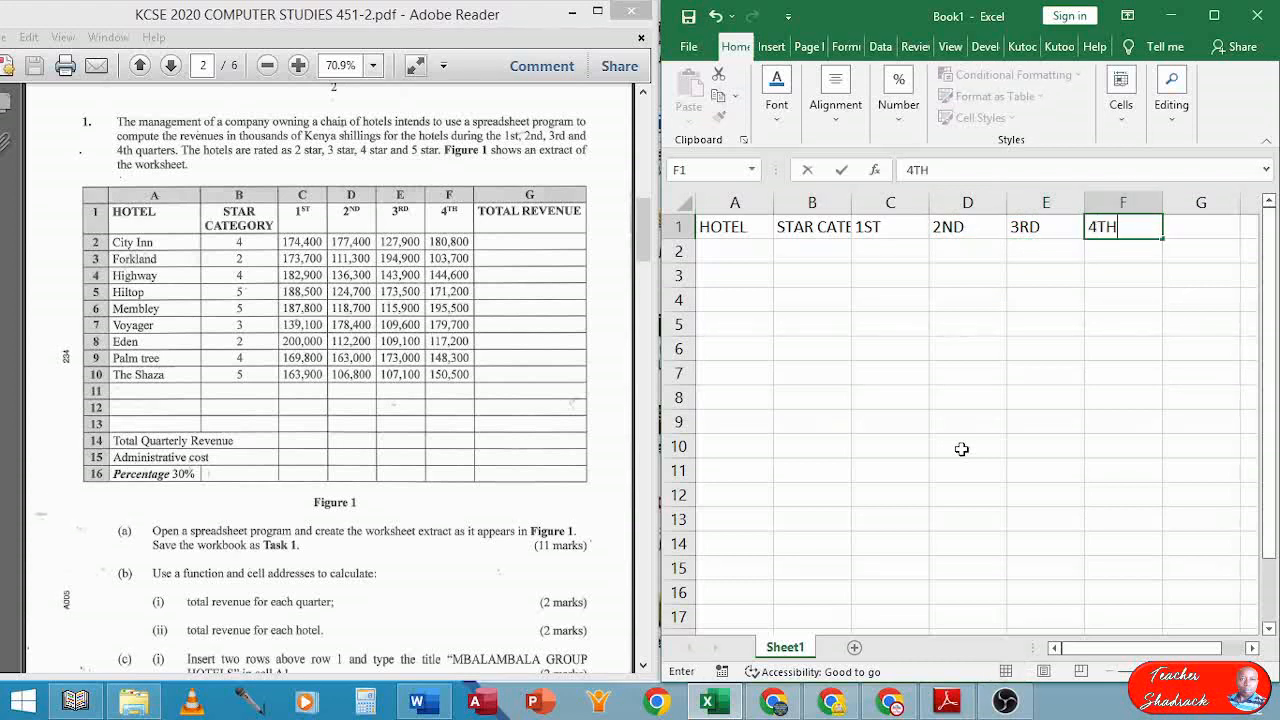
{"action": "key", "text": "Tab"}
{"action": "type", "text": "T"}
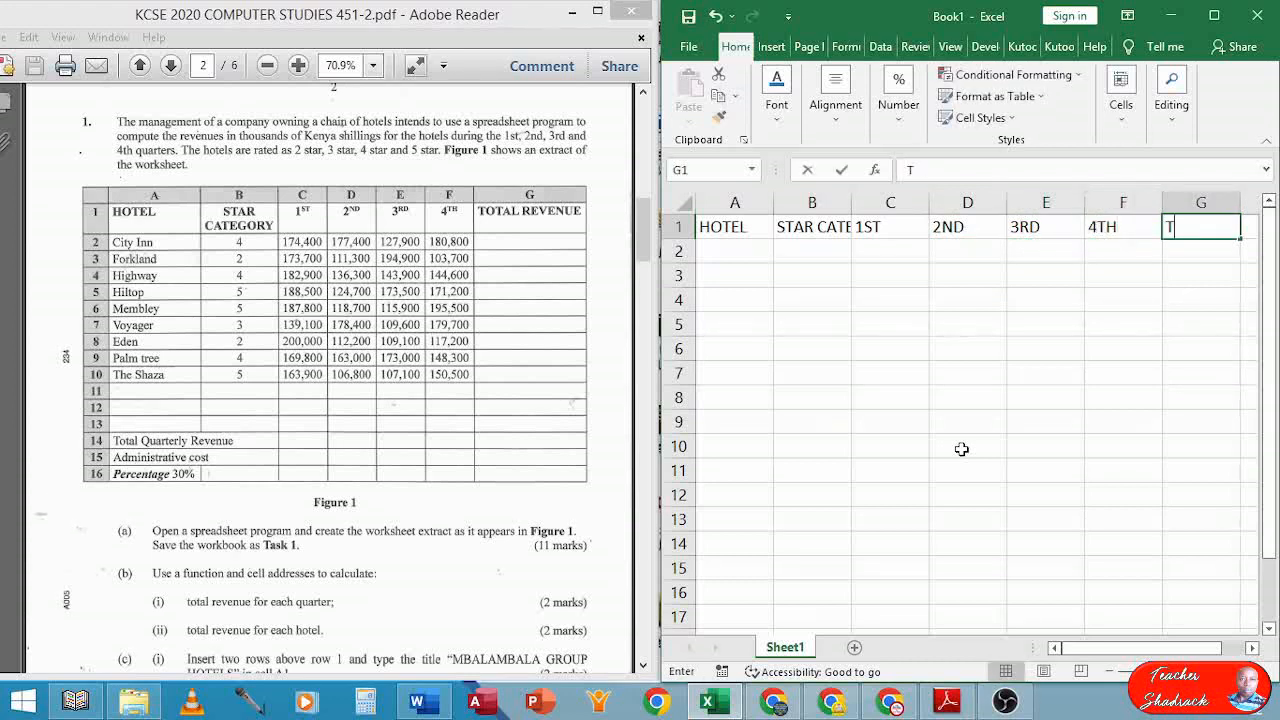
{"action": "type", "text": "OT"}
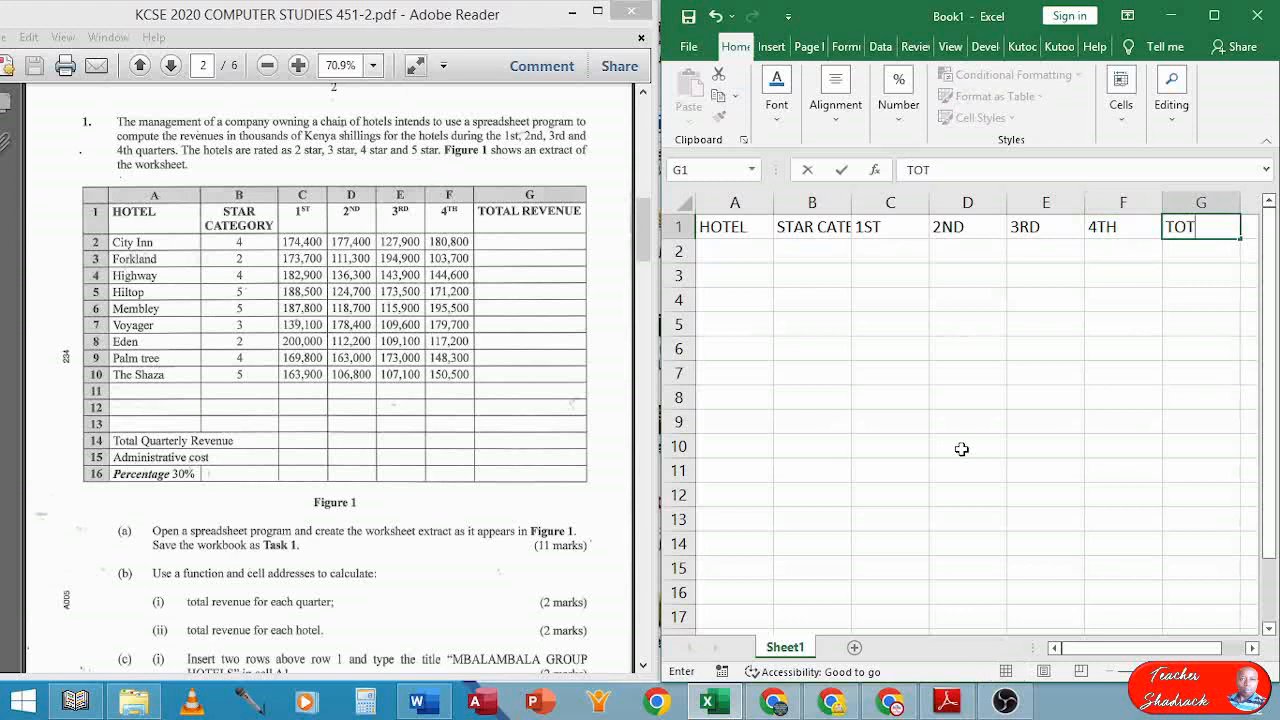
{"action": "type", "text": "AL REVENUE"}
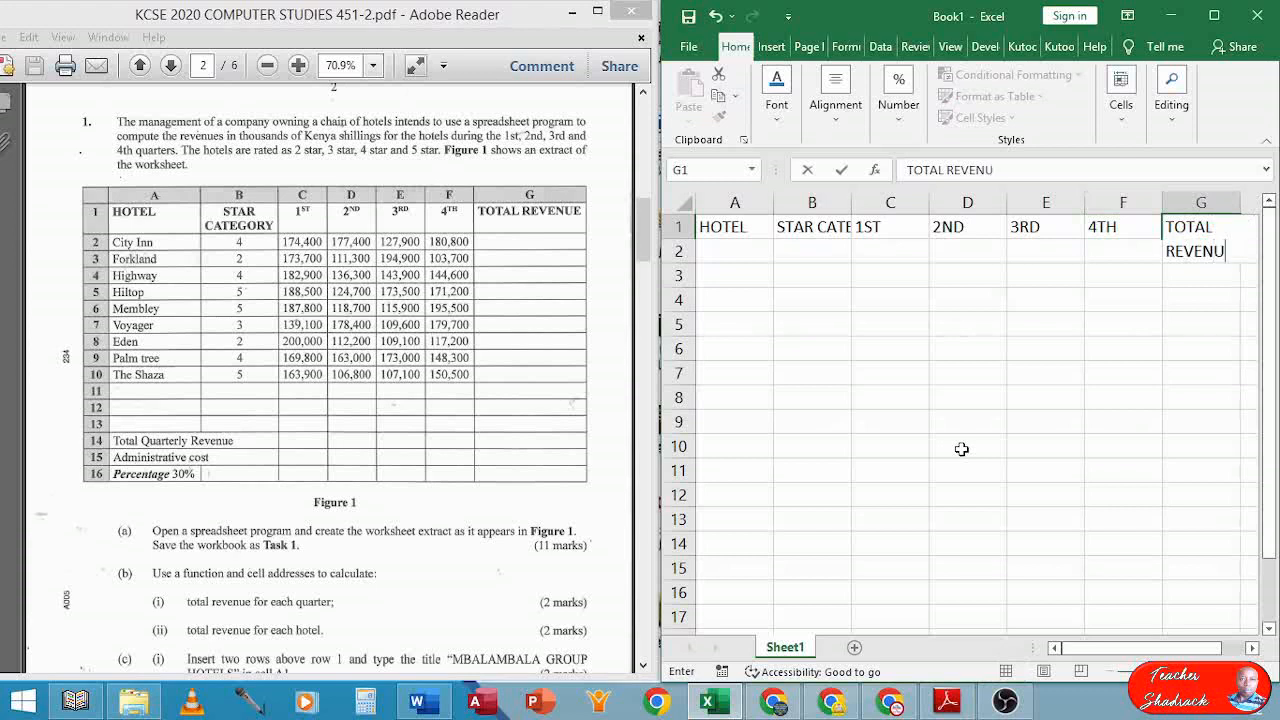
{"action": "key", "text": "Return"}
{"action": "key", "text": "Left"}
{"action": "key", "text": "Left"}
{"action": "key", "text": "Left"}
{"action": "key", "text": "Left"}
{"action": "key", "text": "Left"}
{"action": "key", "text": "Left"}
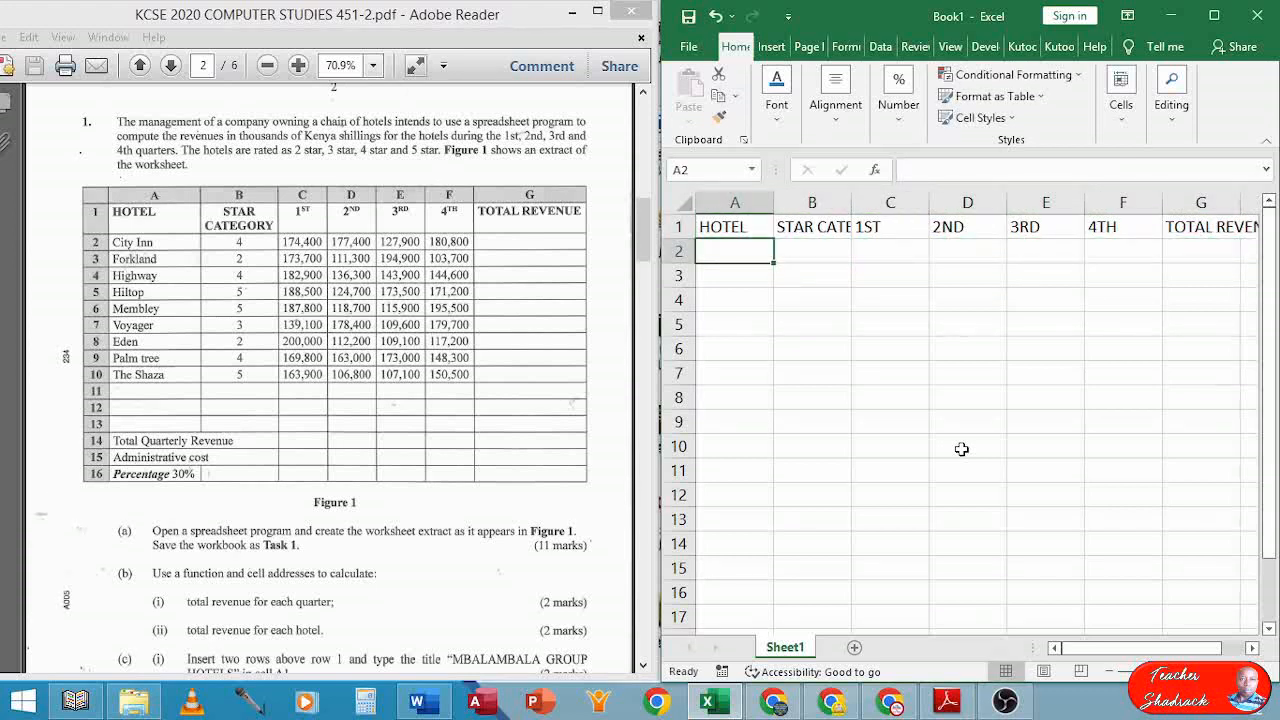
Type City Inn, Forkland, Highway, Hilltop and Membley into A2:A6
{"action": "type", "text": "Ci"}
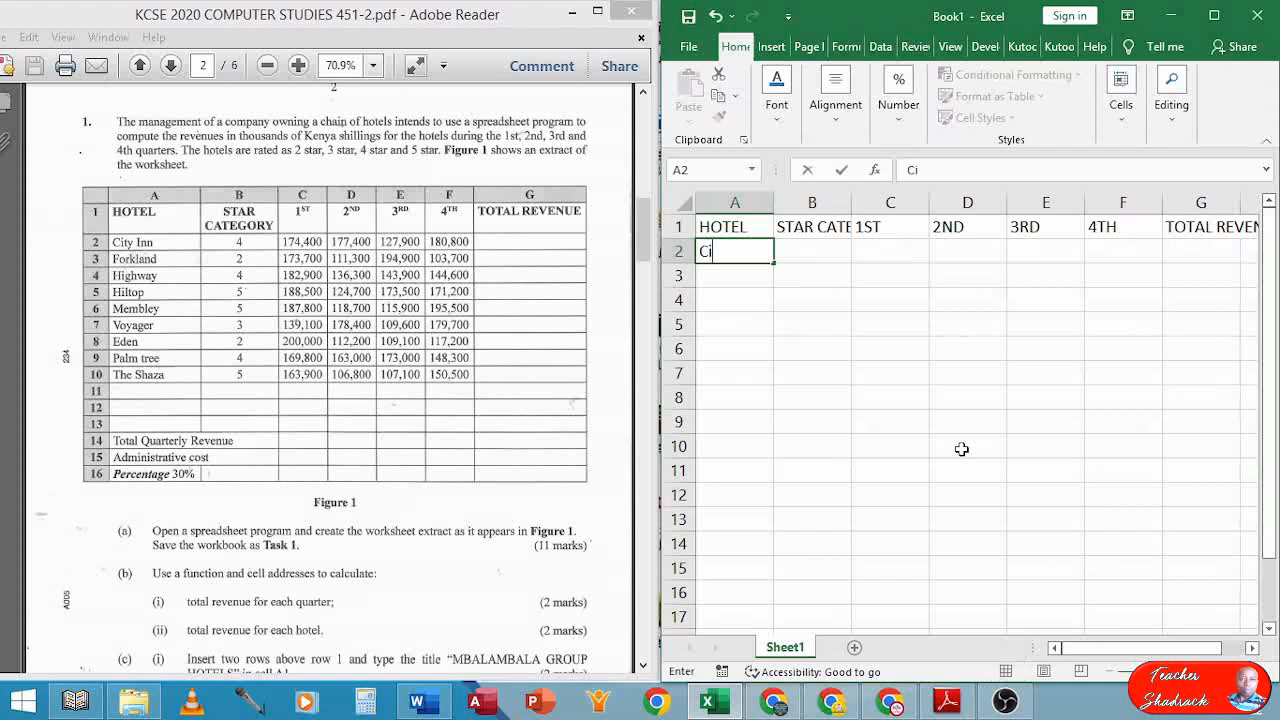
{"action": "type", "text": "ty Inn"}
{"action": "key", "text": "Return"}
{"action": "type", "text": "For"}
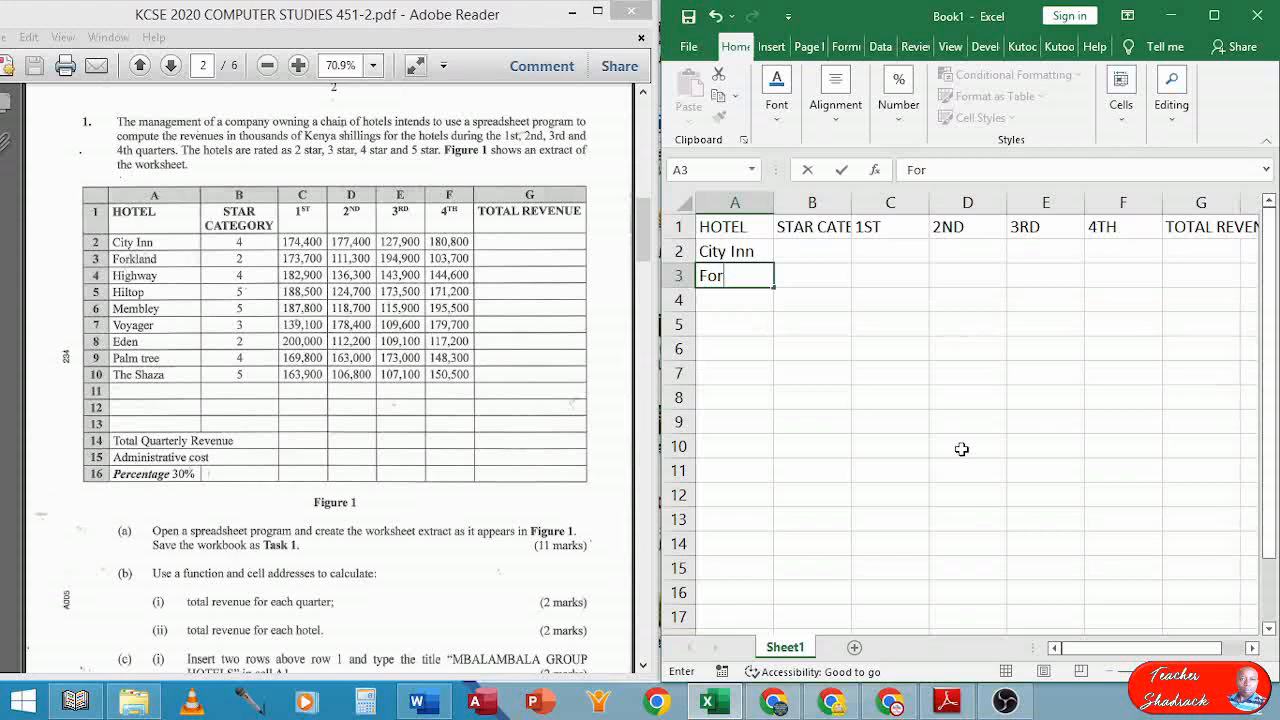
{"action": "type", "text": "kland"}
{"action": "key", "text": "Return"}
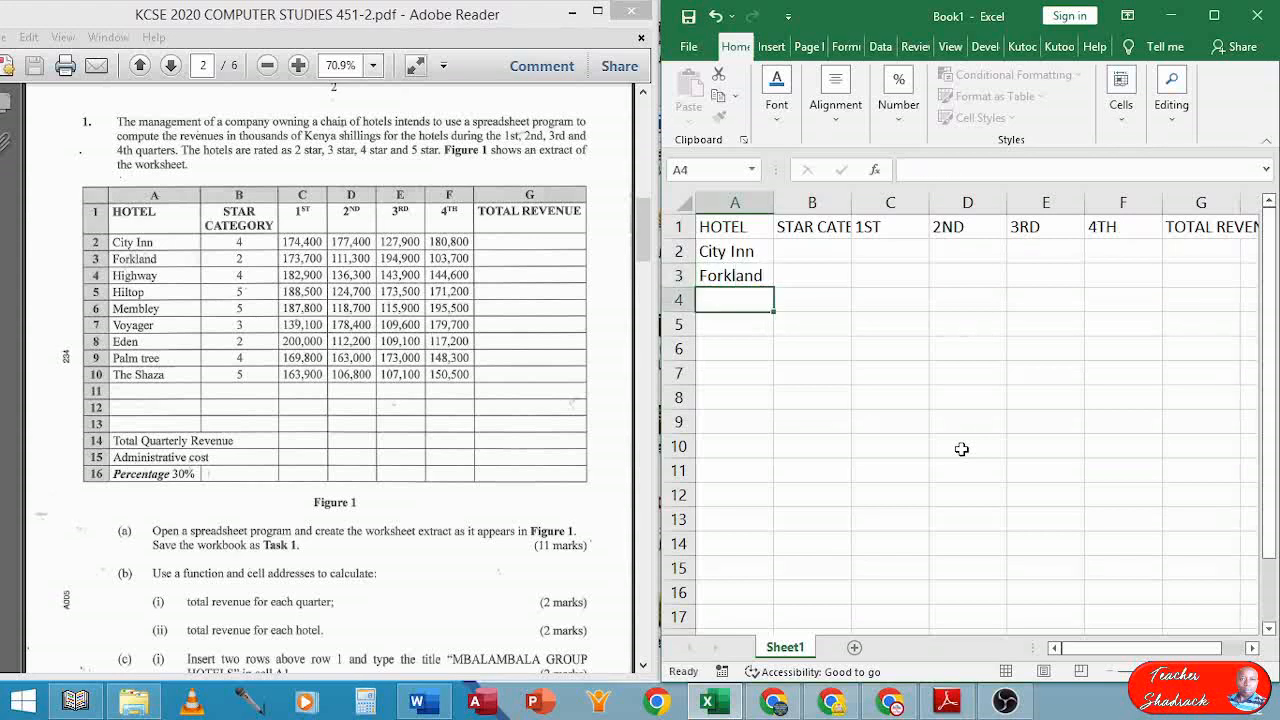
{"action": "type", "text": "Highwat"}
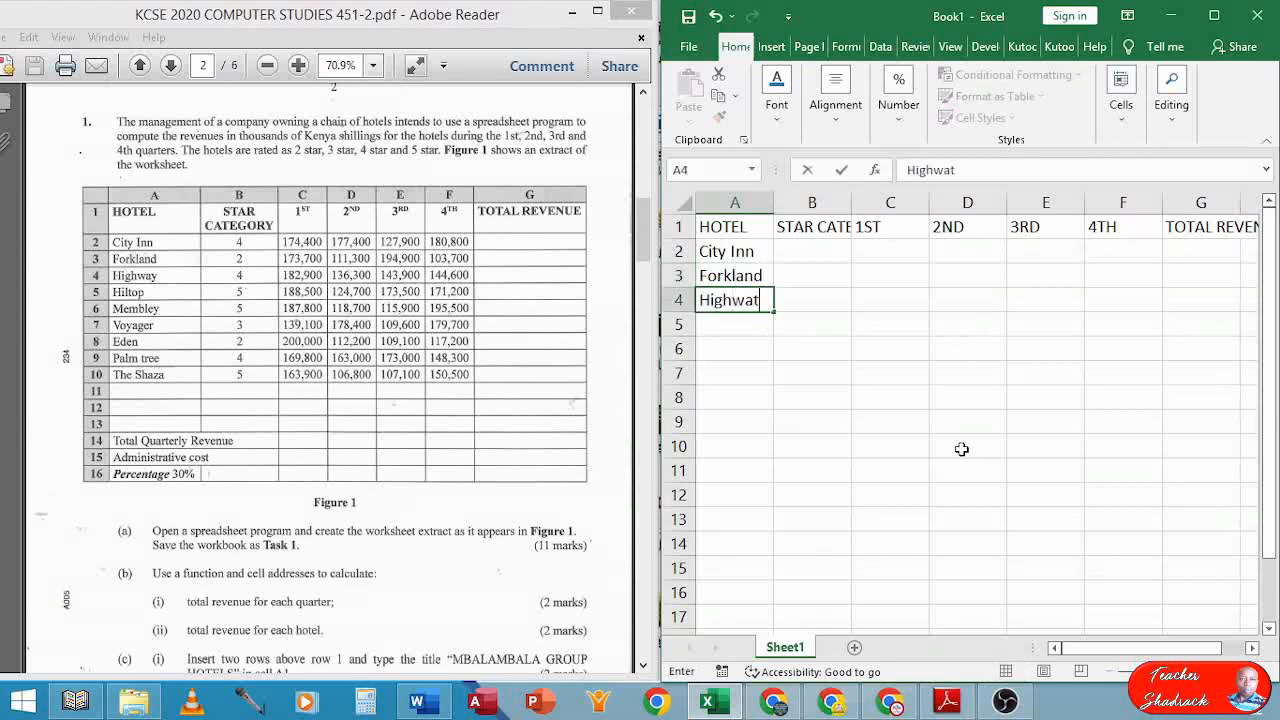
{"action": "key", "text": "BackSpace"}
{"action": "type", "text": "y"}
{"action": "key", "text": "Return"}
{"action": "type", "text": "Hill"}
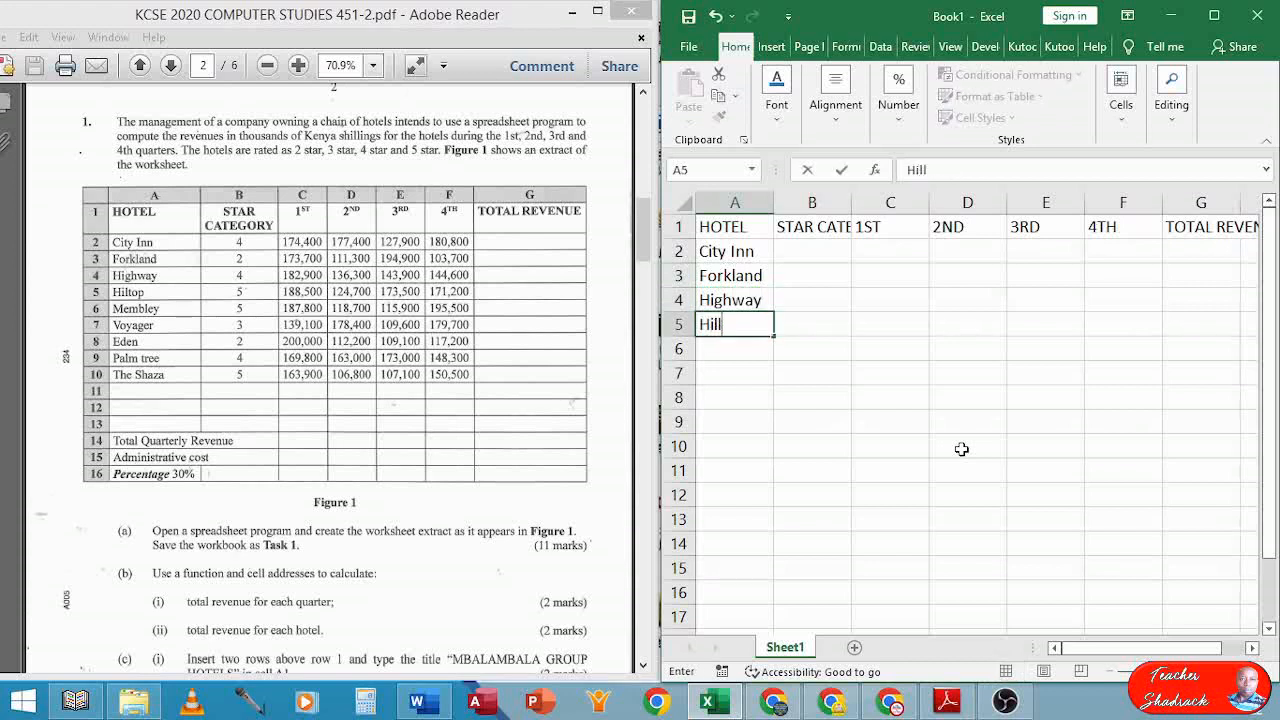
{"action": "type", "text": "top"}
{"action": "key", "text": "Return"}
{"action": "type", "text": "Membl"}
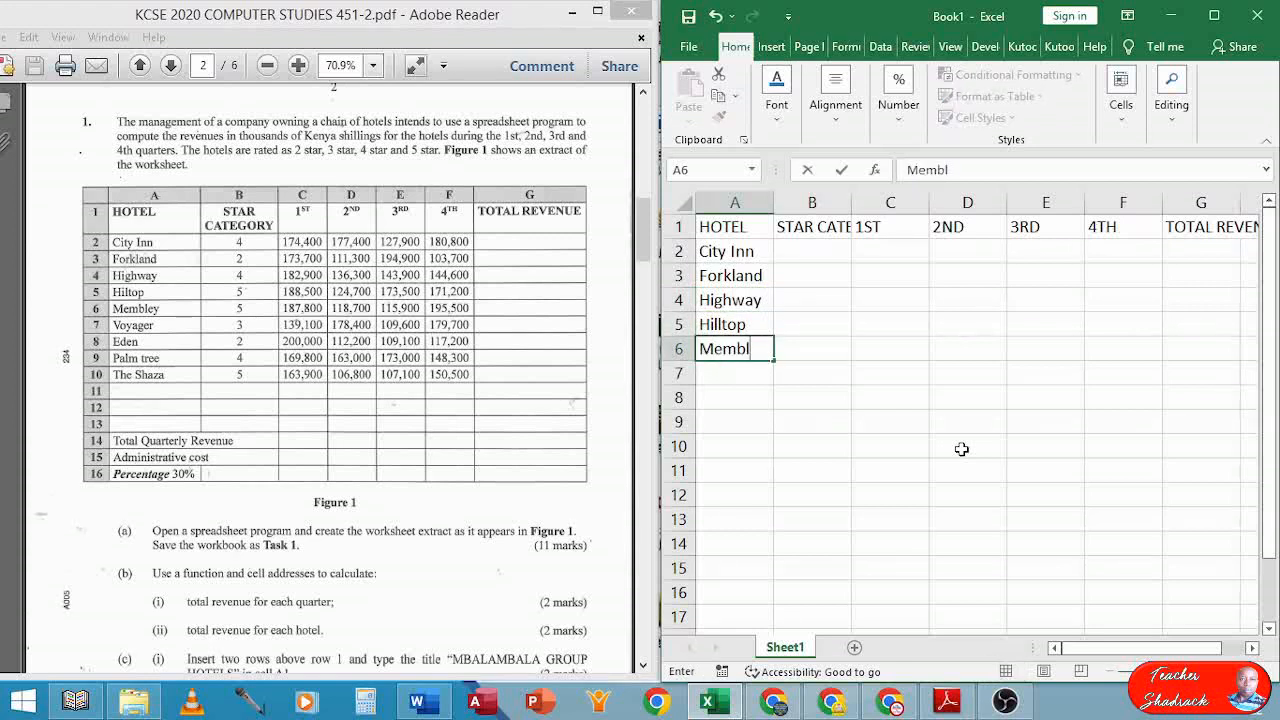
{"action": "type", "text": "ey"}
{"action": "key", "text": "Return"}
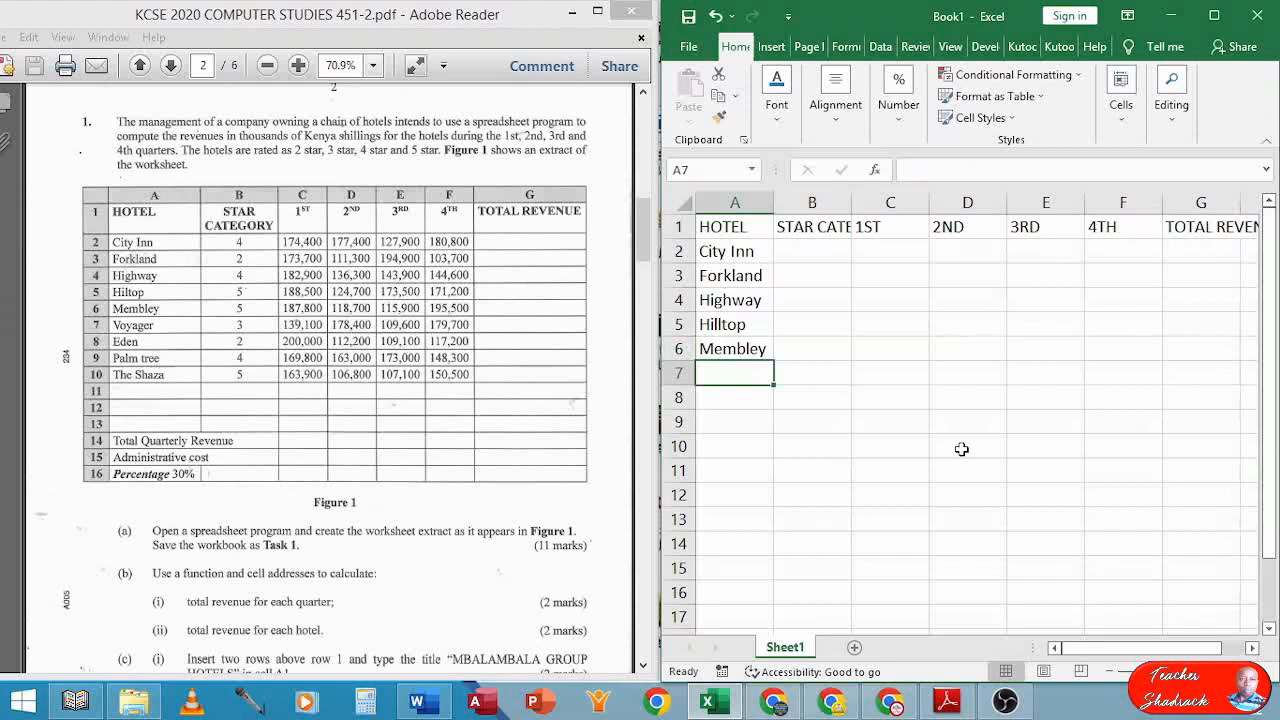
Add Voyager, Eden, Palm tree and The Shaza in A7:A10
{"action": "type", "text": "Voya"}
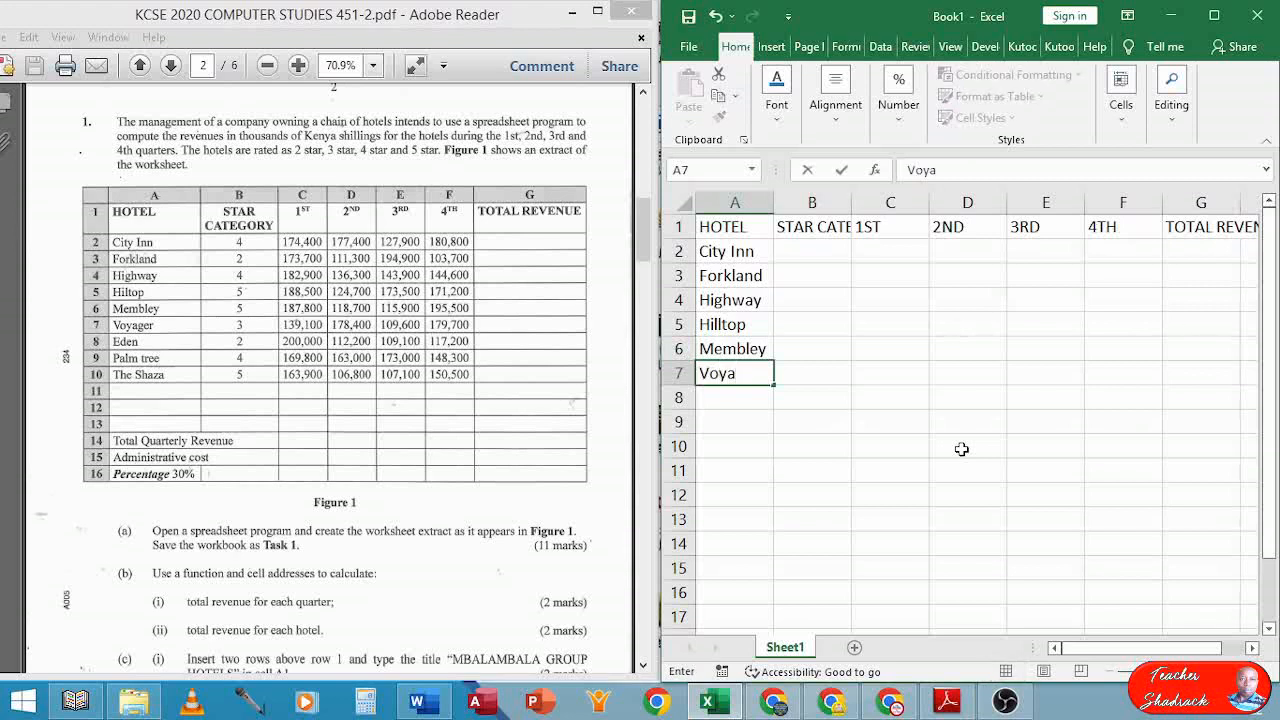
{"action": "type", "text": "ger"}
{"action": "key", "text": "Return"}
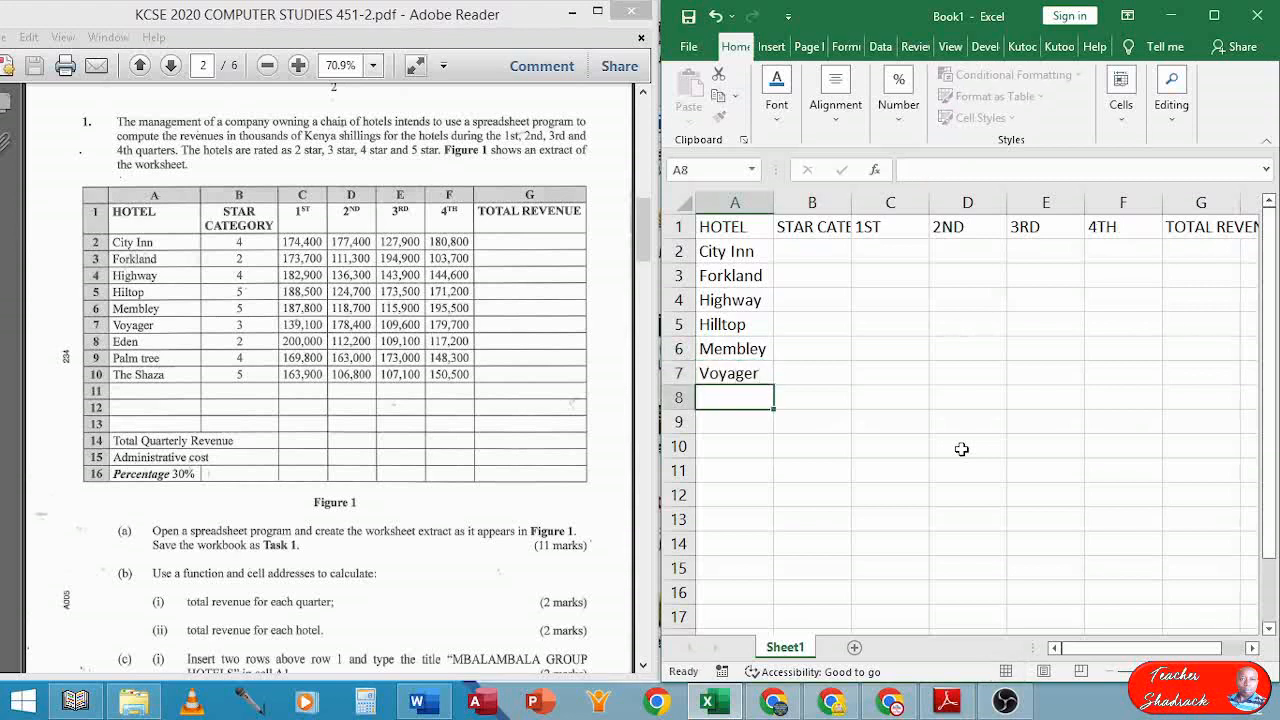
{"action": "type", "text": "Eden"}
{"action": "key", "text": "Return"}
{"action": "type", "text": "Pal"}
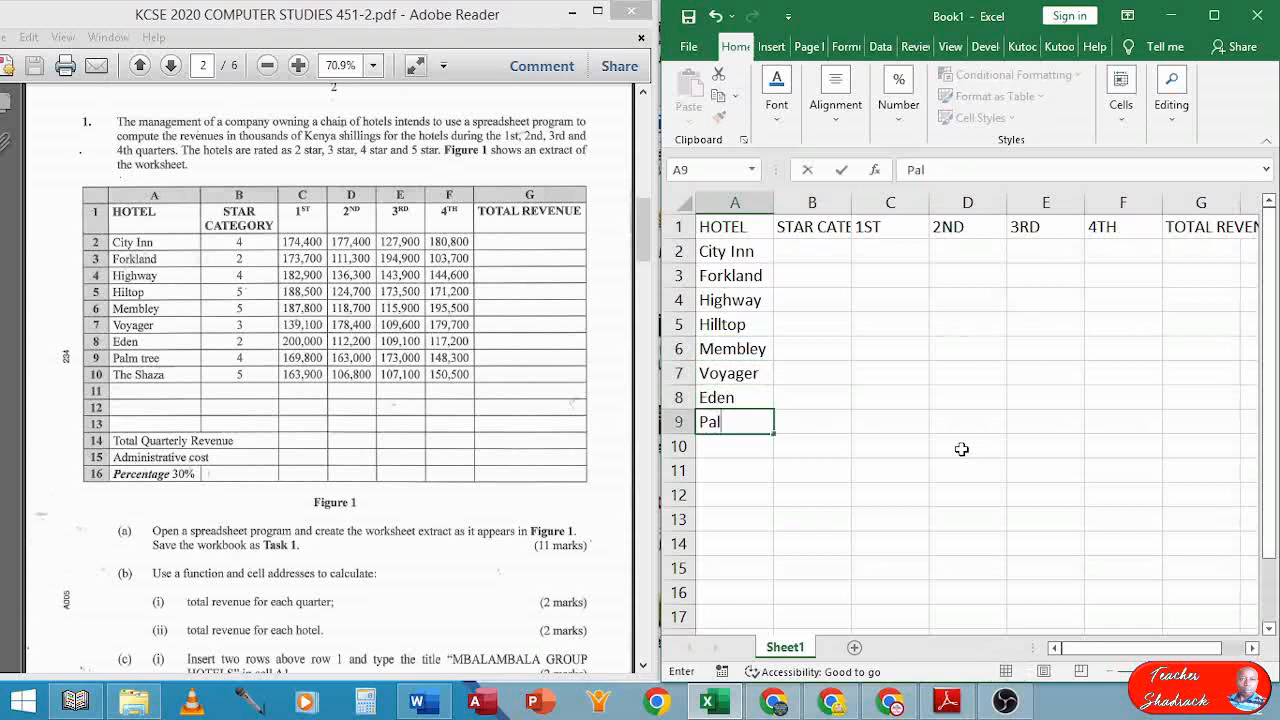
{"action": "type", "text": "m tree"}
{"action": "key", "text": "Return"}
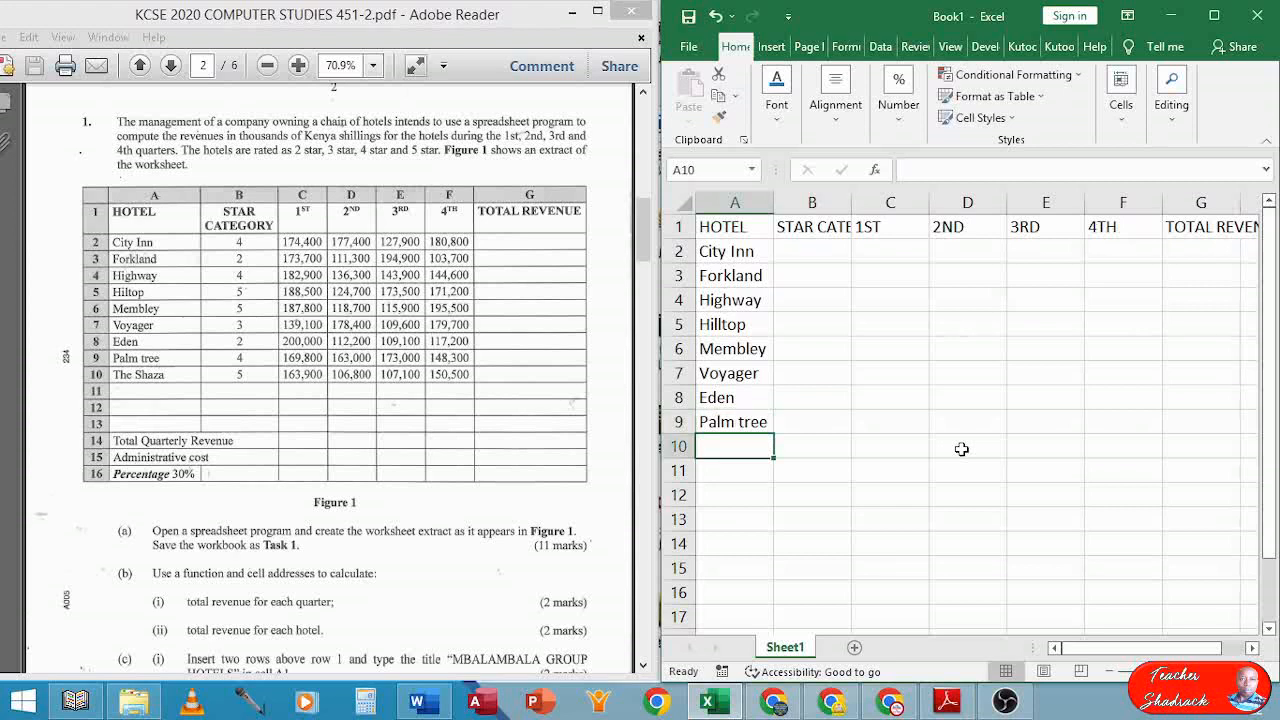
{"action": "type", "text": "T"}
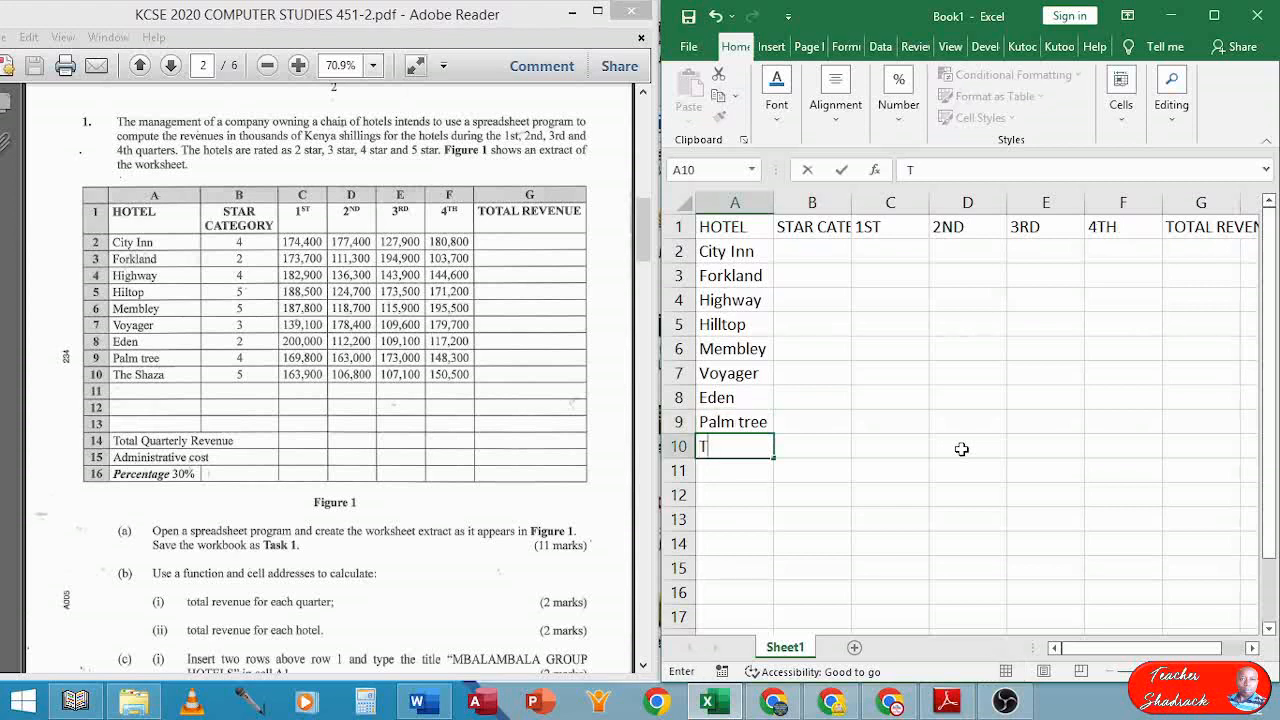
{"action": "type", "text": "he Shazw"}
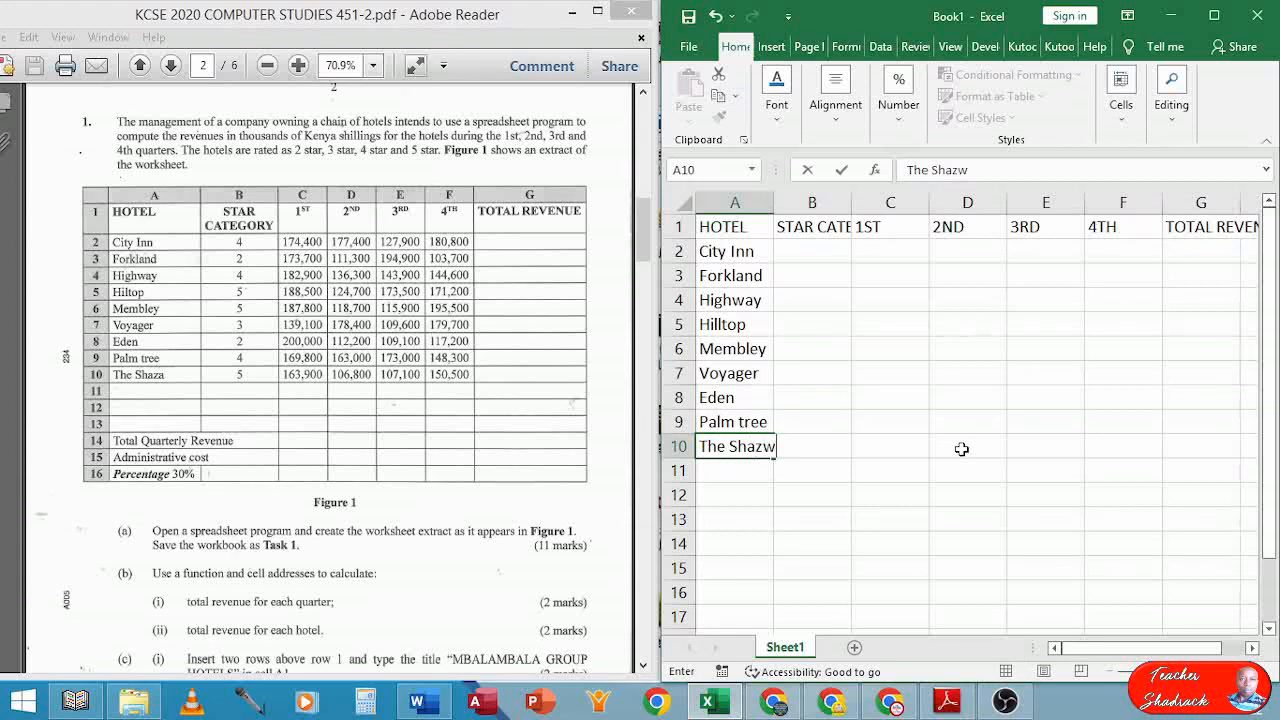
{"action": "key", "text": "BackSpace"}
{"action": "type", "text": "a"}
{"action": "key", "text": "ctrl+Return"}
{"action": "key", "text": "Right"}
{"action": "key", "text": "Up"}
{"action": "key", "text": "Up"}
{"action": "key", "text": "Up"}
{"action": "key", "text": "Up"}
{"action": "key", "text": "Up"}
{"action": "key", "text": "Up"}
{"action": "key", "text": "Up"}
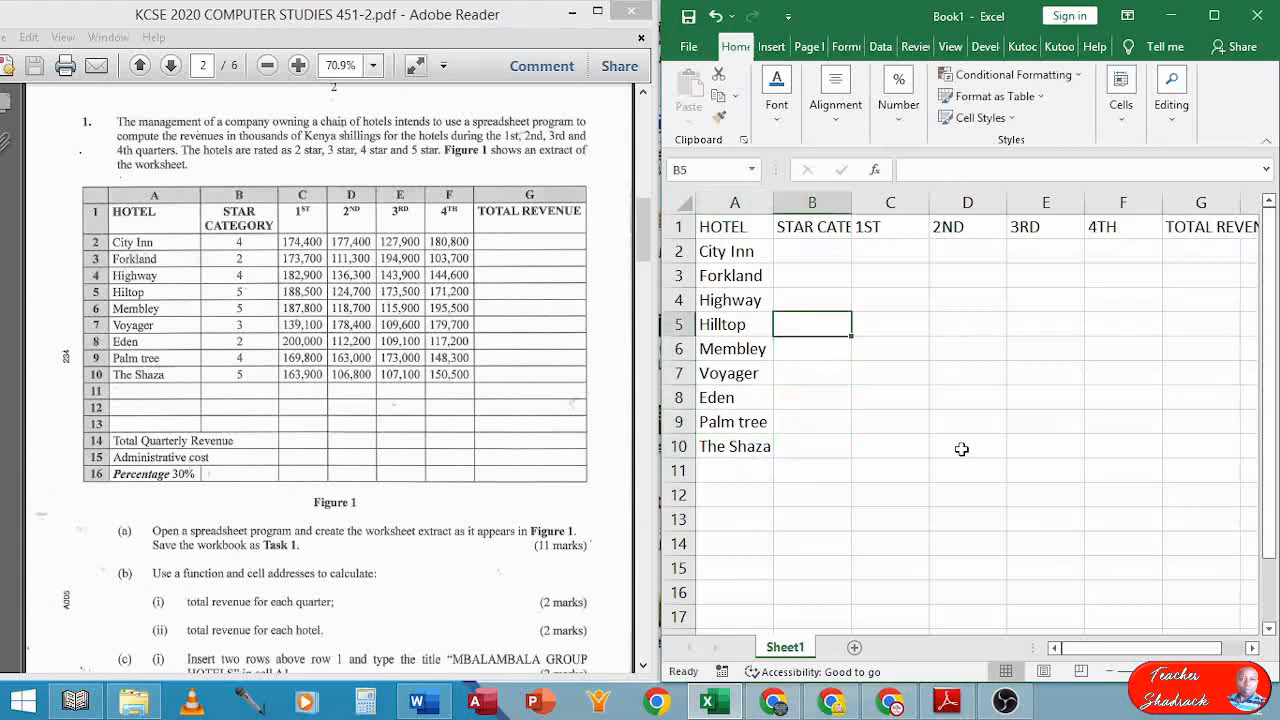
Enter star ratings 4, 2, 4, 5, 5 in B2:B6
{"action": "key", "text": "Up"}
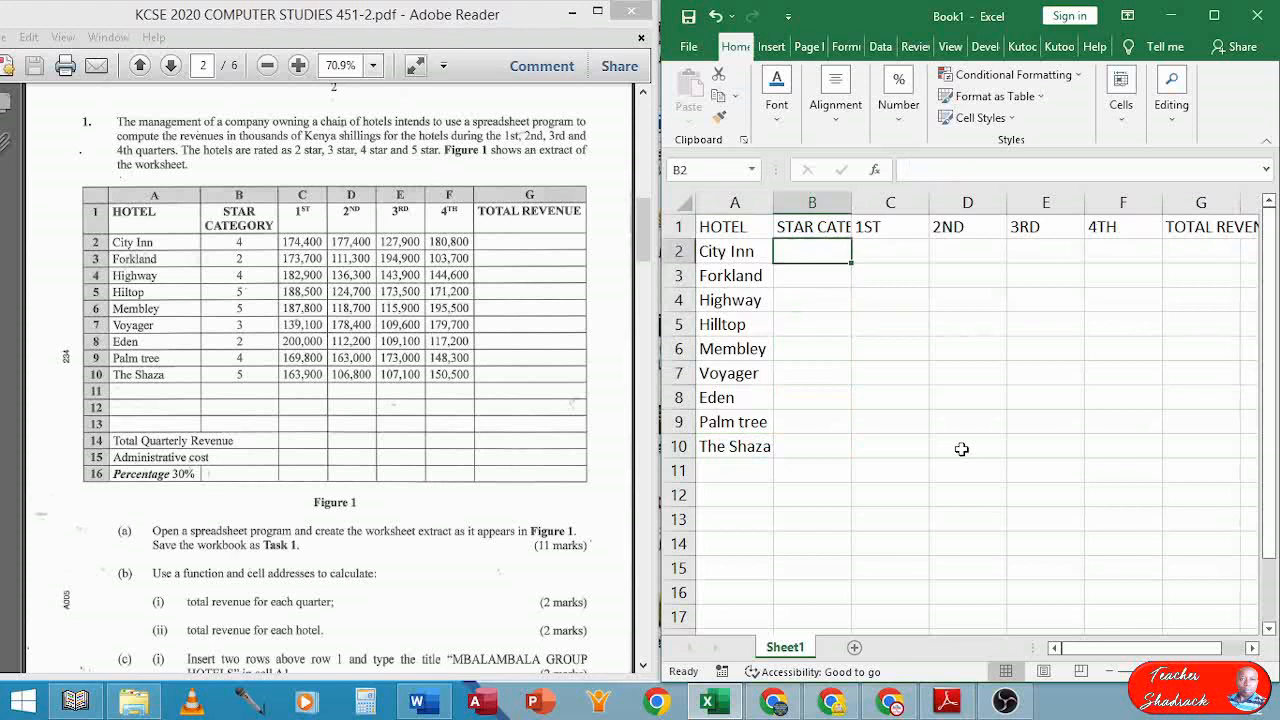
{"action": "type", "text": "4"}
{"action": "key", "text": "Return"}
{"action": "type", "text": "2"}
{"action": "key", "text": "Return"}
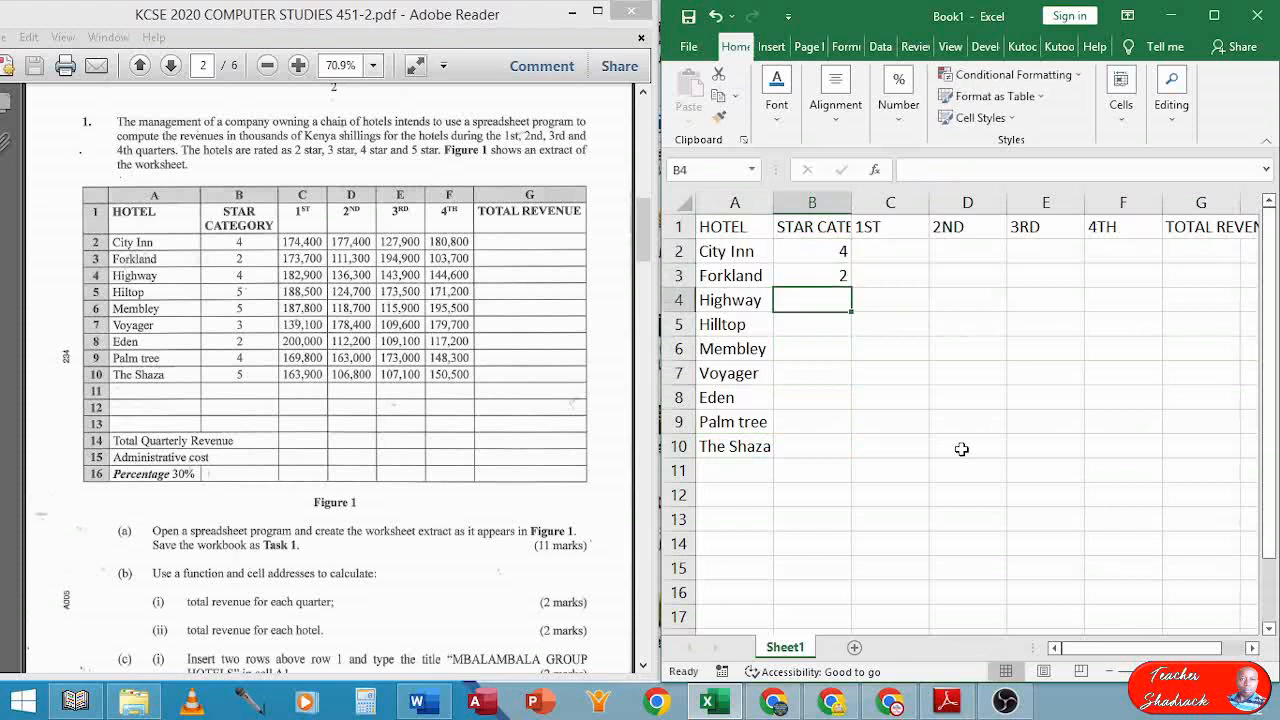
{"action": "type", "text": "4"}
{"action": "key", "text": "Return"}
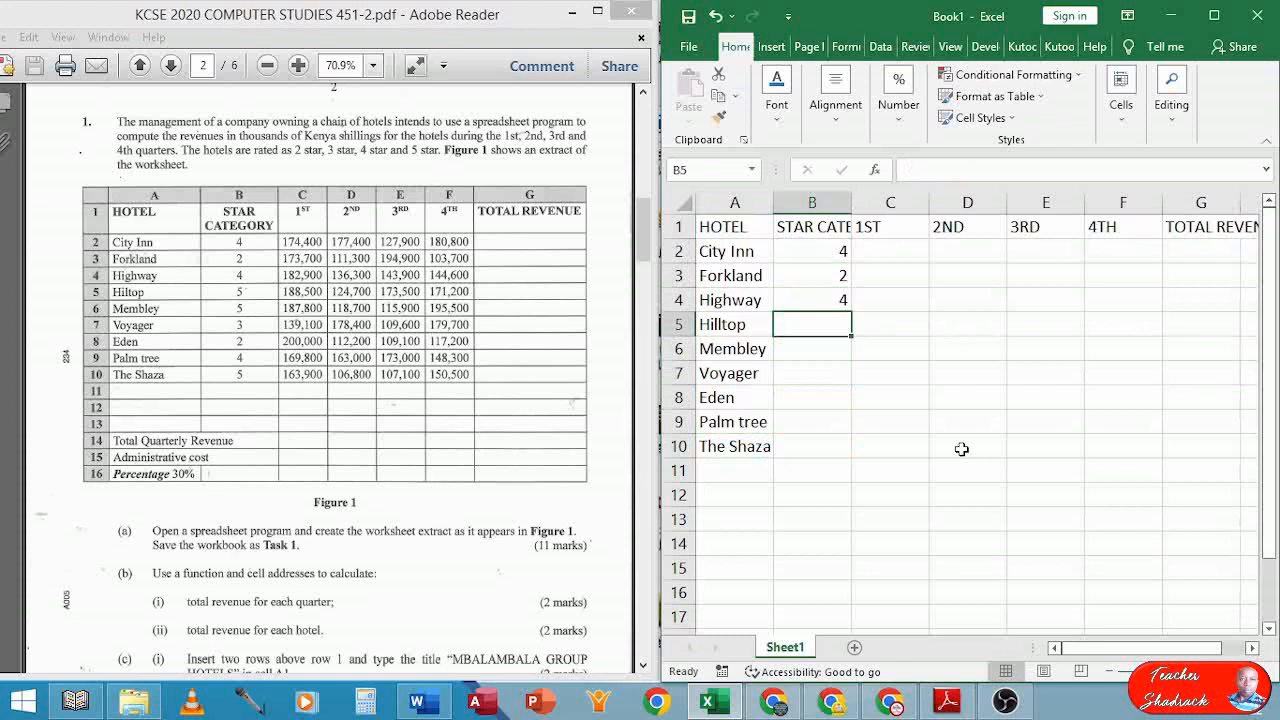
{"action": "type", "text": "5"}
{"action": "key", "text": "Return"}
{"action": "type", "text": "5"}
{"action": "key", "text": "Return"}
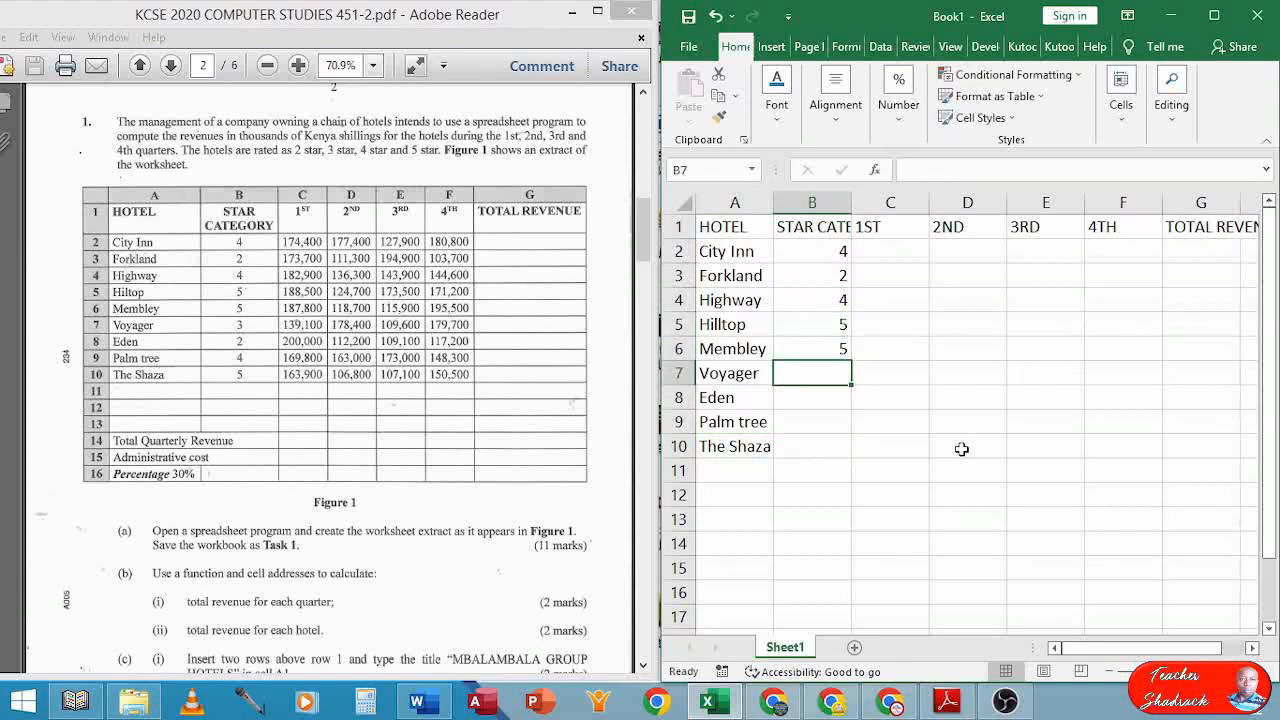
Enter star ratings 3, 2, 4, 5 in B7:B10
{"action": "type", "text": "3"}
{"action": "key", "text": "Return"}
{"action": "type", "text": "2"}
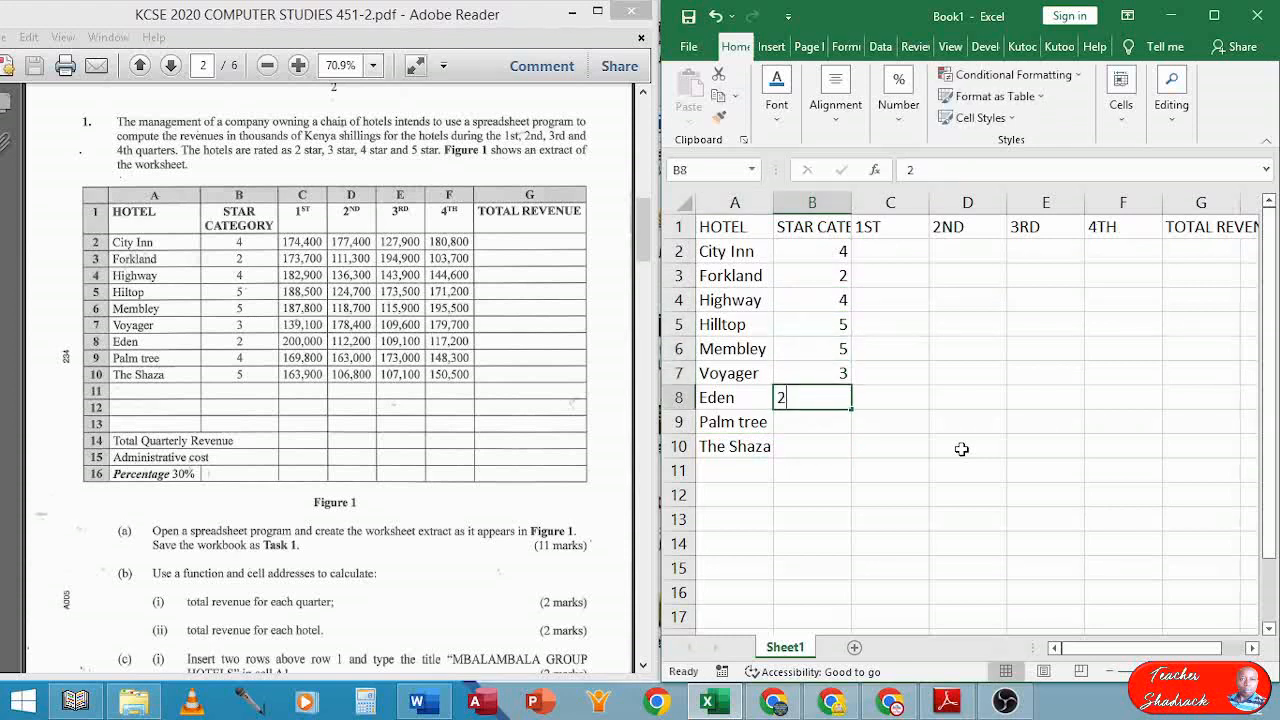
{"action": "key", "text": "Return"}
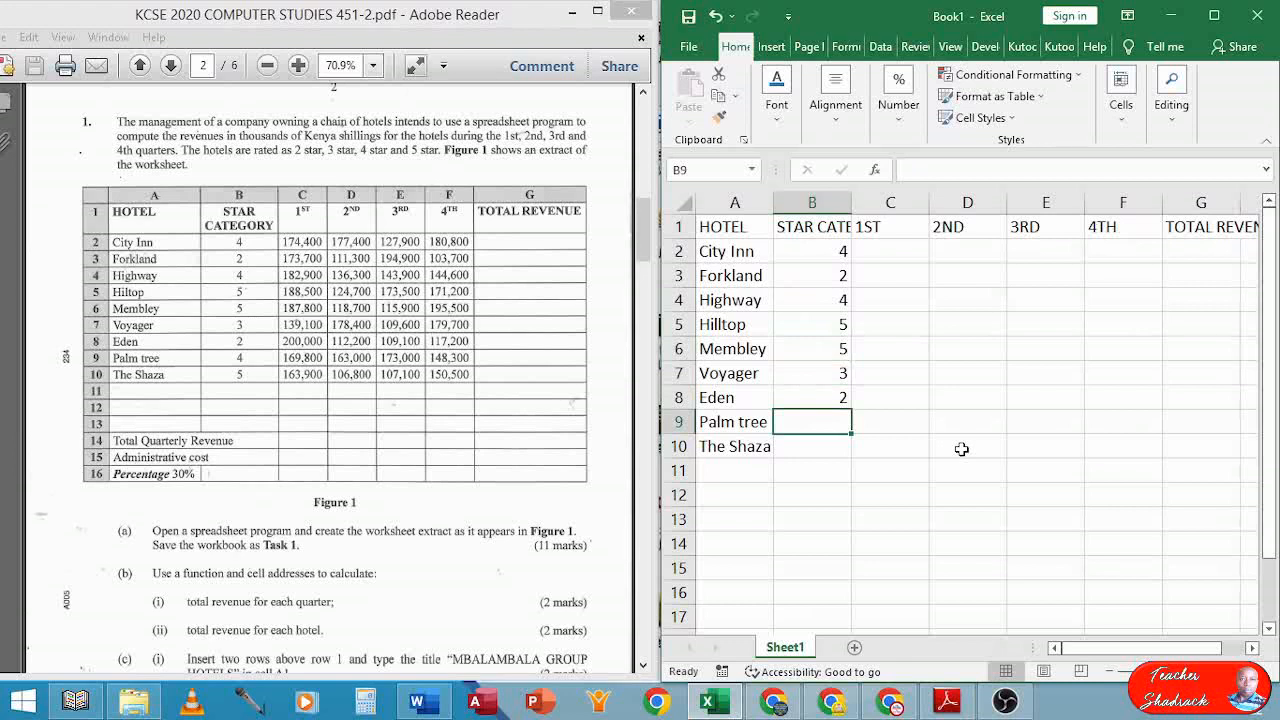
{"action": "type", "text": "4"}
{"action": "key", "text": "Return"}
{"action": "type", "text": "5"}
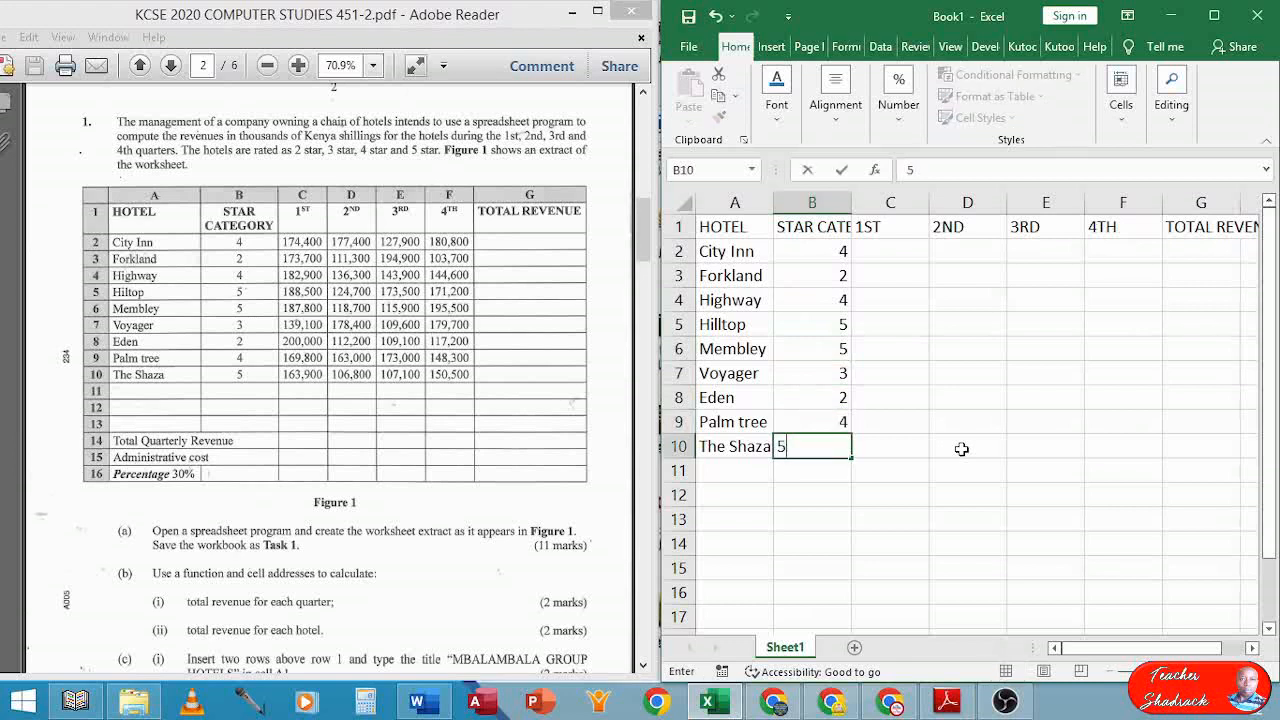
{"action": "key", "text": "Right"}
{"action": "key", "text": "Up"}
{"action": "key", "text": "Up"}
{"action": "key", "text": "Up"}
{"action": "key", "text": "Up"}
{"action": "key", "text": "Up"}
{"action": "key", "text": "Up"}
{"action": "key", "text": "Up"}
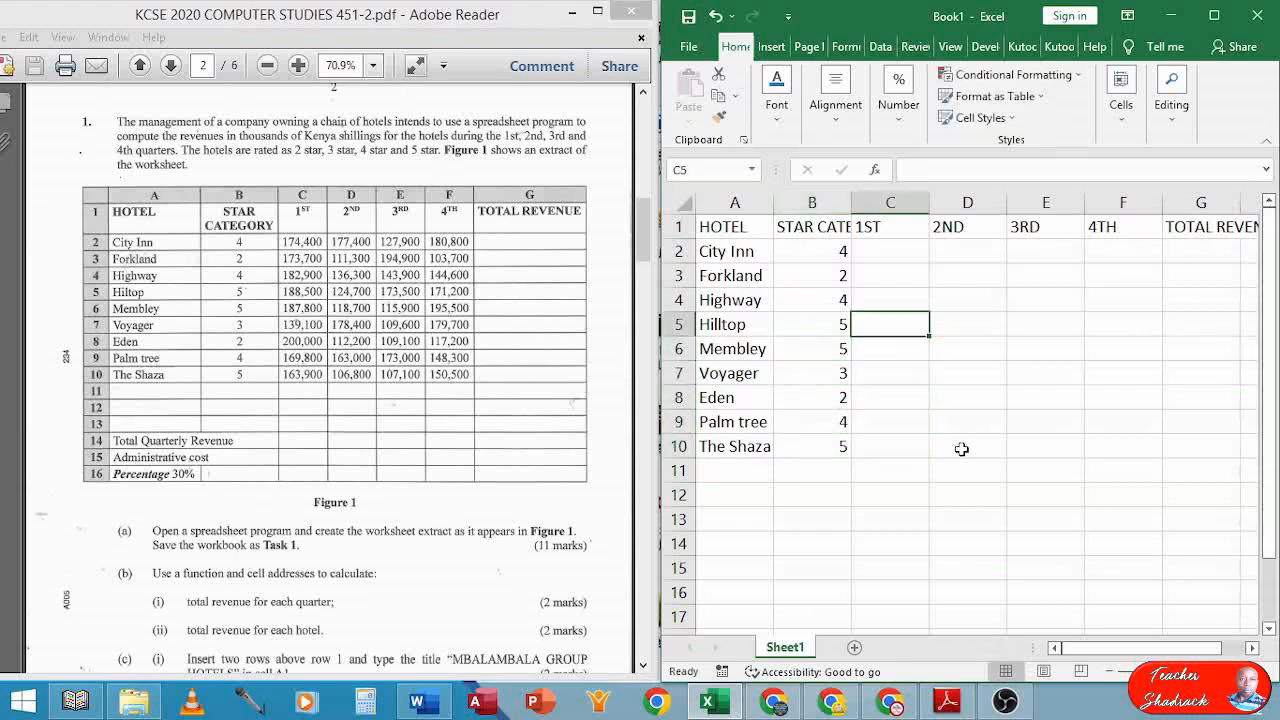
Enter first-quarter revenues 174400, 173700, 182900 and 188500 in C2:C5
{"action": "key", "text": "Up"}
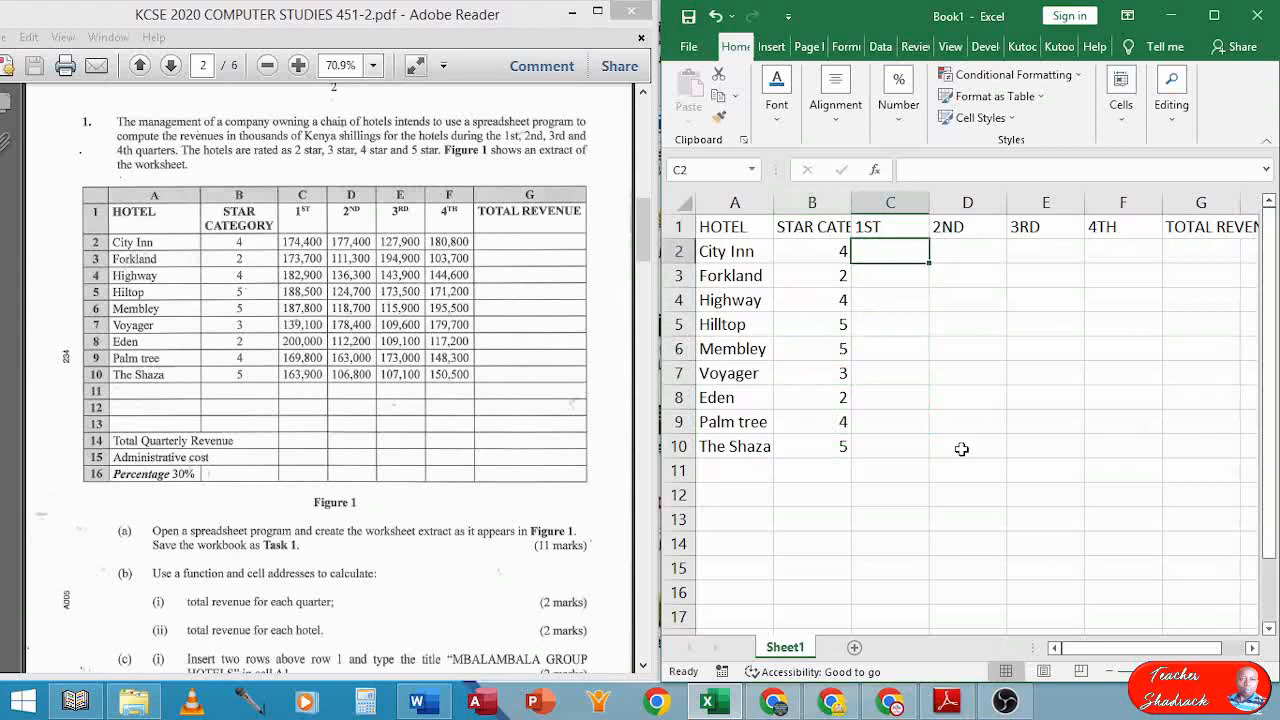
{"action": "type", "text": "174"}
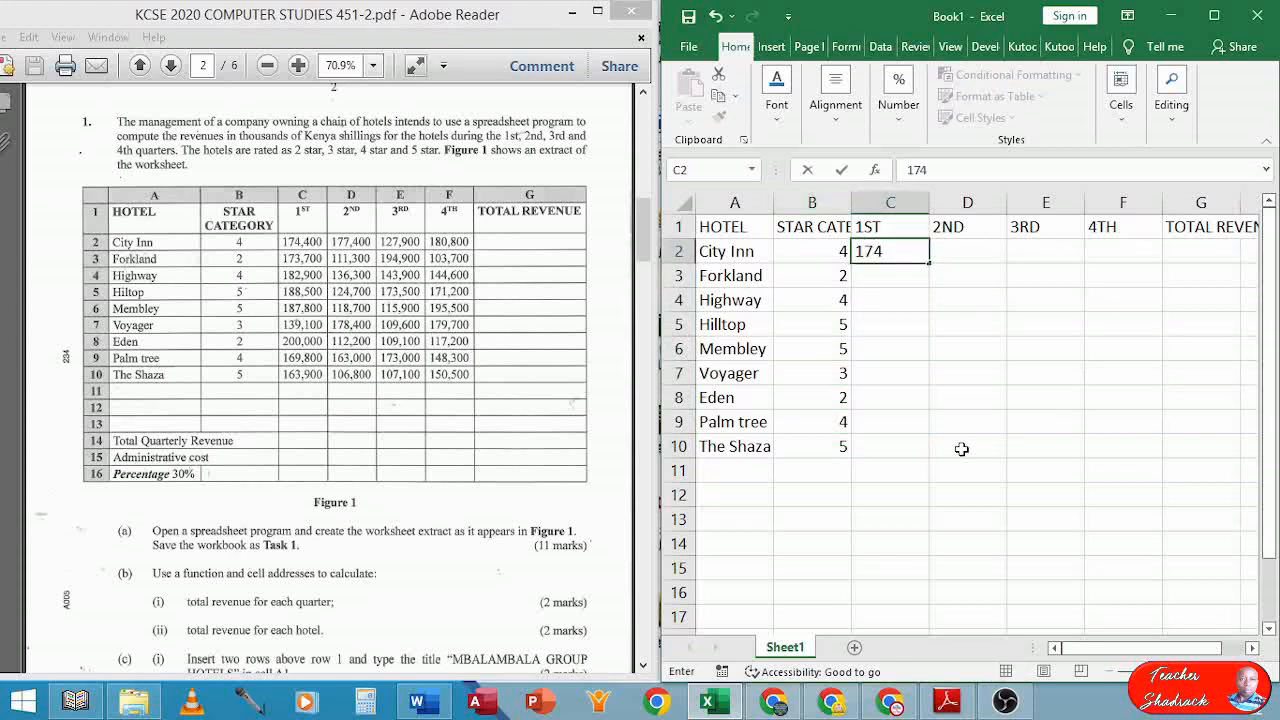
{"action": "type", "text": "400"}
{"action": "key", "text": "Return"}
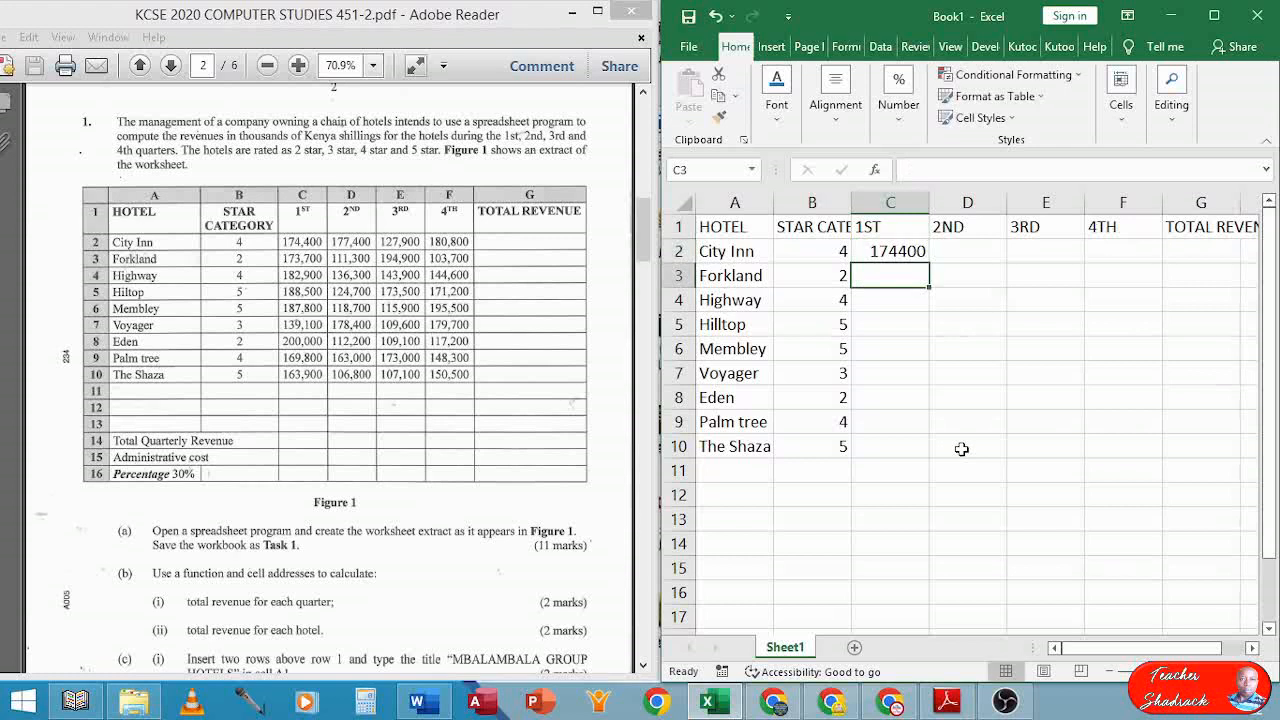
{"action": "type", "text": "173"}
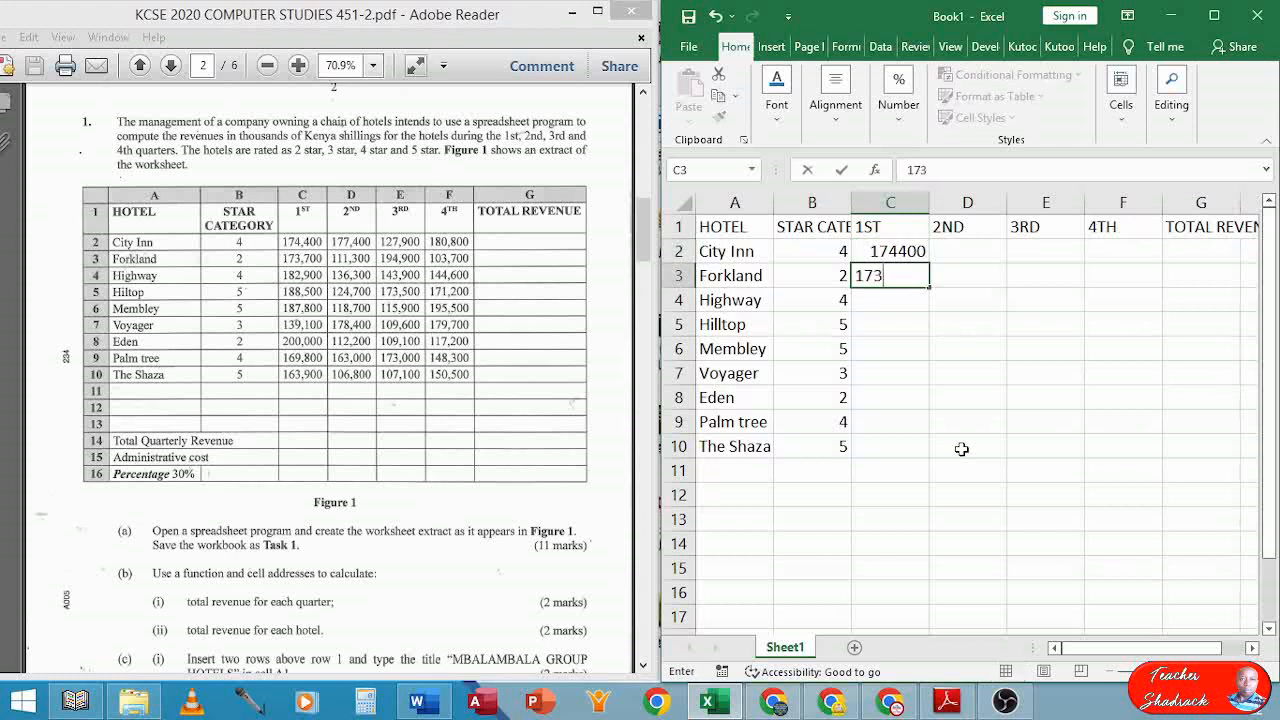
{"action": "type", "text": "700"}
{"action": "key", "text": "Return"}
{"action": "type", "text": "183"}
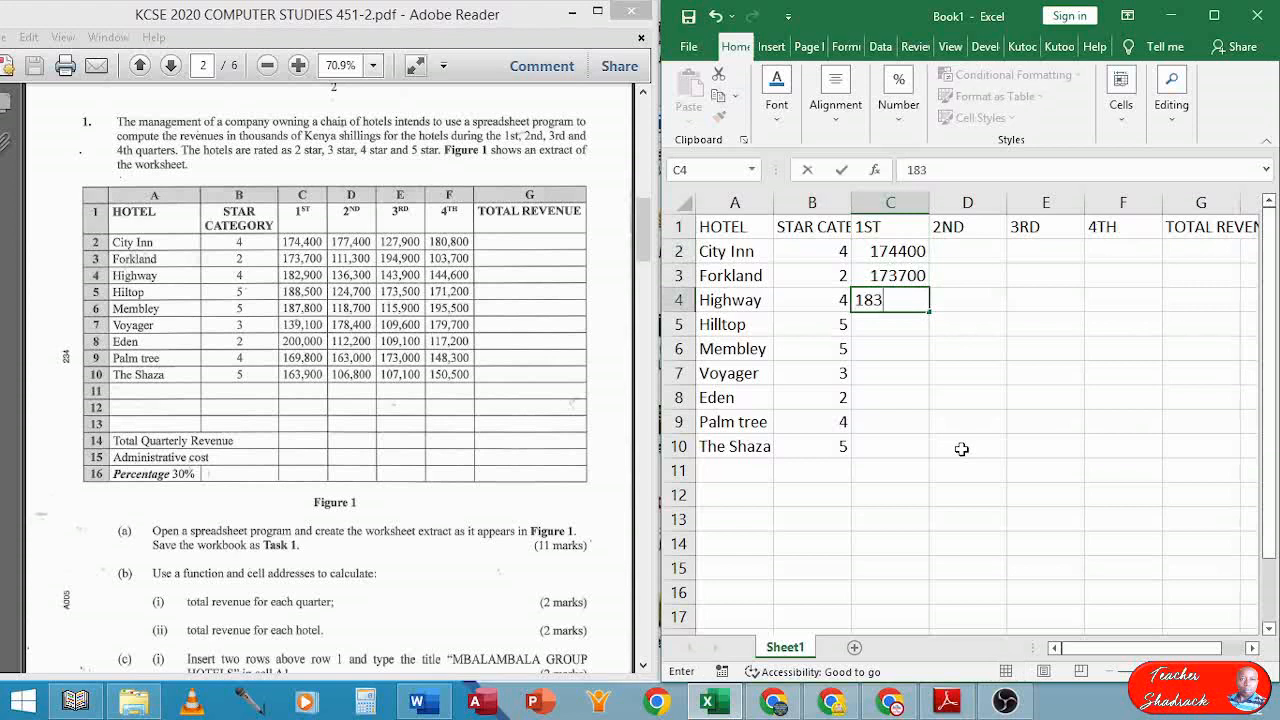
{"action": "key", "text": "BackSpace"}
{"action": "type", "text": "2900"}
{"action": "key", "text": "Return"}
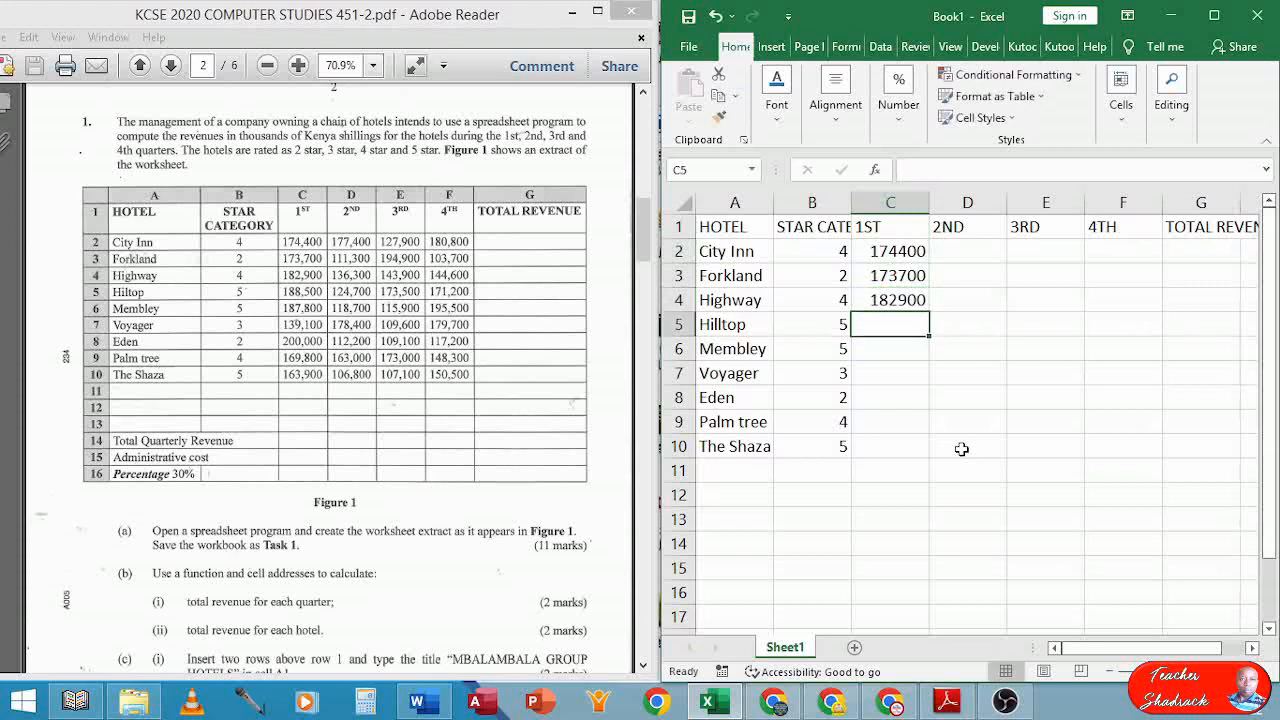
{"action": "type", "text": "188500"}
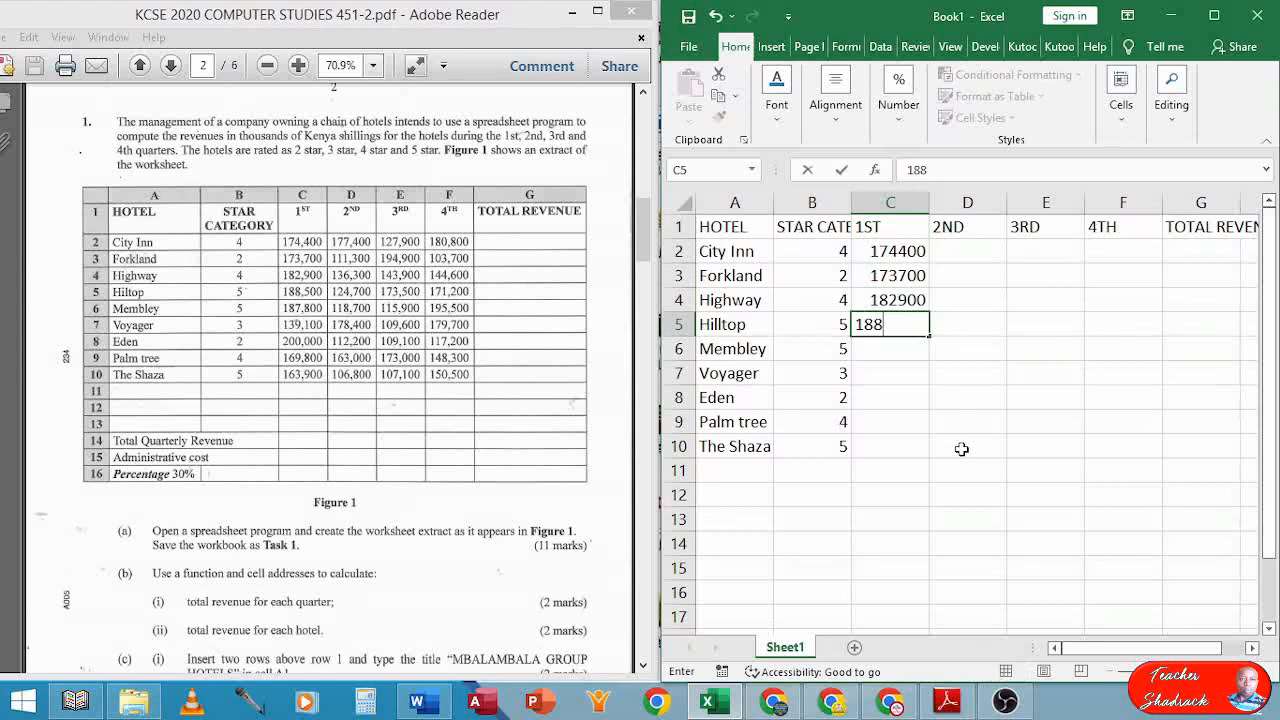
{"action": "key", "text": "Return"}
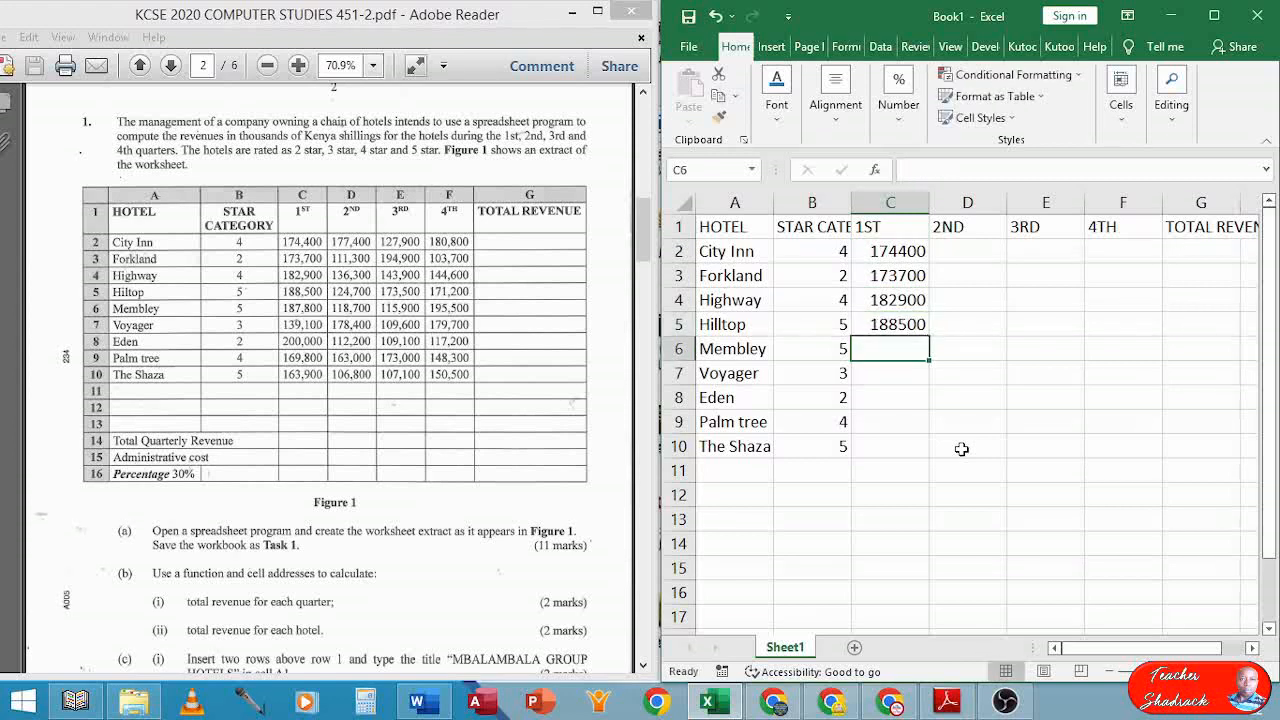
Enter first-quarter revenues 187800, 139100, 200000, 169800 and 163900 in C6:C10
{"action": "type", "text": "187"}
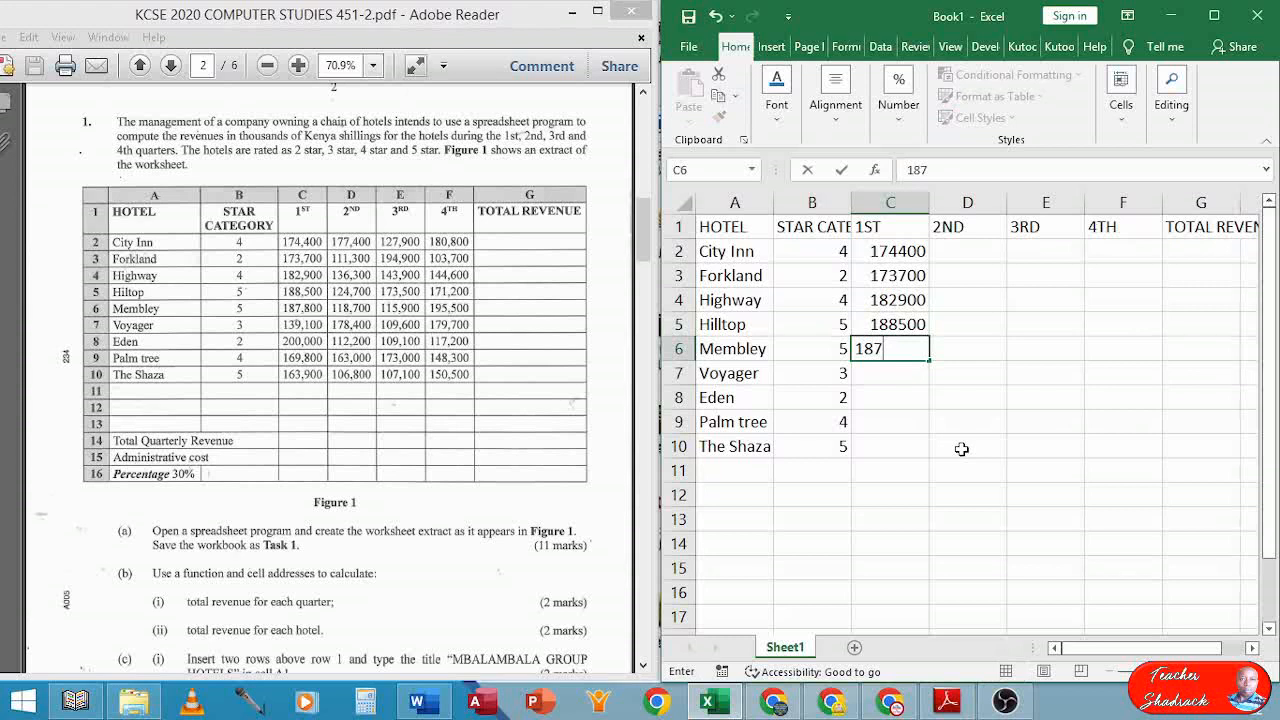
{"action": "type", "text": "800"}
{"action": "key", "text": "Return"}
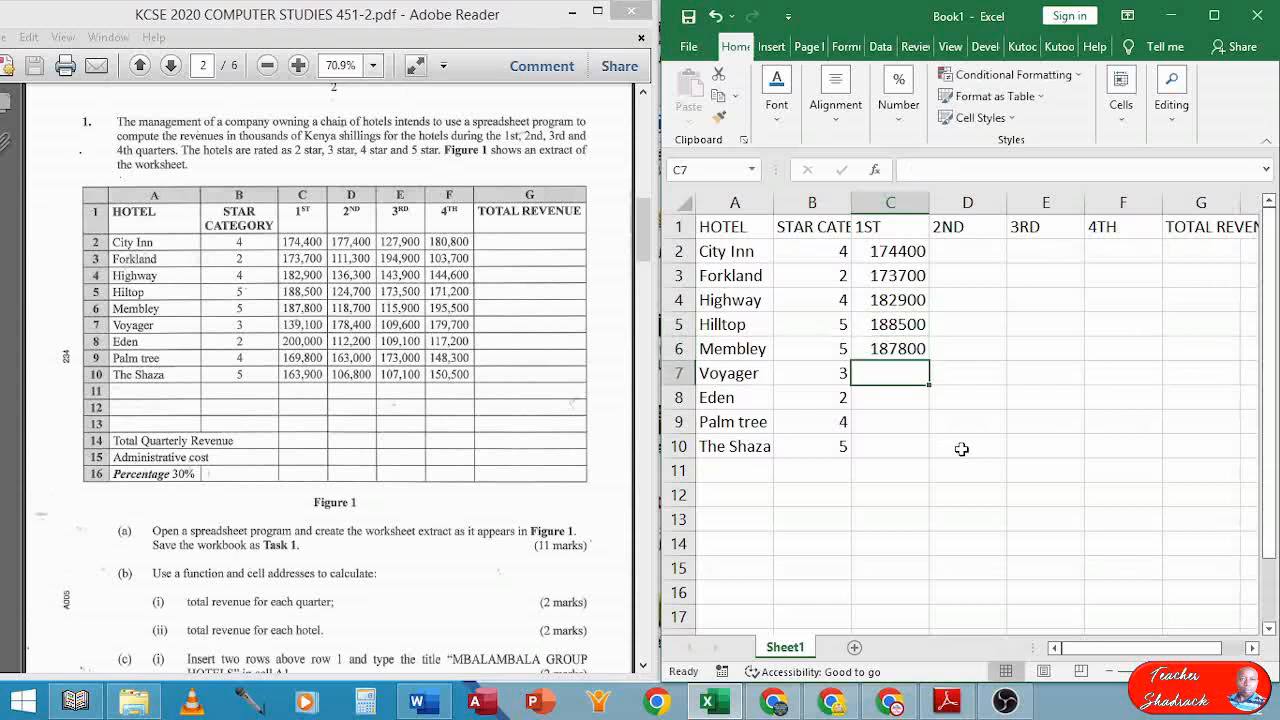
{"action": "type", "text": "139"}
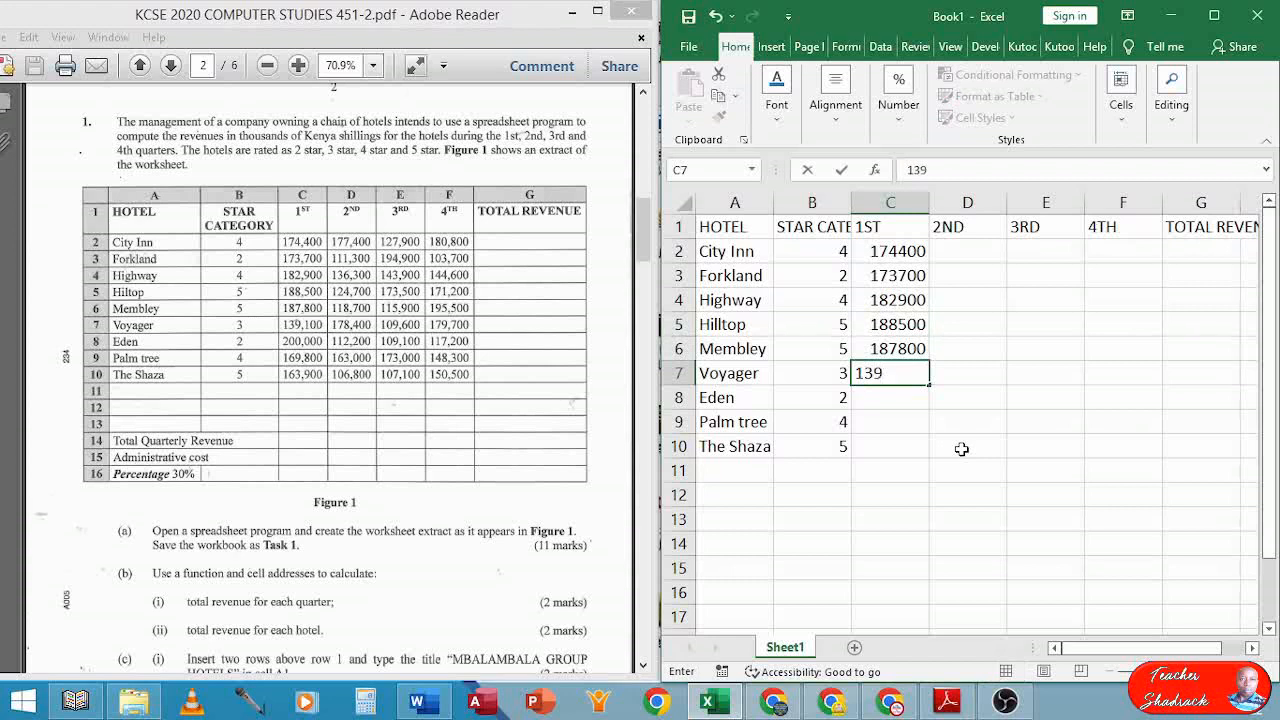
{"action": "type", "text": "100"}
{"action": "key", "text": "Return"}
{"action": "type", "text": "2"}
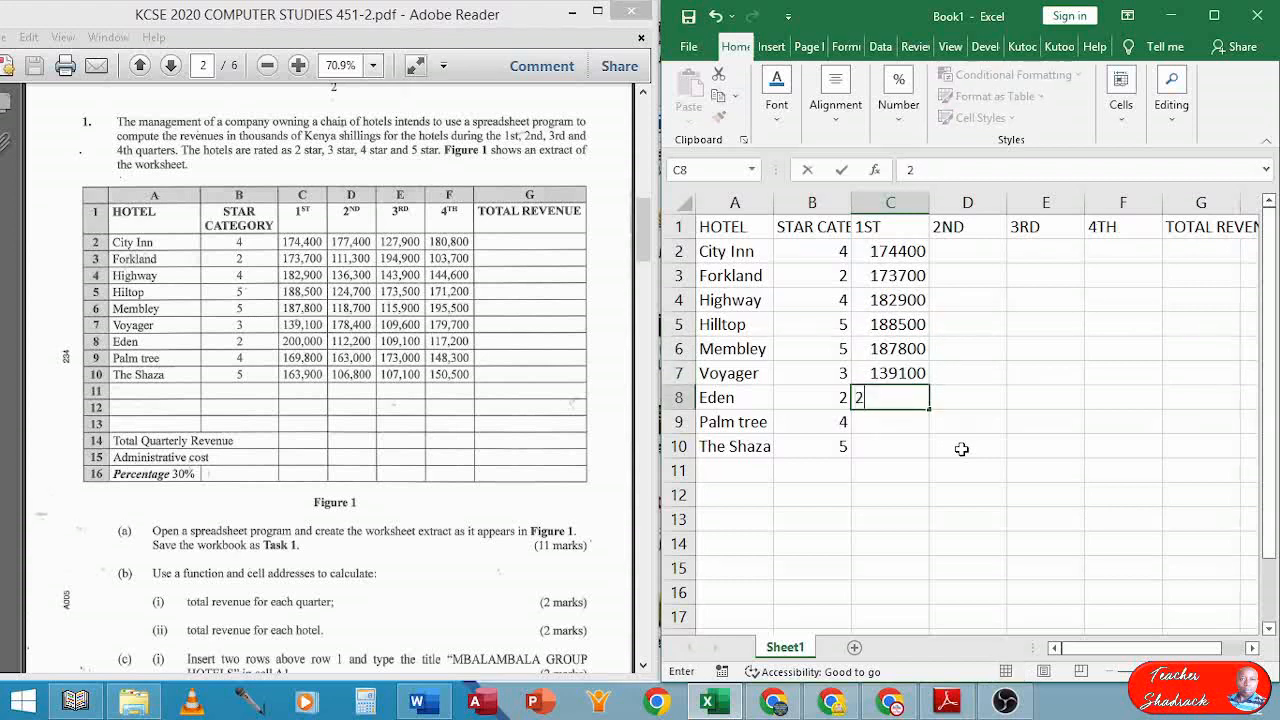
{"action": "type", "text": "00000"}
{"action": "key", "text": "Return"}
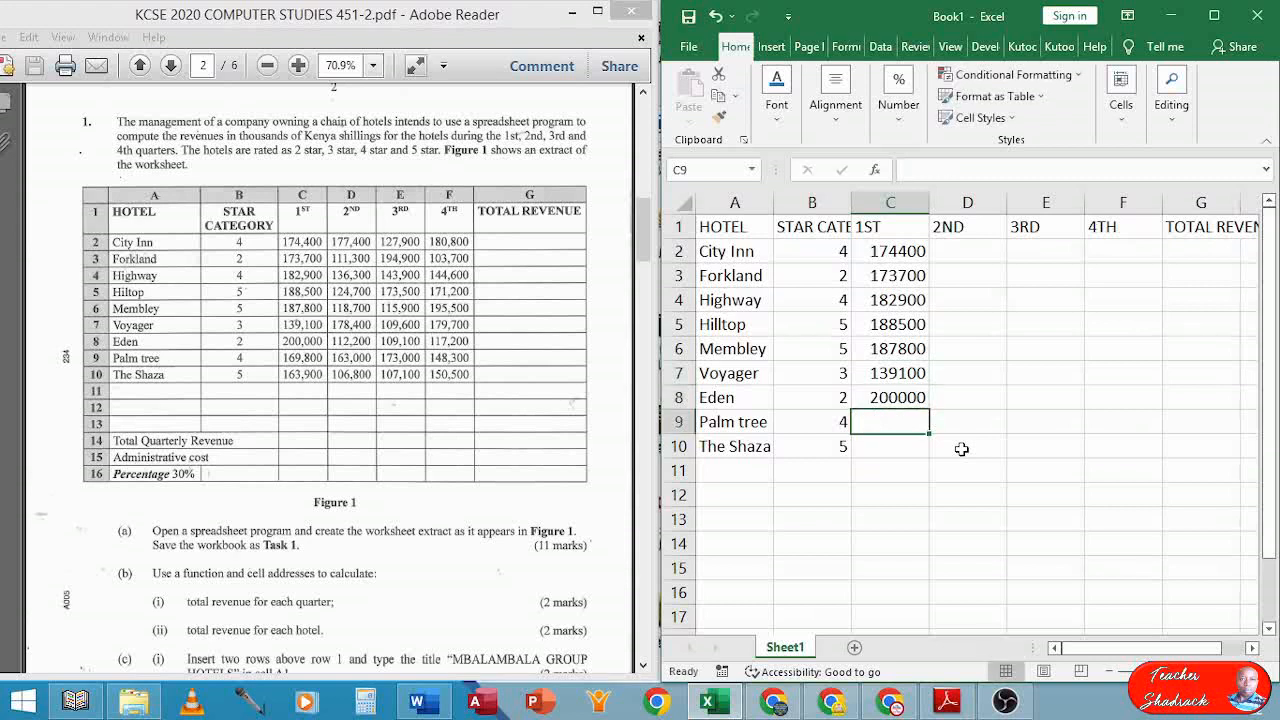
{"action": "type", "text": "169"}
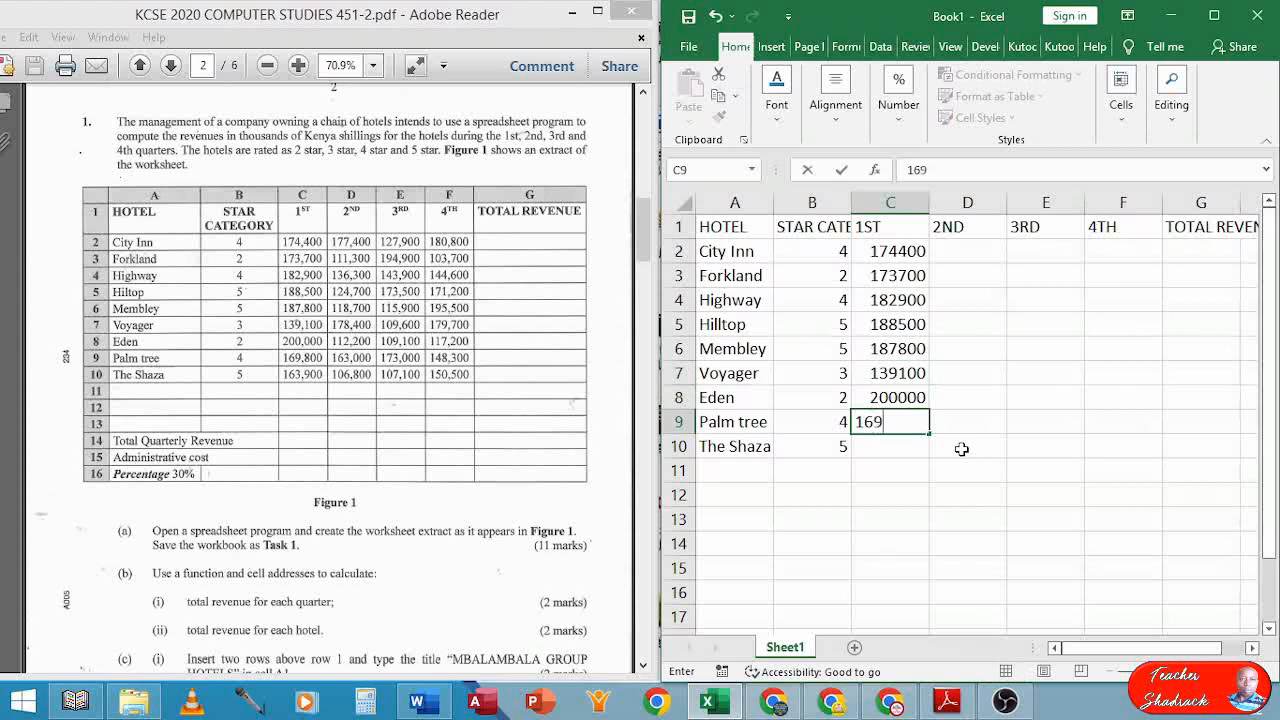
{"action": "type", "text": "800"}
{"action": "key", "text": "Return"}
{"action": "type", "text": "163"}
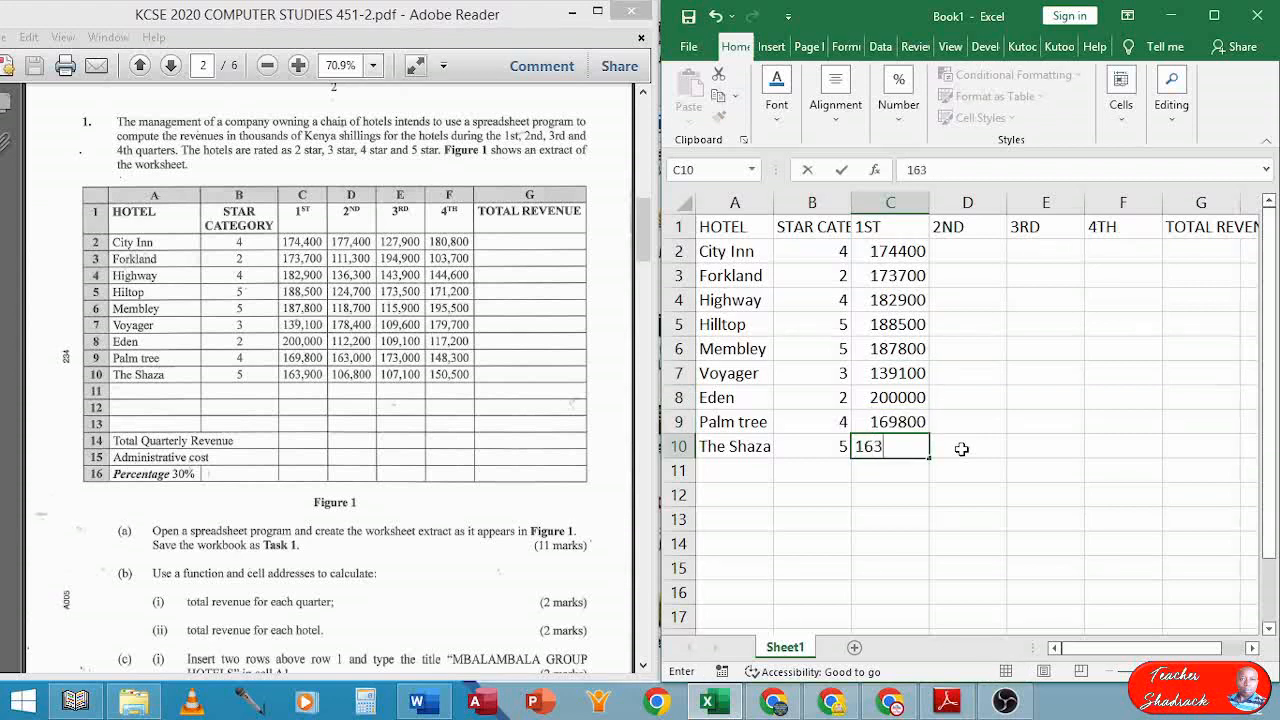
{"action": "type", "text": "900"}
Enter second-quarter revenues 177400, 111300, 136300 and 124700 in D2:D5
{"action": "left_click", "coordinate": [952, 254]}
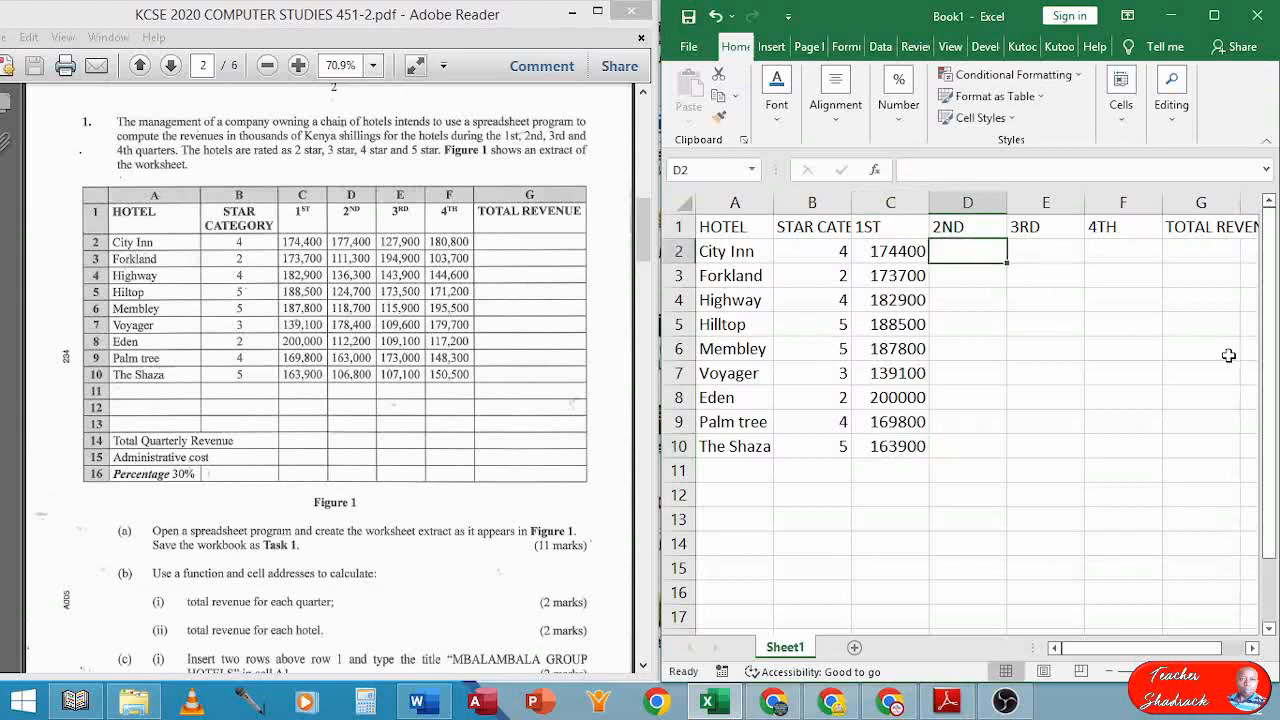
{"action": "type", "text": "17"}
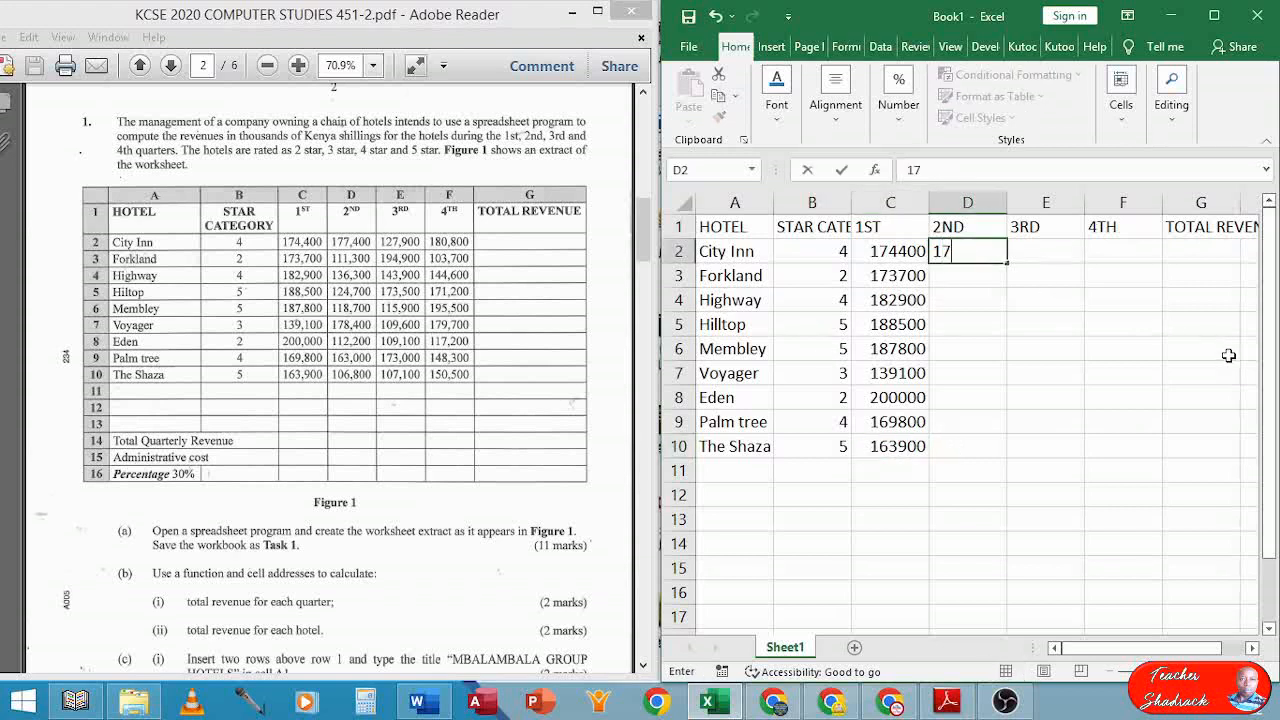
{"action": "type", "text": "7400"}
{"action": "key", "text": "Return"}
{"action": "type", "text": "111"}
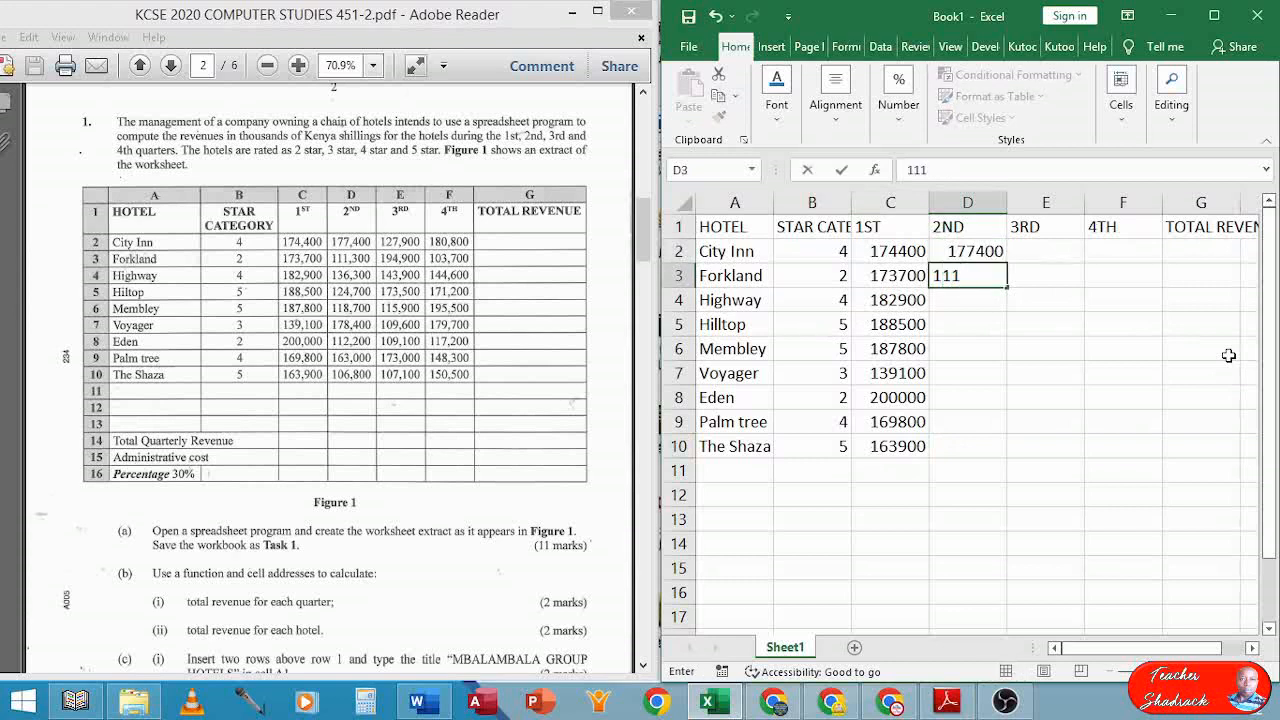
{"action": "type", "text": "3000"}
{"action": "key", "text": "BackSpace"}
{"action": "key", "text": "Return"}
{"action": "type", "text": "1"}
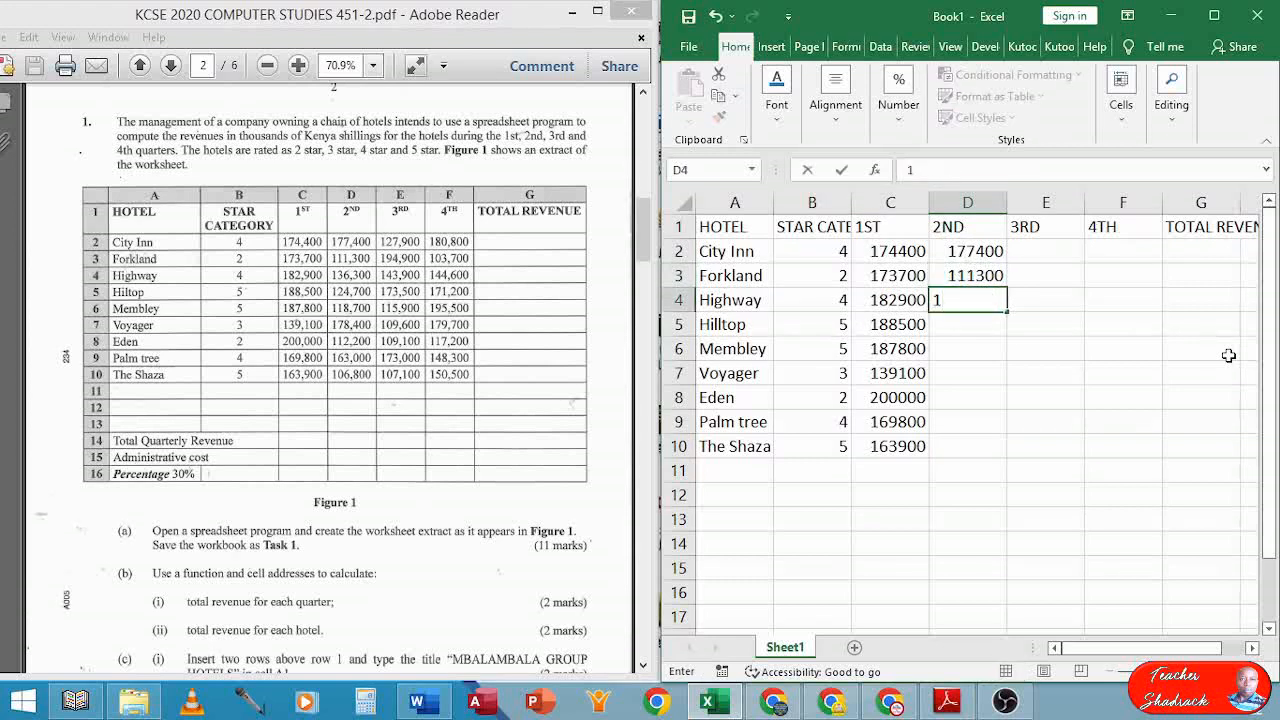
{"action": "type", "text": "36300"}
{"action": "key", "text": "Return"}
{"action": "type", "text": "12"}
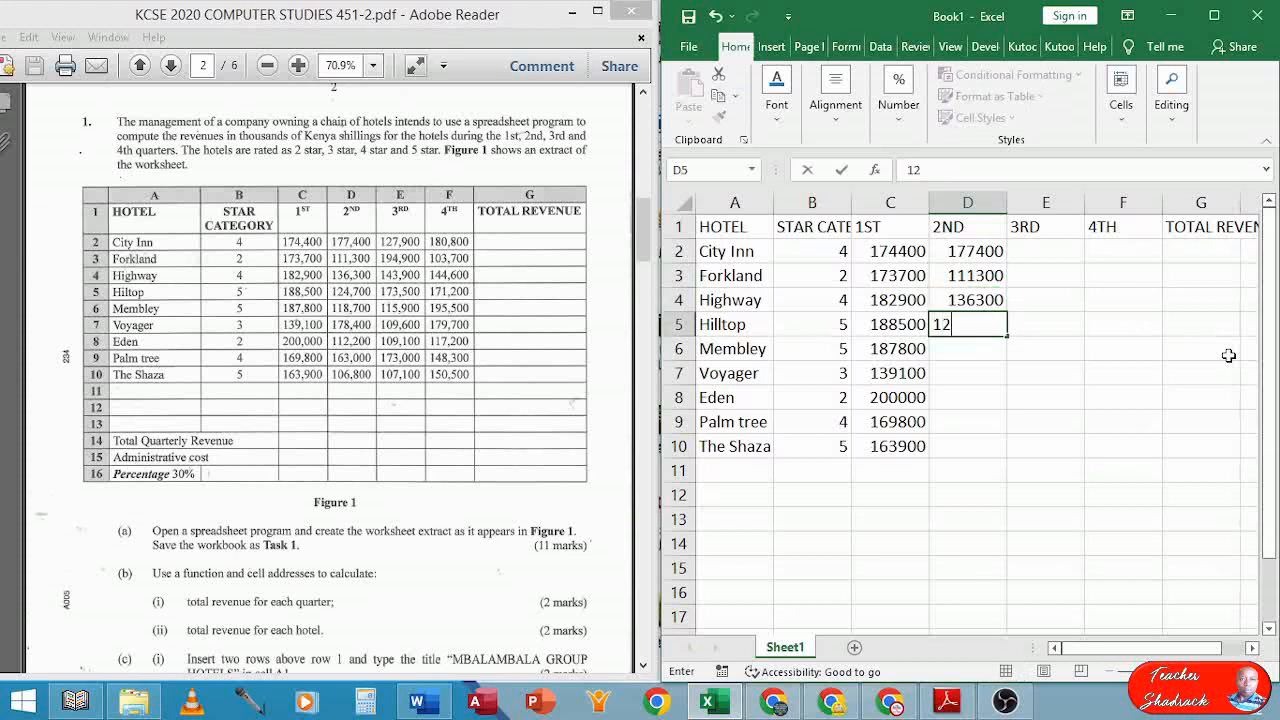
{"action": "type", "text": "4700"}
{"action": "key", "text": "Return"}
Enter second-quarter revenues 118700, 178400, 112200, 163000 and 106800 in D6:D10
{"action": "type", "text": "118"}
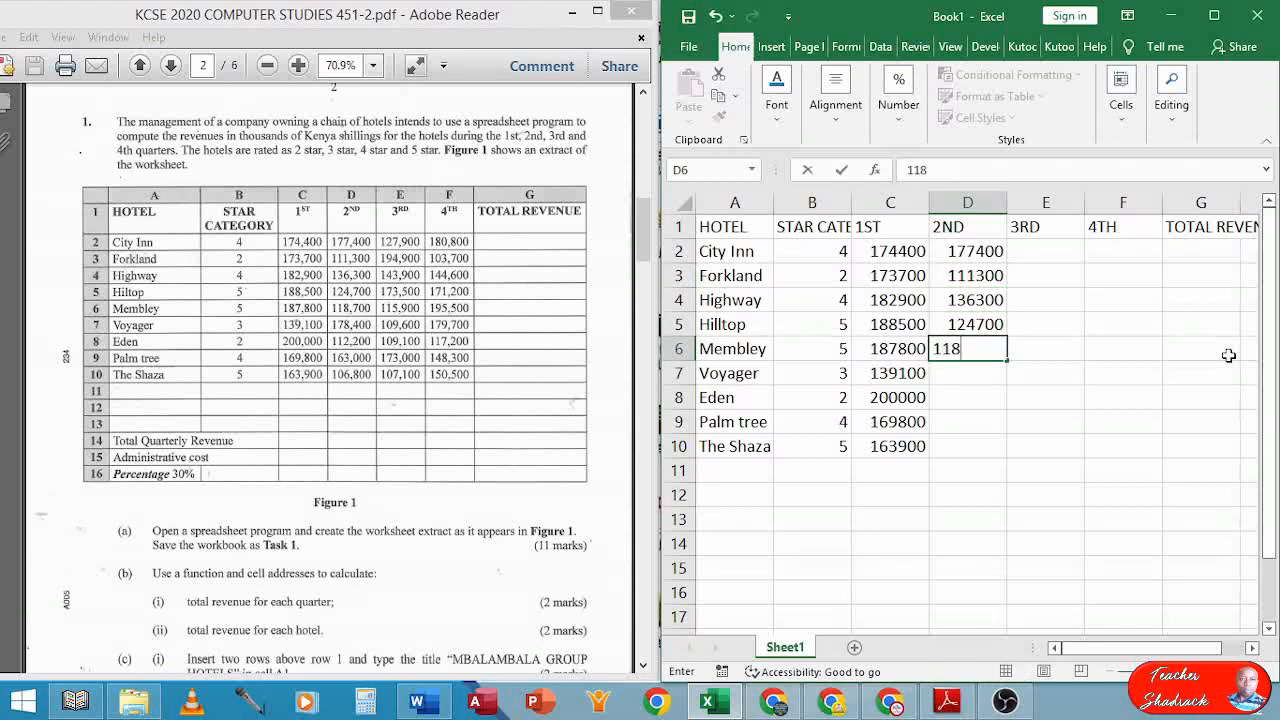
{"action": "type", "text": "700"}
{"action": "key", "text": "Return"}
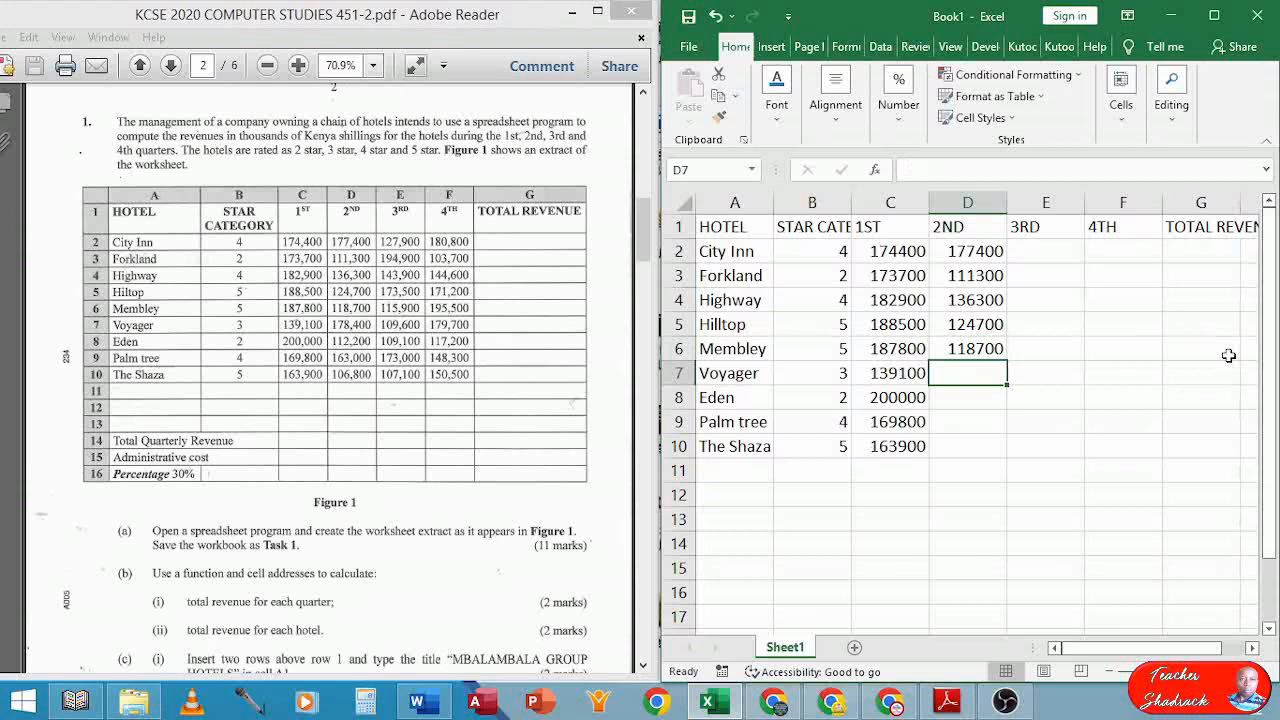
{"action": "type", "text": "178"}
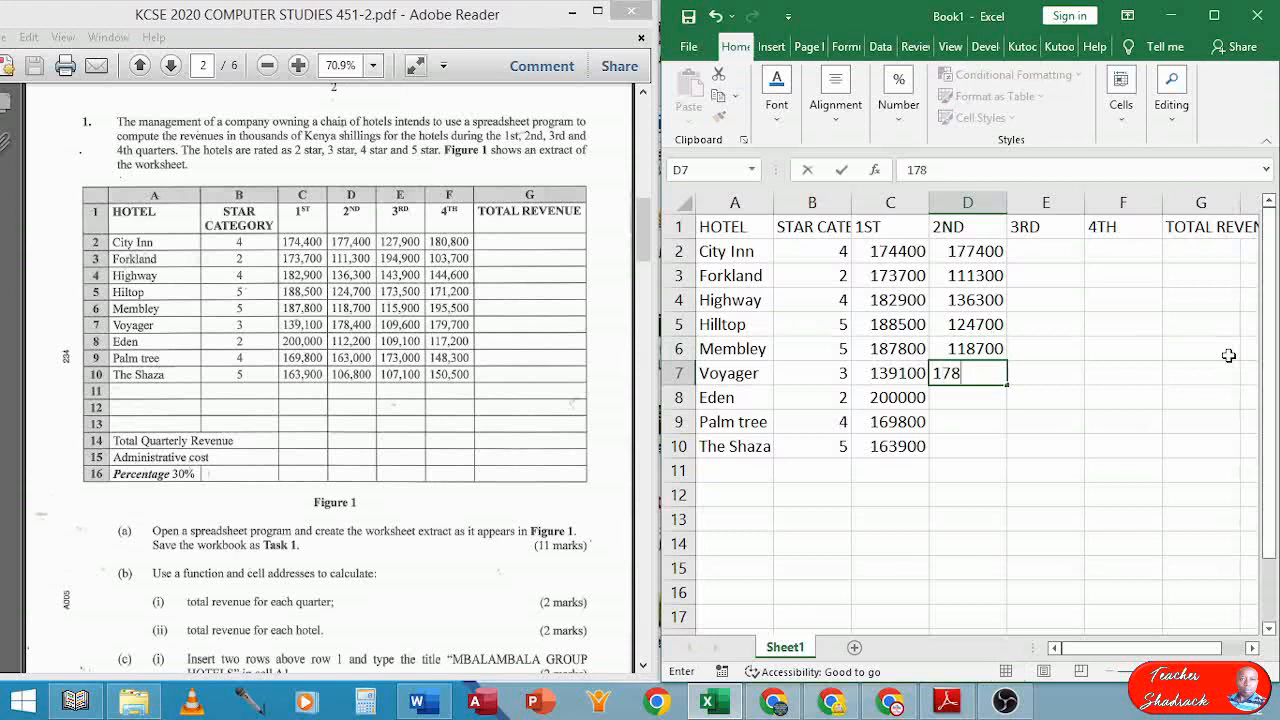
{"action": "type", "text": "400"}
{"action": "key", "text": "Return"}
{"action": "type", "text": "112"}
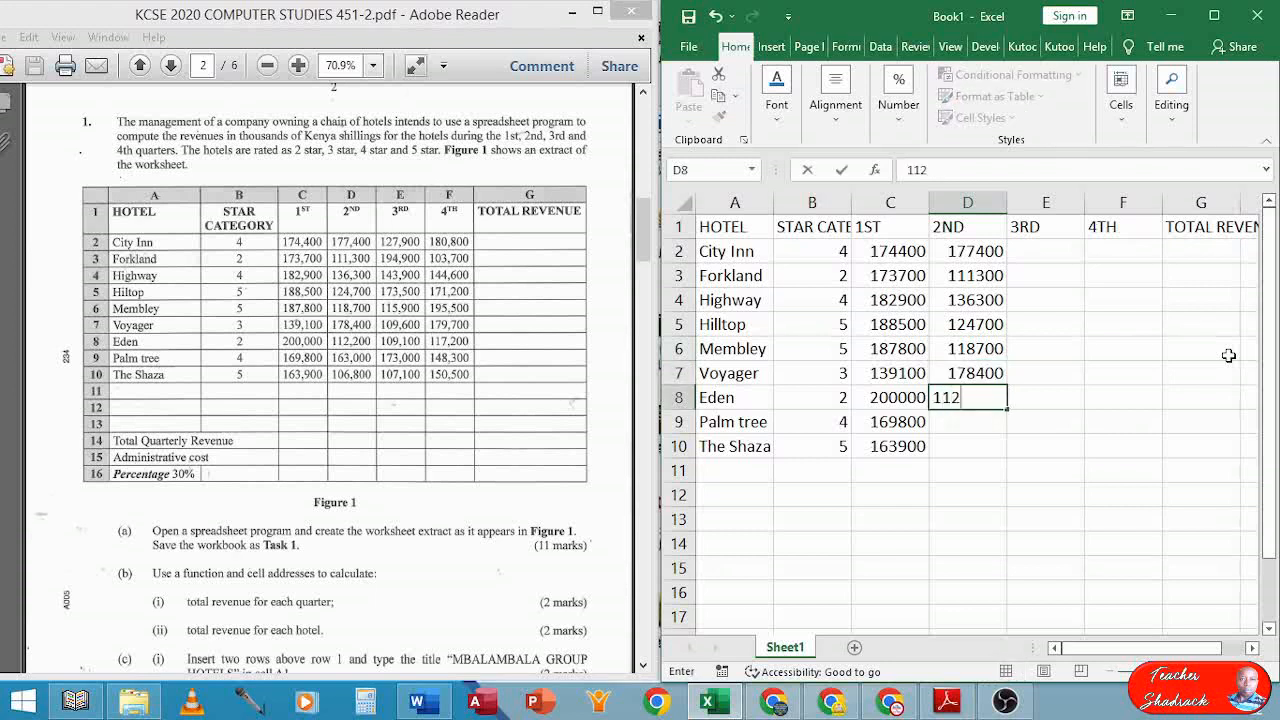
{"action": "type", "text": "200"}
{"action": "key", "text": "Return"}
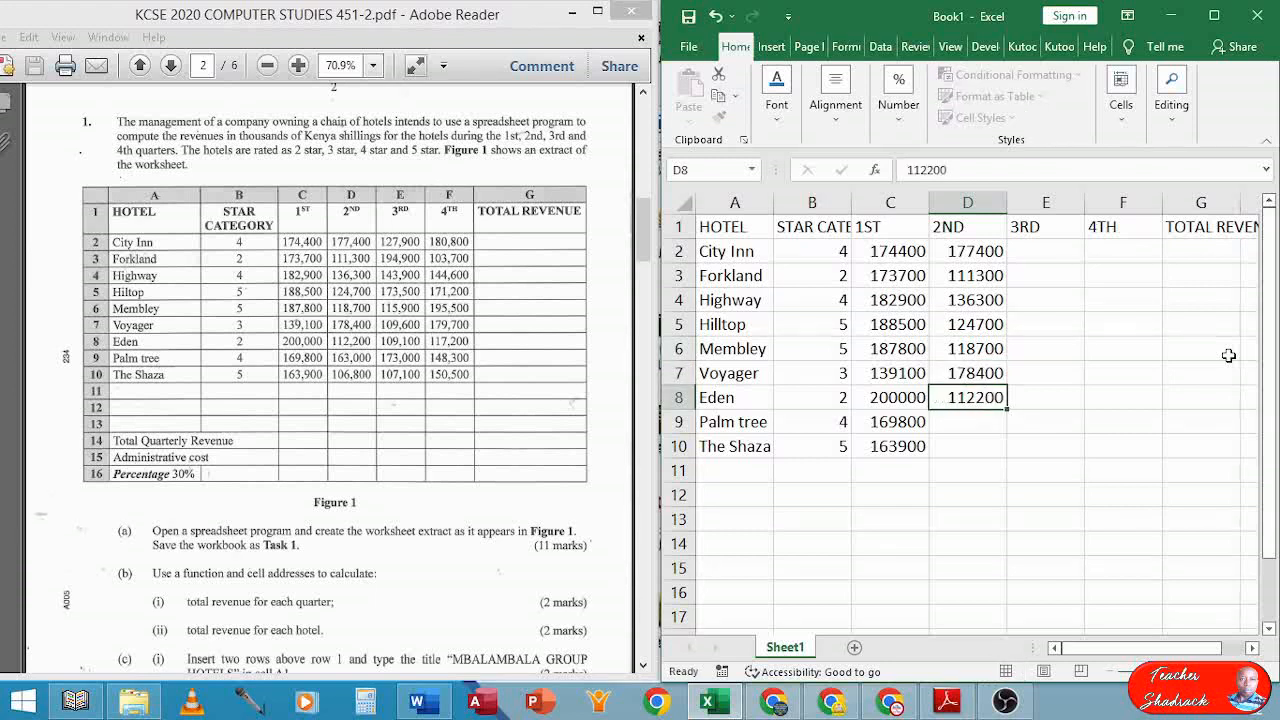
{"action": "type", "text": "16"}
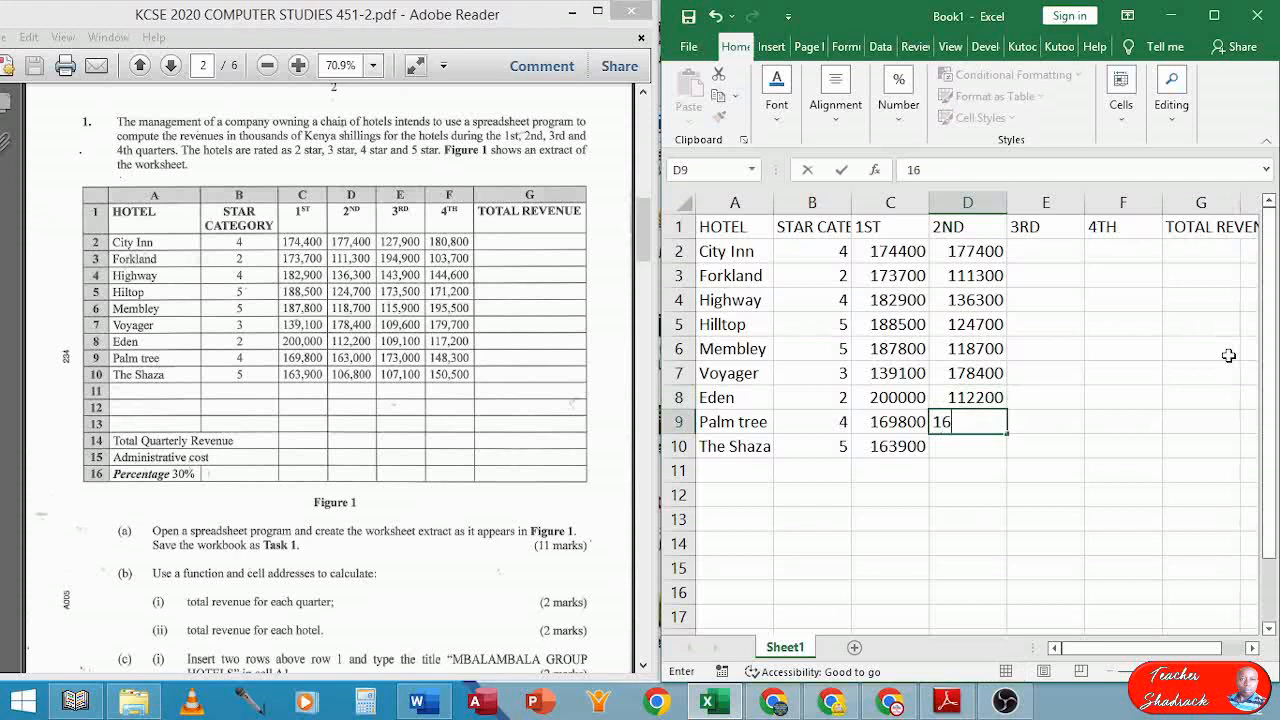
{"action": "type", "text": "3000"}
{"action": "key", "text": "Return"}
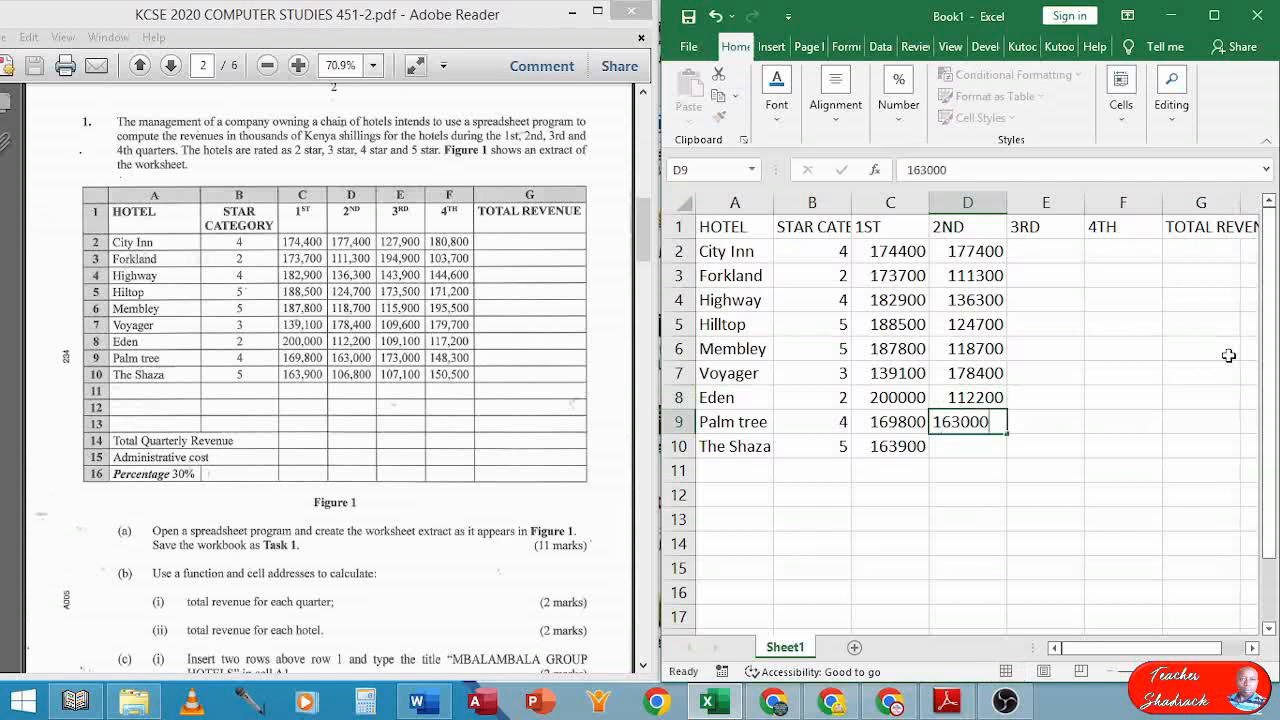
{"action": "type", "text": "10"}
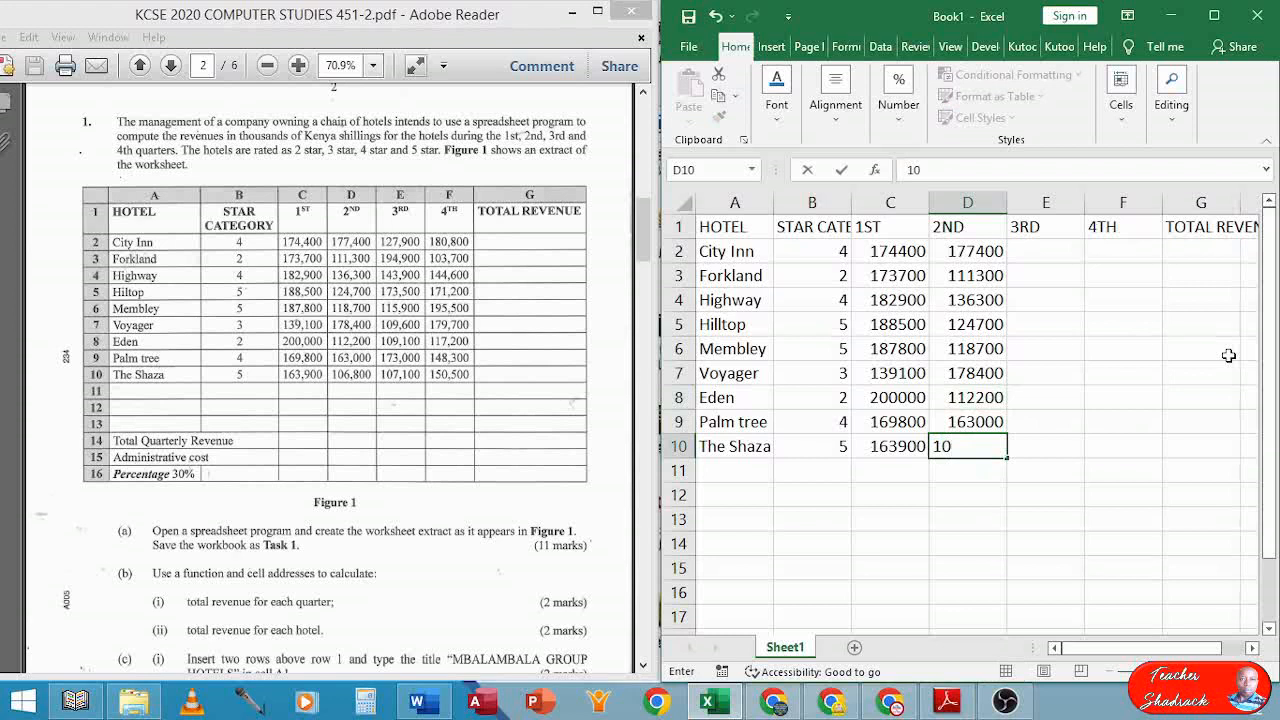
{"action": "type", "text": "6800"}
{"action": "key", "text": "Tab"}
{"action": "key", "text": "Up"}
{"action": "key", "text": "Up"}
{"action": "key", "text": "Up"}
{"action": "key", "text": "Up"}
{"action": "key", "text": "Up"}
{"action": "key", "text": "Up"}
{"action": "key", "text": "Up"}
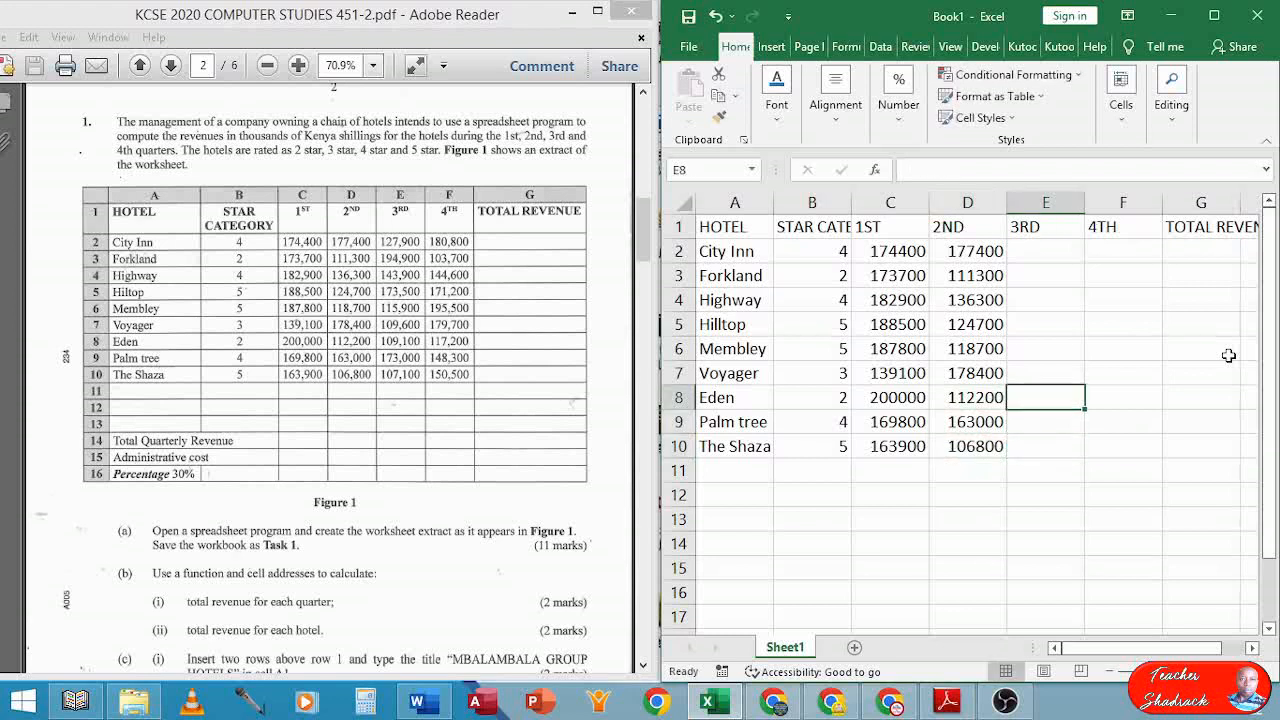
Enter 3rd-quarter revenue 127900, 194900, 143900 and 173500 for City Inn through Hilltop
{"action": "key", "text": "Up"}
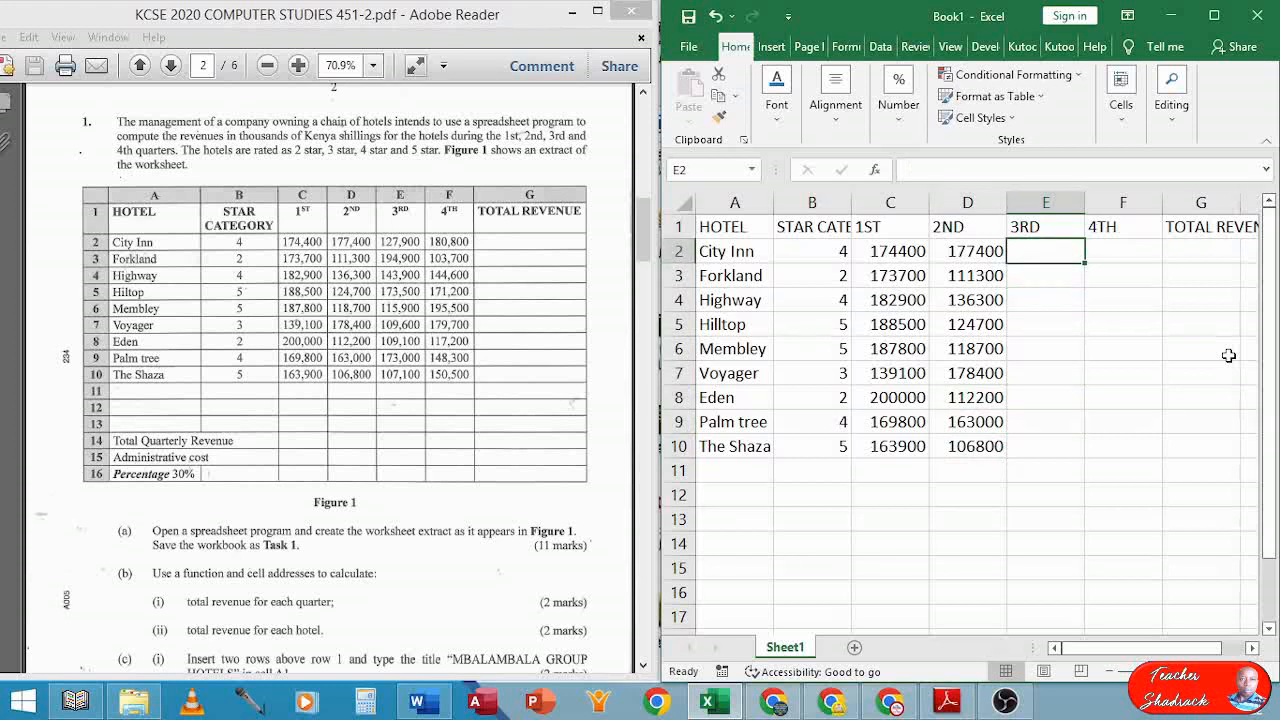
{"action": "type", "text": "127"}
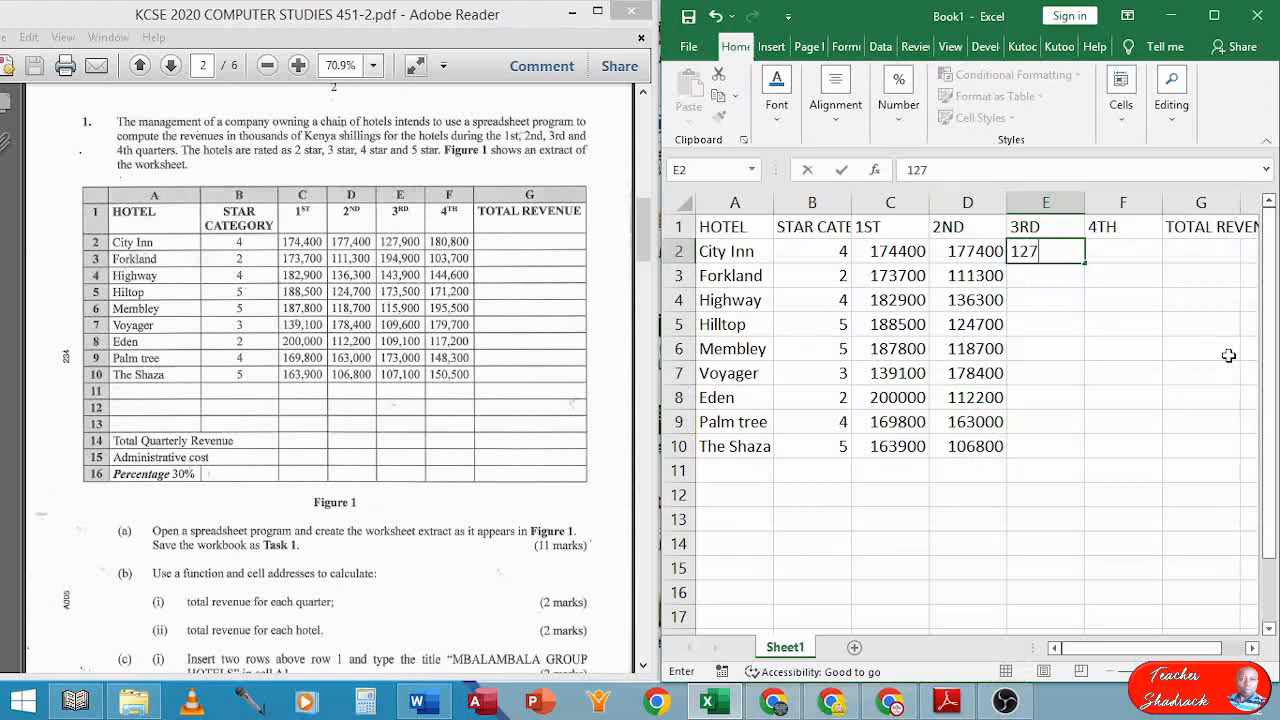
{"action": "type", "text": "900"}
{"action": "key", "text": "Return"}
{"action": "type", "text": "194"}
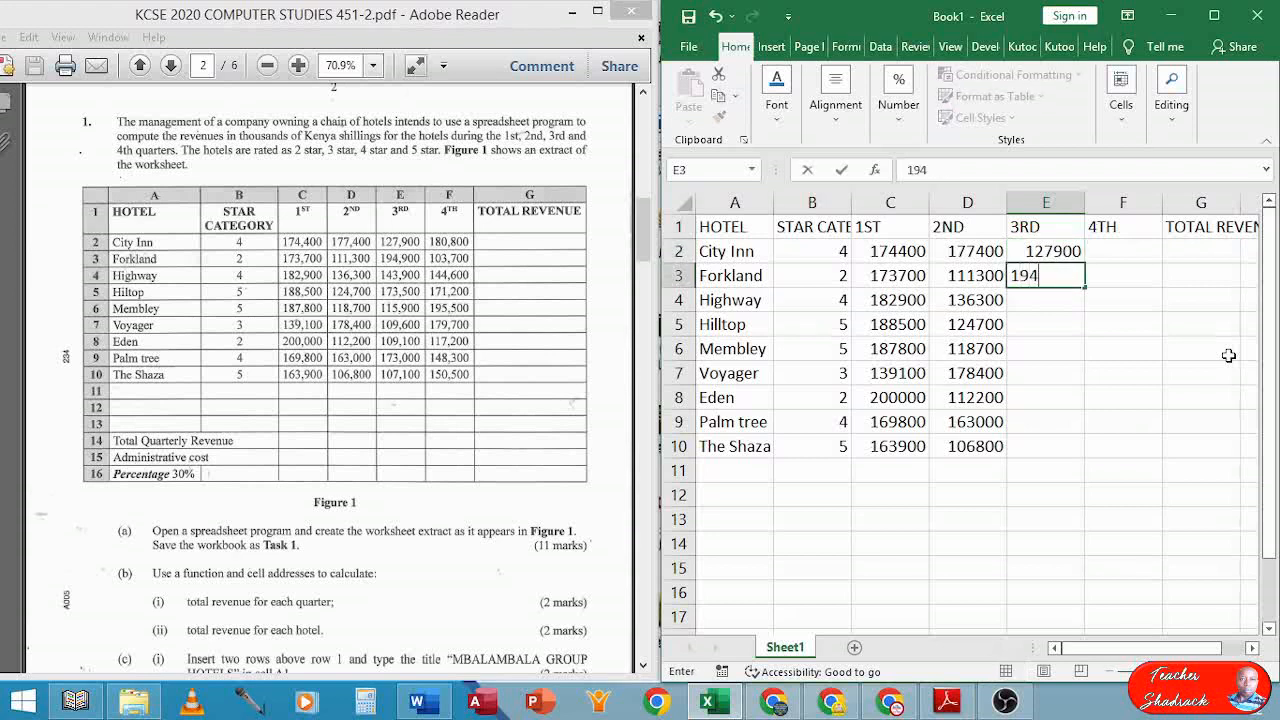
{"action": "type", "text": "900"}
{"action": "key", "text": "Return"}
{"action": "type", "text": "143"}
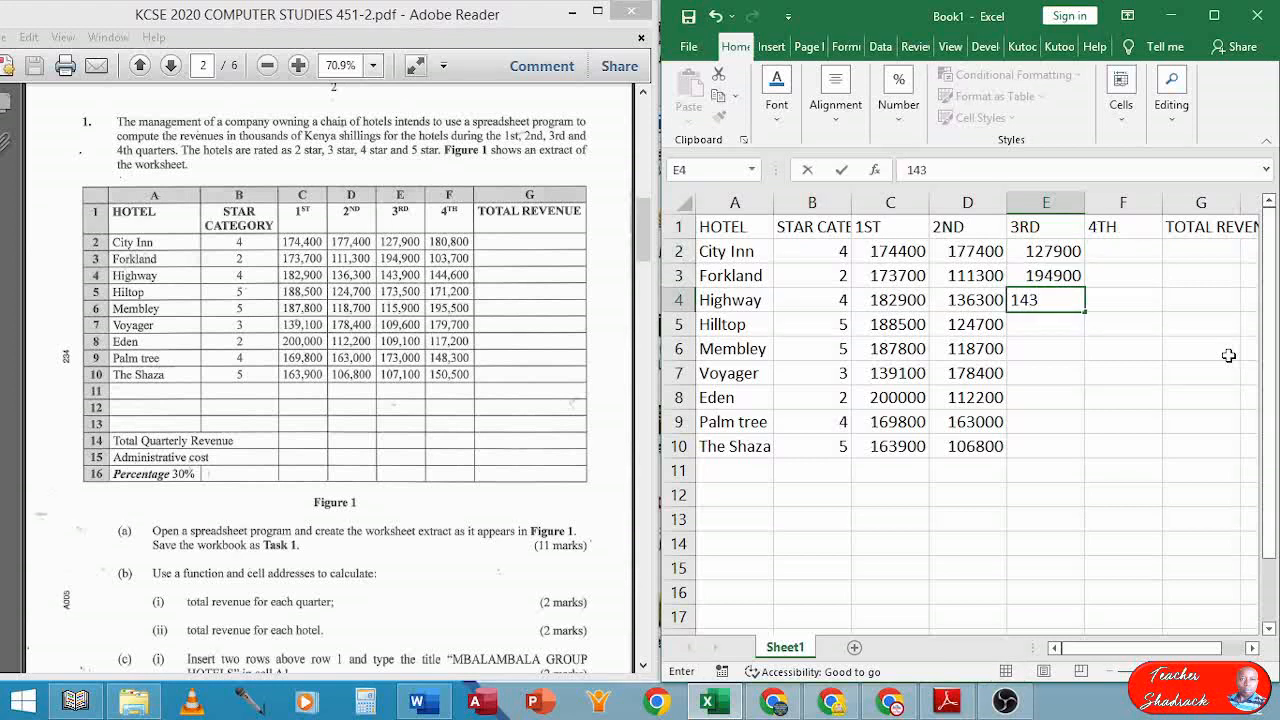
{"action": "type", "text": "900"}
{"action": "key", "text": "Return"}
{"action": "type", "text": "173"}
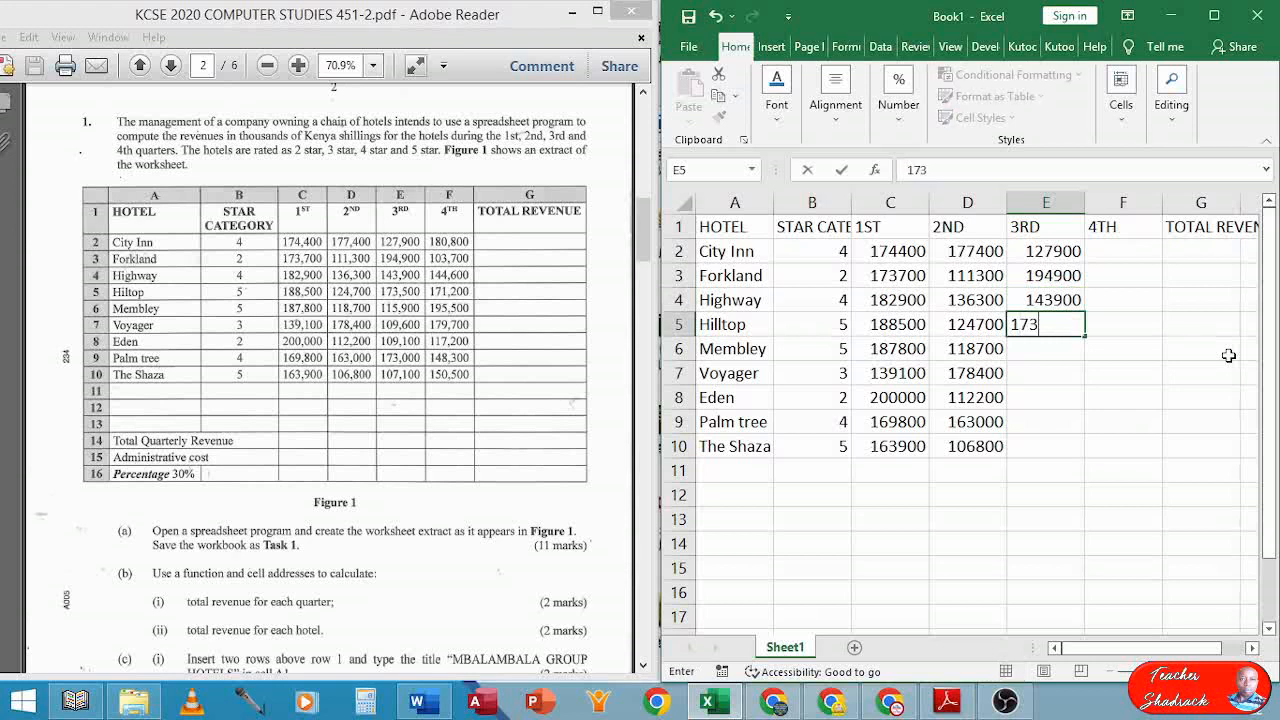
{"action": "type", "text": "500"}
{"action": "key", "text": "Return"}
Enter 3rd-quarter revenue 115900, 109600, 109100, 173000 and 107100 for Membley through The Shaza
{"action": "type", "text": "115"}
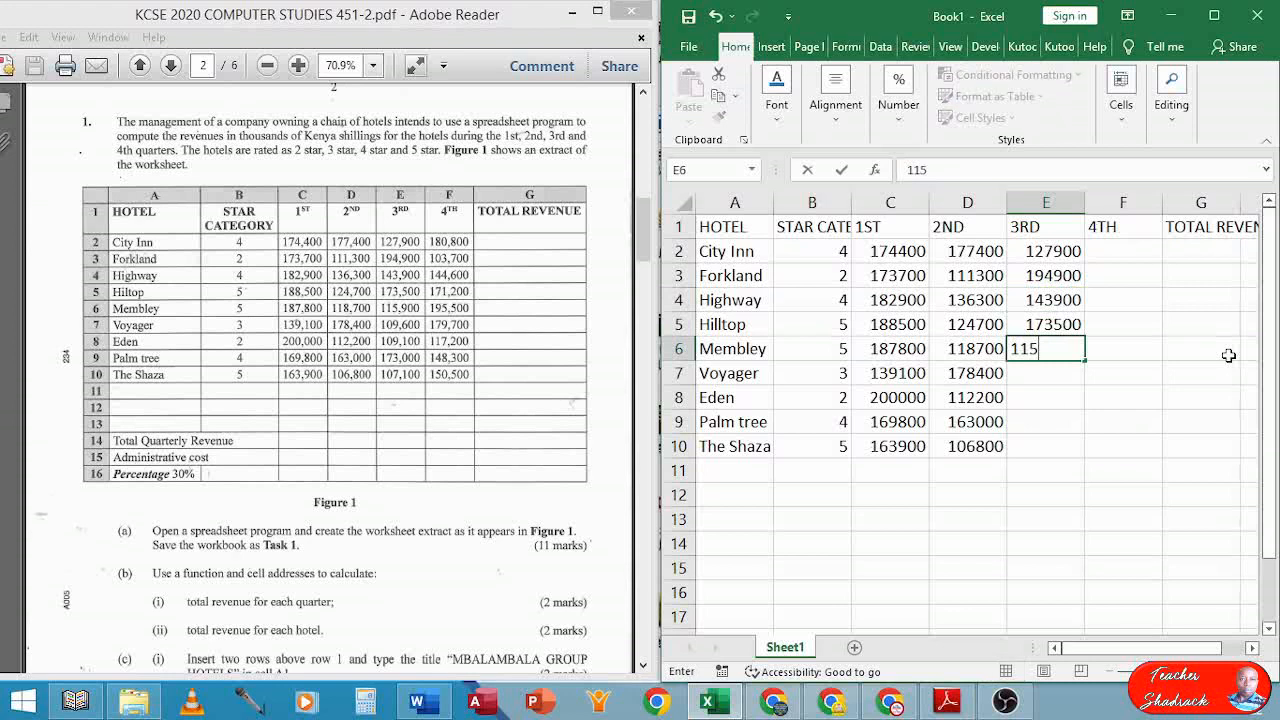
{"action": "type", "text": "900"}
{"action": "key", "text": "Return"}
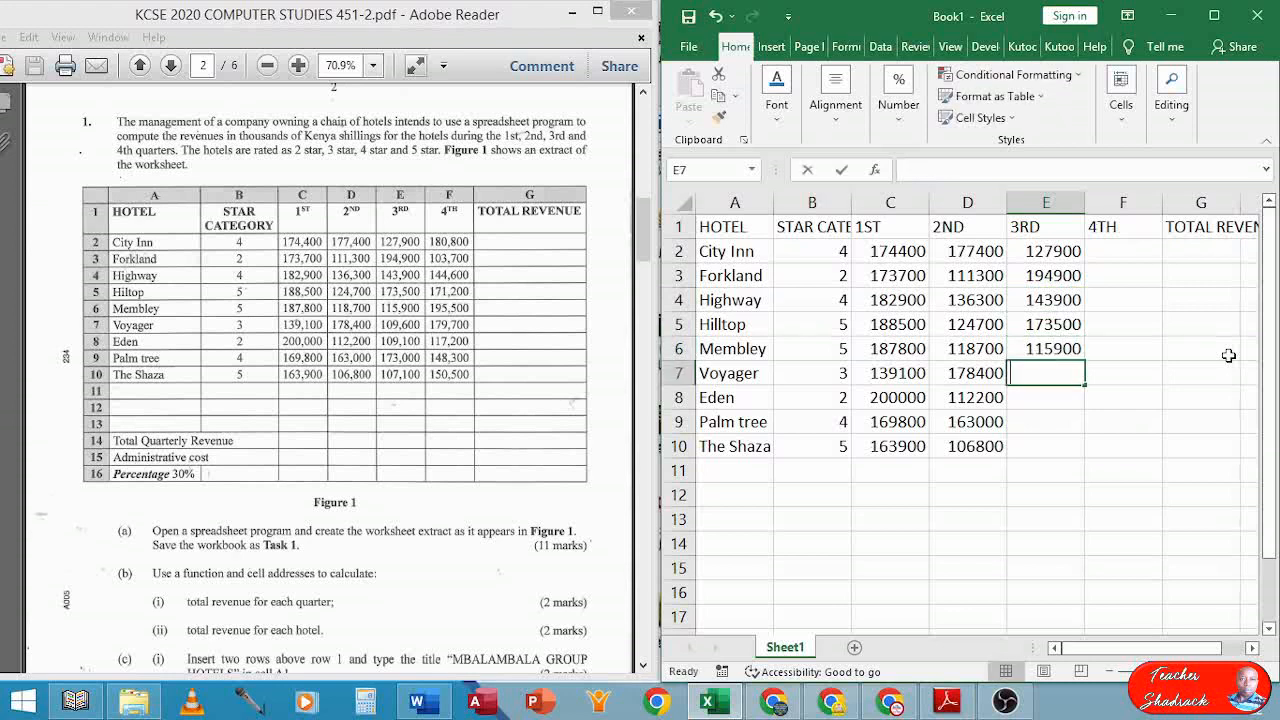
{"action": "type", "text": "109"}
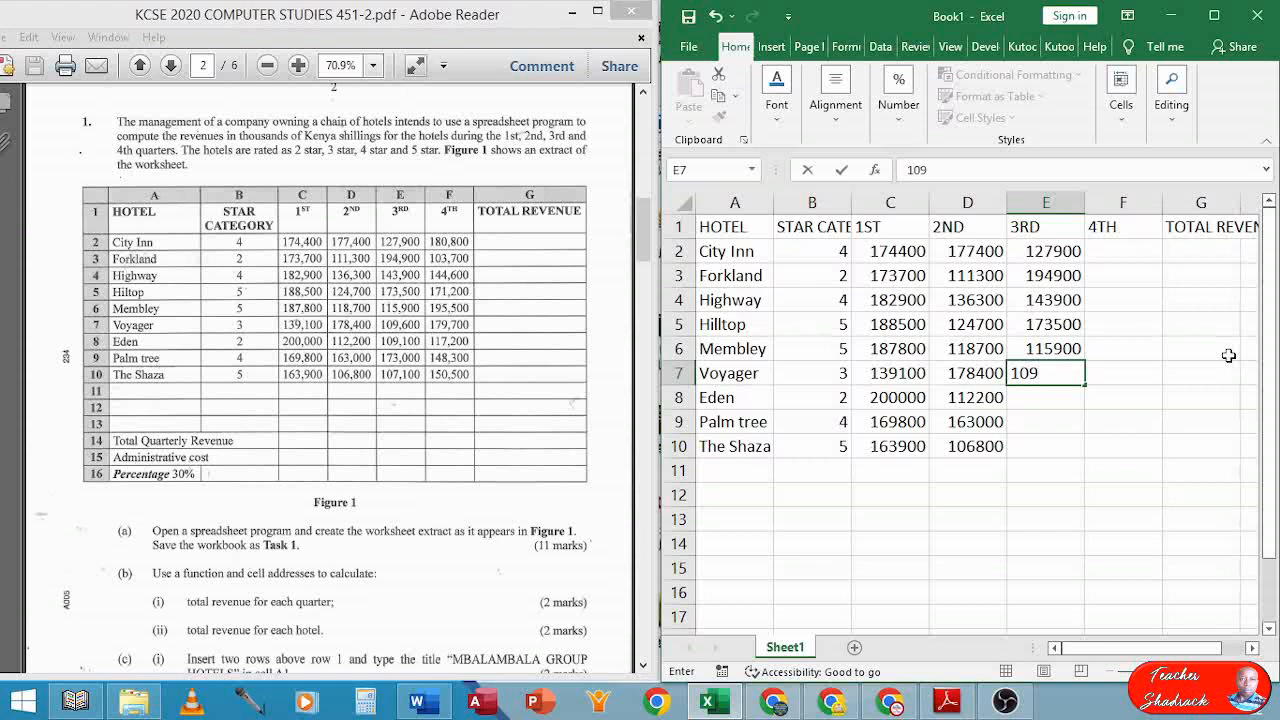
{"action": "type", "text": "600"}
{"action": "key", "text": "Return"}
{"action": "type", "text": "10"}
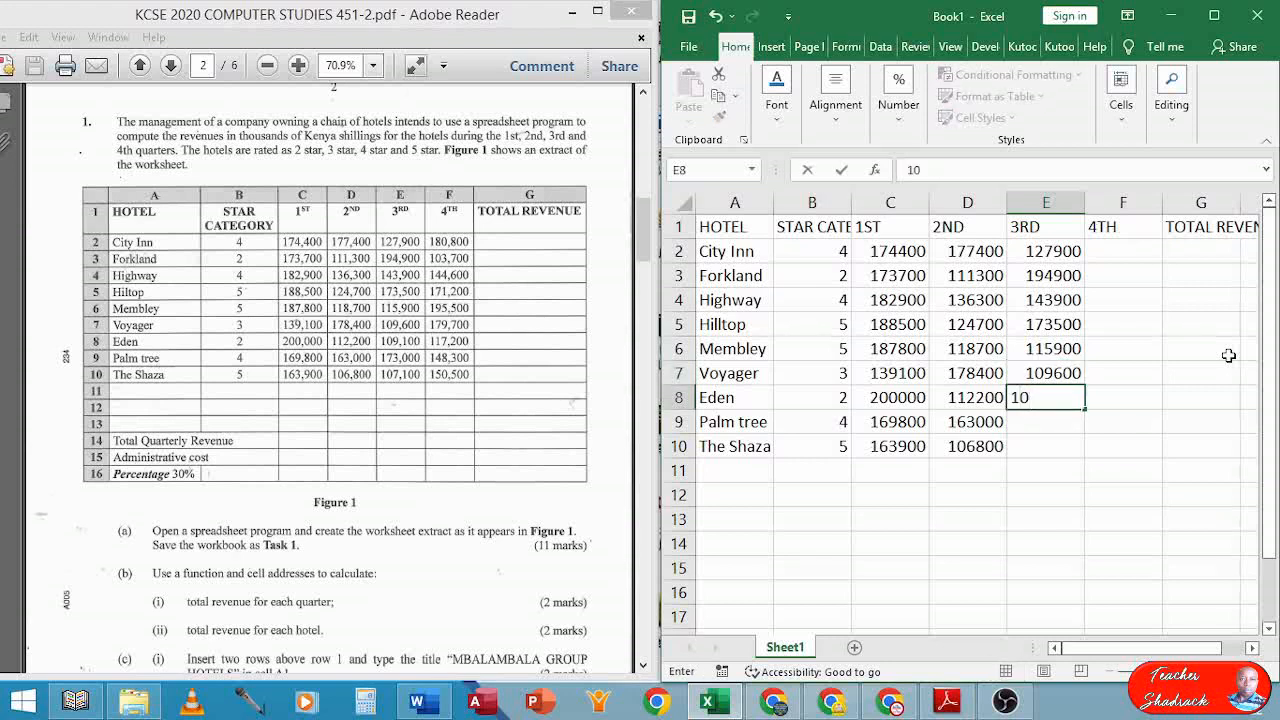
{"action": "type", "text": "9100"}
{"action": "key", "text": "Return"}
{"action": "type", "text": "17"}
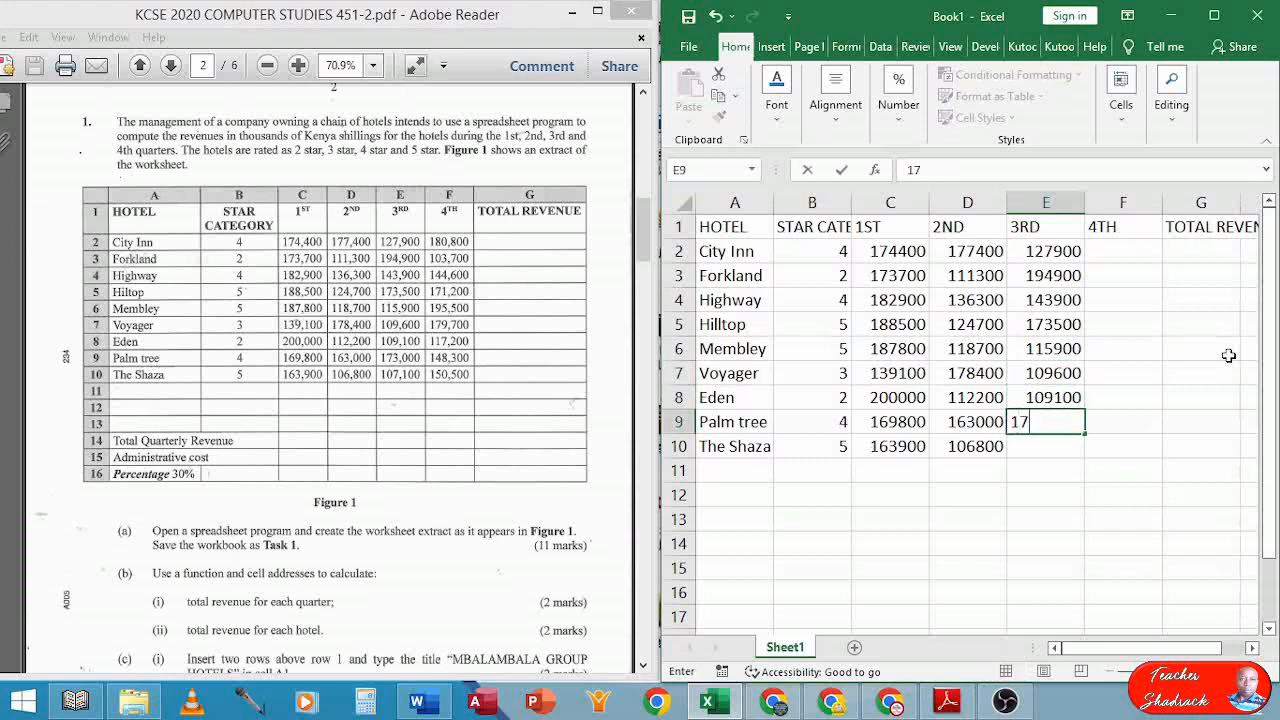
{"action": "type", "text": "3000"}
{"action": "key", "text": "Return"}
{"action": "type", "text": "10"}
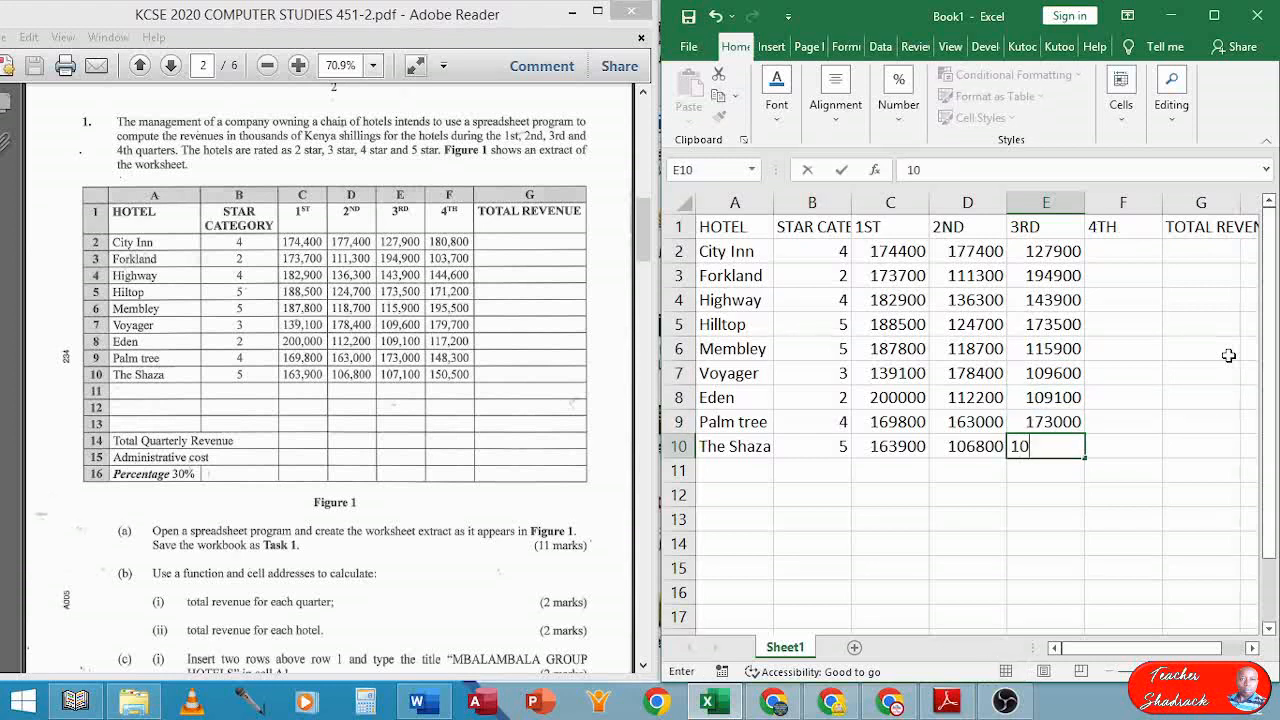
{"action": "type", "text": "7100"}
{"action": "key", "text": "Tab"}
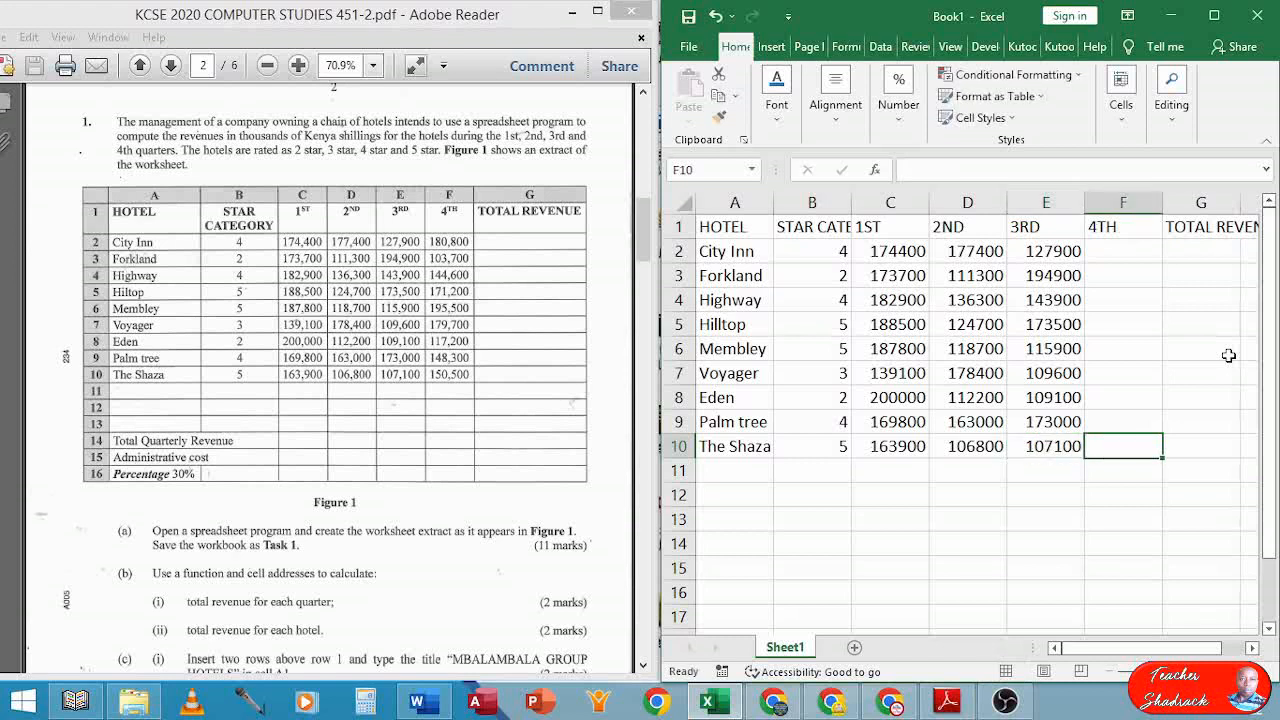
Enter 4th-quarter revenue 180800, 103700, 144600 and 171200 for City Inn through Hilltop
{"action": "key", "text": "Up"}
{"action": "key", "text": "Up"}
{"action": "key", "text": "Up"}
{"action": "key", "text": "Up"}
{"action": "key", "text": "Up"}
{"action": "key", "text": "Up"}
{"action": "key", "text": "Up"}
{"action": "key", "text": "Up"}
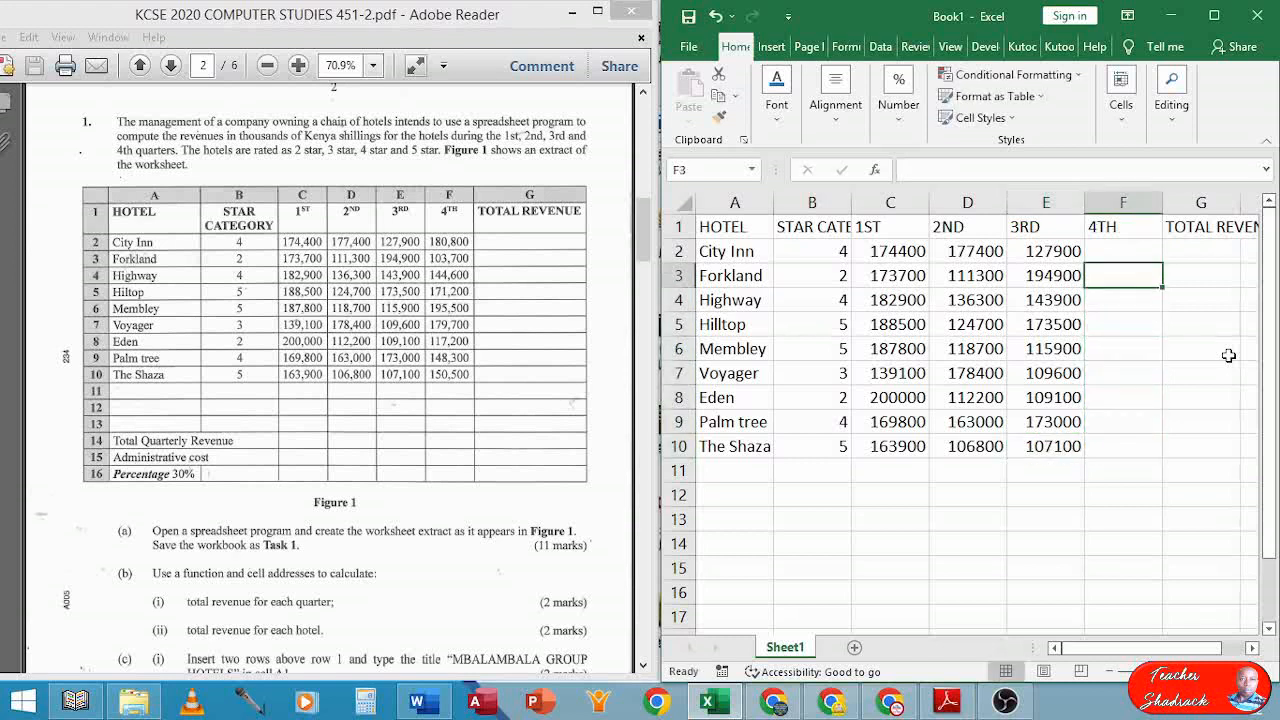
{"action": "type", "text": "180"}
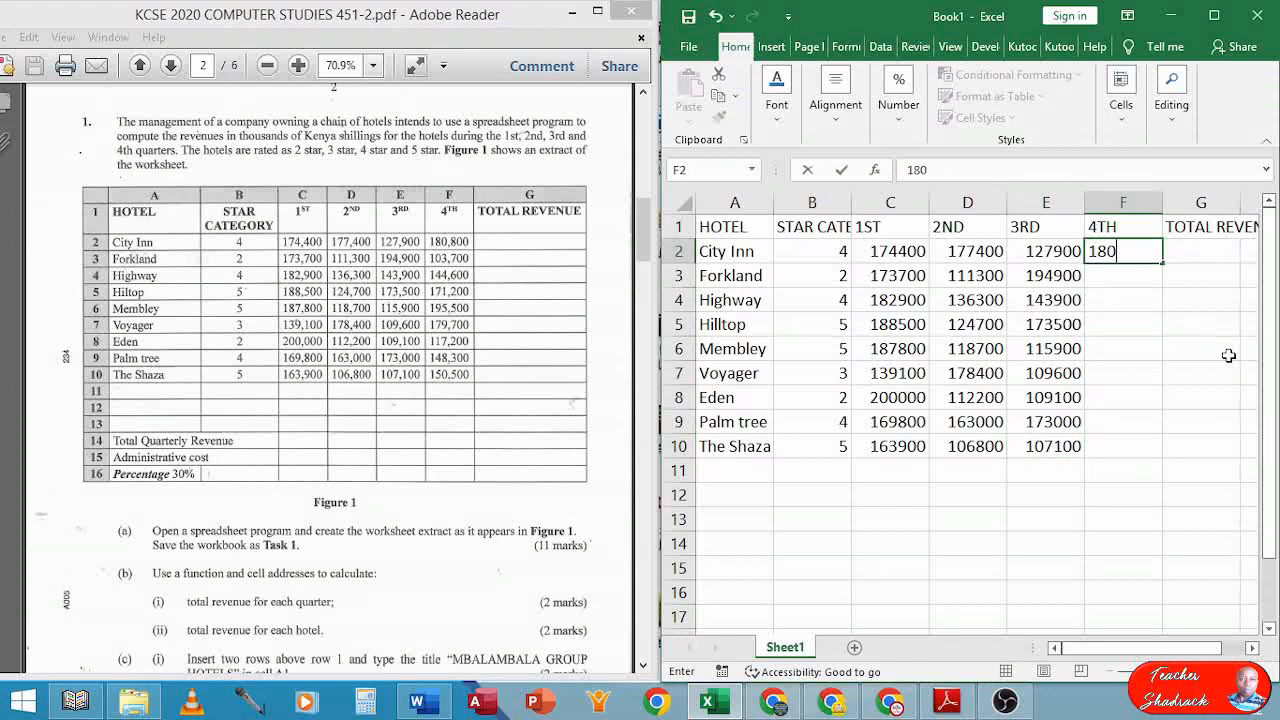
{"action": "type", "text": "8000"}
{"action": "key", "text": "BackSpace"}
{"action": "key", "text": "Return"}
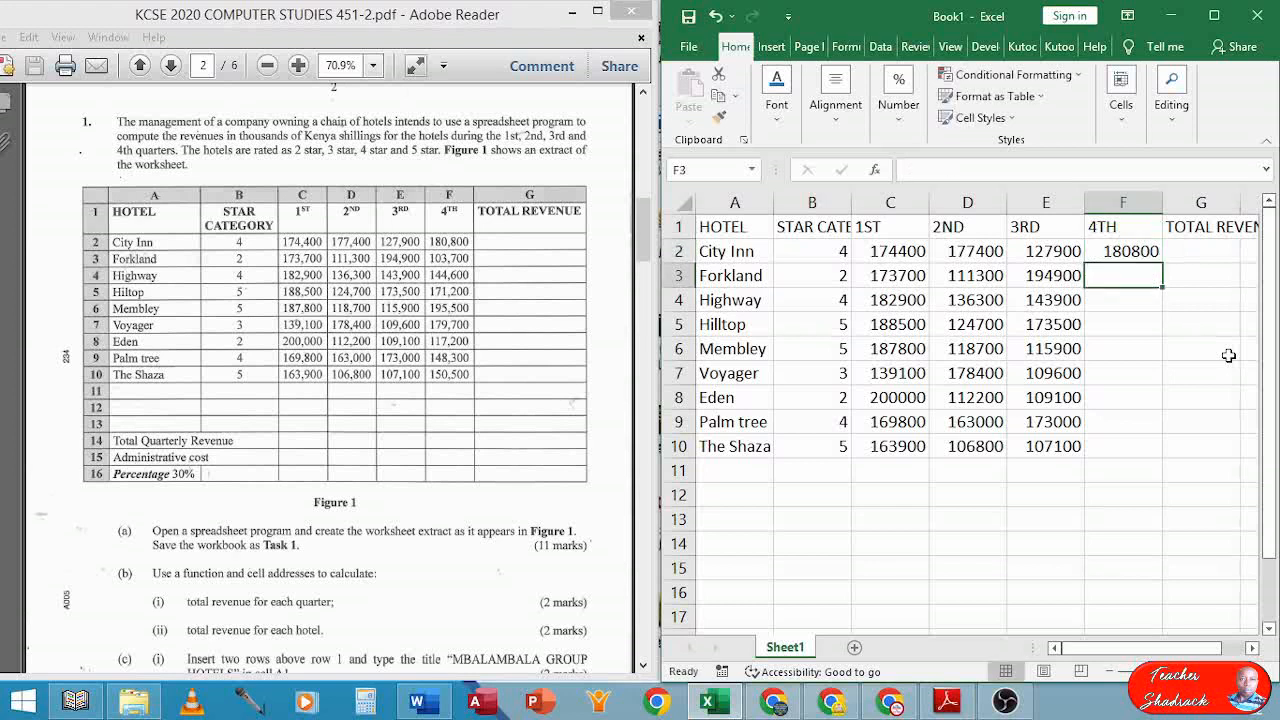
{"action": "type", "text": "10"}
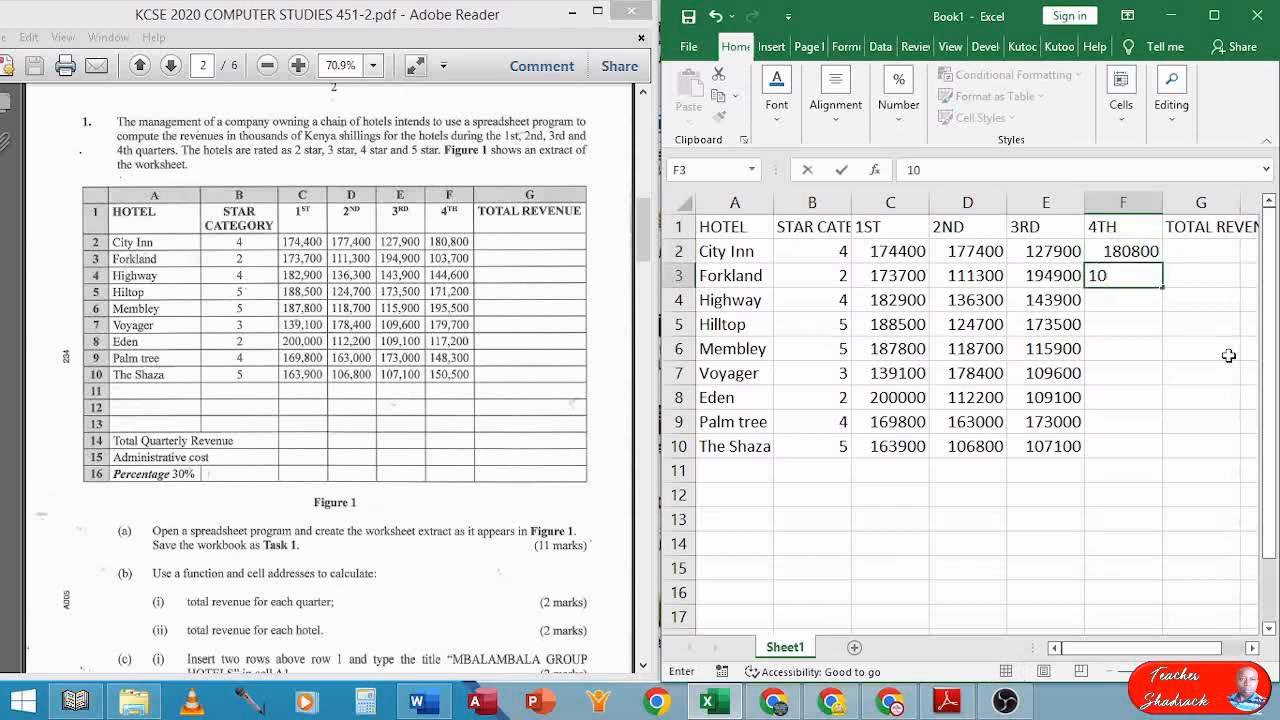
{"action": "type", "text": "3700"}
{"action": "key", "text": "Return"}
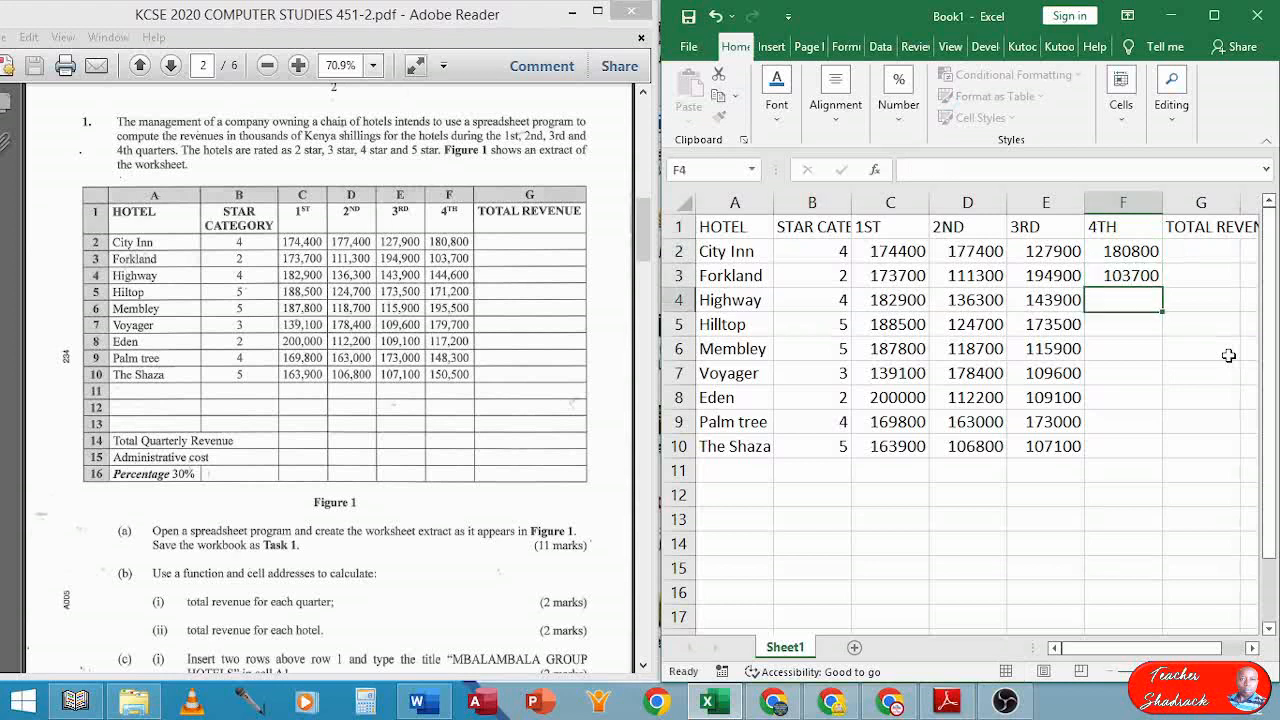
{"action": "type", "text": "144600"}
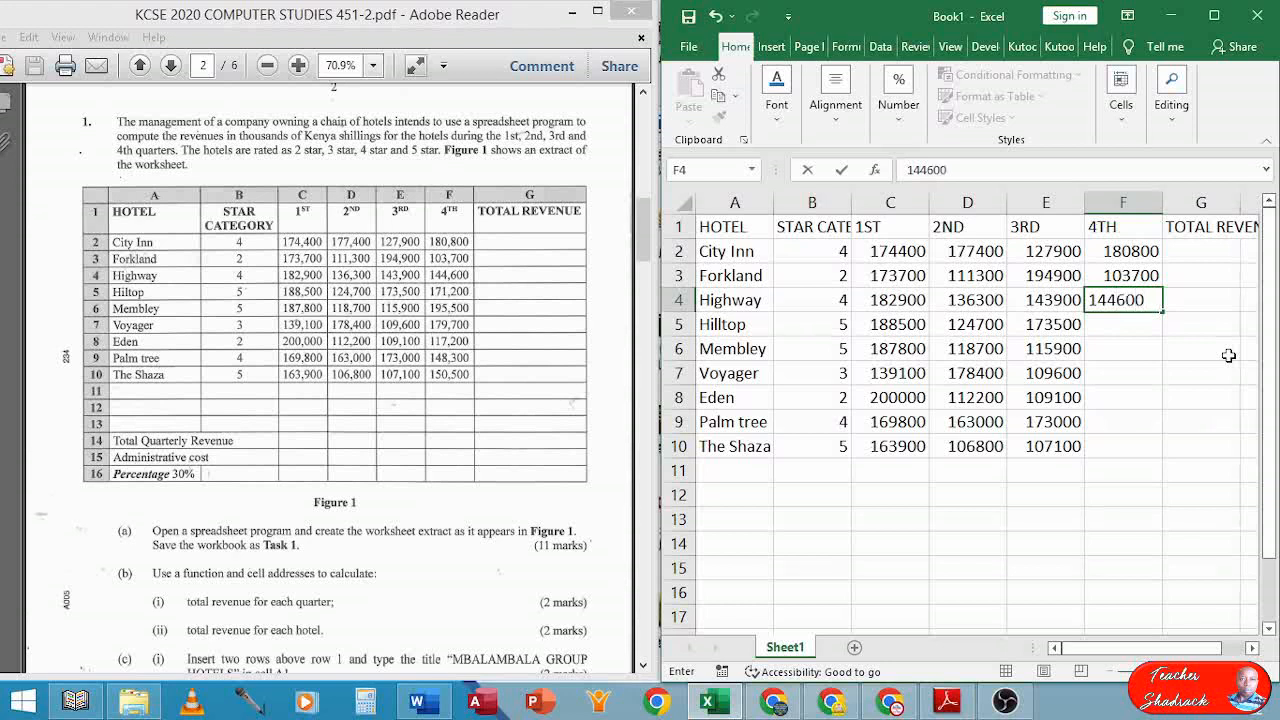
{"action": "key", "text": "Return"}
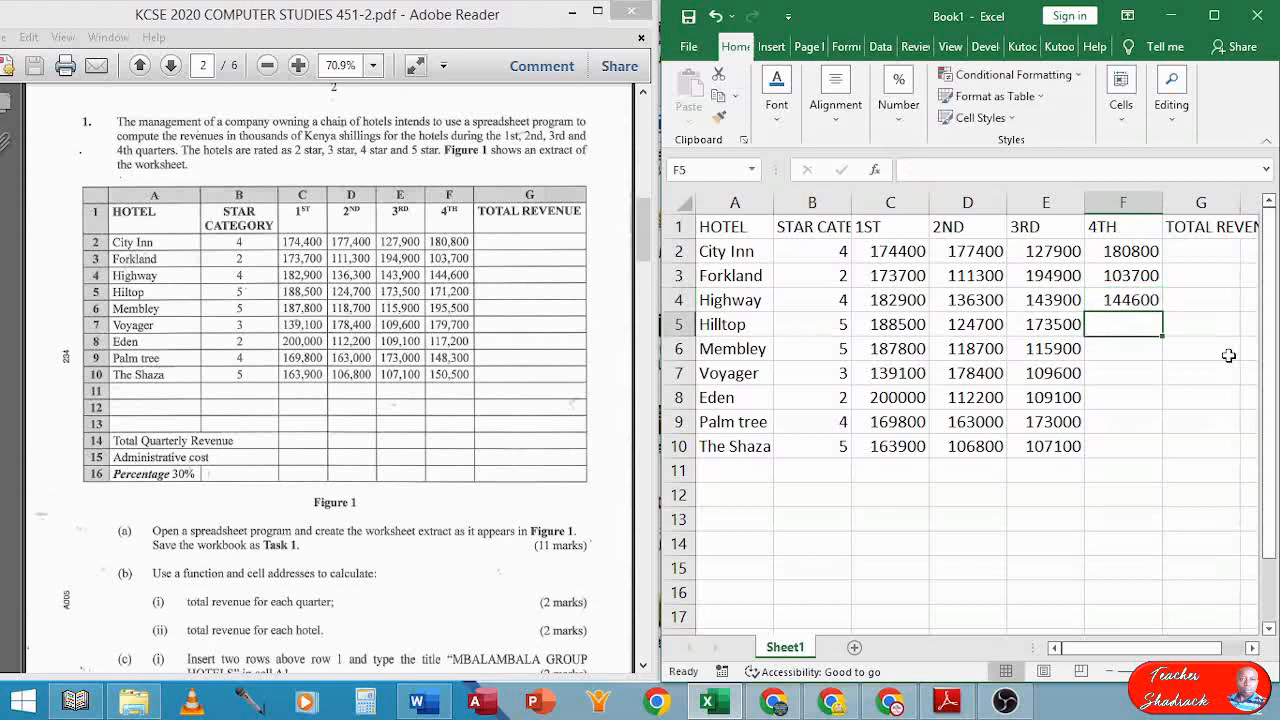
{"action": "type", "text": "171"}
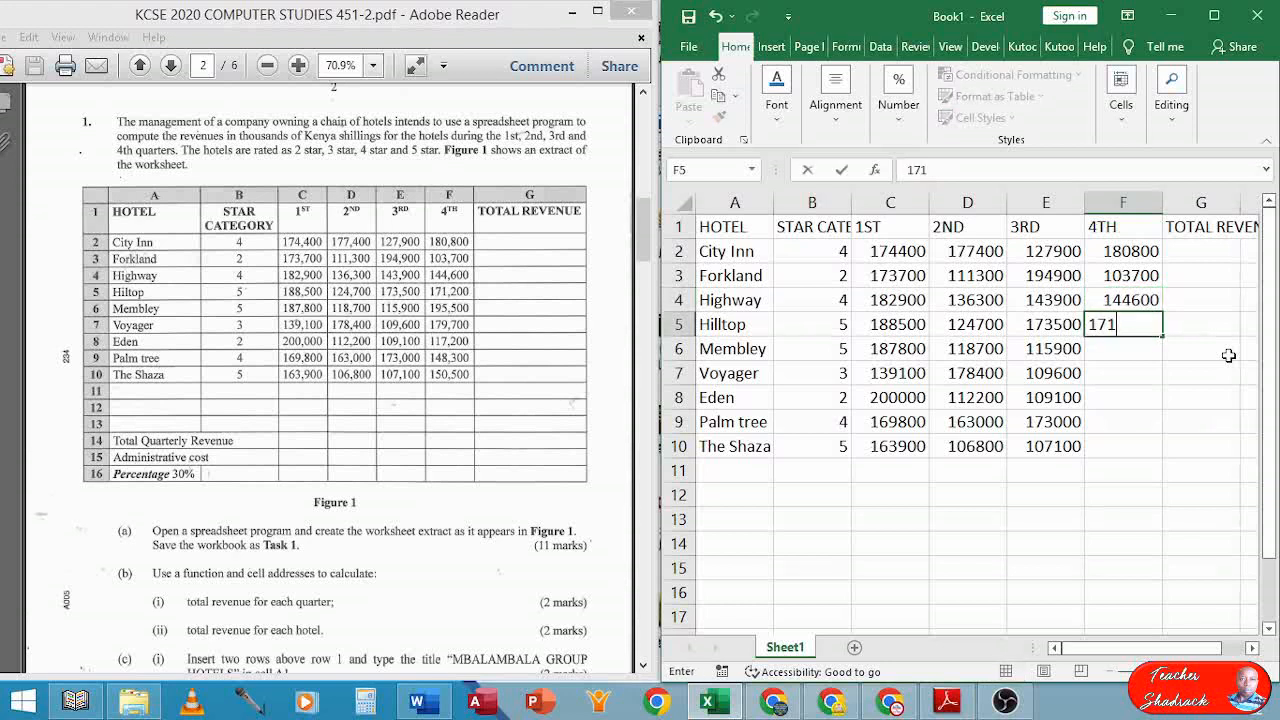
{"action": "type", "text": "200"}
{"action": "key", "text": "Return"}
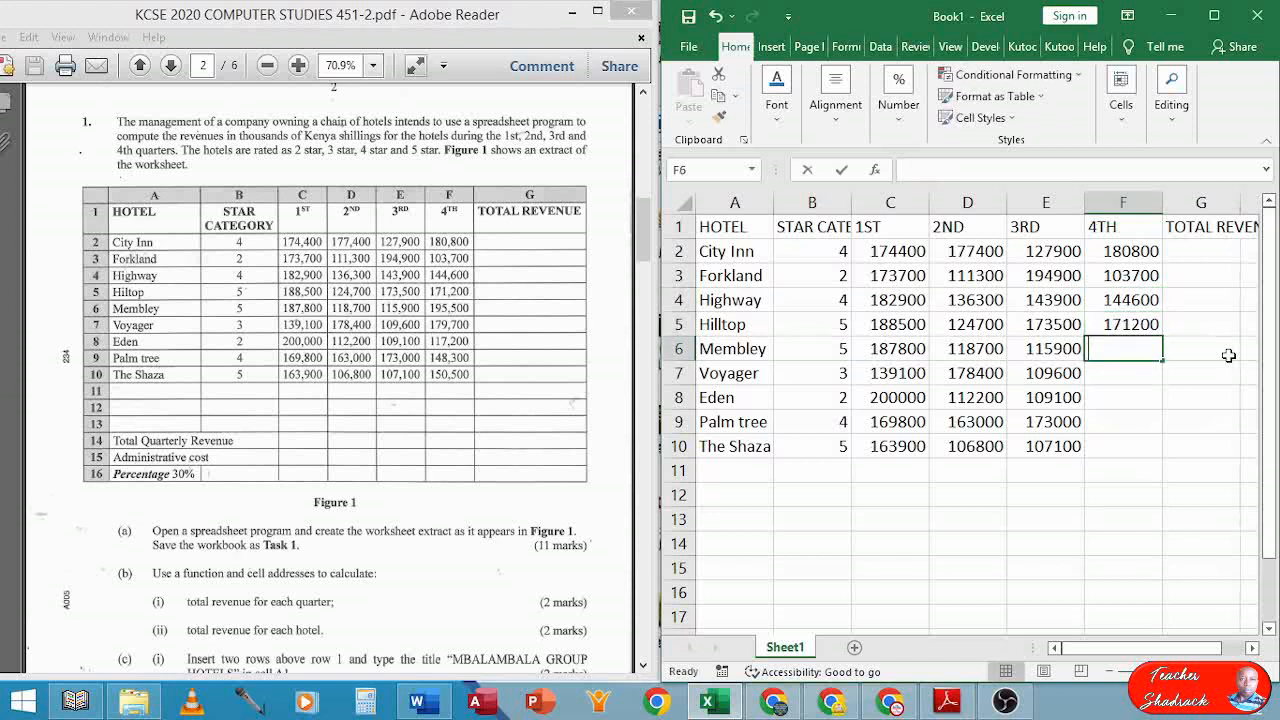
Enter 4th-quarter revenue 195500, 179700, 117200, 148300 and 150500 for Membley through The Shaza
{"action": "type", "text": "195"}
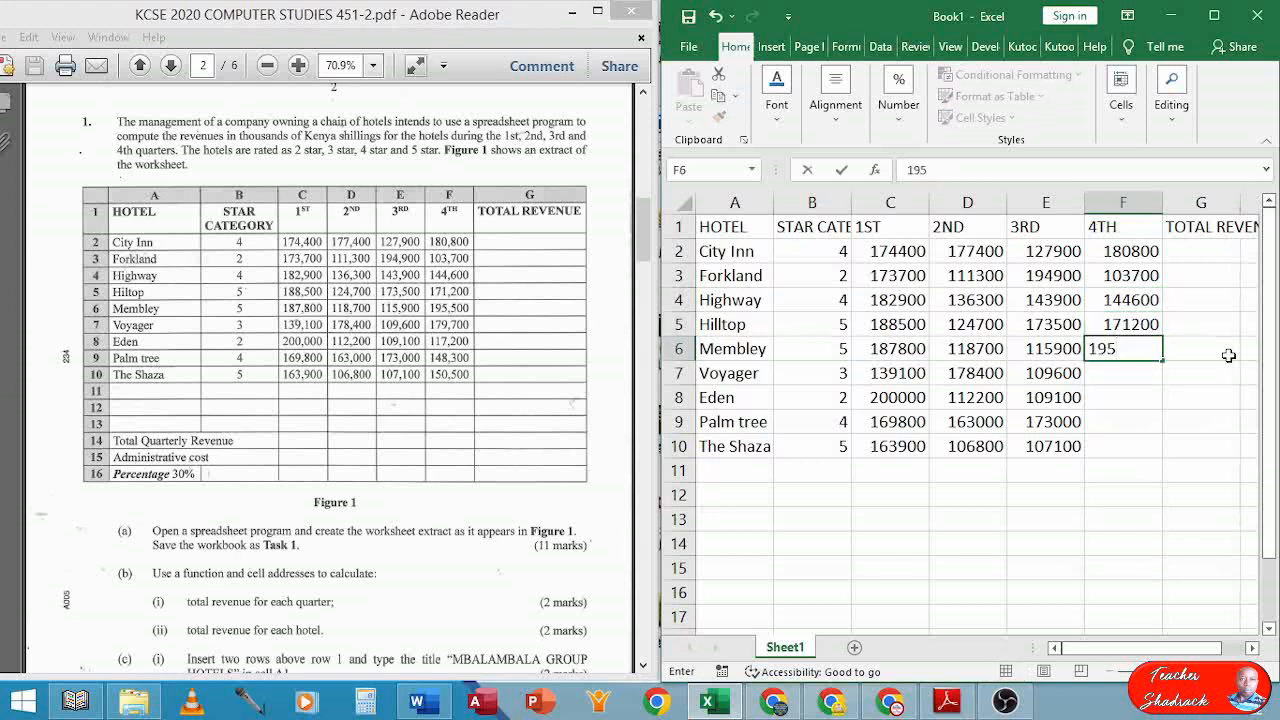
{"action": "type", "text": "500"}
{"action": "key", "text": "Return"}
{"action": "type", "text": "179"}
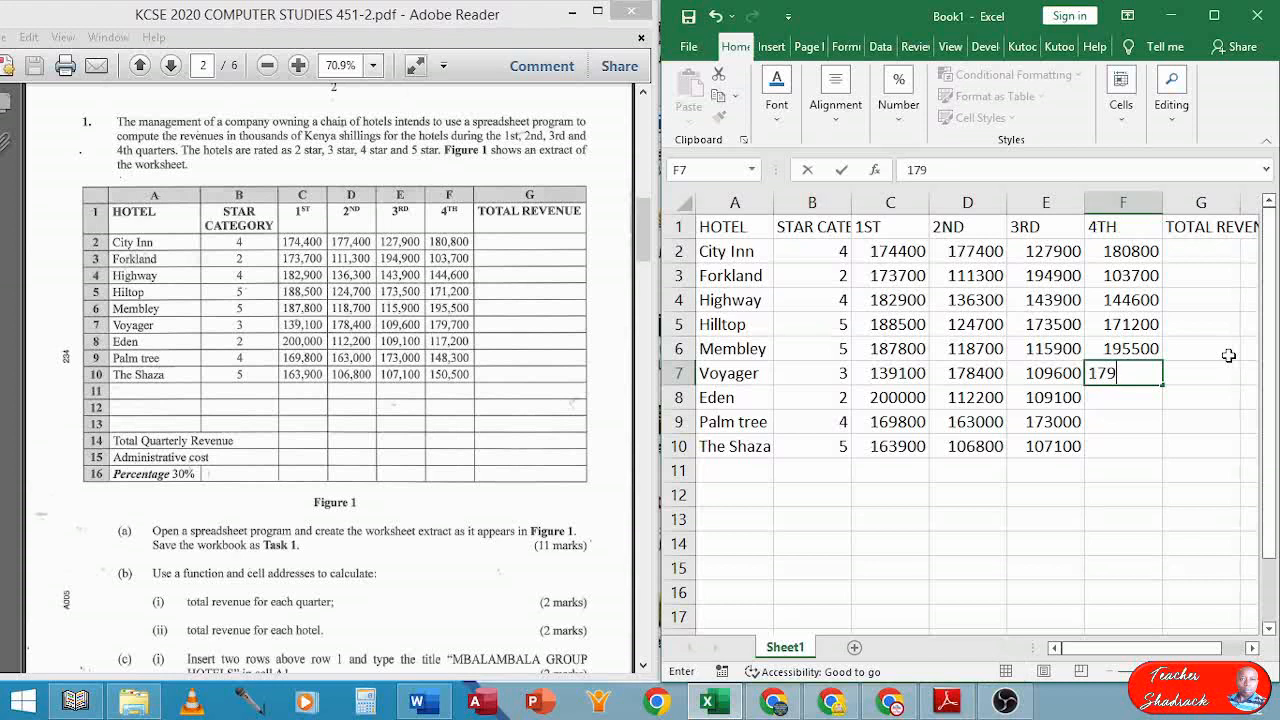
{"action": "type", "text": "700"}
{"action": "key", "text": "Return"}
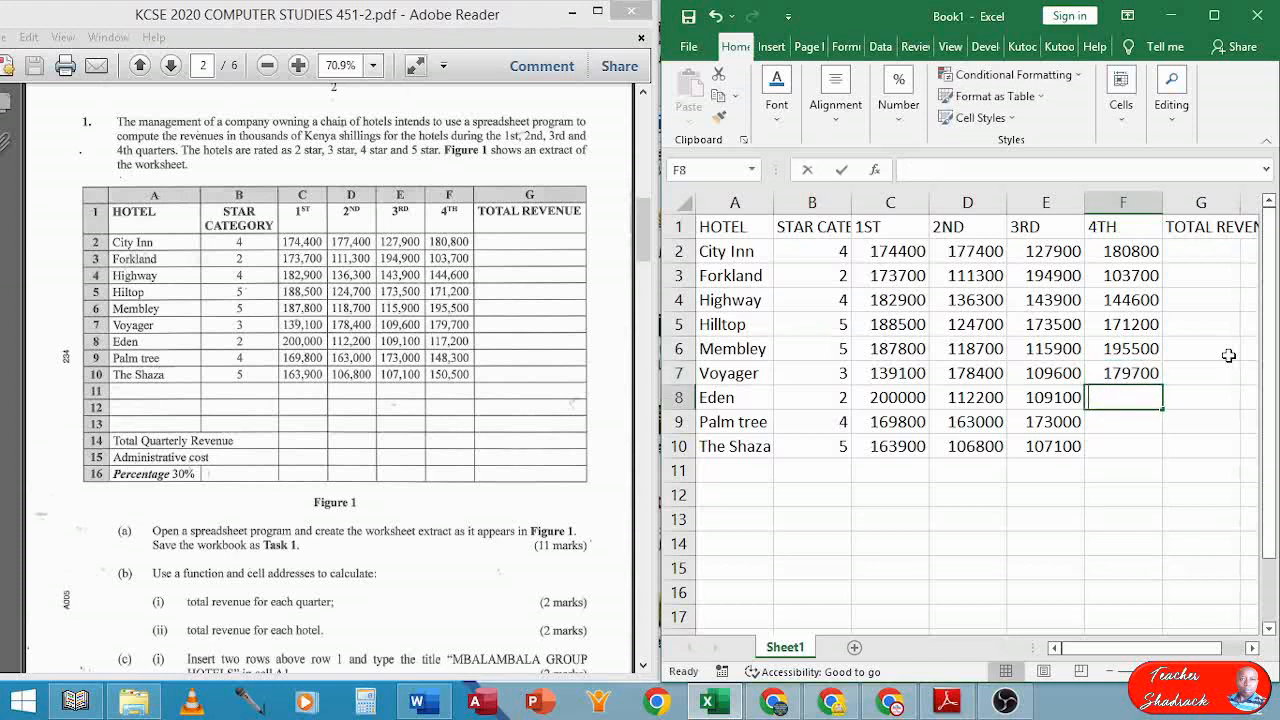
{"action": "type", "text": "117"}
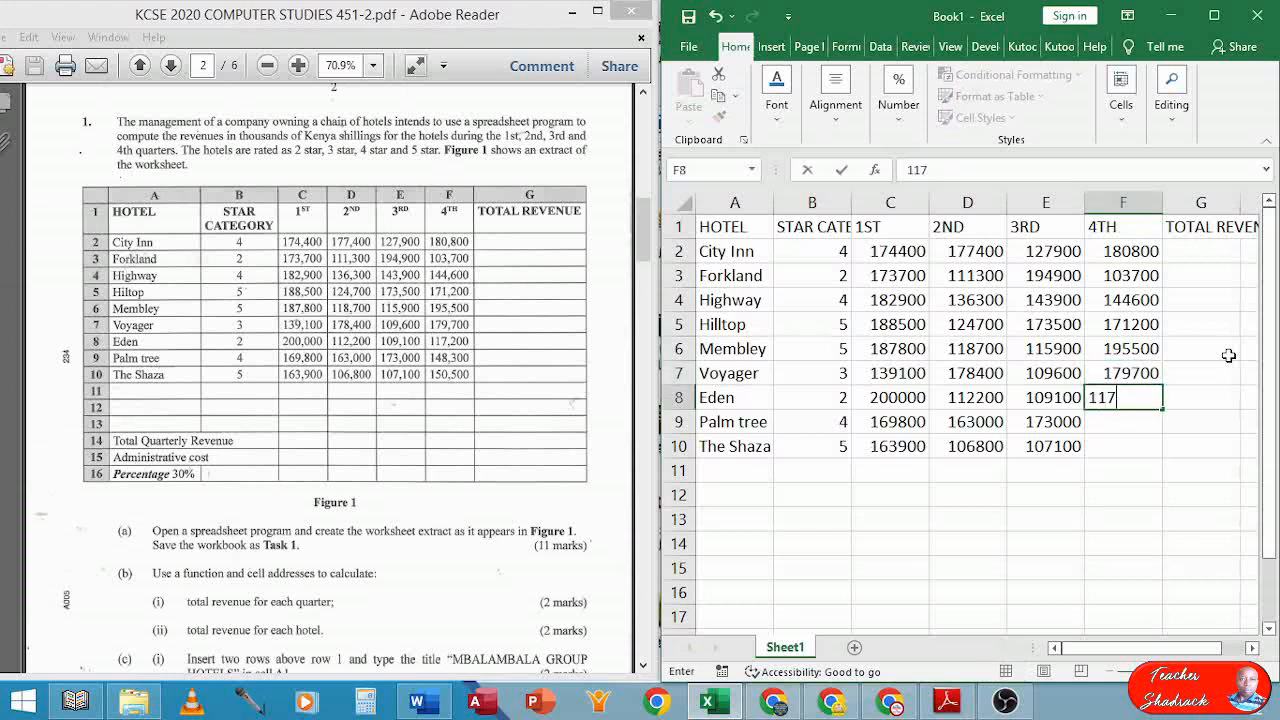
{"action": "type", "text": "200"}
{"action": "key", "text": "Return"}
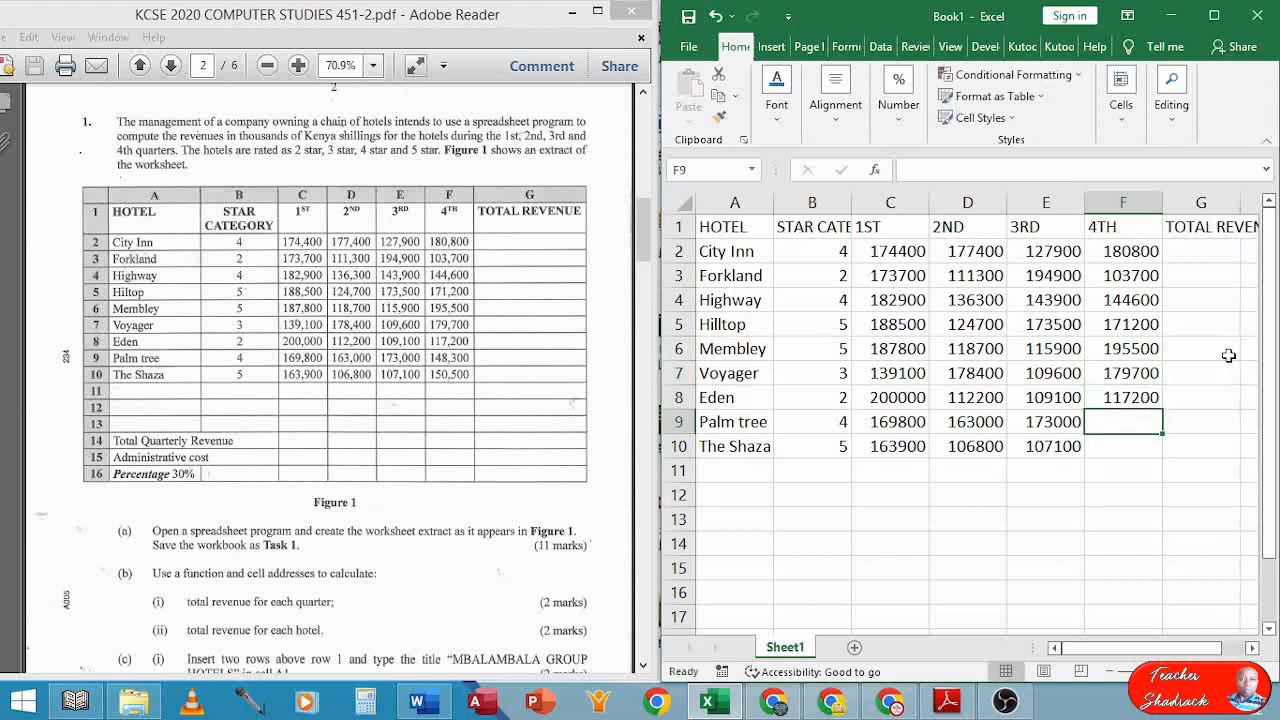
{"action": "type", "text": "148"}
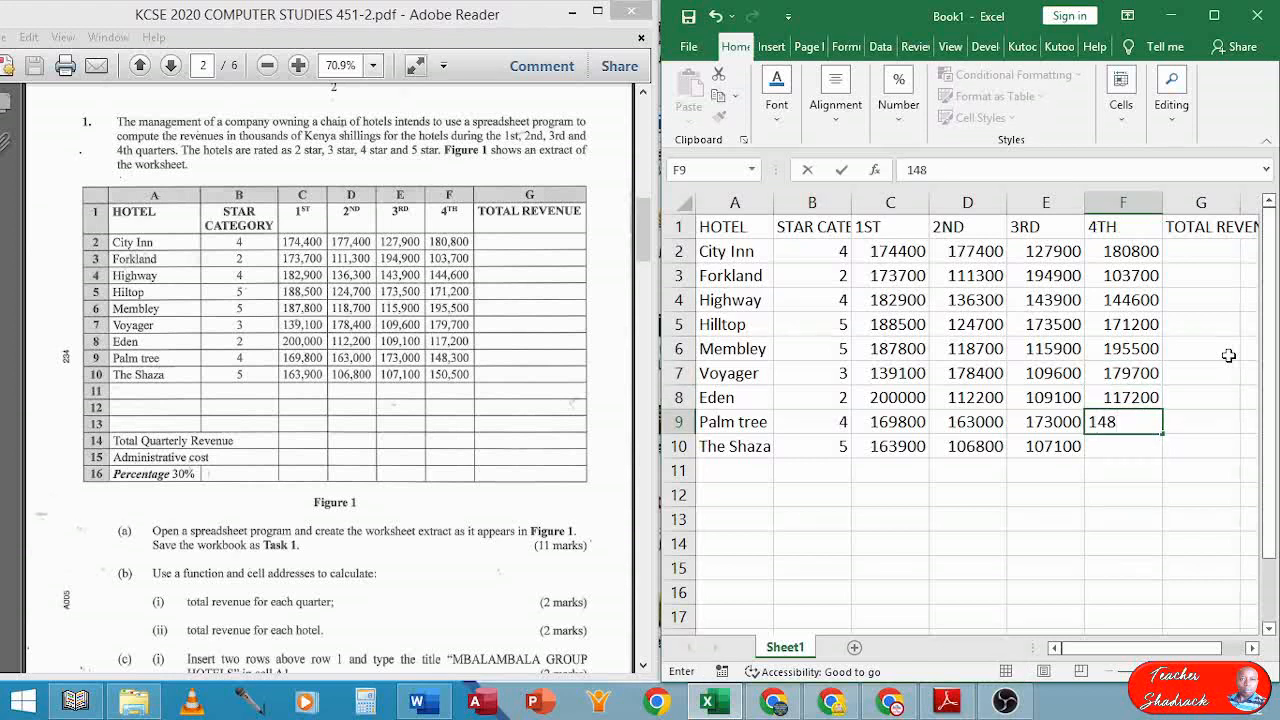
{"action": "type", "text": "300"}
{"action": "key", "text": "Return"}
{"action": "type", "text": "1"}
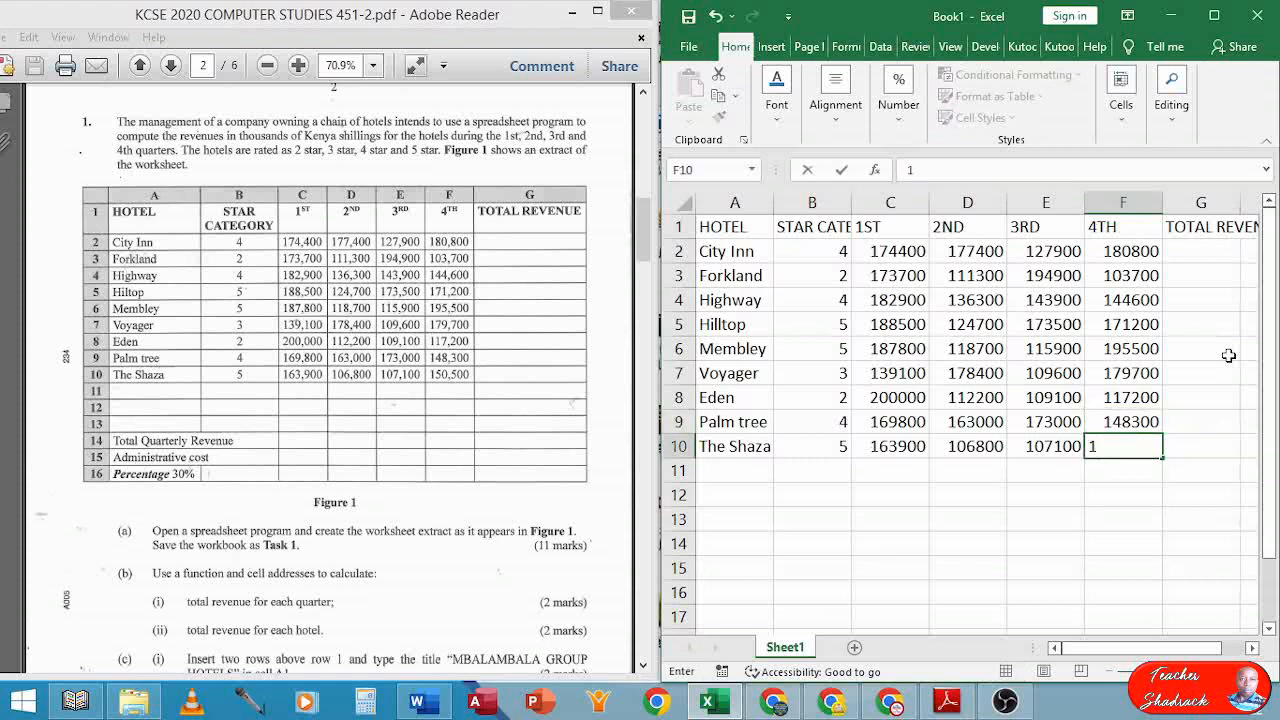
{"action": "type", "text": "50500"}
{"action": "key", "text": "Return"}
{"action": "key", "text": "Return"}
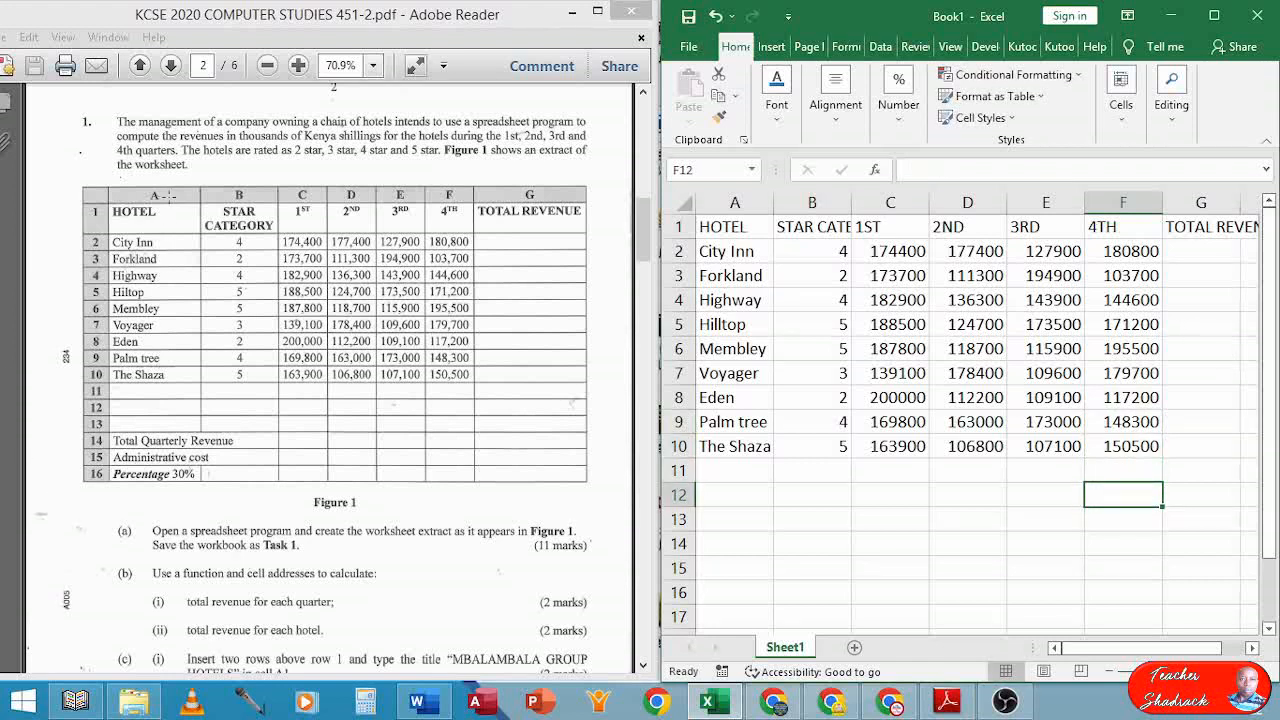
Enter the labels 'Total Quarterly Revenue', 'Administrative Cost' and 'Percentage 30%' in A14:A16
{"action": "left_click", "coordinate": [730, 543]}
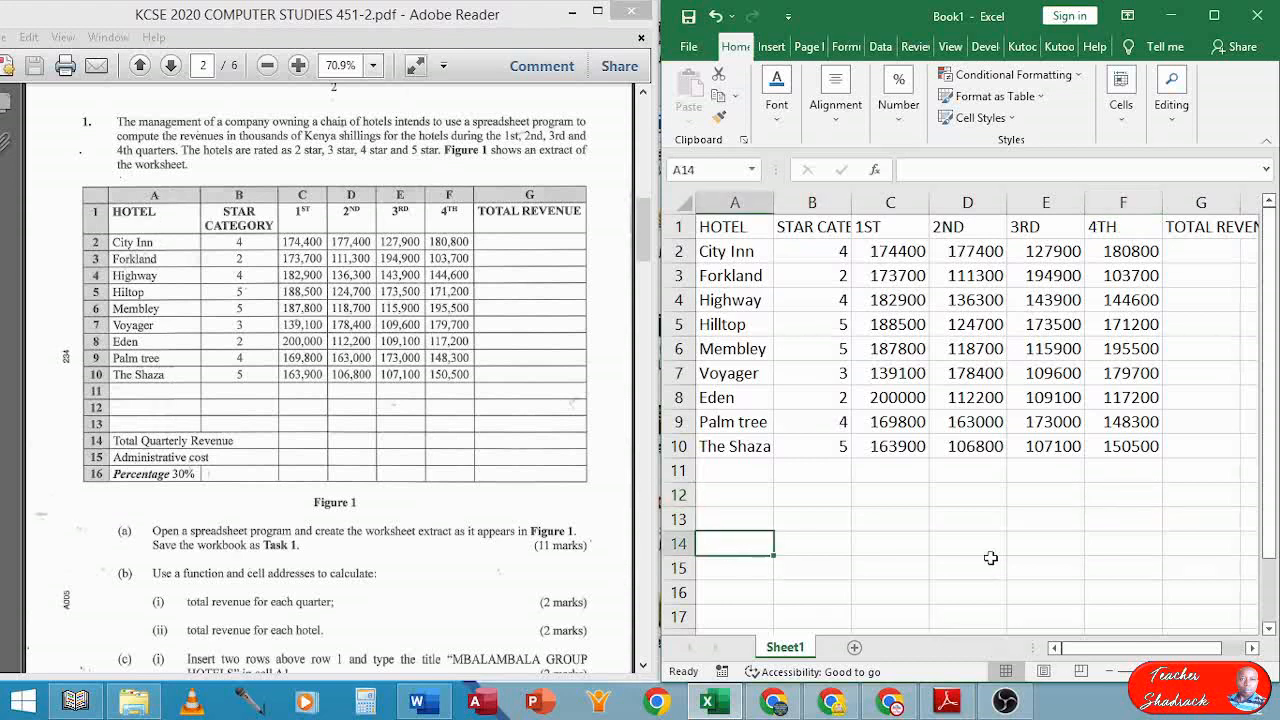
{"action": "type", "text": "Total "}
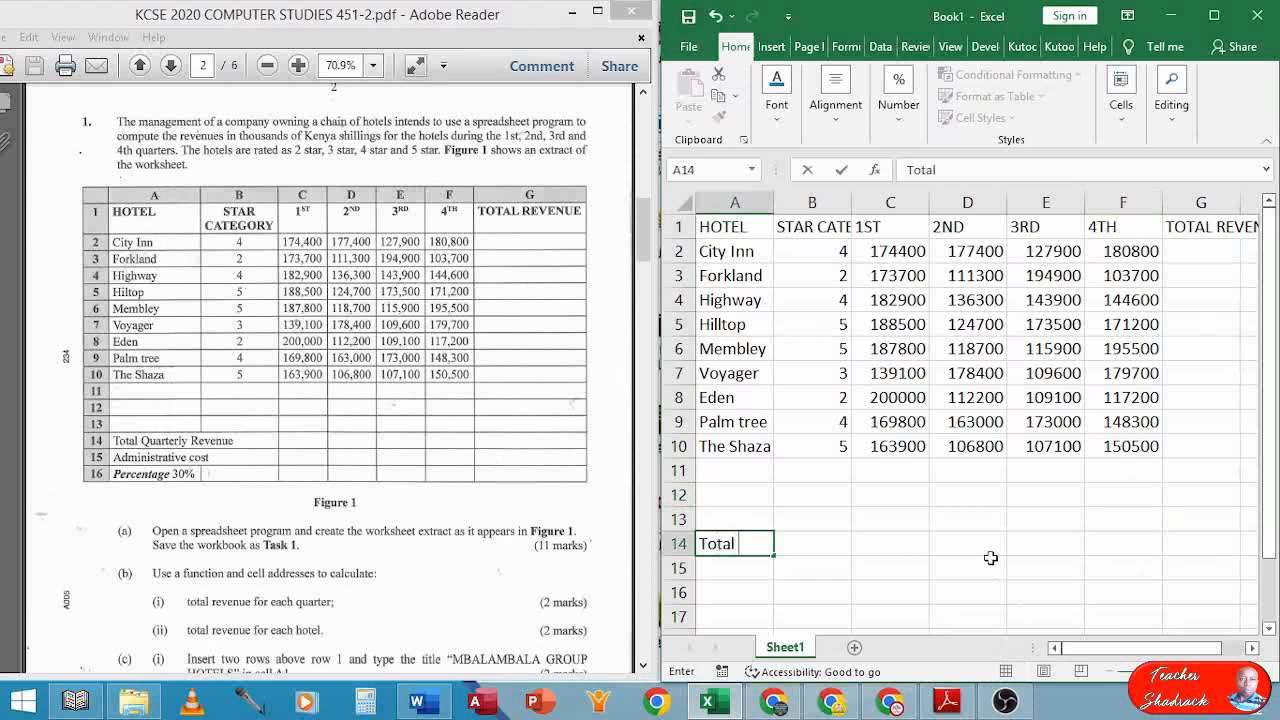
{"action": "type", "text": "Quarterly Re"}
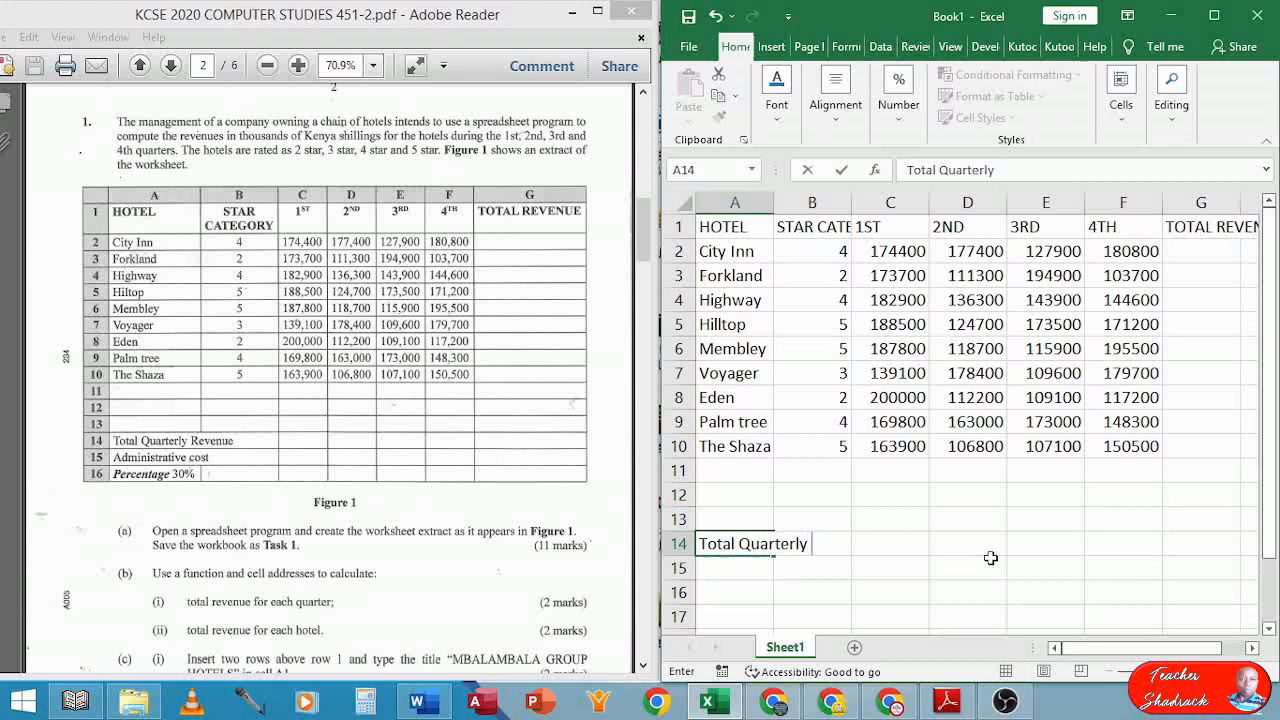
{"action": "type", "text": "venue"}
{"action": "key", "text": "Return"}
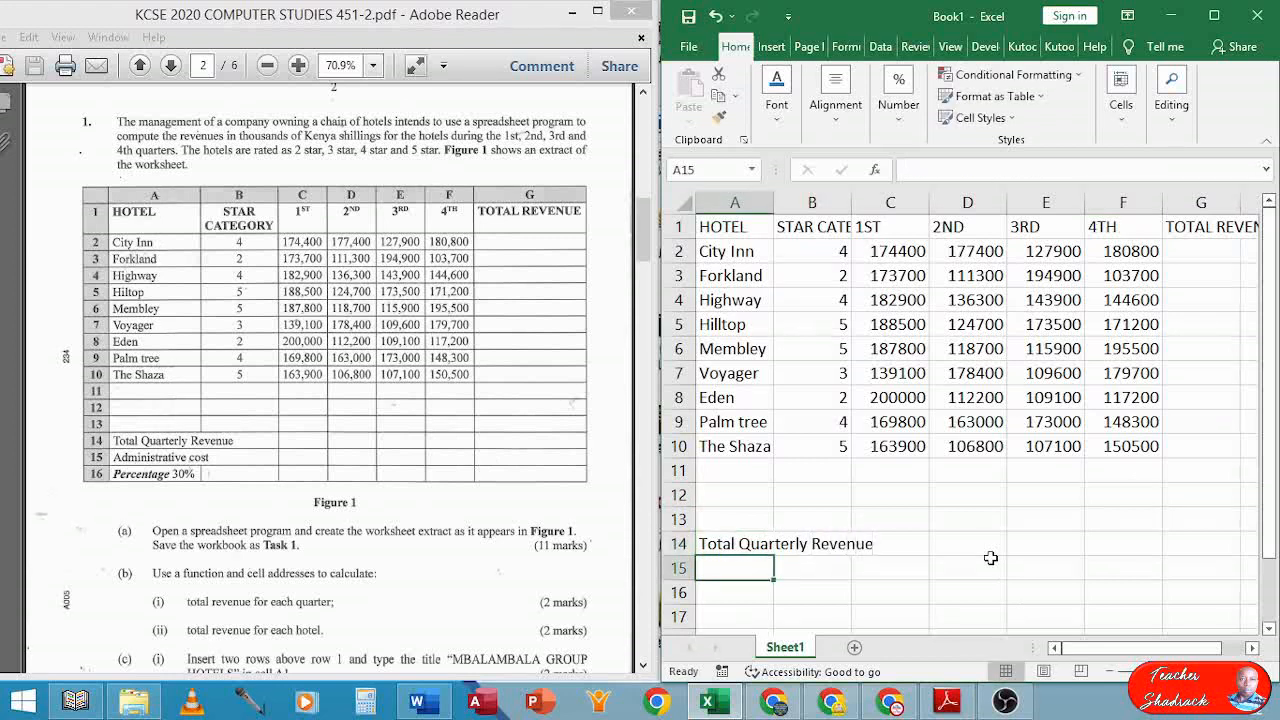
{"action": "type", "text": "Adminis"}
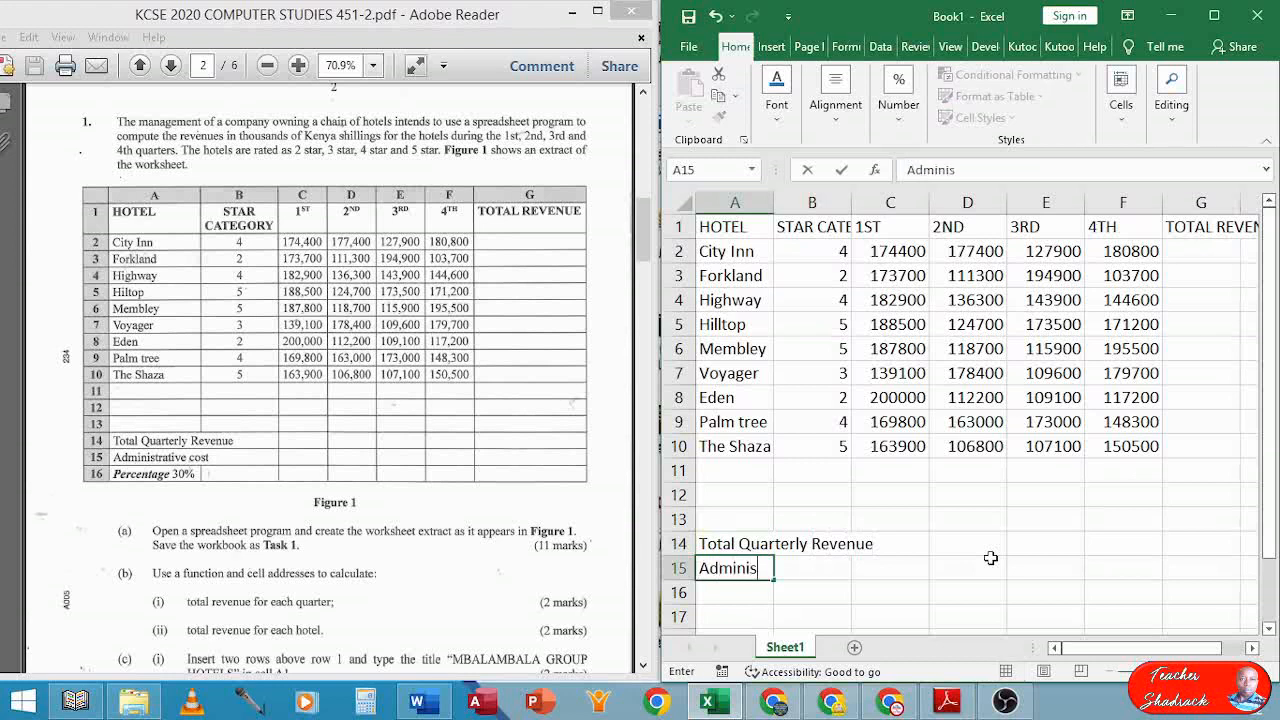
{"action": "type", "text": "trative Cost"}
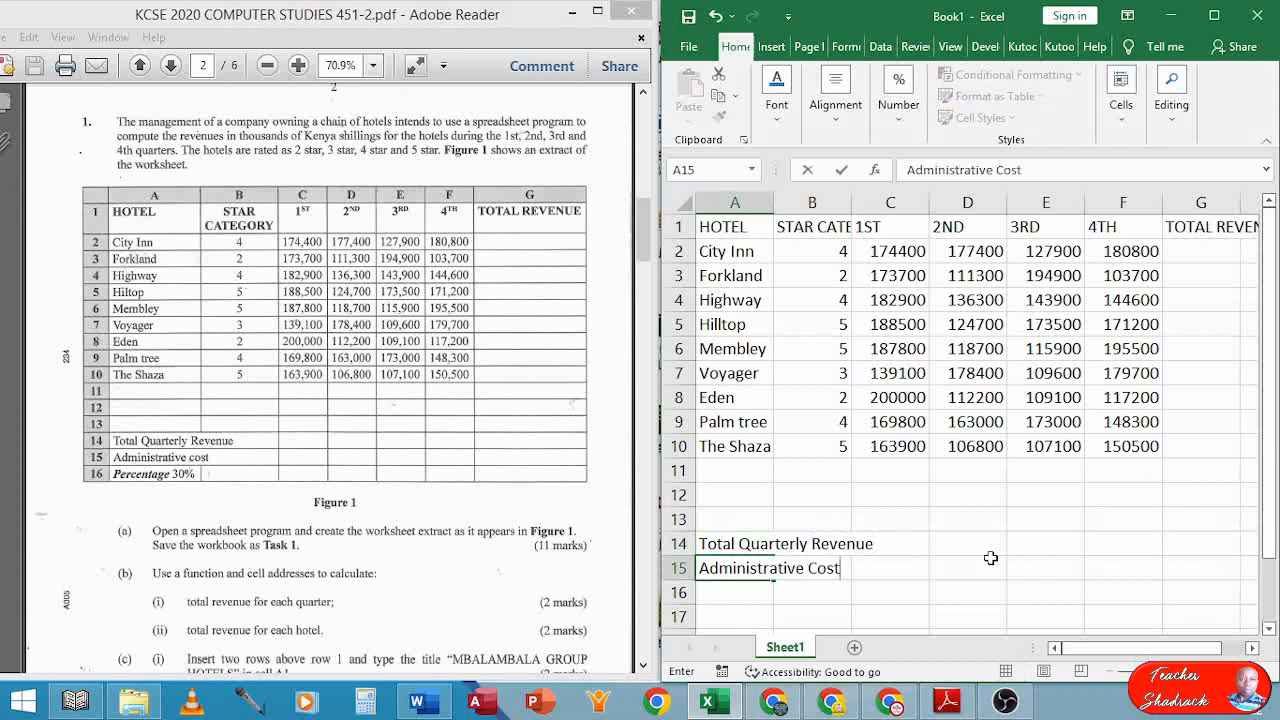
{"action": "key", "text": "Return"}
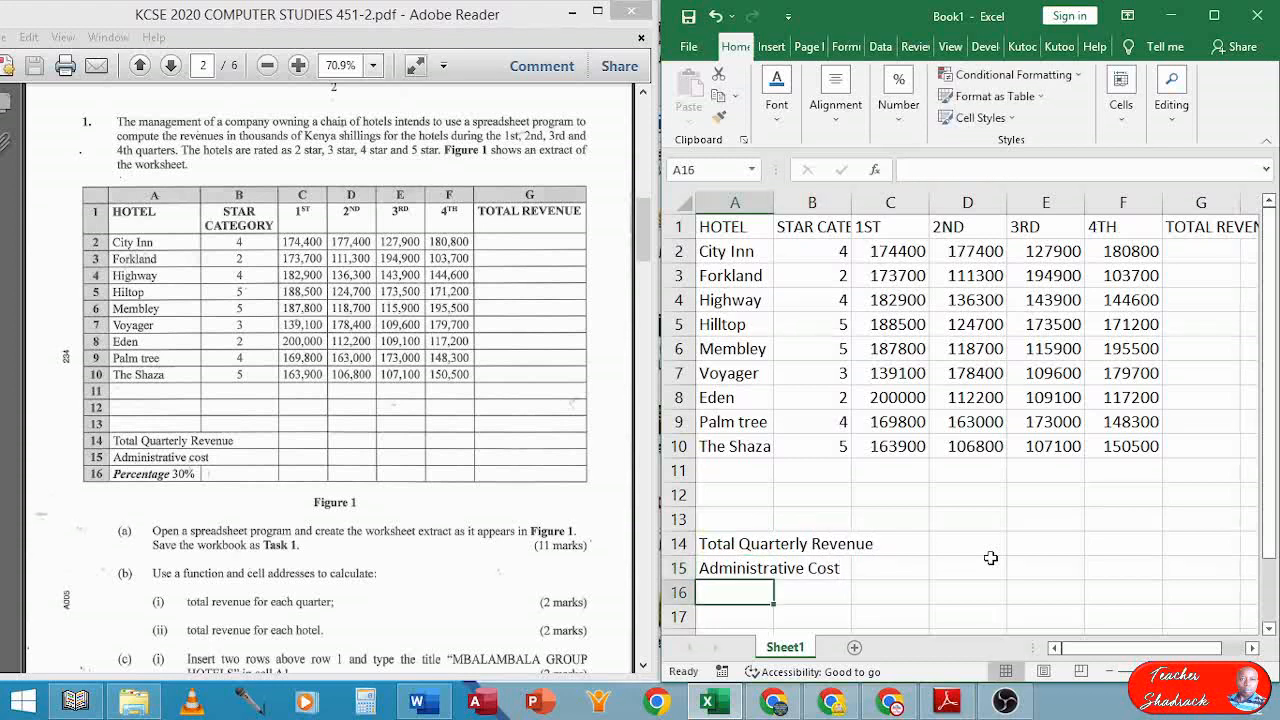
{"action": "type", "text": "Perce"}
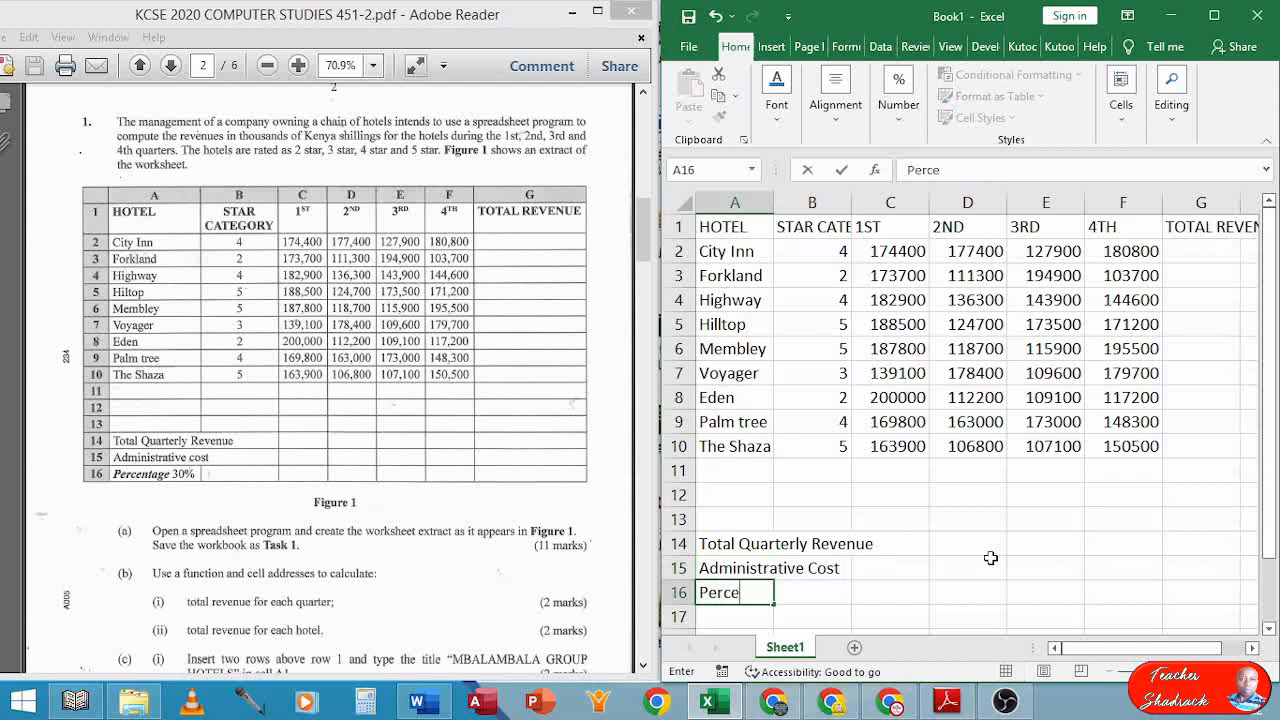
{"action": "type", "text": "ntage 30"}
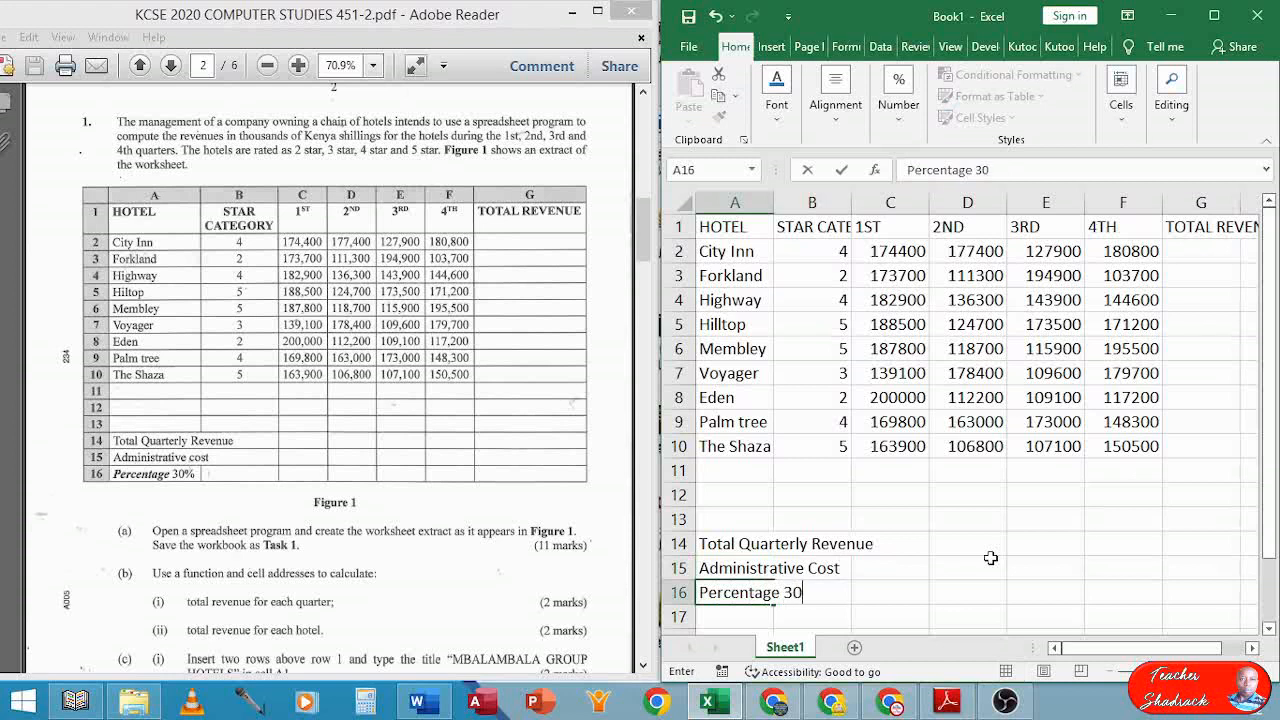
{"action": "type", "text": "%"}
{"action": "key", "text": "Return"}
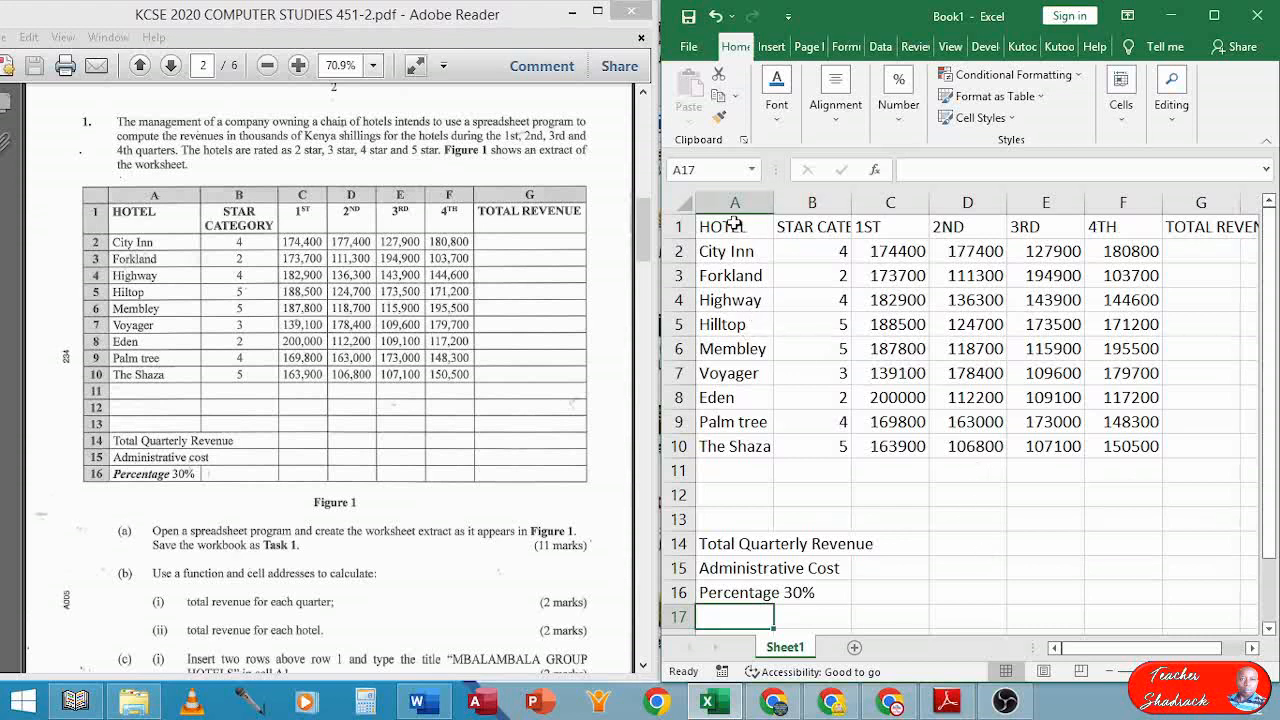
Maximize the Excel window and apply All Borders to the table A1:G16
{"action": "left_click_drag", "start_coordinate": [737, 228], "coordinate": [1226, 600]}
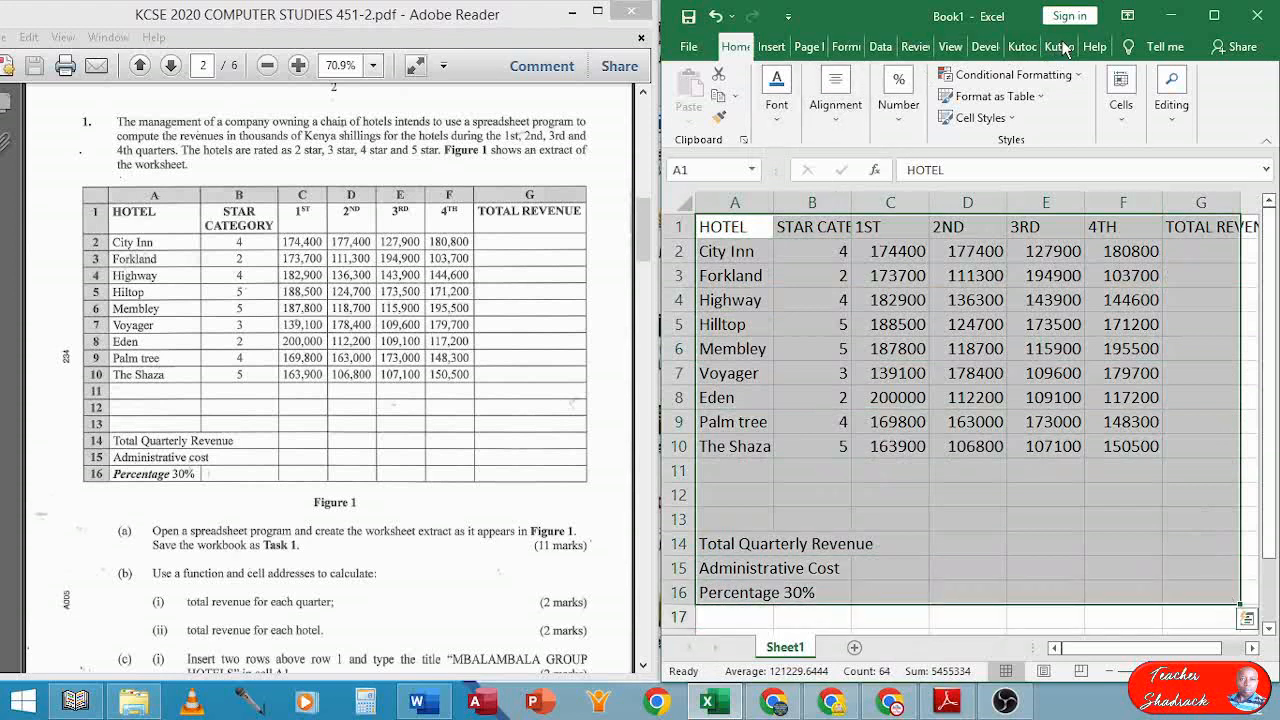
{"action": "left_click", "coordinate": [1213, 17]}
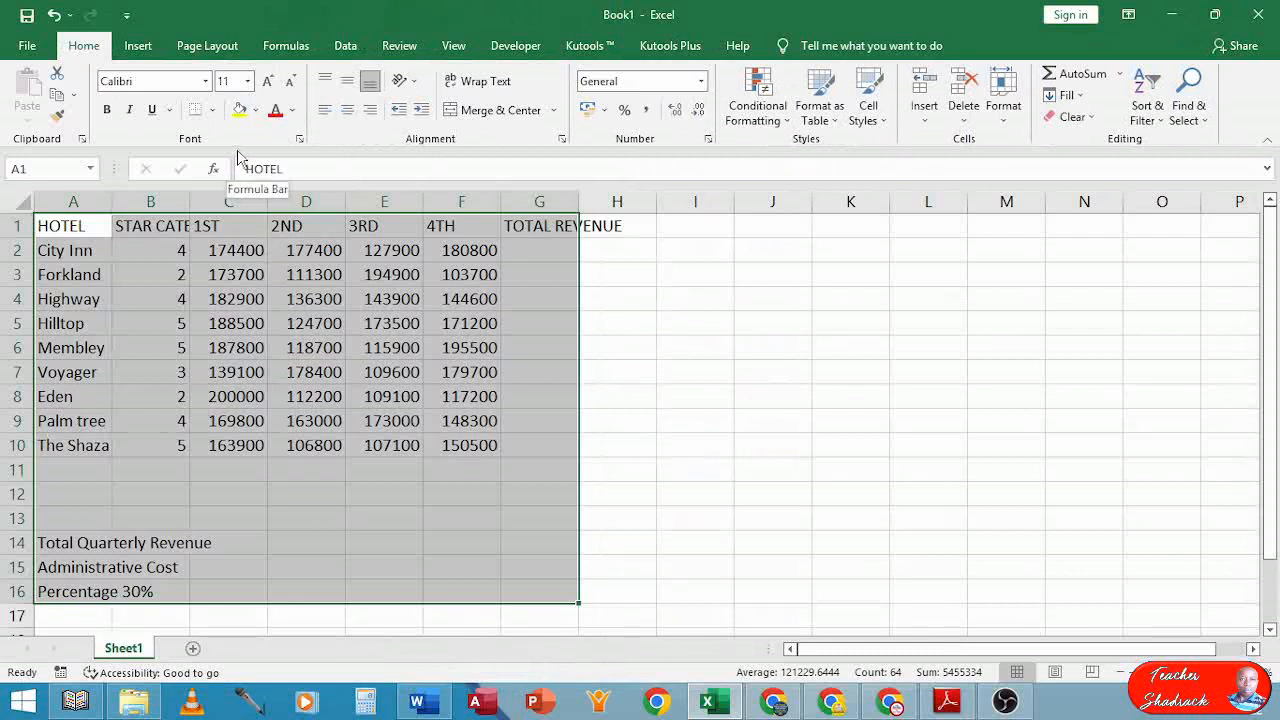
{"action": "scroll", "coordinate": [287, 330], "scroll_direction": "up", "scroll_amount": 1, "text": "ctrl"}
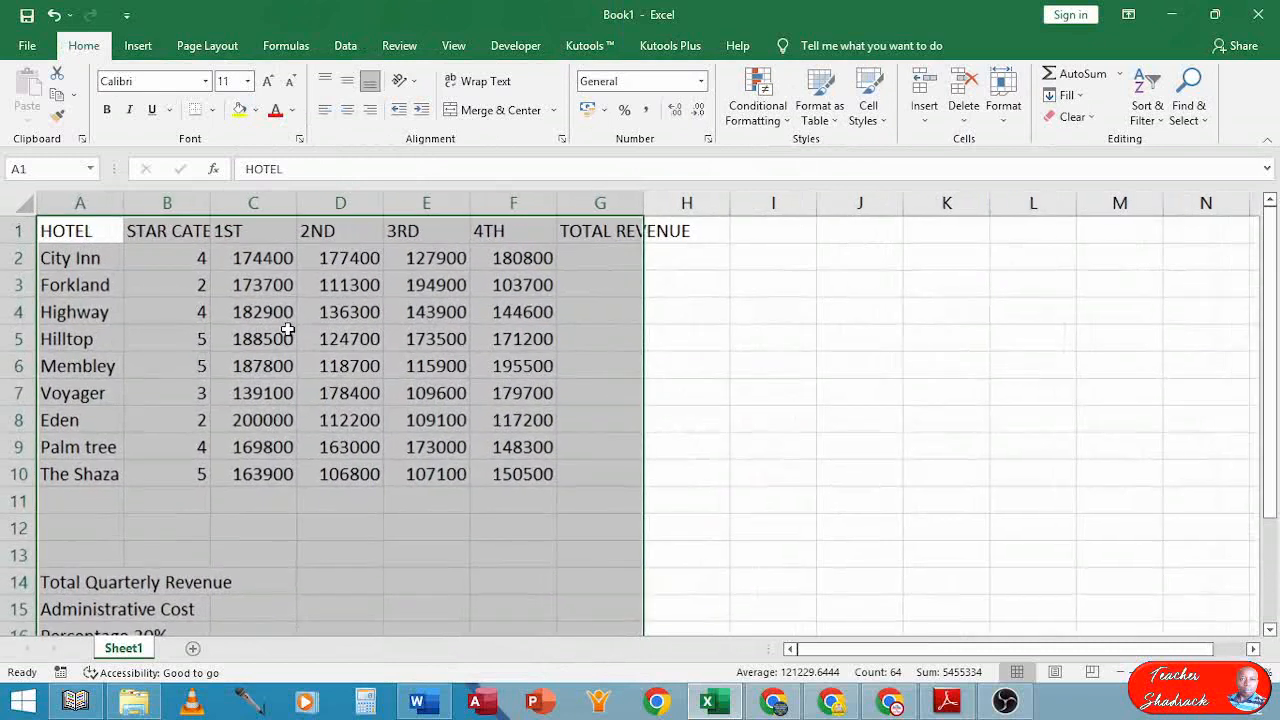
{"action": "scroll", "coordinate": [287, 330], "scroll_direction": "up", "scroll_amount": 1, "text": "ctrl"}
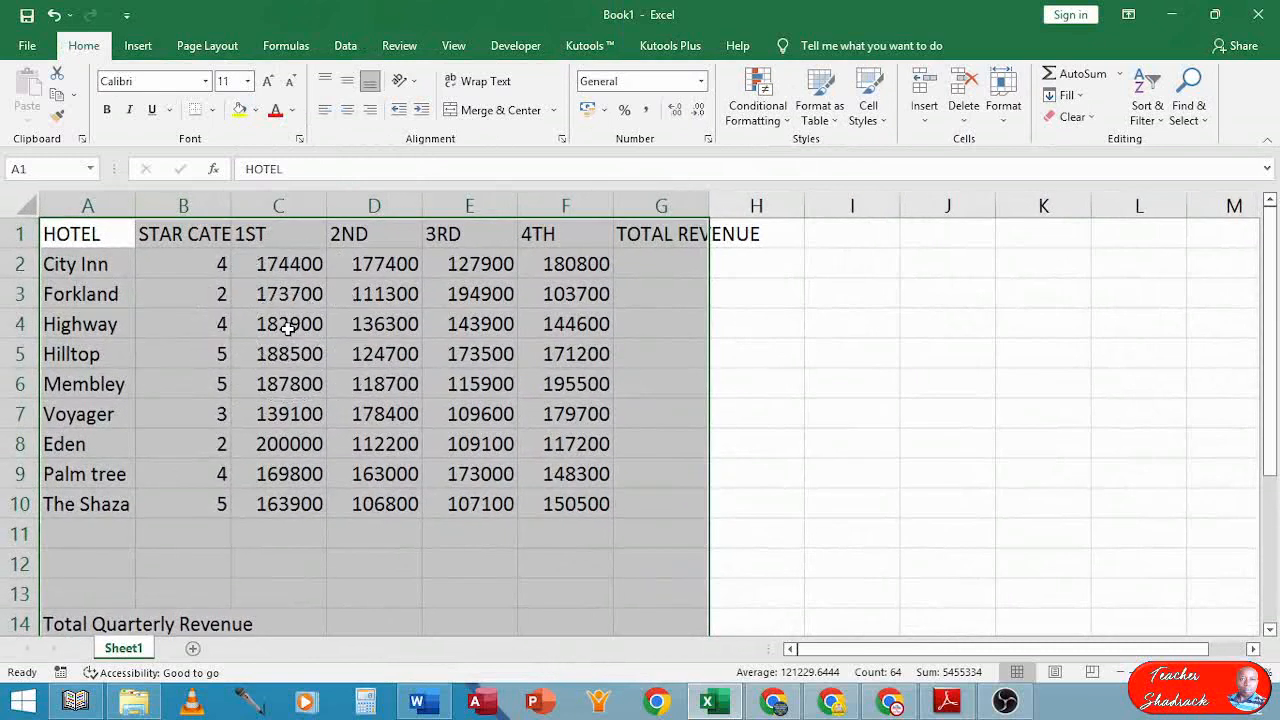
{"action": "left_click", "coordinate": [213, 110]}
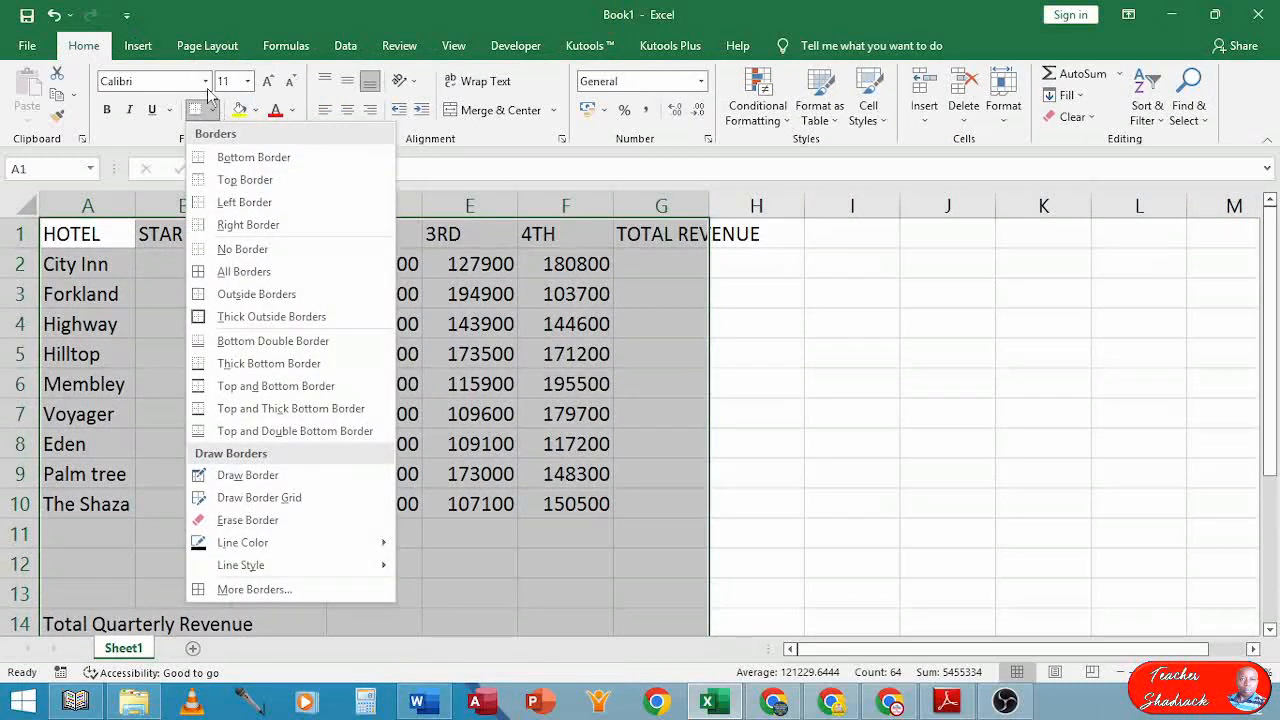
{"action": "left_click", "coordinate": [201, 272]}
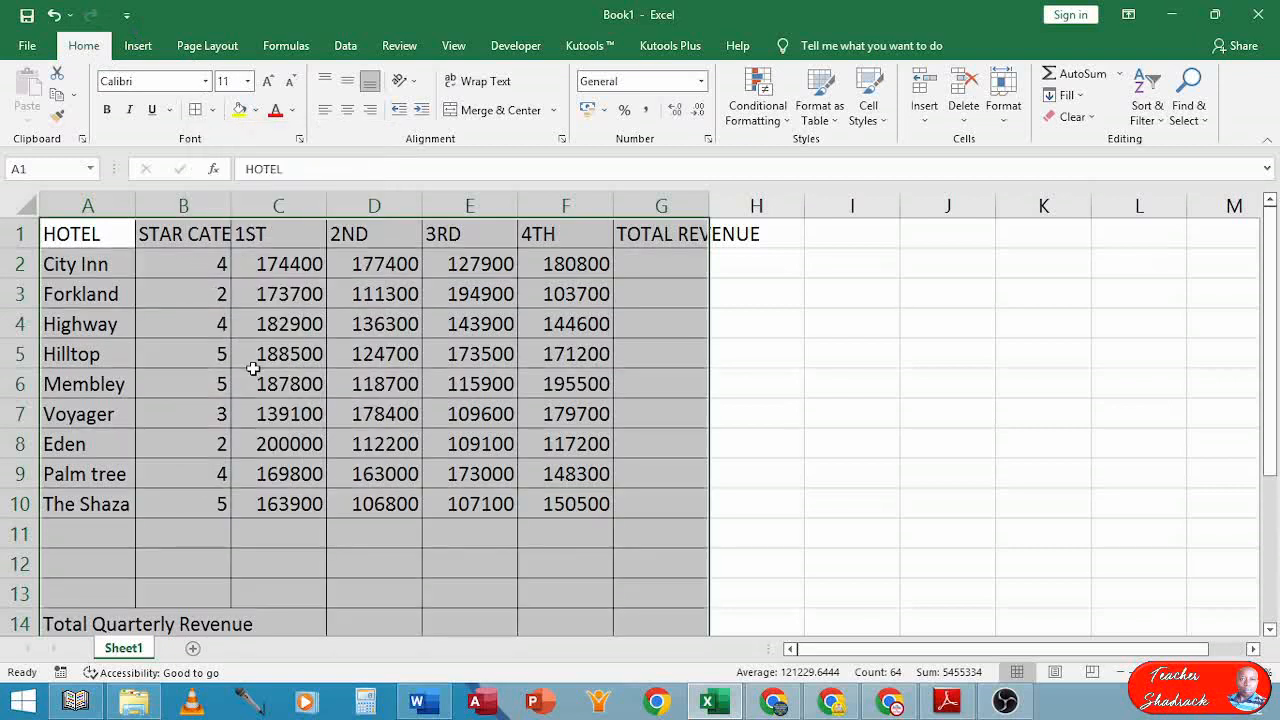
{"action": "left_click", "coordinate": [86, 237]}
{"action": "left_click_drag", "start_coordinate": [163, 237], "coordinate": [640, 237]}
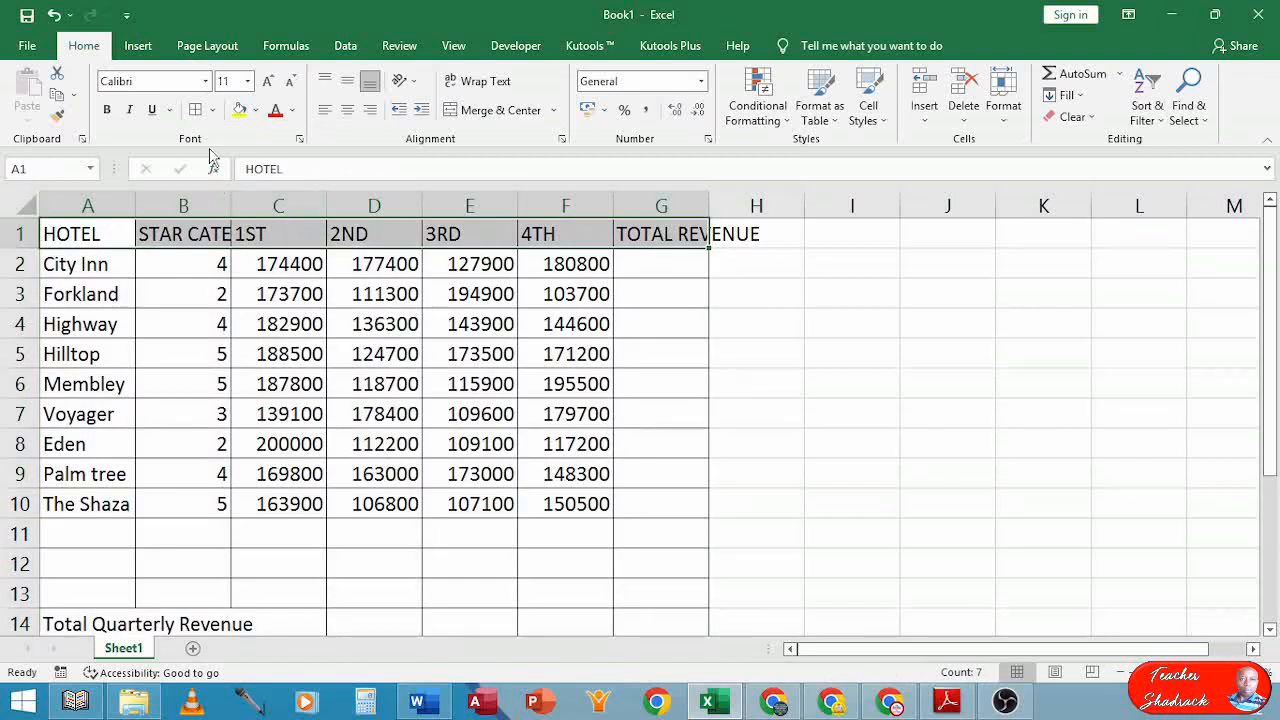
Bold the header row A1:G1 and set the whole table to Times New Roman, size 12
{"action": "left_click", "coordinate": [107, 110]}
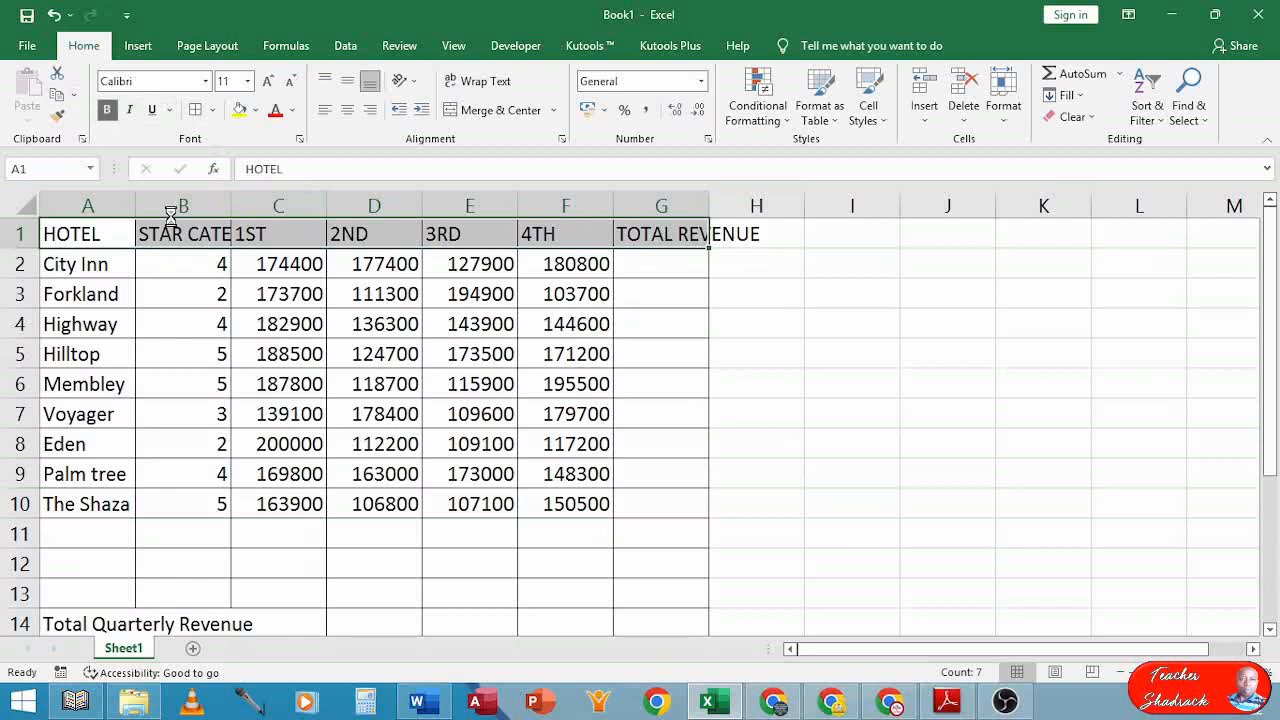
{"action": "left_click", "coordinate": [174, 327]}
{"action": "left_click_drag", "start_coordinate": [88, 235], "coordinate": [687, 559]}
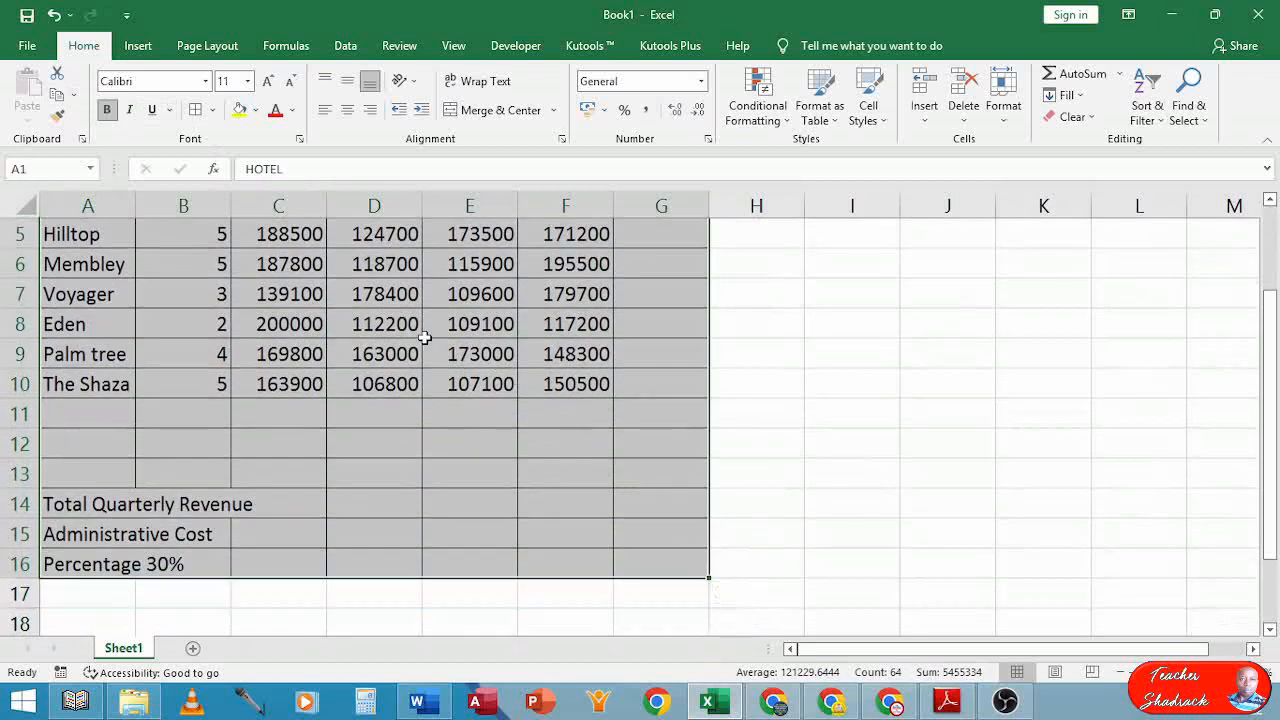
{"action": "left_click", "coordinate": [205, 82]}
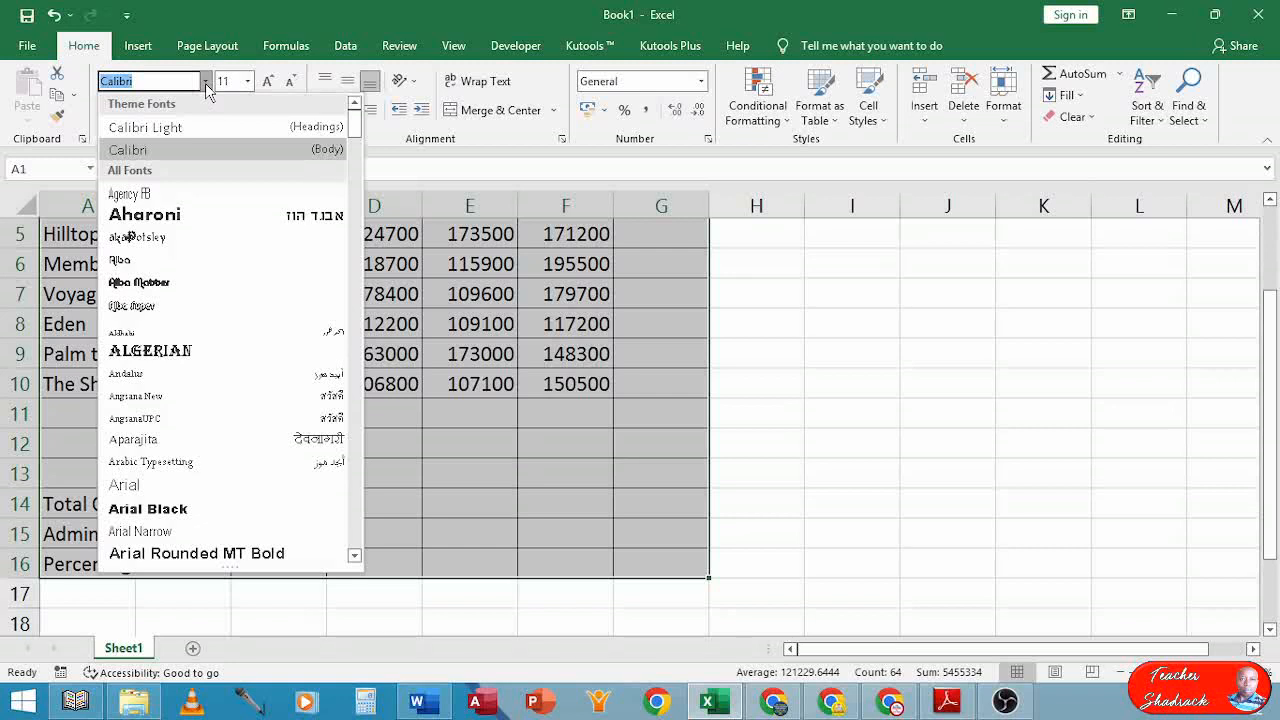
{"action": "type", "text": "Times New Roman"}
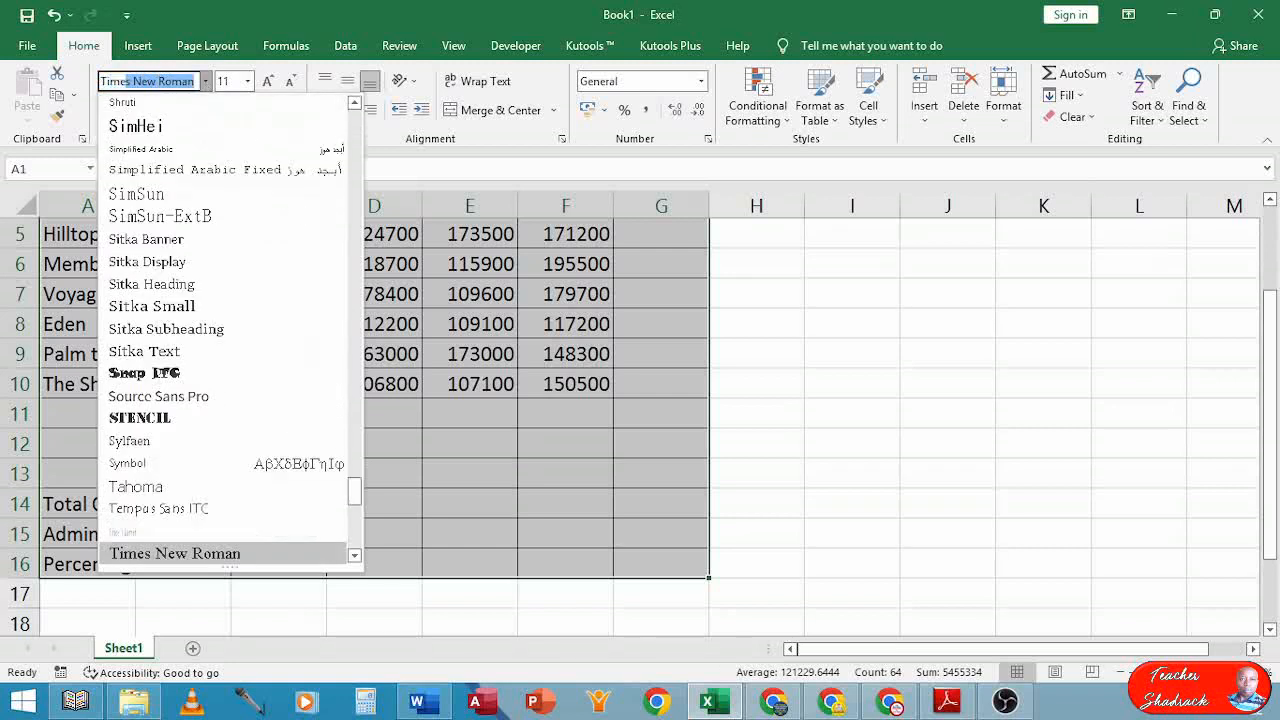
{"action": "key", "text": "Return"}
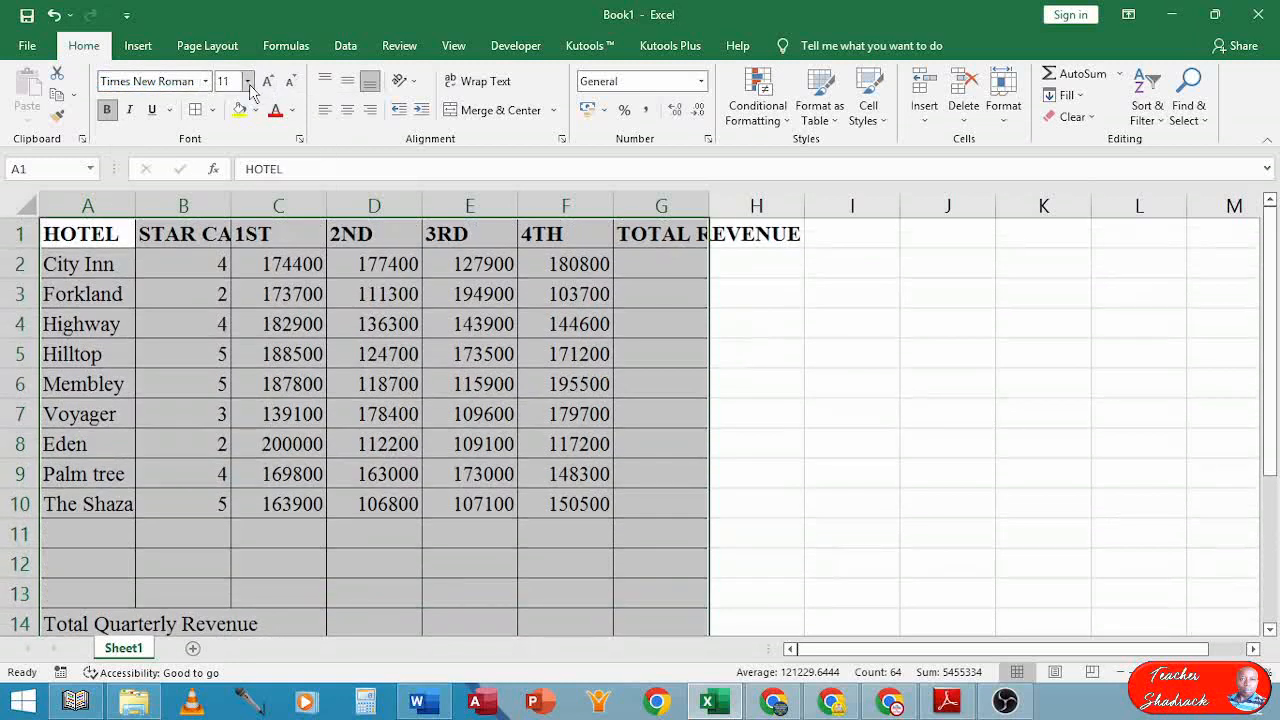
{"action": "left_click", "coordinate": [249, 84]}
{"action": "left_click", "coordinate": [230, 188]}
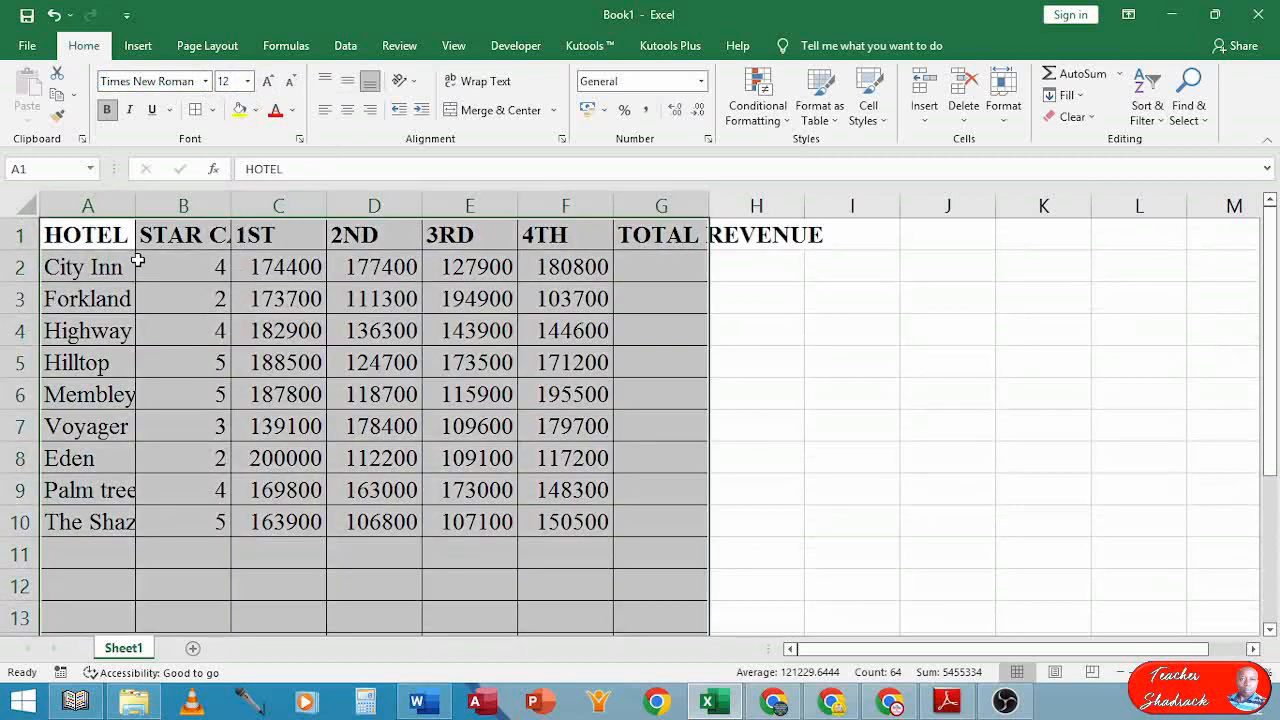
{"action": "left_click", "coordinate": [168, 304]}
{"action": "left_click", "coordinate": [170, 232]}
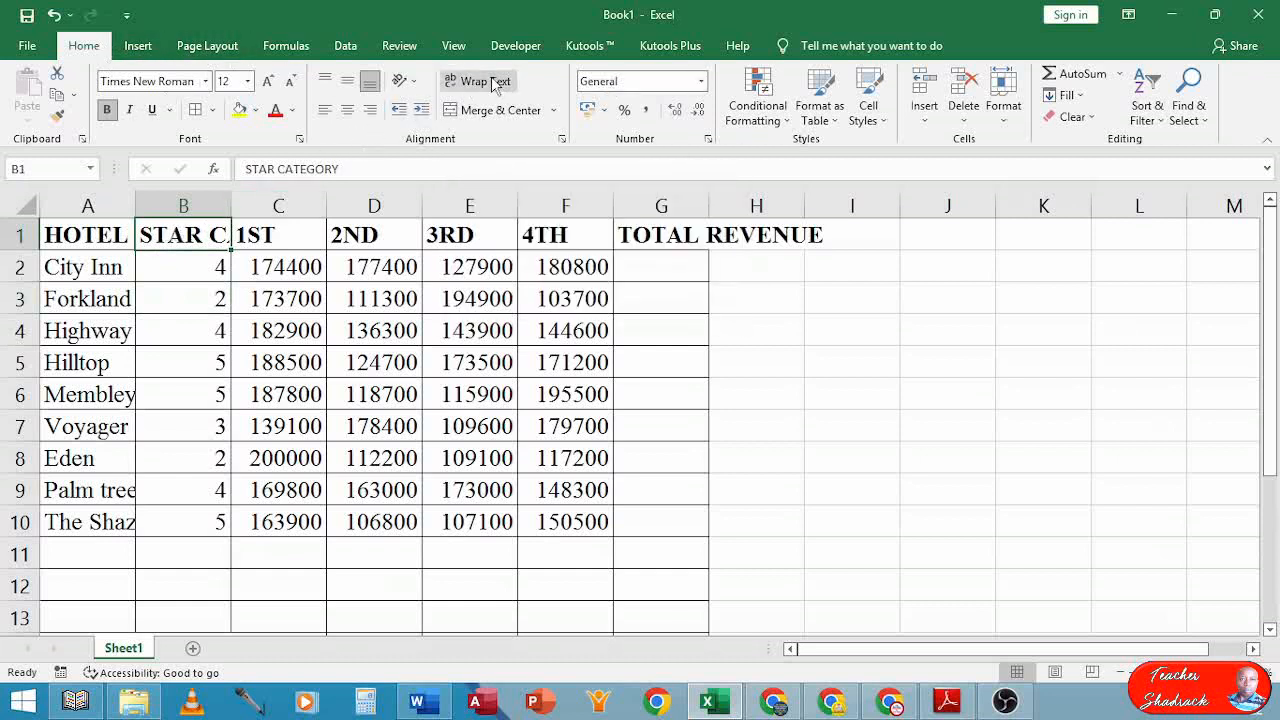
Wrap the STAR CATEGORY heading in B1 and adjust the widths of columns A, B and C
{"action": "left_click", "coordinate": [491, 84]}
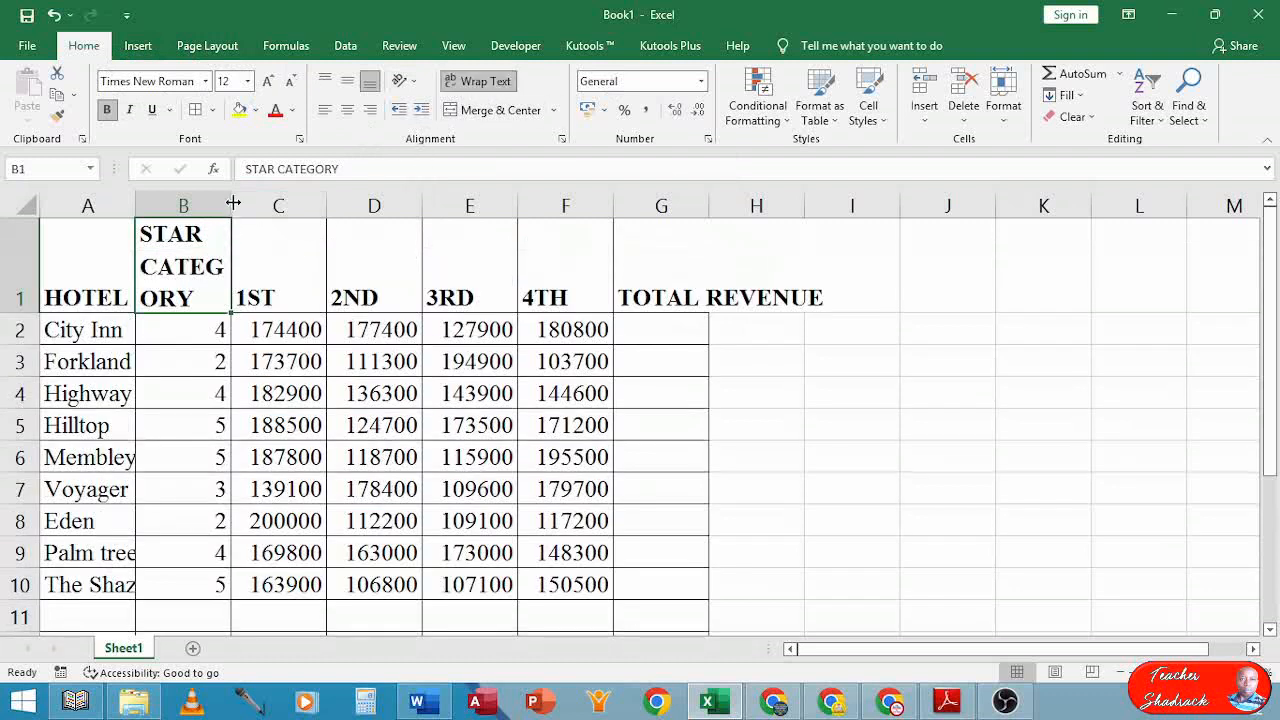
{"action": "left_click_drag", "start_coordinate": [231, 205], "coordinate": [302, 206]}
{"action": "left_click", "coordinate": [171, 212]}
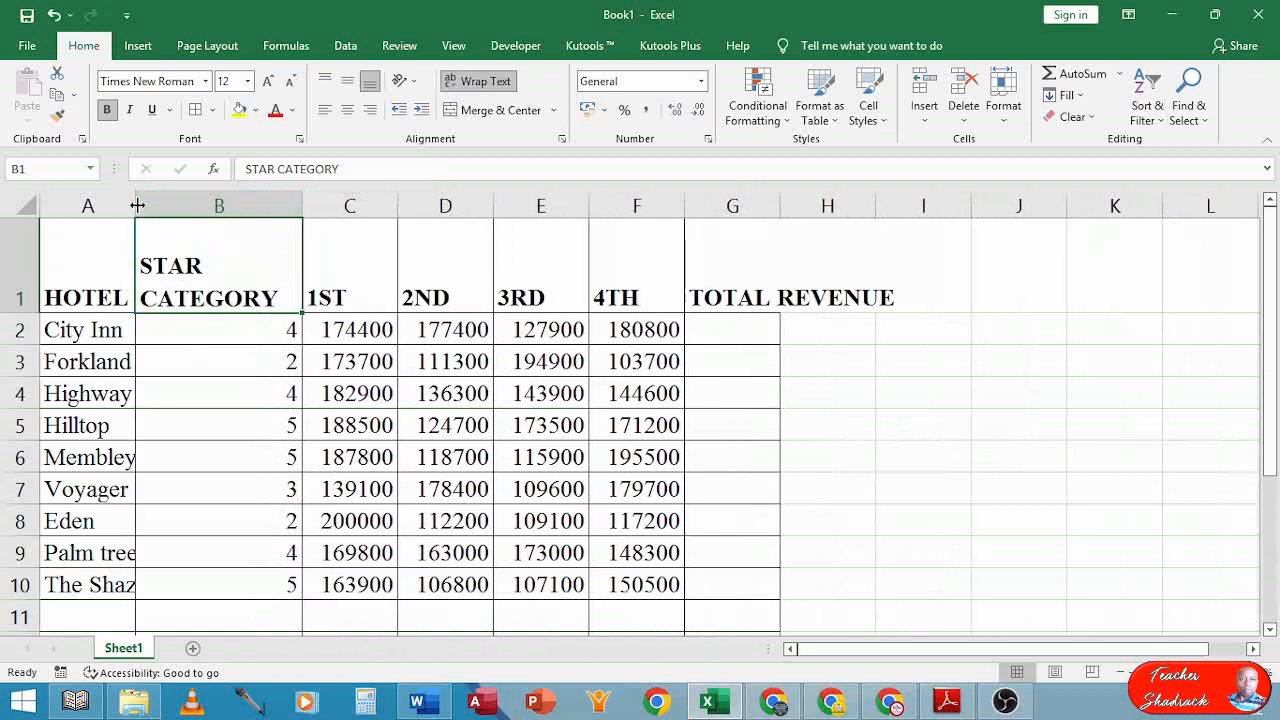
{"action": "left_click_drag", "start_coordinate": [137, 205], "coordinate": [217, 200]}
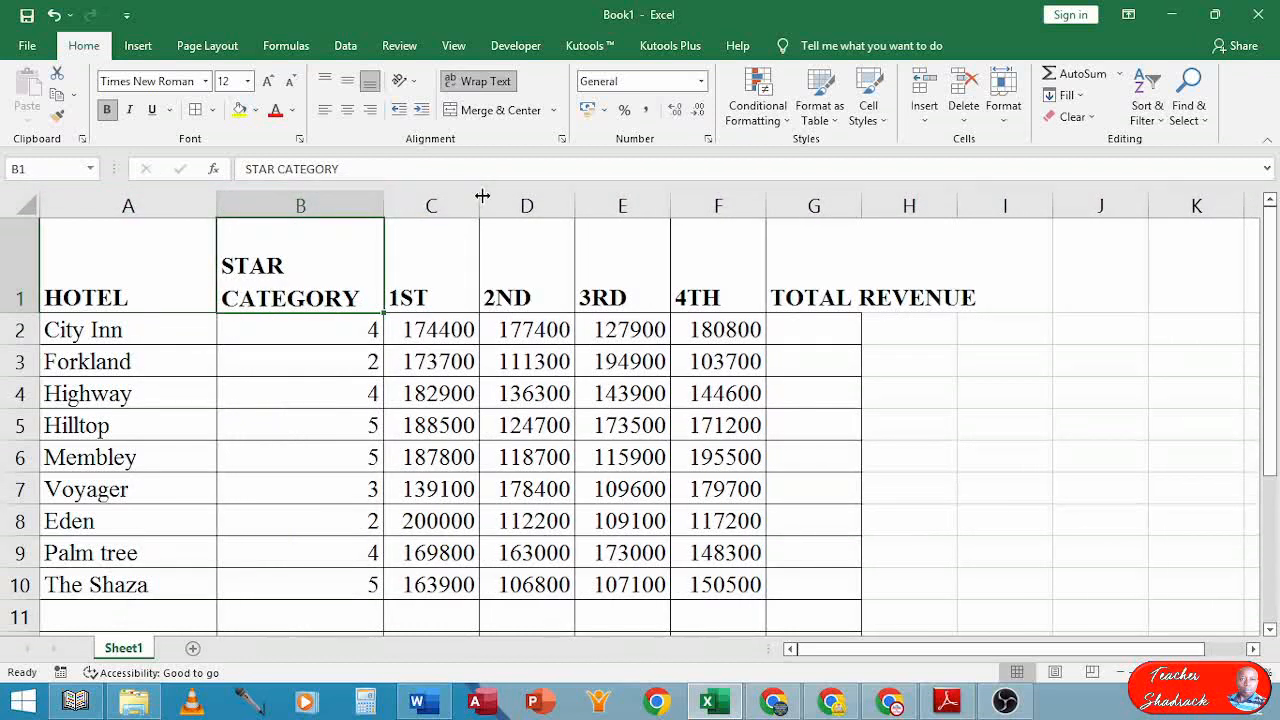
{"action": "left_click_drag", "start_coordinate": [482, 196], "coordinate": [489, 195]}
{"action": "left_click_drag", "start_coordinate": [443, 329], "coordinate": [745, 596]}
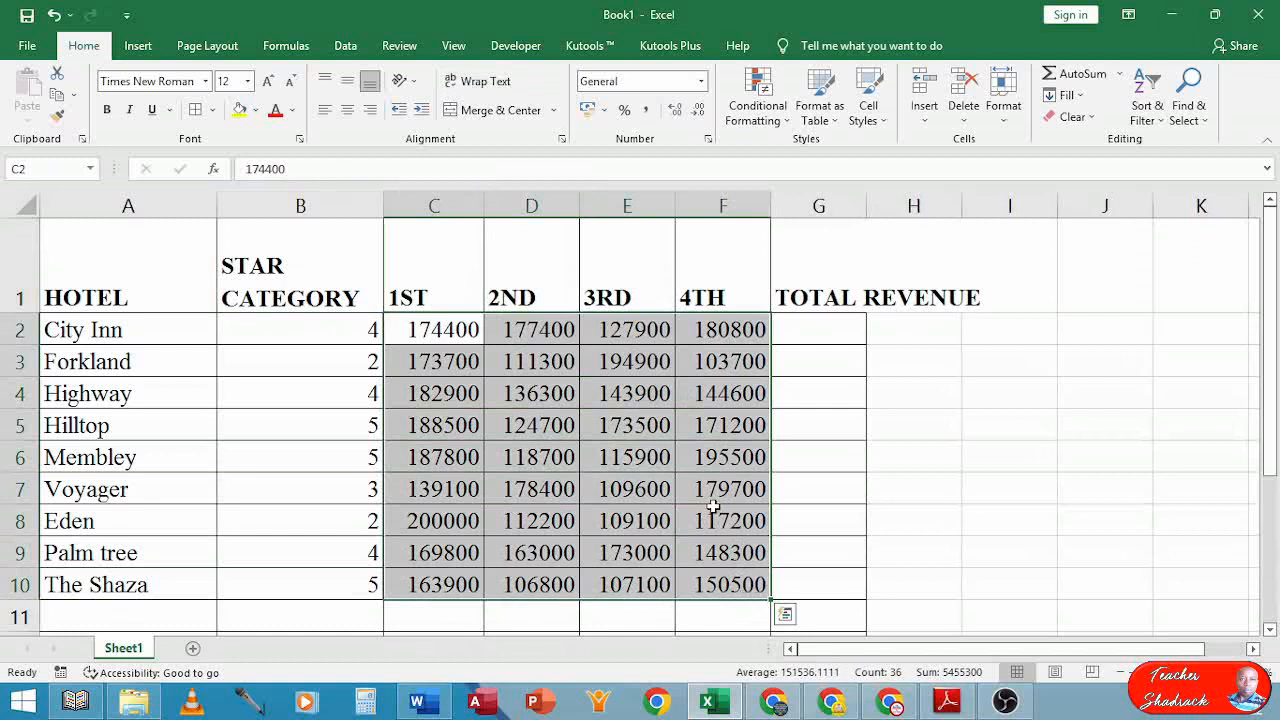
Apply Comma Style to C2:F10 and remove both decimal places, giving figures like 177,400
{"action": "left_click", "coordinate": [647, 110]}
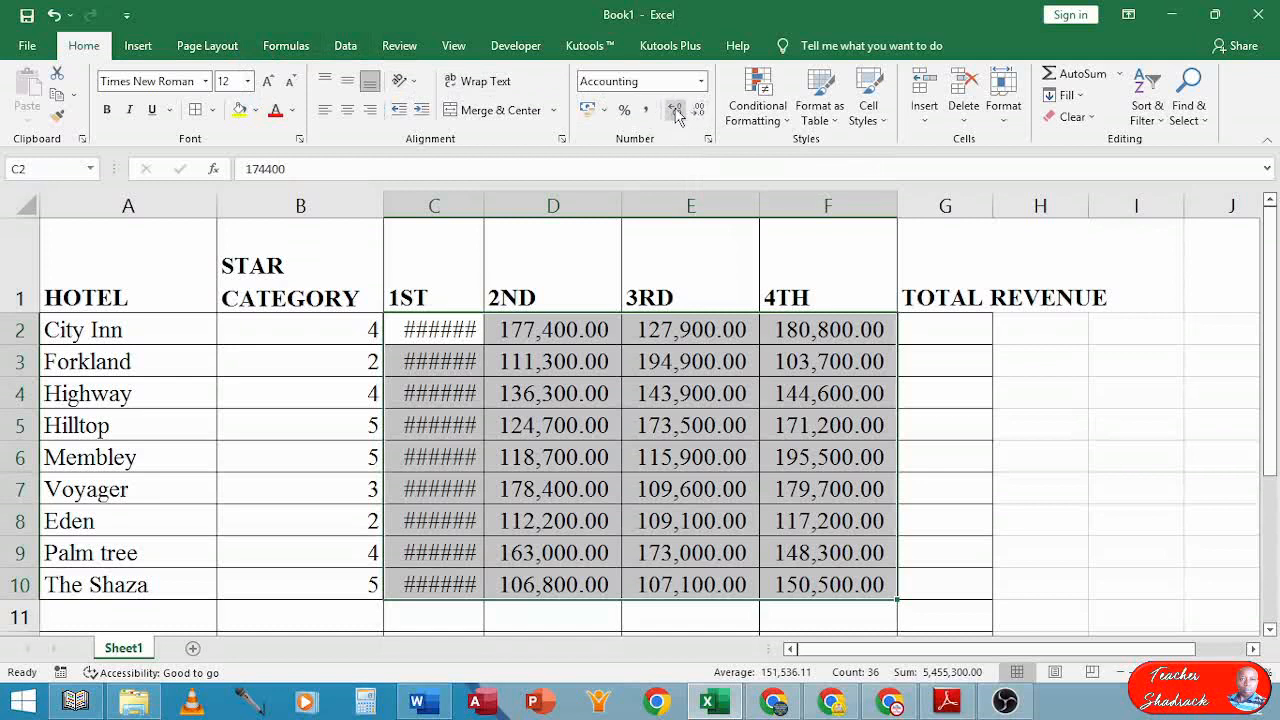
{"action": "left_click", "coordinate": [697, 112]}
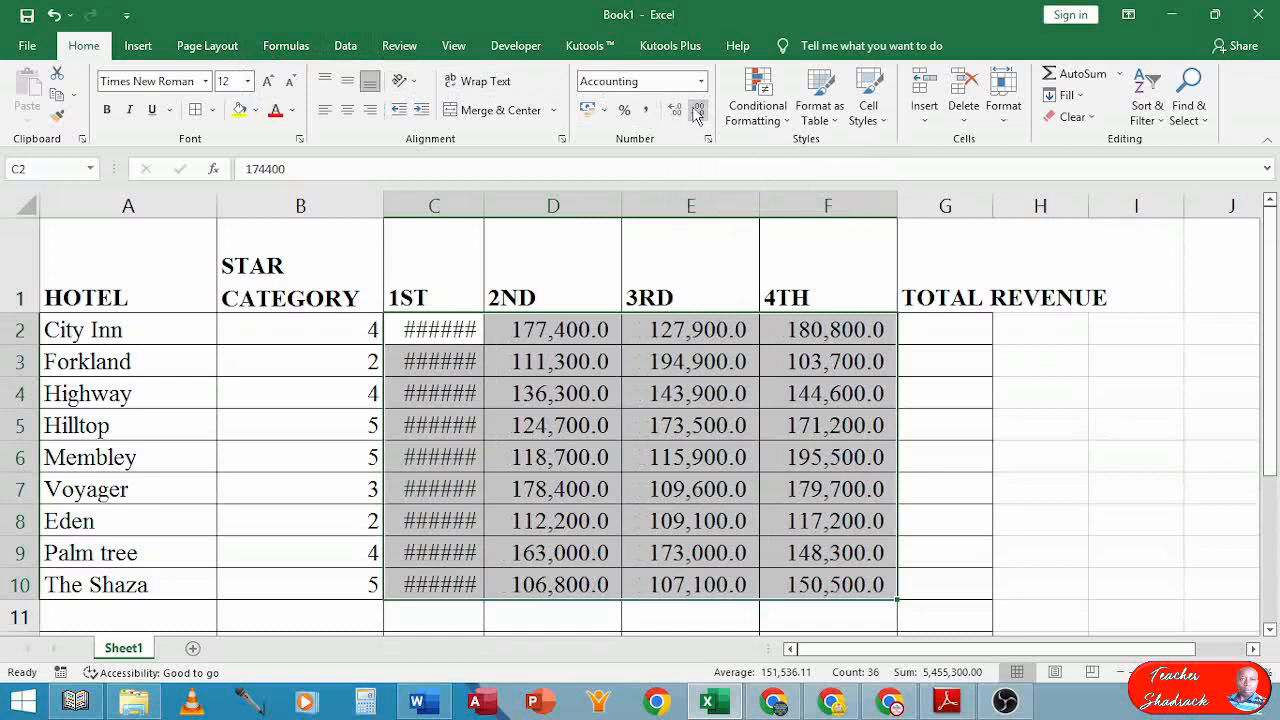
{"action": "left_click", "coordinate": [697, 112]}
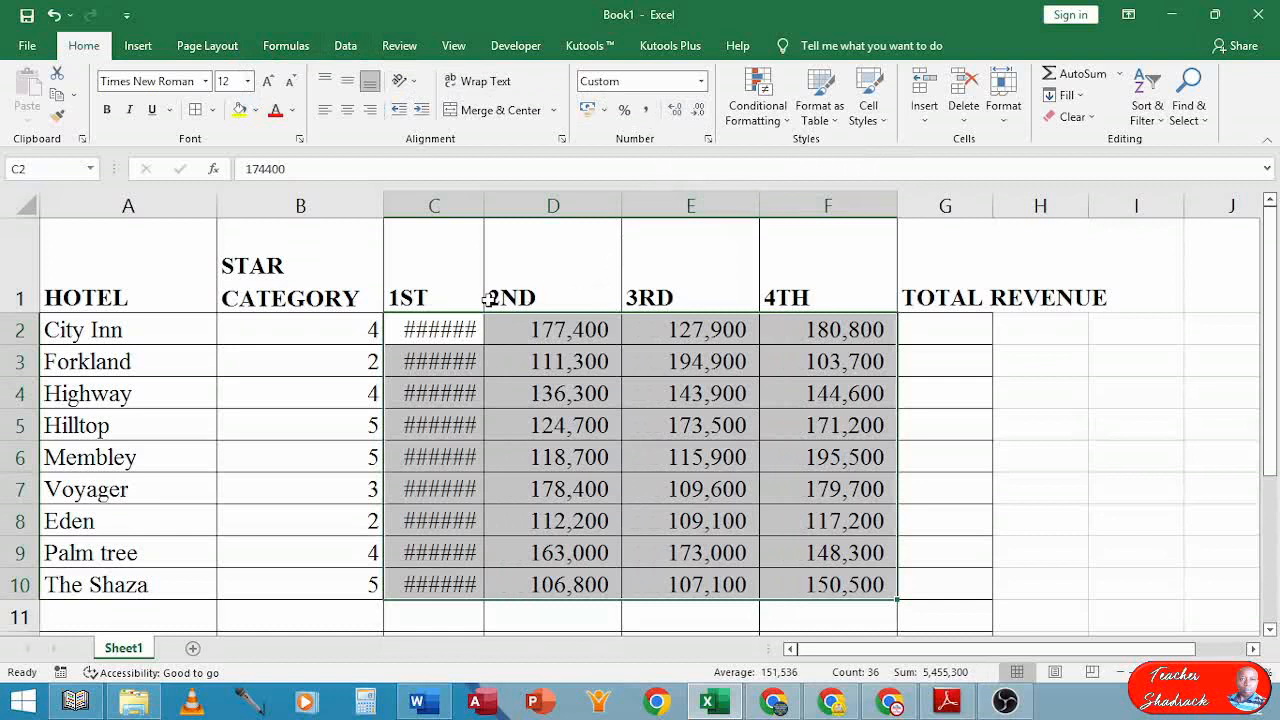
{"action": "left_click", "coordinate": [445, 281]}
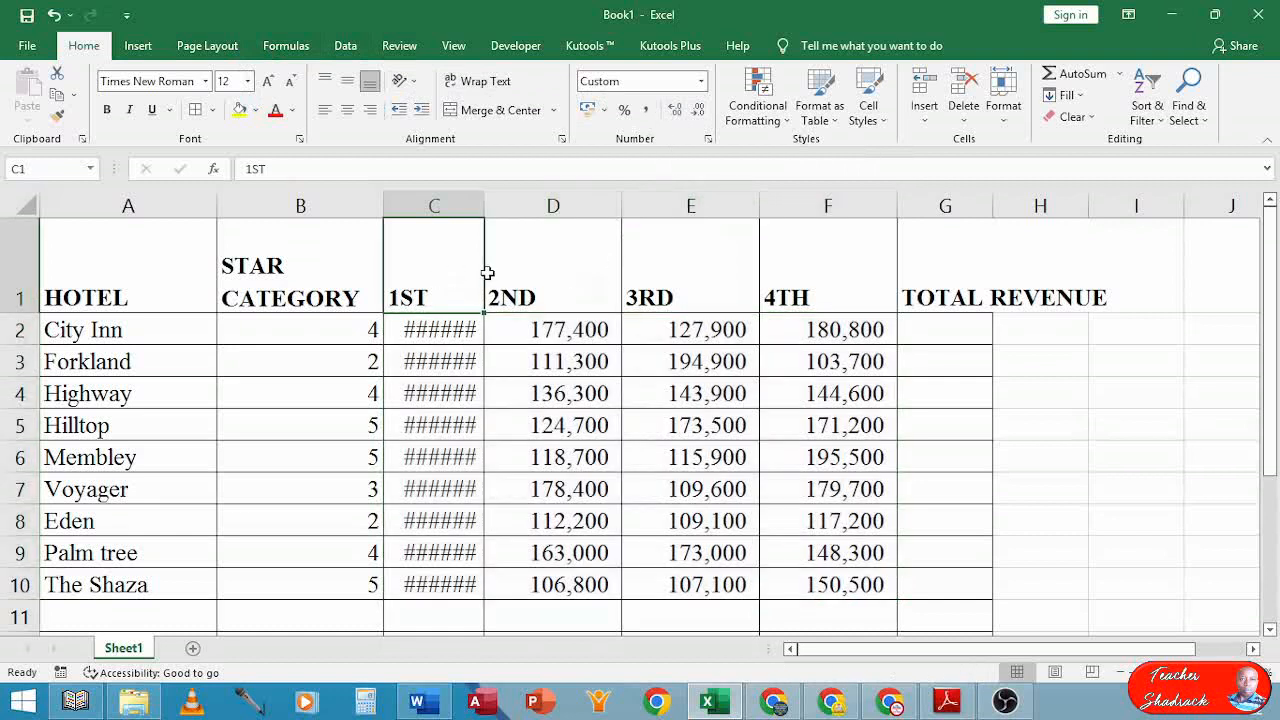
Top-align the header row A1:G1
{"action": "left_click_drag", "start_coordinate": [487, 272], "coordinate": [807, 272]}
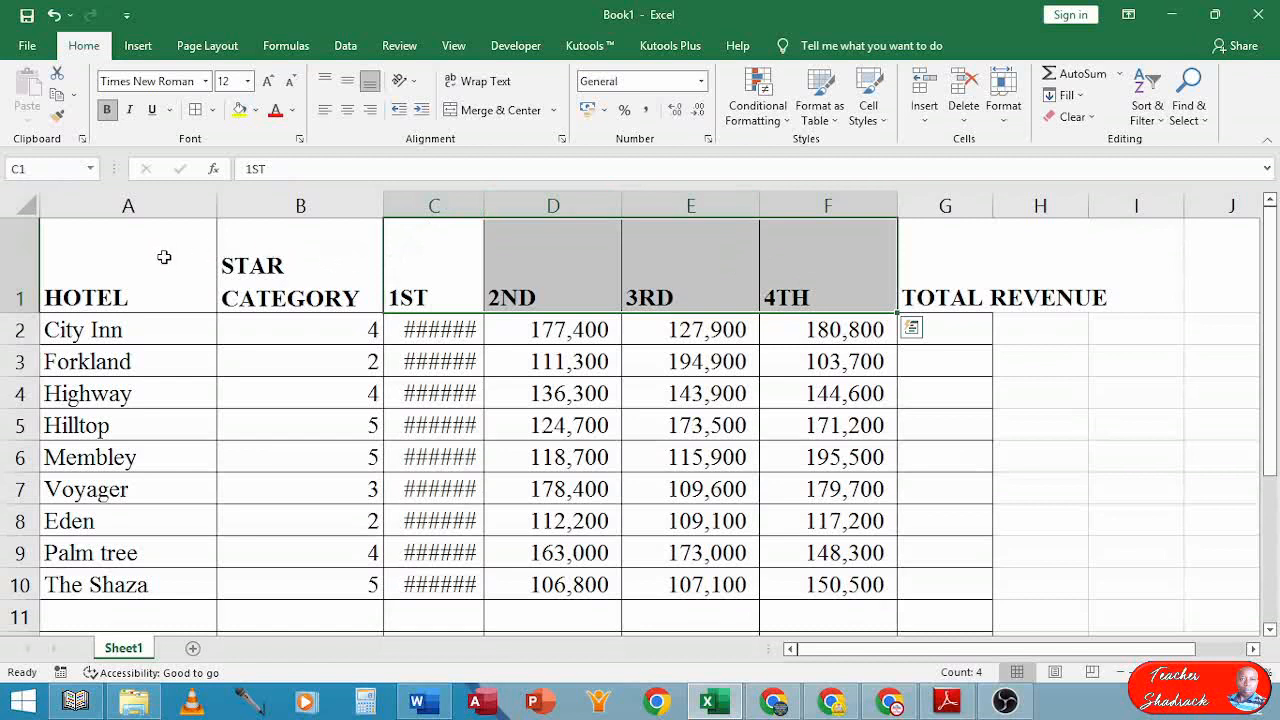
{"action": "left_click_drag", "start_coordinate": [128, 261], "coordinate": [913, 271]}
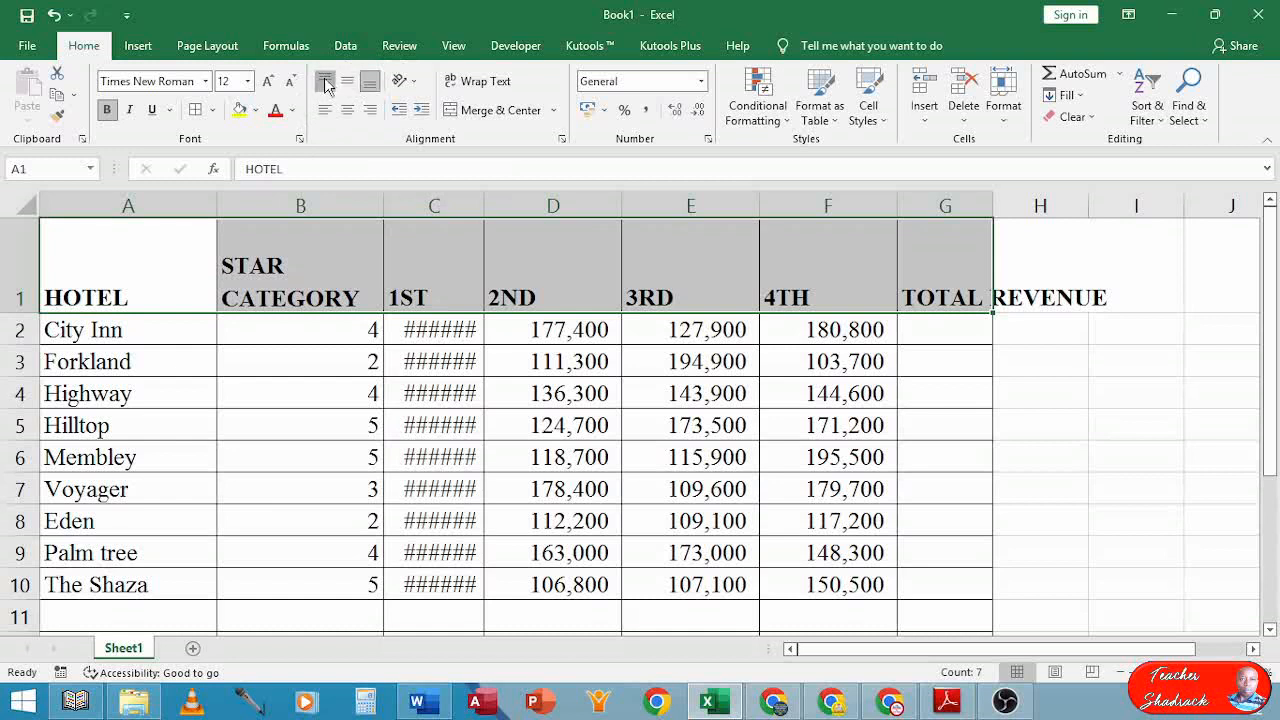
{"action": "left_click", "coordinate": [327, 85]}
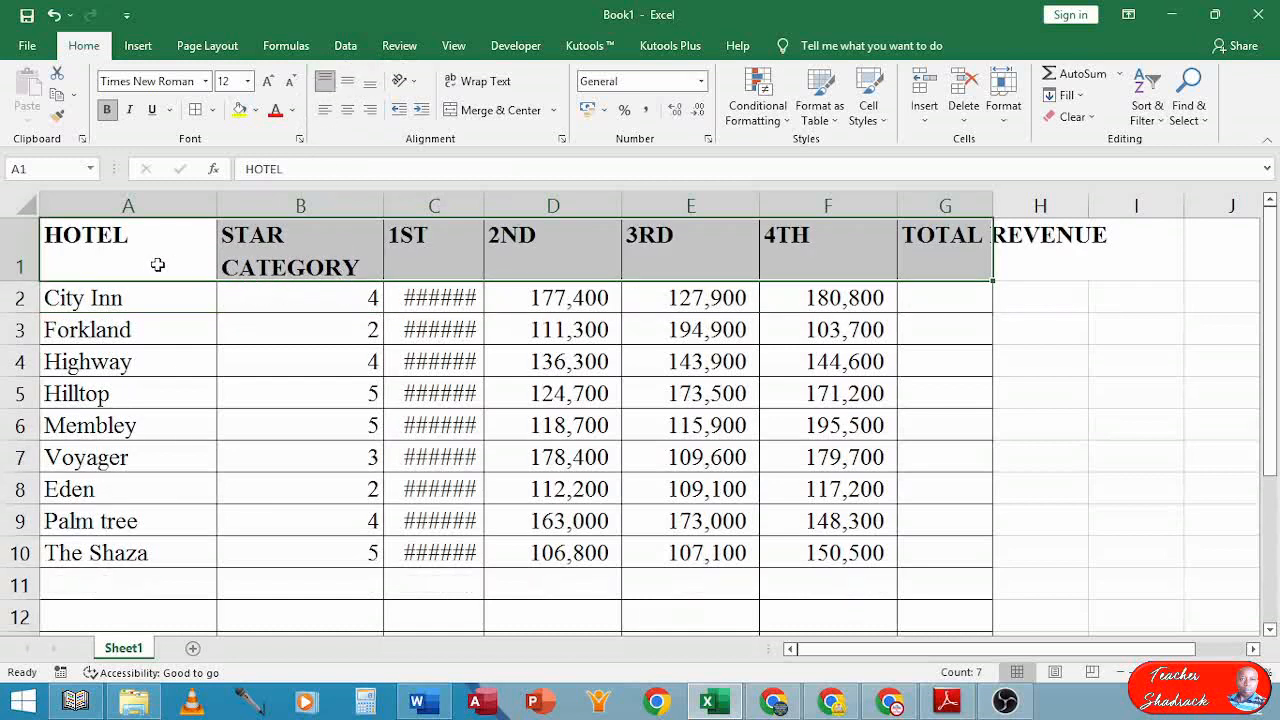
Centre the headings STAR CATEGORY through 4TH in B1:F1
{"action": "left_click", "coordinate": [256, 260]}
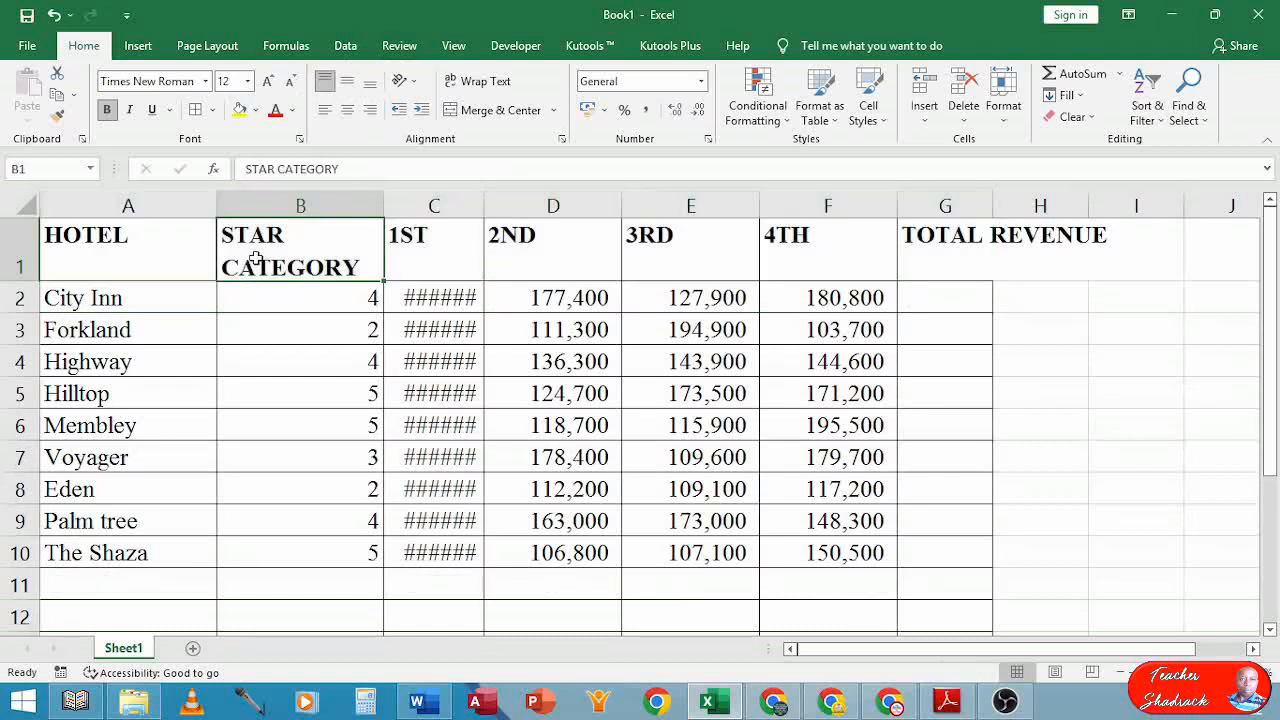
{"action": "left_click_drag", "start_coordinate": [302, 250], "coordinate": [766, 260]}
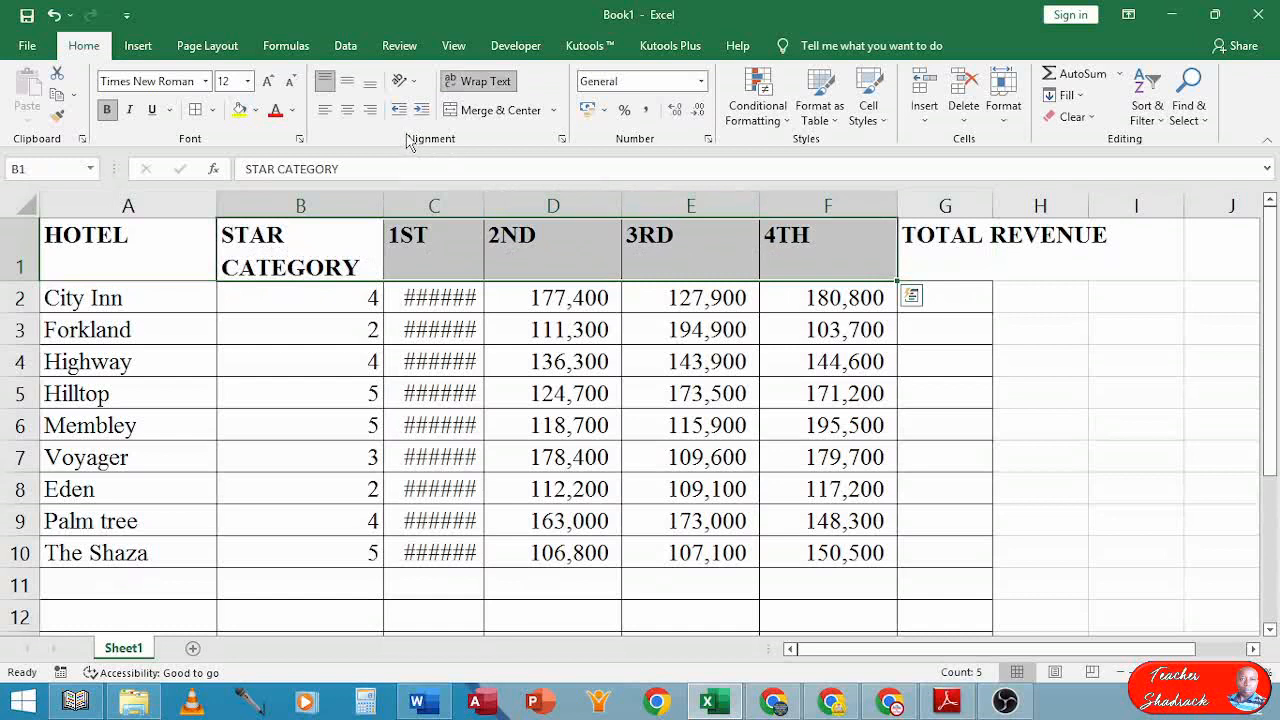
{"action": "left_click", "coordinate": [347, 109]}
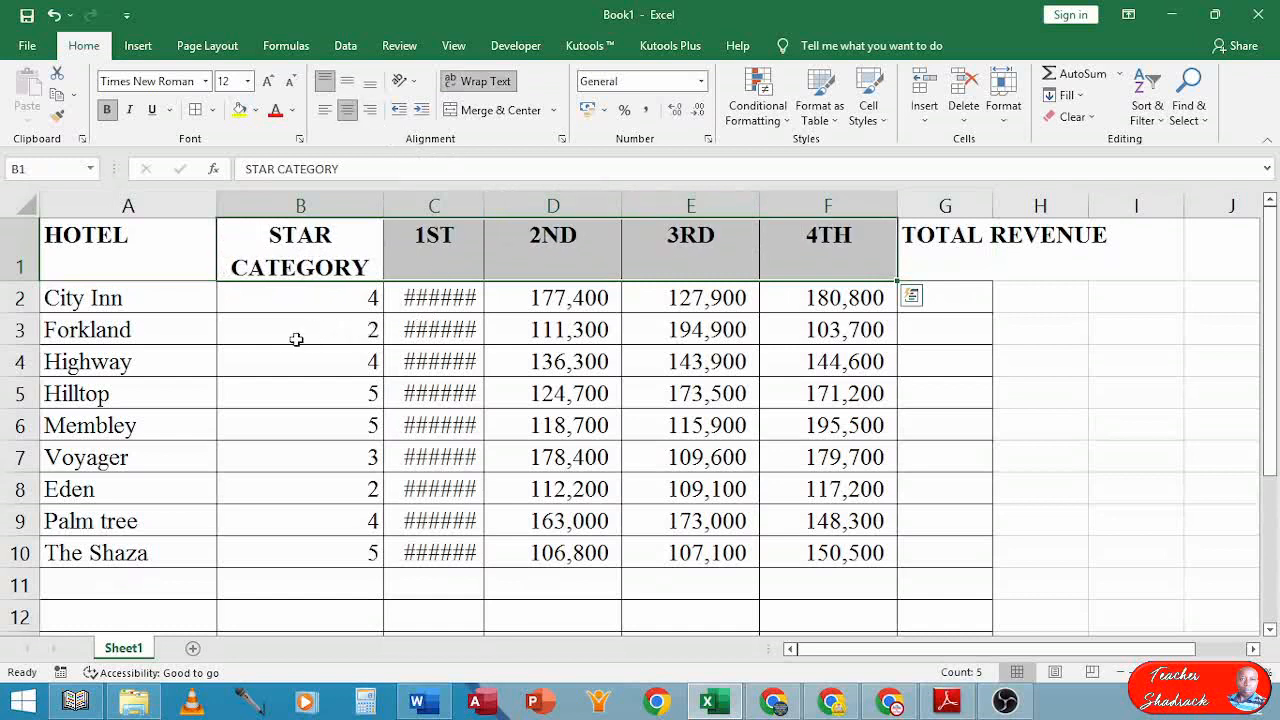
{"action": "left_click", "coordinate": [442, 255]}
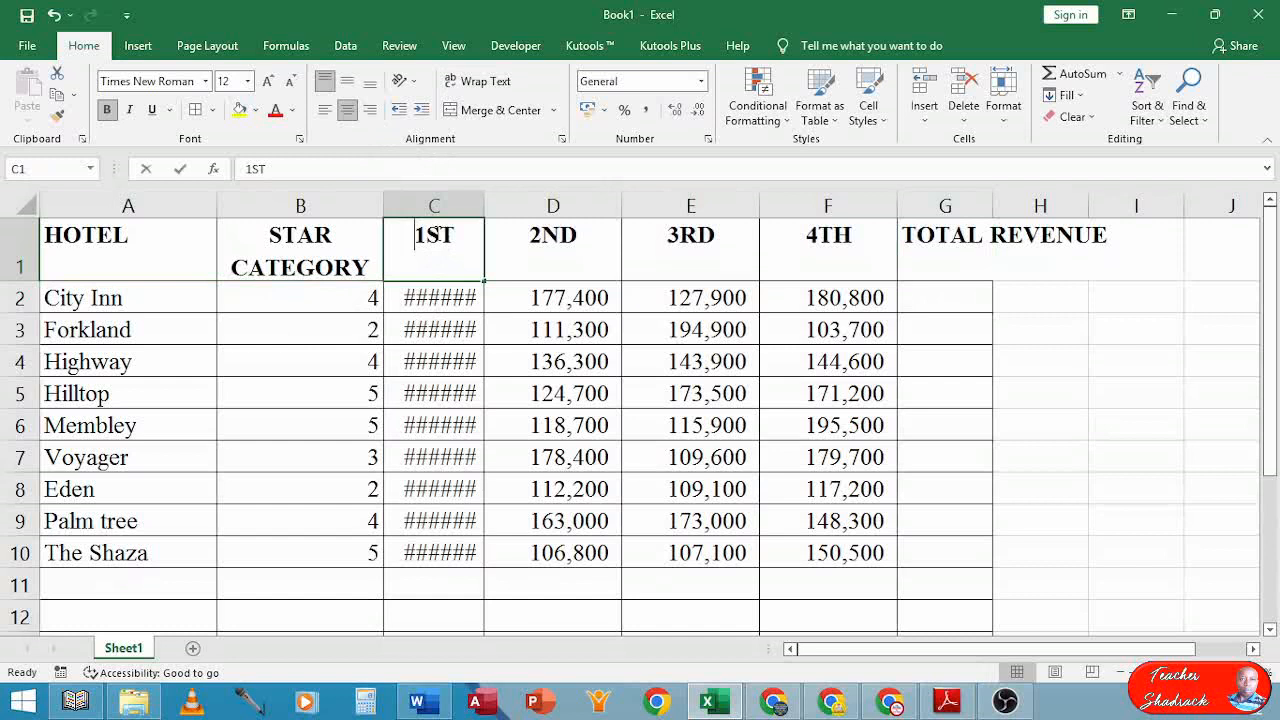
{"action": "double_click", "coordinate": [434, 234]}
{"action": "left_click_drag", "start_coordinate": [428, 234], "coordinate": [455, 234]}
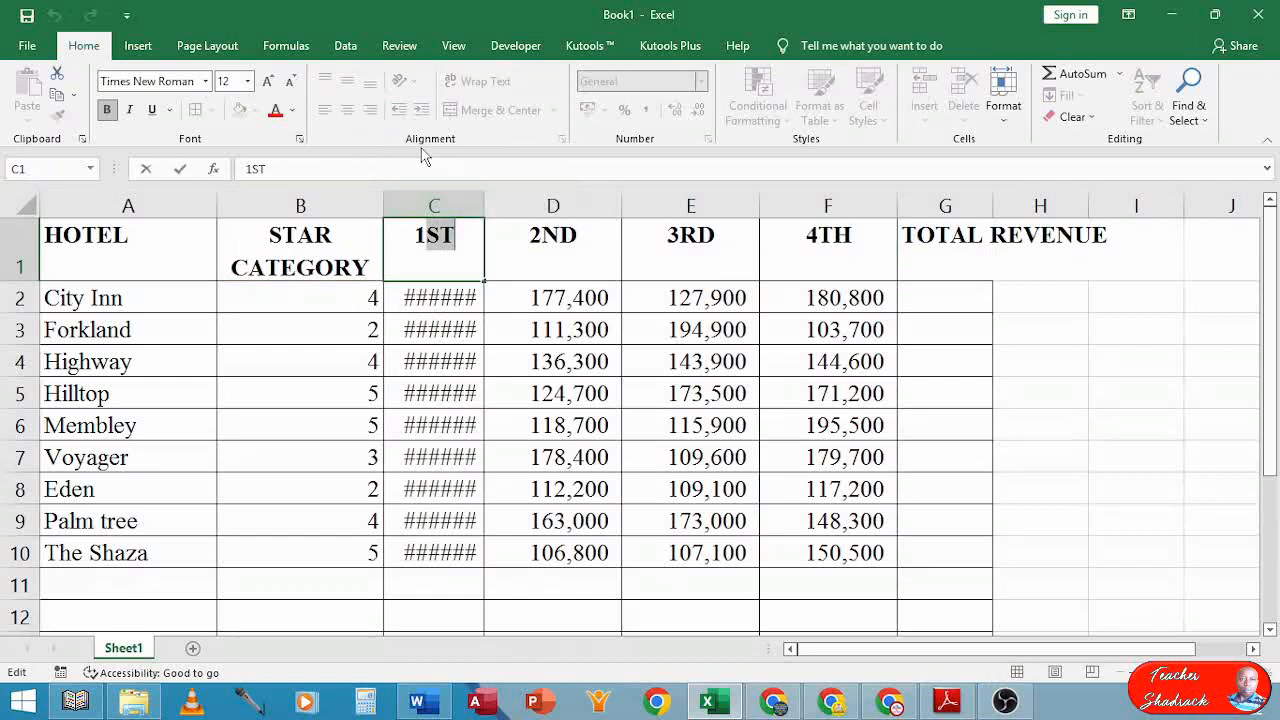
Make the ST of 1ST and the ND of 2ND superscript
{"action": "left_click", "coordinate": [299, 142]}
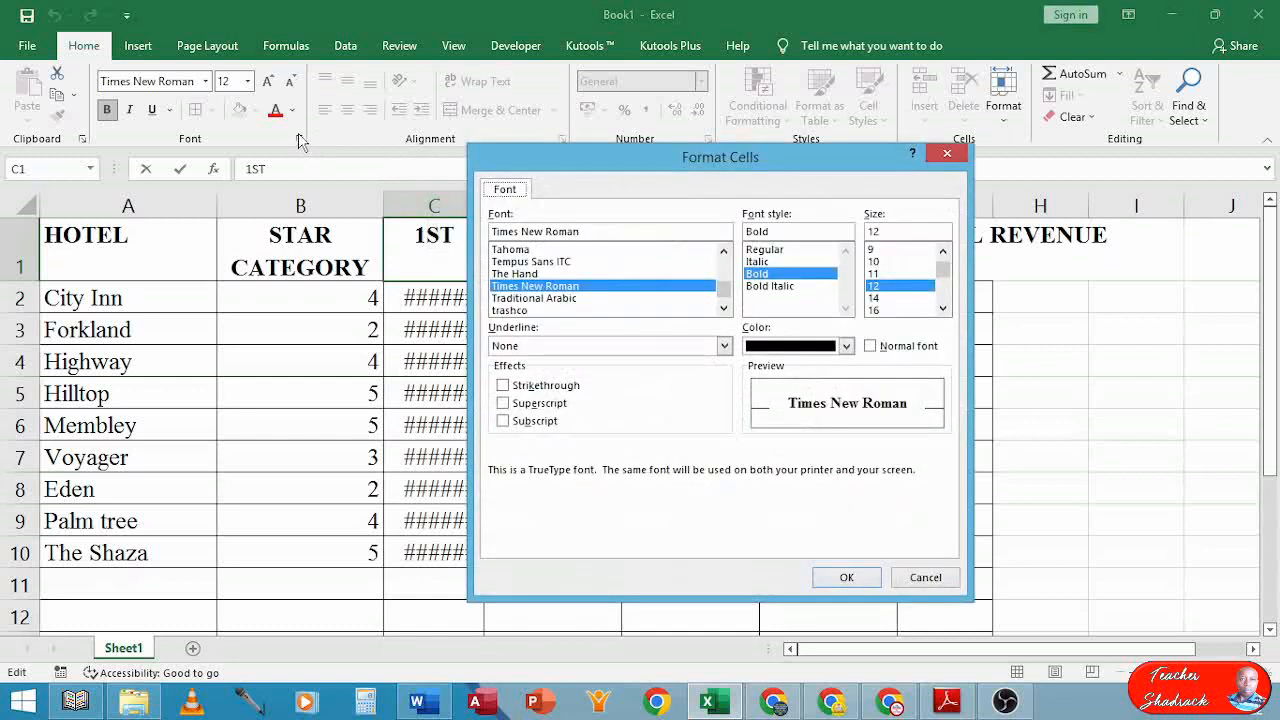
{"action": "left_click", "coordinate": [946, 153]}
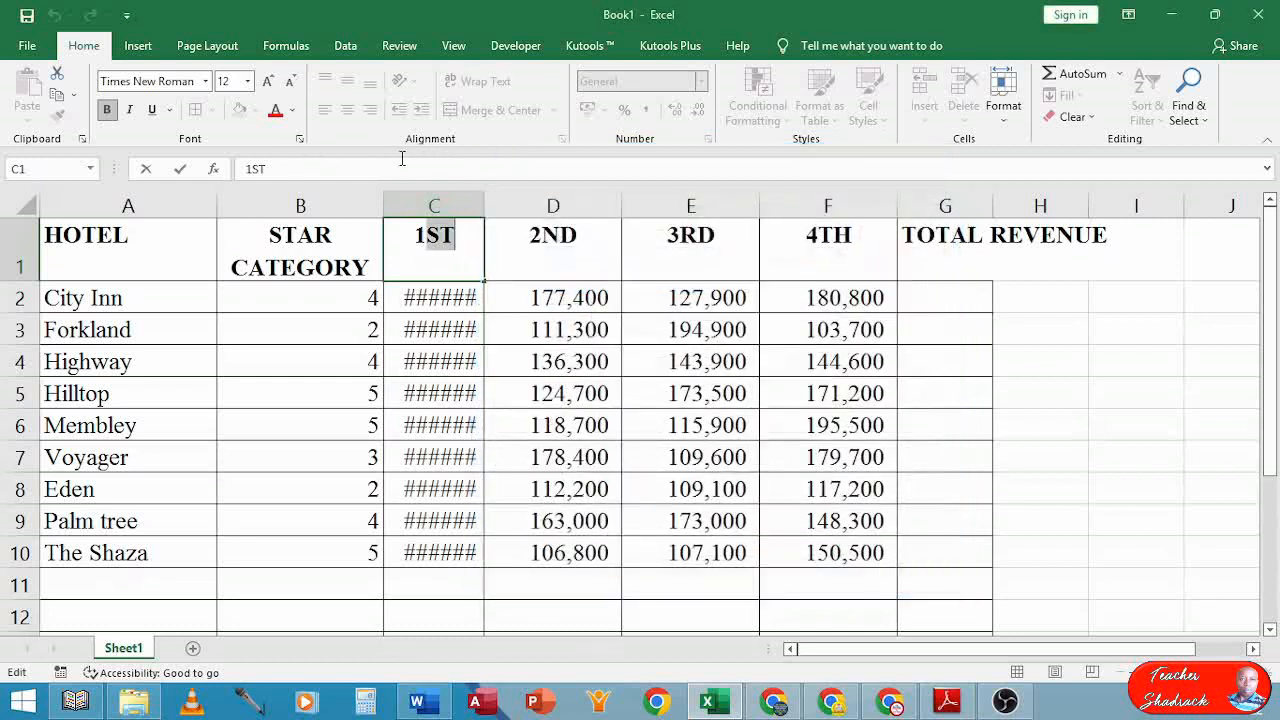
{"action": "left_click", "coordinate": [299, 142]}
{"action": "left_click_drag", "start_coordinate": [613, 172], "coordinate": [781, 121]}
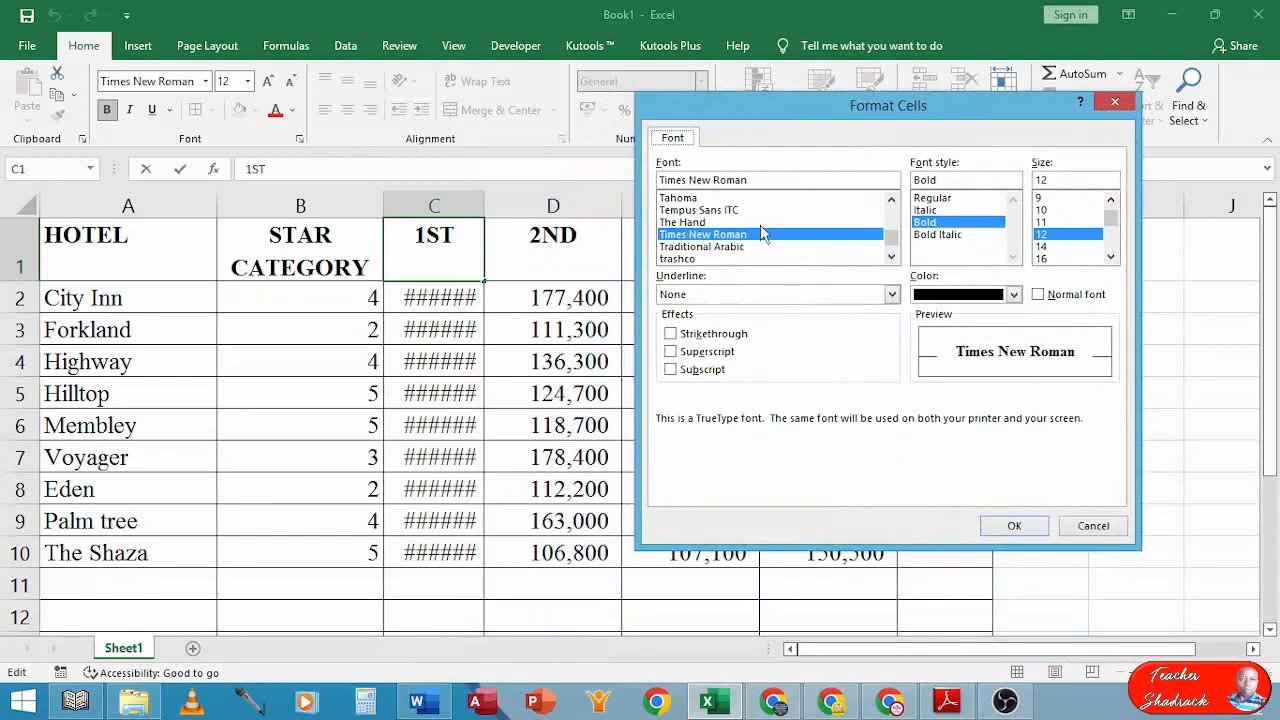
{"action": "left_click", "coordinate": [671, 352]}
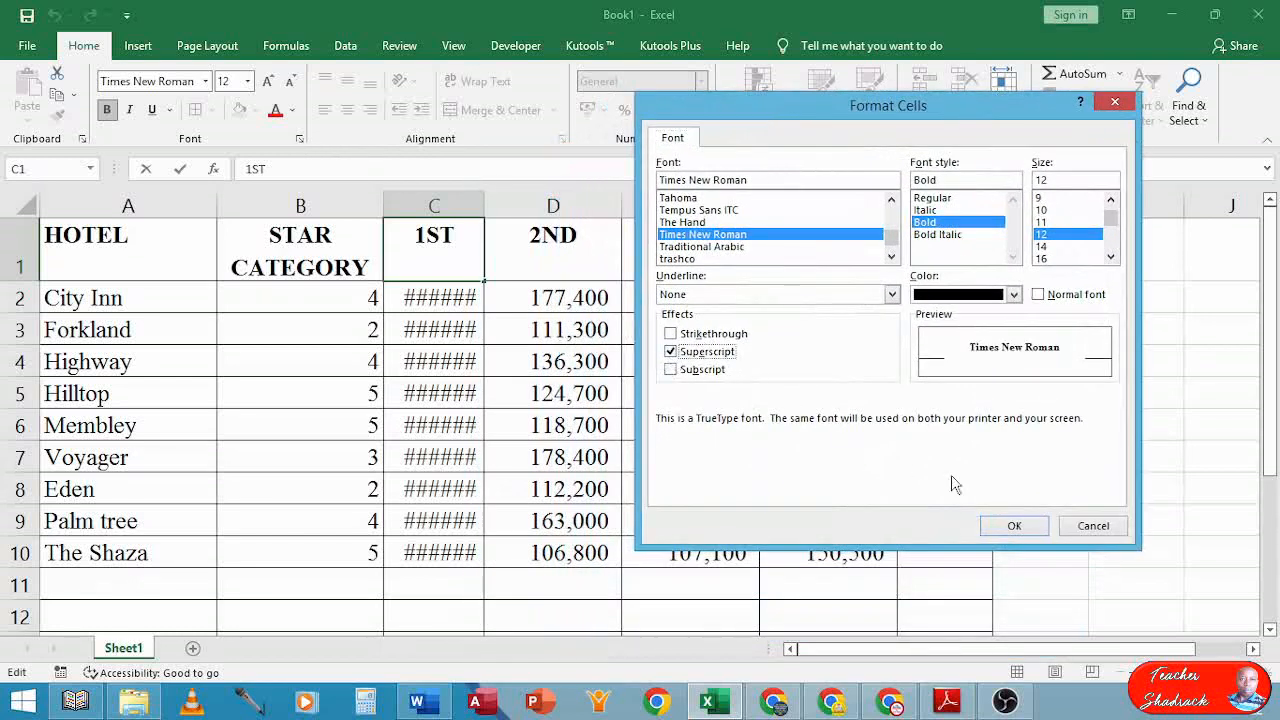
{"action": "left_click", "coordinate": [1023, 531]}
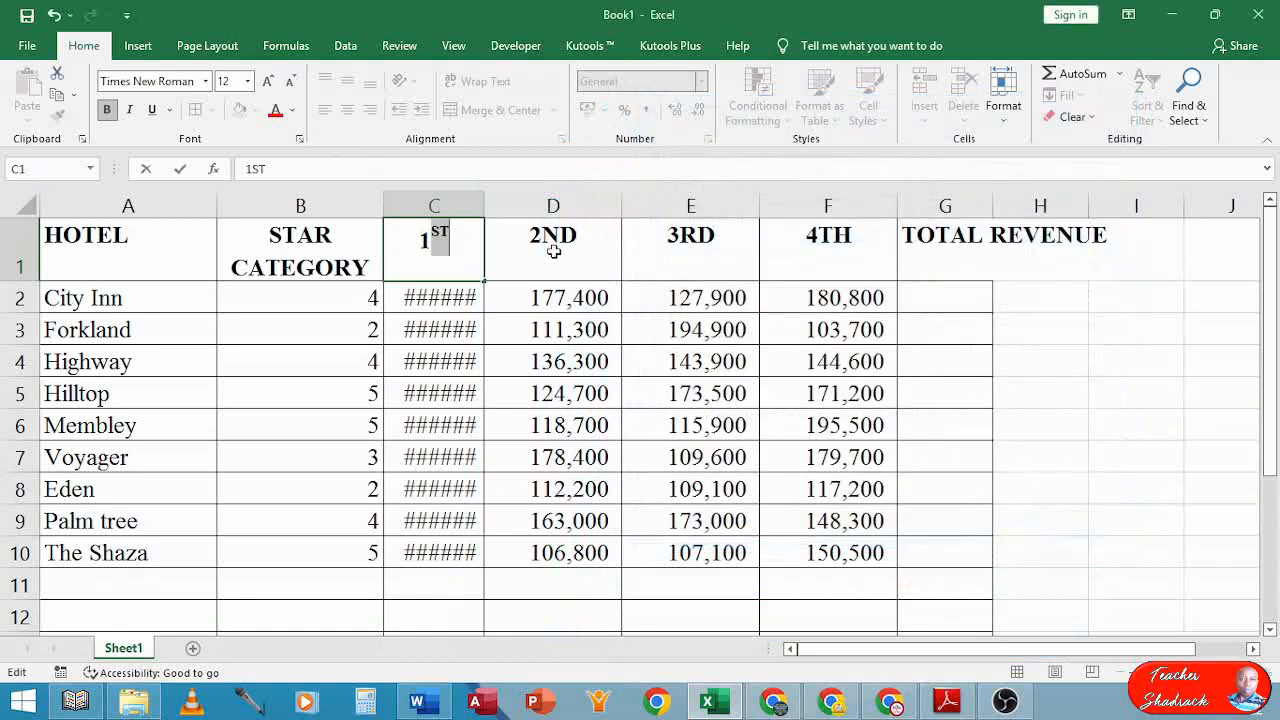
{"action": "left_click", "coordinate": [552, 240]}
{"action": "double_click", "coordinate": [556, 238]}
{"action": "left_click_drag", "start_coordinate": [543, 236], "coordinate": [569, 234]}
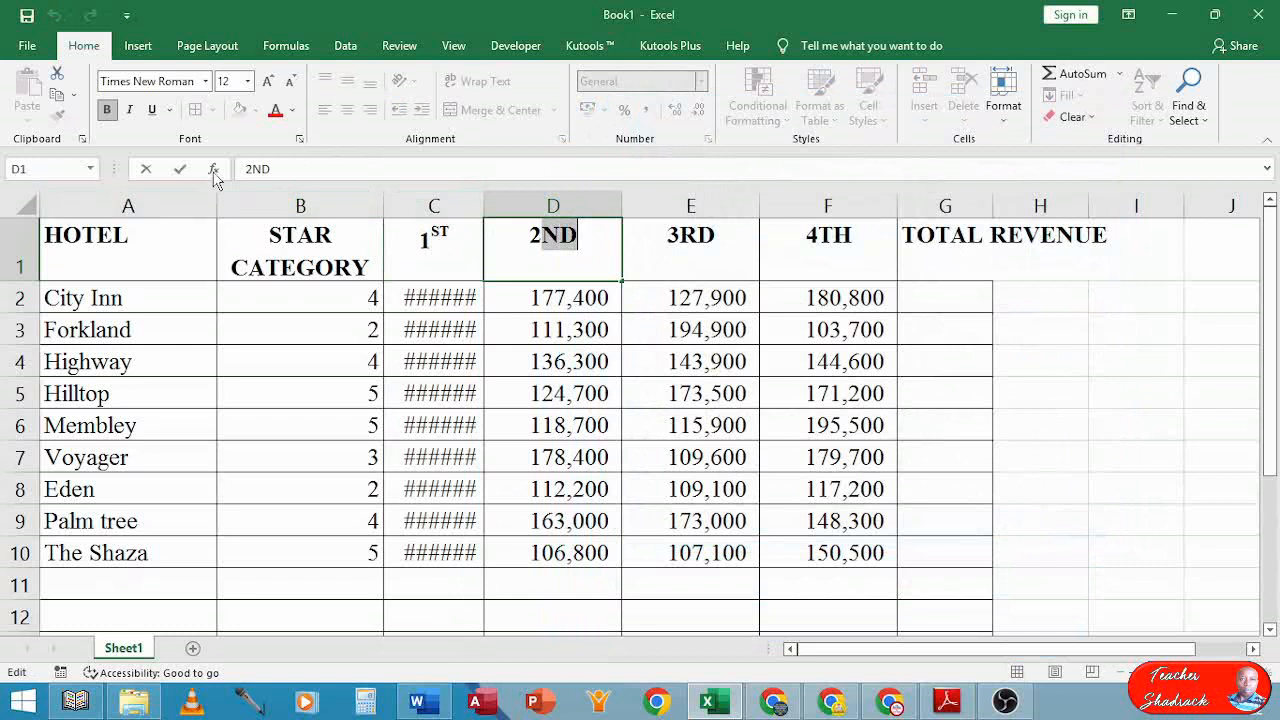
{"action": "left_click", "coordinate": [299, 139]}
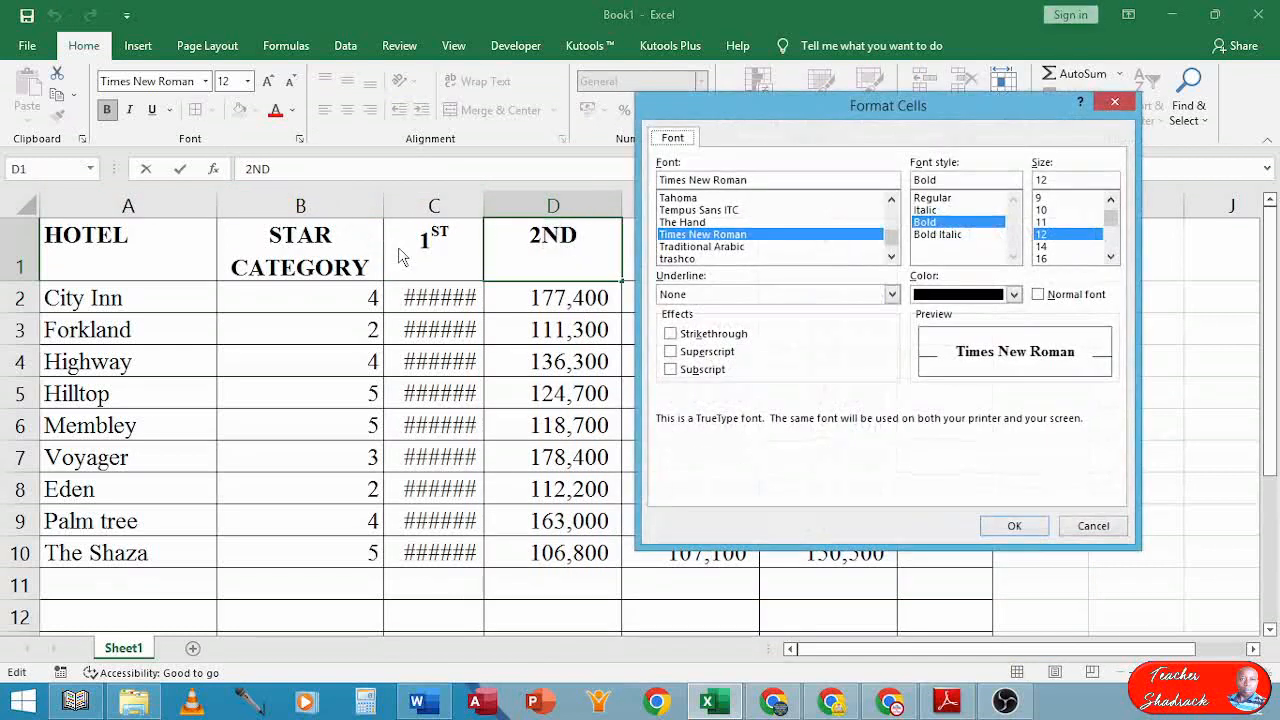
{"action": "left_click", "coordinate": [671, 352]}
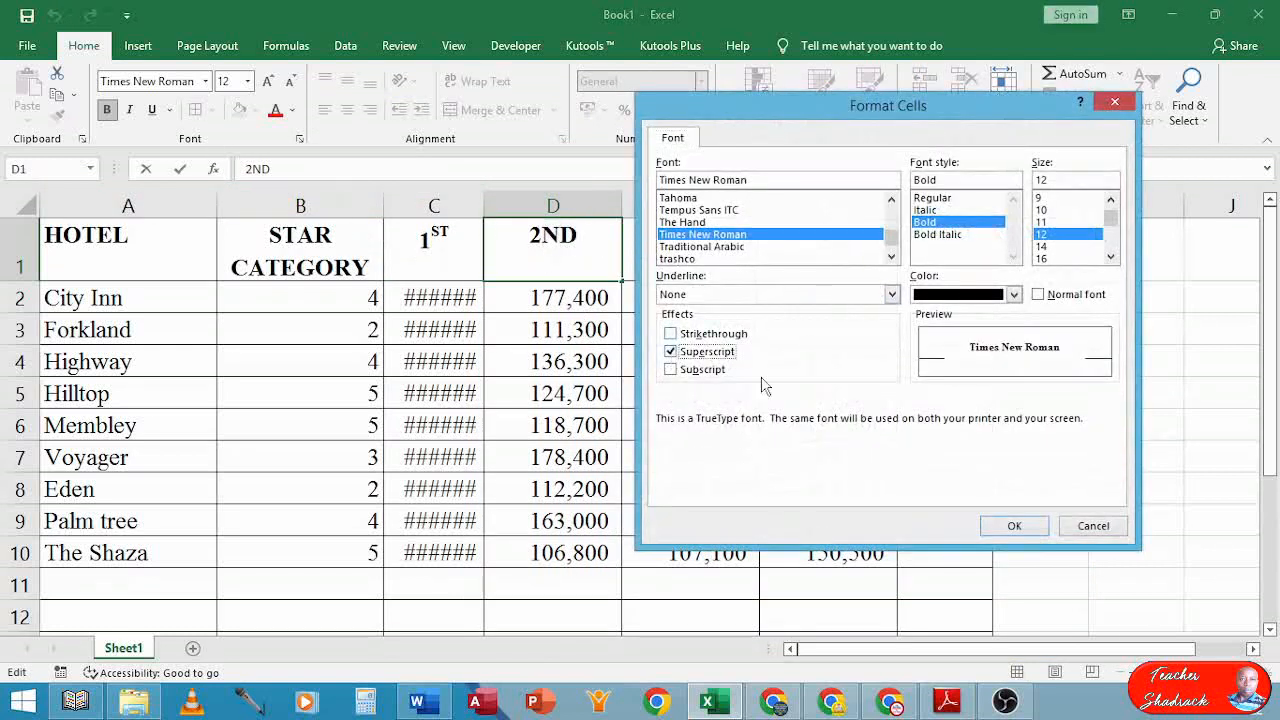
{"action": "left_click", "coordinate": [1013, 525]}
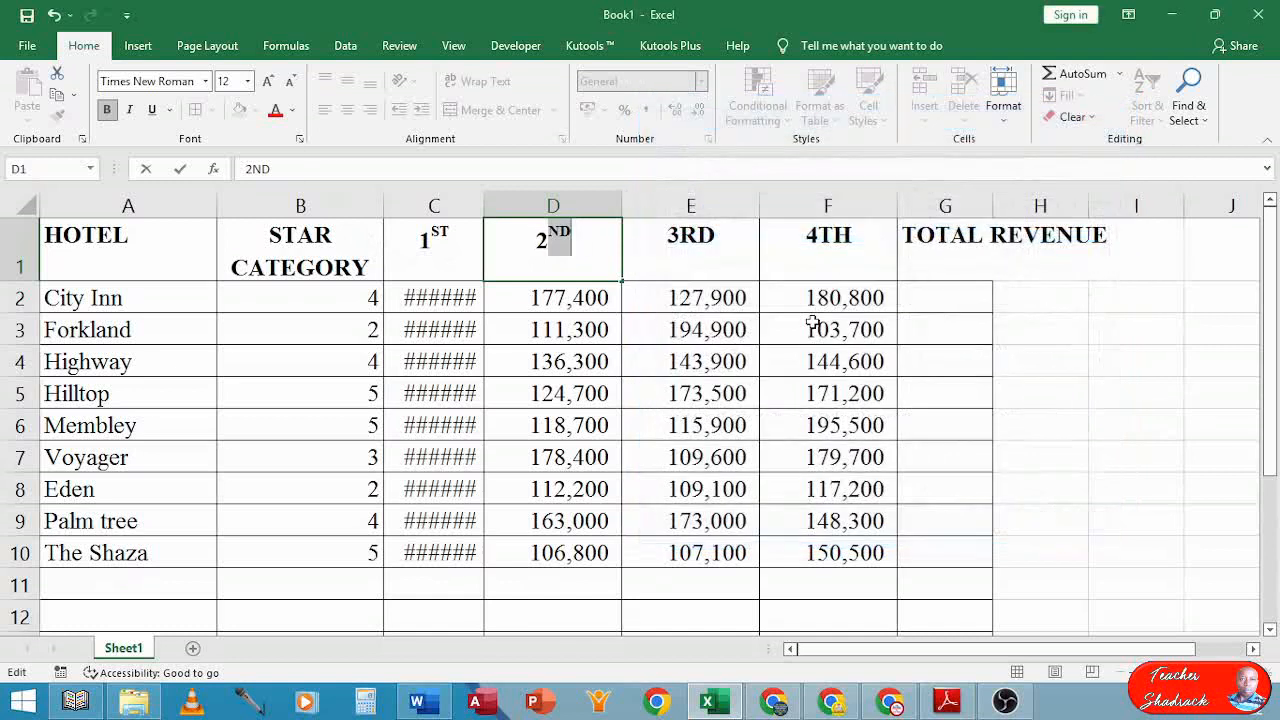
Make the RD of 3RD and the TH of 4TH superscript
{"action": "left_click", "coordinate": [676, 235]}
{"action": "double_click", "coordinate": [678, 235]}
{"action": "left_click_drag", "start_coordinate": [683, 235], "coordinate": [716, 236]}
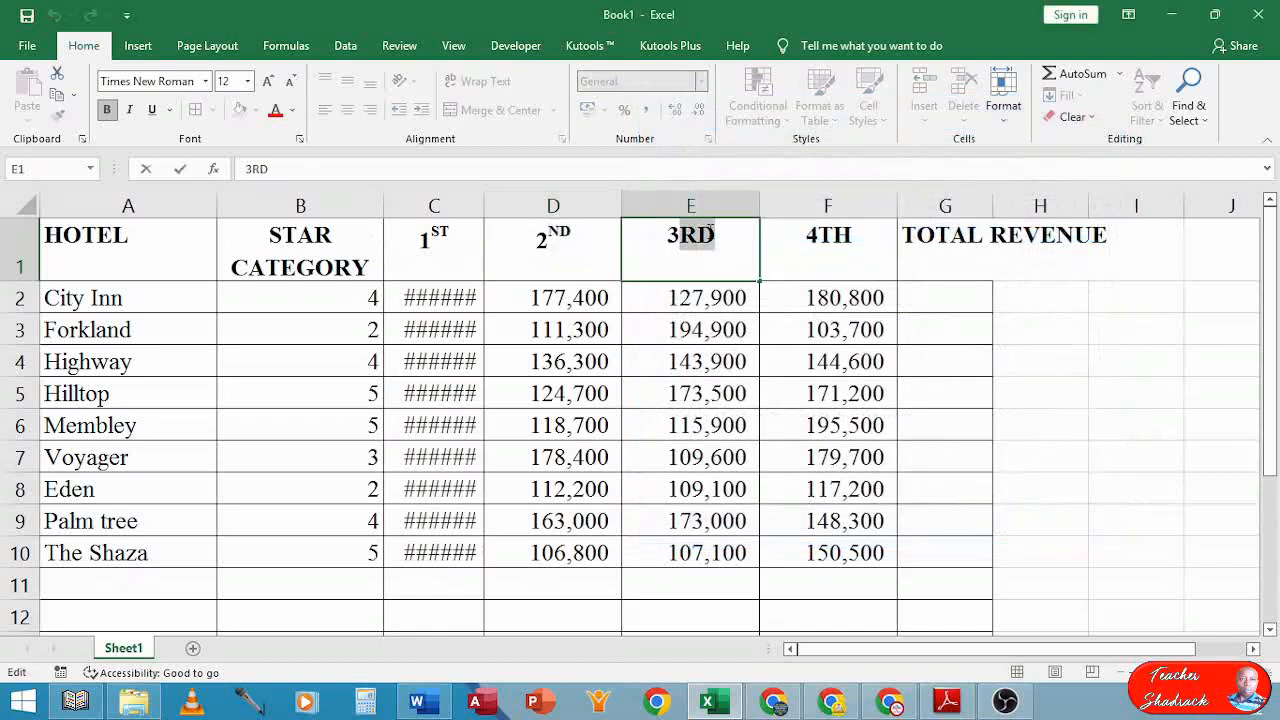
{"action": "left_click", "coordinate": [299, 138]}
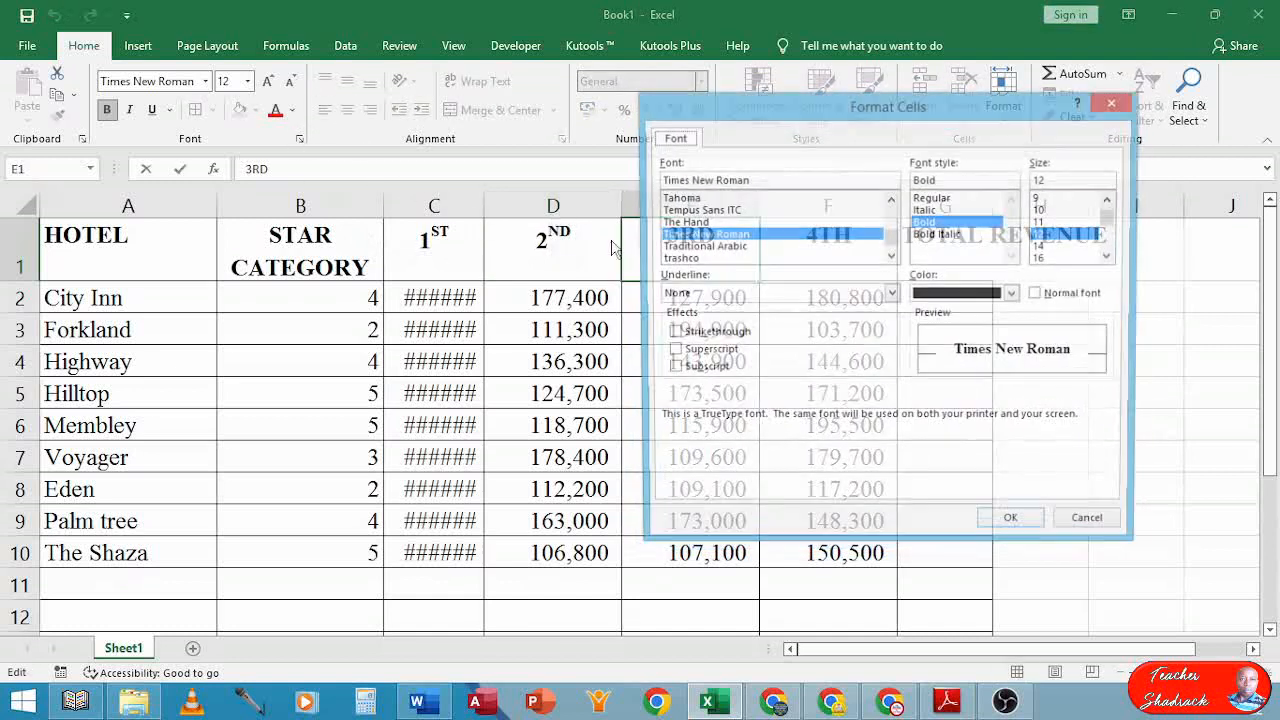
{"action": "left_click", "coordinate": [671, 353]}
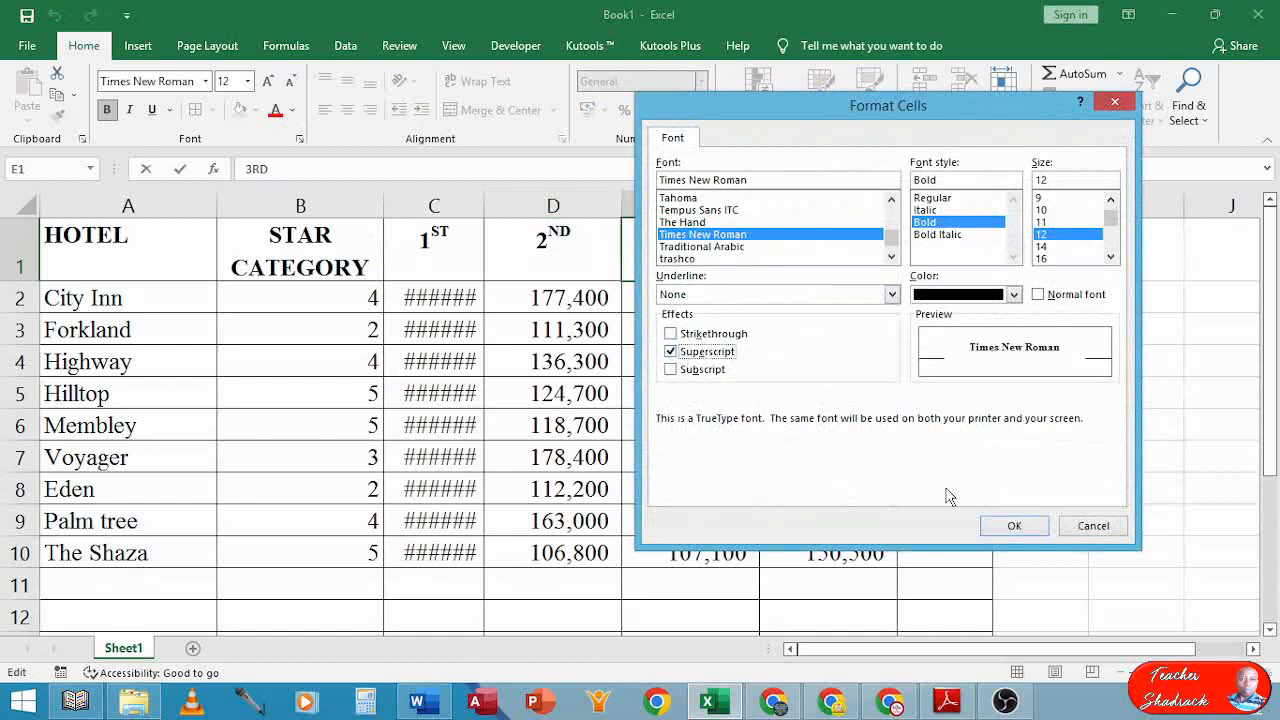
{"action": "left_click", "coordinate": [1014, 526]}
{"action": "double_click", "coordinate": [836, 240]}
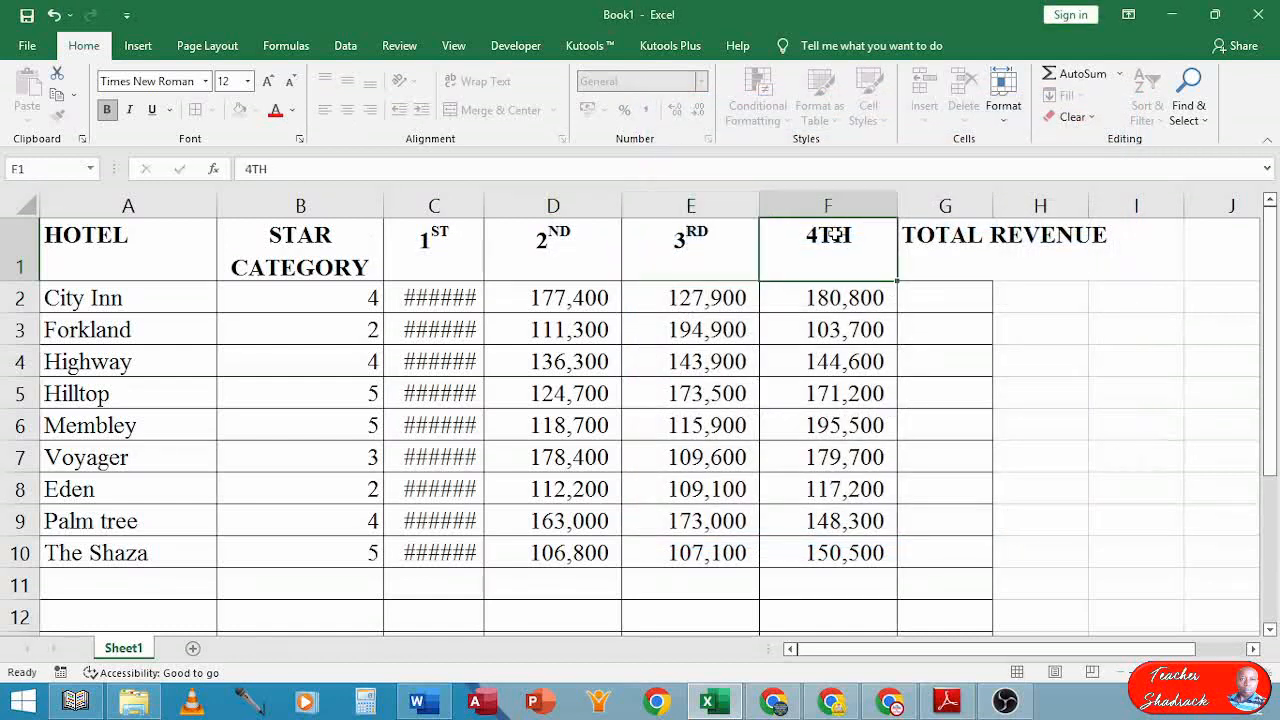
{"action": "left_click_drag", "start_coordinate": [820, 236], "coordinate": [849, 236]}
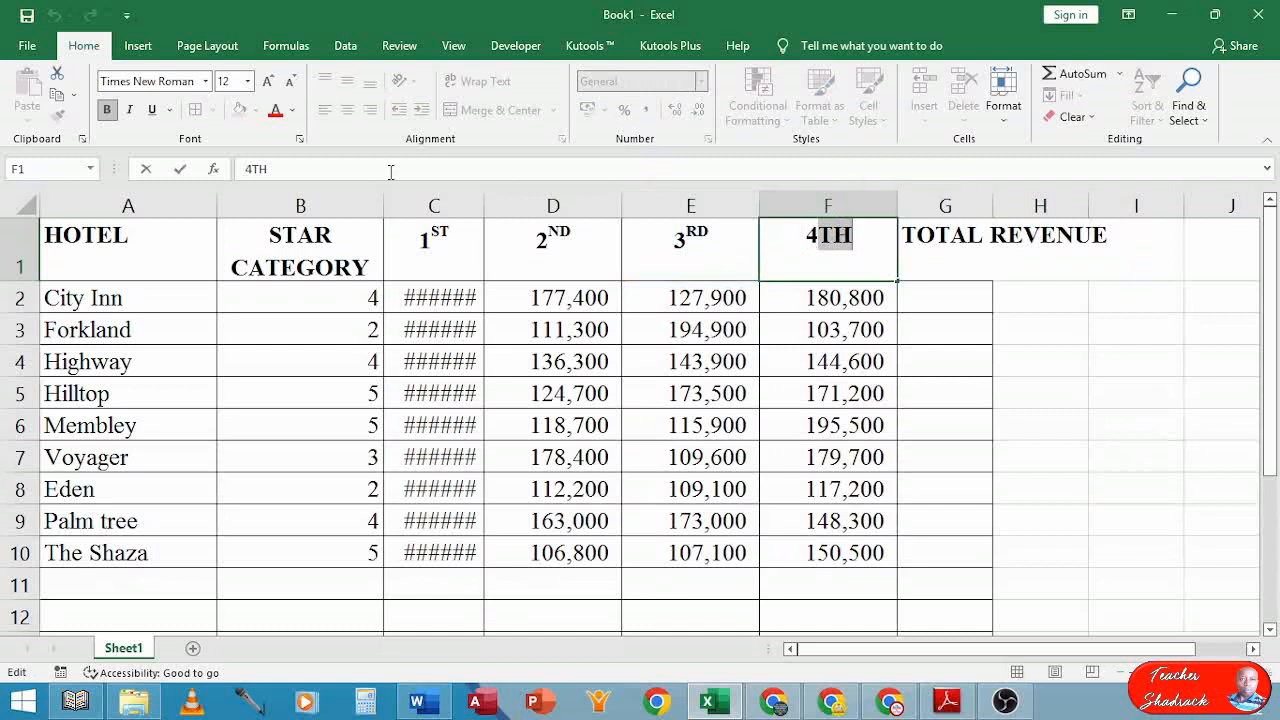
{"action": "left_click", "coordinate": [299, 138]}
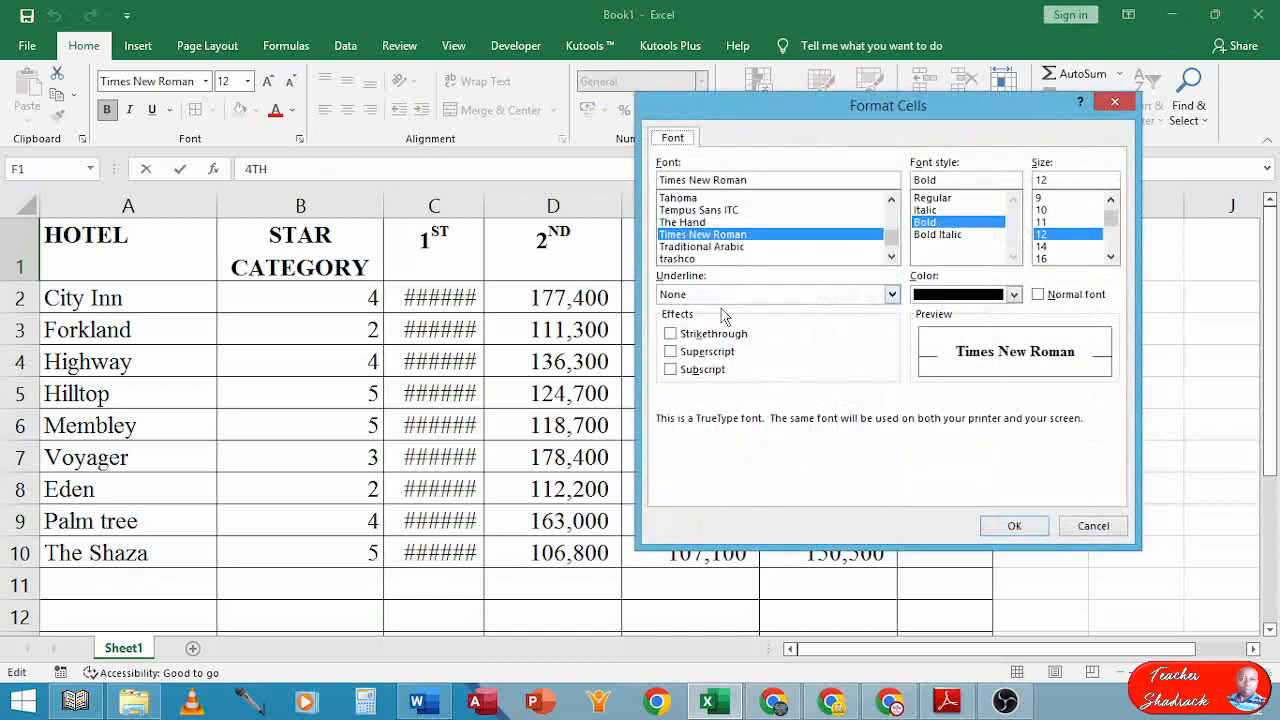
{"action": "left_click", "coordinate": [671, 352]}
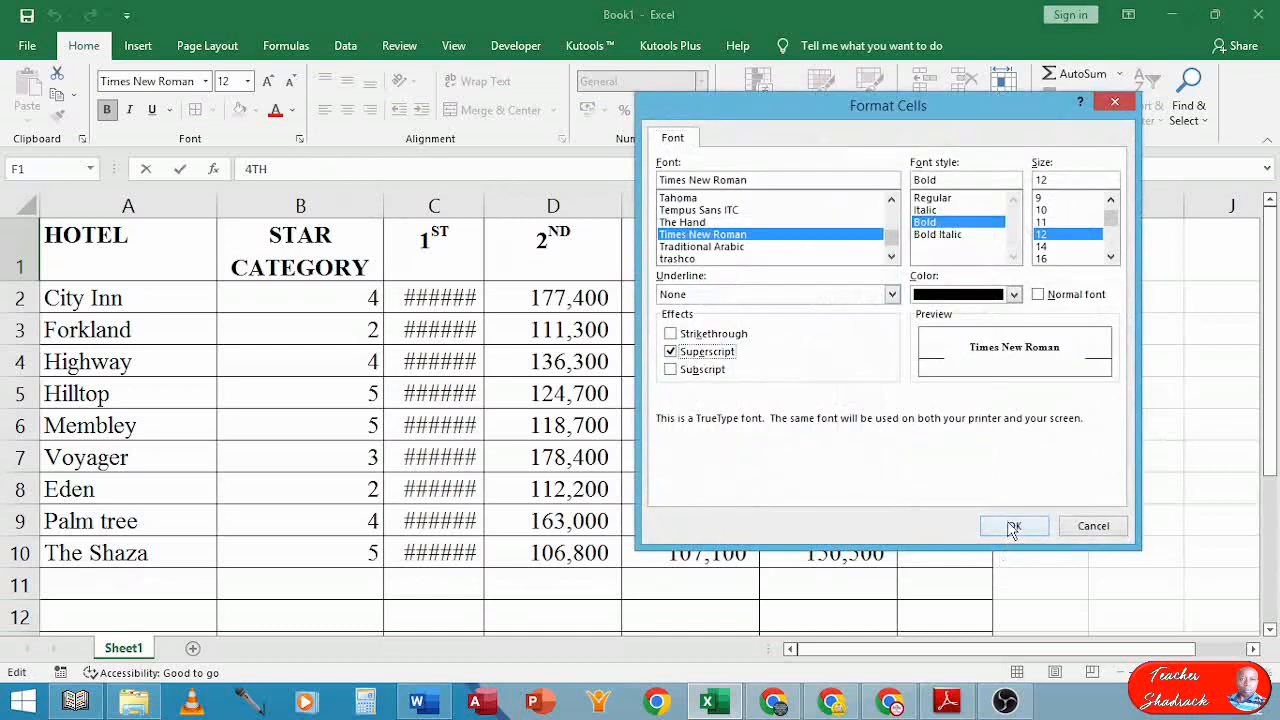
{"action": "left_click", "coordinate": [1012, 527]}
{"action": "left_click", "coordinate": [922, 322]}
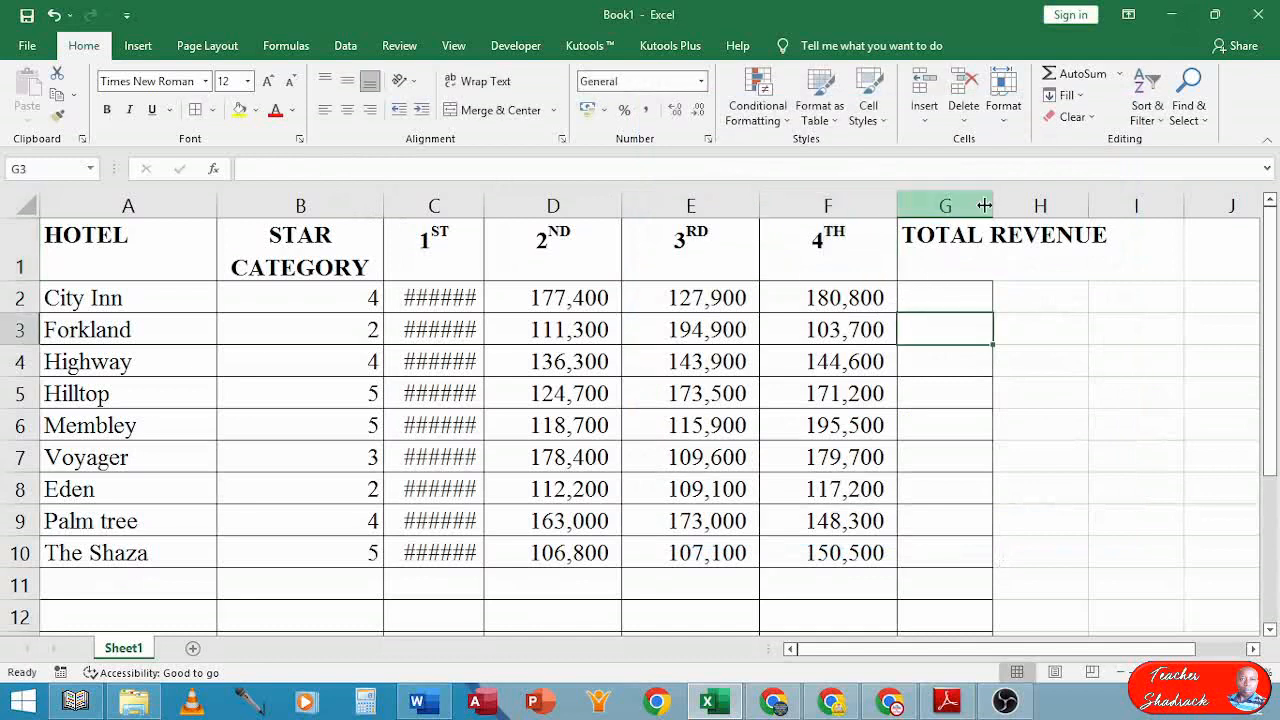
{"action": "left_click_drag", "start_coordinate": [995, 205], "coordinate": [1117, 205]}
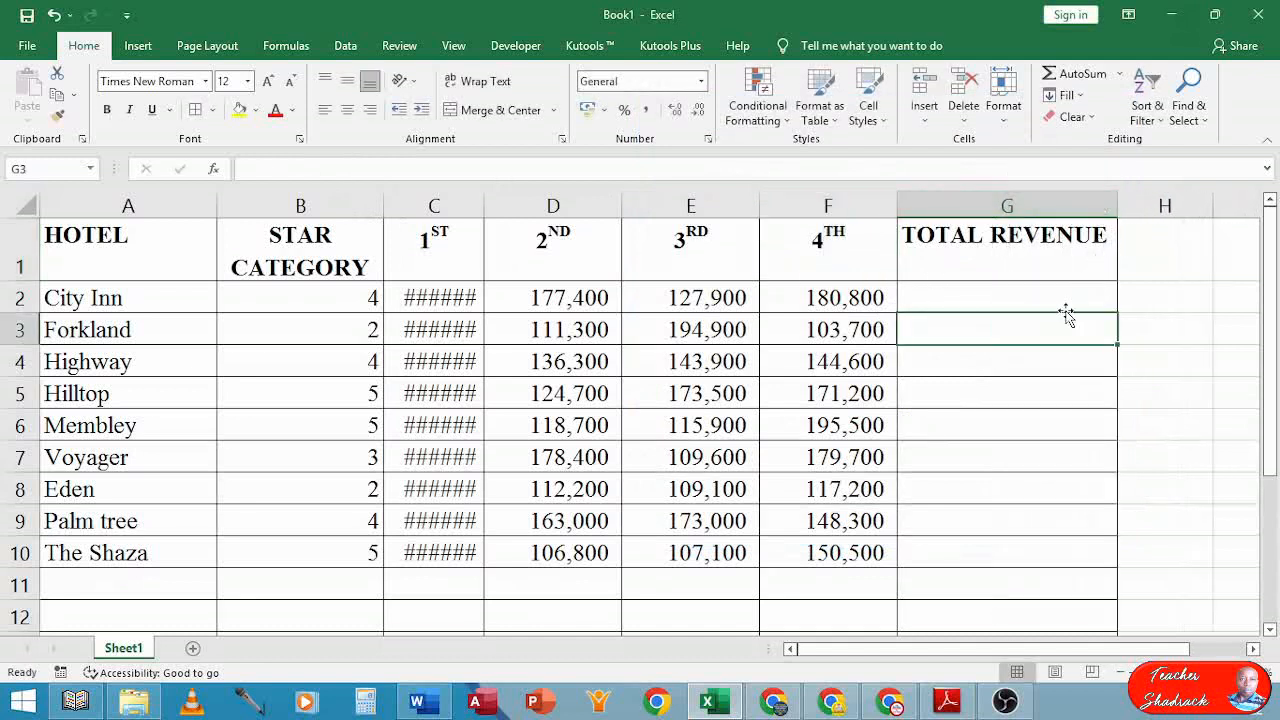
{"action": "left_click", "coordinate": [974, 257]}
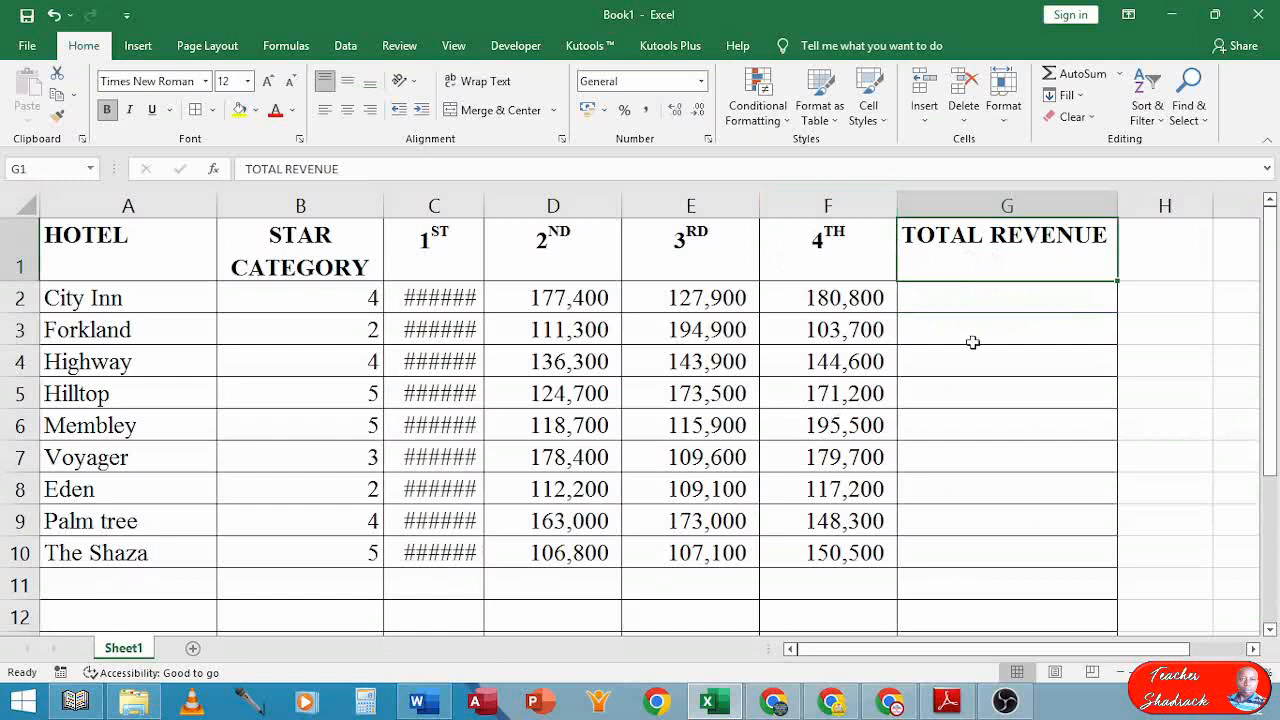
{"action": "double_click", "coordinate": [483, 201]}
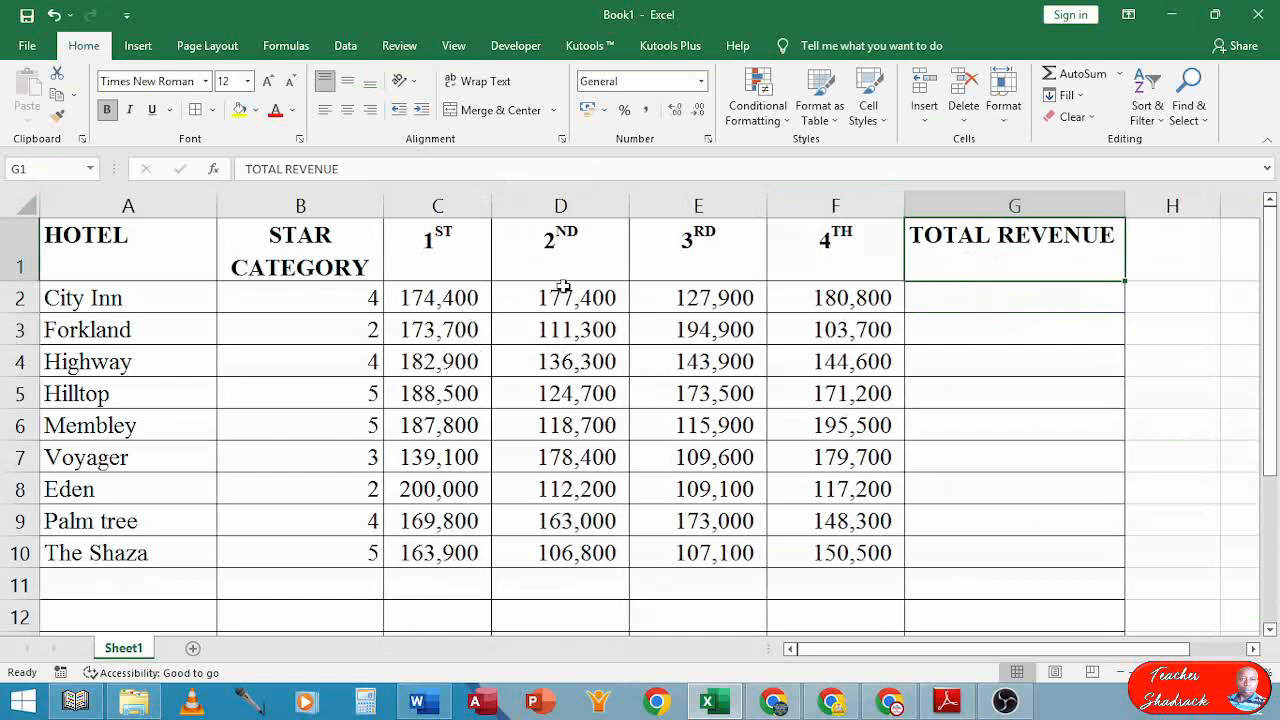
{"action": "double_click", "coordinate": [629, 203]}
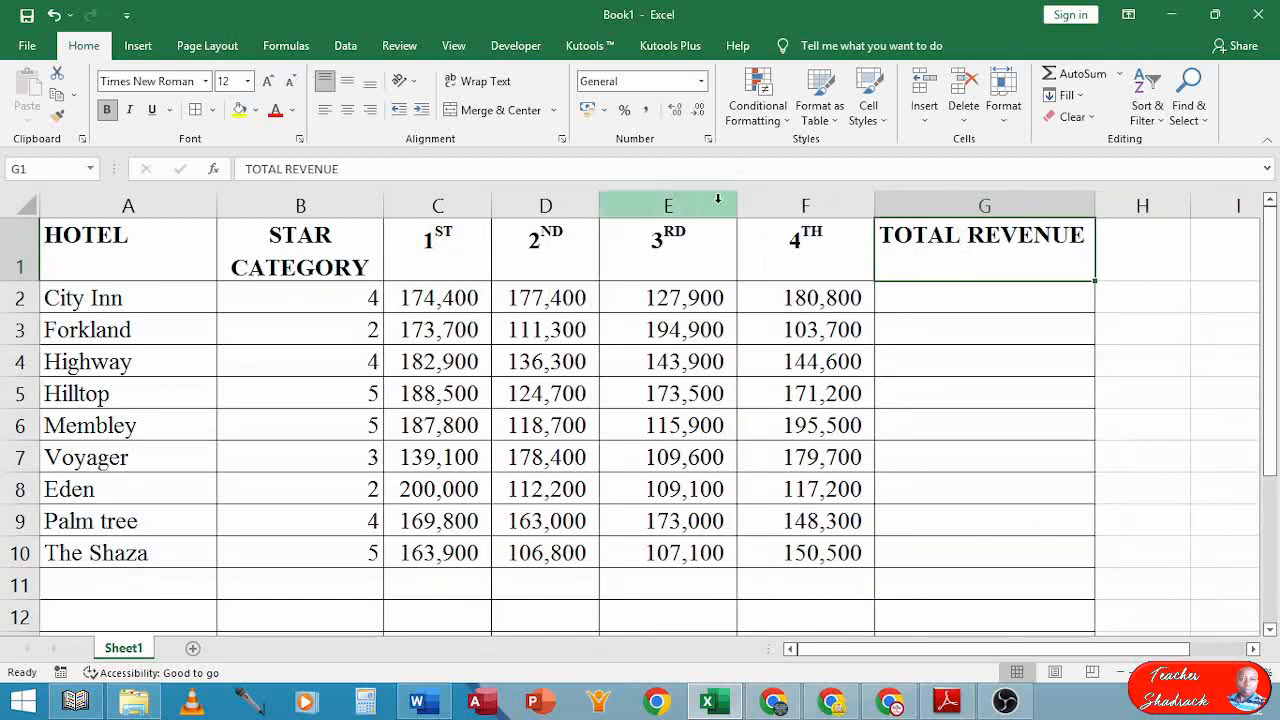
{"action": "double_click", "coordinate": [733, 199]}
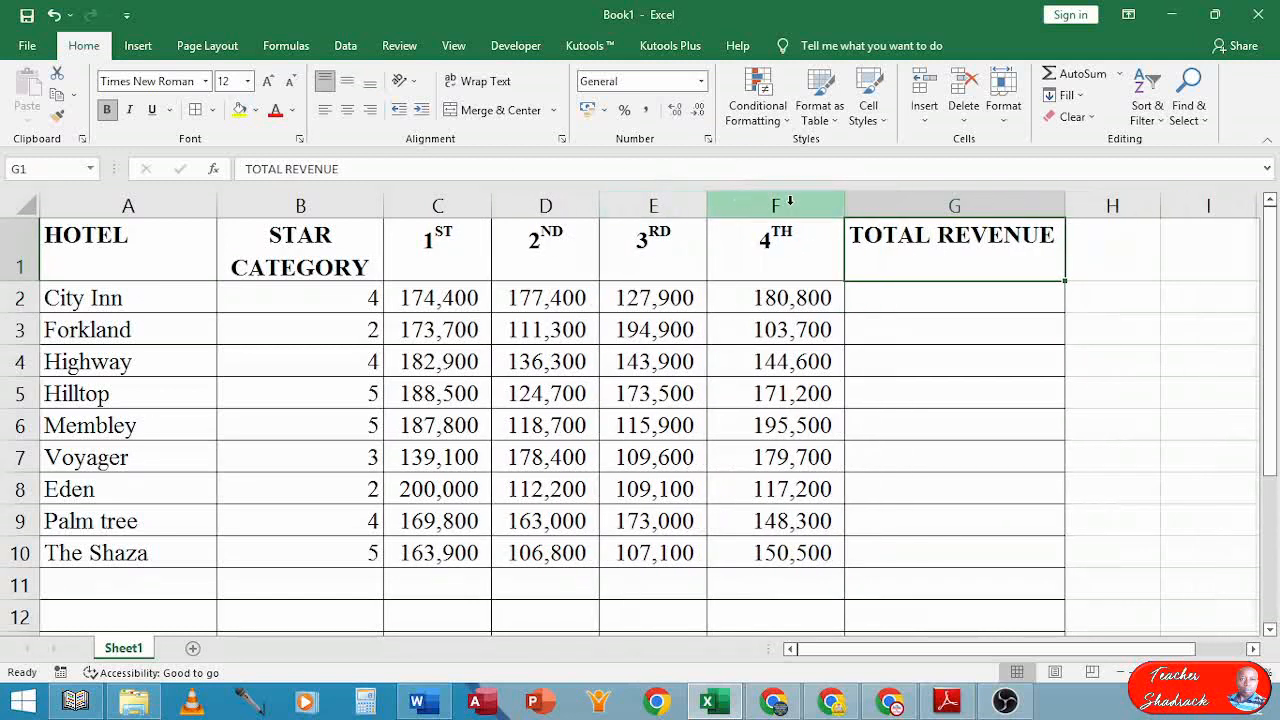
{"action": "double_click", "coordinate": [844, 198]}
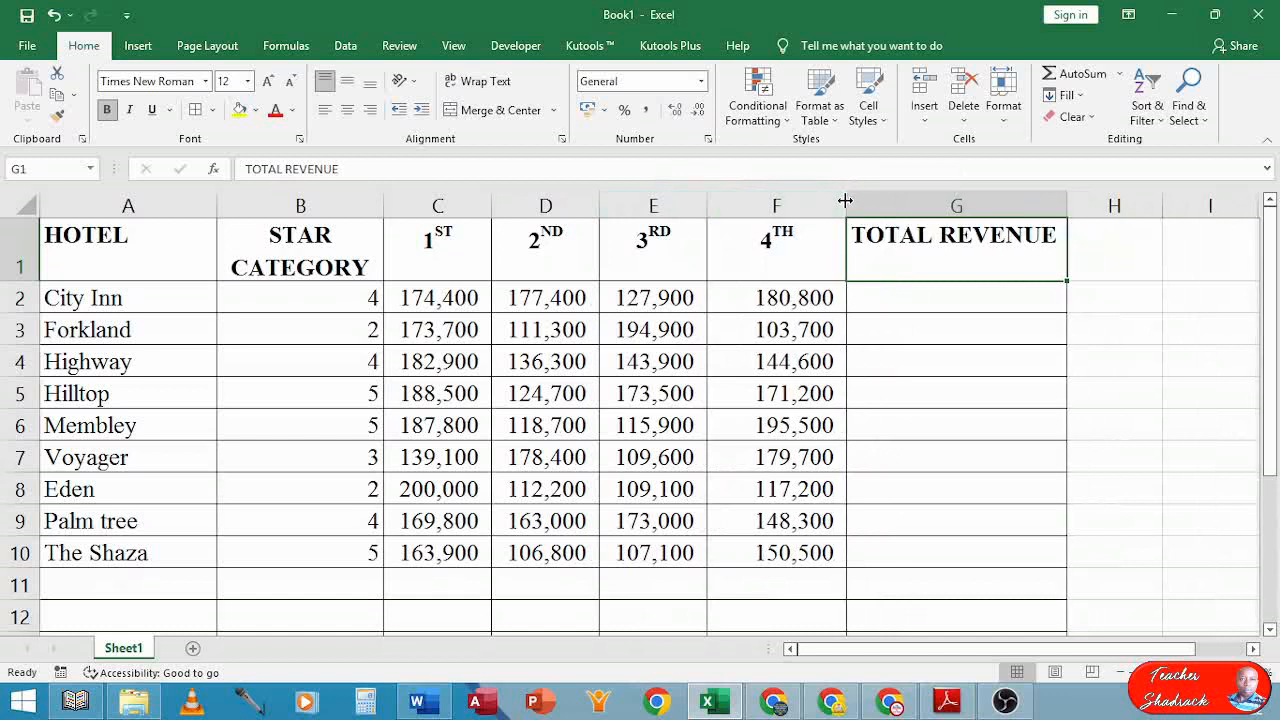
{"action": "double_click", "coordinate": [845, 201]}
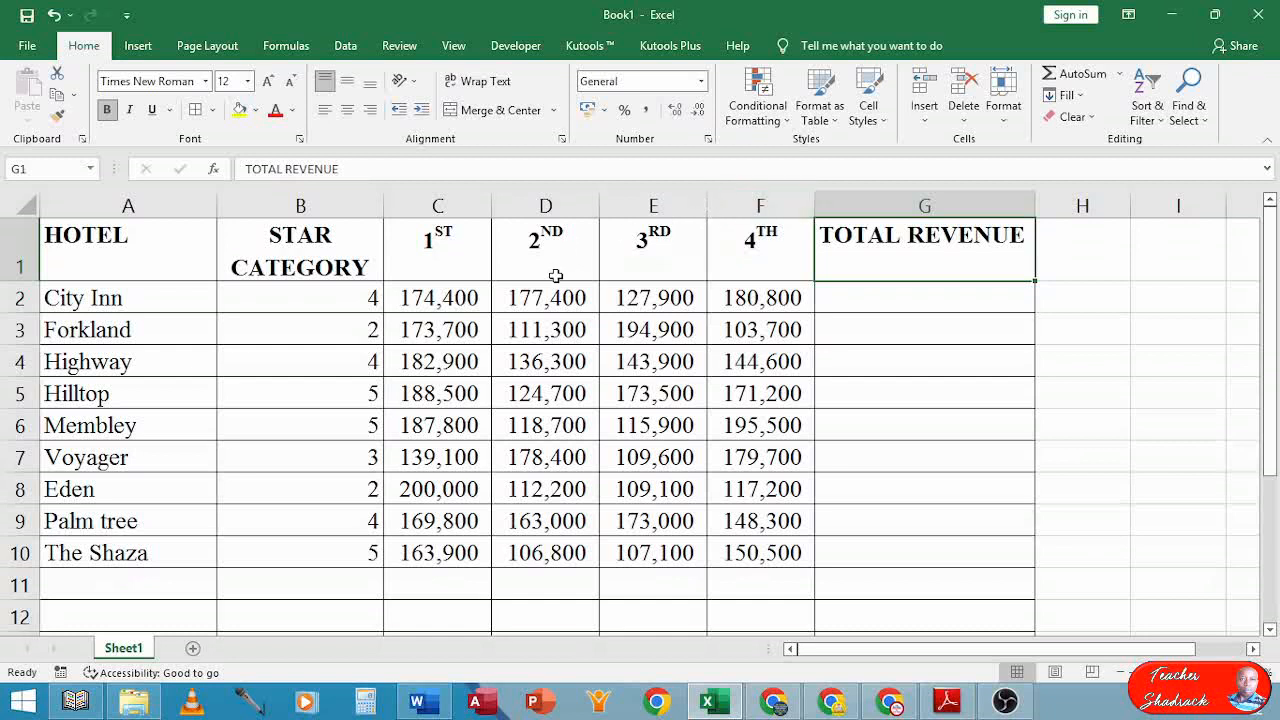
{"action": "left_click_drag", "start_coordinate": [706, 202], "coordinate": [760, 202]}
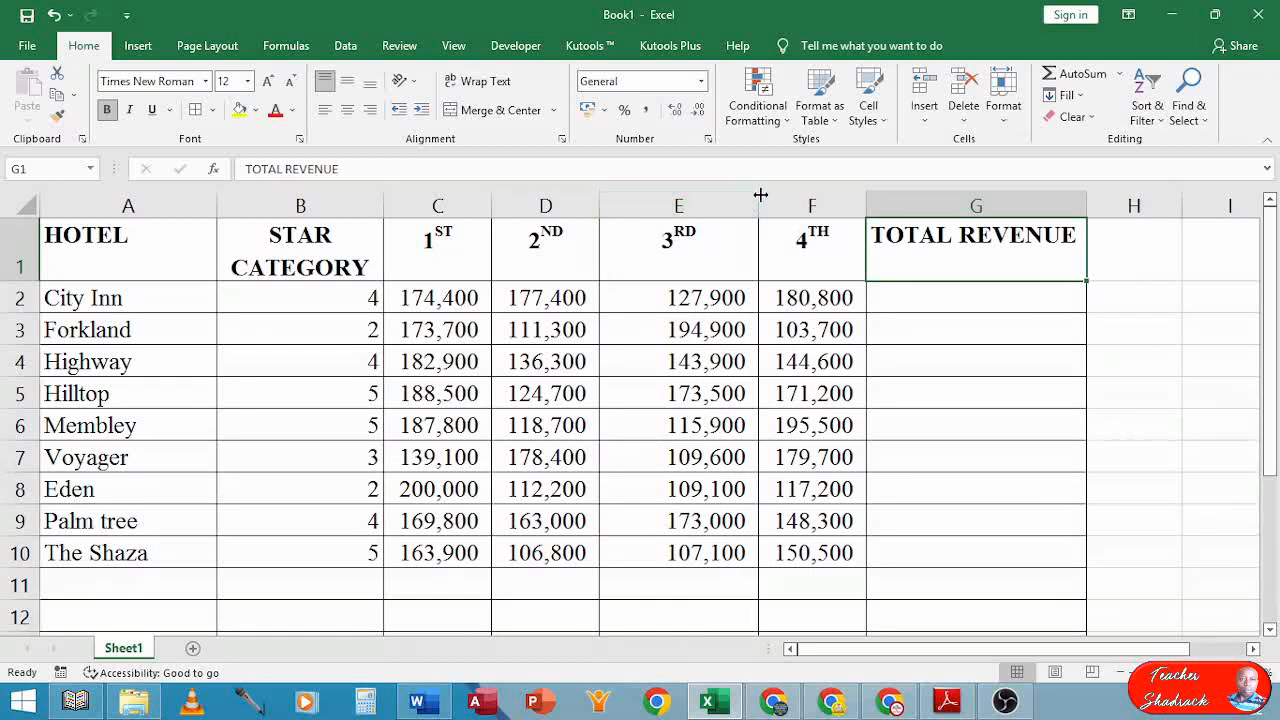
{"action": "left_click_drag", "start_coordinate": [760, 203], "coordinate": [708, 205]}
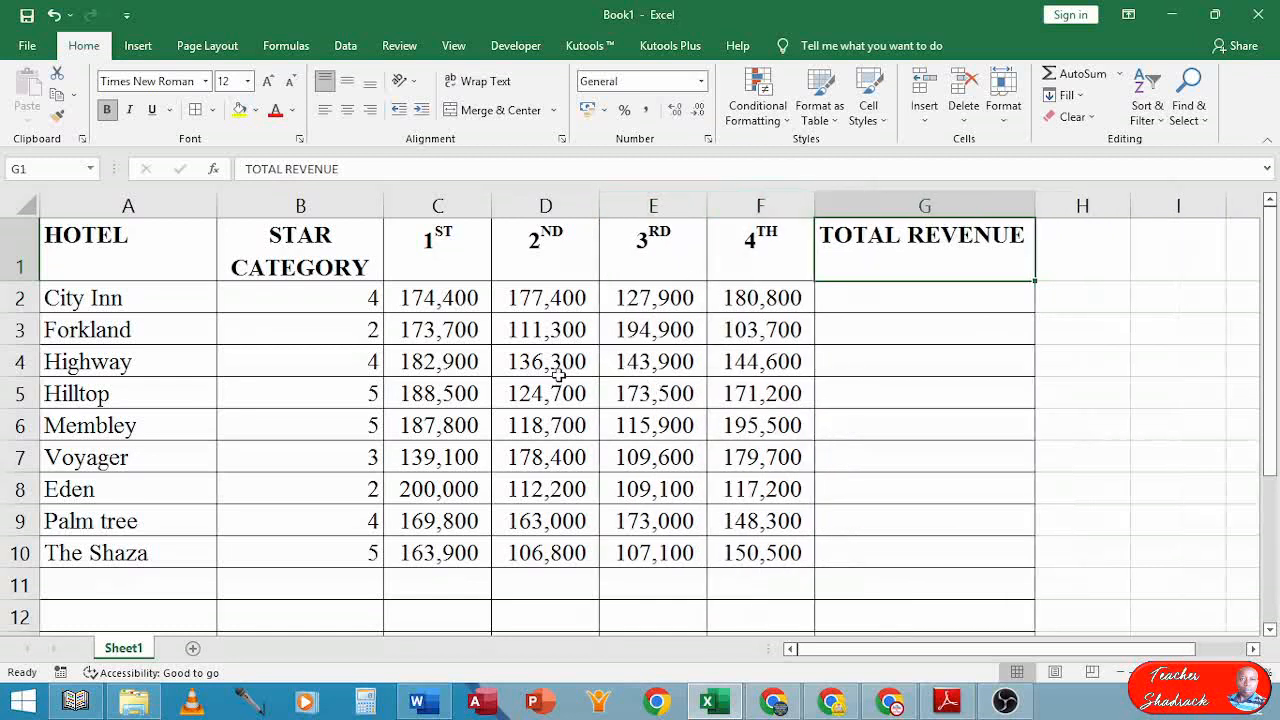
Bold and italicize only the word Percentage in A16, leaving 30% in regular type
{"action": "scroll", "coordinate": [538, 373], "scroll_direction": "down", "scroll_amount": 3}
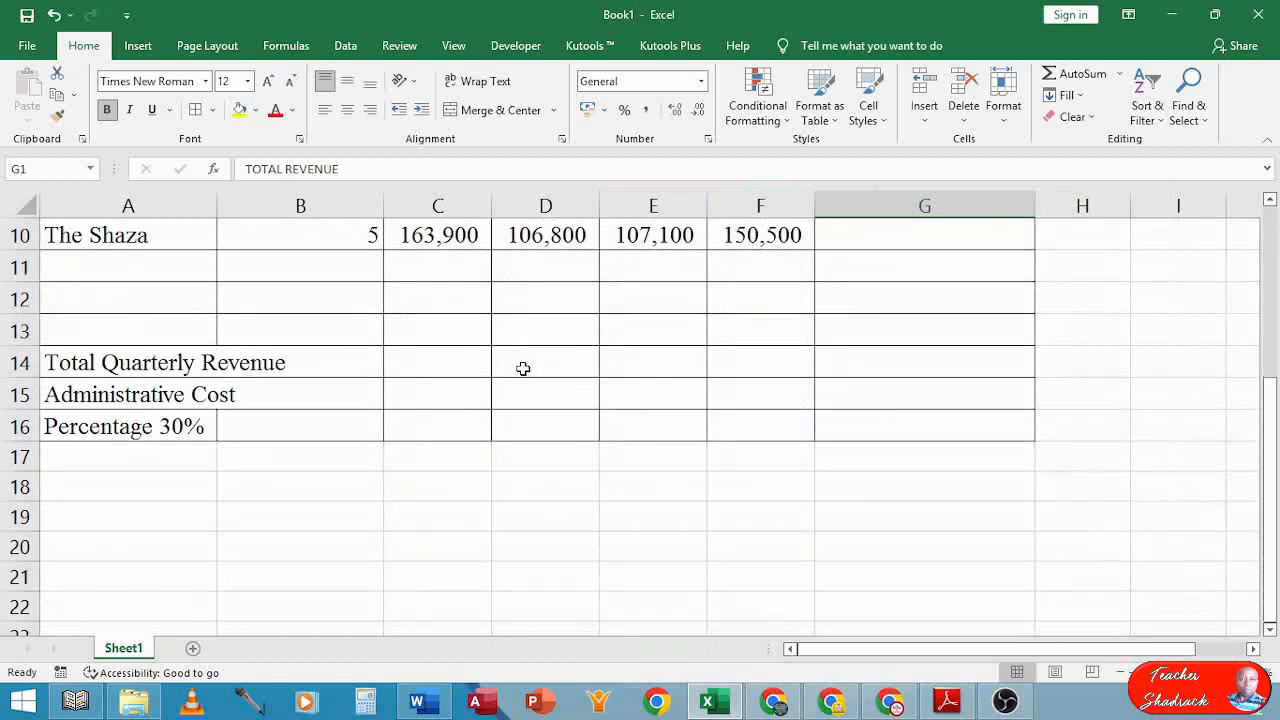
{"action": "left_click", "coordinate": [90, 428]}
{"action": "double_click", "coordinate": [90, 428]}
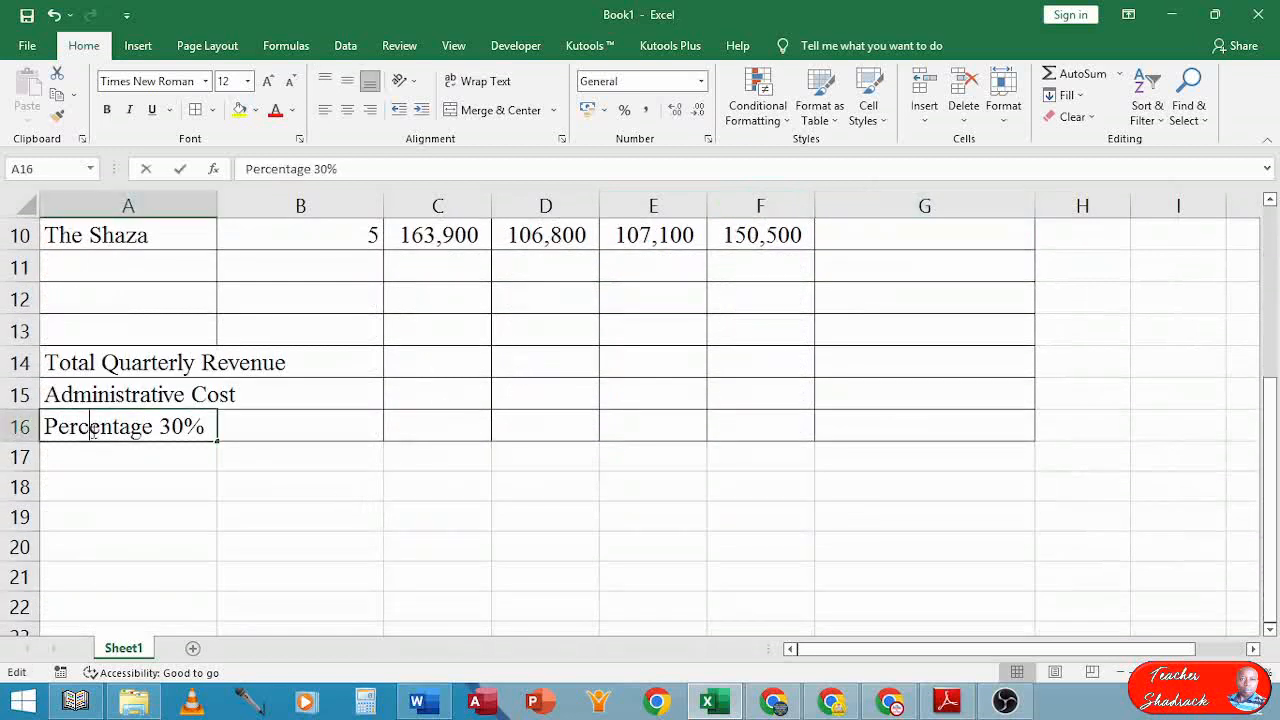
{"action": "left_click_drag", "start_coordinate": [157, 428], "coordinate": [16, 428]}
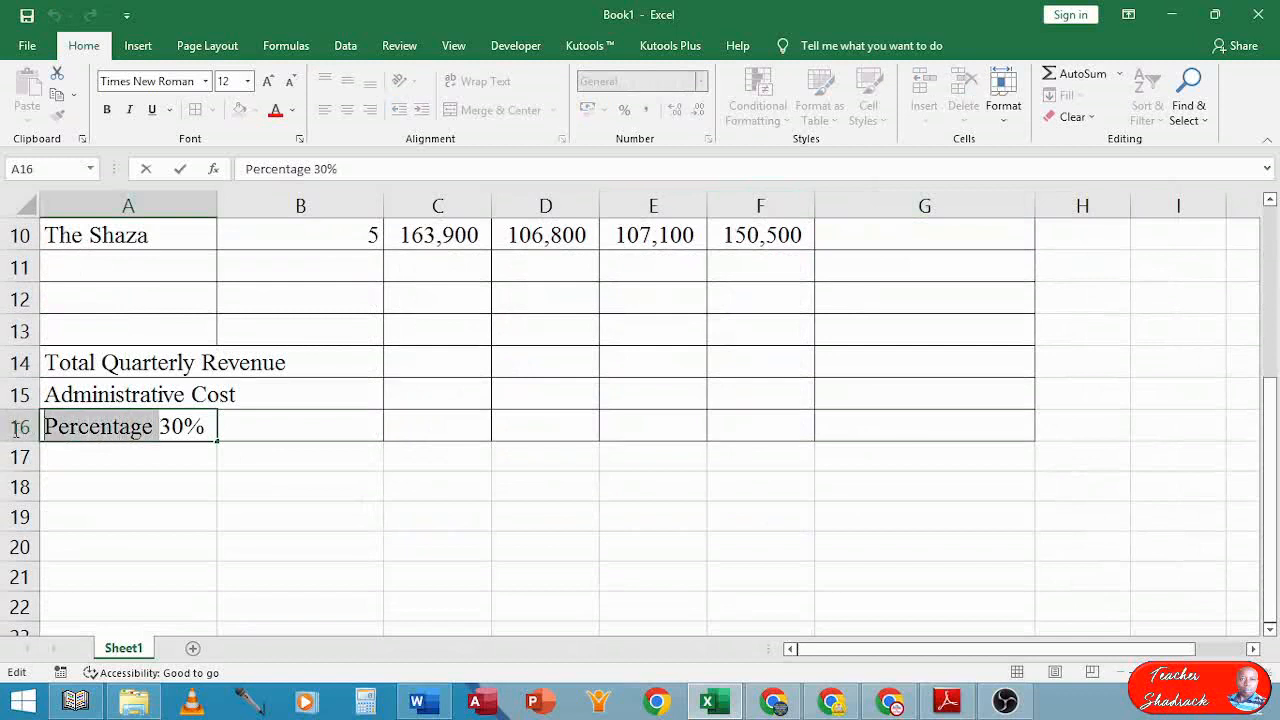
{"action": "left_click", "coordinate": [107, 109]}
{"action": "left_click", "coordinate": [130, 109]}
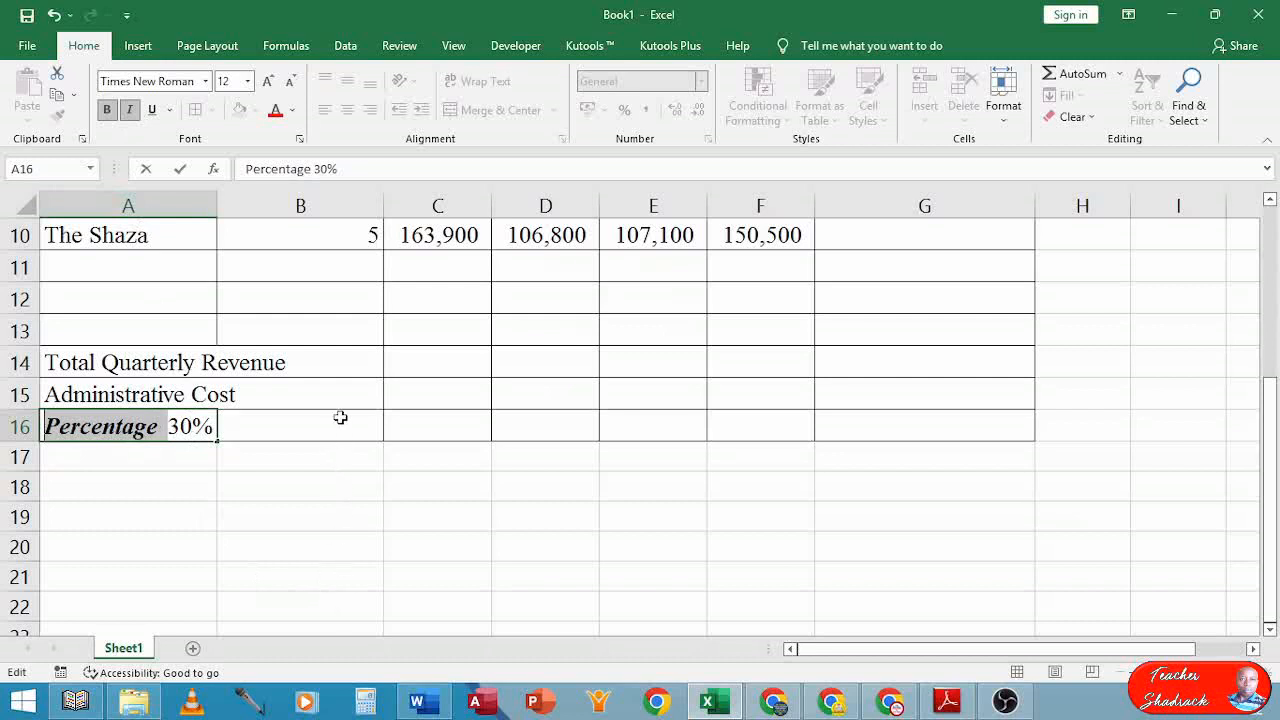
{"action": "left_click", "coordinate": [352, 363]}
{"action": "scroll", "coordinate": [460, 355], "scroll_direction": "up", "scroll_amount": 2}
{"action": "scroll", "coordinate": [463, 355], "scroll_direction": "up", "scroll_amount": 1}
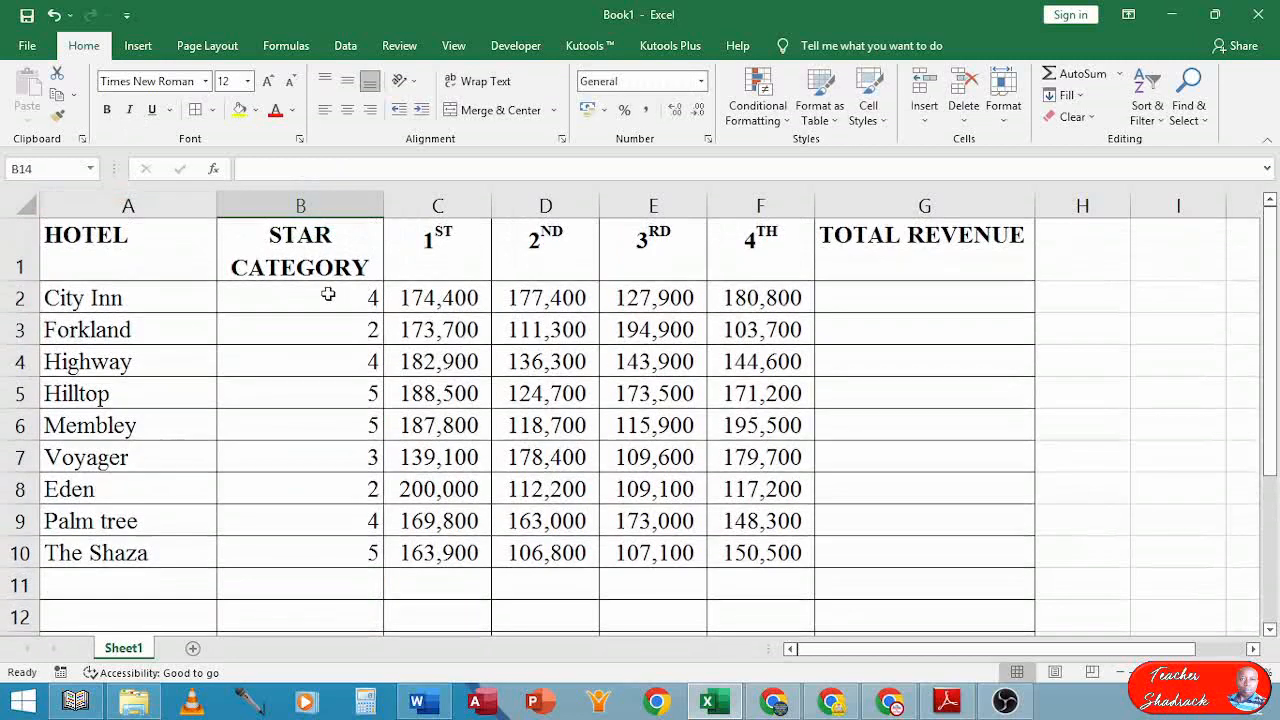
Center the star category ratings in B2:B10 and bring the exam paper PDF back up
{"action": "left_click_drag", "start_coordinate": [329, 295], "coordinate": [331, 552]}
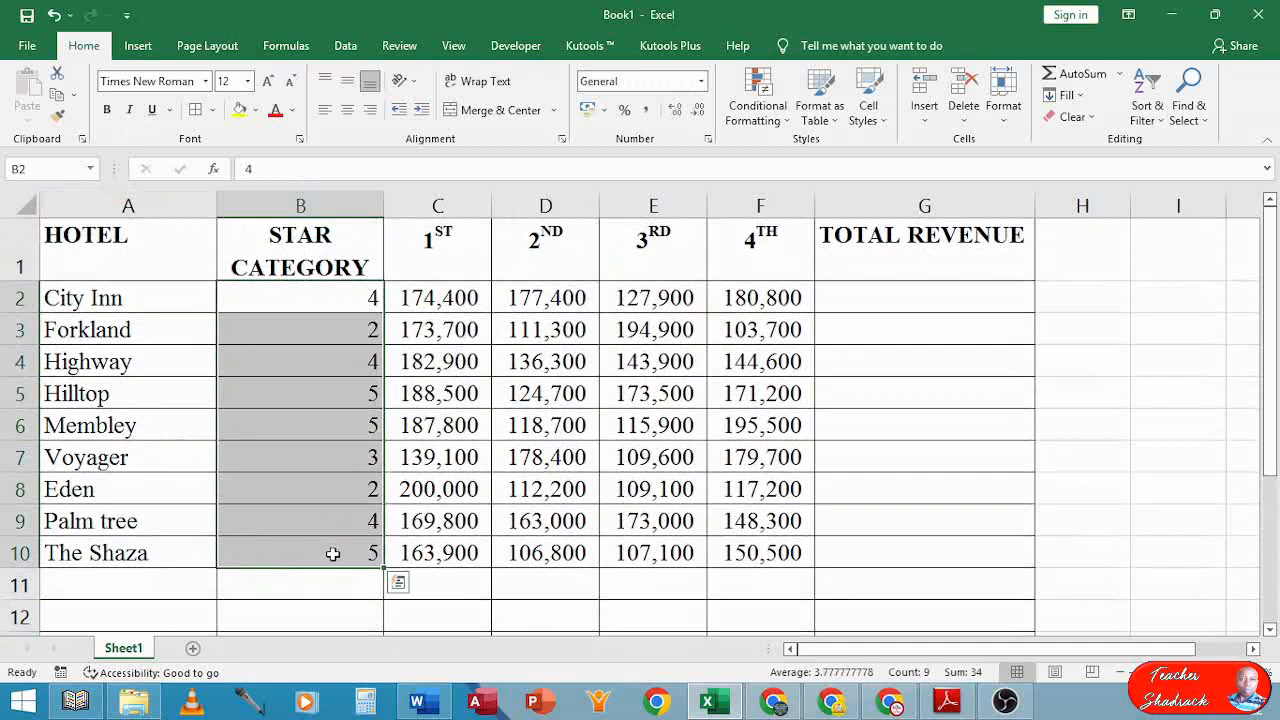
{"action": "left_click", "coordinate": [347, 110]}
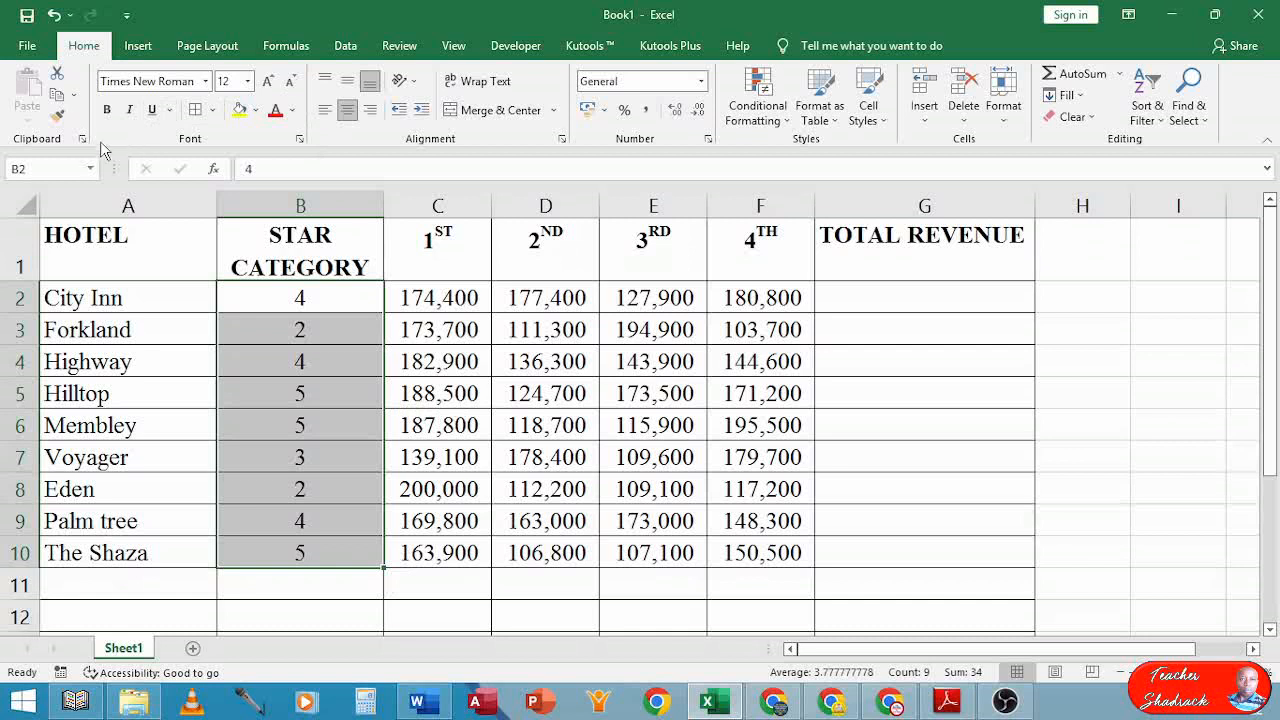
{"action": "left_click", "coordinate": [950, 708]}
{"action": "left_click", "coordinate": [607, 10]}
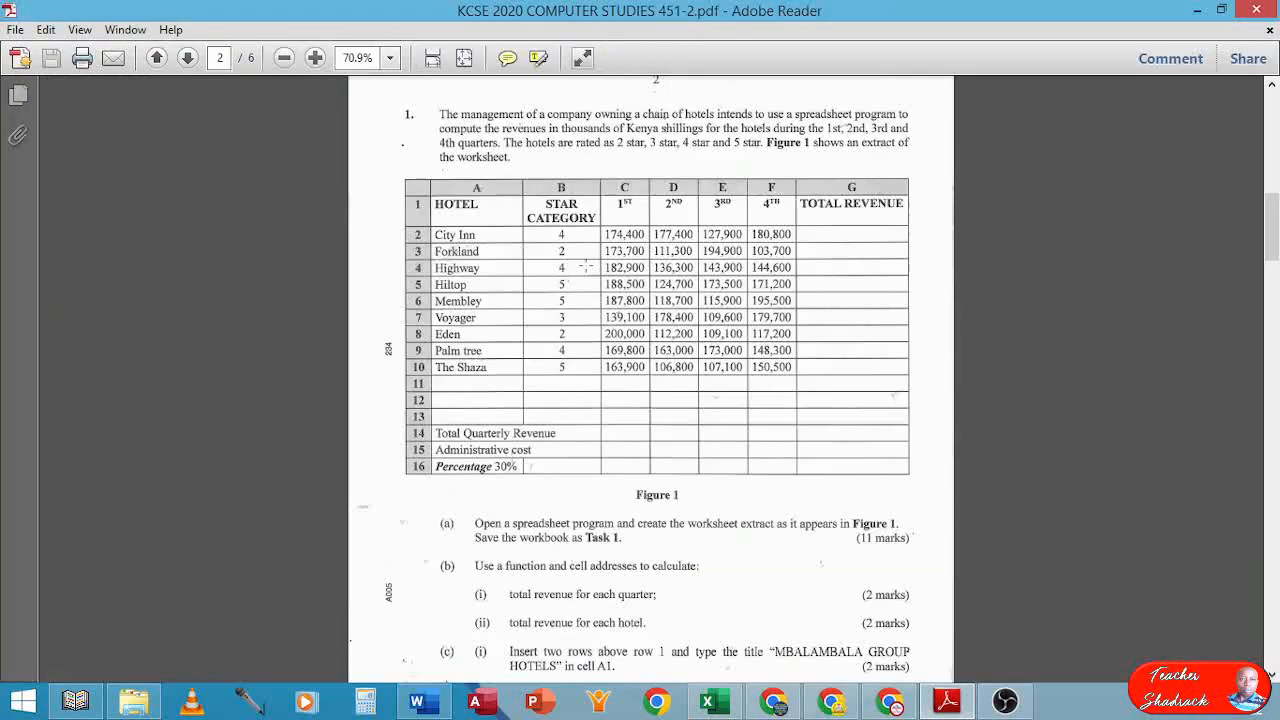
{"action": "left_click", "coordinate": [503, 513]}
{"action": "scroll", "coordinate": [532, 523], "scroll_direction": "down", "scroll_amount": 3}
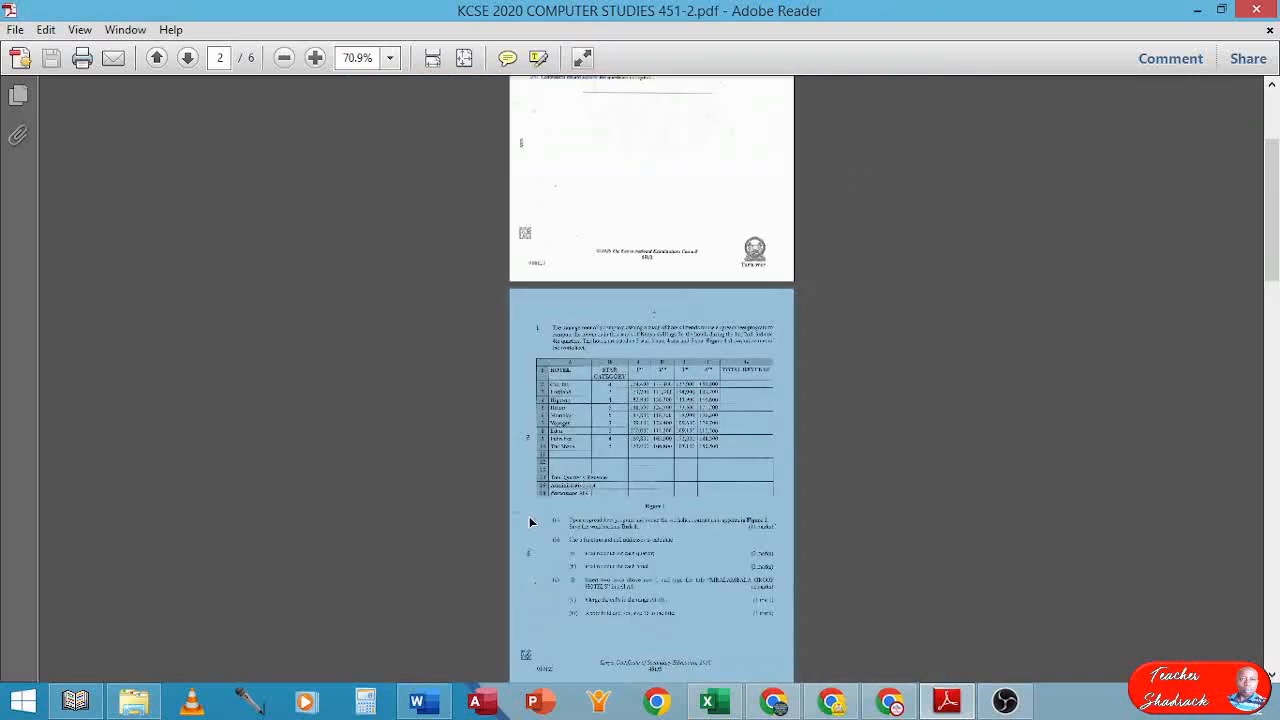
{"action": "scroll", "coordinate": [533, 521], "scroll_direction": "up", "scroll_amount": 6}
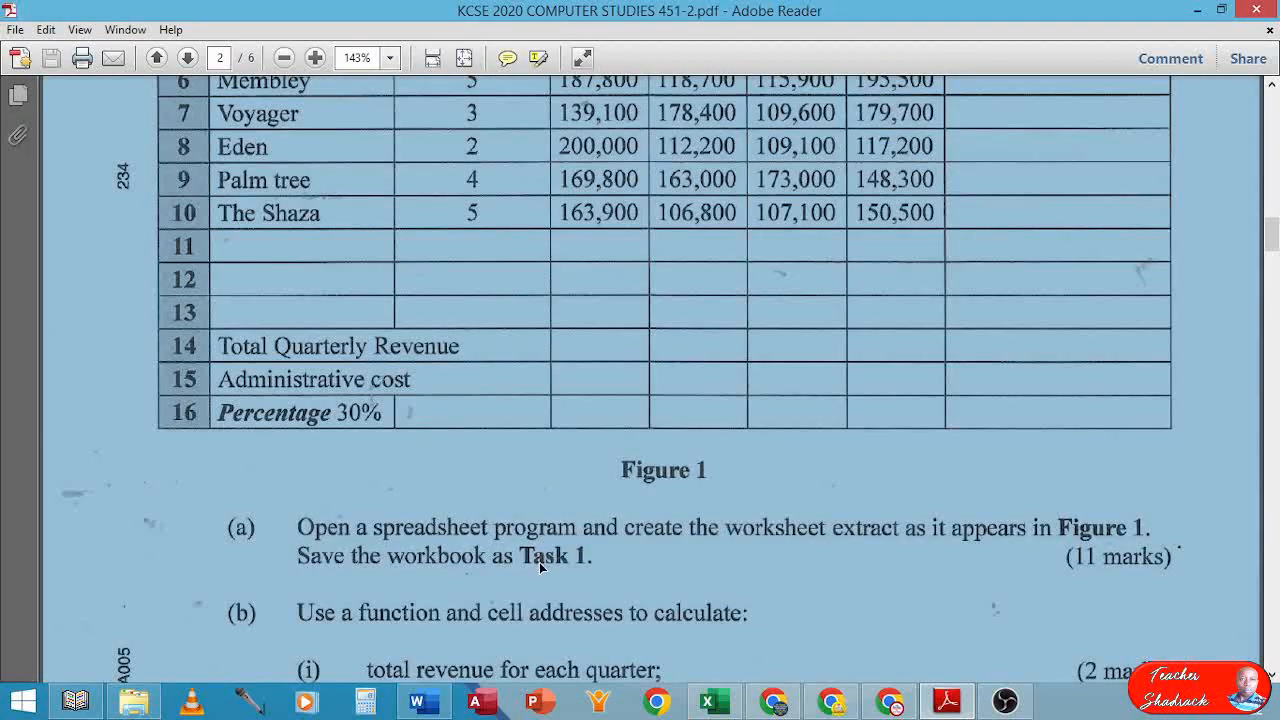
{"action": "left_click", "coordinate": [540, 567]}
{"action": "scroll", "coordinate": [545, 570], "scroll_direction": "down", "scroll_amount": 4}
{"action": "scroll", "coordinate": [588, 588], "scroll_direction": "down", "scroll_amount": 2}
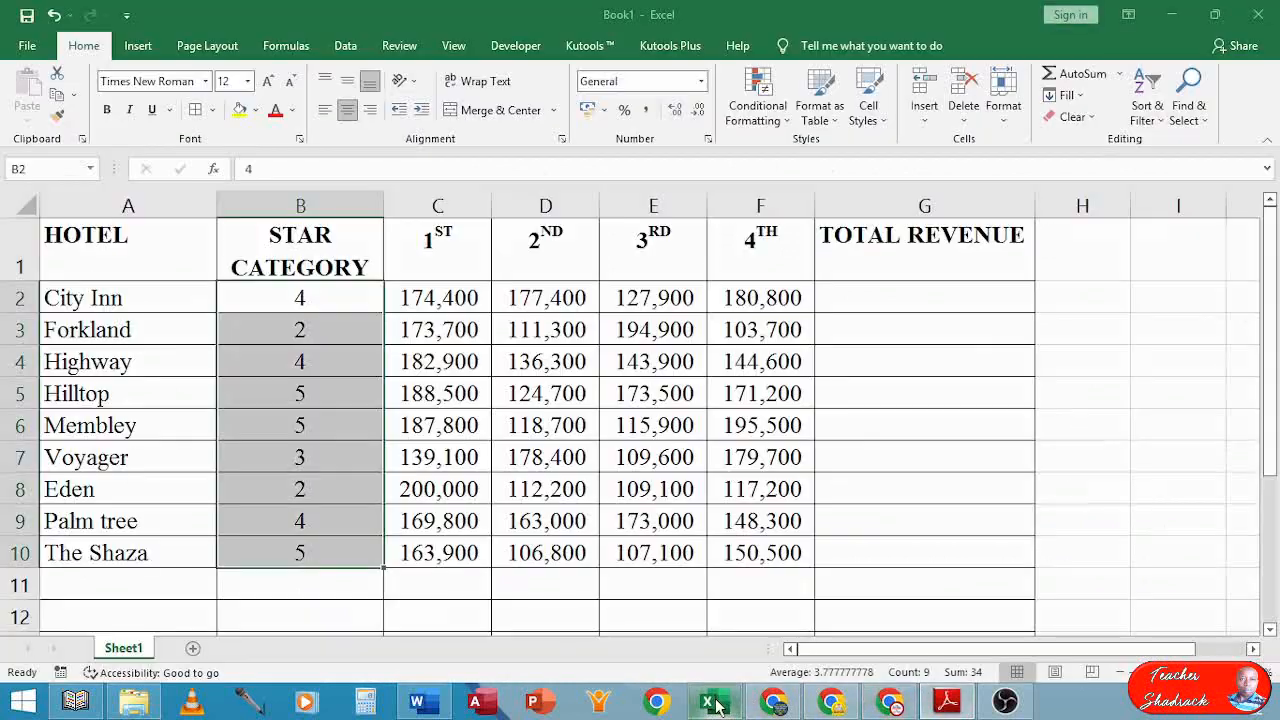
{"action": "left_click", "coordinate": [708, 702]}
{"action": "left_click", "coordinate": [248, 332]}
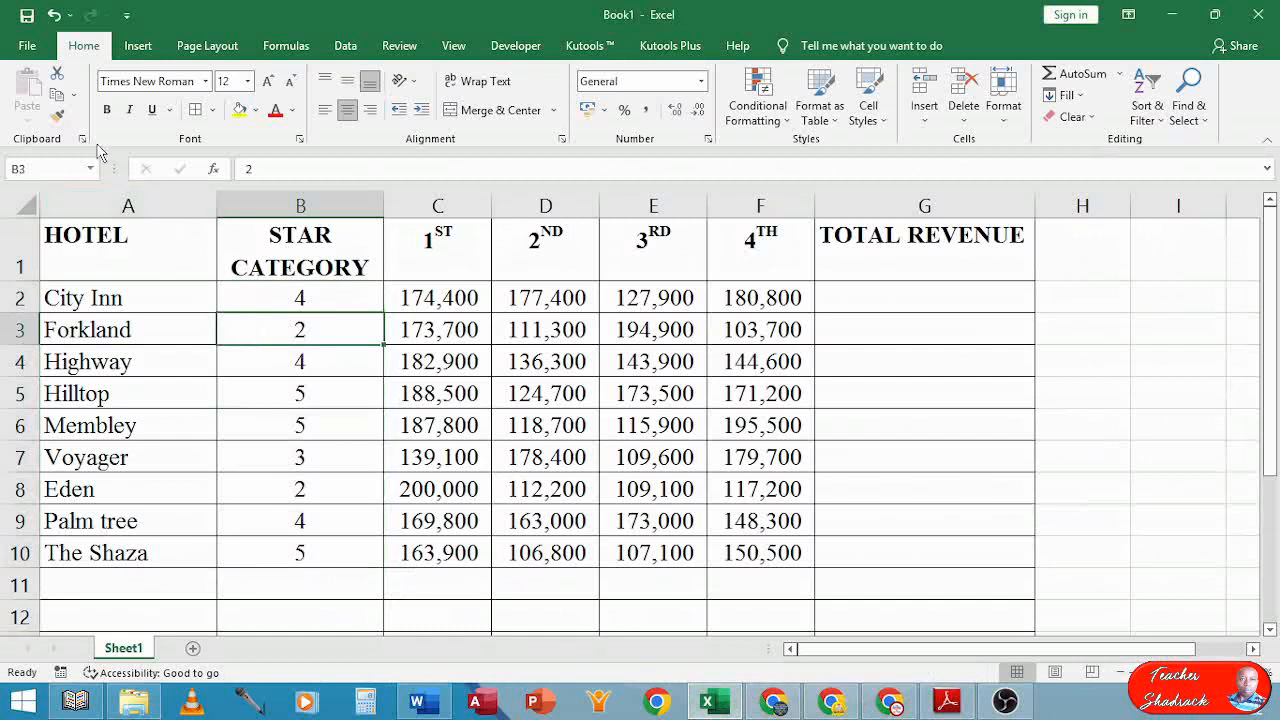
Start Save As and browse to the Desktop as the save location
{"action": "left_click", "coordinate": [27, 17]}
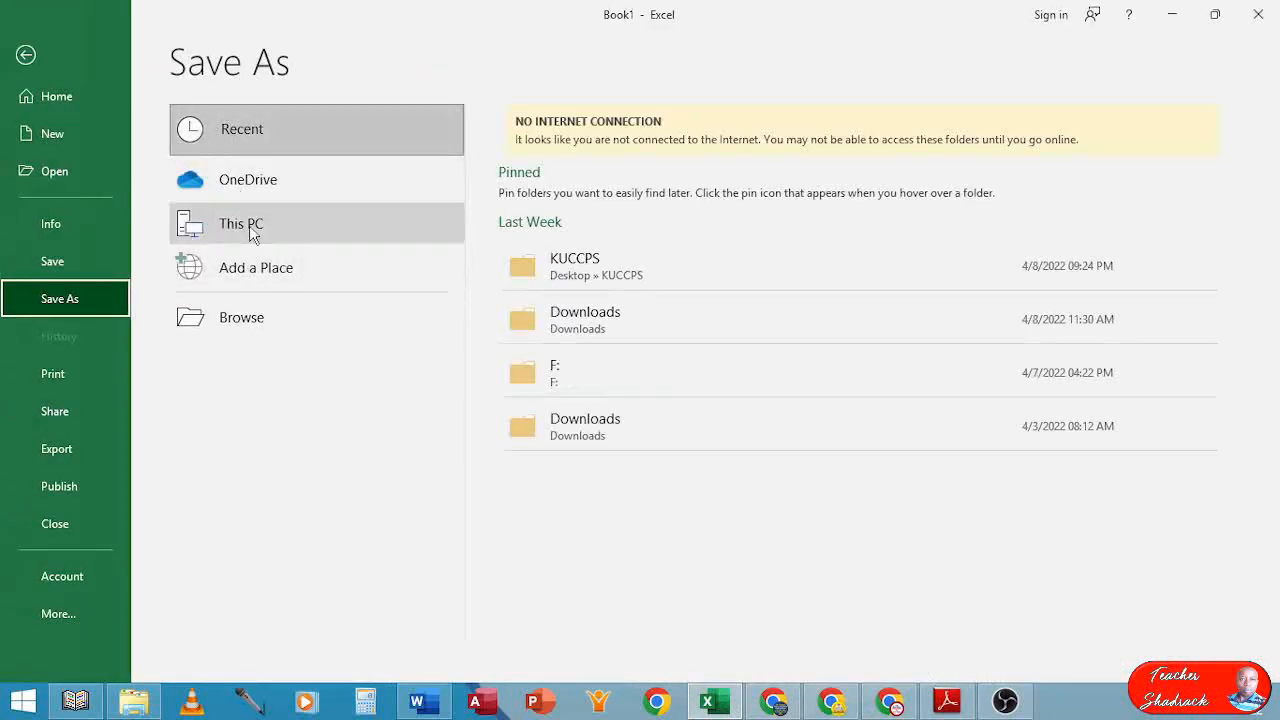
{"action": "left_click", "coordinate": [243, 322]}
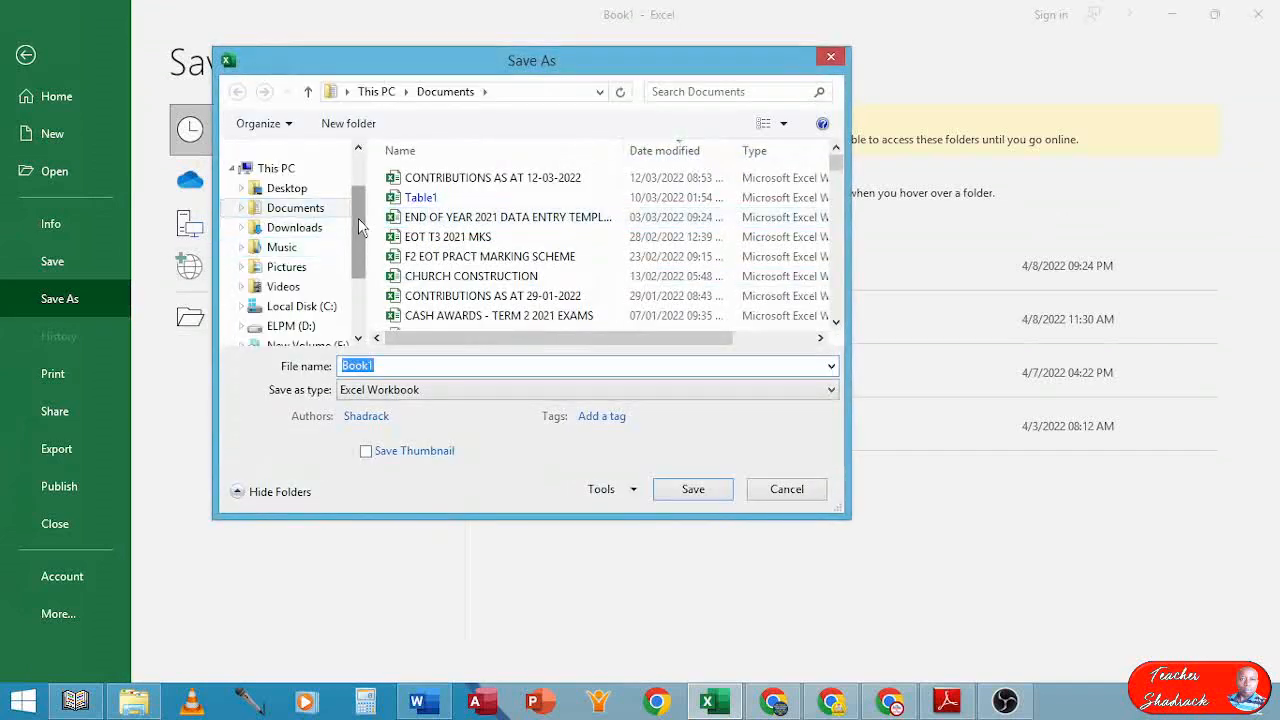
{"action": "mouse_move", "coordinate": [358, 218]}
{"action": "left_mouse_down"}
{"action": "mouse_move", "coordinate": [360, 229]}
{"action": "mouse_move", "coordinate": [360, 218]}
{"action": "left_mouse_up"}
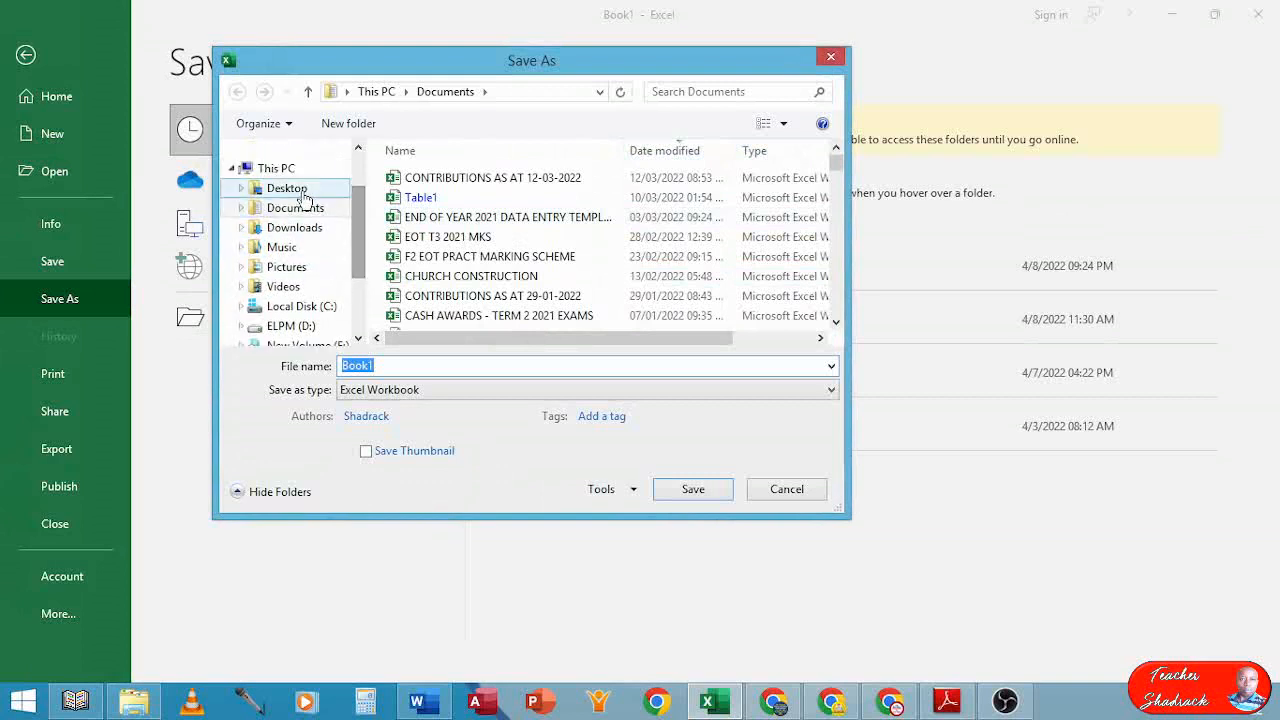
{"action": "left_click", "coordinate": [300, 190]}
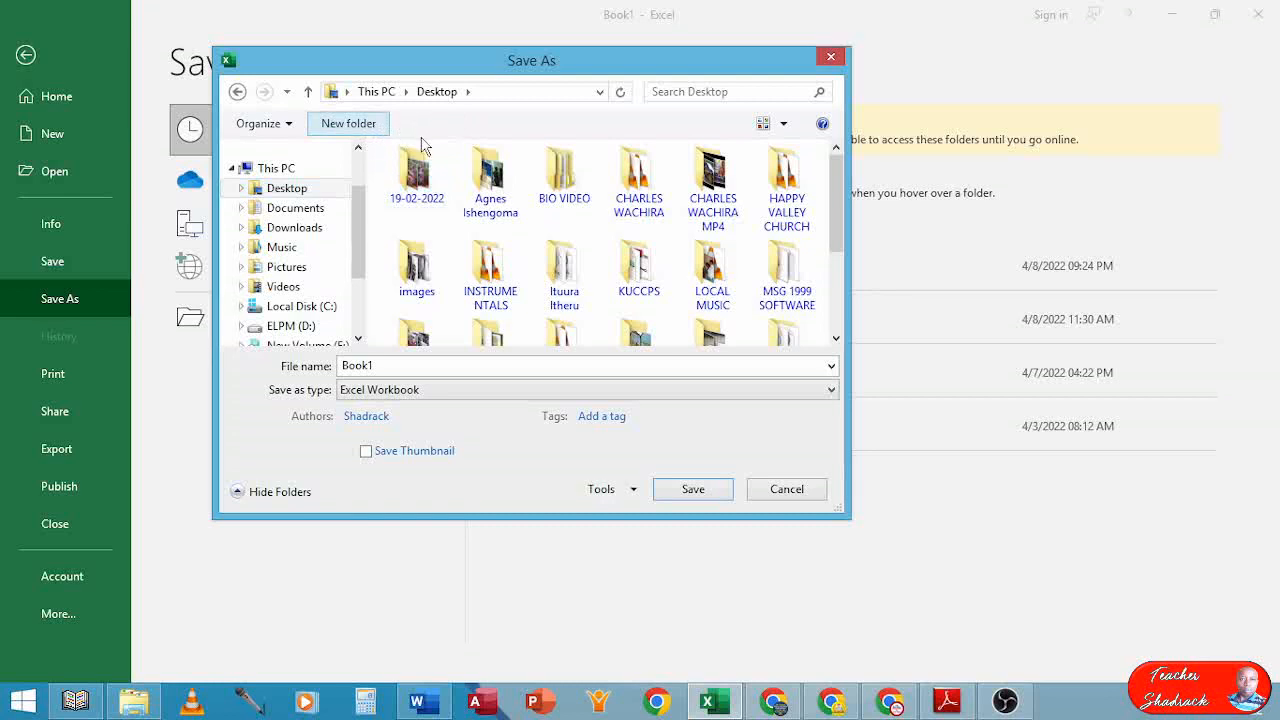
Create a Desktop folder named with the candidate number, open it, and begin the file name 'Task'
{"action": "left_click", "coordinate": [352, 125]}
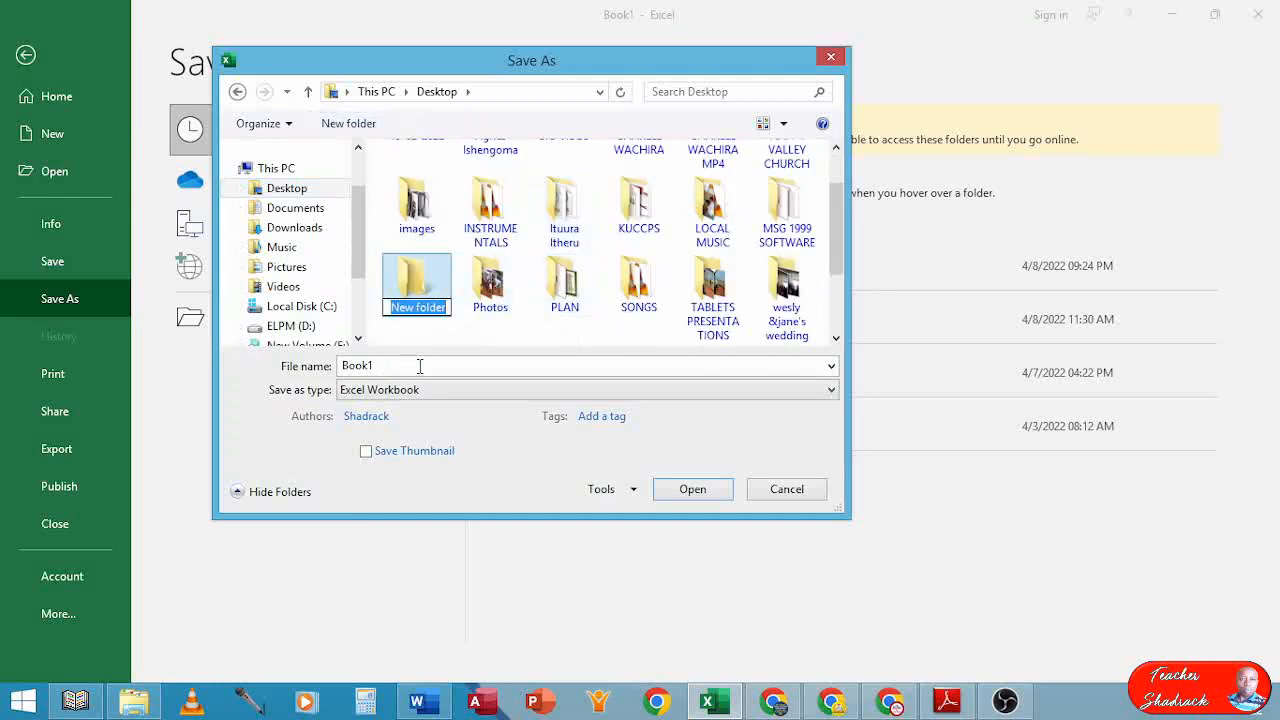
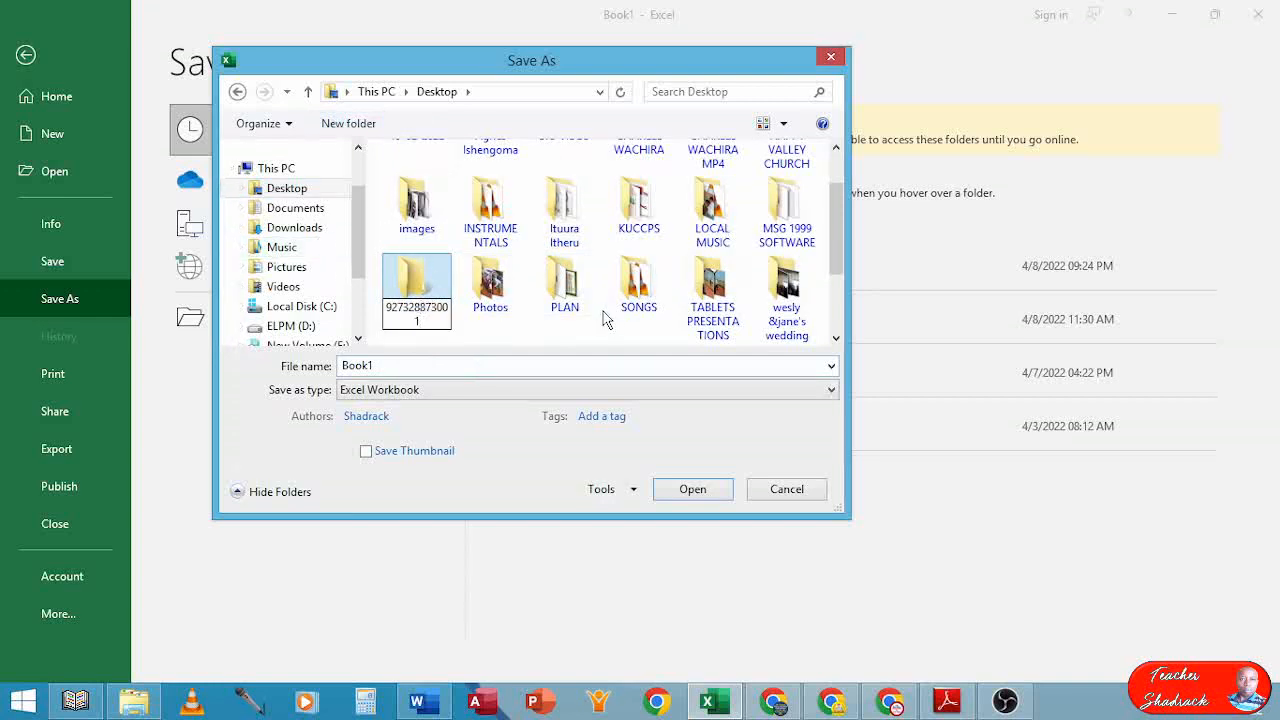
{"action": "key", "text": "BackSpace"}
{"action": "double_click", "coordinate": [426, 287]}
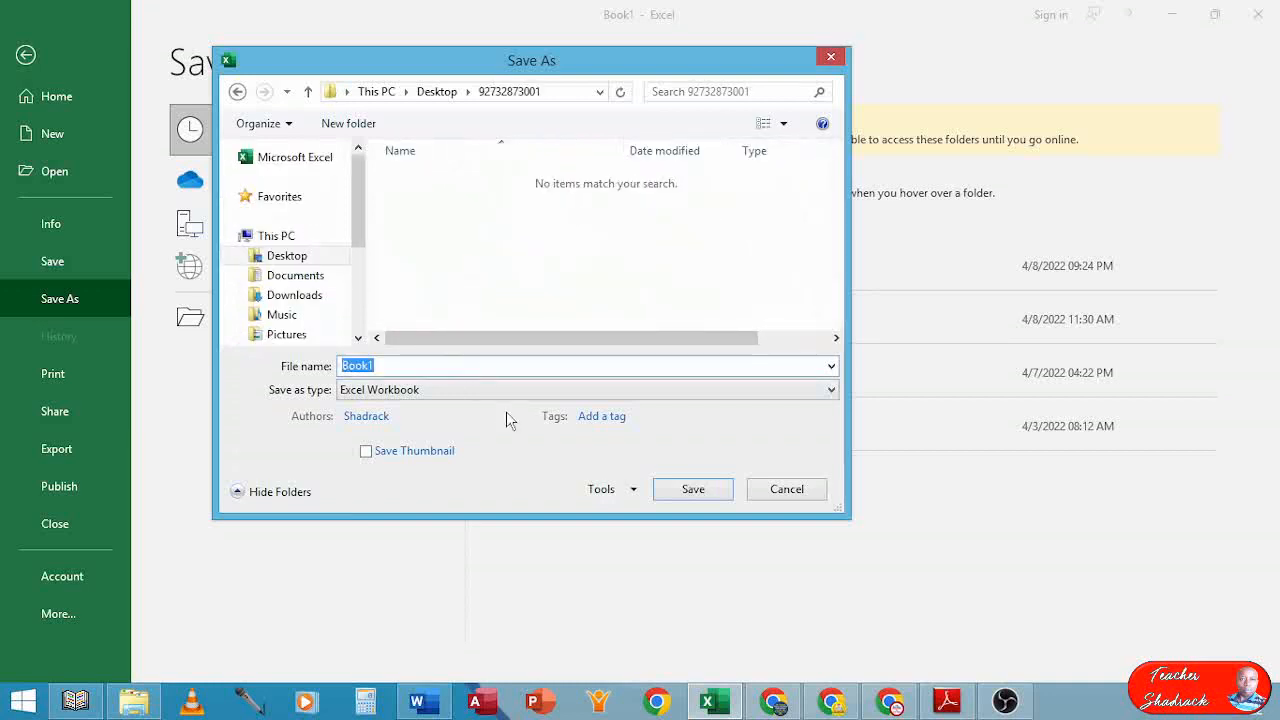
{"action": "type", "text": "Task 1"}
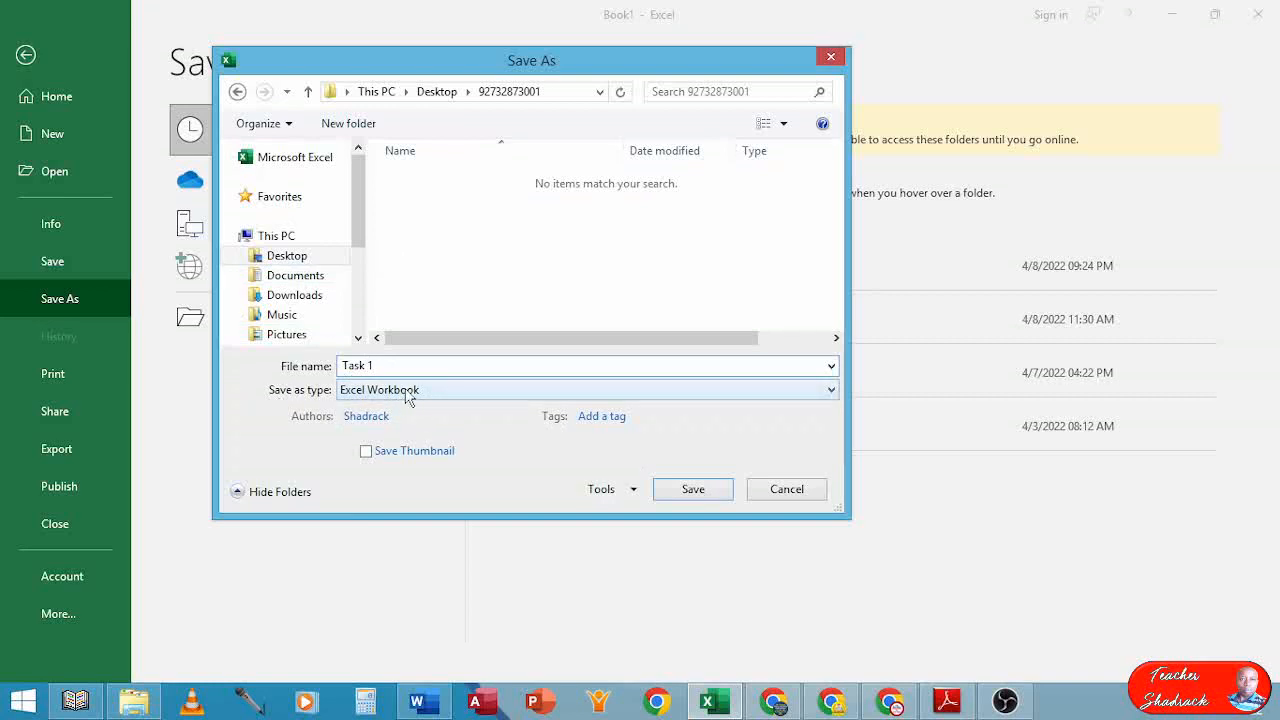
Keep Excel Workbook as the file type and save the file as 'Task 1'
{"action": "left_click", "coordinate": [408, 392]}
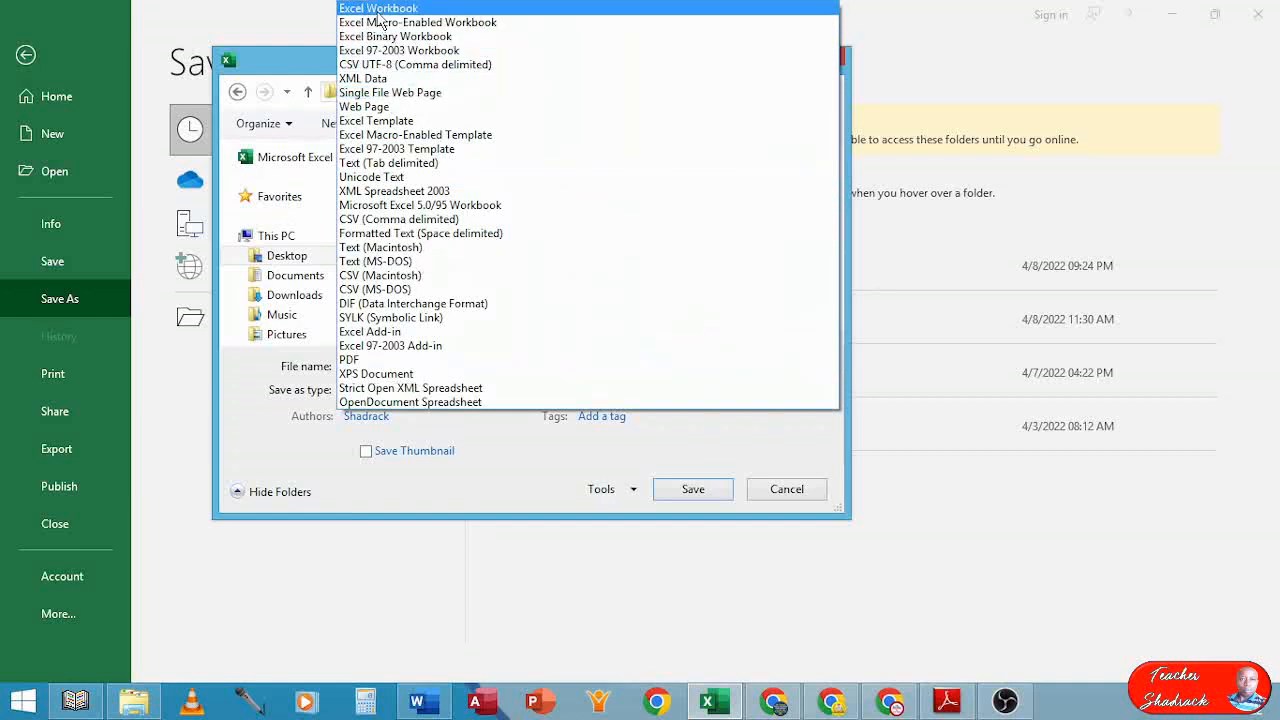
{"action": "left_click", "coordinate": [380, 16]}
{"action": "left_click", "coordinate": [665, 490]}
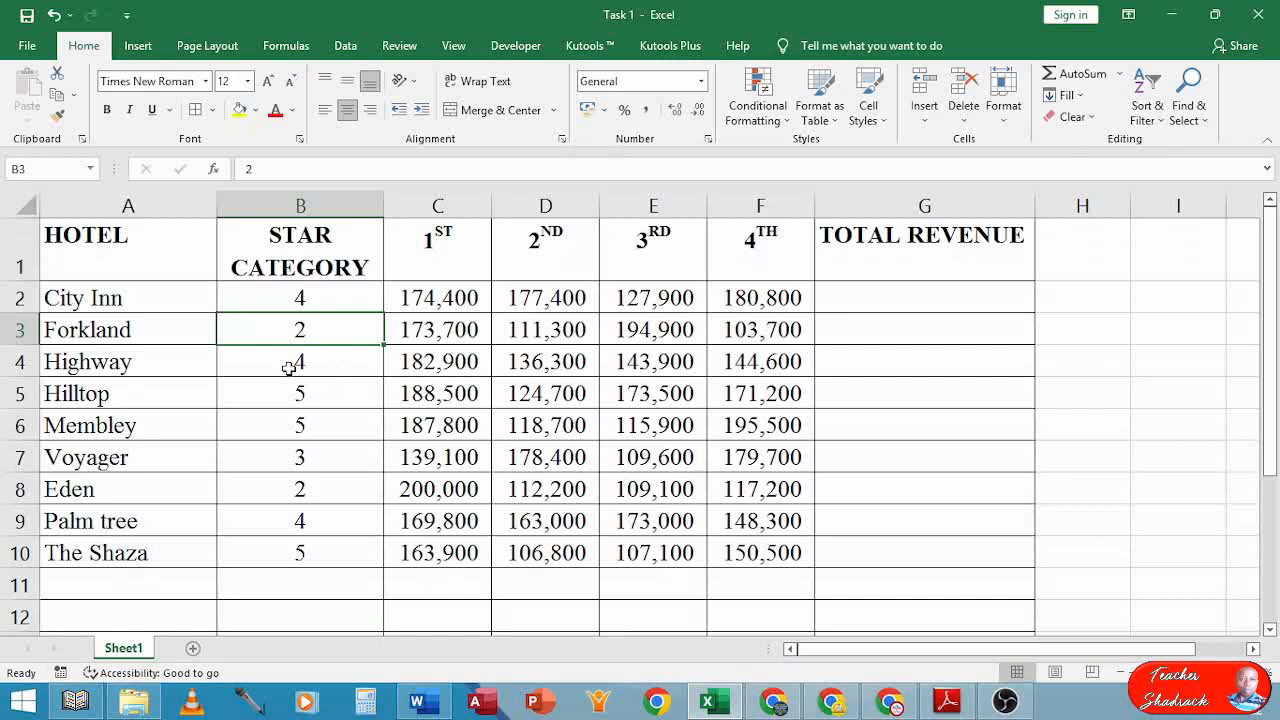
{"action": "scroll", "coordinate": [316, 545], "scroll_direction": "down", "scroll_amount": 1}
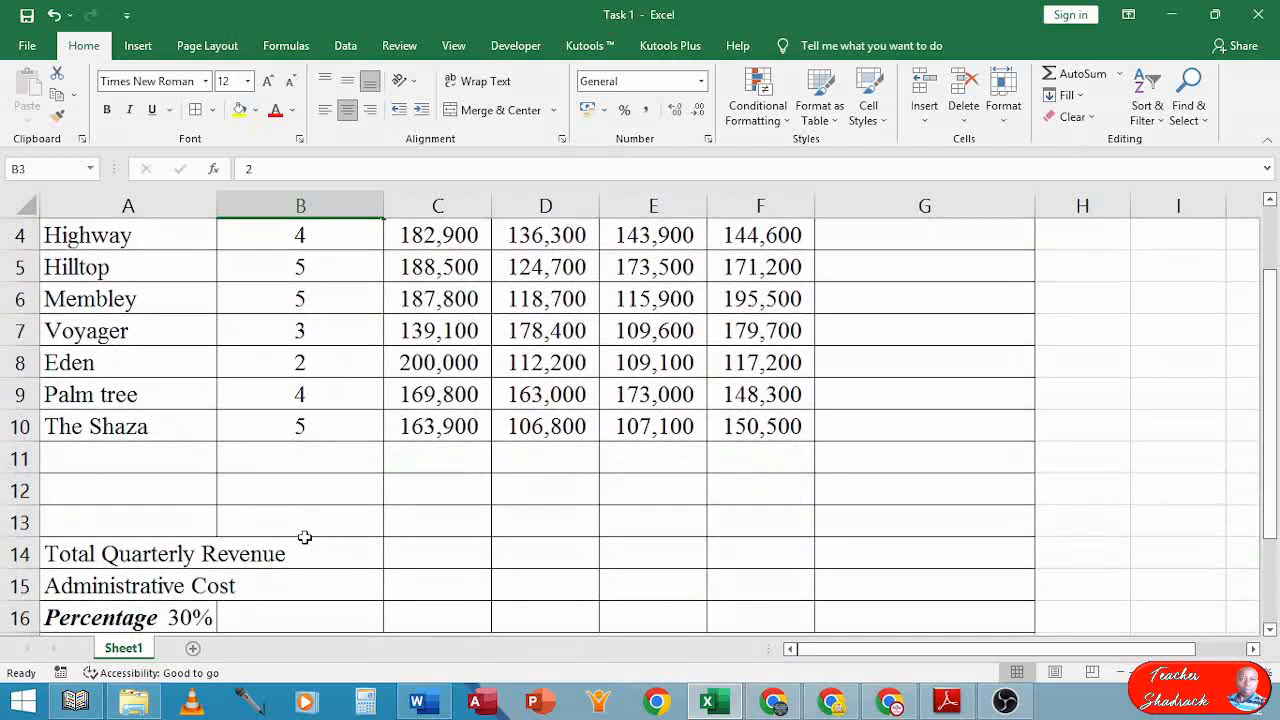
{"action": "left_click", "coordinate": [947, 700]}
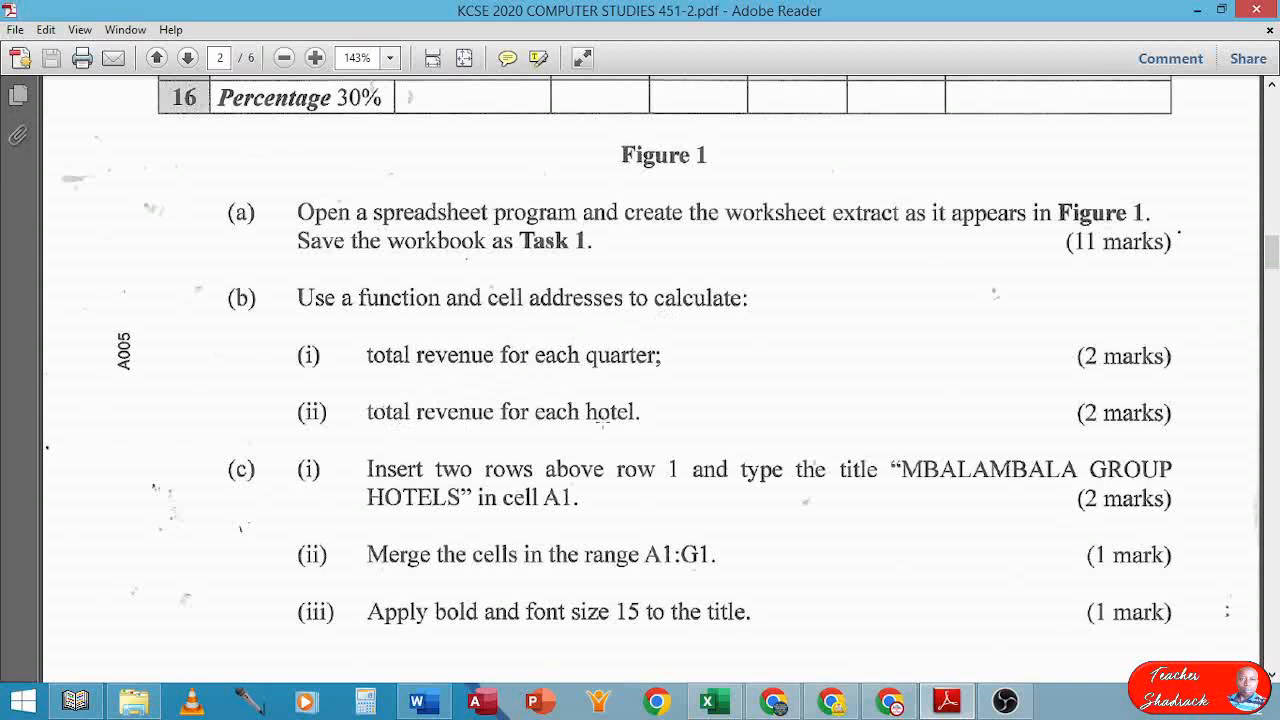
{"action": "scroll", "coordinate": [640, 380], "scroll_direction": "up", "scroll_amount": 12}
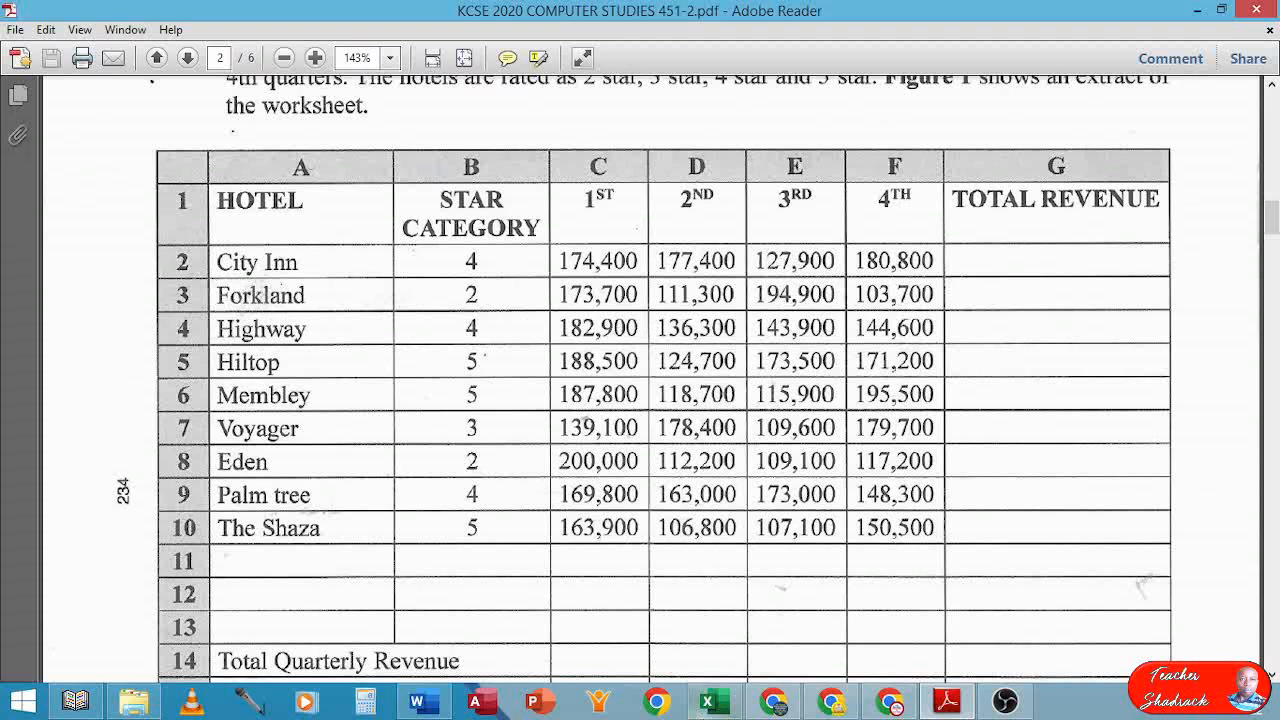
{"action": "left_click", "coordinate": [707, 701]}
{"action": "scroll", "coordinate": [459, 467], "scroll_direction": "up", "scroll_amount": 1}
{"action": "scroll", "coordinate": [459, 467], "scroll_direction": "up", "scroll_amount": 1}
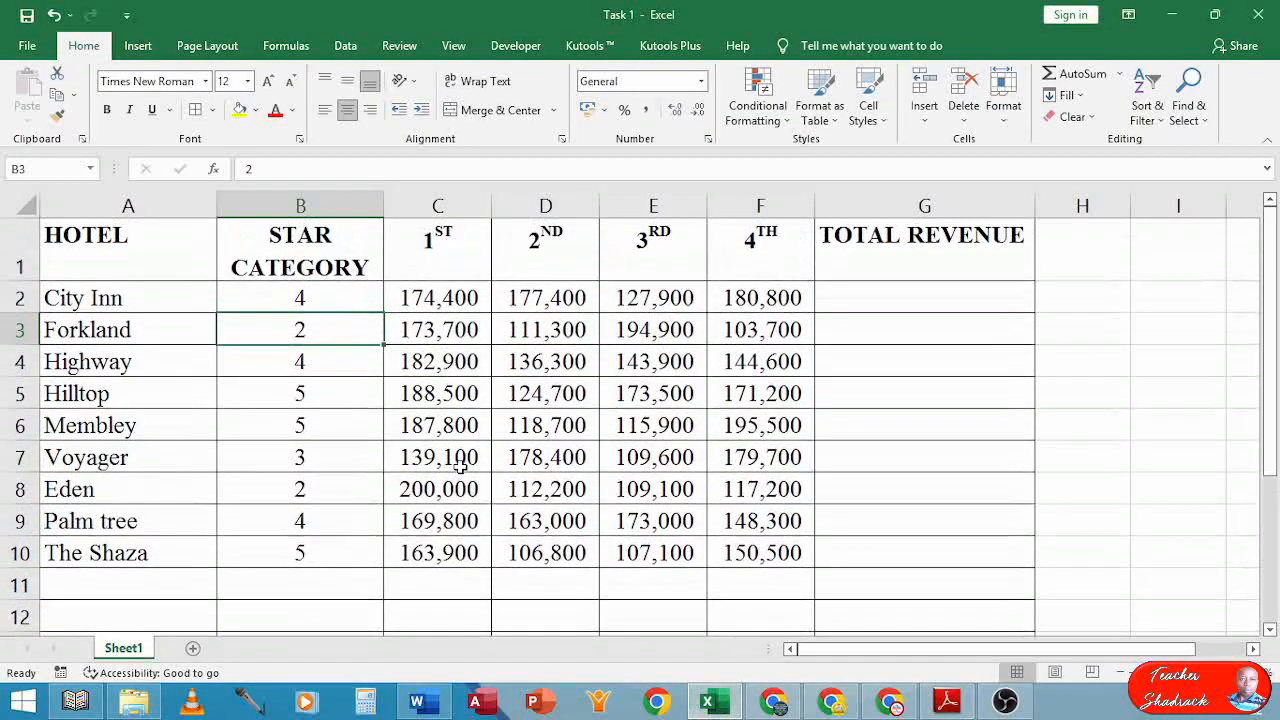
{"action": "scroll", "coordinate": [457, 460], "scroll_direction": "down", "scroll_amount": 1}
Enter =SUM(C2:C10) in C14 for the first quarter's total revenue
{"action": "left_click", "coordinate": [438, 556]}
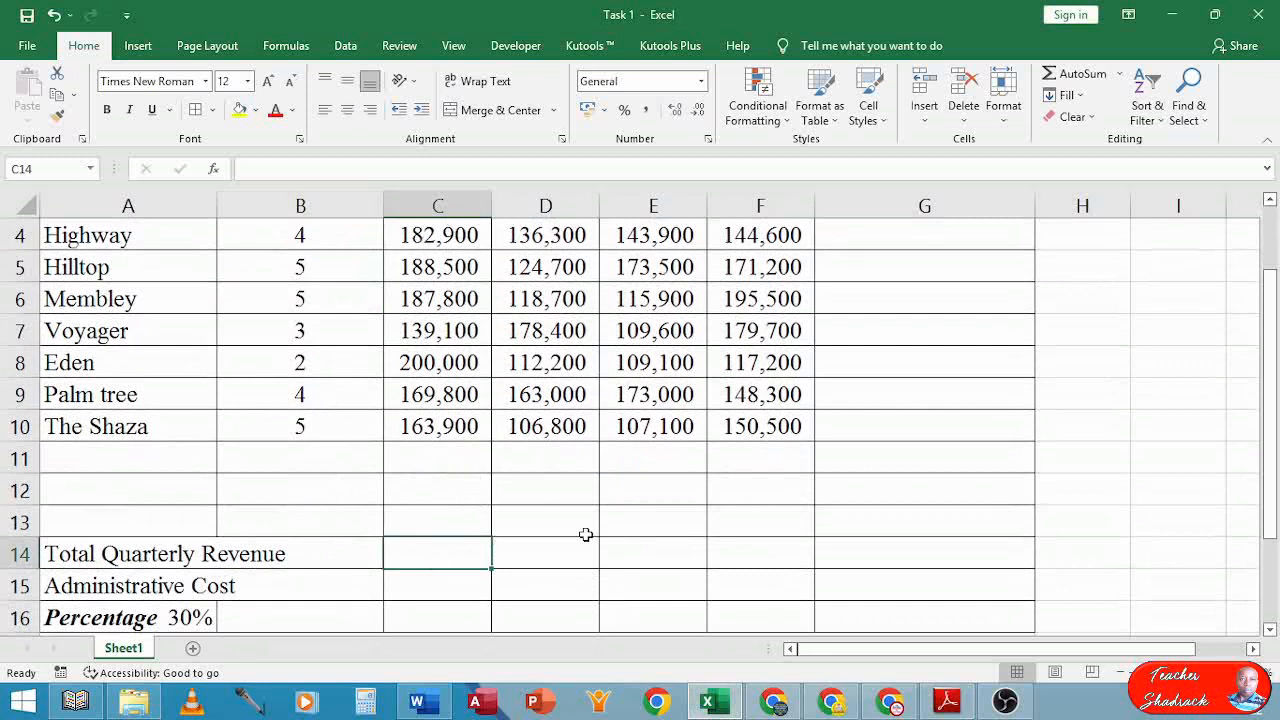
{"action": "type", "text": "="}
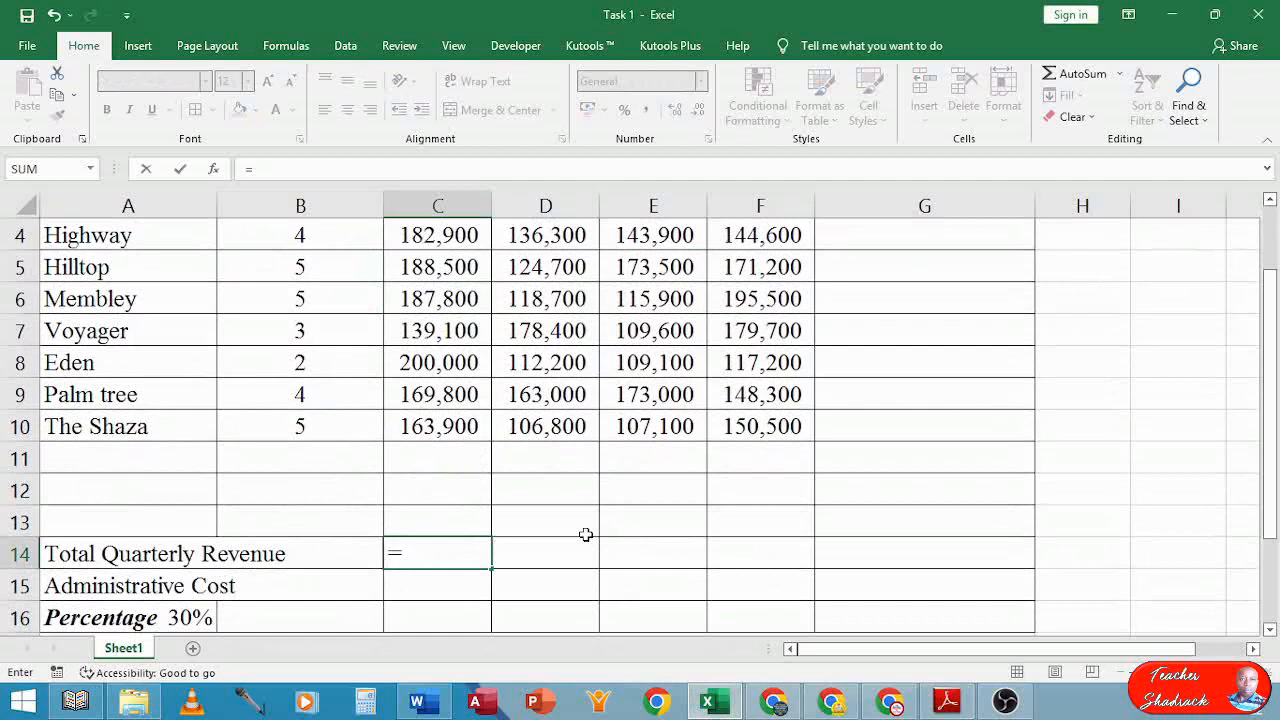
{"action": "type", "text": "sum"}
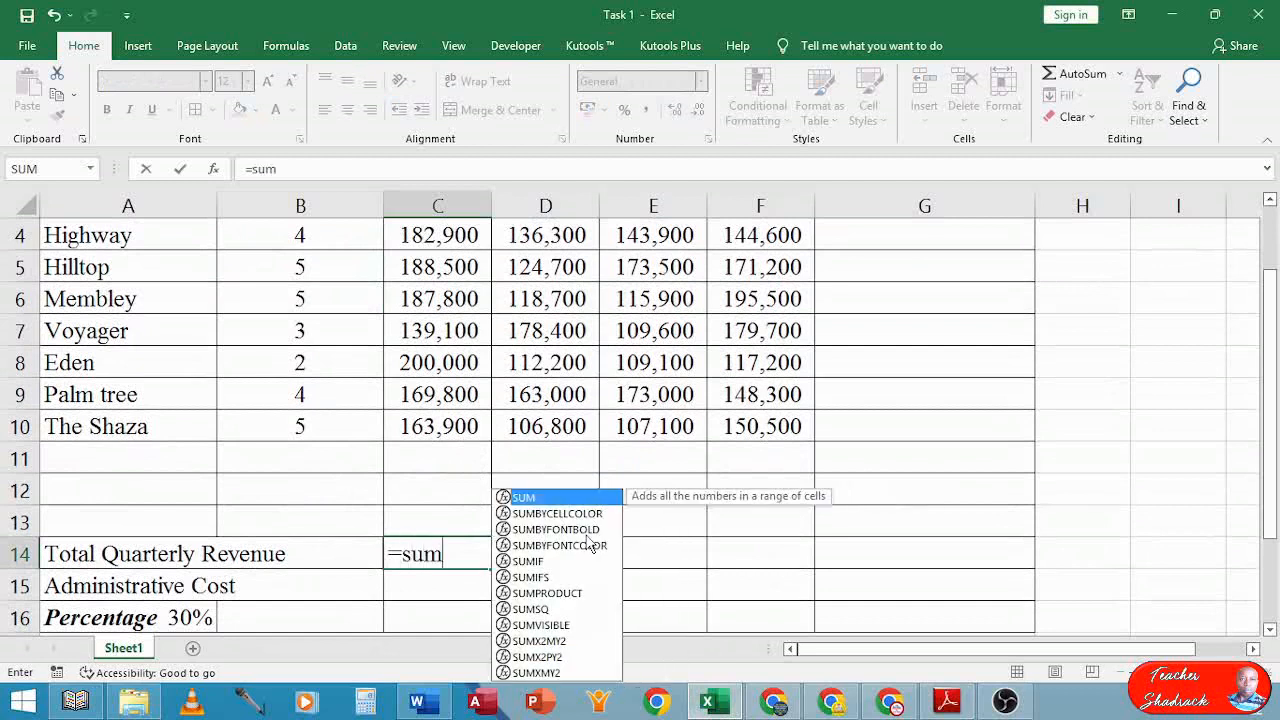
{"action": "type", "text": "("}
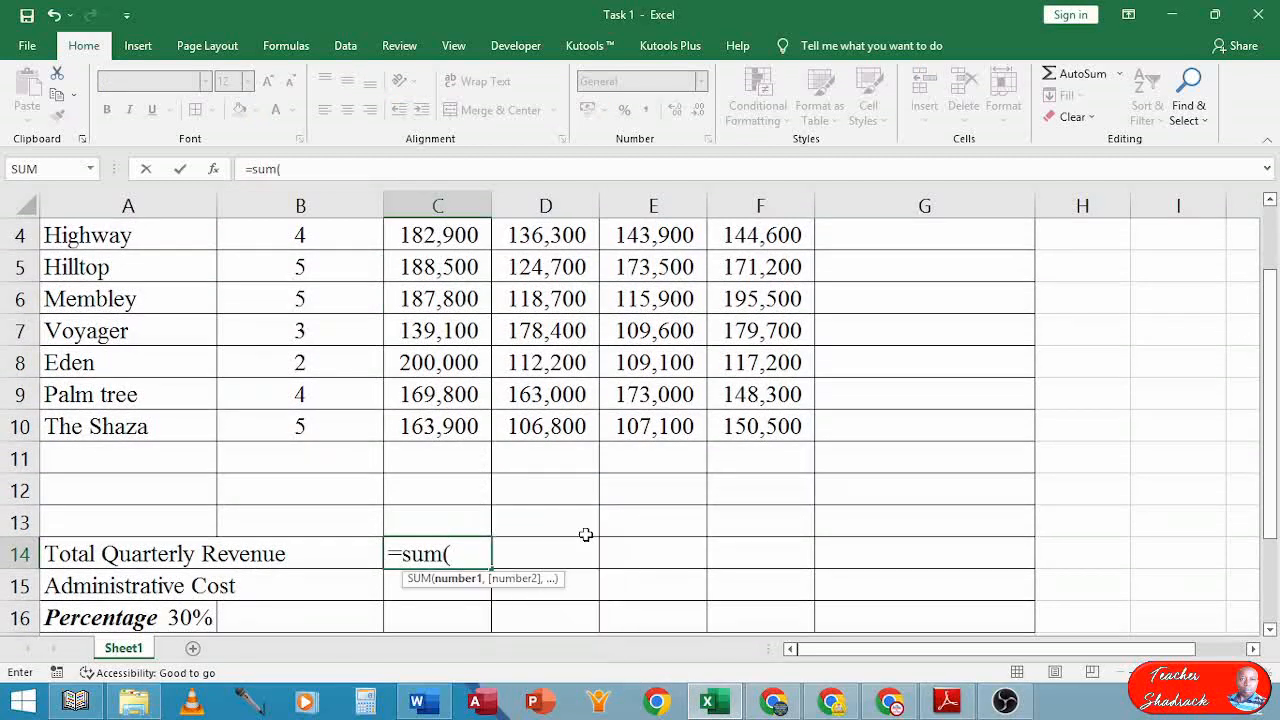
{"action": "scroll", "coordinate": [585, 531], "scroll_direction": "up", "scroll_amount": 1}
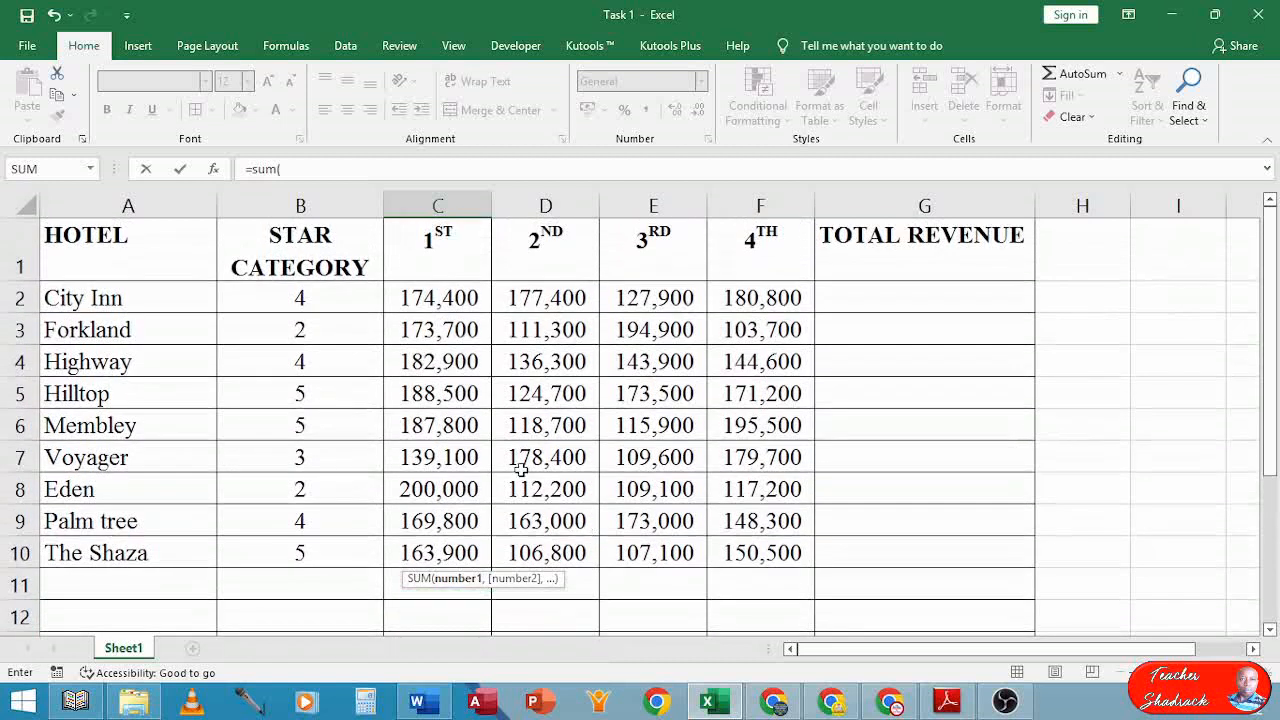
{"action": "left_click_drag", "start_coordinate": [438, 296], "coordinate": [451, 553]}
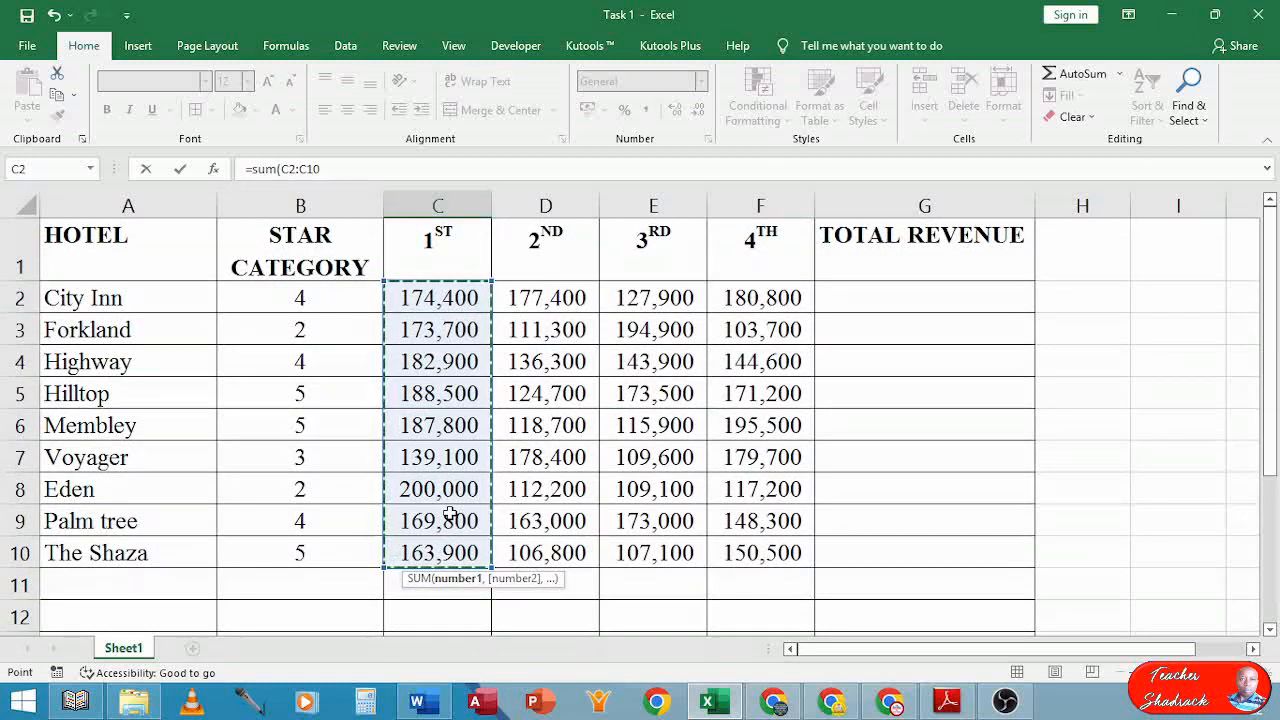
{"action": "type", "text": ")"}
{"action": "key", "text": "Return"}
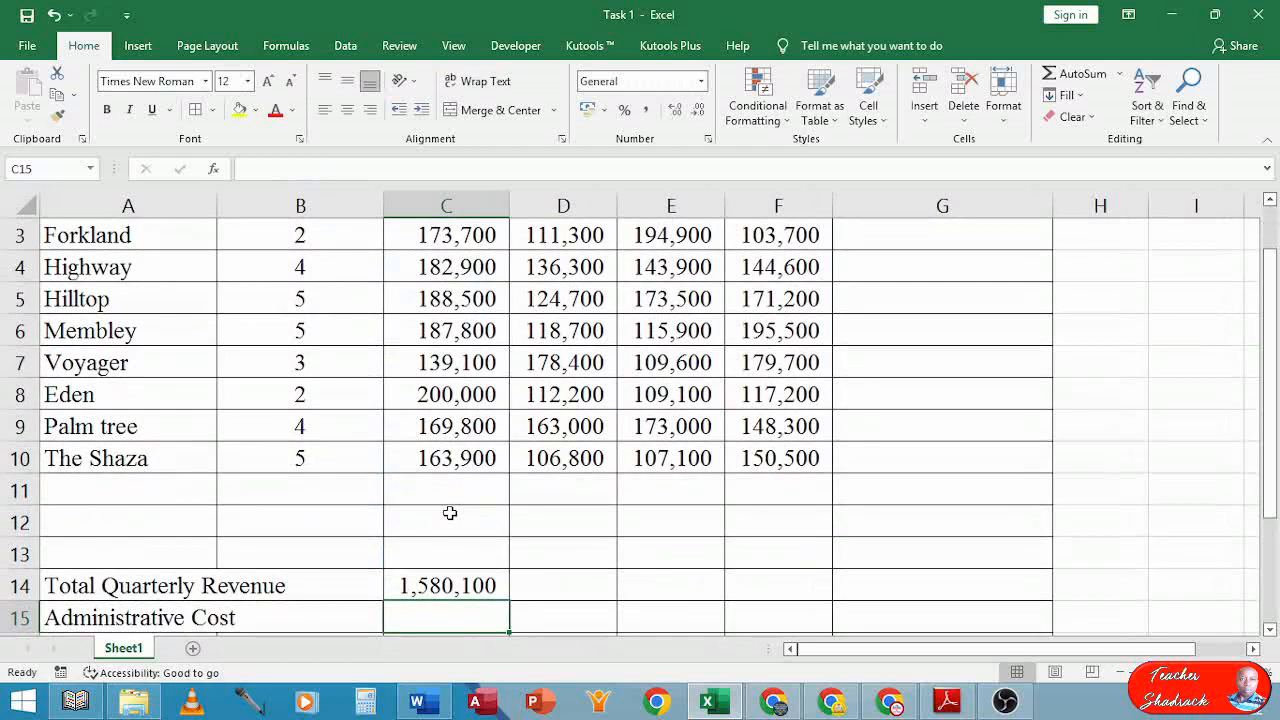
{"action": "double_click", "coordinate": [448, 586]}
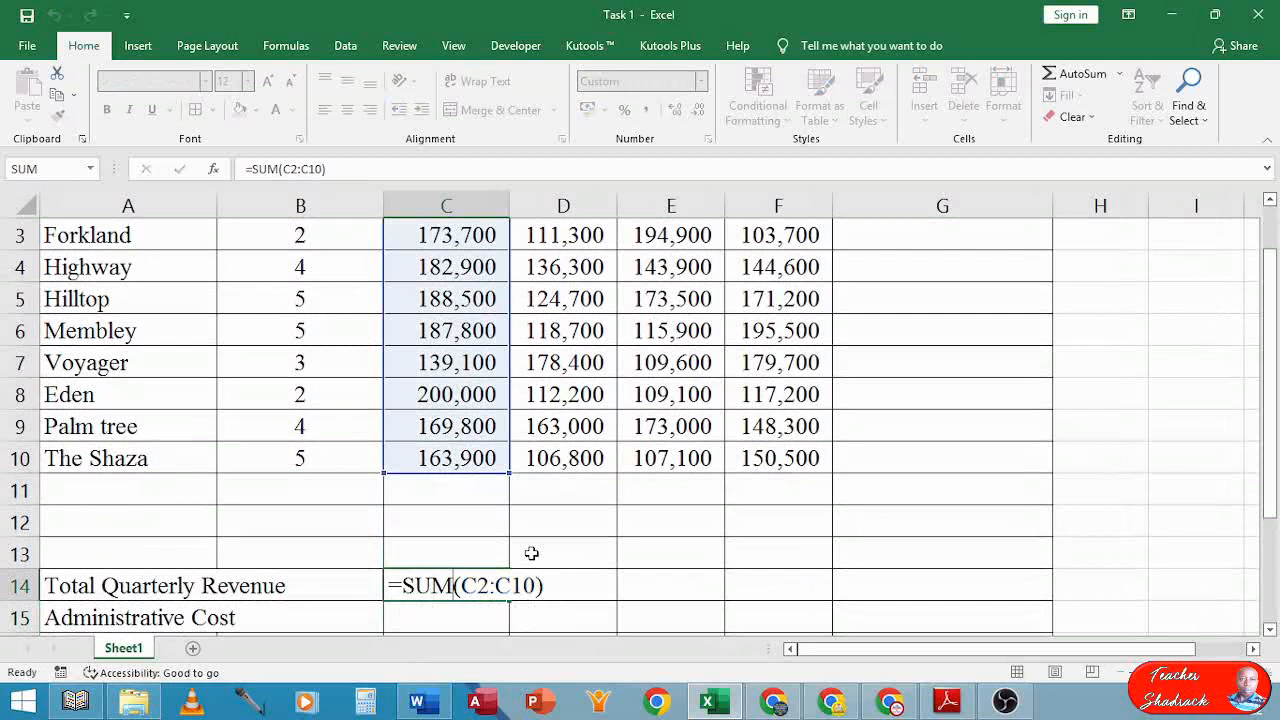
{"action": "key", "text": "Return"}
Copy the total formula across to F14 and widen columns D to F so the totals show
{"action": "left_click", "coordinate": [465, 582]}
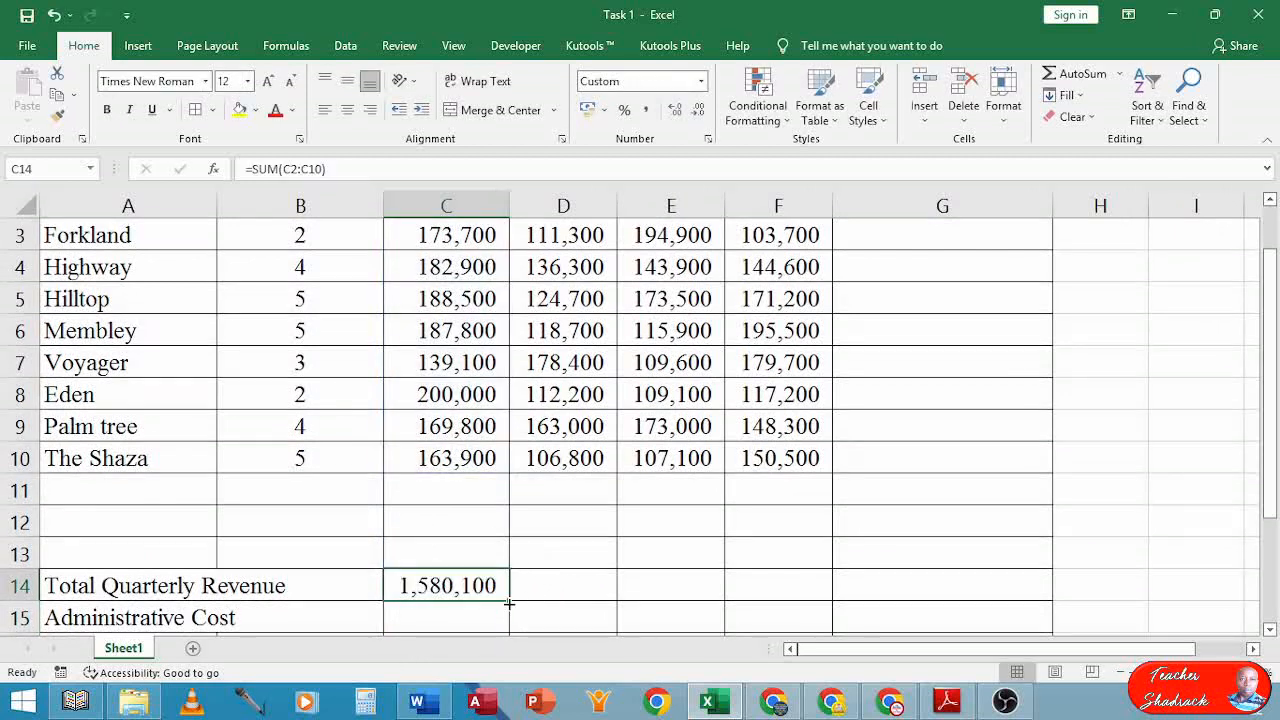
{"action": "left_click_drag", "start_coordinate": [509, 601], "coordinate": [822, 595]}
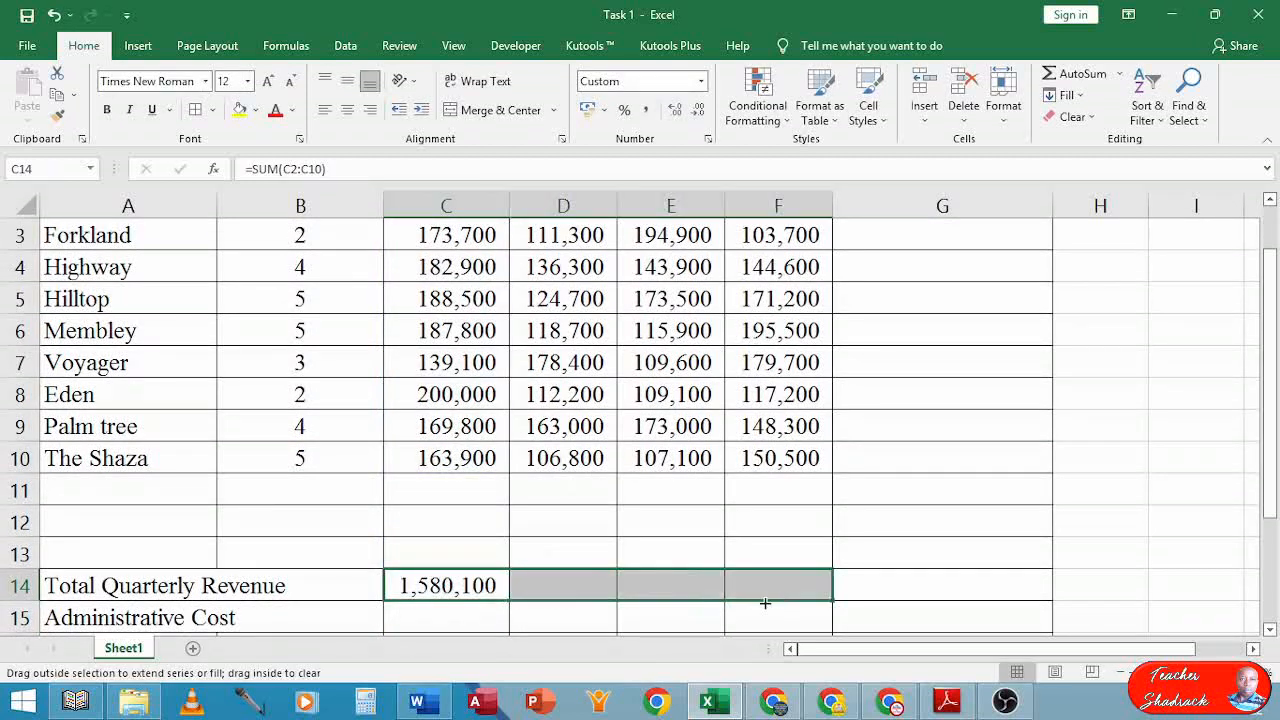
{"action": "left_click_drag", "start_coordinate": [796, 198], "coordinate": [609, 257]}
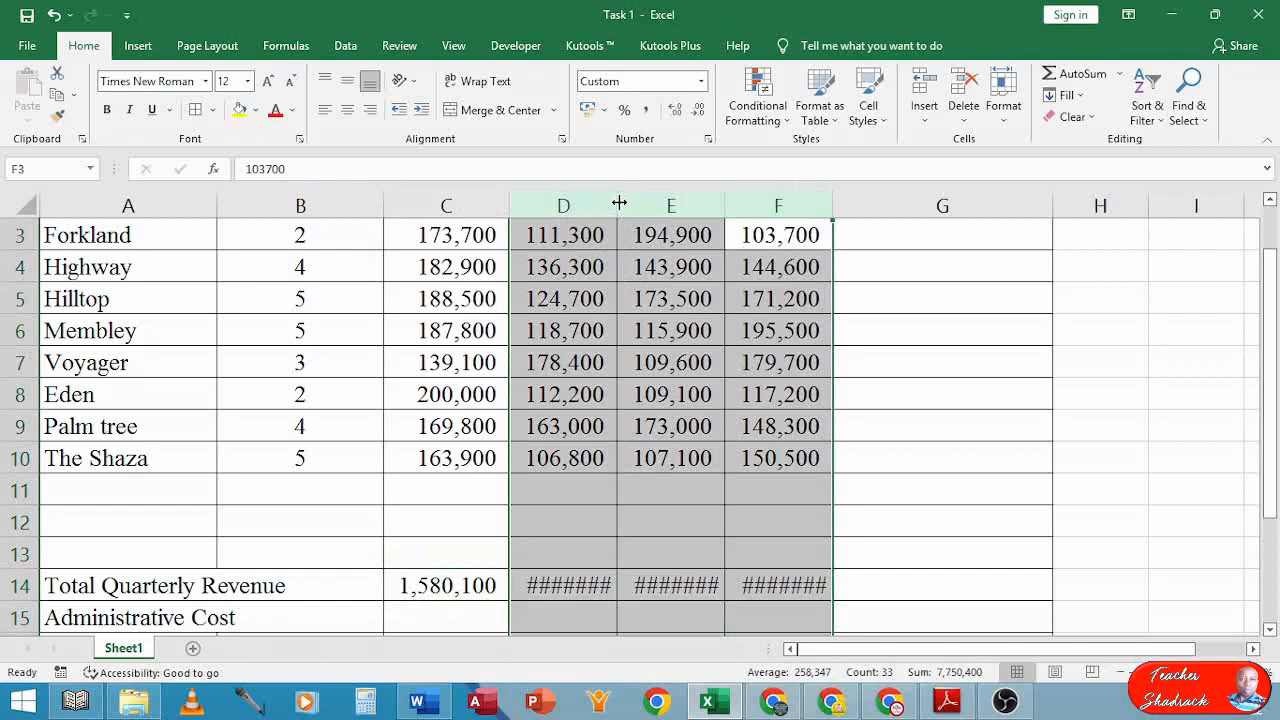
{"action": "double_click", "coordinate": [619, 199]}
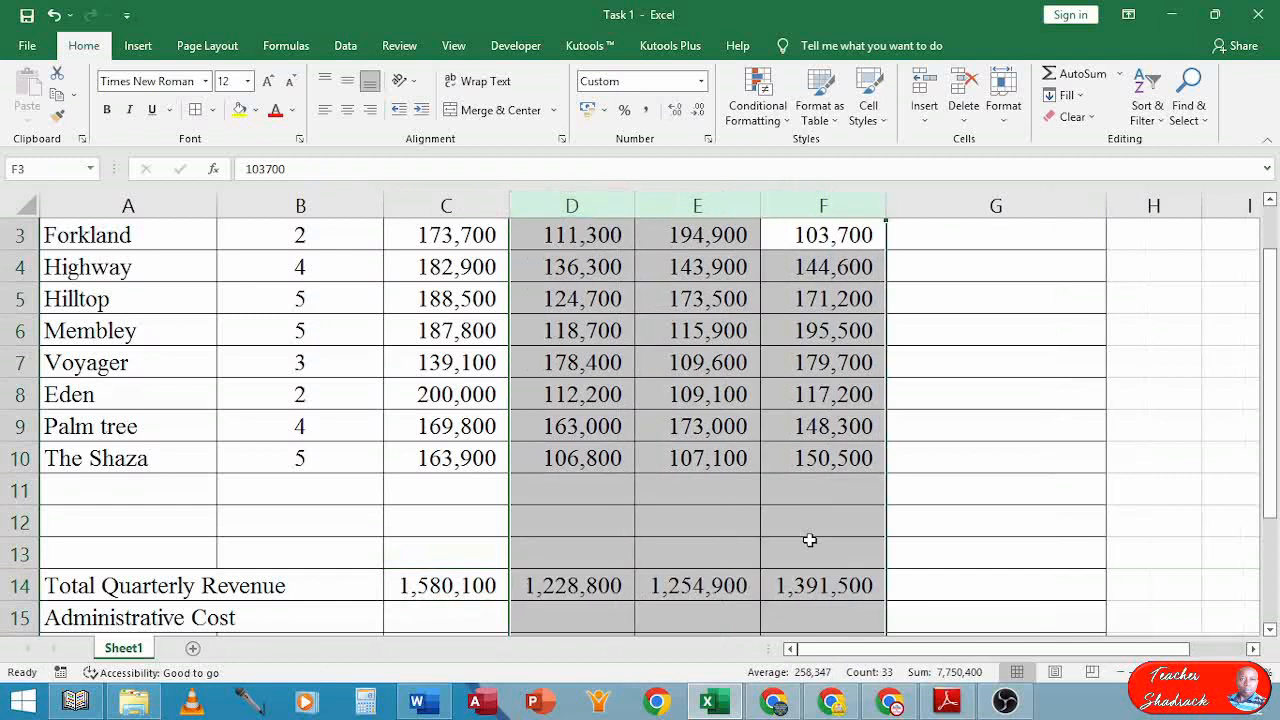
{"action": "left_click", "coordinate": [817, 591]}
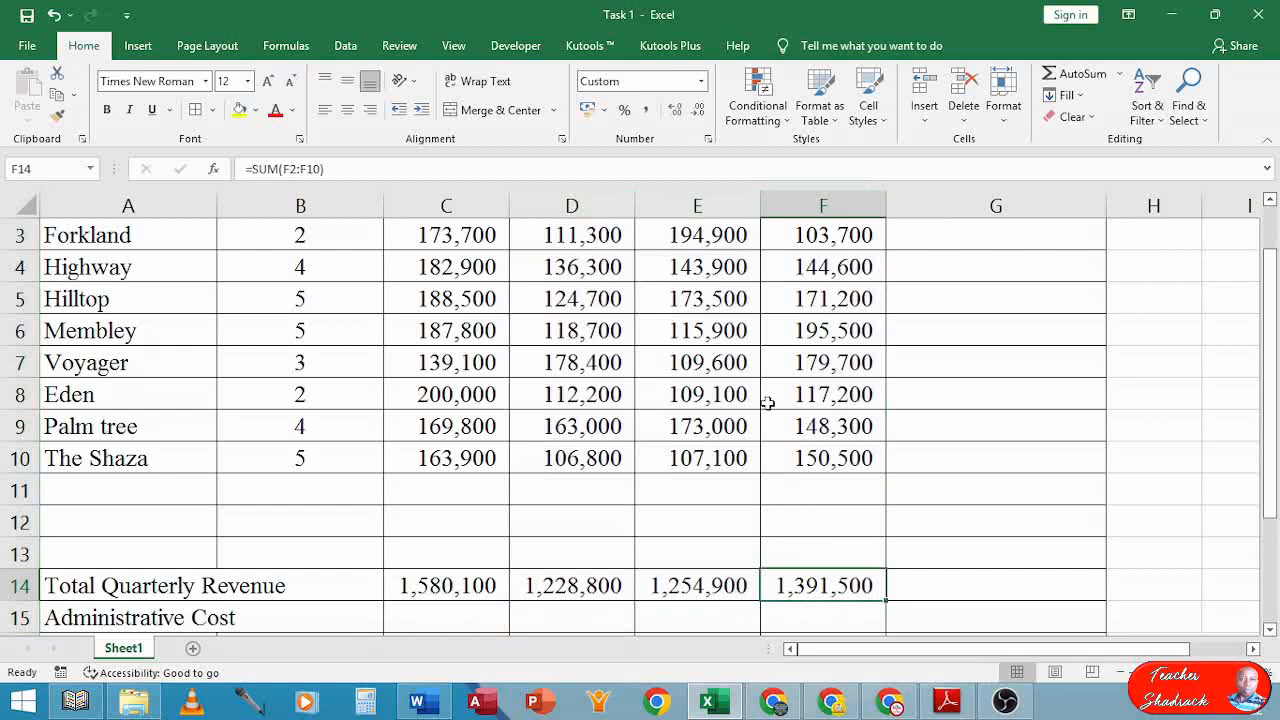
{"action": "left_click", "coordinate": [607, 203]}
{"action": "left_click_drag", "start_coordinate": [607, 203], "coordinate": [858, 194]}
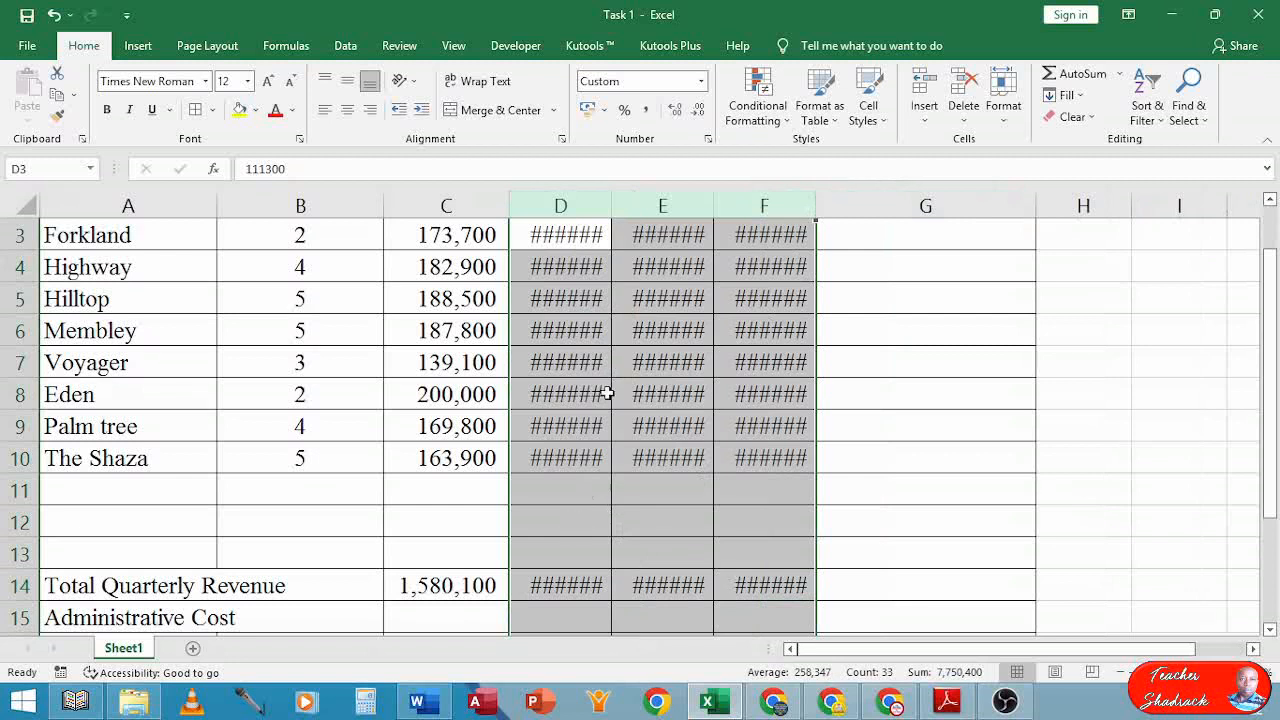
{"action": "left_click_drag", "start_coordinate": [610, 198], "coordinate": [634, 205]}
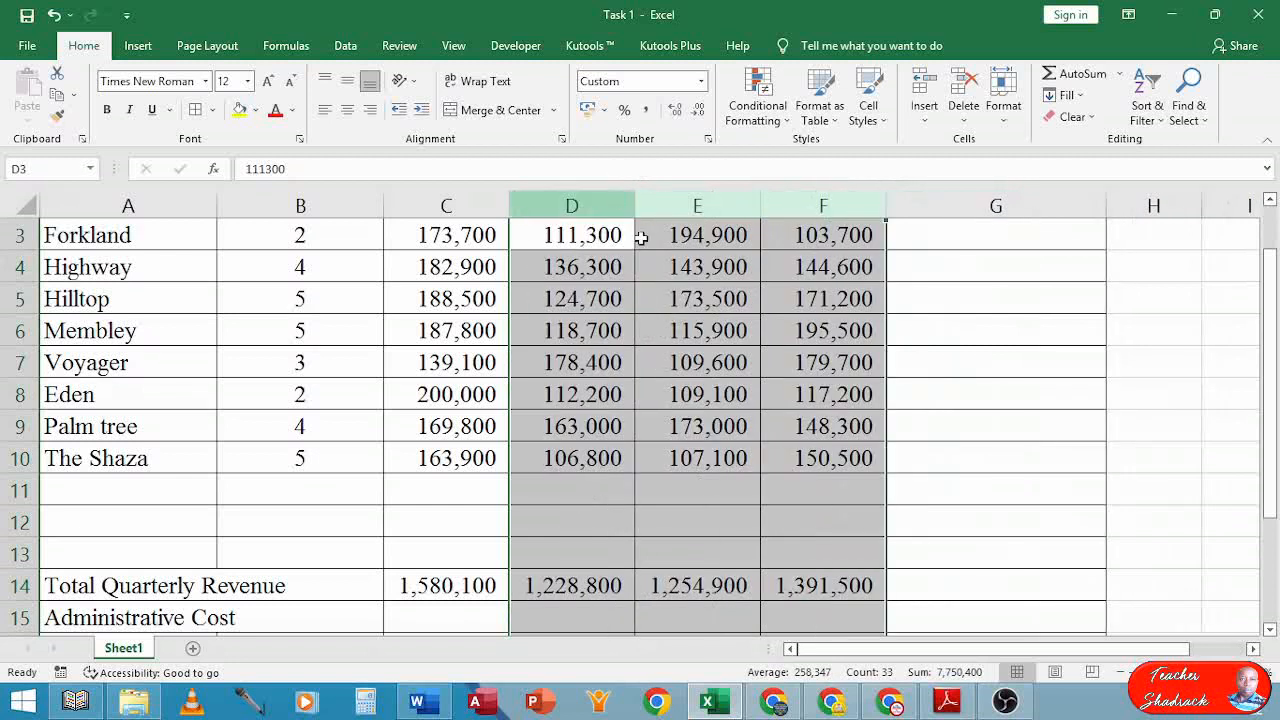
{"action": "left_click", "coordinate": [688, 526]}
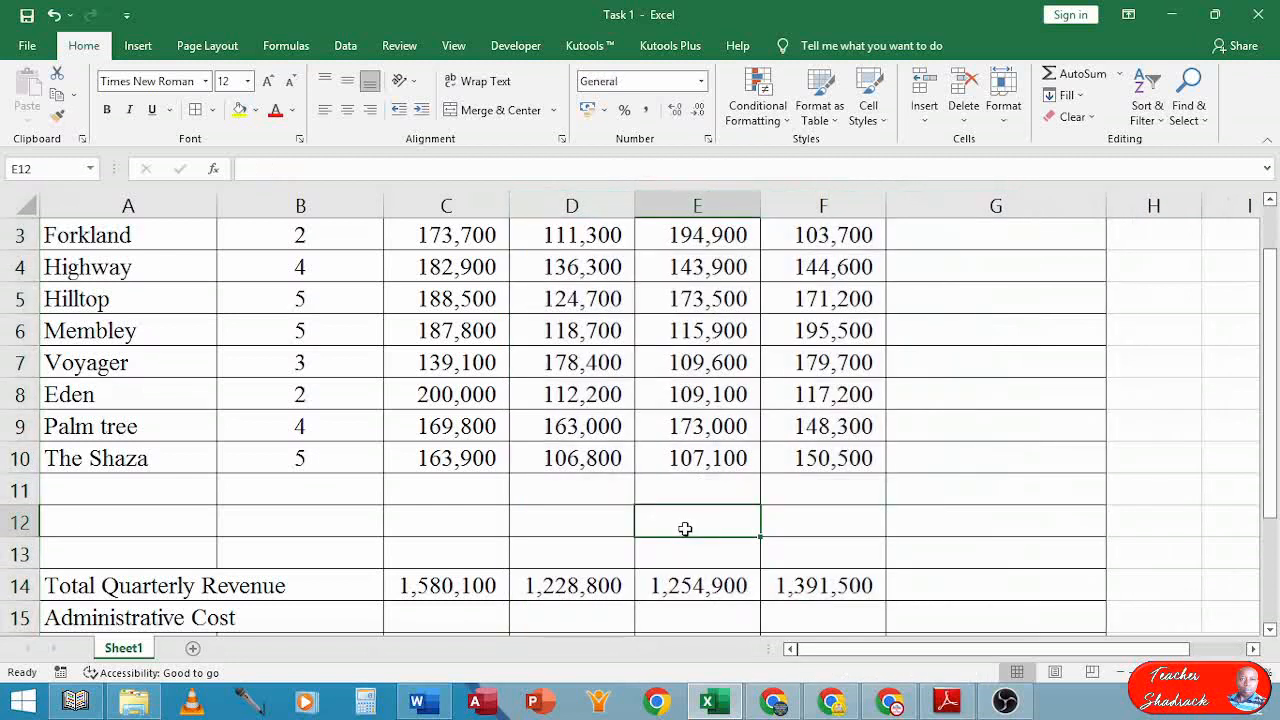
{"action": "scroll", "coordinate": [700, 423], "scroll_direction": "up", "scroll_amount": 1}
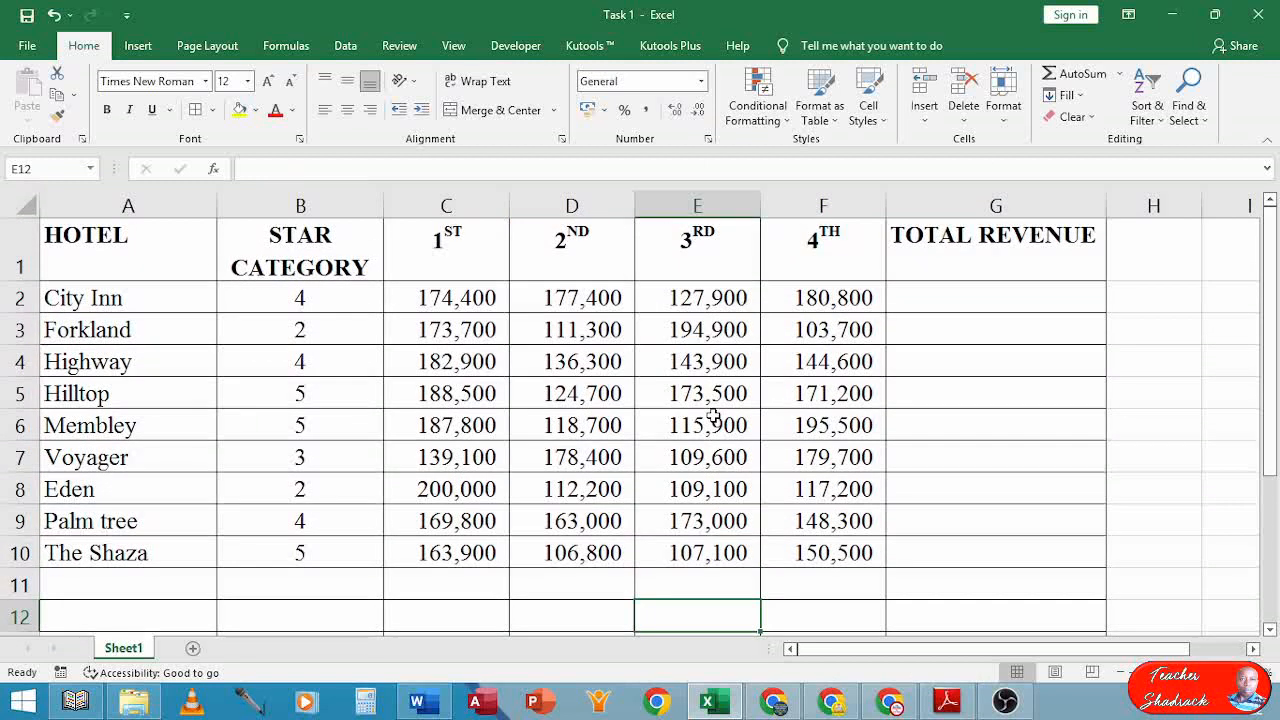
{"action": "left_click", "coordinate": [957, 296]}
{"action": "type", "text": "="}
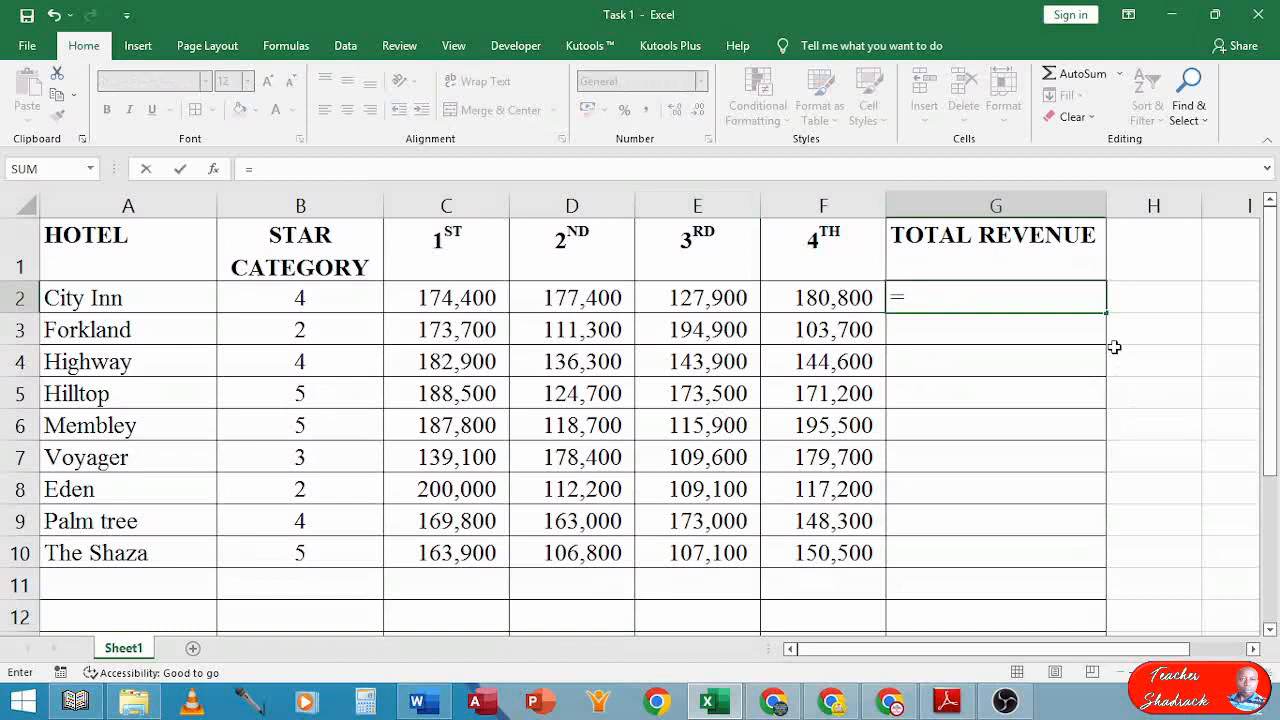
{"action": "type", "text": "sum("}
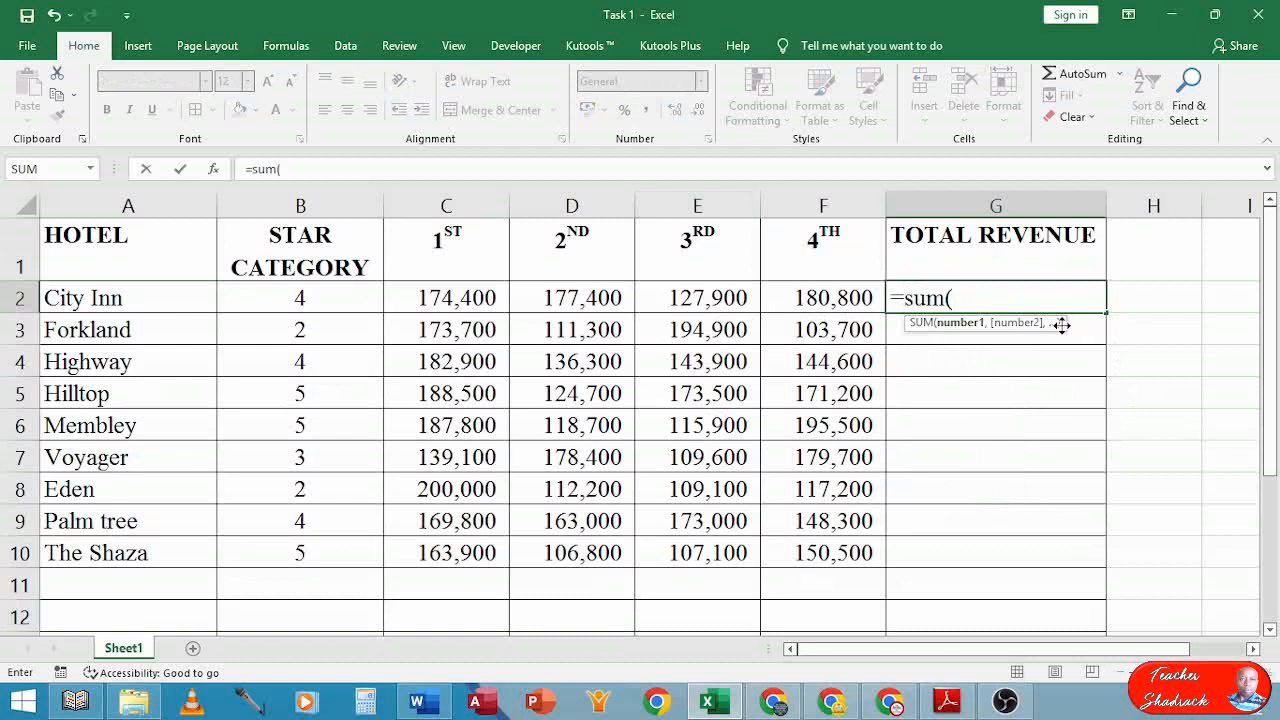
{"action": "left_click_drag", "start_coordinate": [470, 297], "coordinate": [828, 294]}
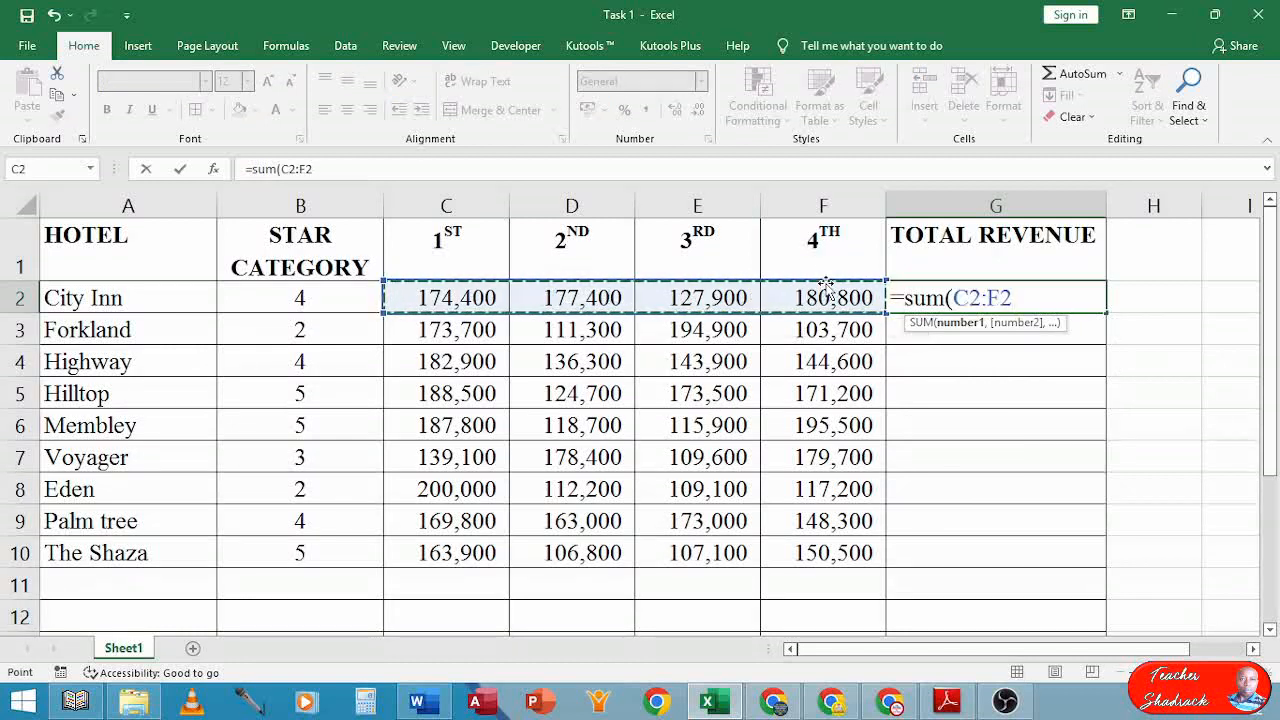
{"action": "type", "text": ")"}
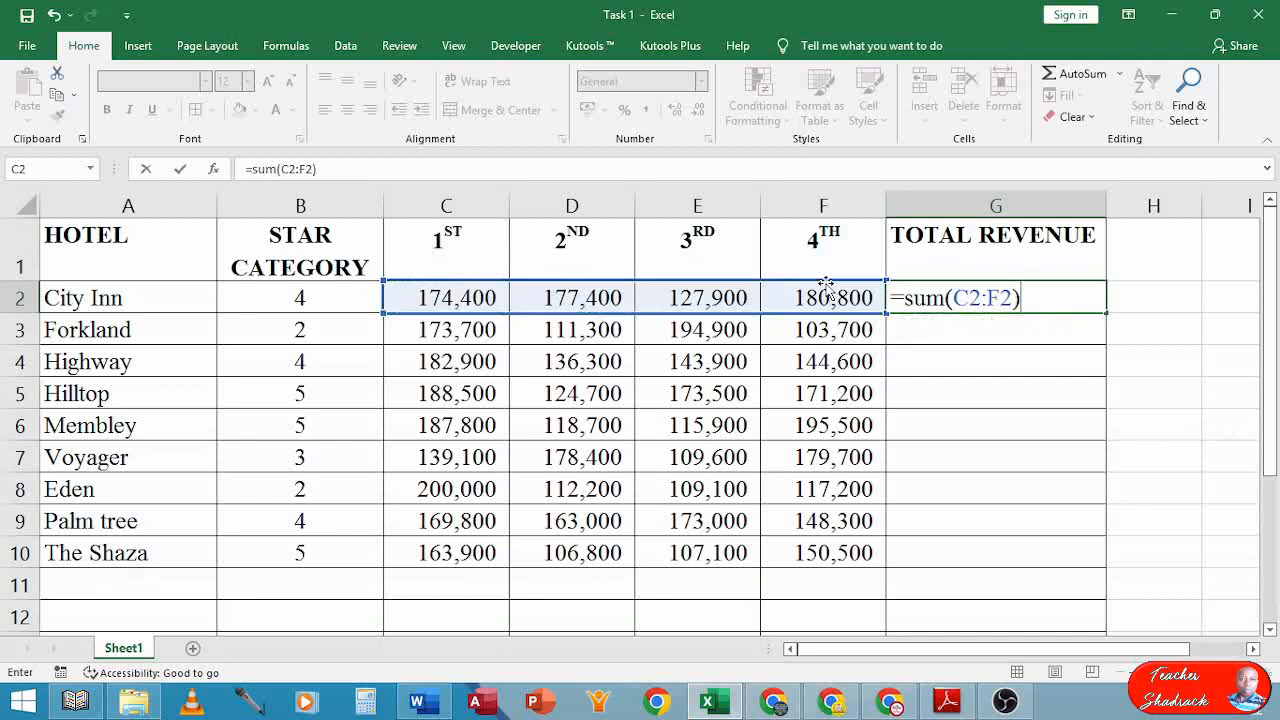
{"action": "key", "text": "Return"}
{"action": "left_click", "coordinate": [1040, 296]}
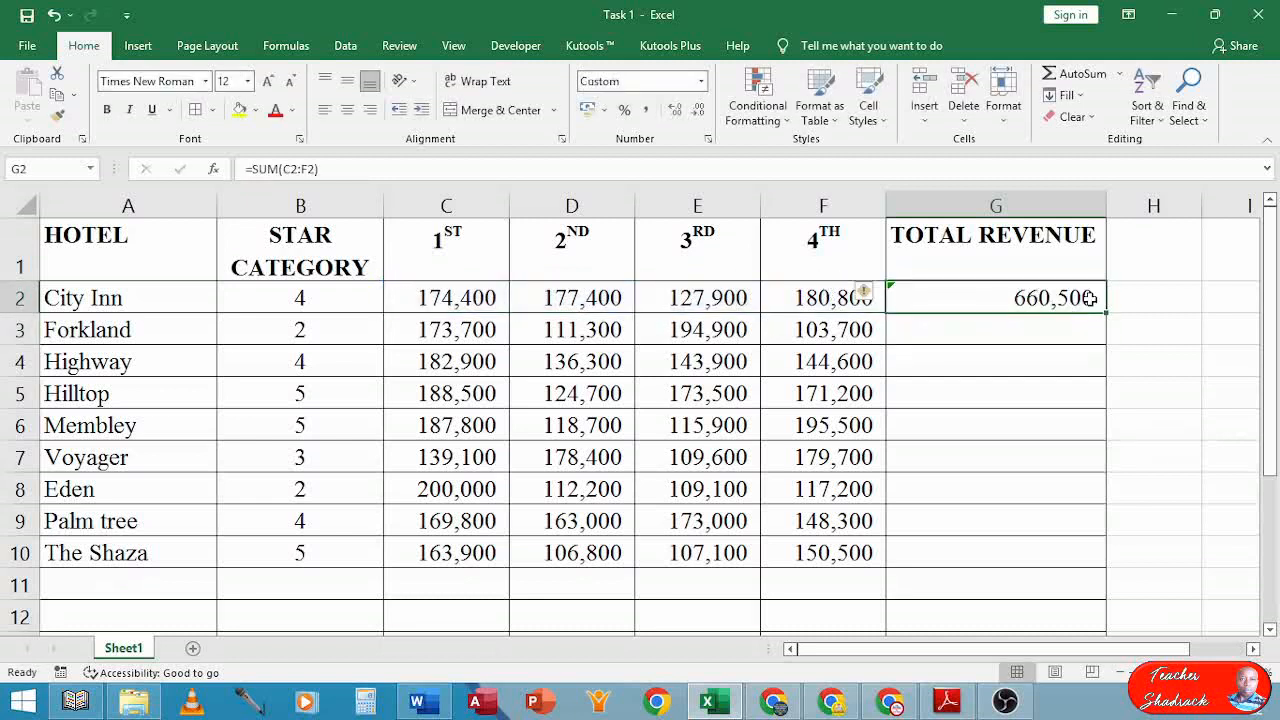
{"action": "left_click_drag", "start_coordinate": [1106, 312], "coordinate": [1075, 566]}
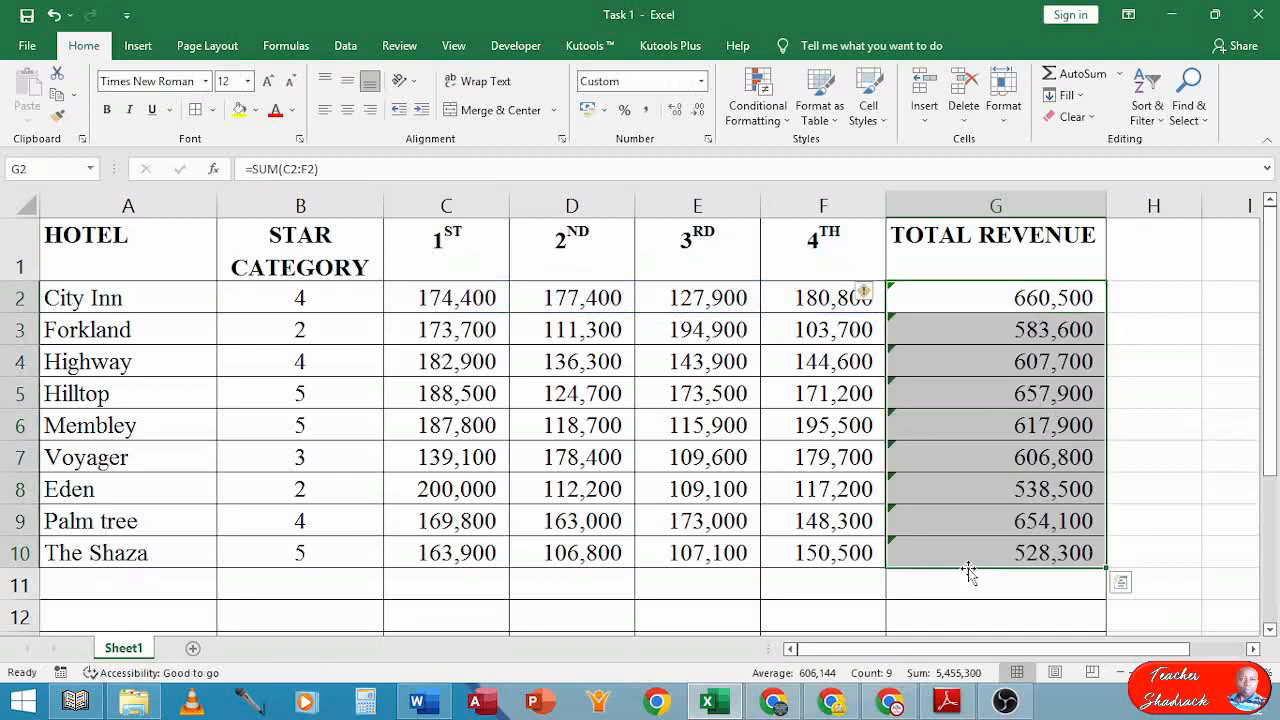
{"action": "left_click", "coordinate": [1013, 322]}
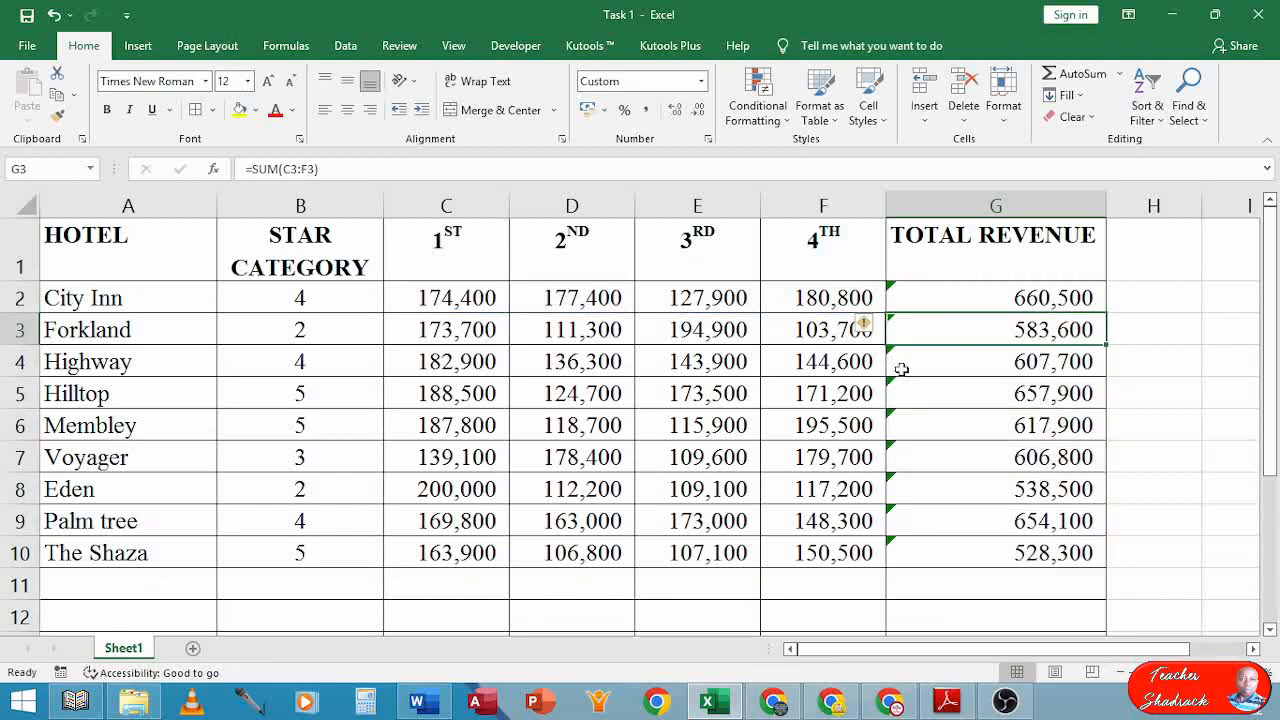
{"action": "double_click", "coordinate": [1018, 332]}
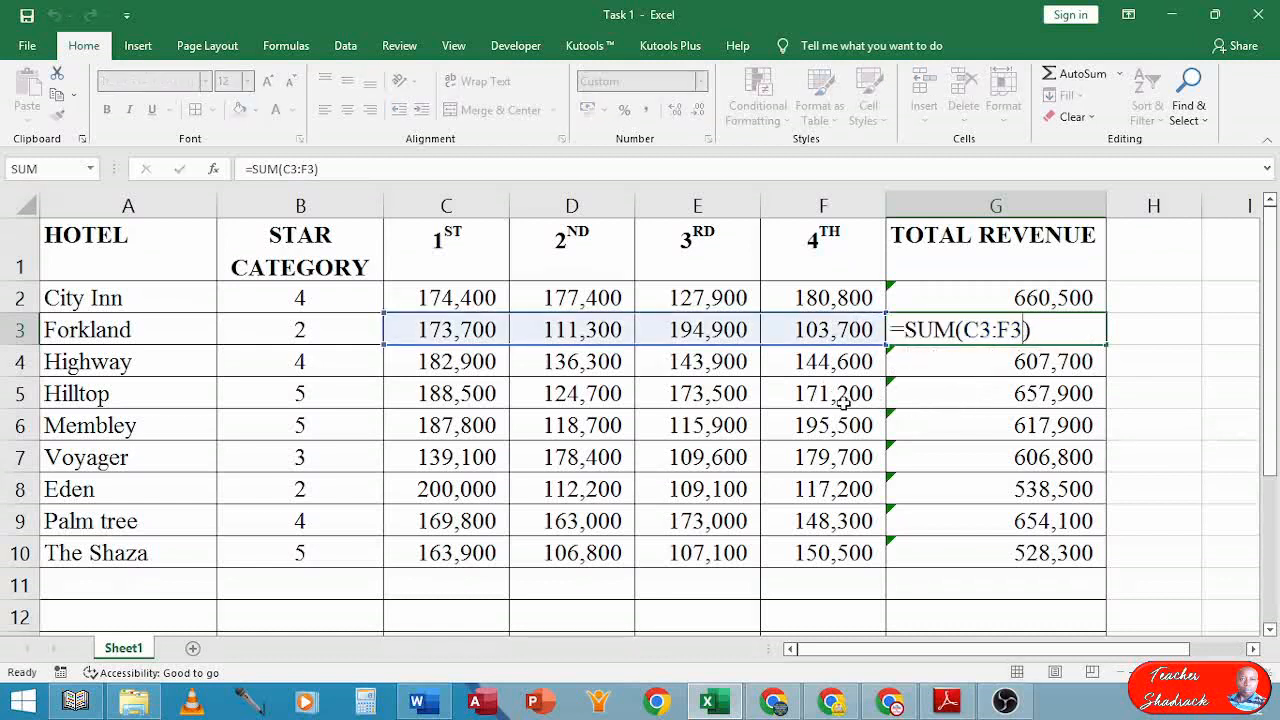
{"action": "key", "text": "Return"}
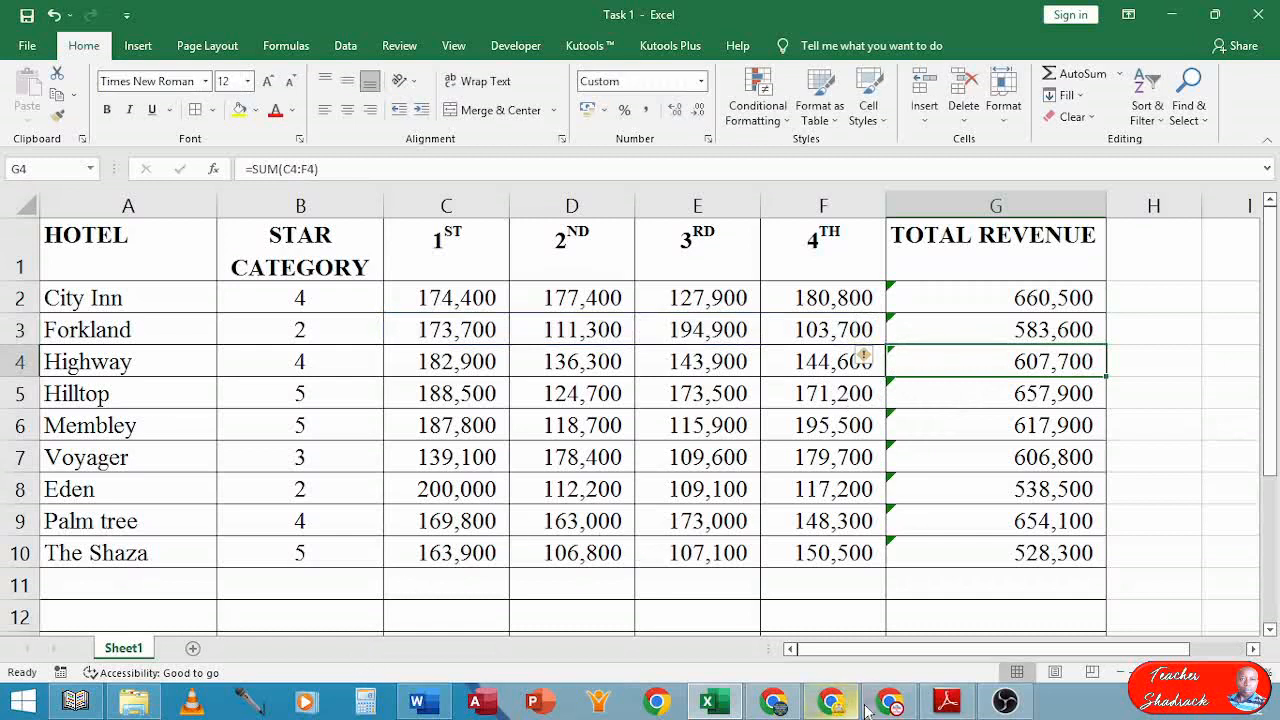
{"action": "left_click", "coordinate": [945, 702]}
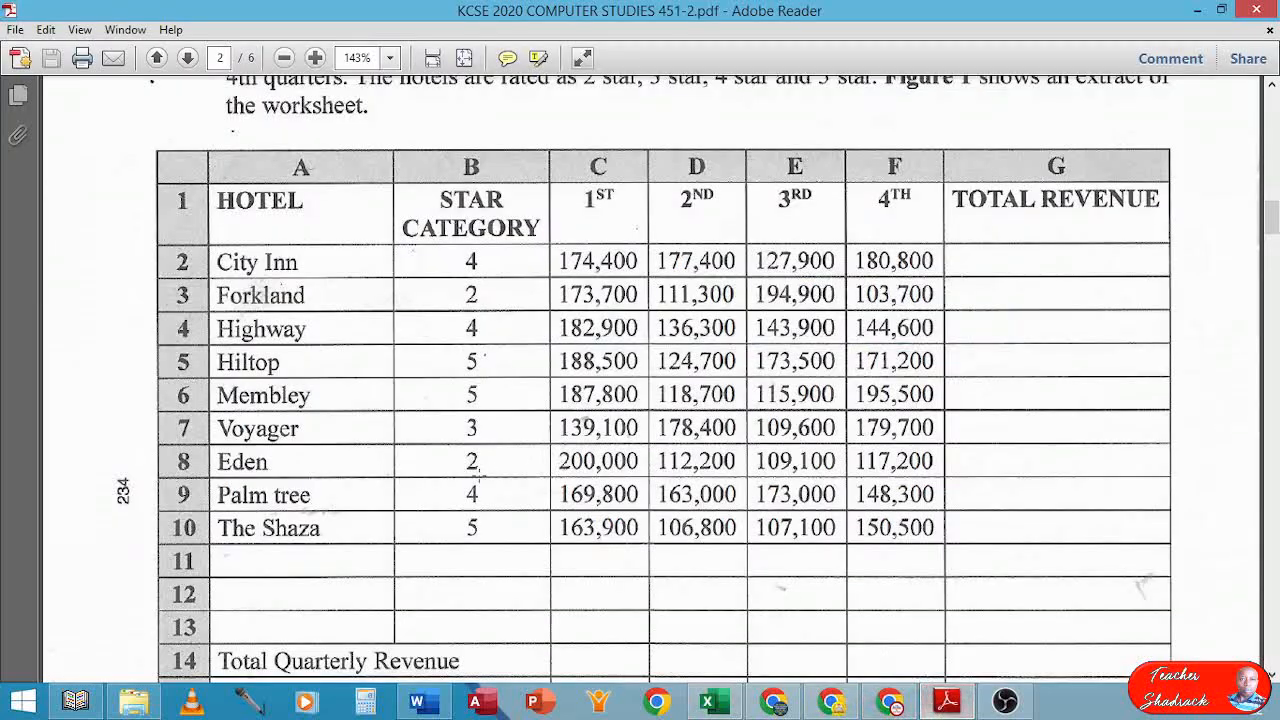
{"action": "scroll", "coordinate": [392, 500], "scroll_direction": "down", "scroll_amount": 5}
{"action": "scroll", "coordinate": [392, 500], "scroll_direction": "down", "scroll_amount": 5}
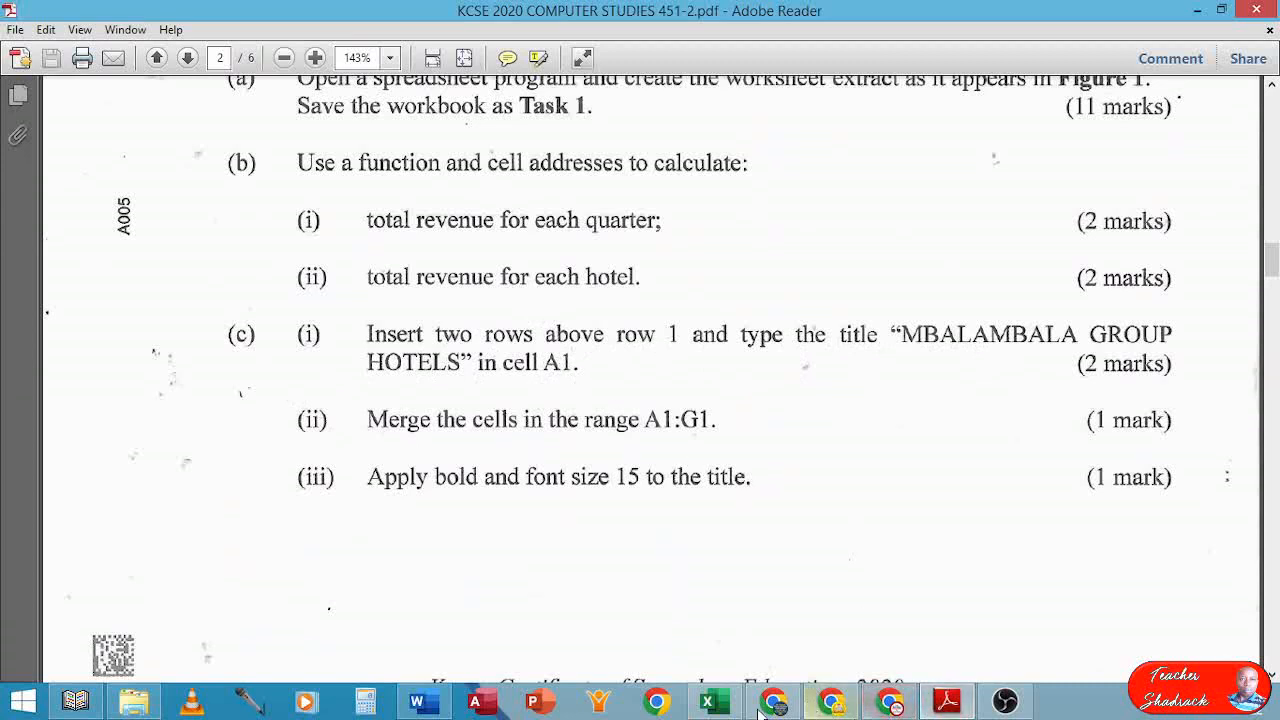
{"action": "left_click", "coordinate": [722, 705]}
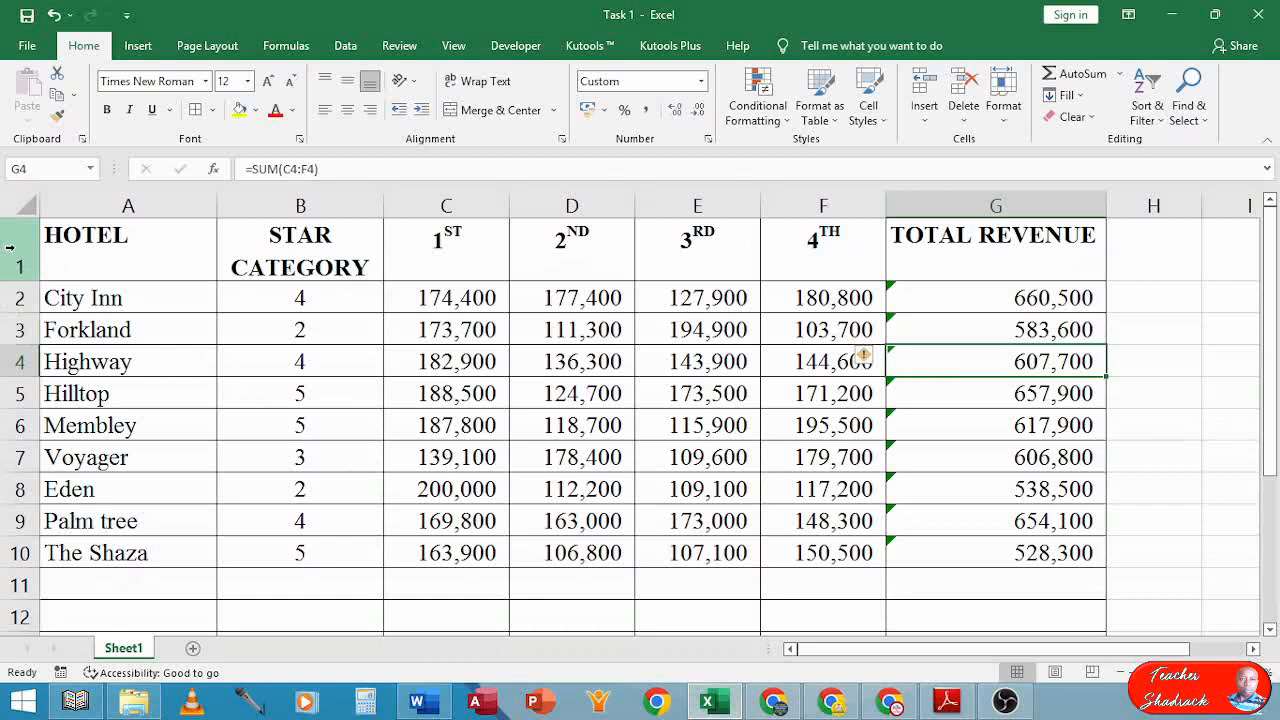
Insert two blank rows at rows 1–2 so the HOTEL heading moves to row 3
{"action": "left_click", "coordinate": [16, 248]}
{"action": "left_click_drag", "start_coordinate": [16, 248], "coordinate": [16, 293]}
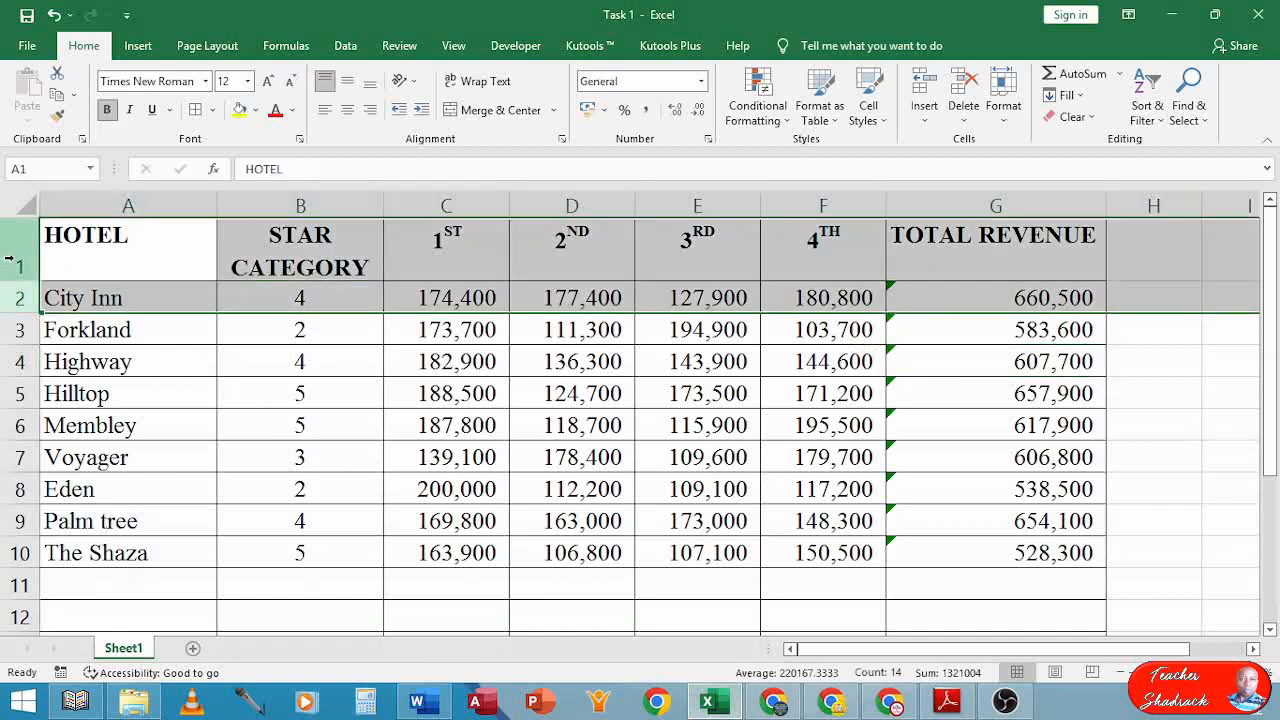
{"action": "right_click", "coordinate": [14, 264]}
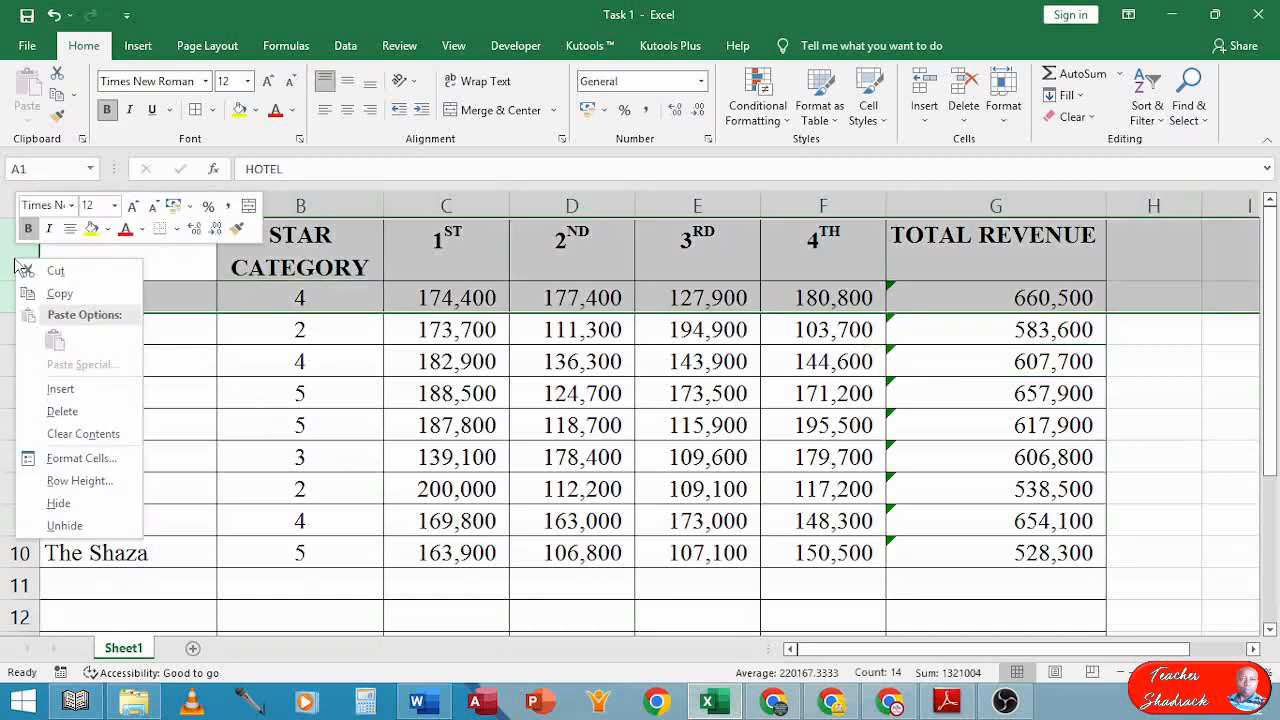
{"action": "left_click", "coordinate": [60, 389]}
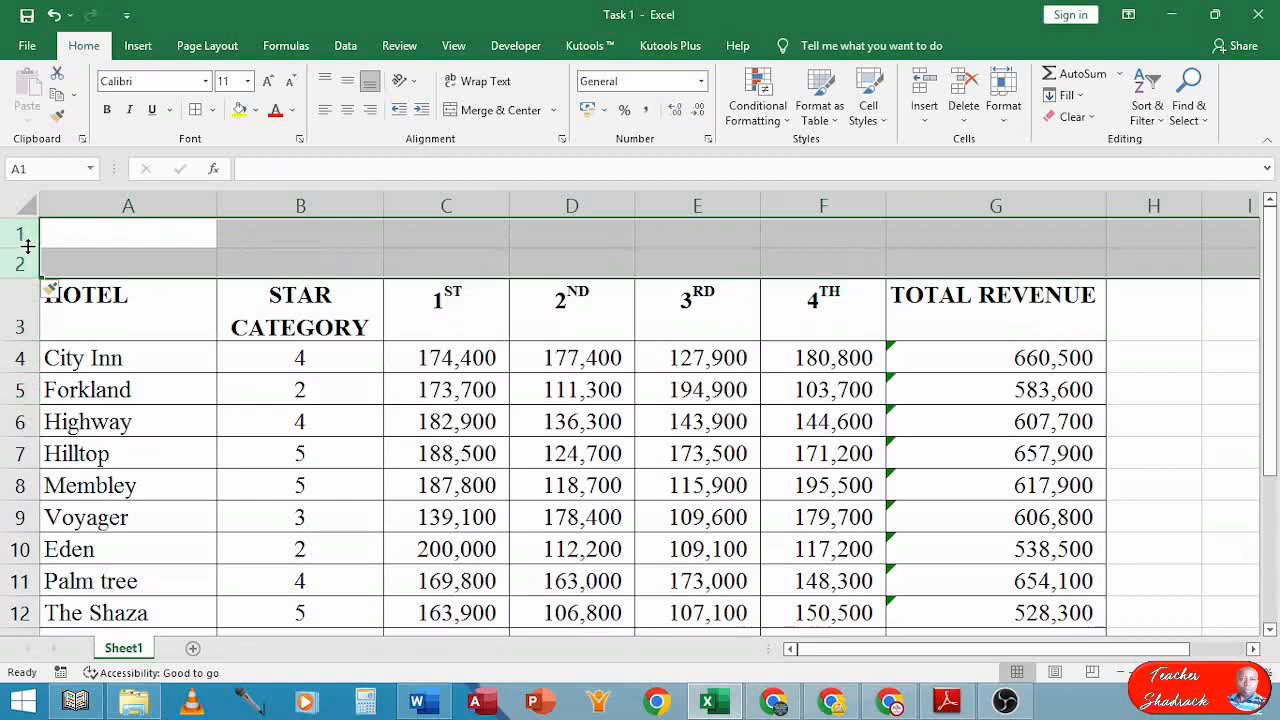
Type the title 'MBALAMBALA GROUP HOTELS' in A1 and select A1:G1
{"action": "left_click", "coordinate": [72, 231]}
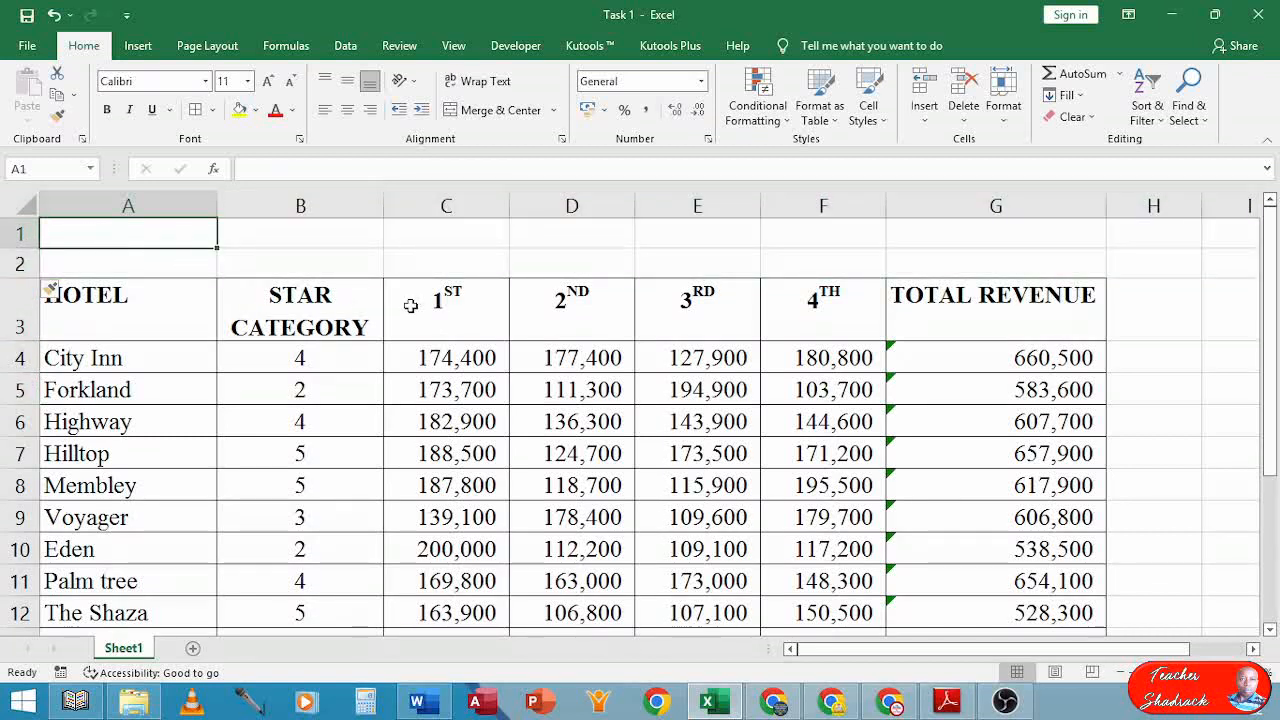
{"action": "type", "text": "M"}
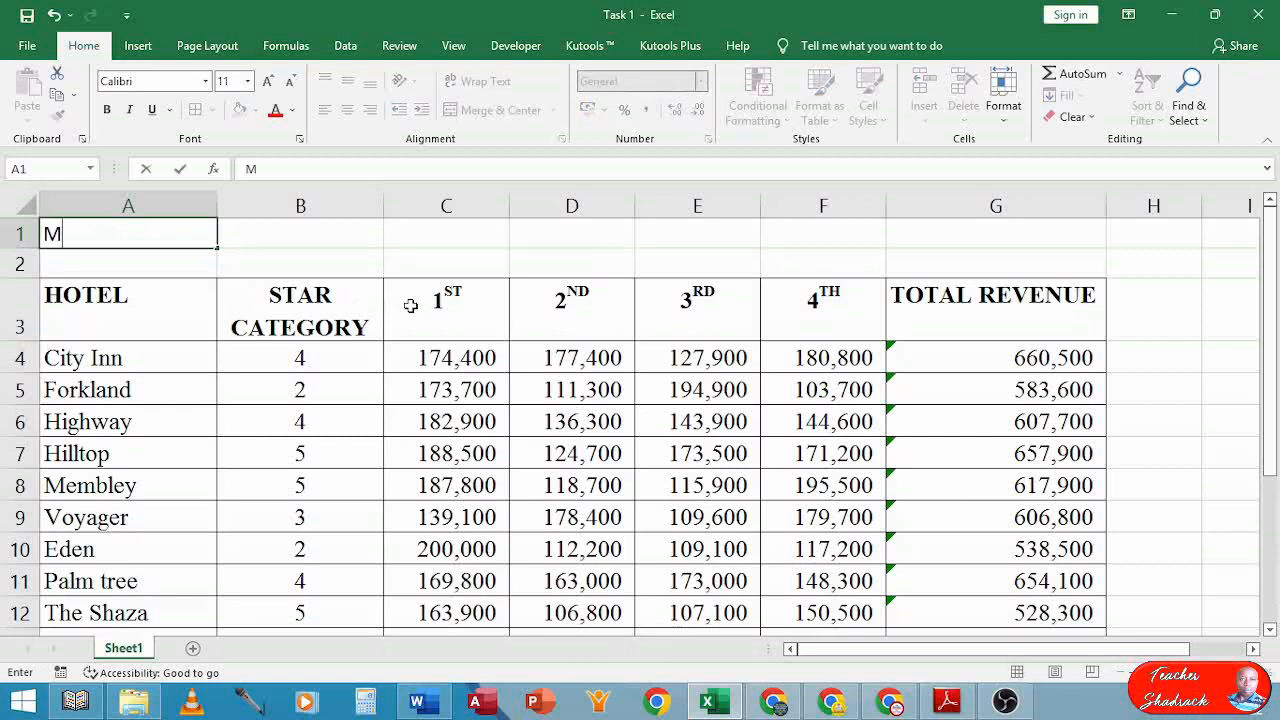
{"action": "type", "text": "BALAM"}
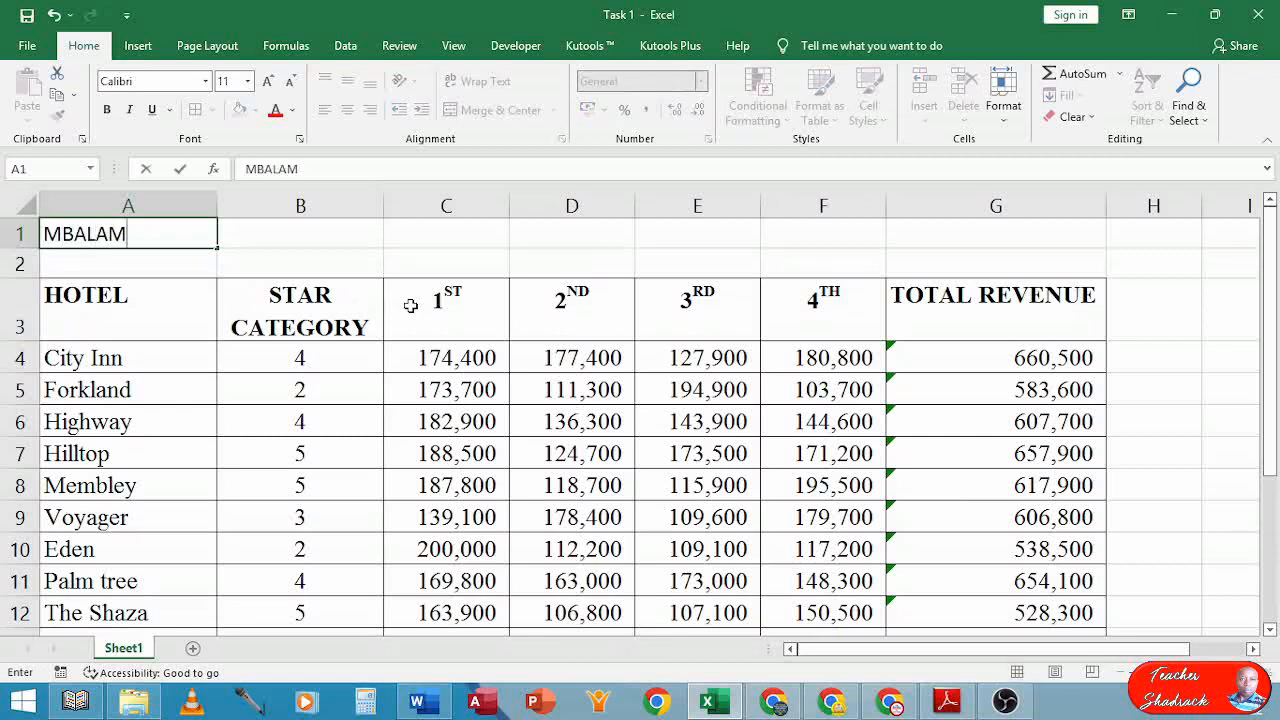
{"action": "type", "text": "BALA GRO"}
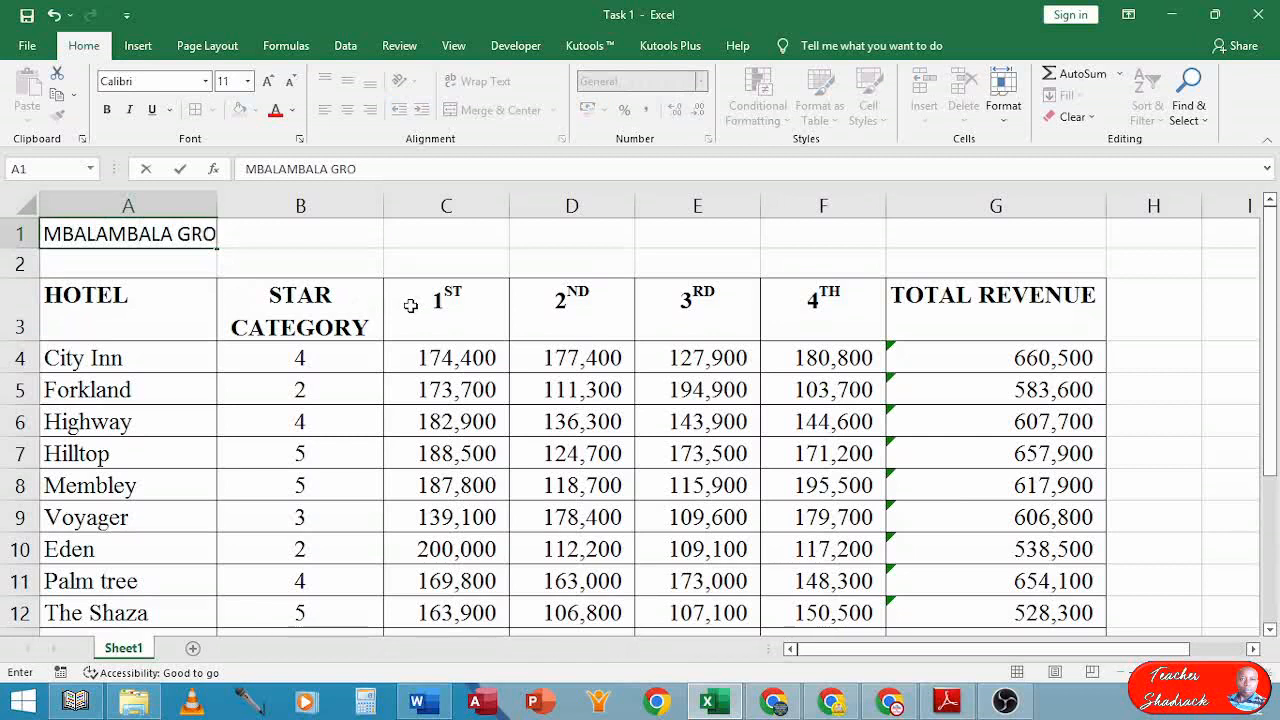
{"action": "type", "text": "UP HO"}
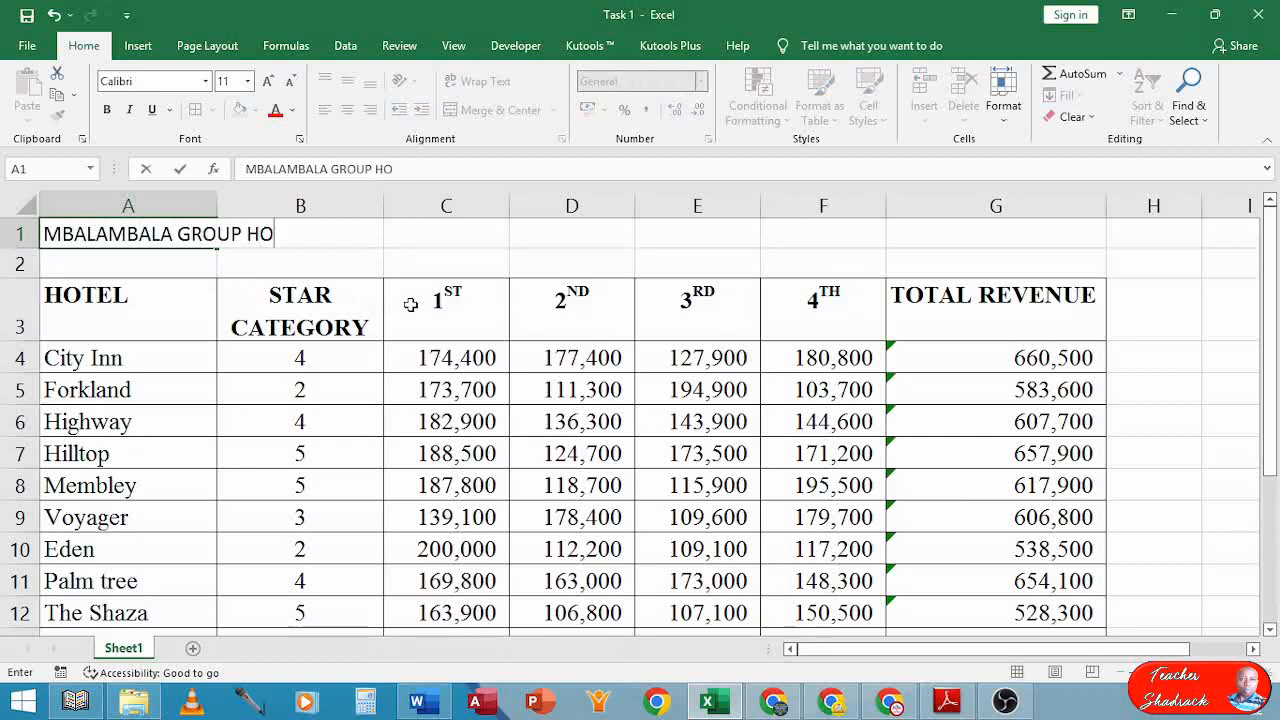
{"action": "type", "text": "TELS"}
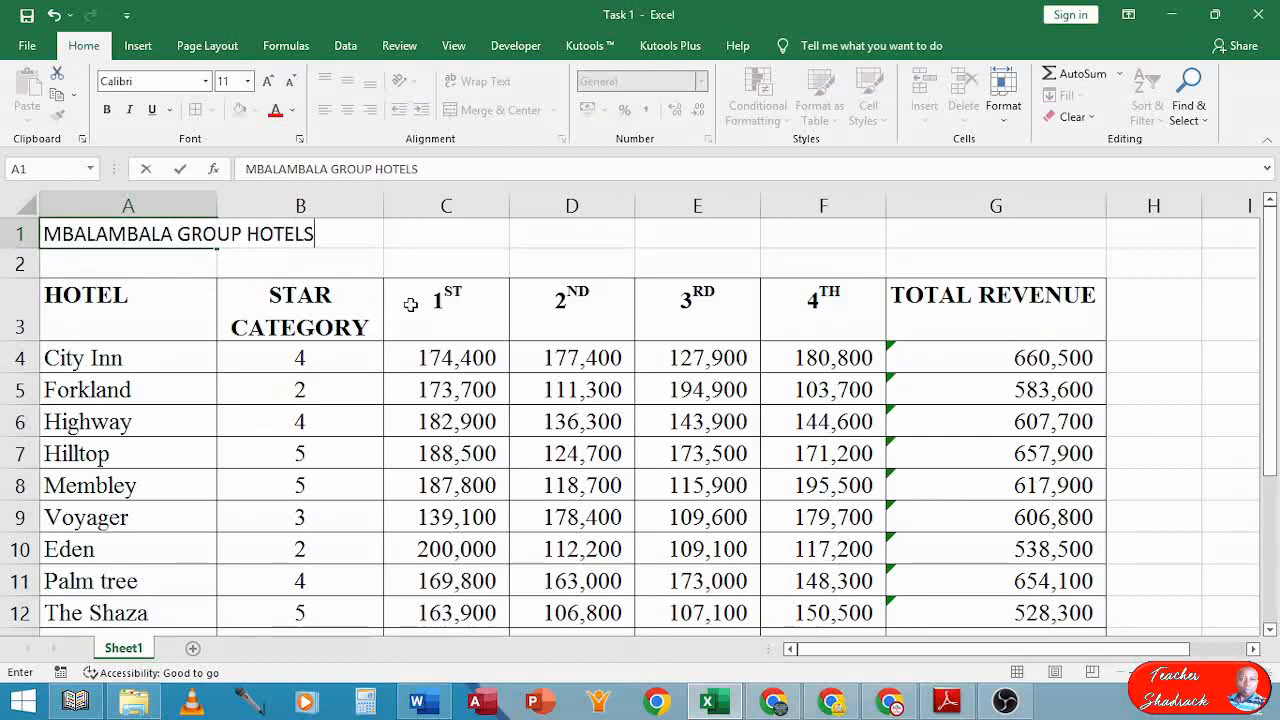
{"action": "key", "text": "Return"}
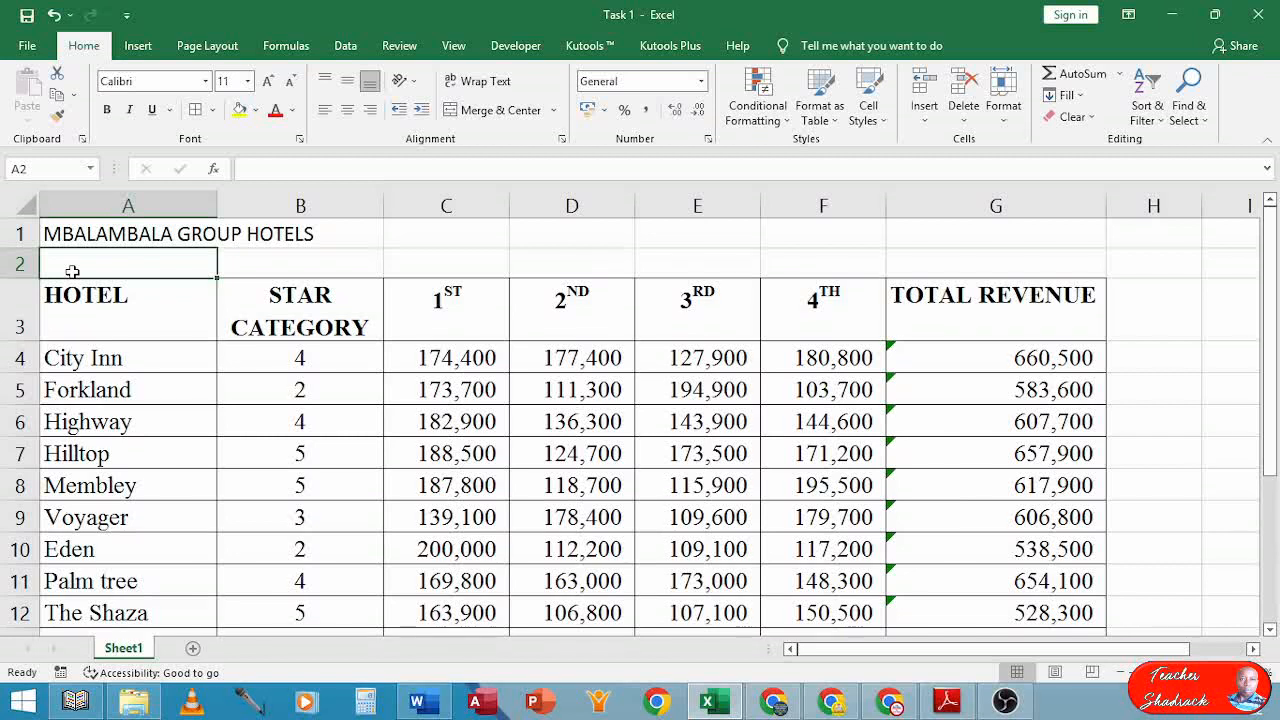
{"action": "left_click", "coordinate": [138, 233]}
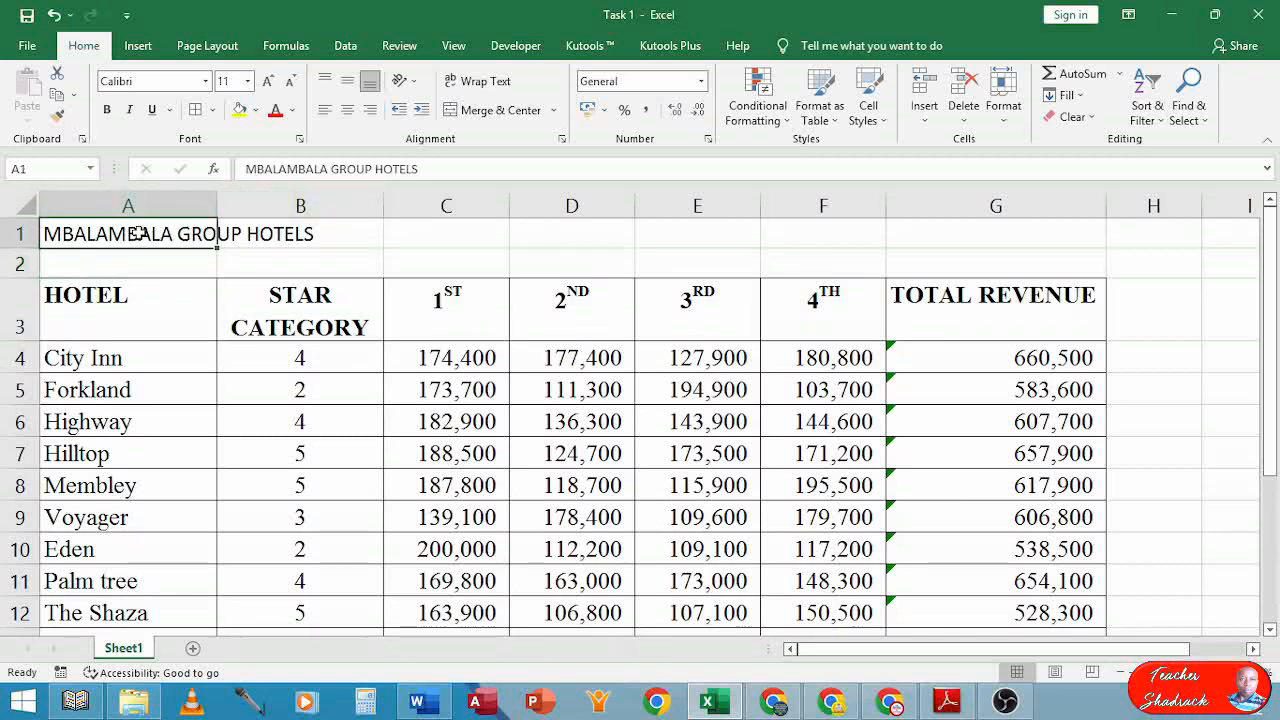
{"action": "left_click_drag", "start_coordinate": [138, 233], "coordinate": [972, 213]}
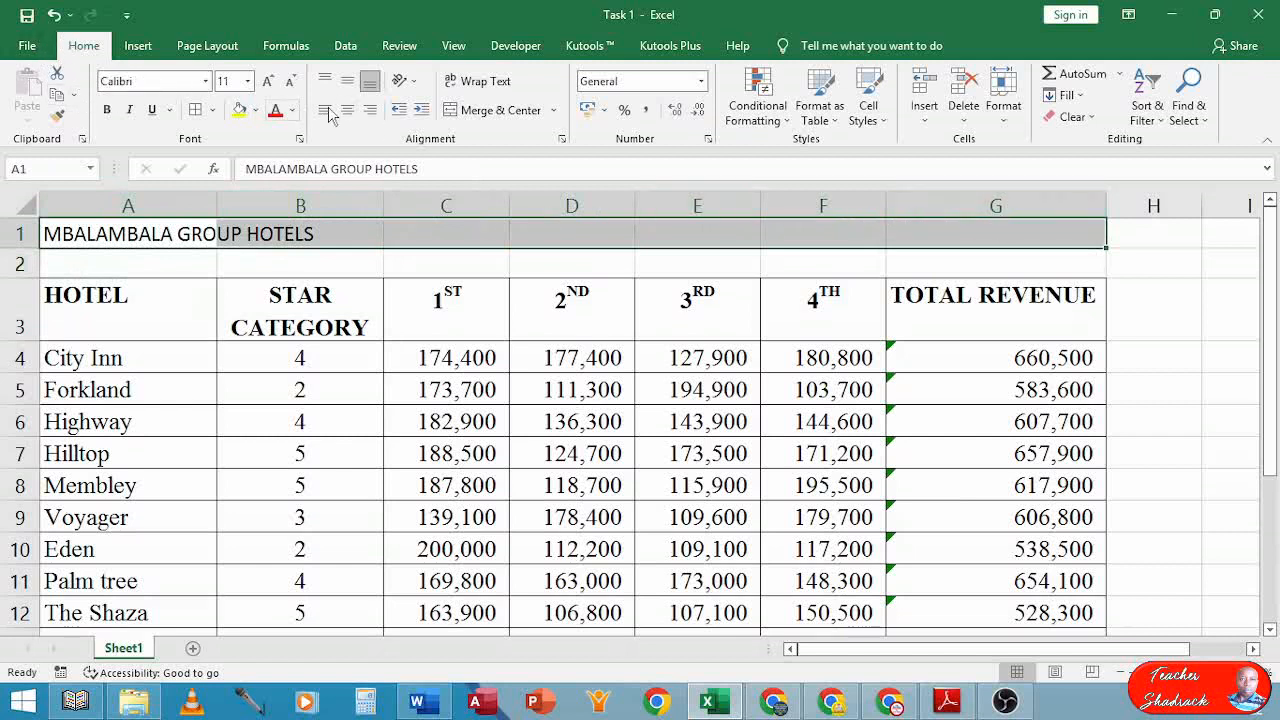
Merge and centre the title across A1:G1, make it bold and set font size 15
{"action": "left_click", "coordinate": [500, 110]}
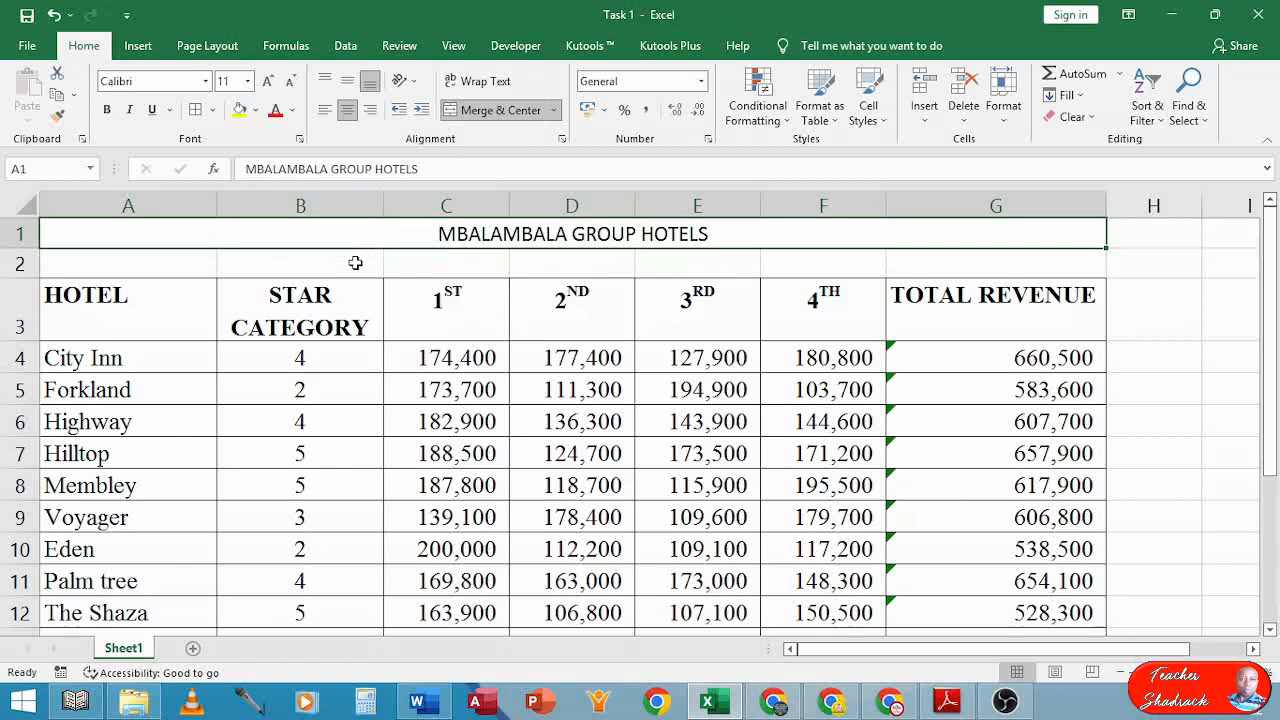
{"action": "left_click", "coordinate": [107, 111]}
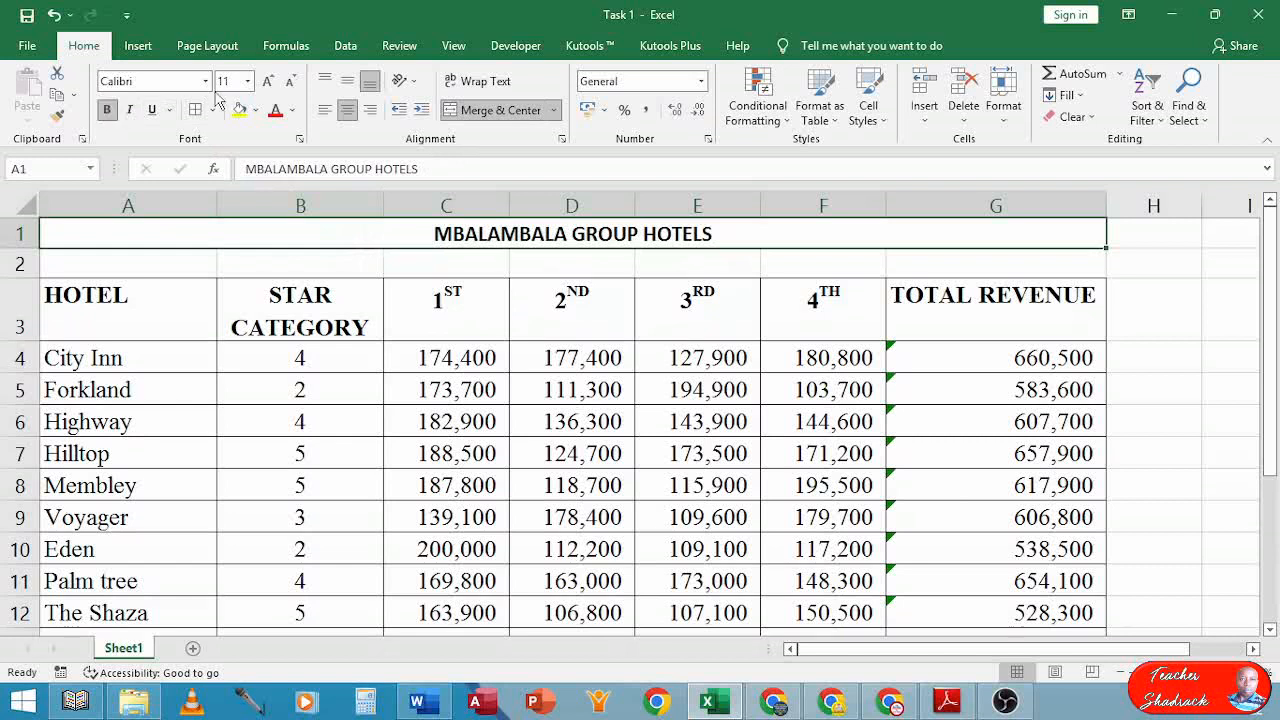
{"action": "left_click", "coordinate": [248, 82]}
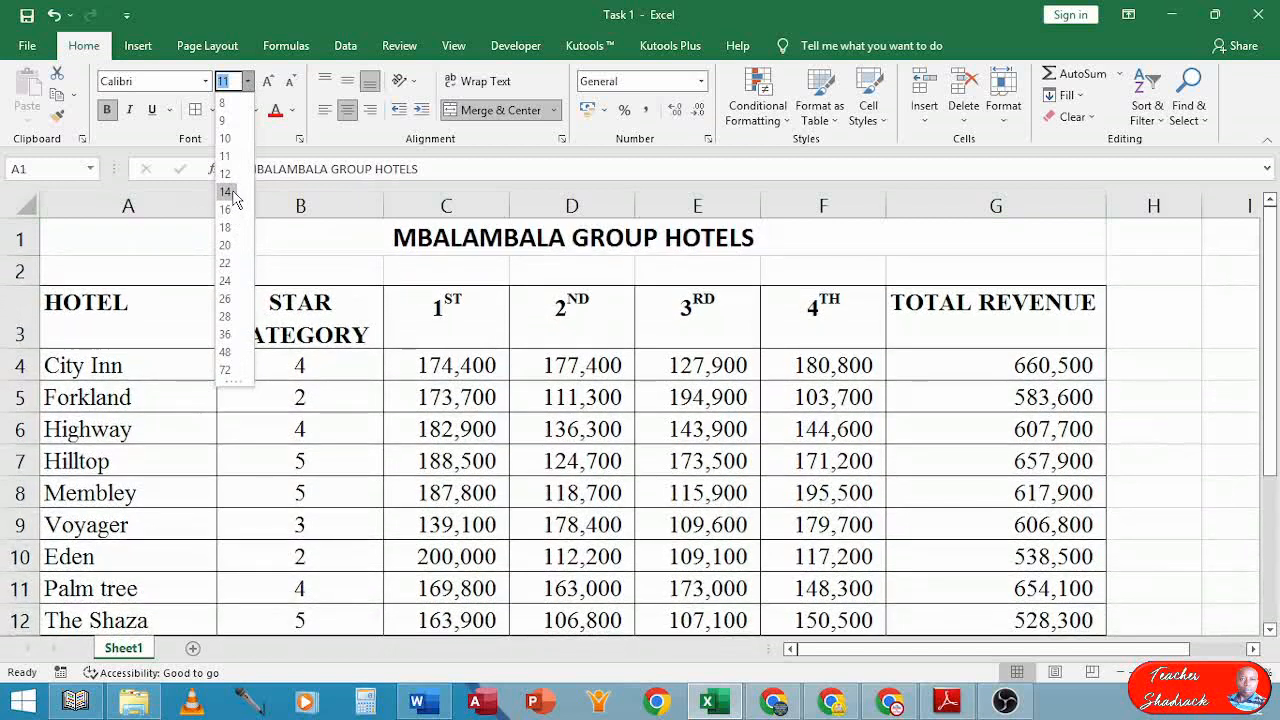
{"action": "left_click", "coordinate": [226, 192]}
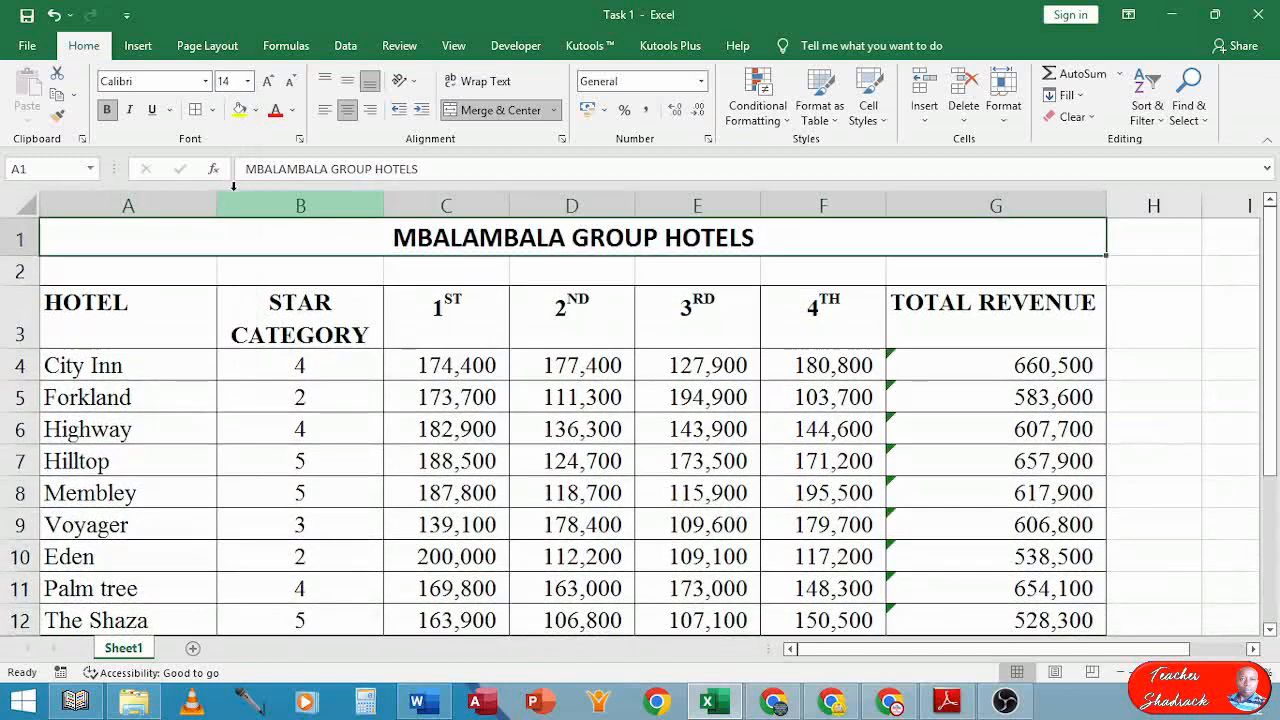
{"action": "left_click", "coordinate": [235, 81]}
{"action": "type", "text": "1"}
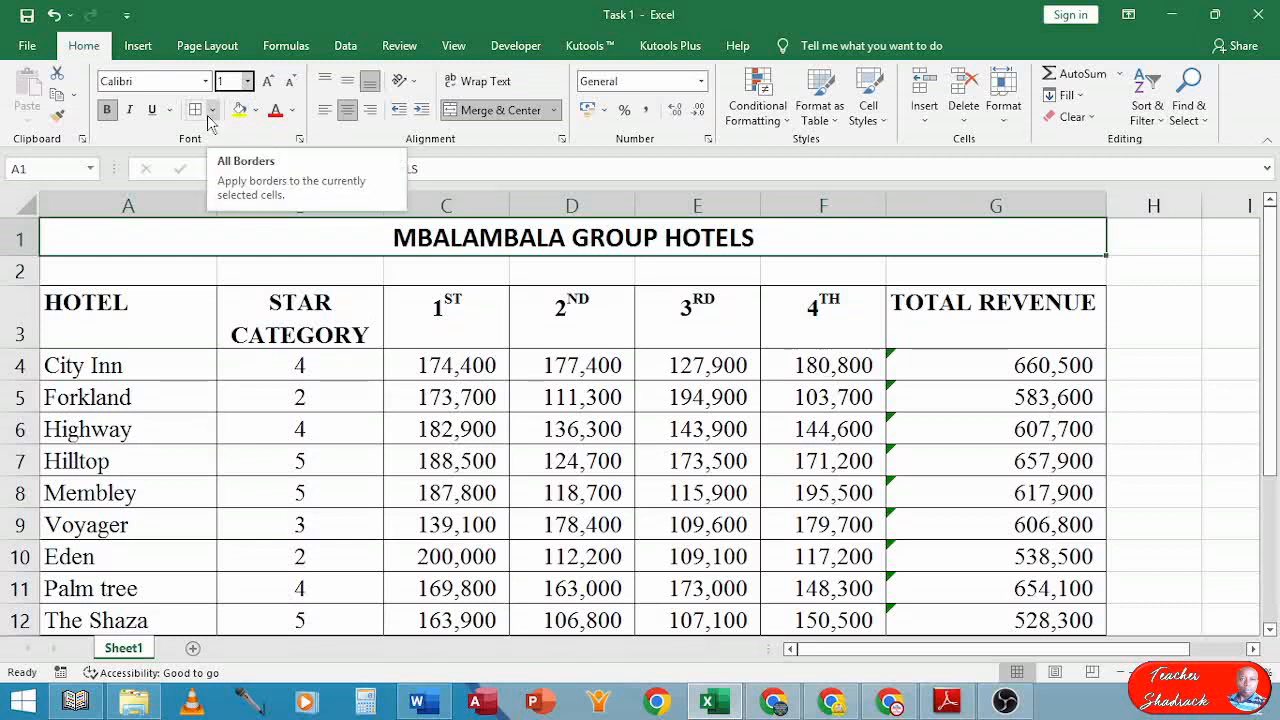
{"action": "type", "text": "5"}
{"action": "key", "text": "Return"}
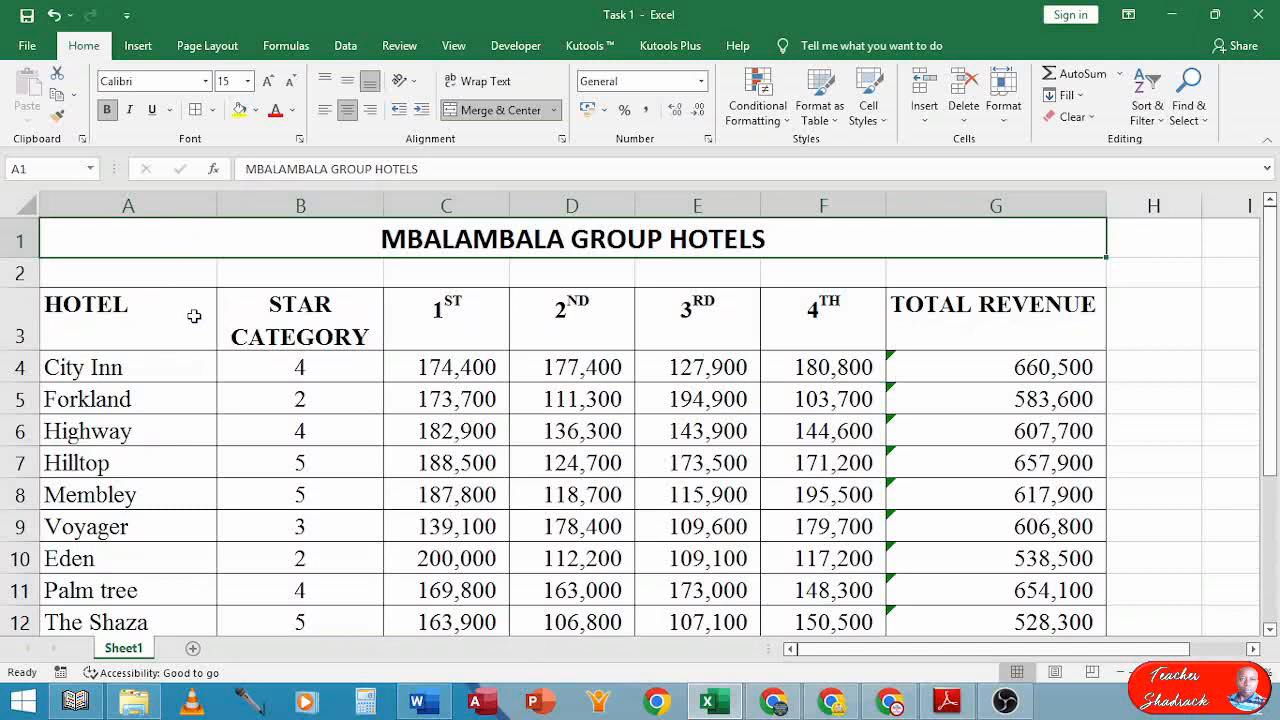
{"action": "left_click", "coordinate": [940, 703]}
{"action": "scroll", "coordinate": [489, 449], "scroll_direction": "down", "scroll_amount": 10}
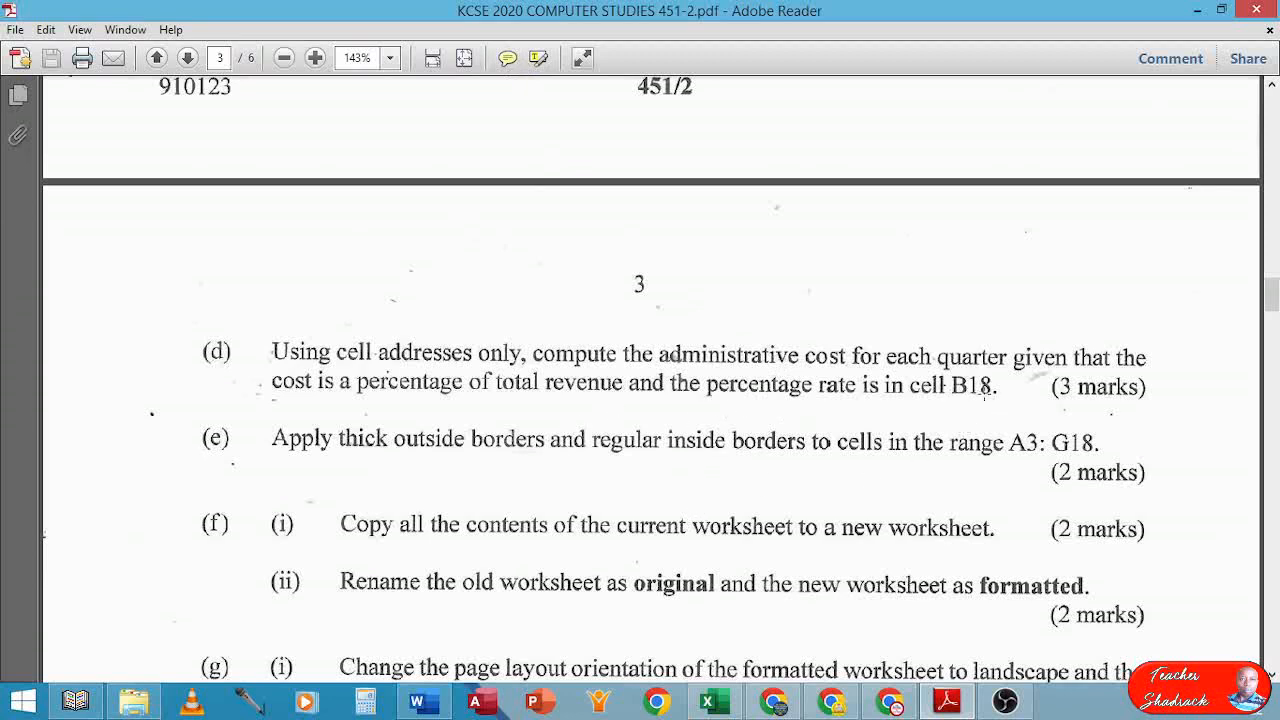
{"action": "left_click", "coordinate": [720, 708]}
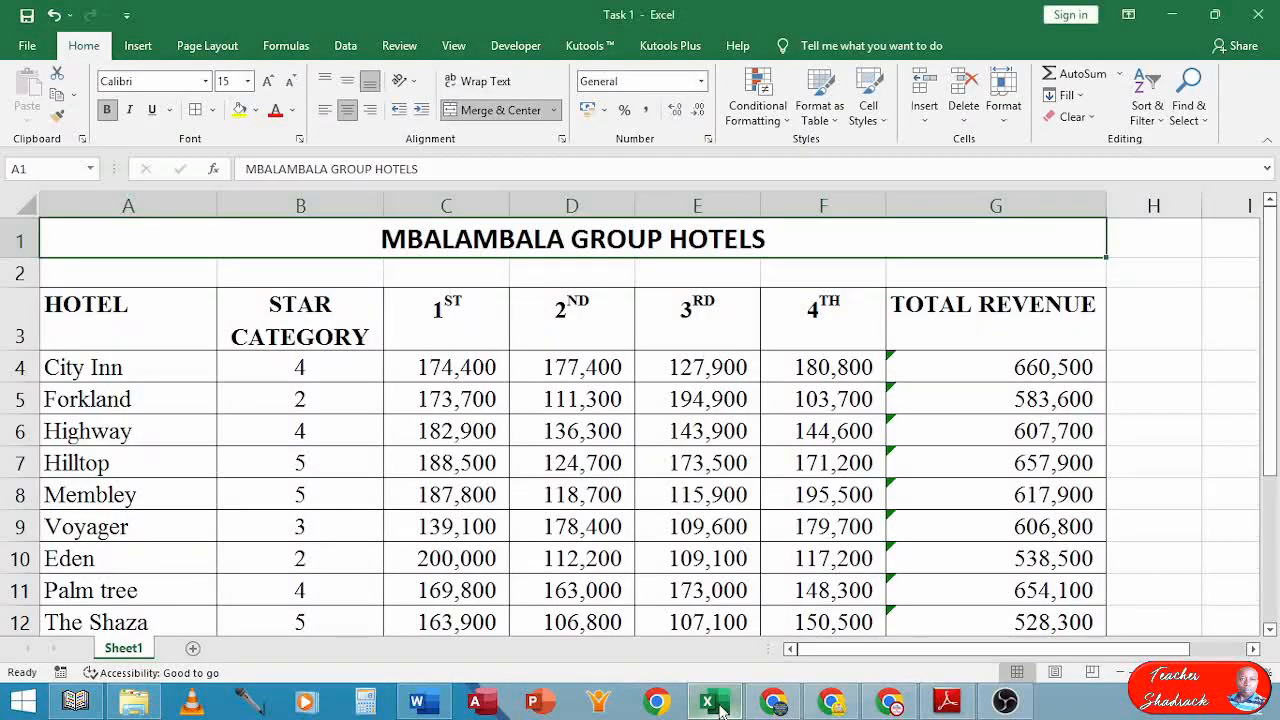
Remove the '30%' from the end of the Percentage label in A18
{"action": "scroll", "coordinate": [449, 443], "scroll_direction": "down", "scroll_amount": 4}
{"action": "scroll", "coordinate": [464, 451], "scroll_direction": "up", "scroll_amount": 1}
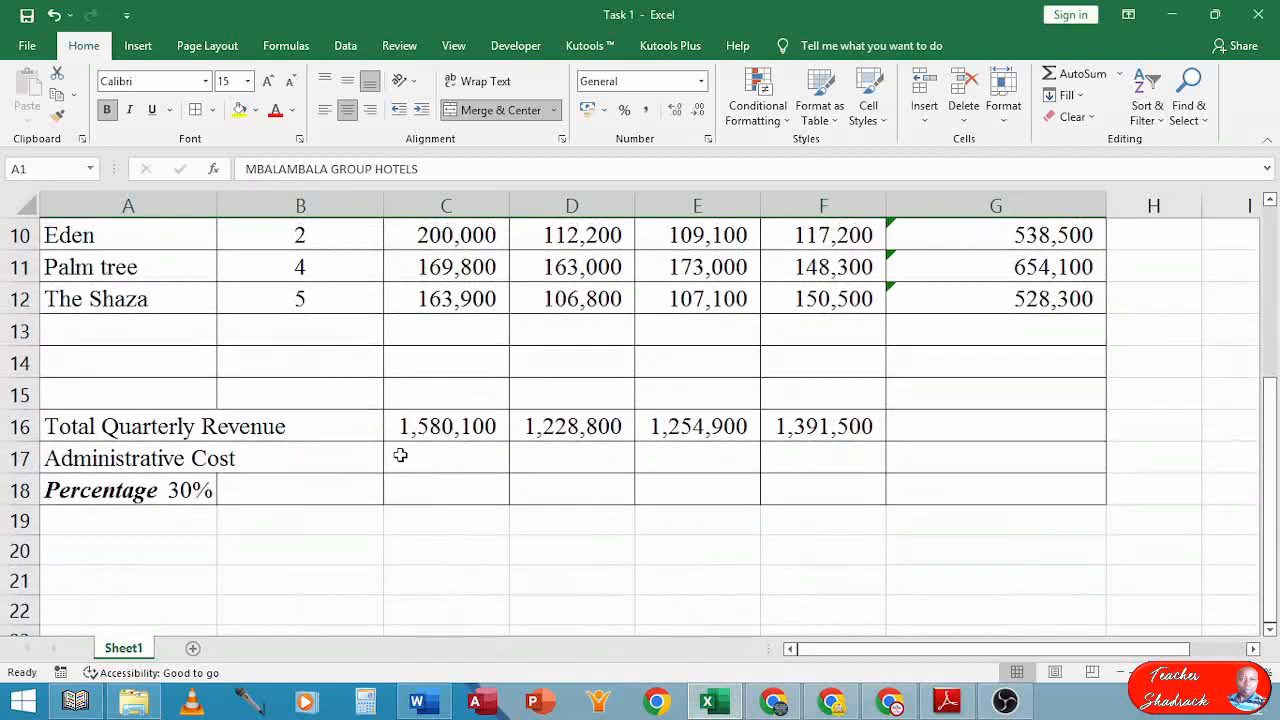
{"action": "left_click_drag", "start_coordinate": [409, 455], "coordinate": [818, 468]}
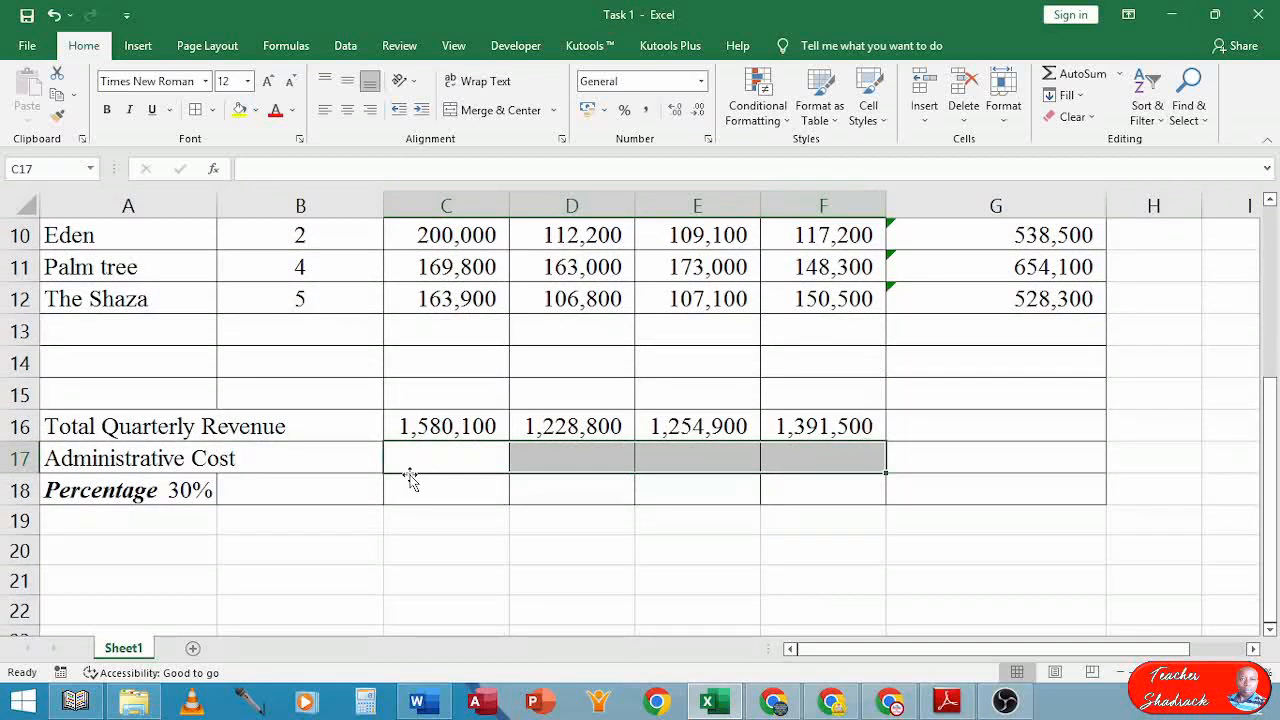
{"action": "left_click", "coordinate": [145, 495]}
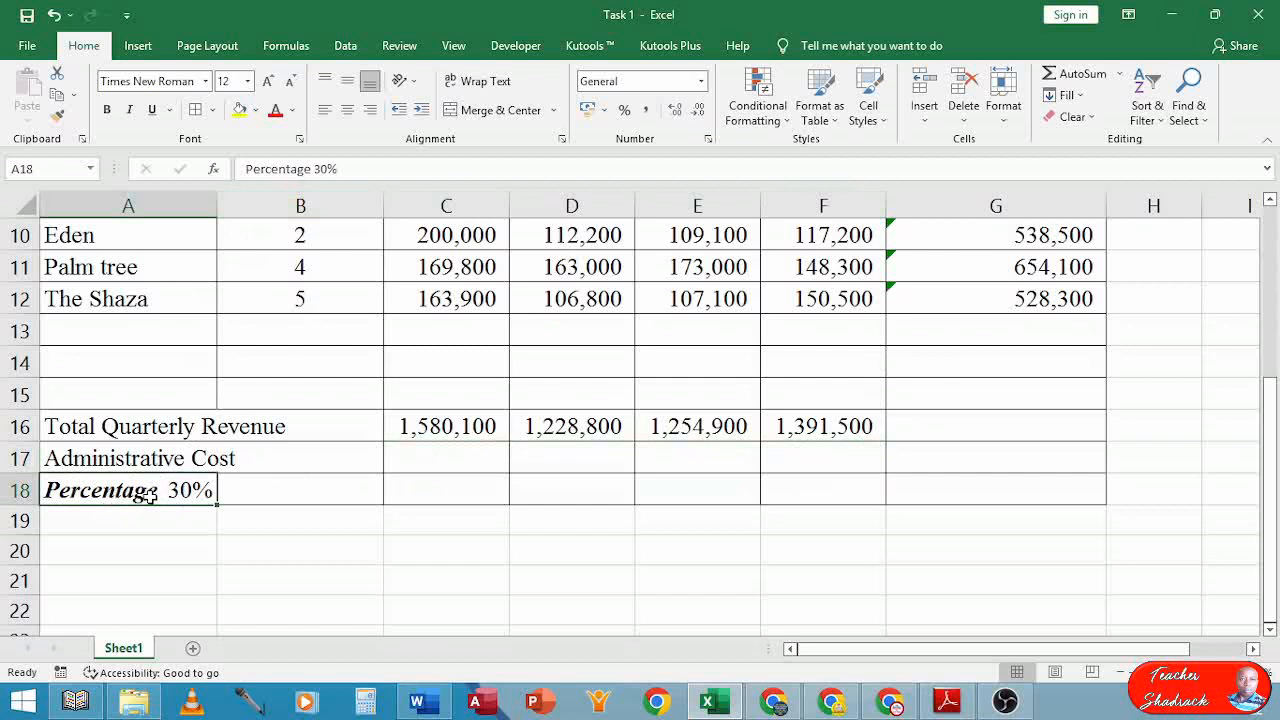
{"action": "left_click_drag", "start_coordinate": [343, 170], "coordinate": [314, 171]}
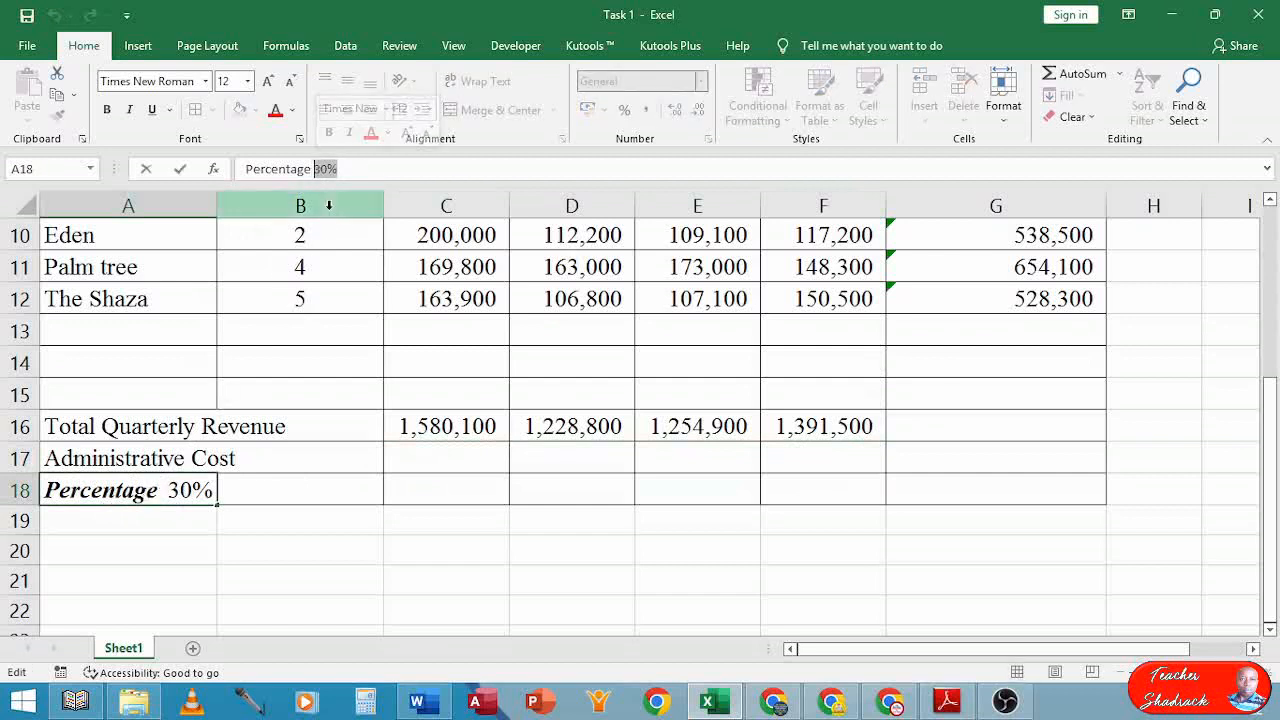
{"action": "key", "text": "BackSpace"}
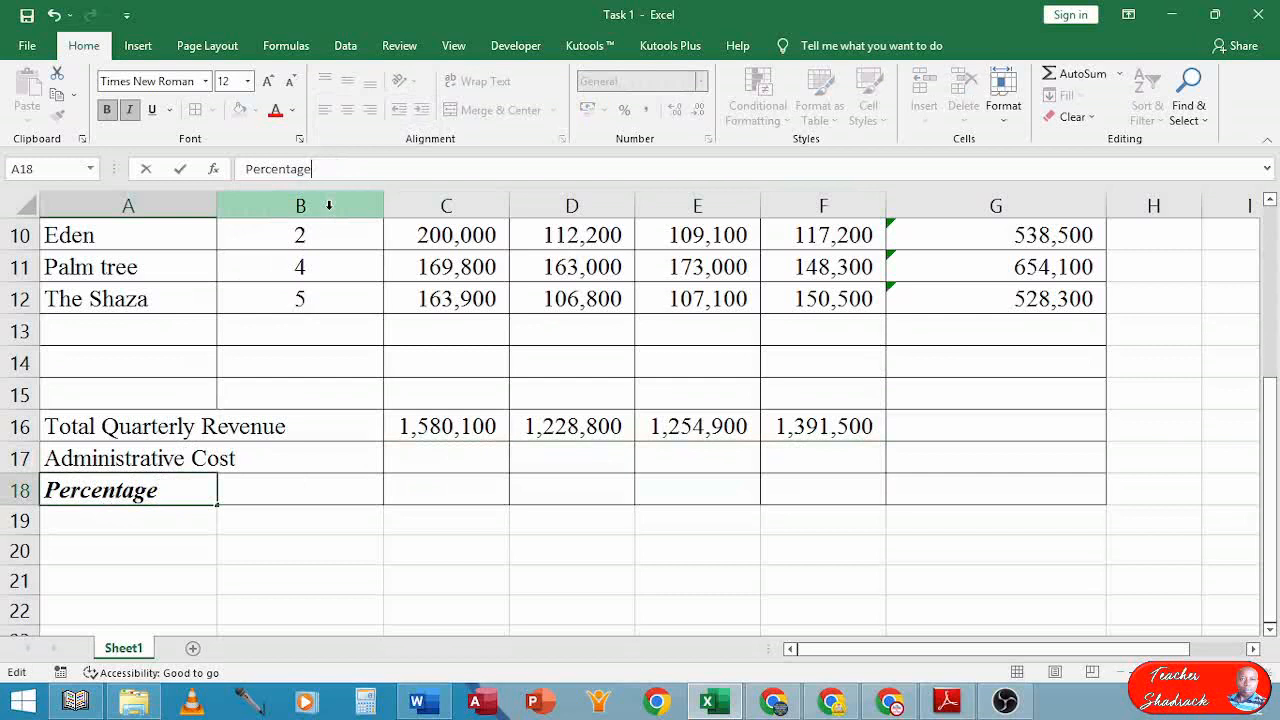
{"action": "key", "text": "Return"}
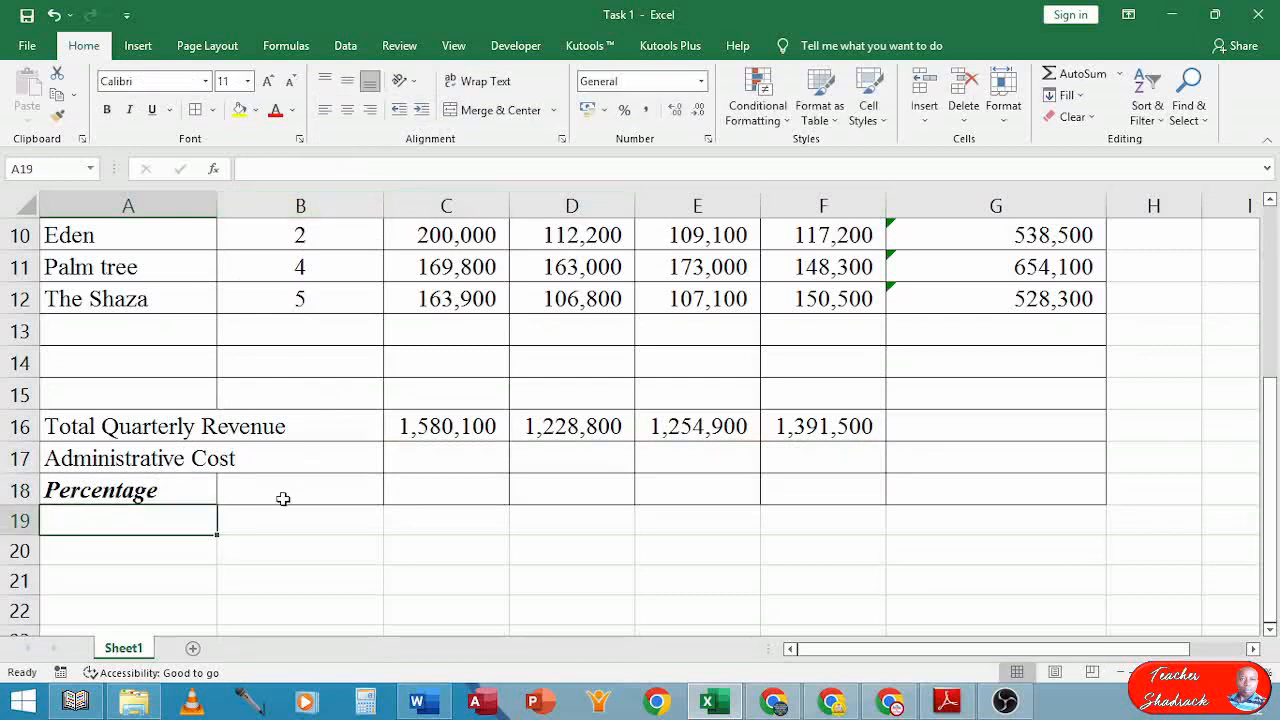
Enter 30% in B18 and left-align it
{"action": "left_click", "coordinate": [284, 496]}
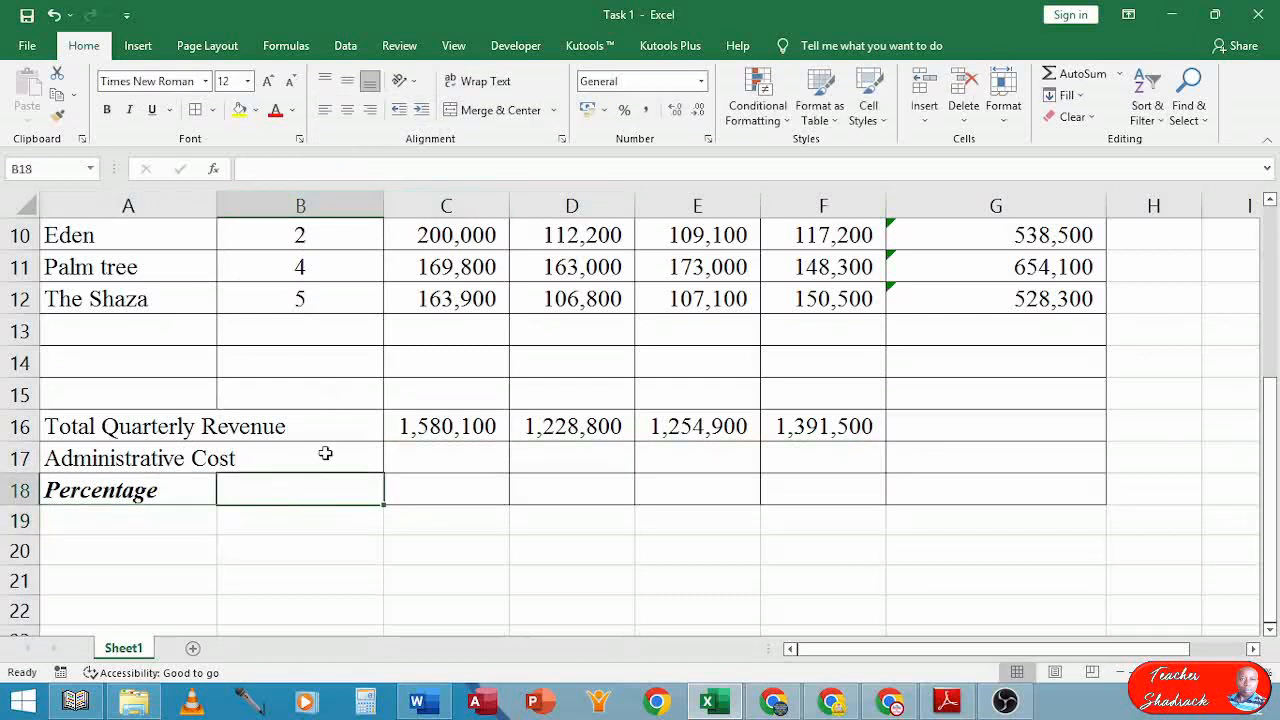
{"action": "type", "text": "30"}
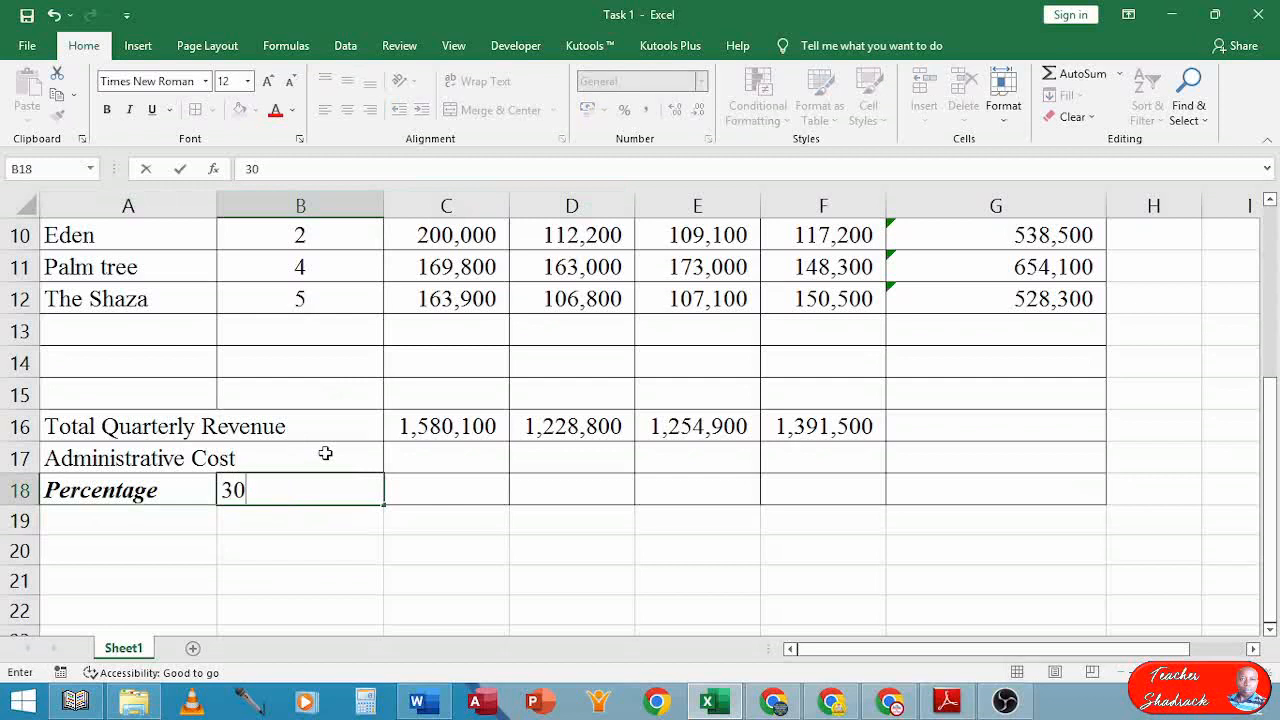
{"action": "type", "text": "%"}
{"action": "key", "text": "Return"}
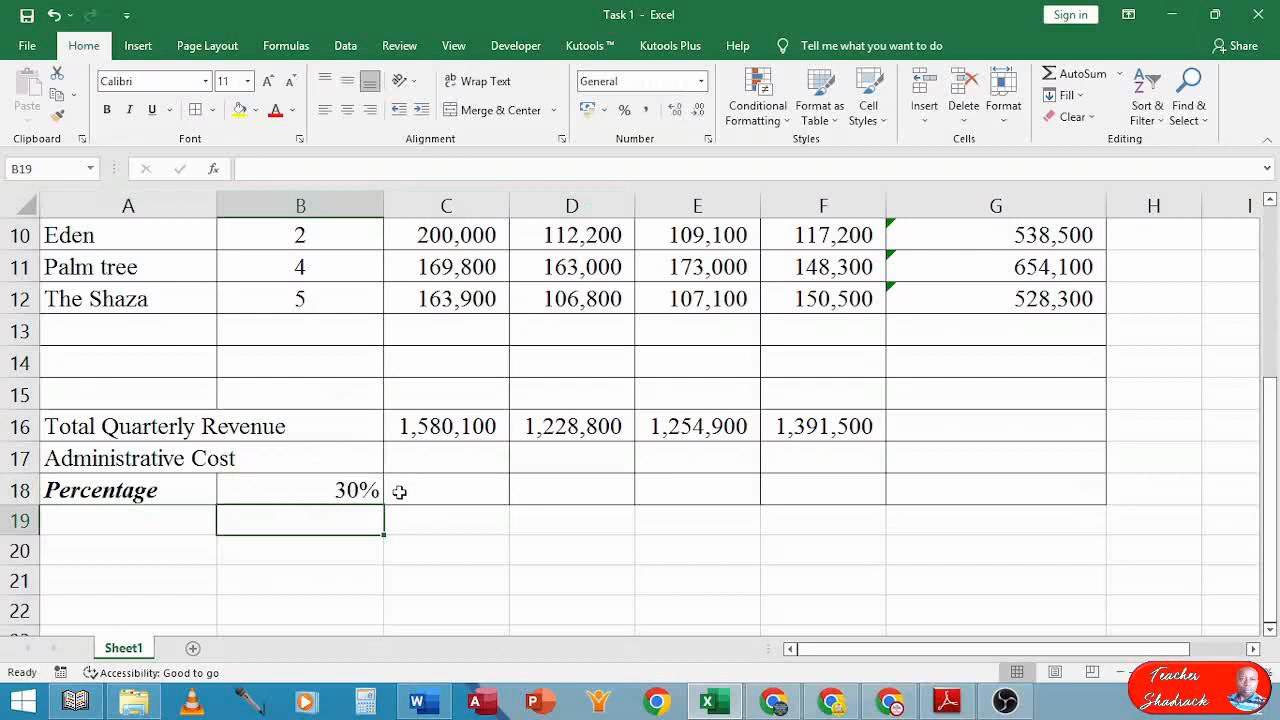
{"action": "left_click", "coordinate": [350, 493]}
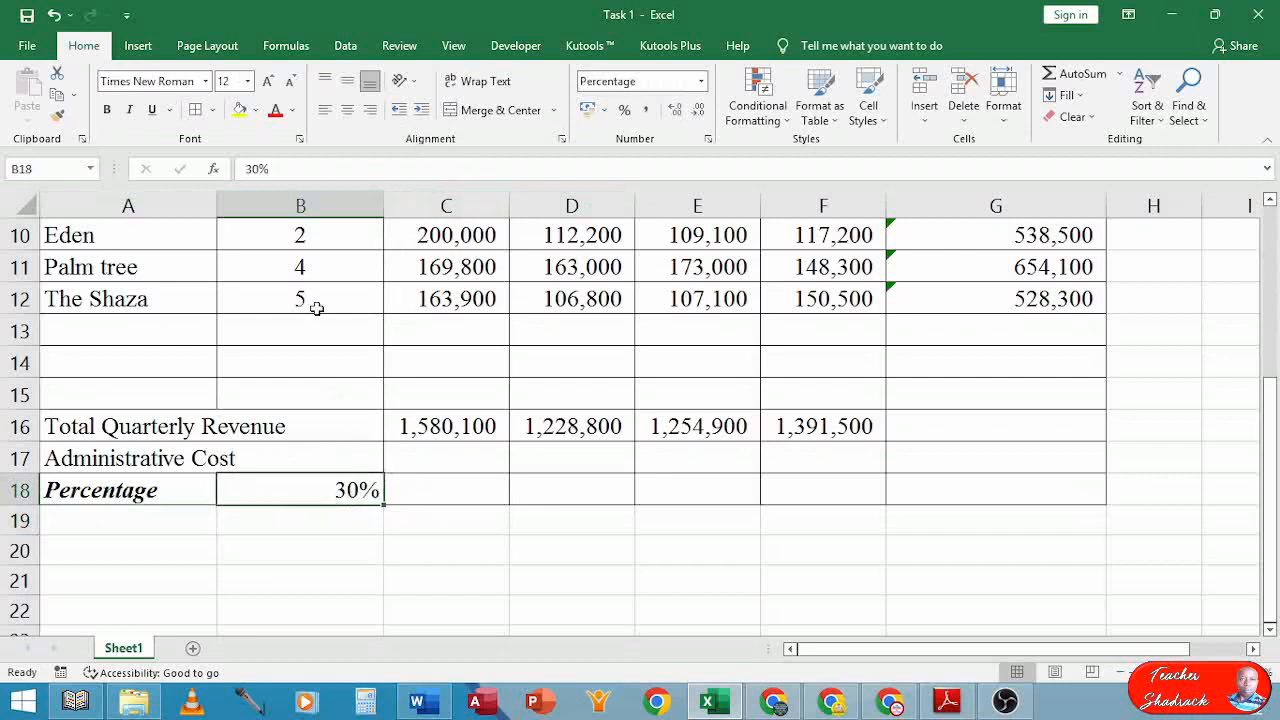
{"action": "left_click", "coordinate": [324, 110]}
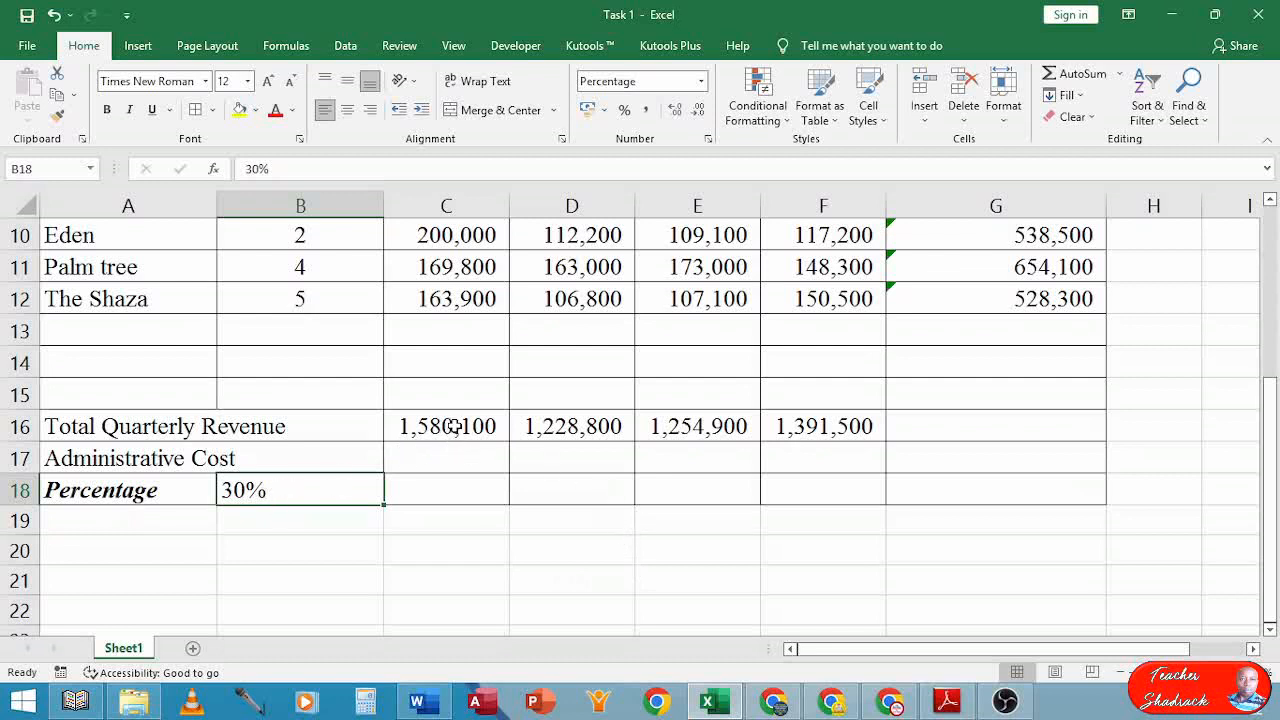
{"action": "left_click", "coordinate": [453, 426]}
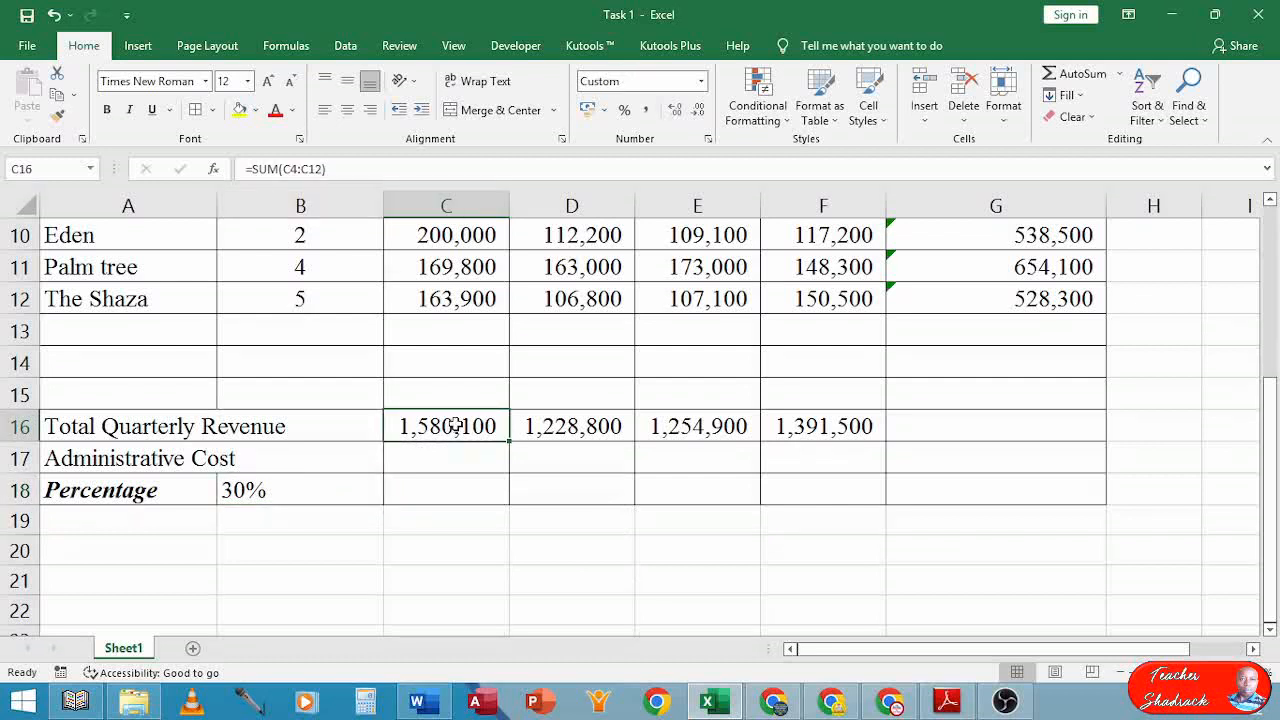
{"action": "left_click", "coordinate": [276, 501]}
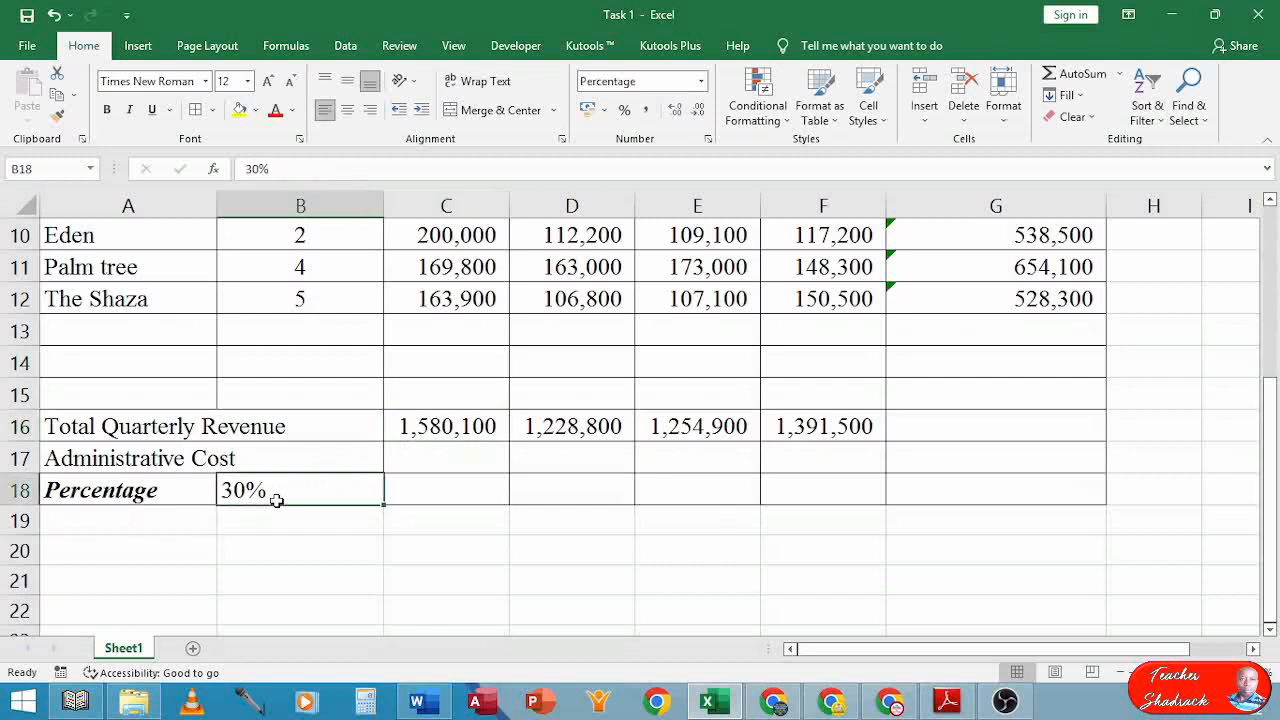
{"action": "left_click", "coordinate": [421, 452]}
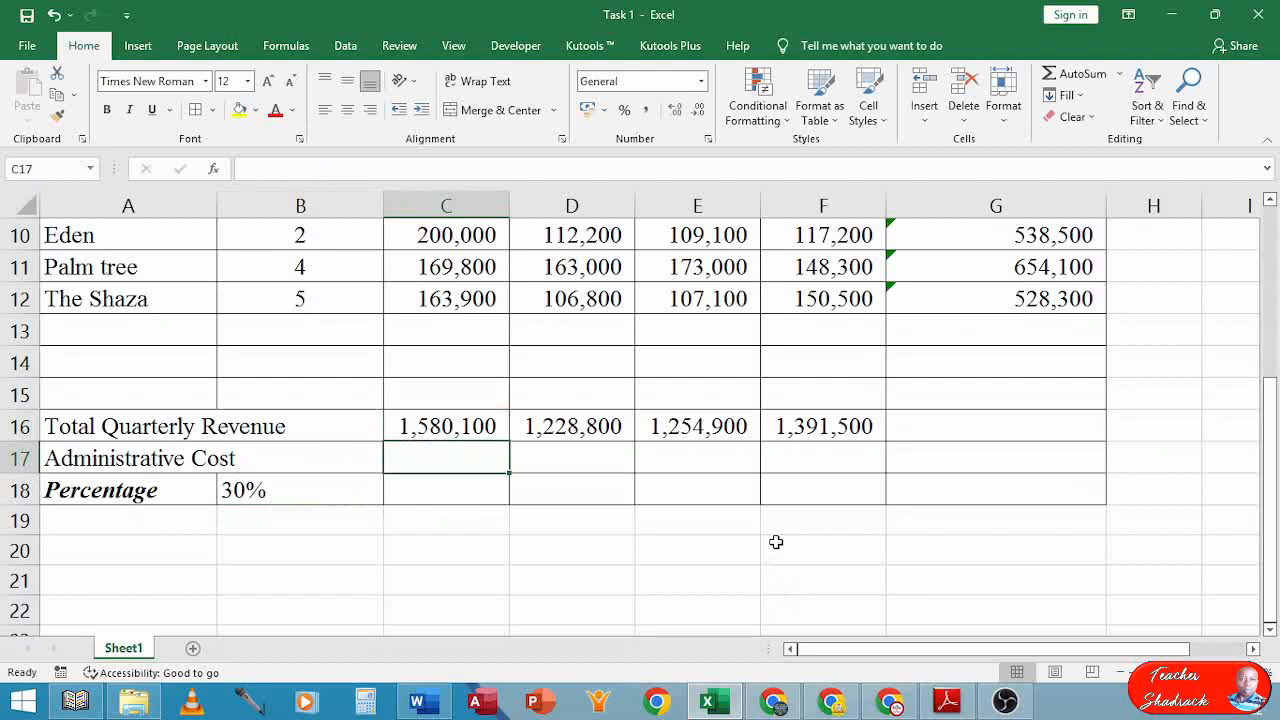
Enter =B18*C16 in C17 and copy it across to F17, checking the copied formulas
{"action": "type", "text": "="}
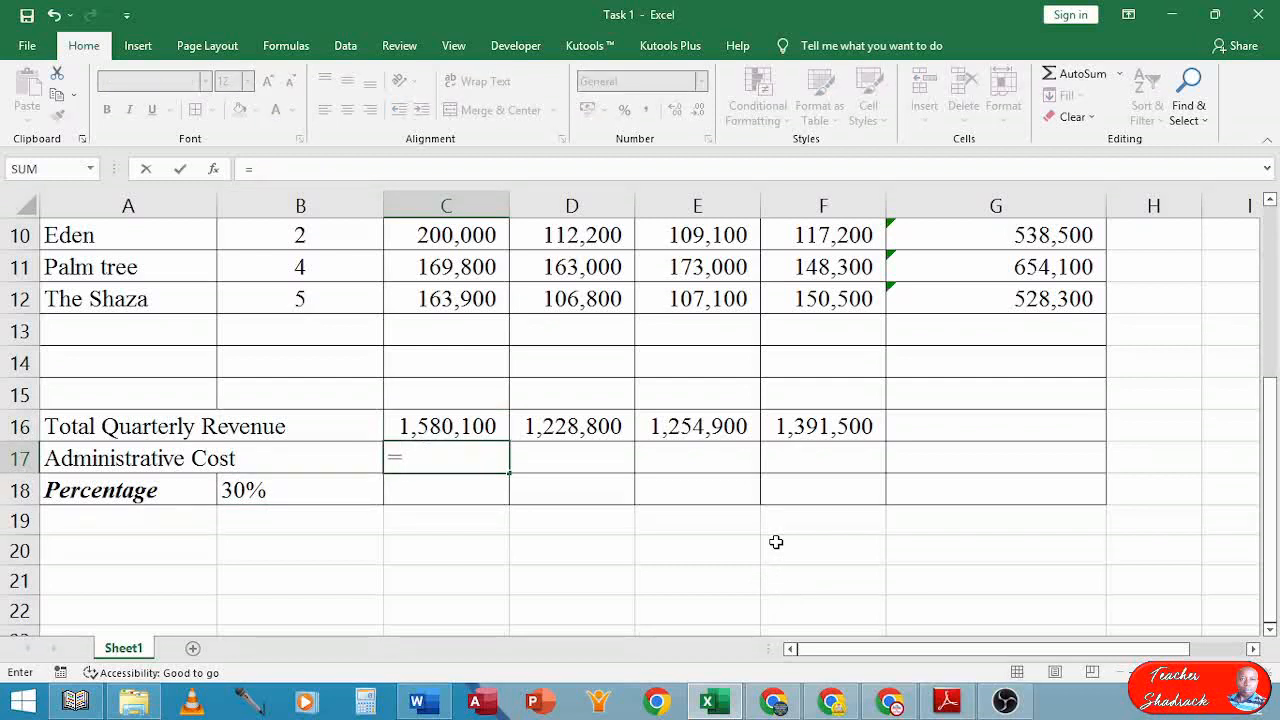
{"action": "type", "text": "B18"}
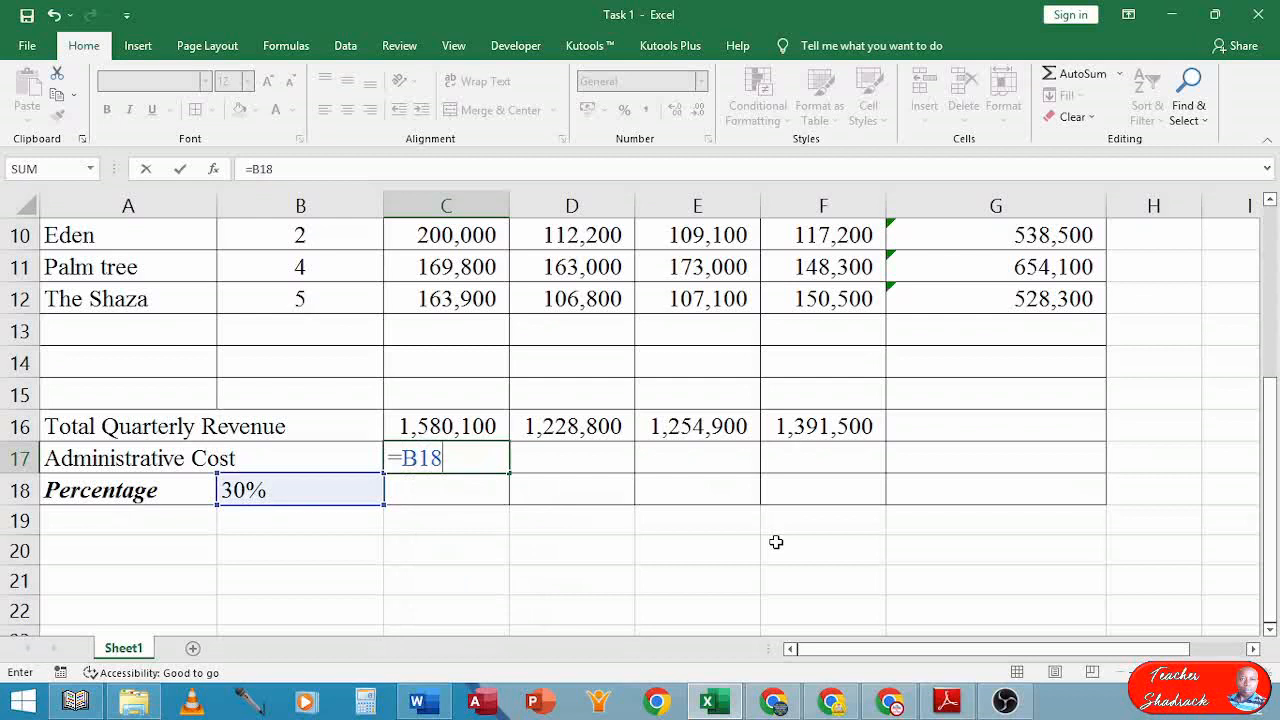
{"action": "type", "text": "*C"}
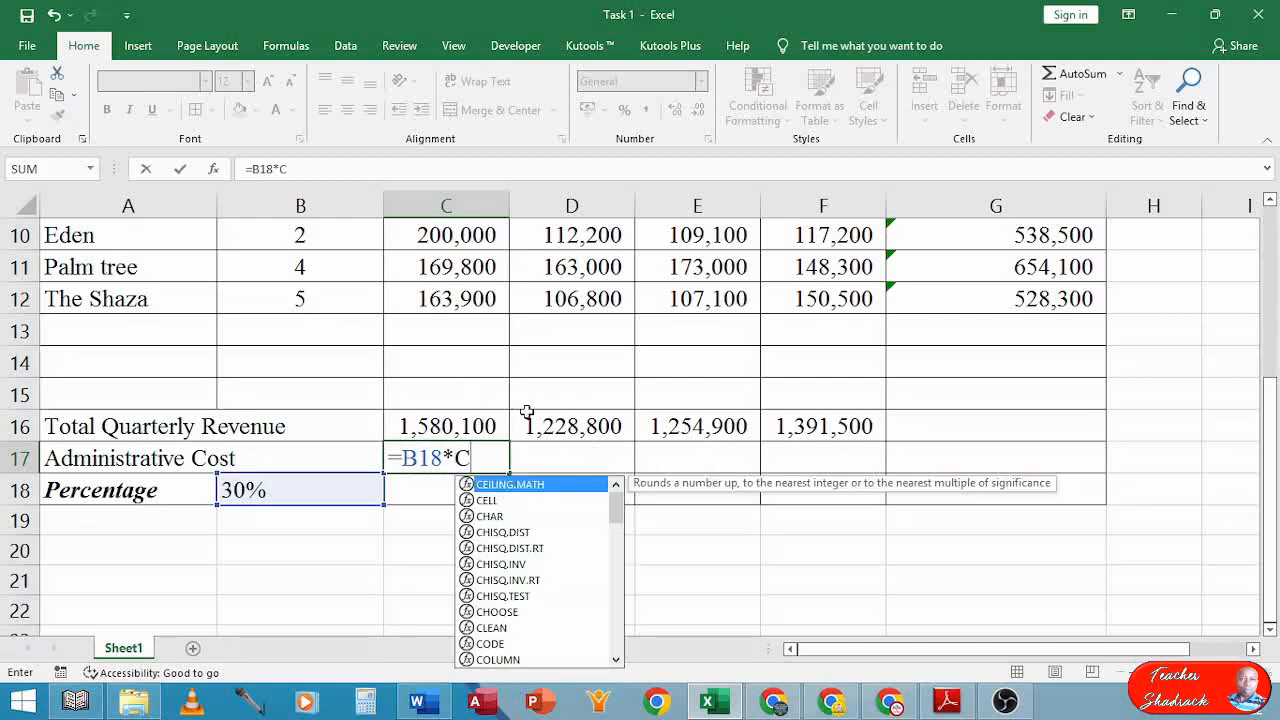
{"action": "type", "text": "16"}
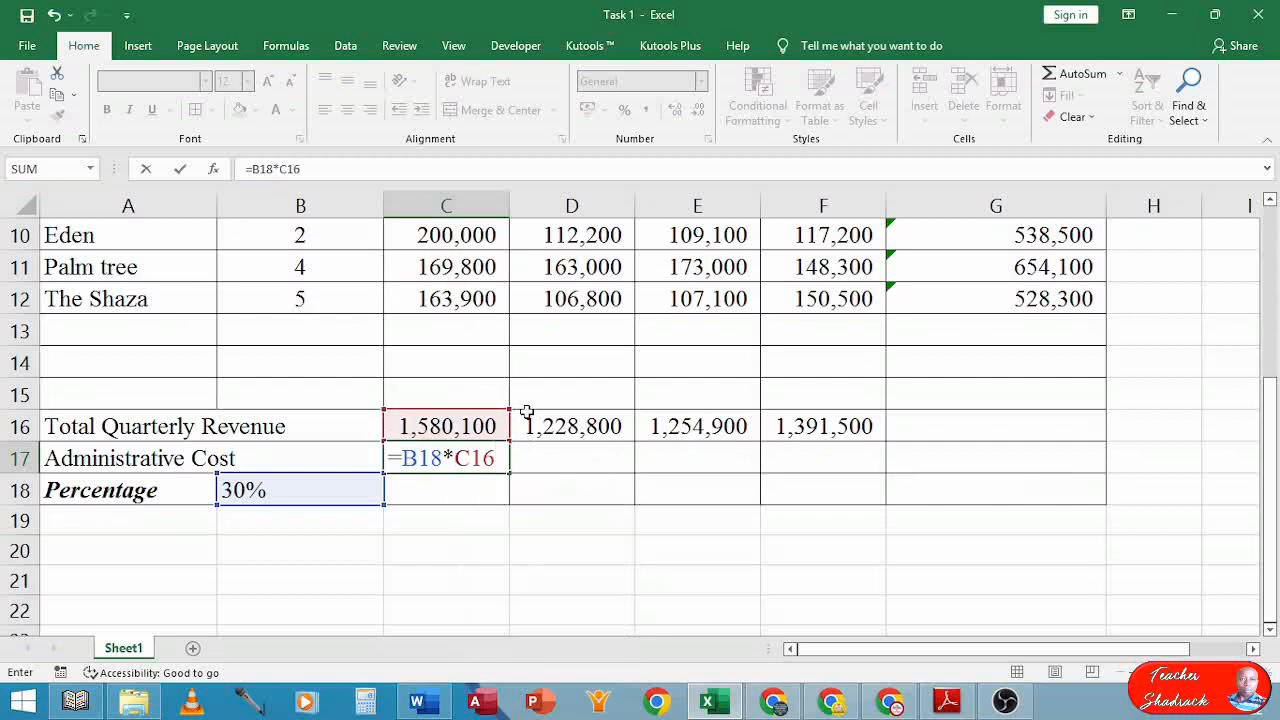
{"action": "key", "text": "Return"}
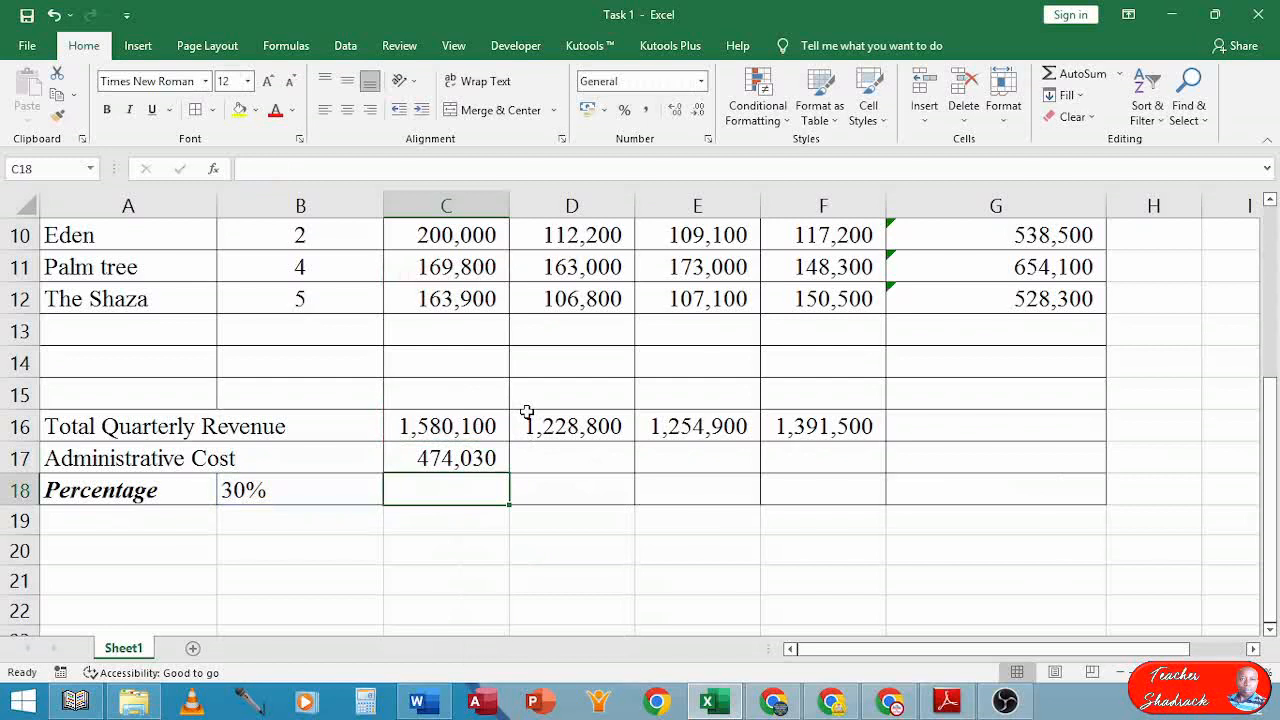
{"action": "left_click", "coordinate": [445, 455]}
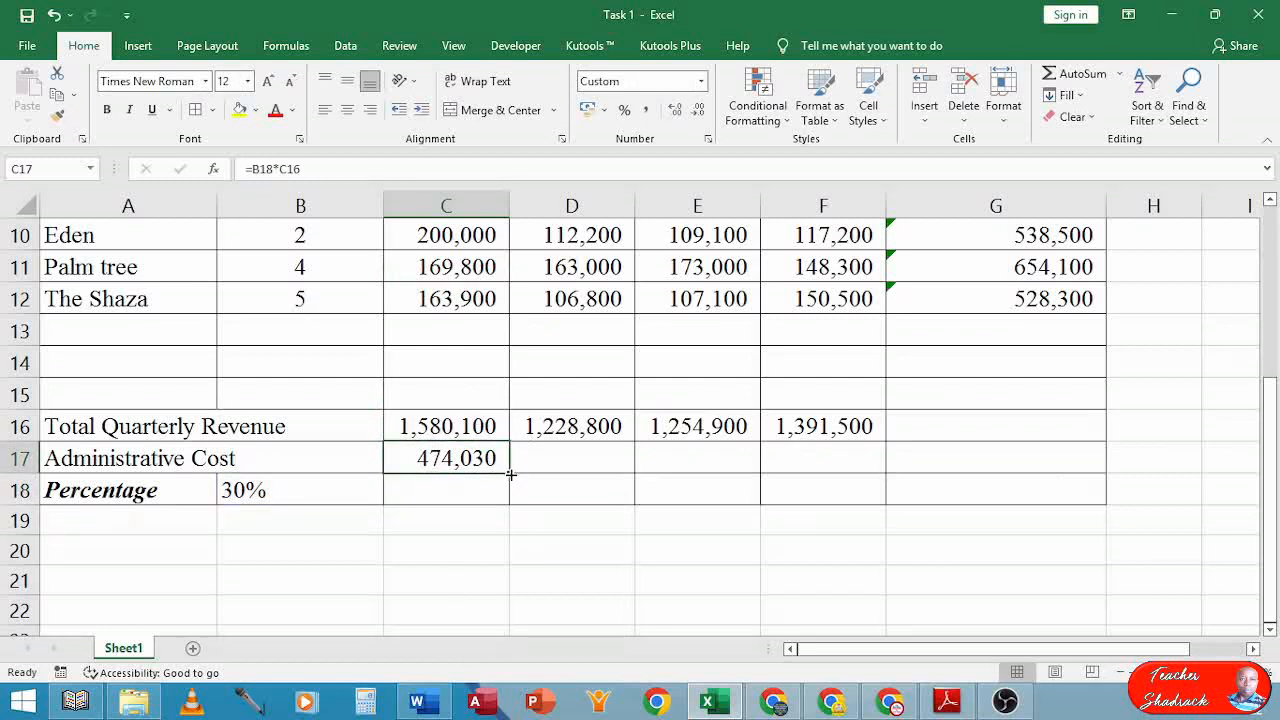
{"action": "left_click_drag", "start_coordinate": [510, 475], "coordinate": [790, 489]}
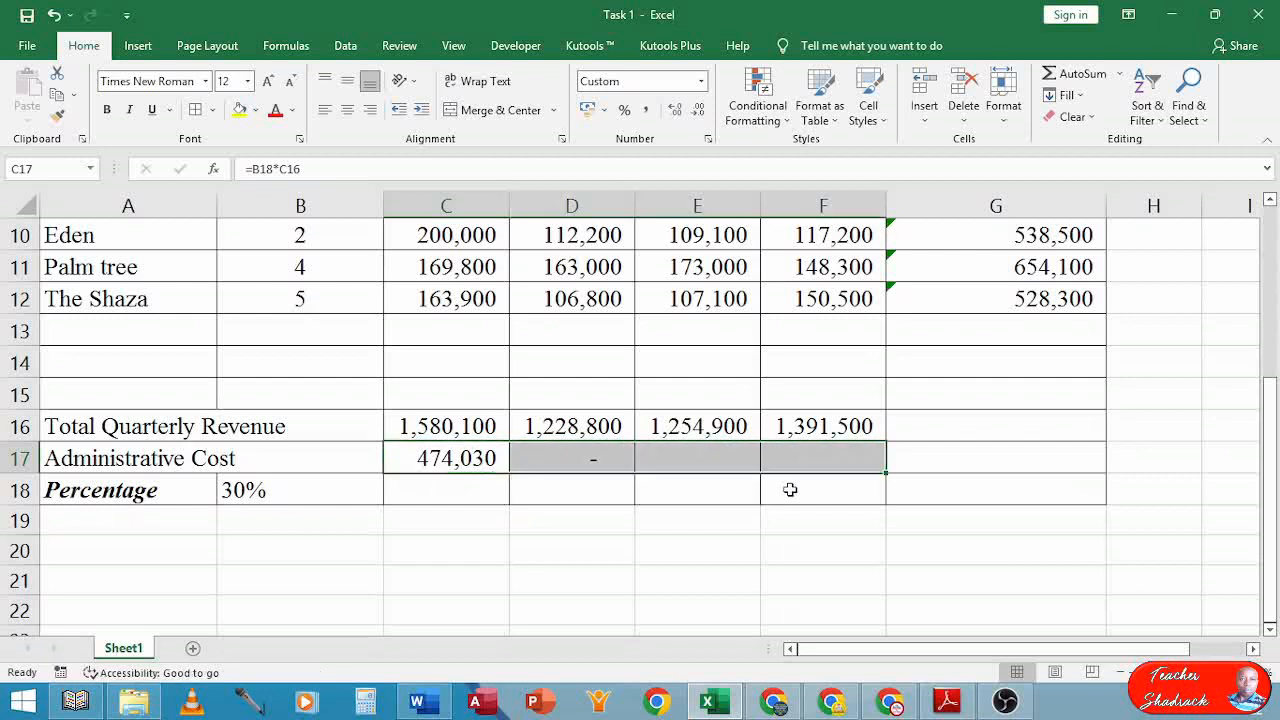
{"action": "left_click", "coordinate": [592, 460]}
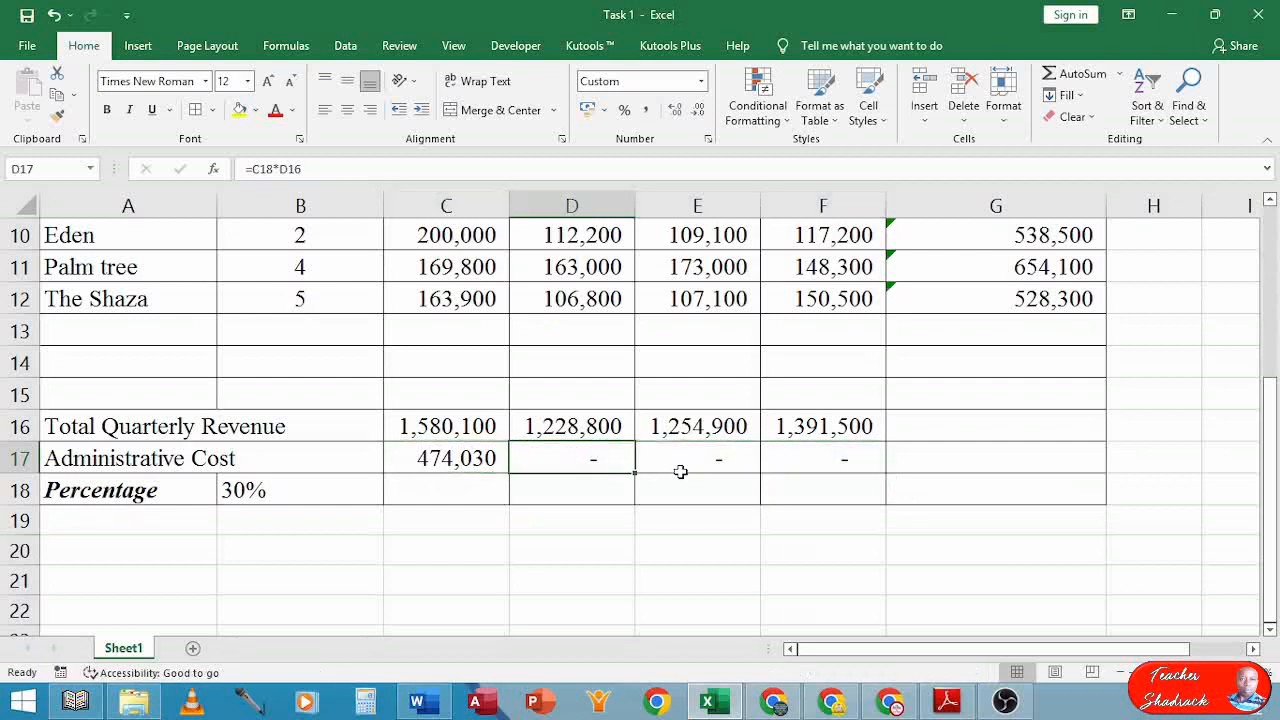
{"action": "left_click", "coordinate": [720, 462]}
{"action": "left_click", "coordinate": [830, 456]}
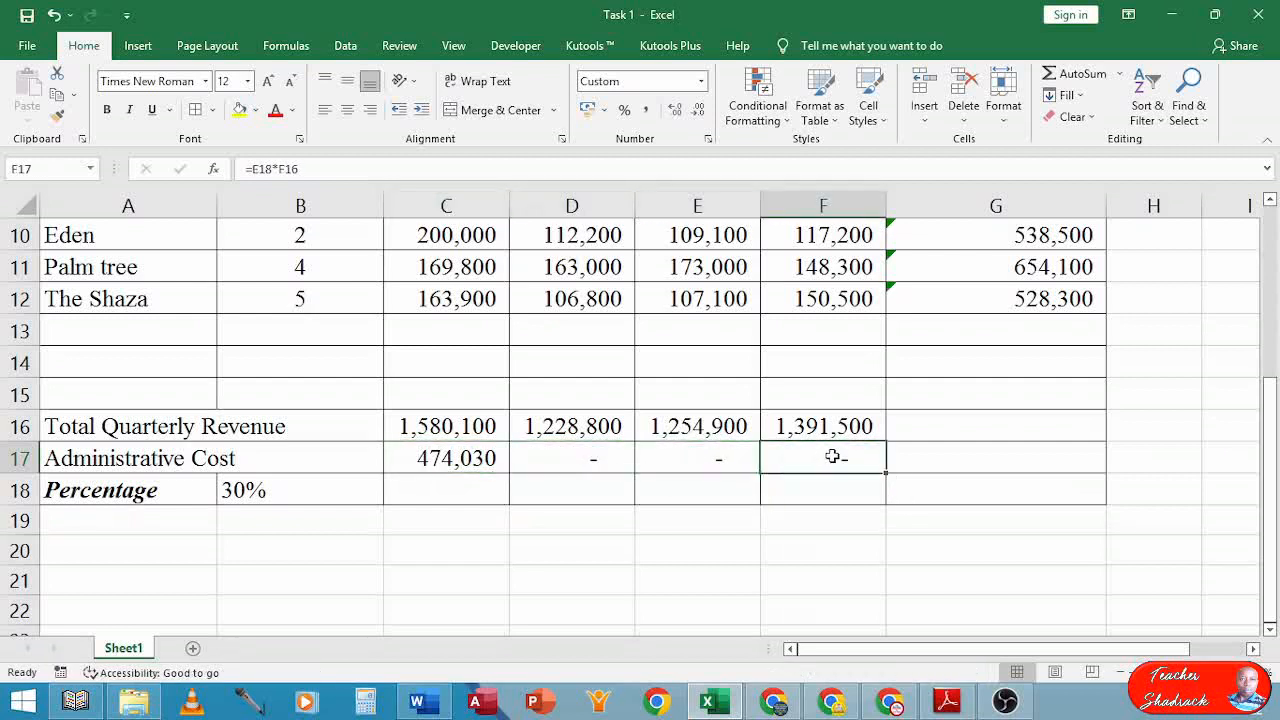
Inspect the copied formulas in D17 and E17 to see their shifted references
{"action": "double_click", "coordinate": [565, 462]}
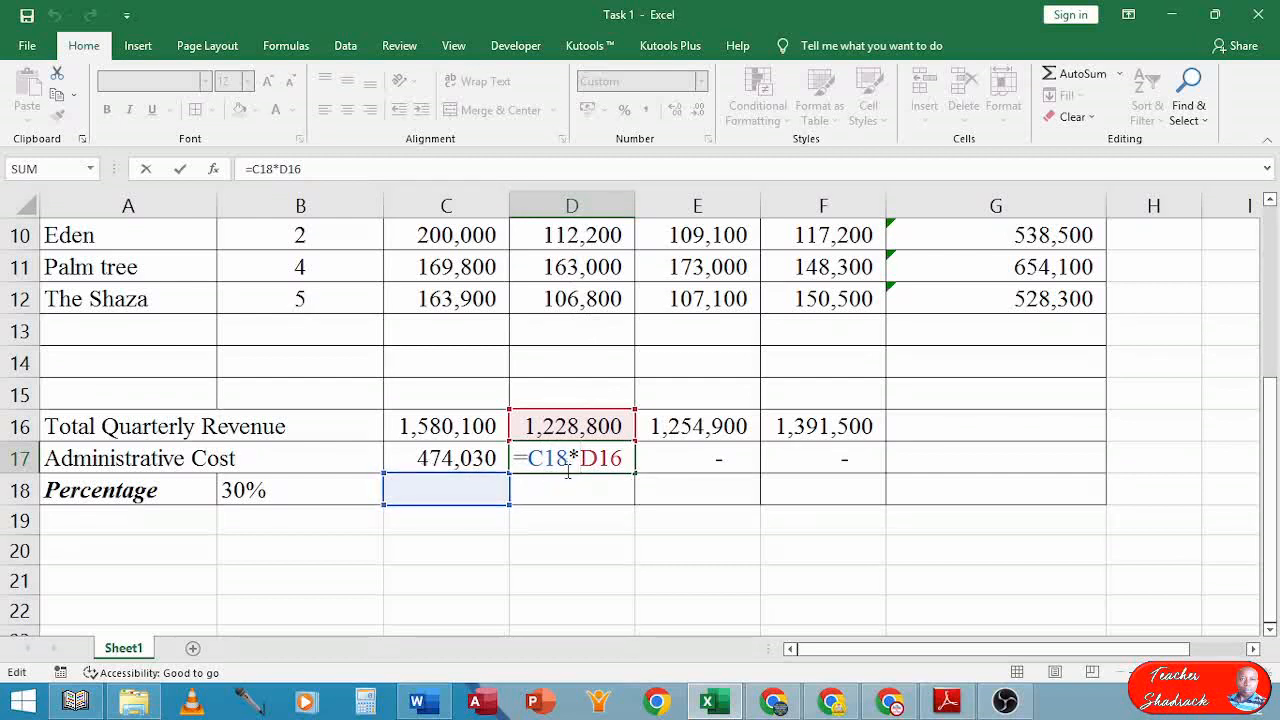
{"action": "key", "text": "Escape"}
{"action": "double_click", "coordinate": [697, 456]}
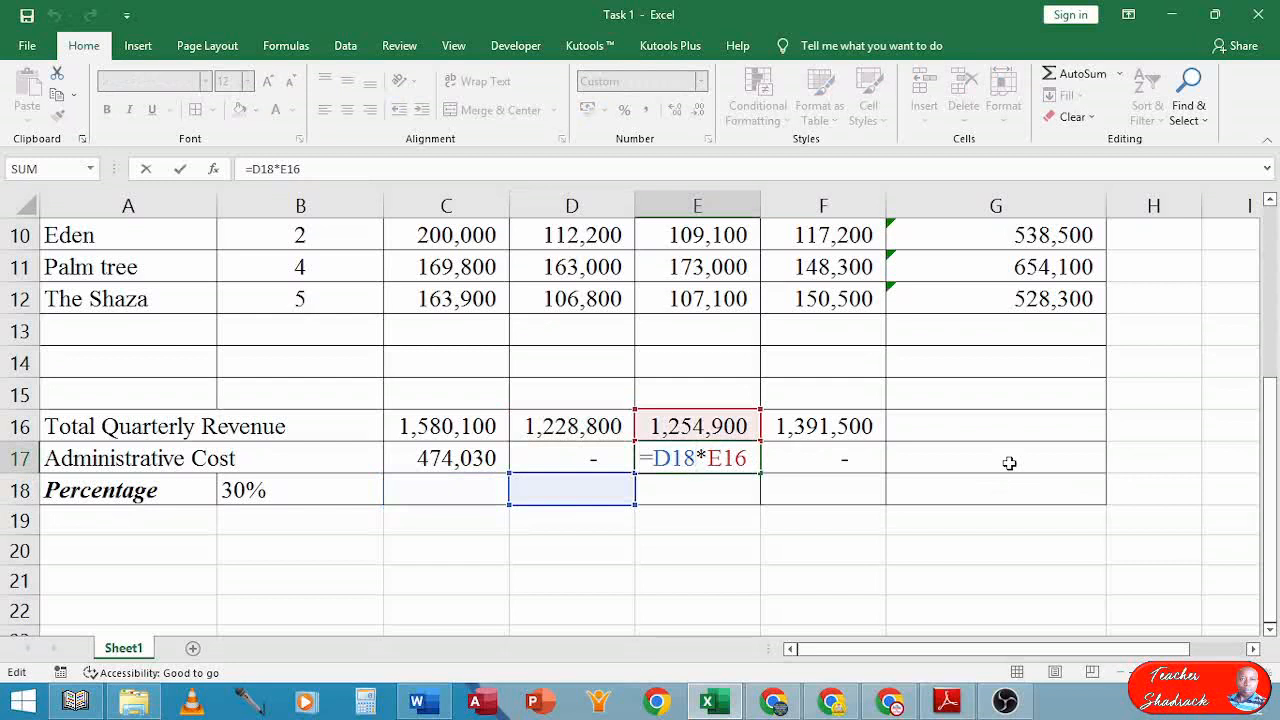
{"action": "key", "text": "Return"}
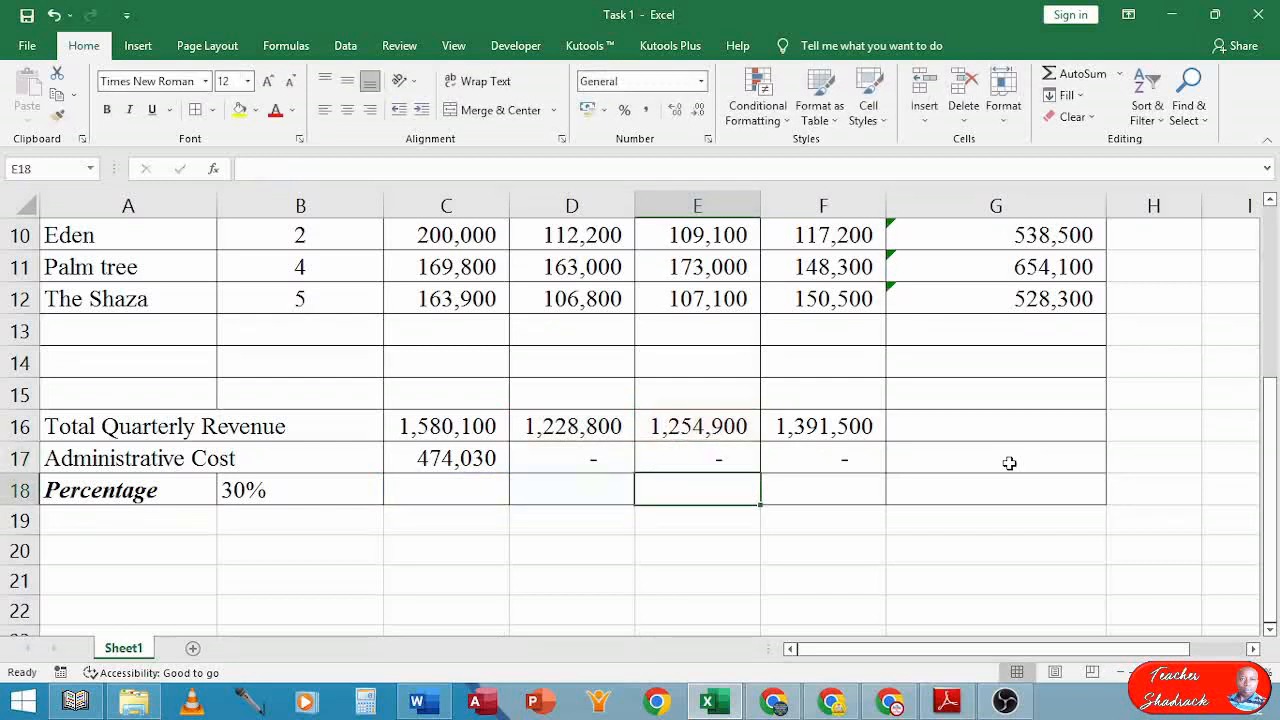
Change C17's formula to =$B$18*C16 so the 30% reference is absolute
{"action": "left_click", "coordinate": [438, 466]}
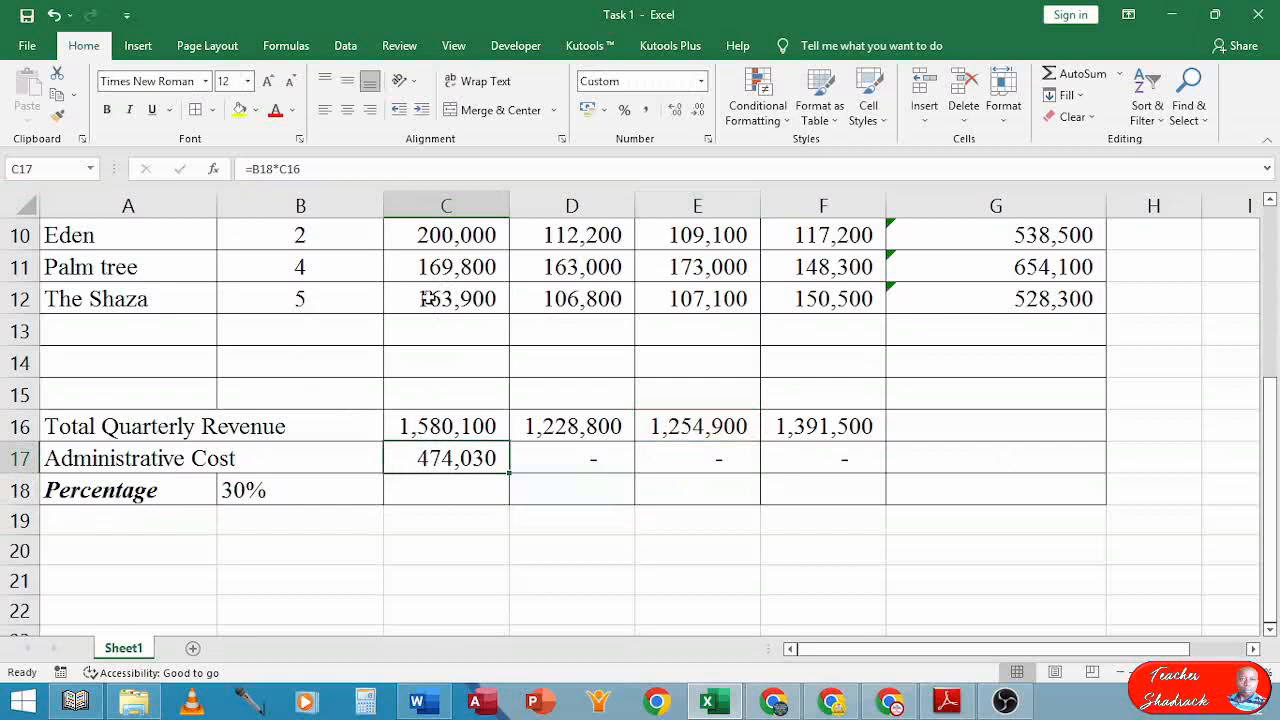
{"action": "double_click", "coordinate": [439, 460]}
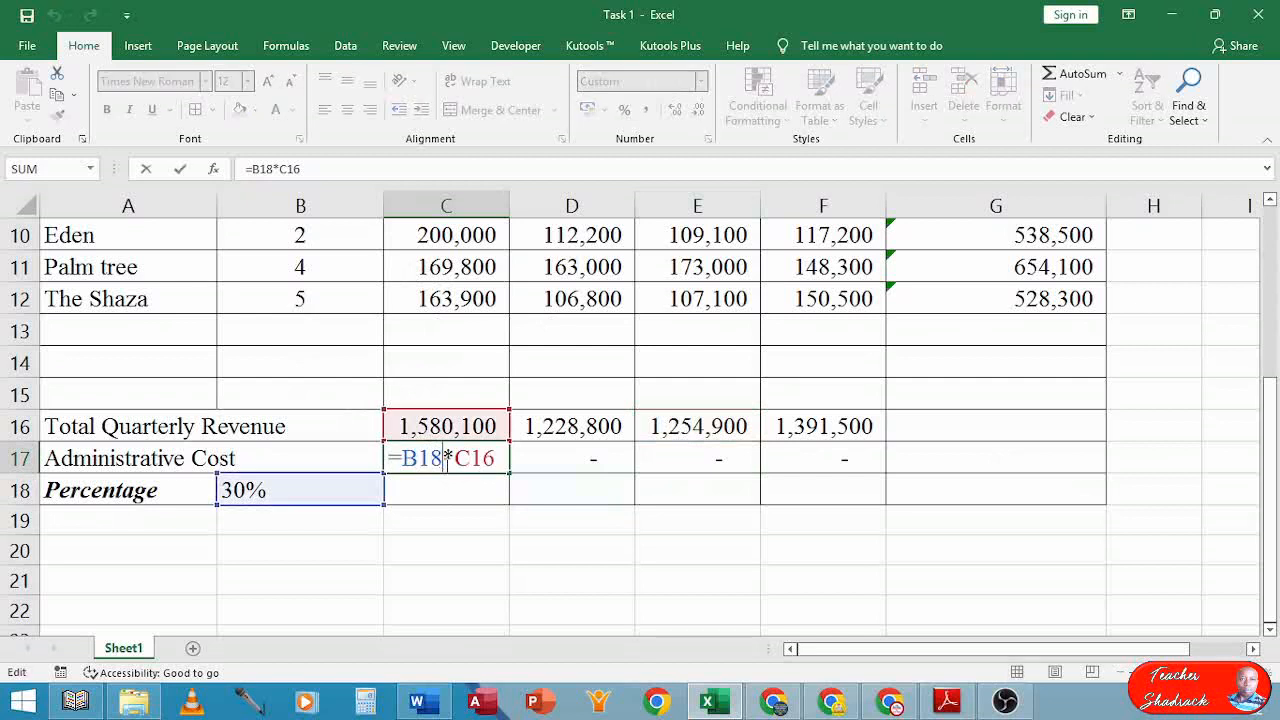
{"action": "left_click", "coordinate": [405, 458]}
{"action": "type", "text": "$B"}
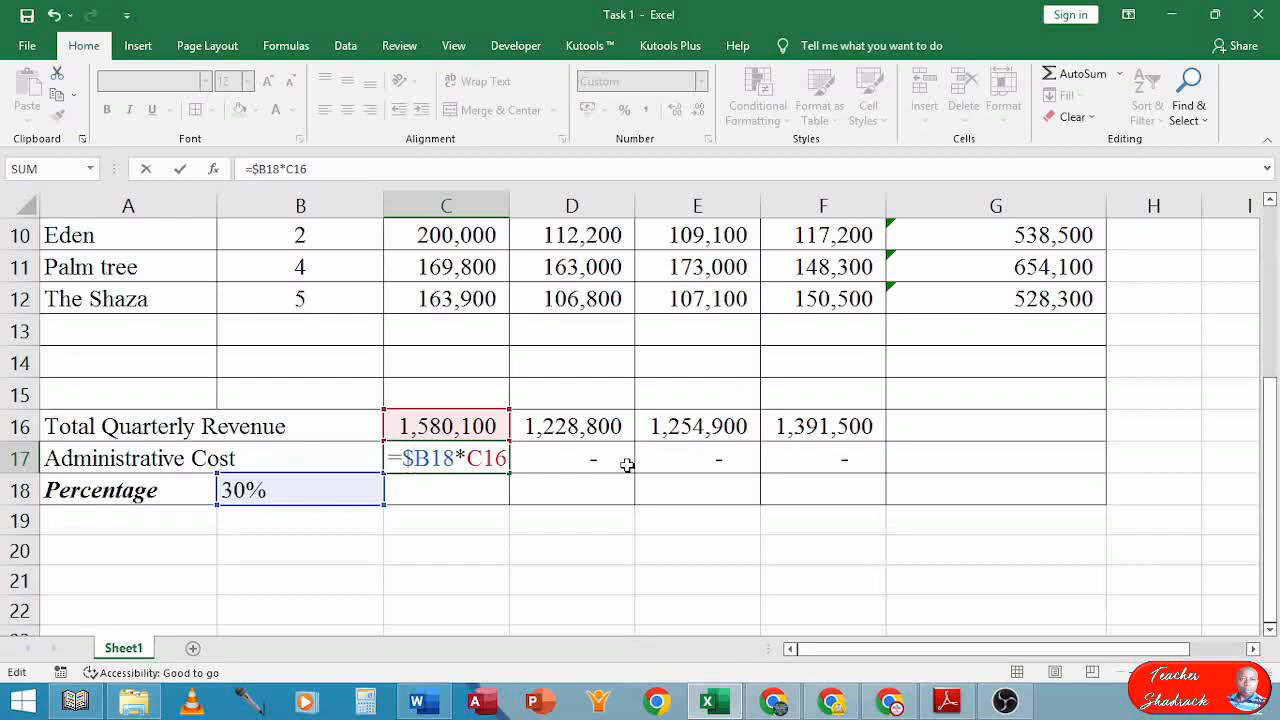
{"action": "type", "text": "$"}
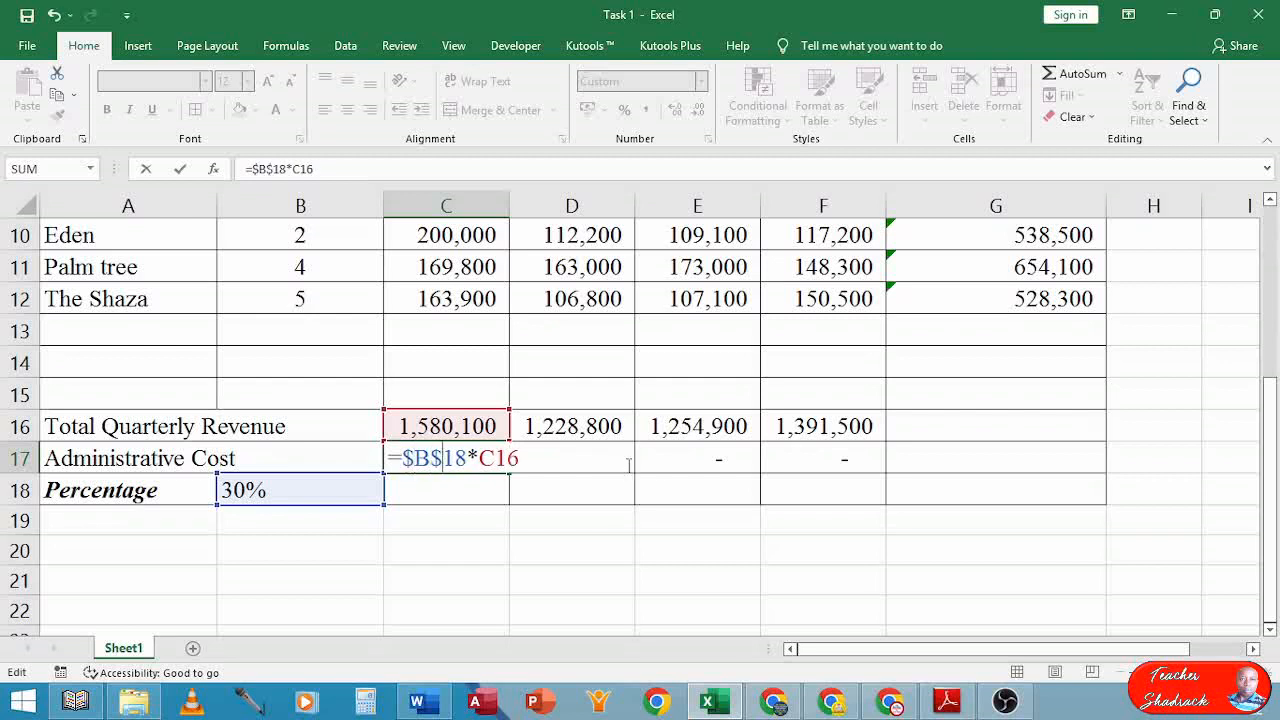
{"action": "key", "text": "Return"}
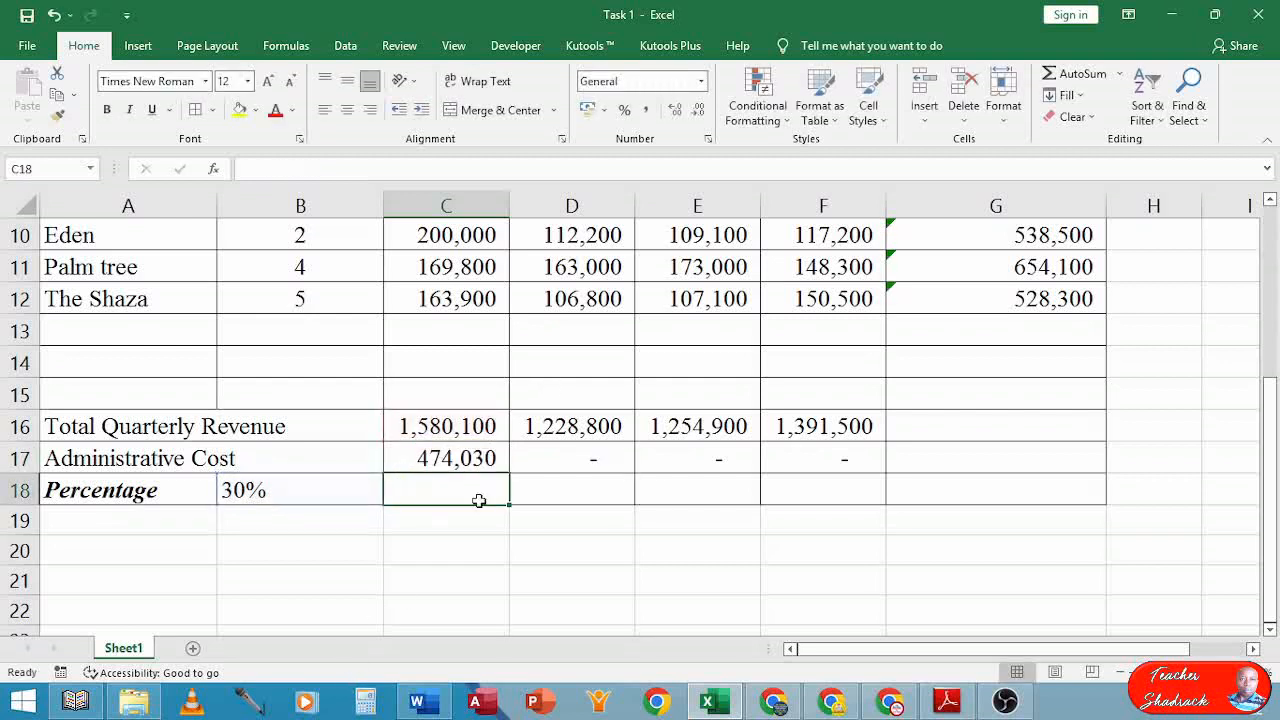
{"action": "left_click", "coordinate": [472, 457]}
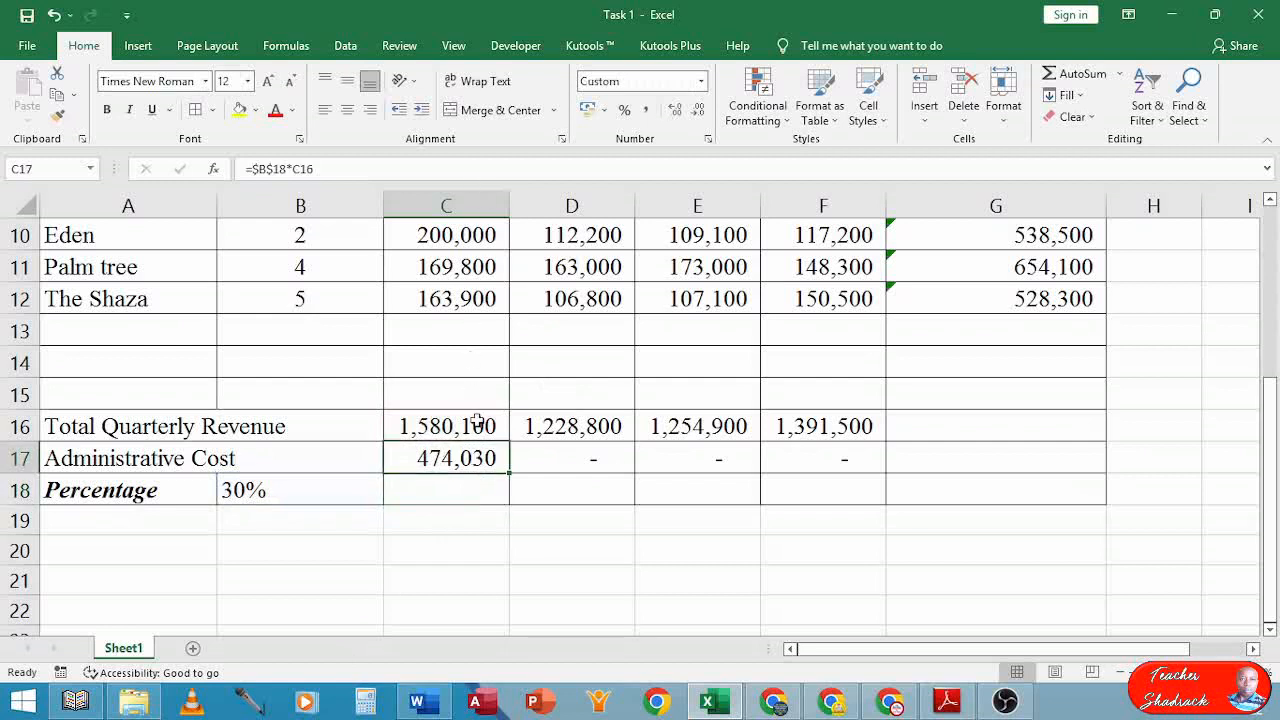
Copy the locked formula from C17 to F17 and verify C17, D17 and E17 all use $B$18
{"action": "left_click_drag", "start_coordinate": [509, 471], "coordinate": [852, 461]}
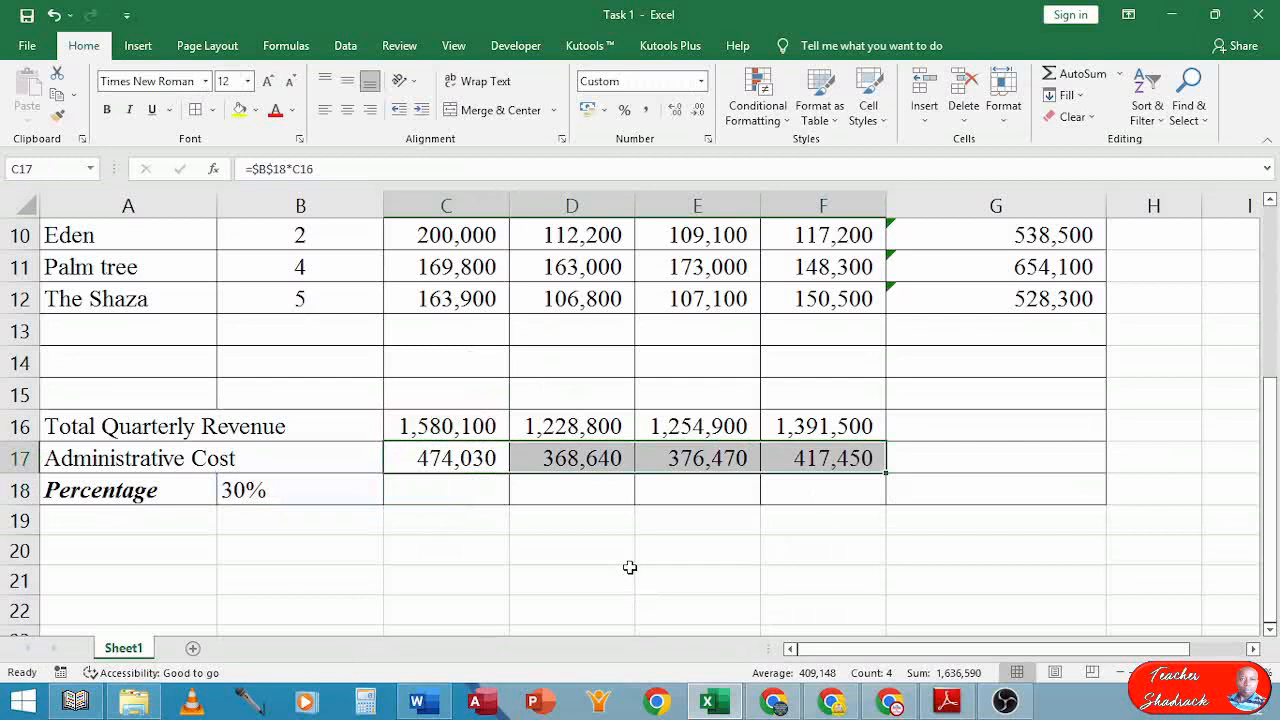
{"action": "double_click", "coordinate": [430, 456]}
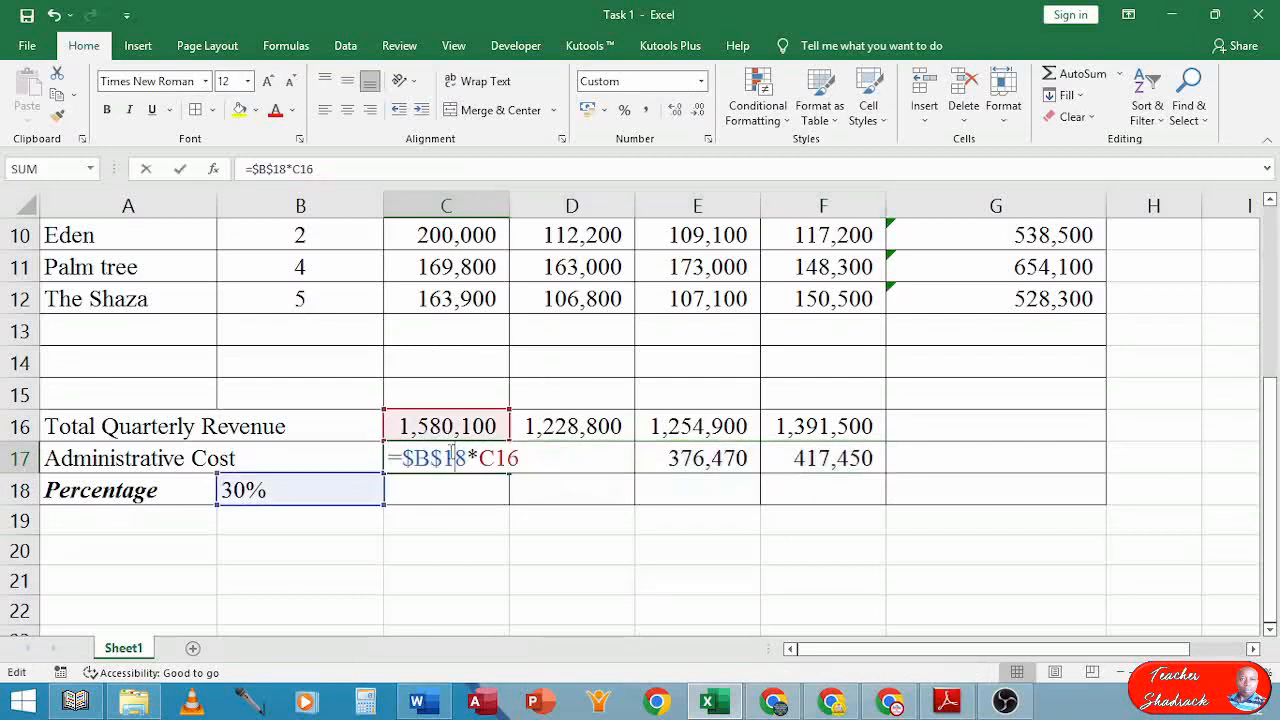
{"action": "left_click", "coordinate": [457, 458]}
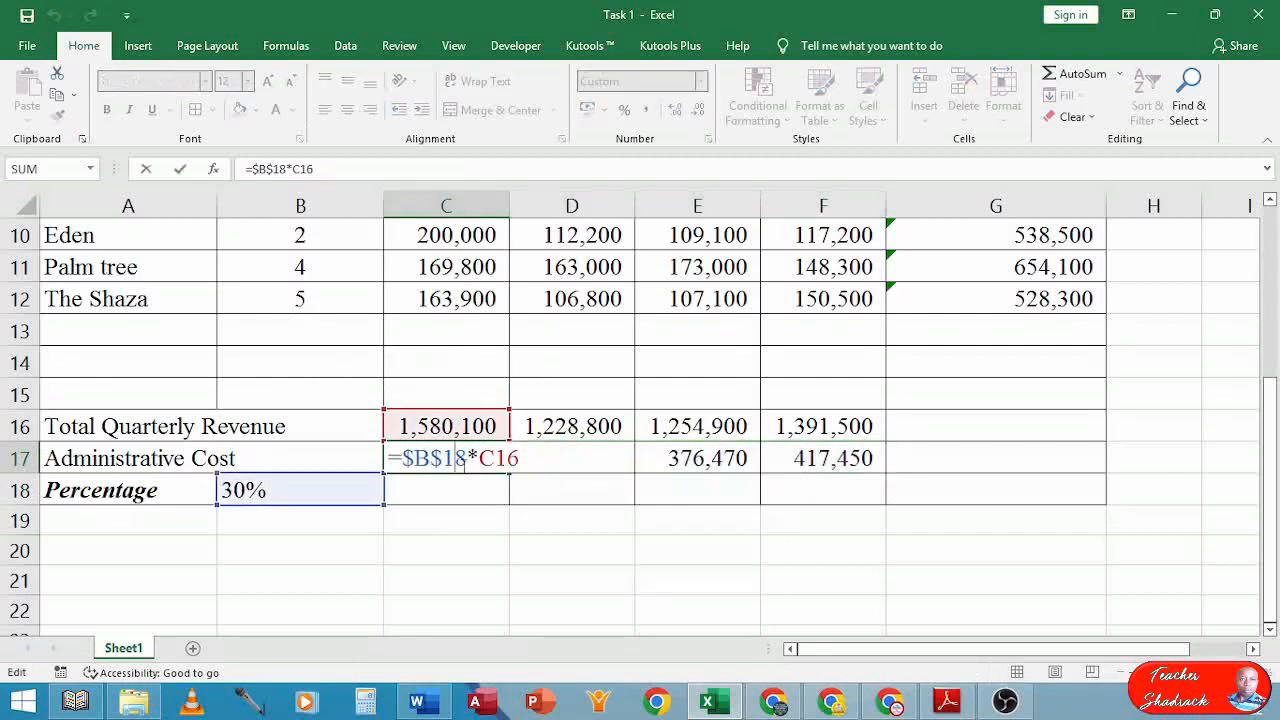
{"action": "left_click_drag", "start_coordinate": [466, 458], "coordinate": [517, 457]}
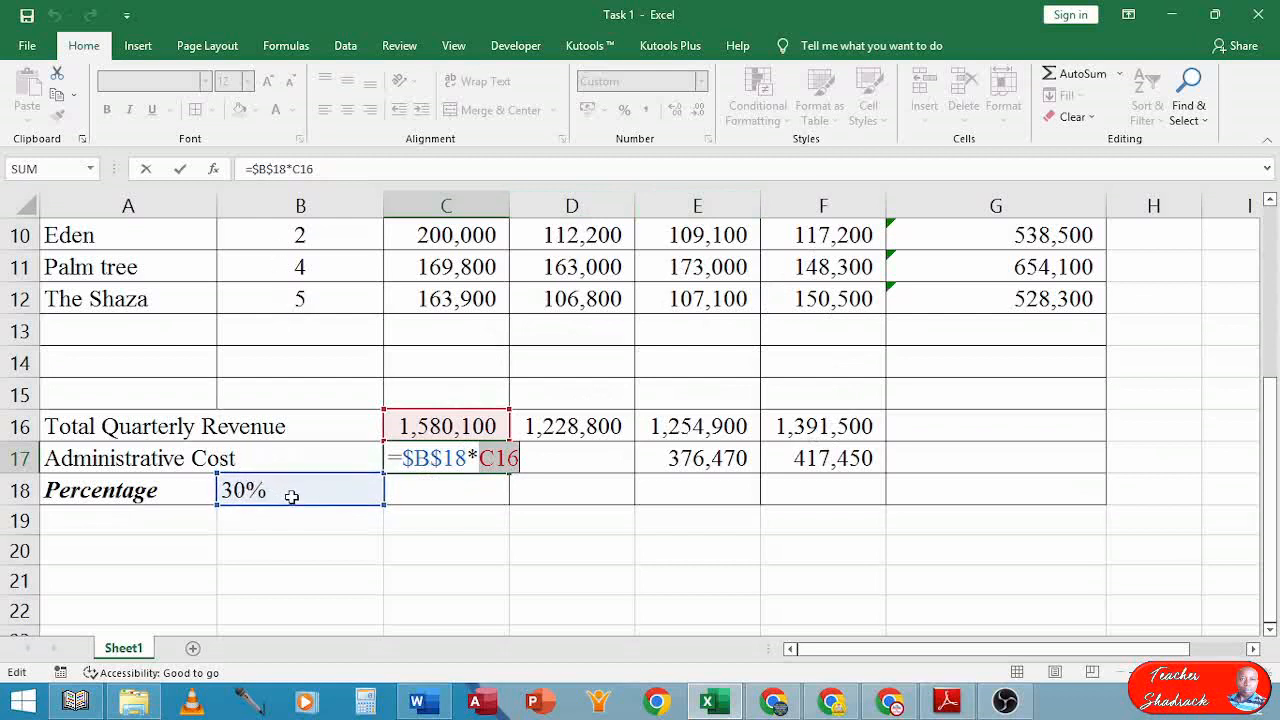
{"action": "key", "text": "Return"}
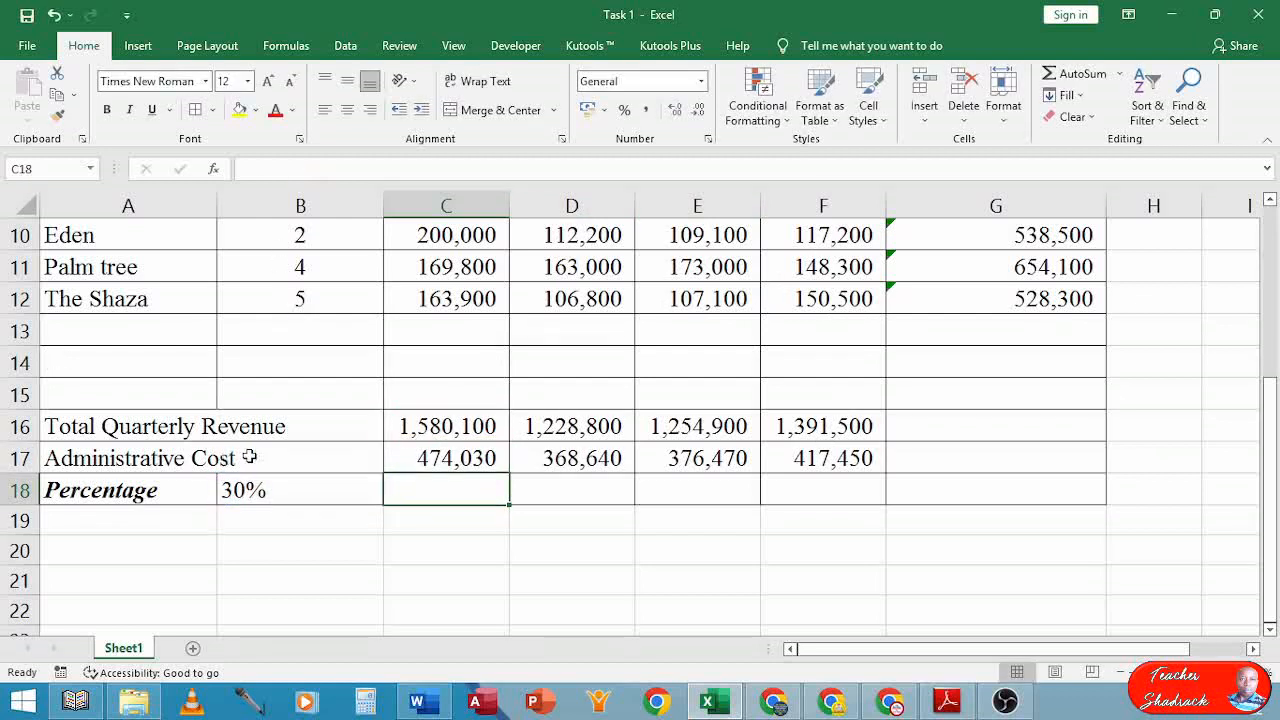
{"action": "left_click", "coordinate": [409, 459]}
{"action": "double_click", "coordinate": [551, 457]}
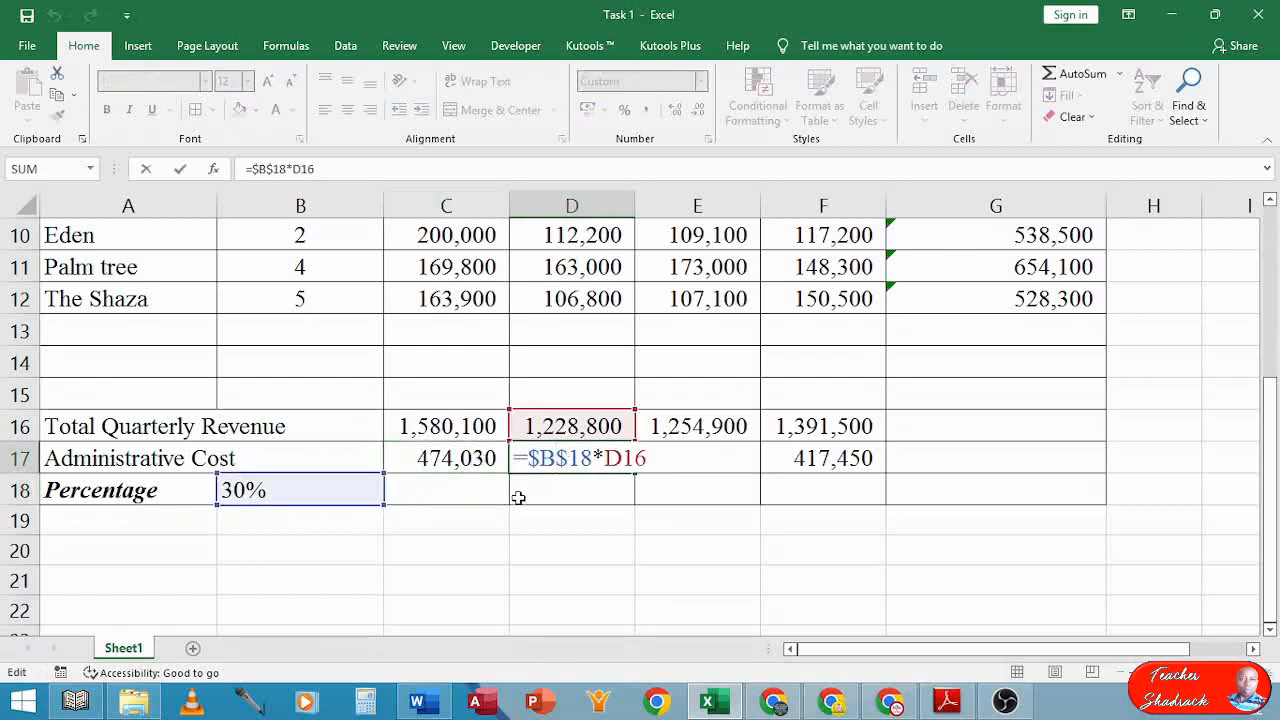
{"action": "key", "text": "Return"}
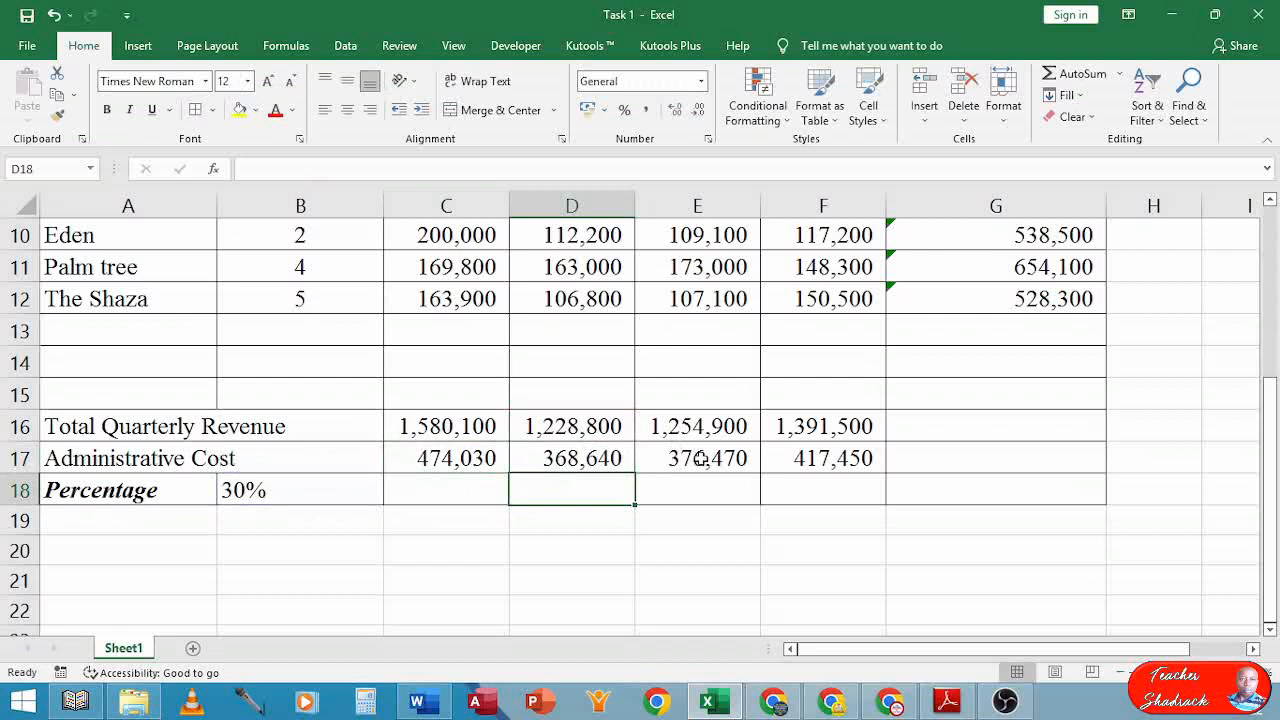
{"action": "double_click", "coordinate": [702, 458]}
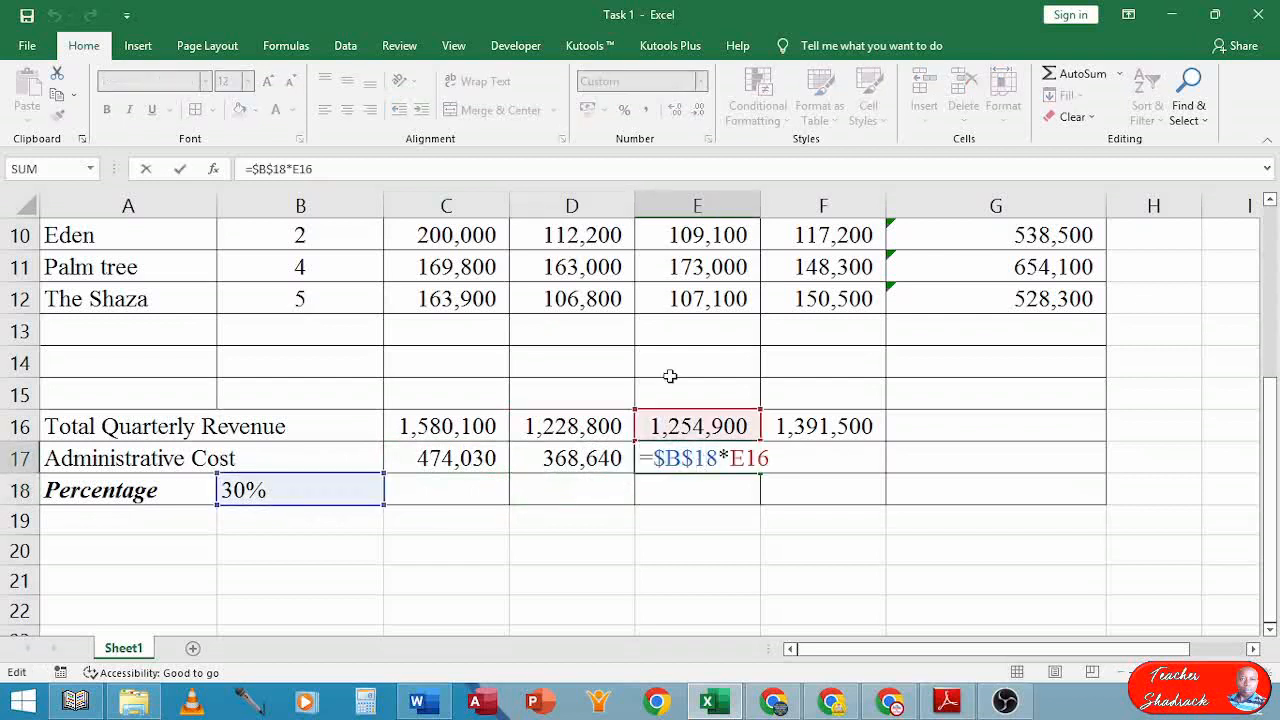
{"action": "key", "text": "Return"}
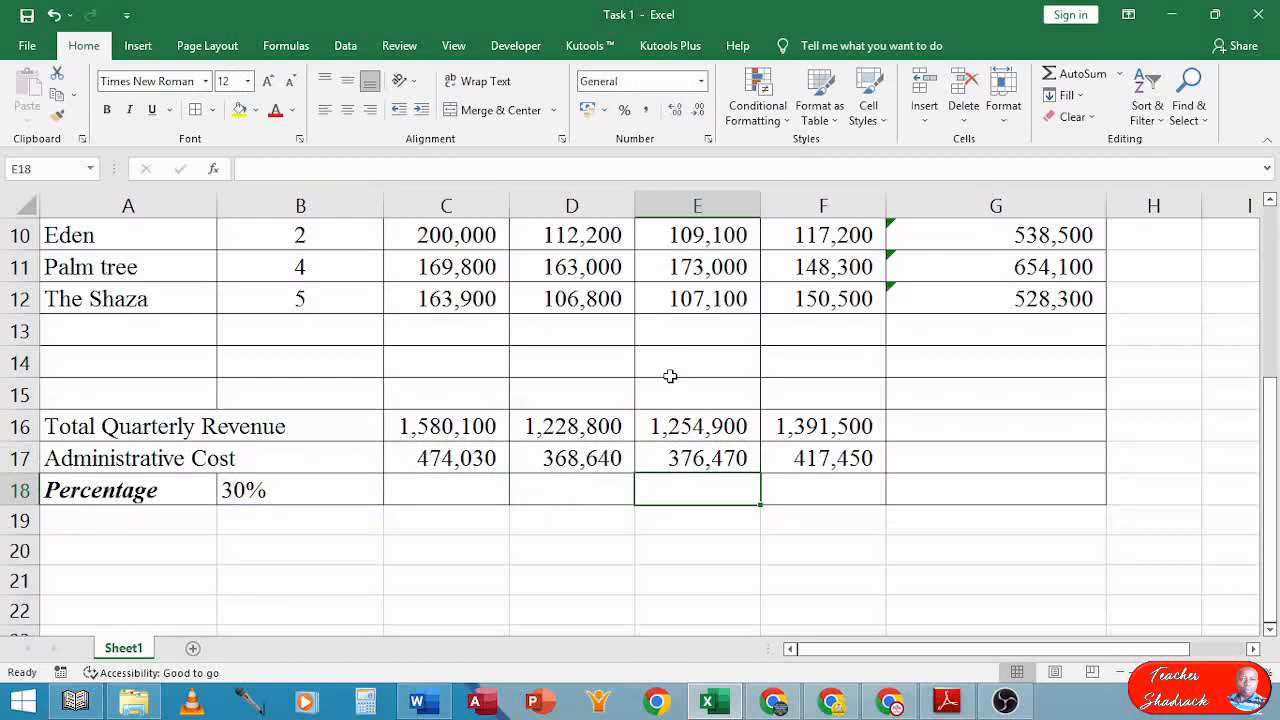
{"action": "left_click", "coordinate": [947, 700]}
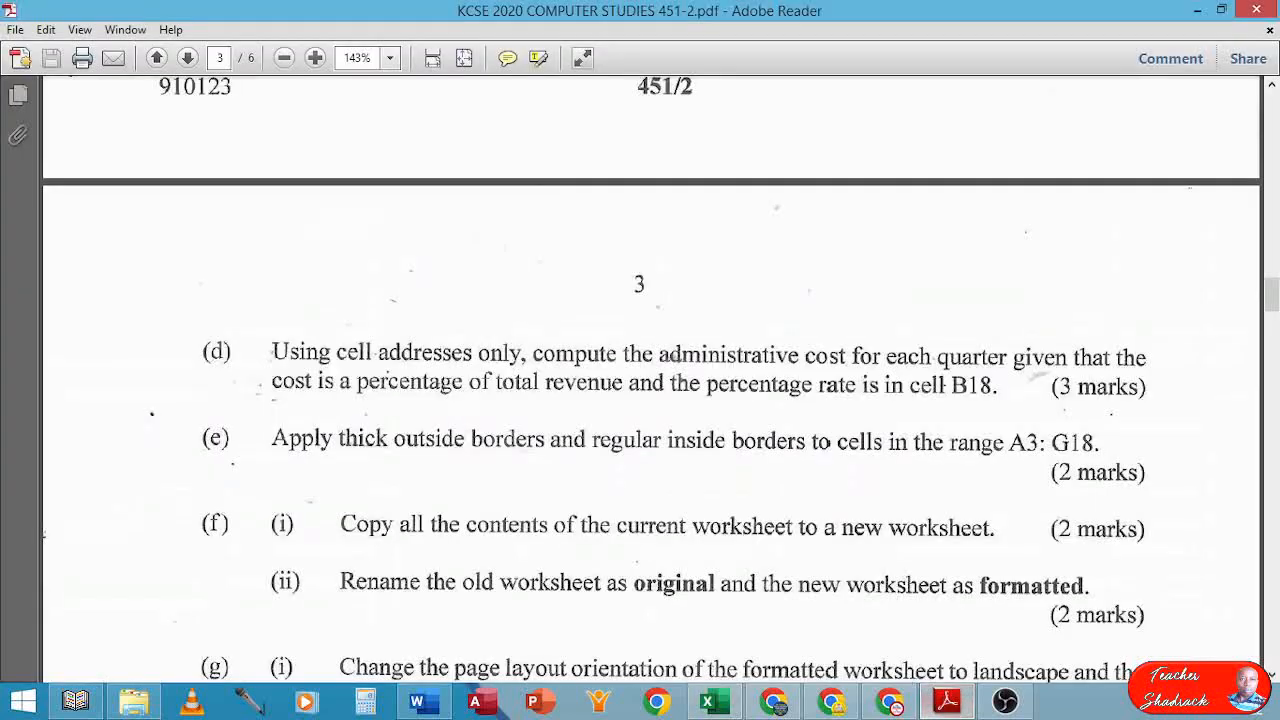
{"action": "scroll", "coordinate": [441, 383], "scroll_direction": "down", "scroll_amount": 1}
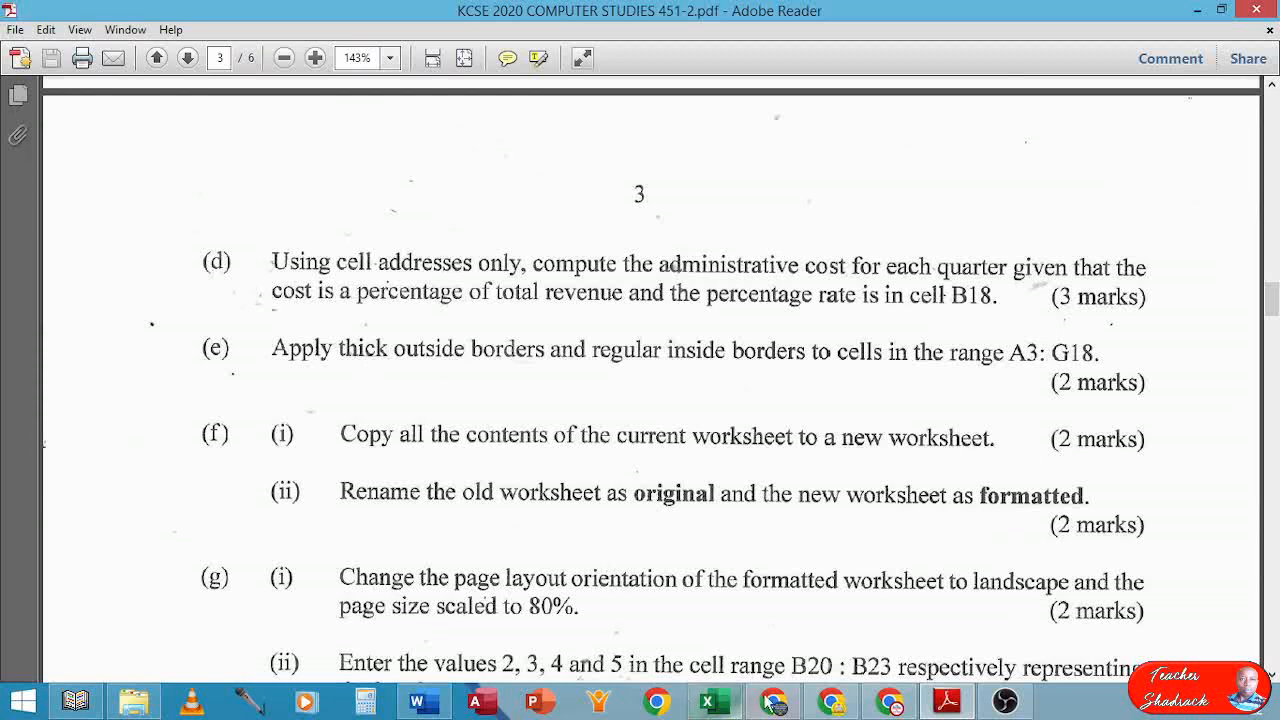
{"action": "left_click", "coordinate": [708, 700]}
{"action": "scroll", "coordinate": [372, 456], "scroll_direction": "up", "scroll_amount": 3}
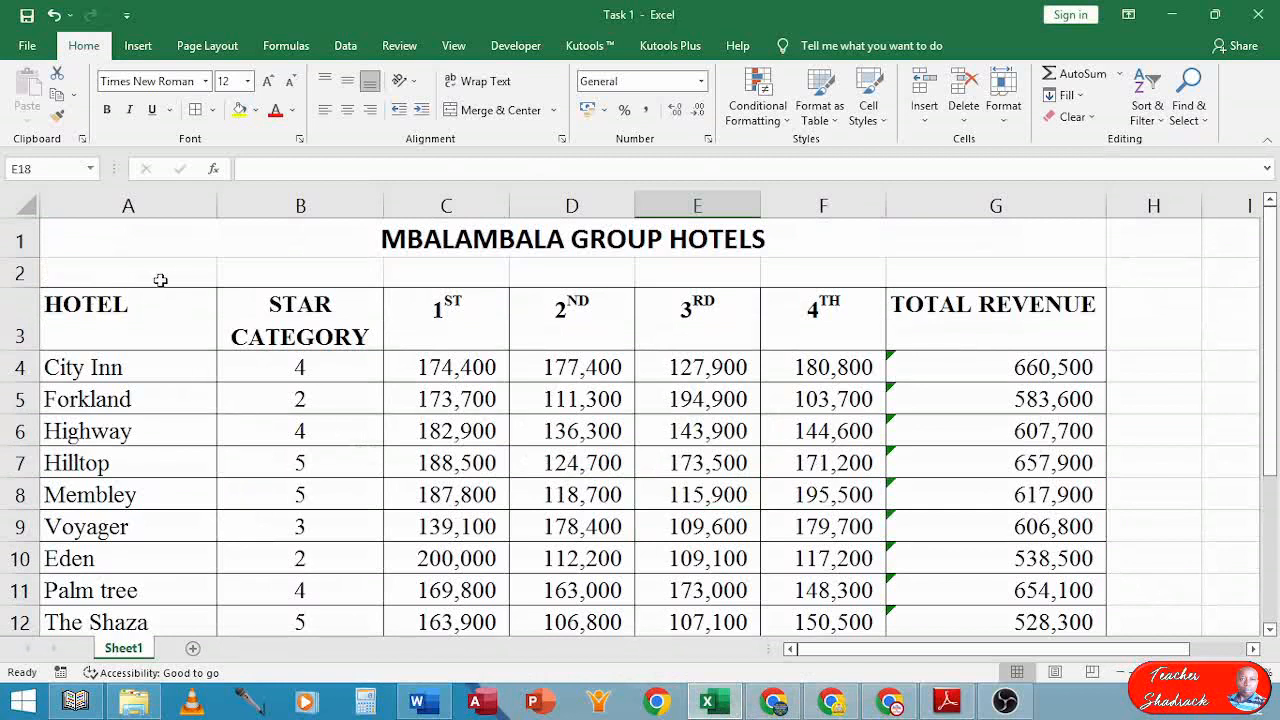
Apply All Borders to the hotel table range A3:G18
{"action": "left_click", "coordinate": [105, 322]}
{"action": "left_click_drag", "start_coordinate": [103, 318], "coordinate": [1051, 586]}
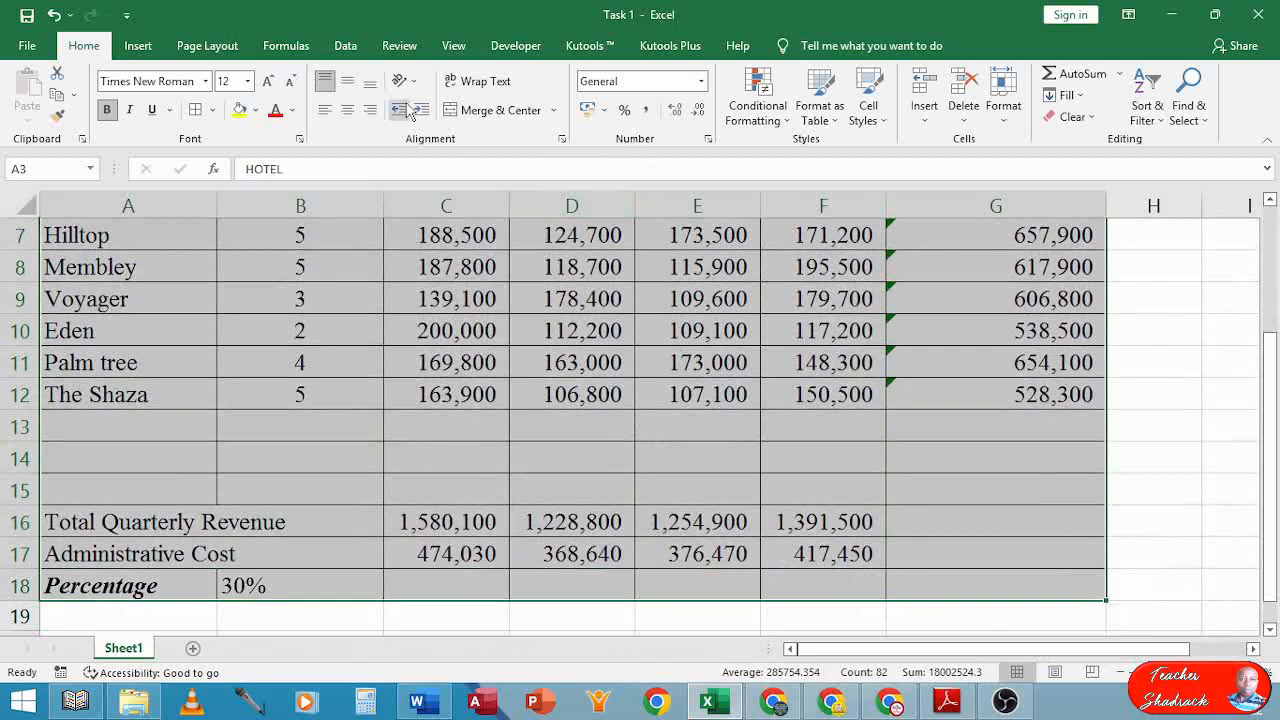
{"action": "left_click", "coordinate": [198, 111]}
{"action": "left_click", "coordinate": [214, 110]}
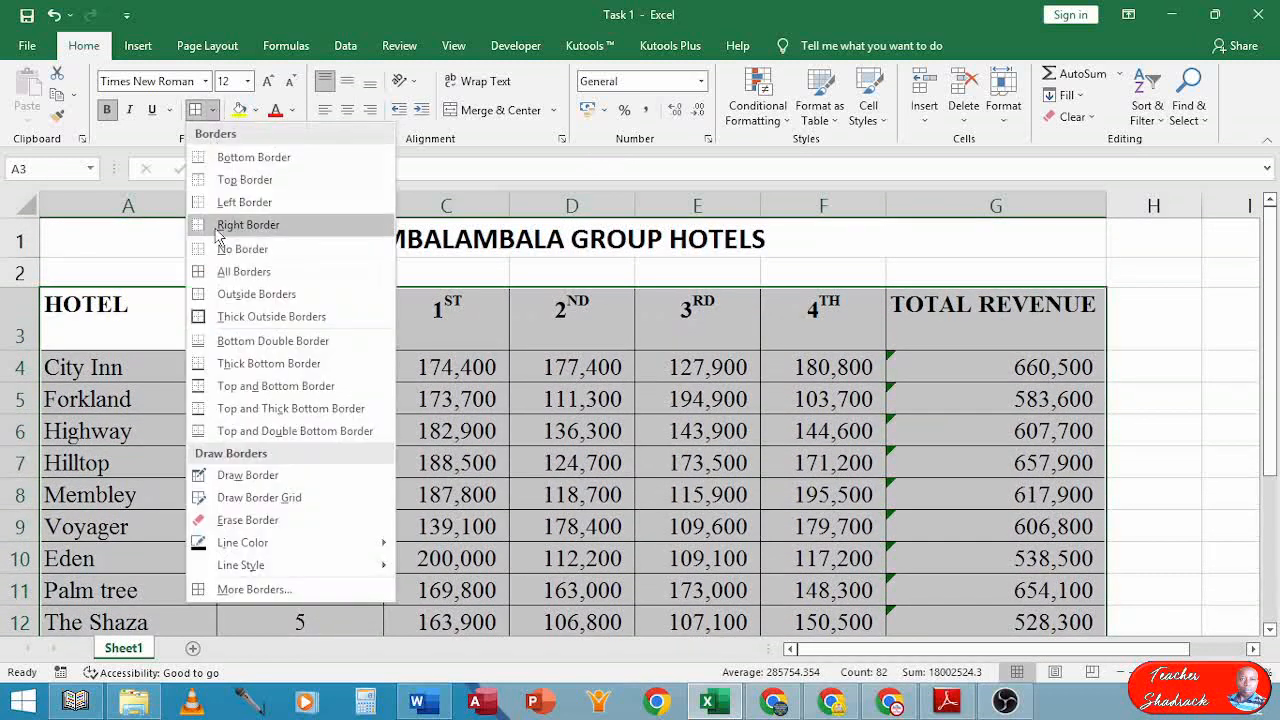
{"action": "left_click", "coordinate": [201, 278]}
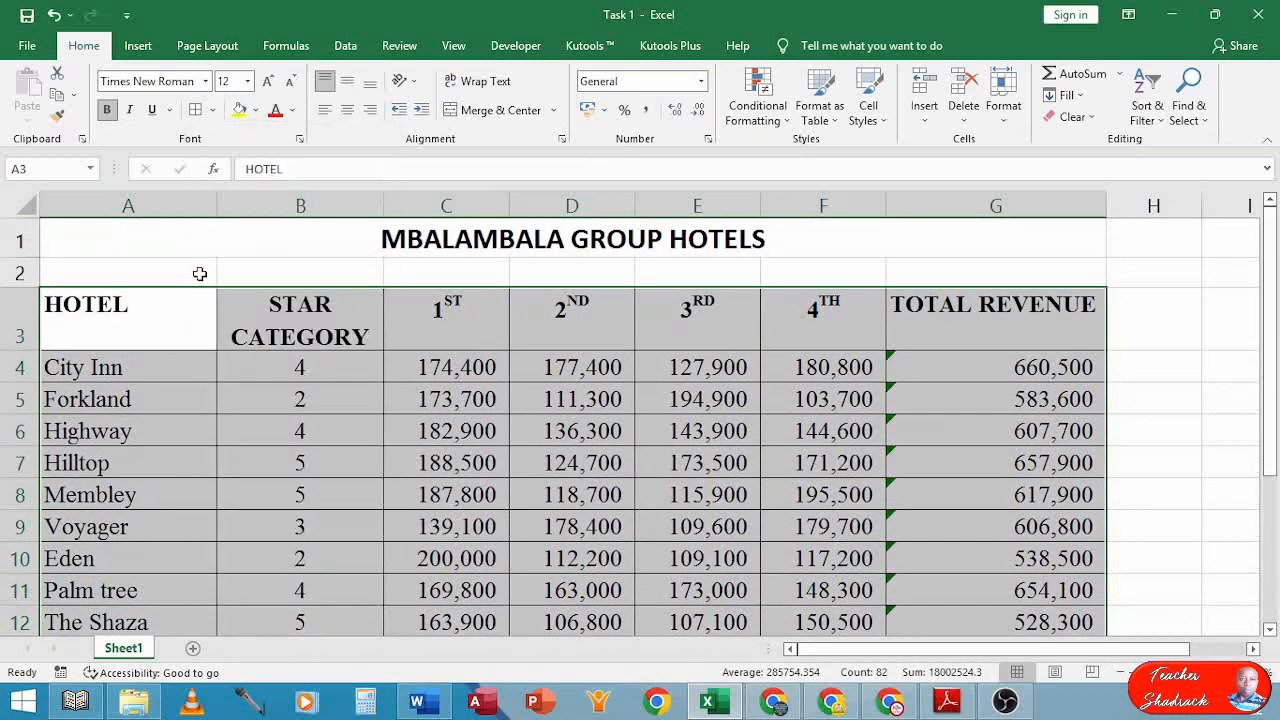
Add a Thick Outside Border around the table and review the result
{"action": "left_click", "coordinate": [213, 111]}
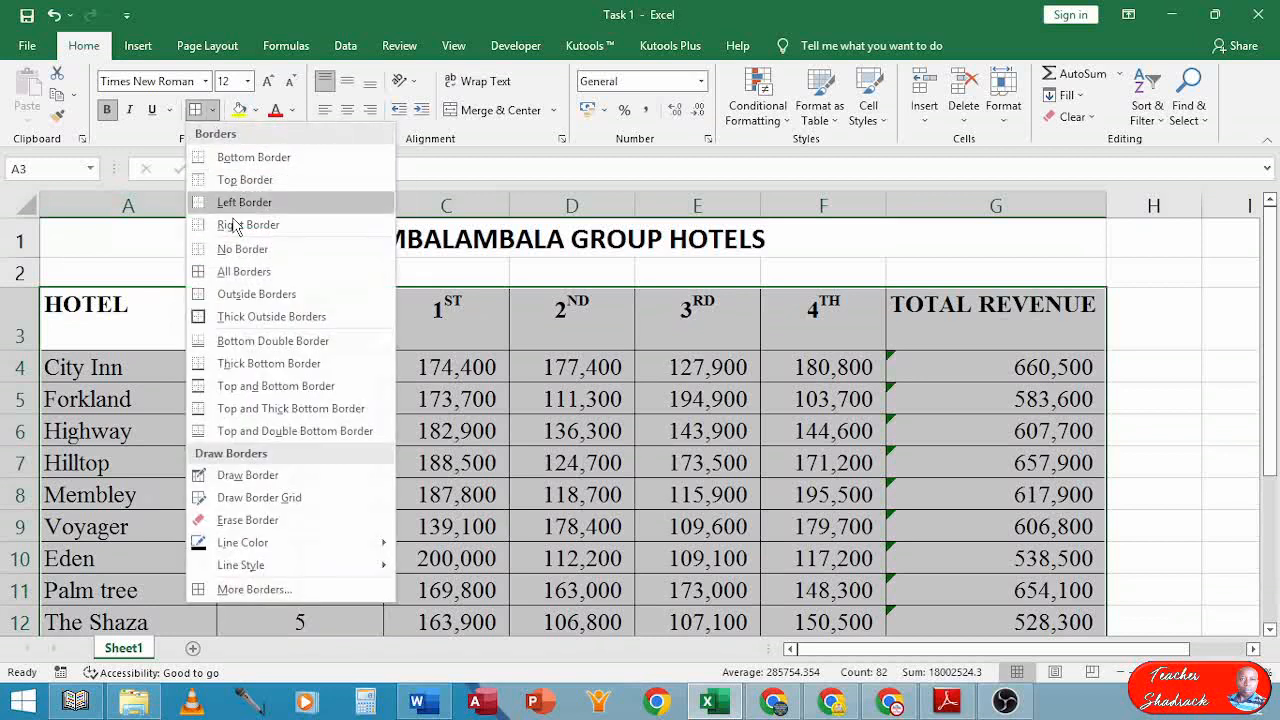
{"action": "left_click", "coordinate": [225, 318]}
{"action": "left_click", "coordinate": [344, 330]}
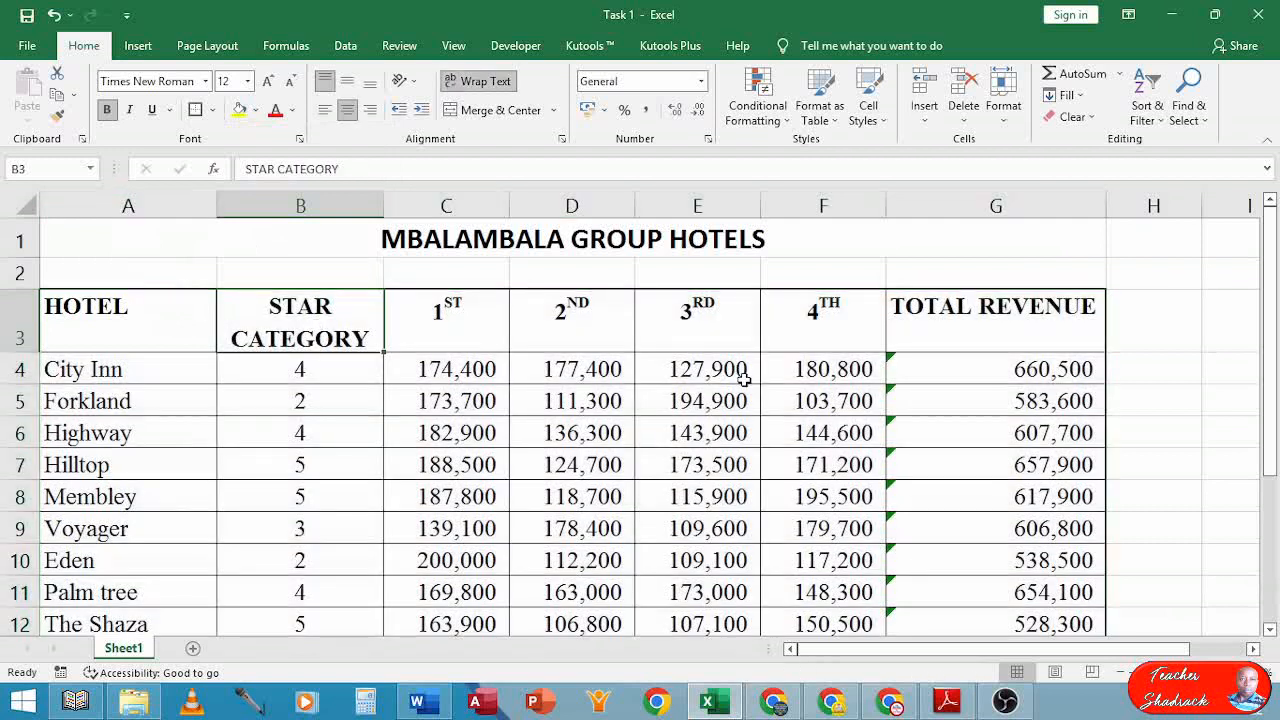
{"action": "scroll", "coordinate": [640, 374], "scroll_direction": "down", "scroll_amount": 3}
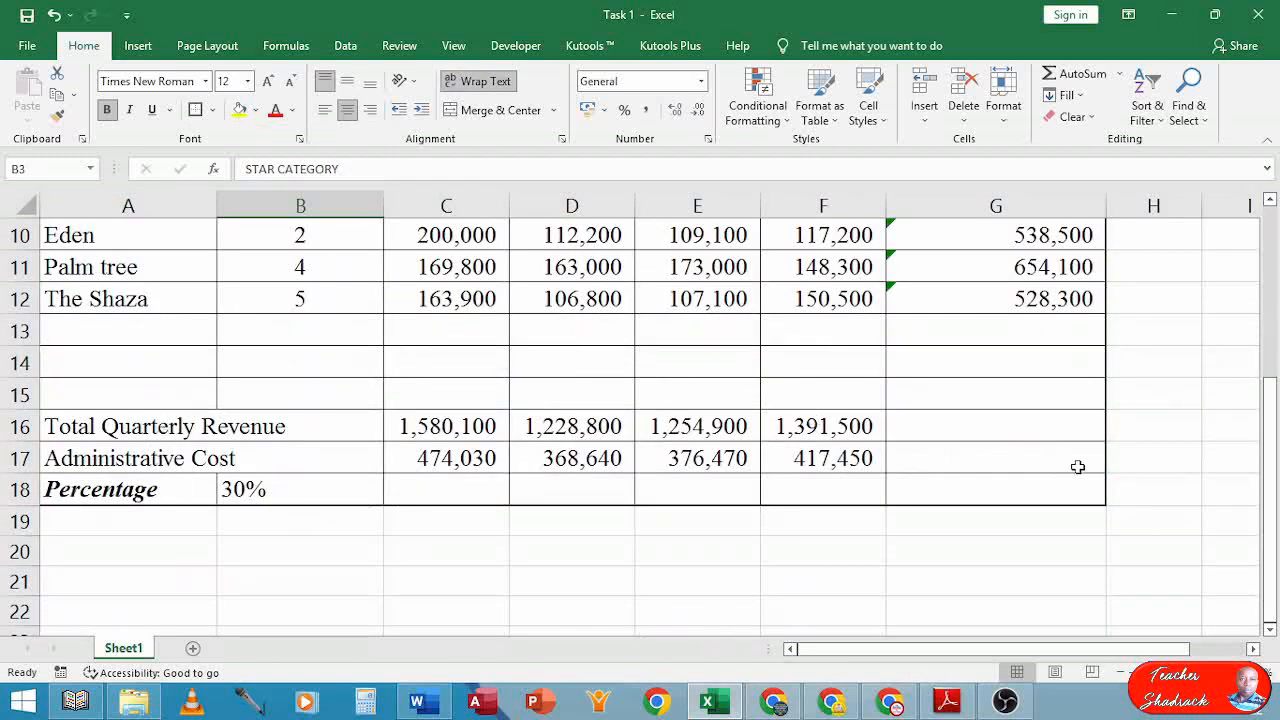
{"action": "scroll", "coordinate": [1077, 467], "scroll_direction": "up", "scroll_amount": 3}
{"action": "scroll", "coordinate": [748, 333], "scroll_direction": "up", "scroll_amount": 2, "text": "ctrl"}
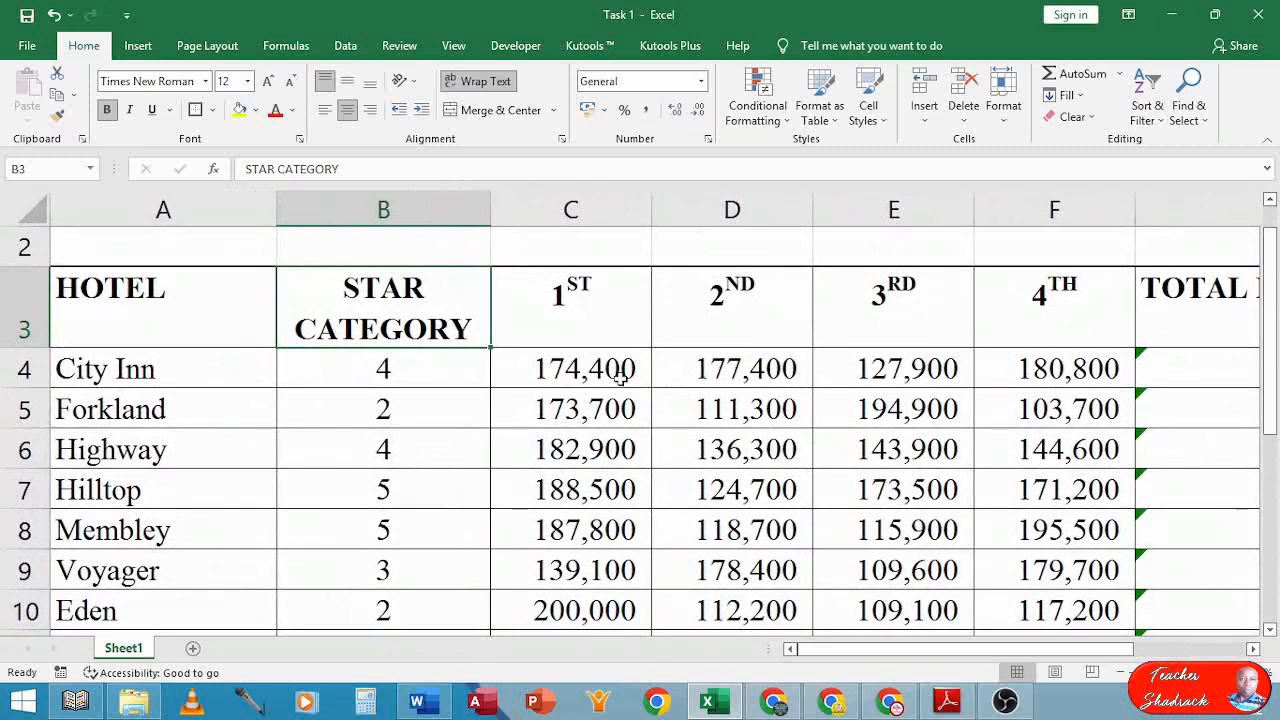
{"action": "scroll", "coordinate": [620, 378], "scroll_direction": "down", "scroll_amount": 2, "text": "ctrl"}
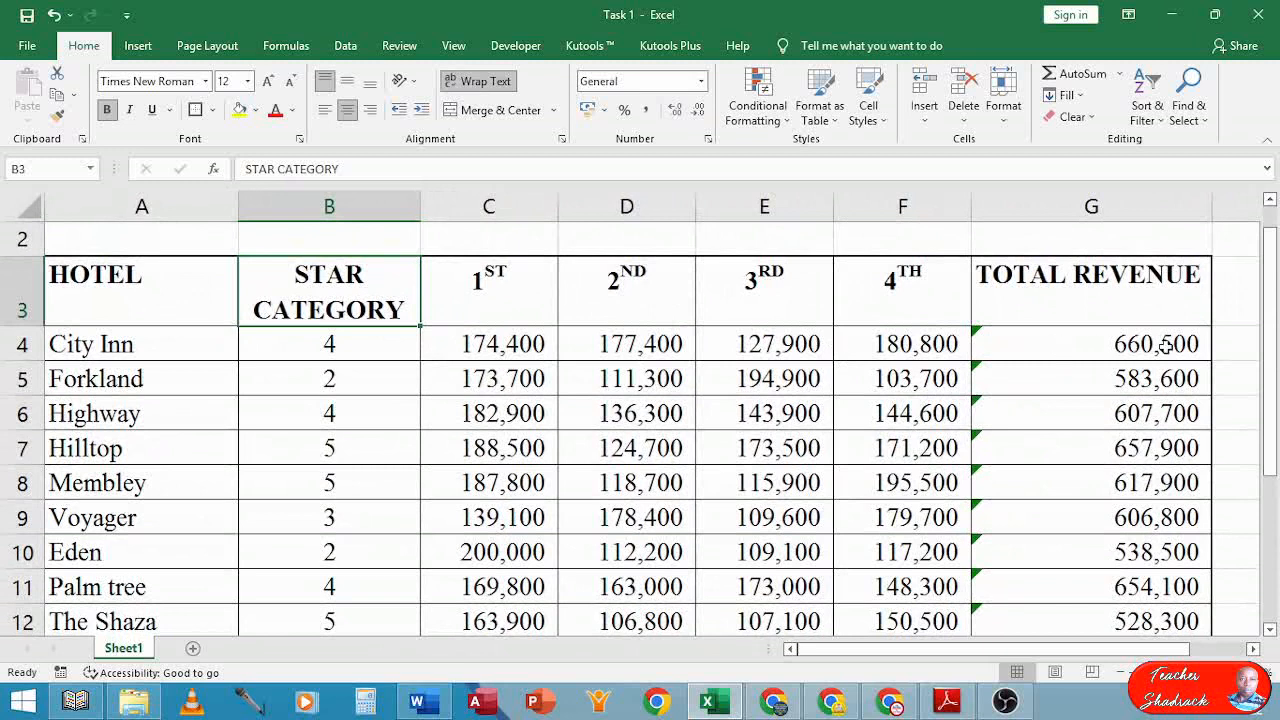
{"action": "left_click", "coordinate": [698, 451]}
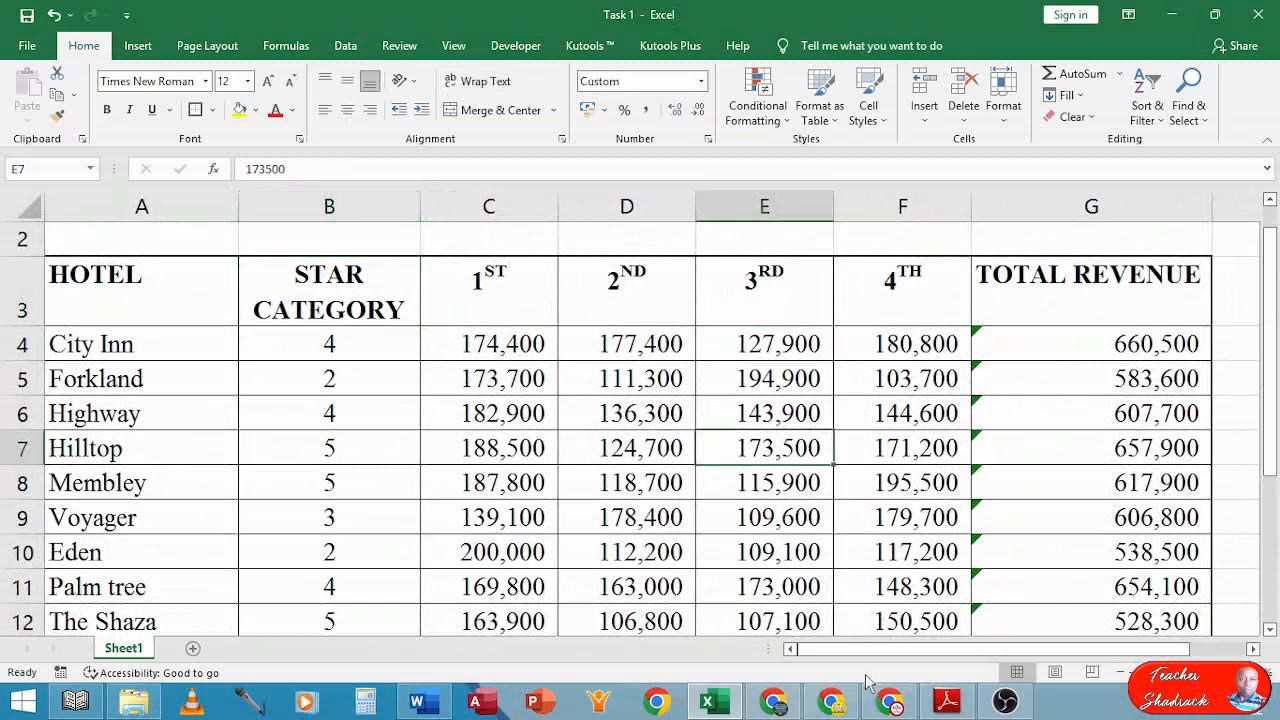
{"action": "left_click", "coordinate": [945, 703]}
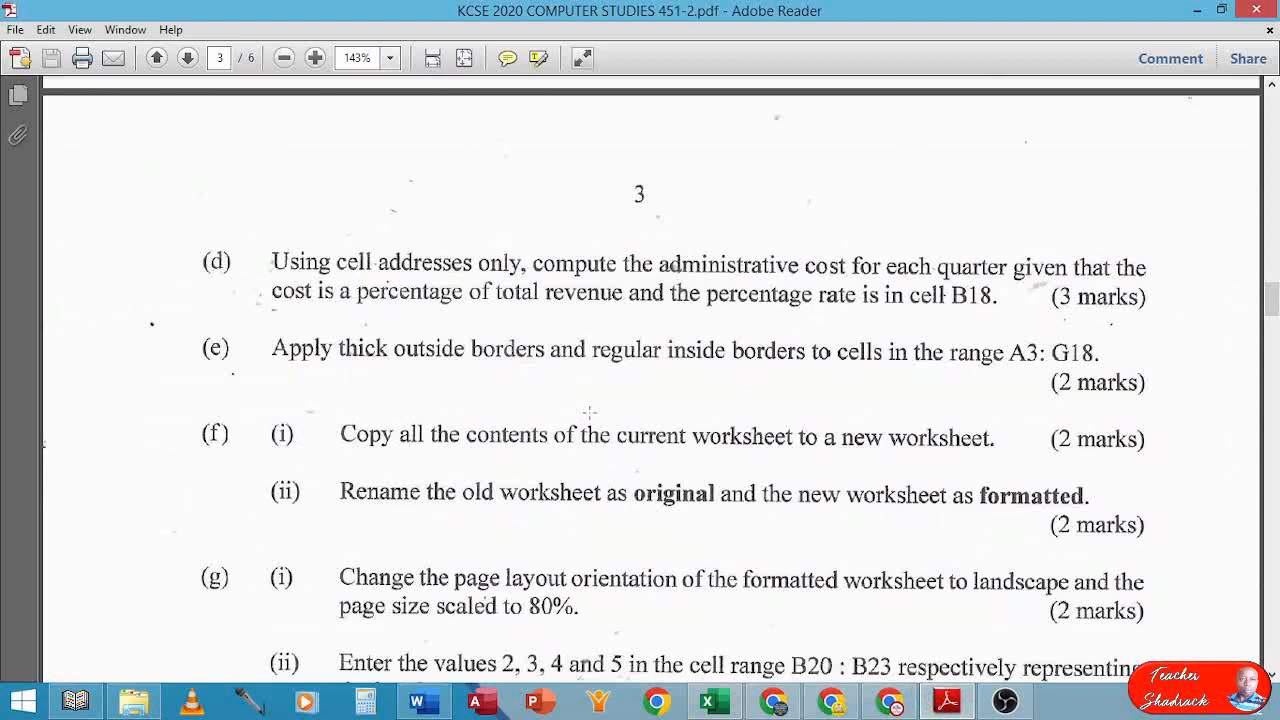
{"action": "left_click", "coordinate": [707, 702]}
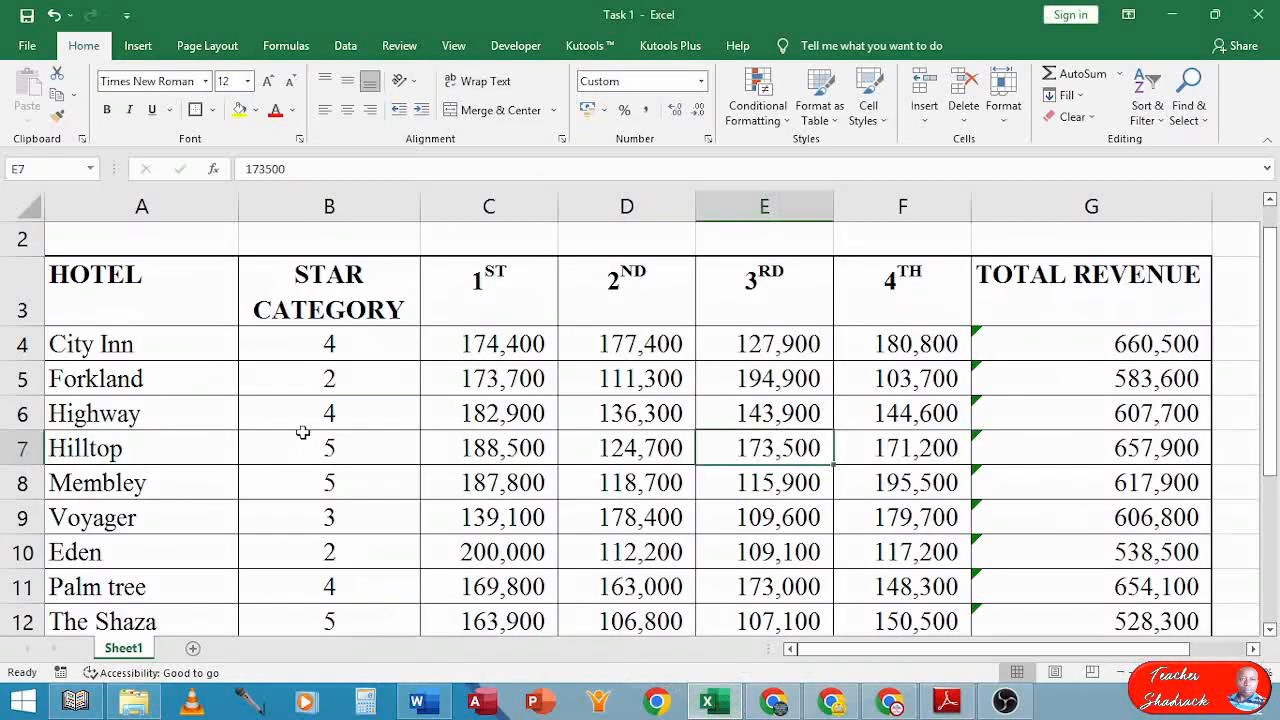
Copy the entire hotel worksheet and add a new blank Sheet2
{"action": "scroll", "coordinate": [227, 313], "scroll_direction": "up", "scroll_amount": 1}
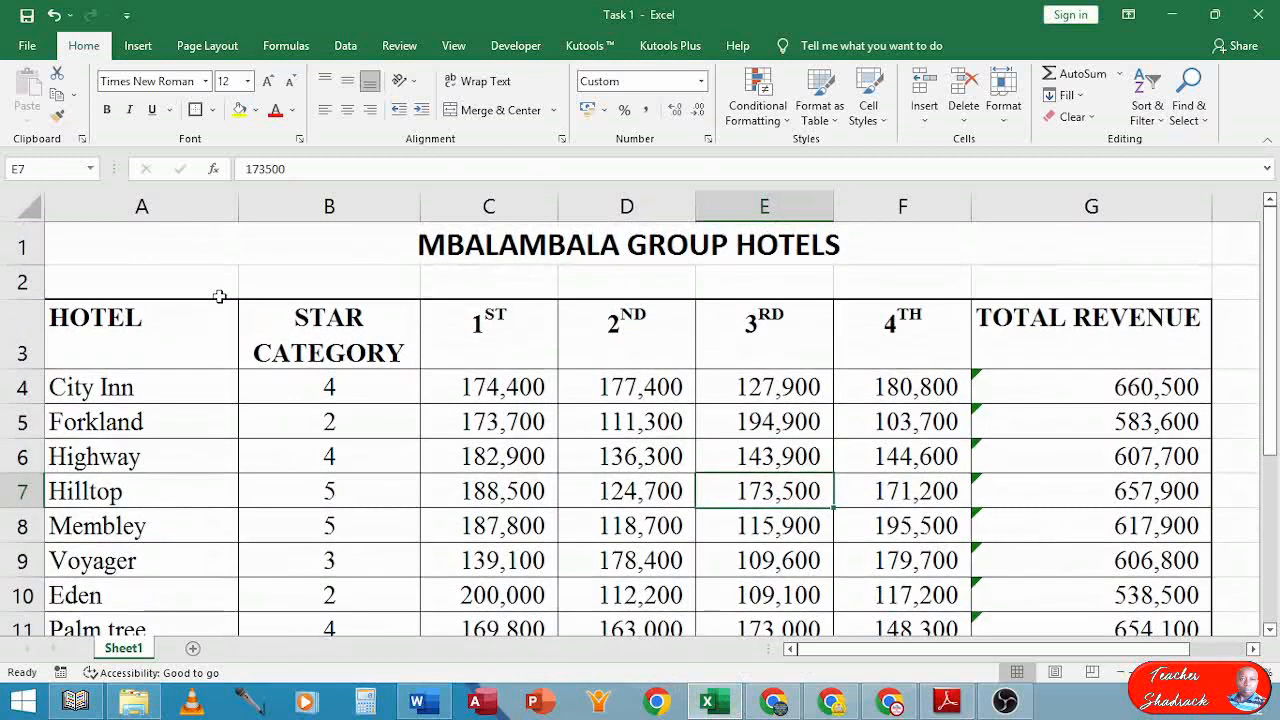
{"action": "left_click", "coordinate": [25, 207]}
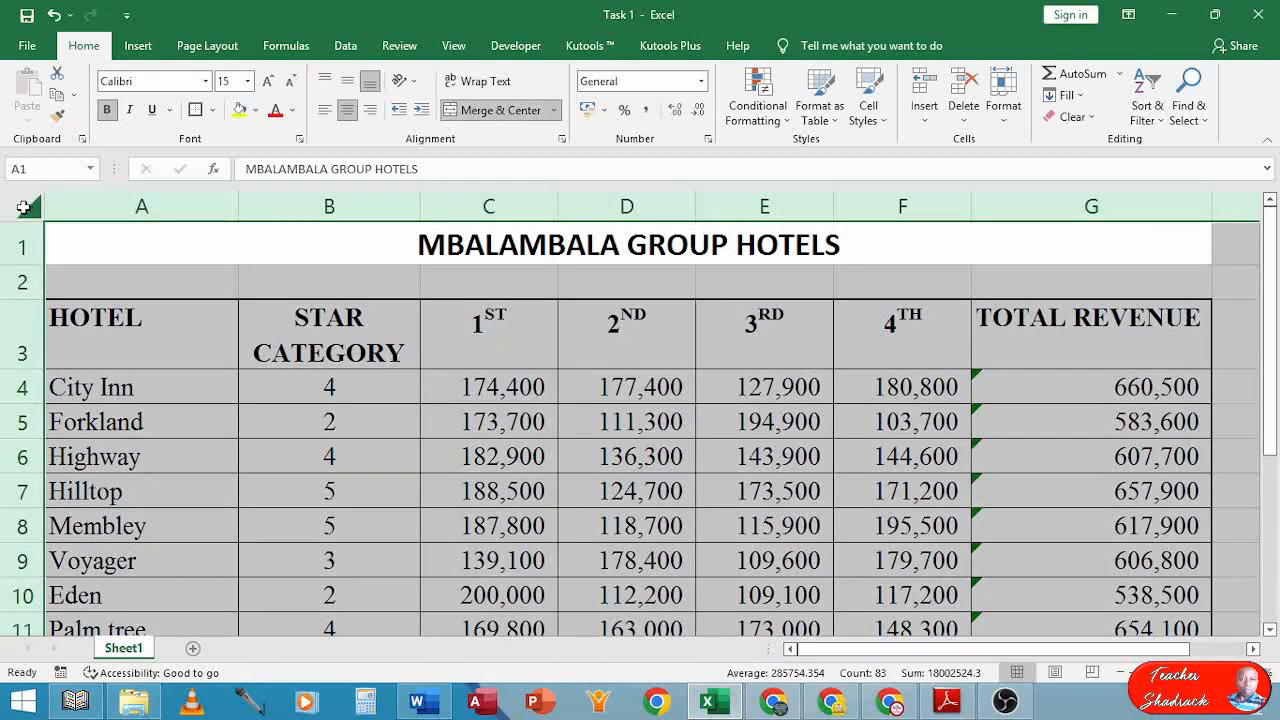
{"action": "right_click", "coordinate": [24, 207]}
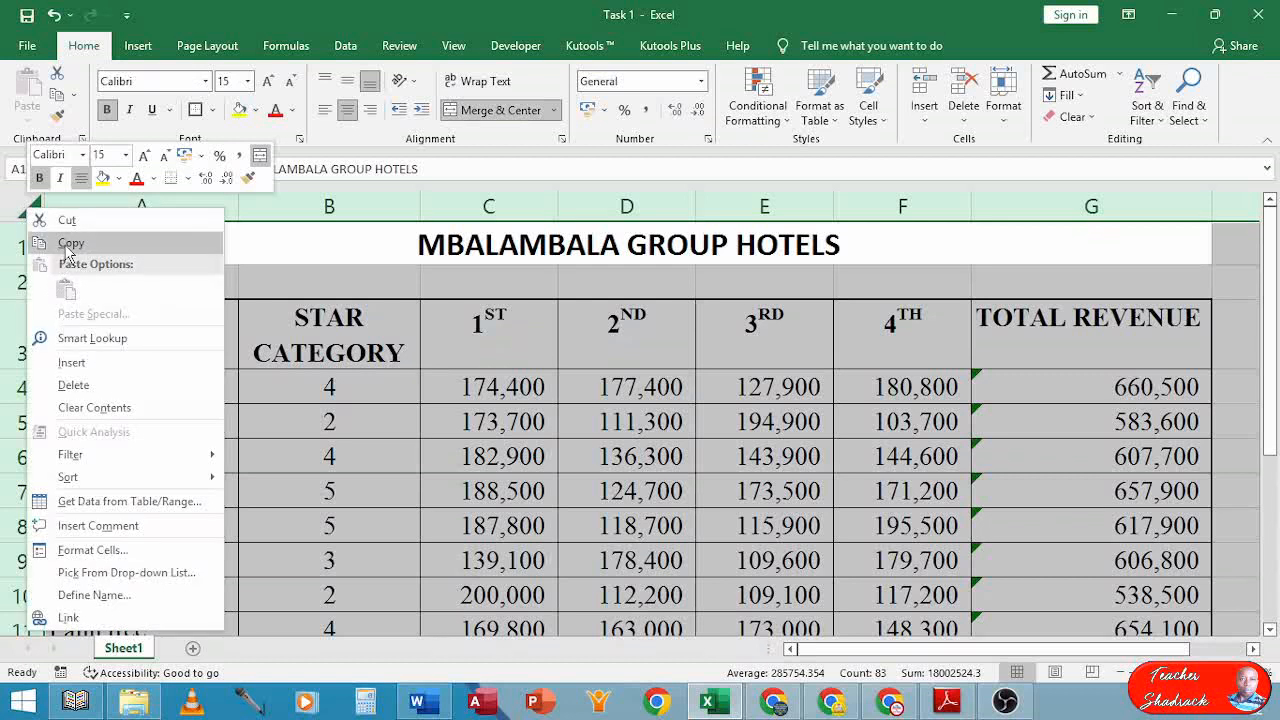
{"action": "left_click", "coordinate": [62, 244]}
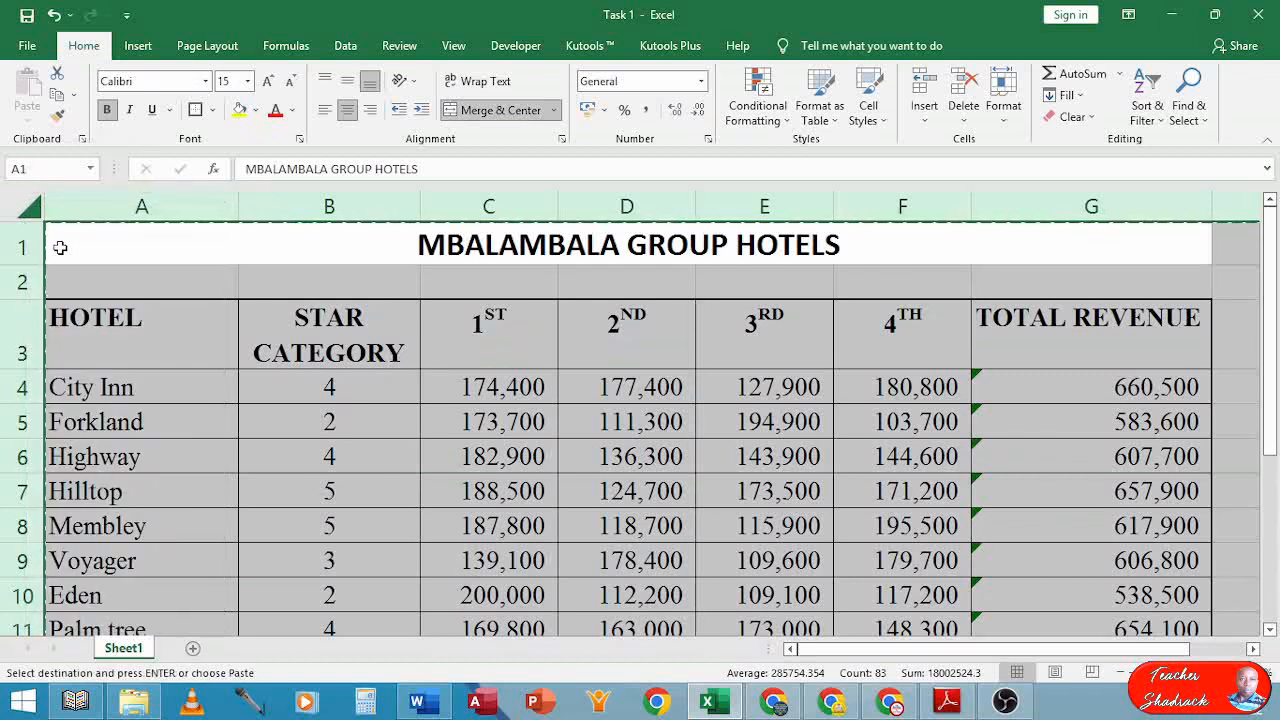
{"action": "left_click", "coordinate": [193, 649]}
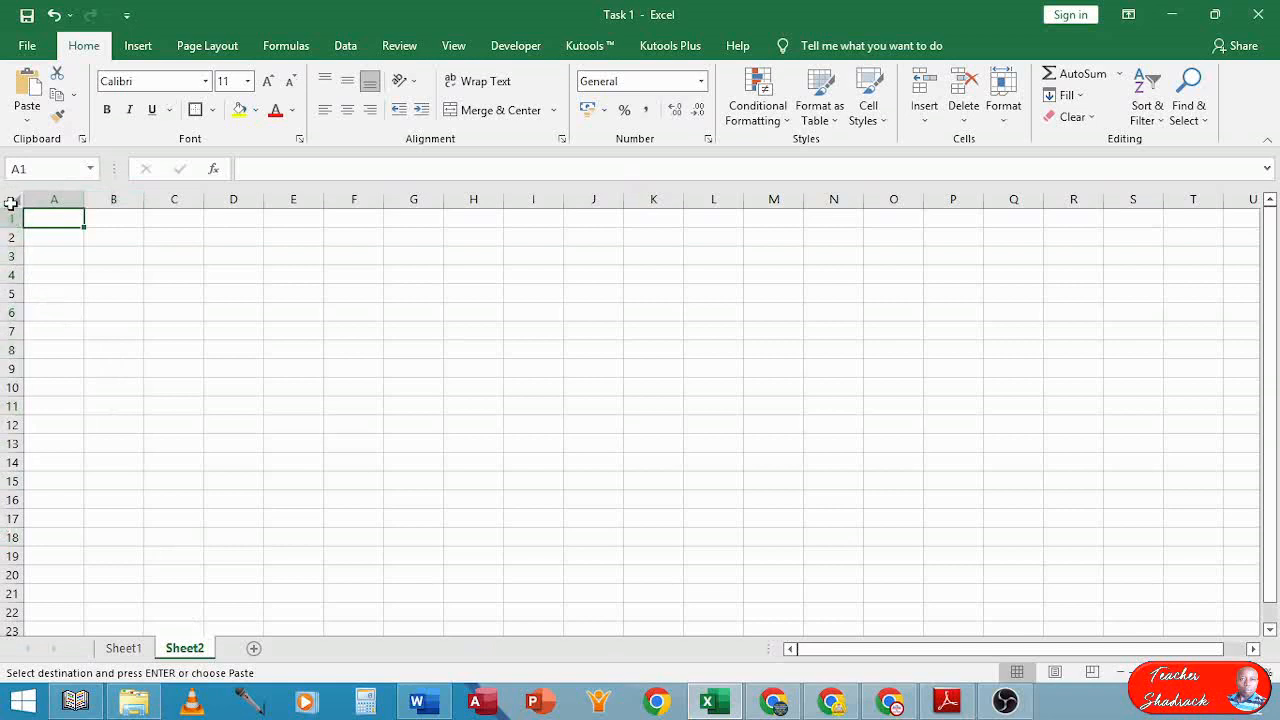
Paste the hotel table into Sheet2, undo it twice, and return to the empty Sheet2
{"action": "right_click", "coordinate": [10, 197]}
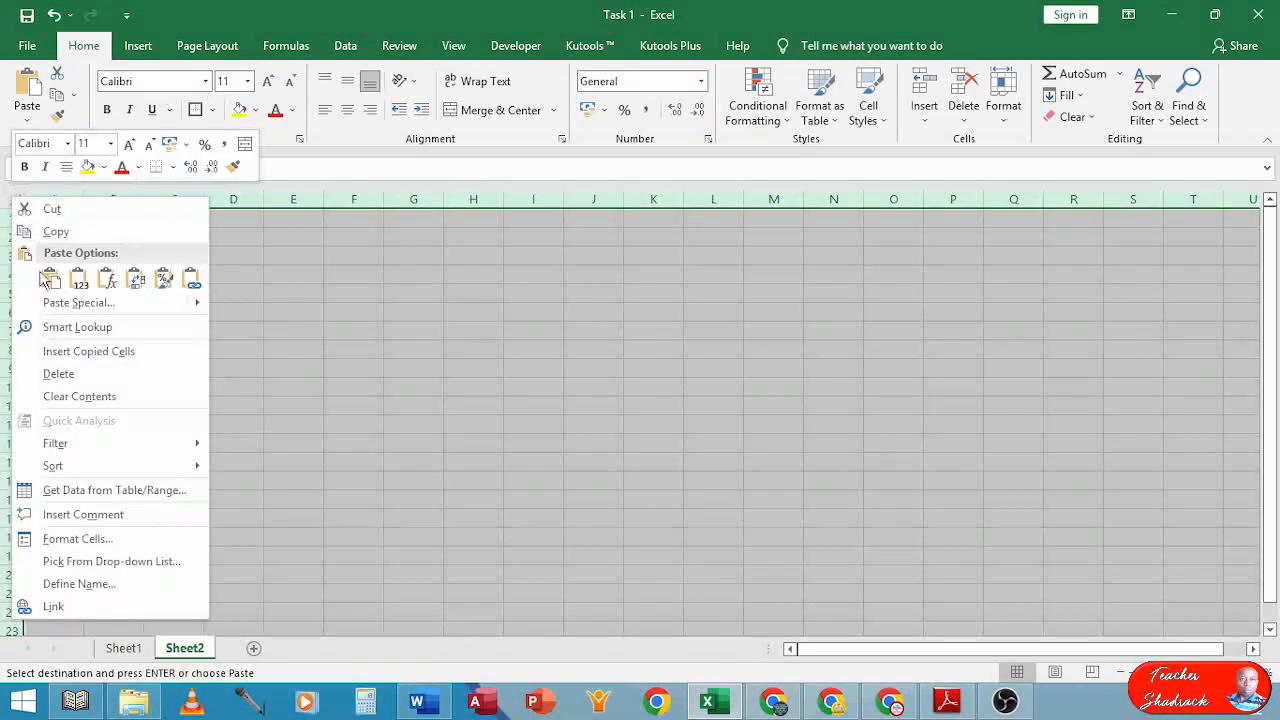
{"action": "left_click", "coordinate": [49, 279]}
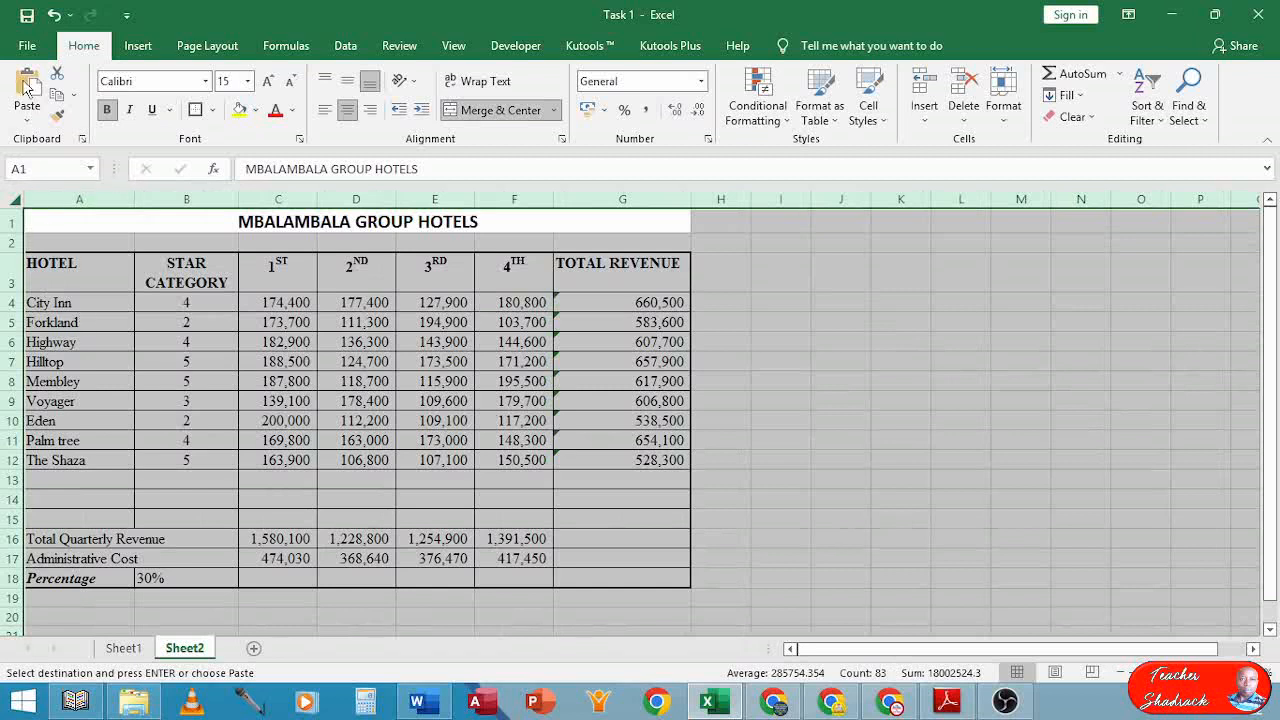
{"action": "left_click", "coordinate": [53, 15]}
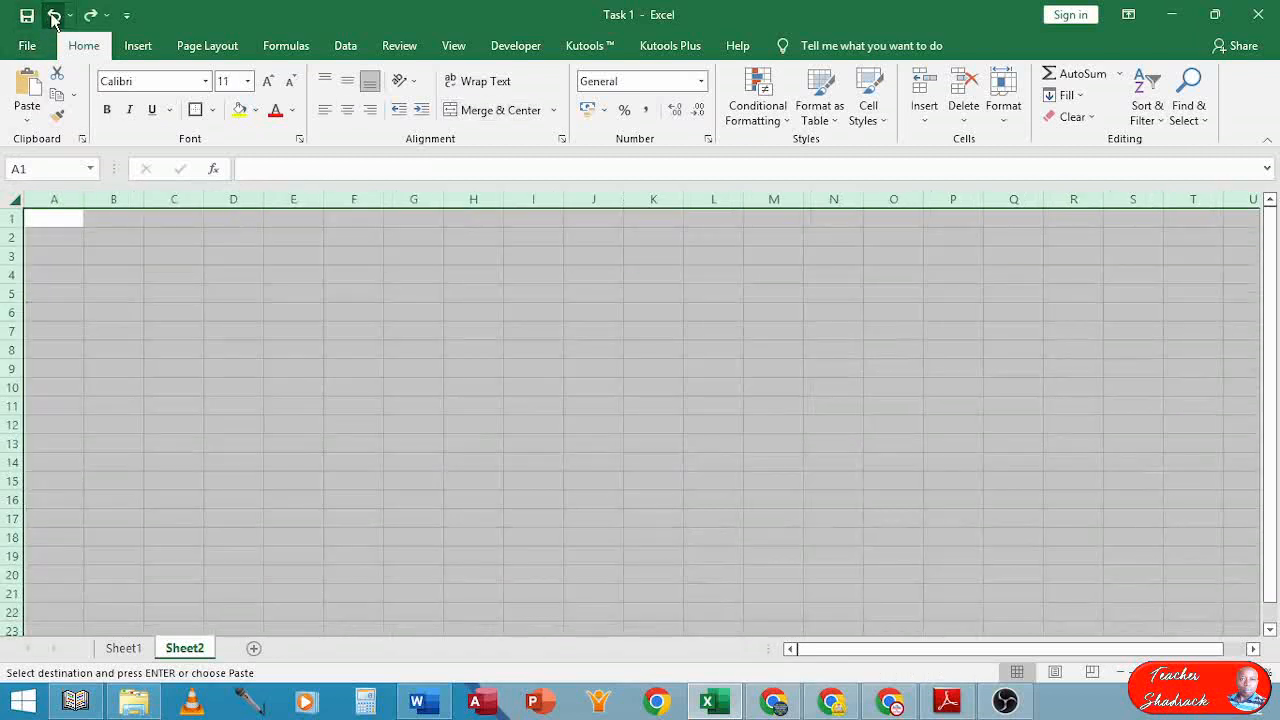
{"action": "left_click", "coordinate": [53, 15]}
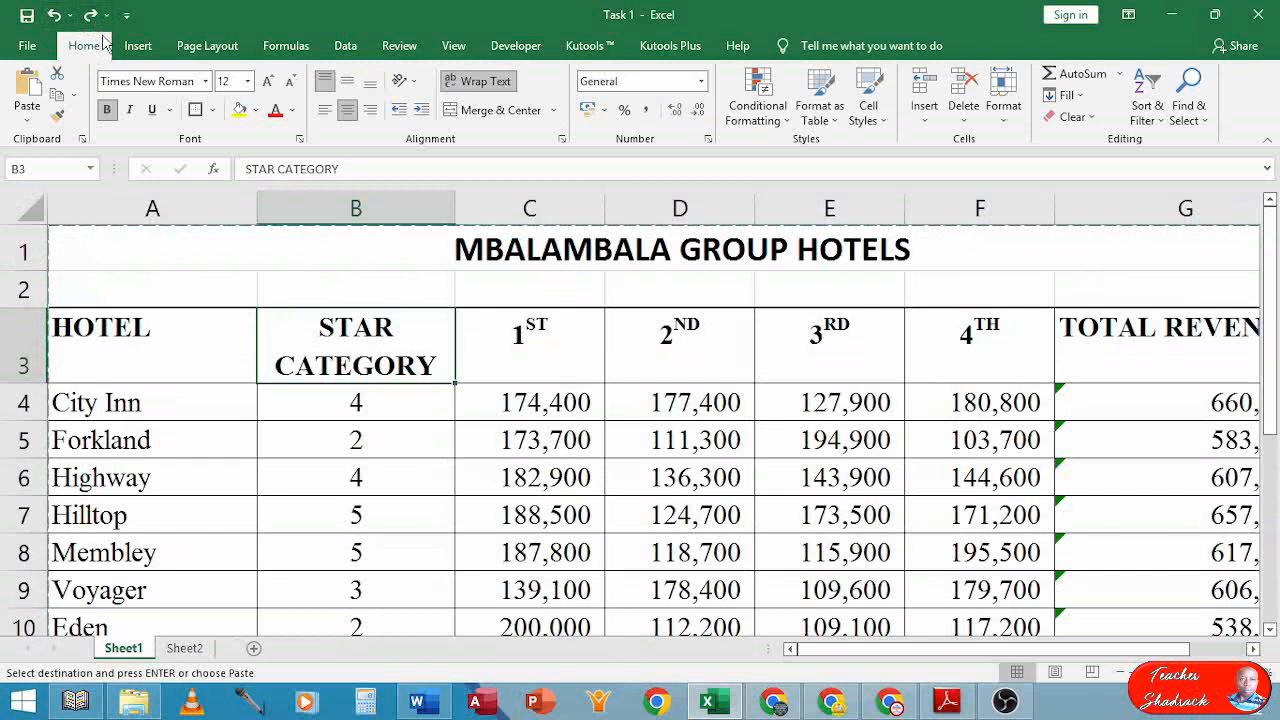
{"action": "scroll", "coordinate": [92, 18], "scroll_direction": "down", "scroll_amount": 1}
{"action": "left_click", "coordinate": [178, 350]}
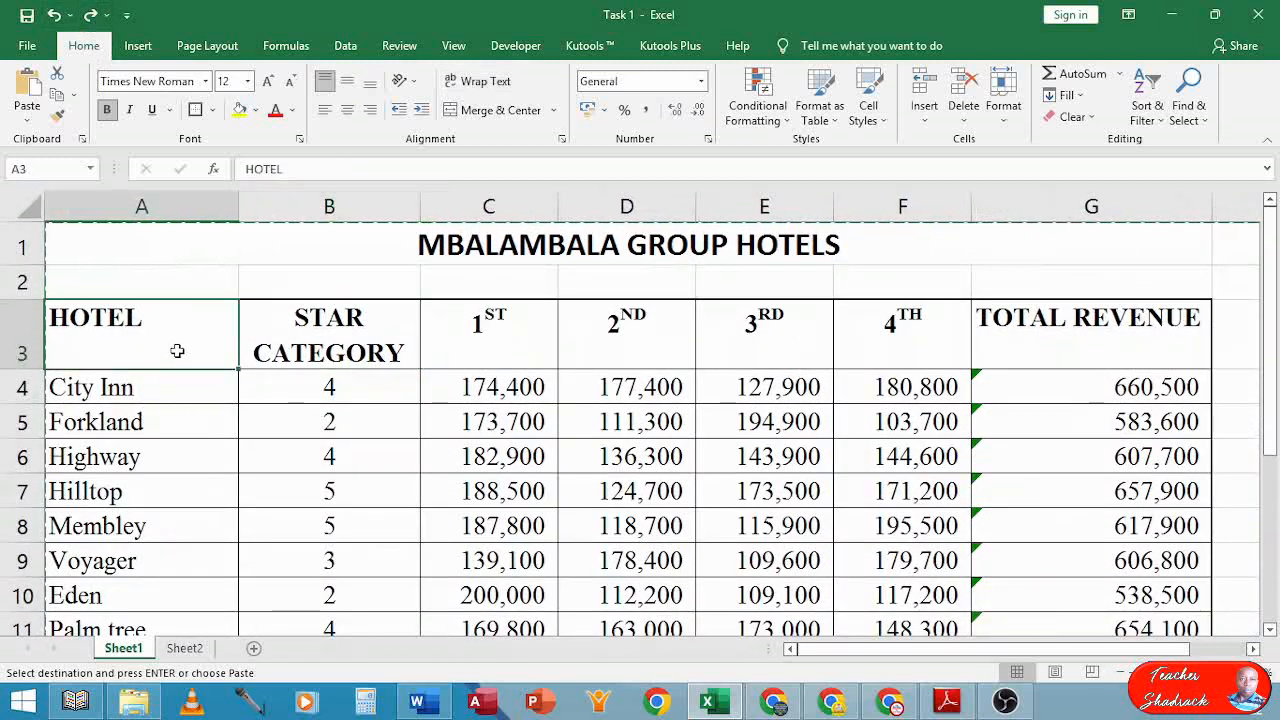
{"action": "left_click", "coordinate": [186, 649]}
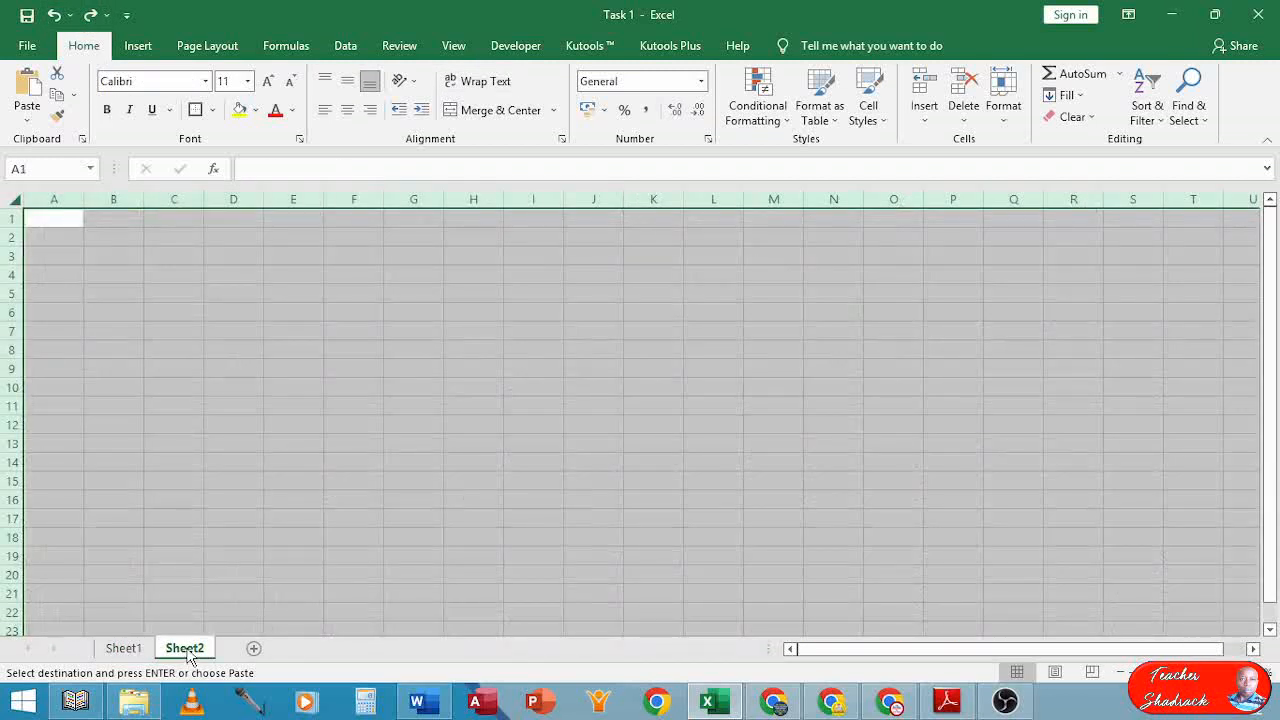
Make a copy of Sheet1 placed before Sheet2, creating Sheet1 (2)
{"action": "left_click", "coordinate": [124, 649]}
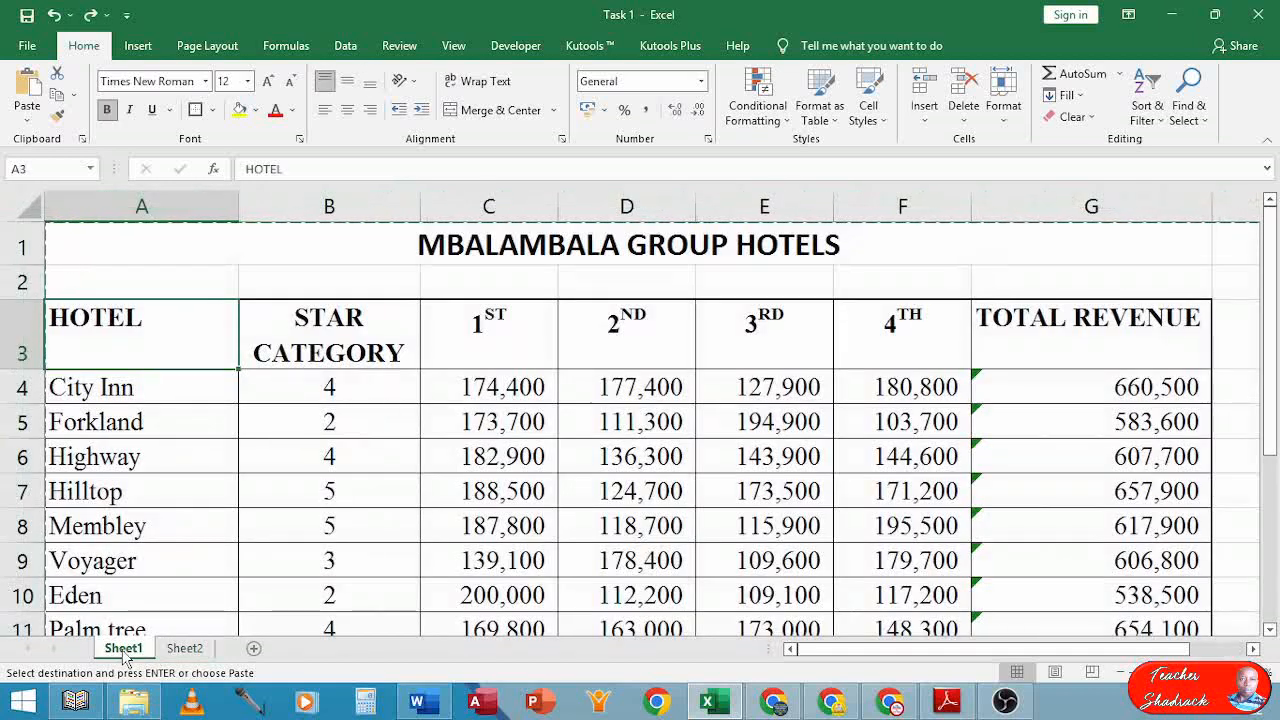
{"action": "right_click", "coordinate": [124, 649]}
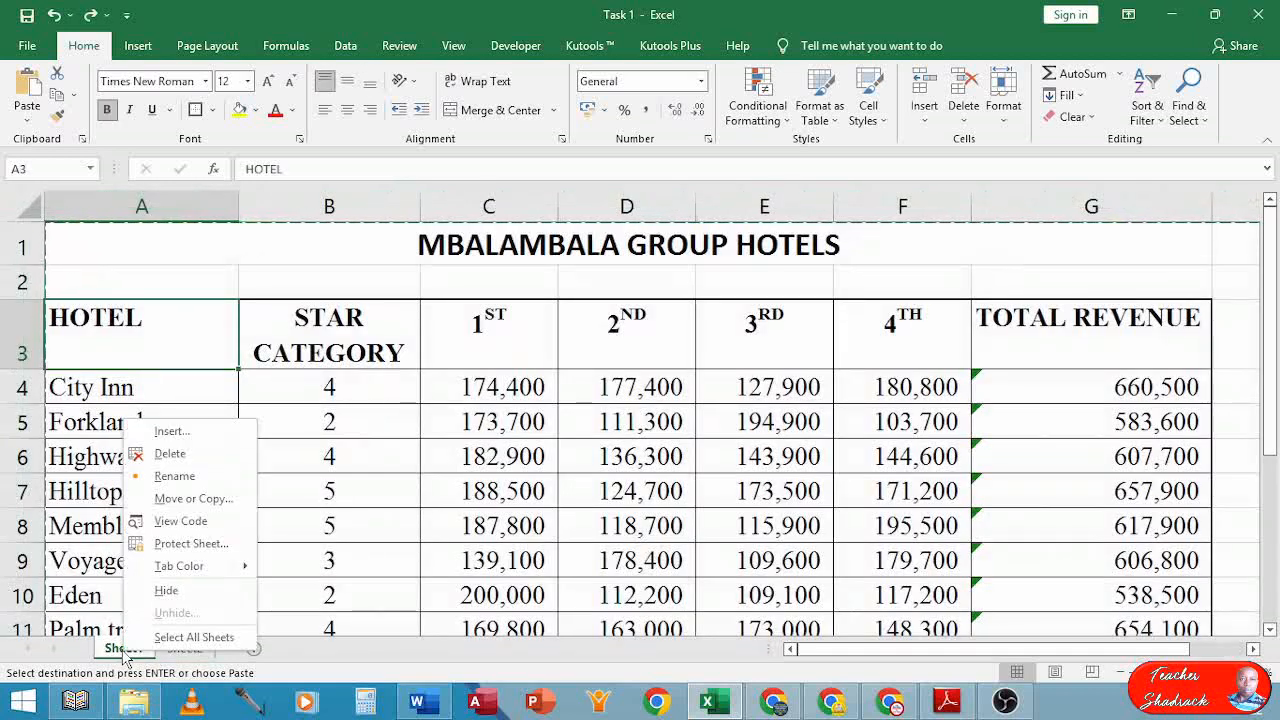
{"action": "left_click", "coordinate": [170, 505]}
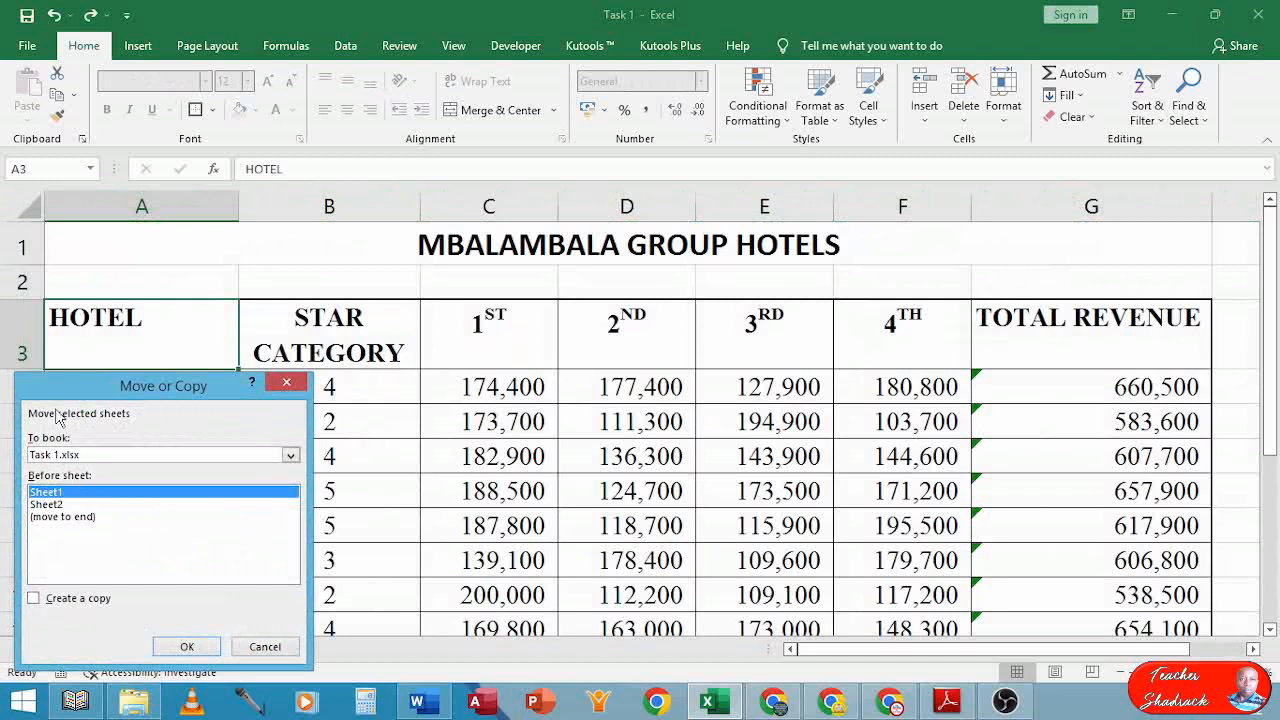
{"action": "left_click_drag", "start_coordinate": [86, 385], "coordinate": [324, 296]}
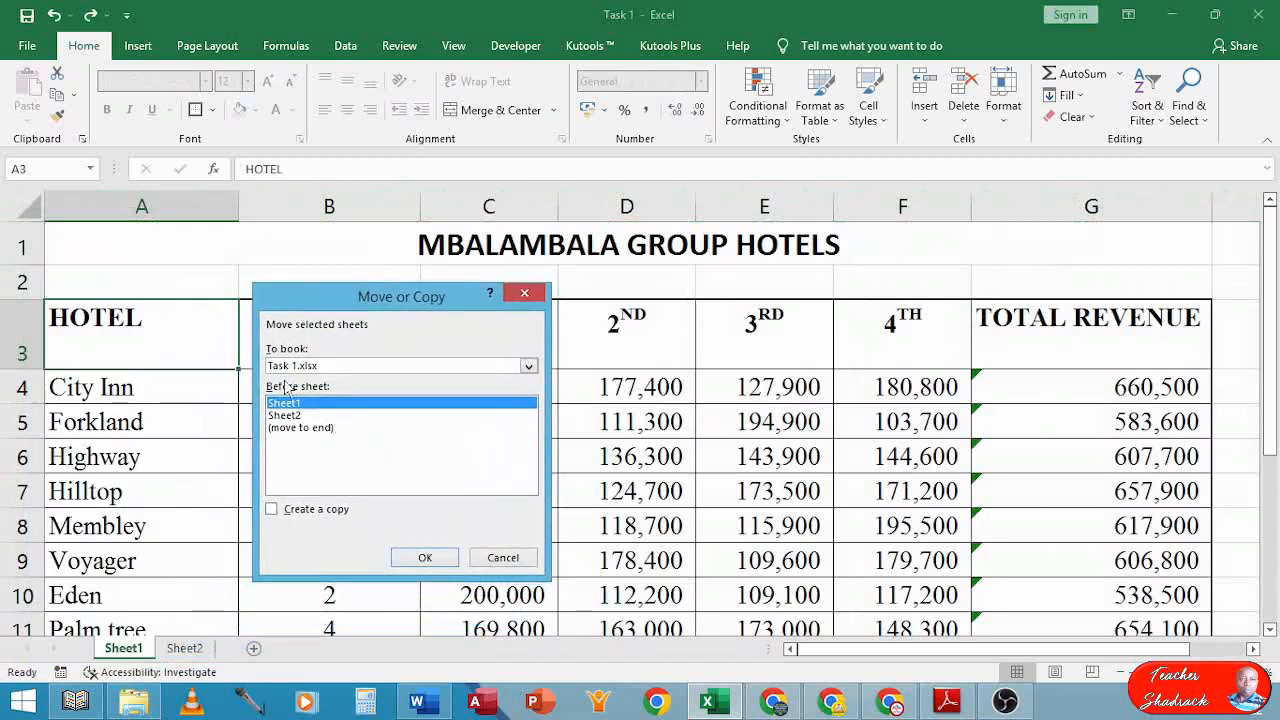
{"action": "left_click", "coordinate": [271, 510]}
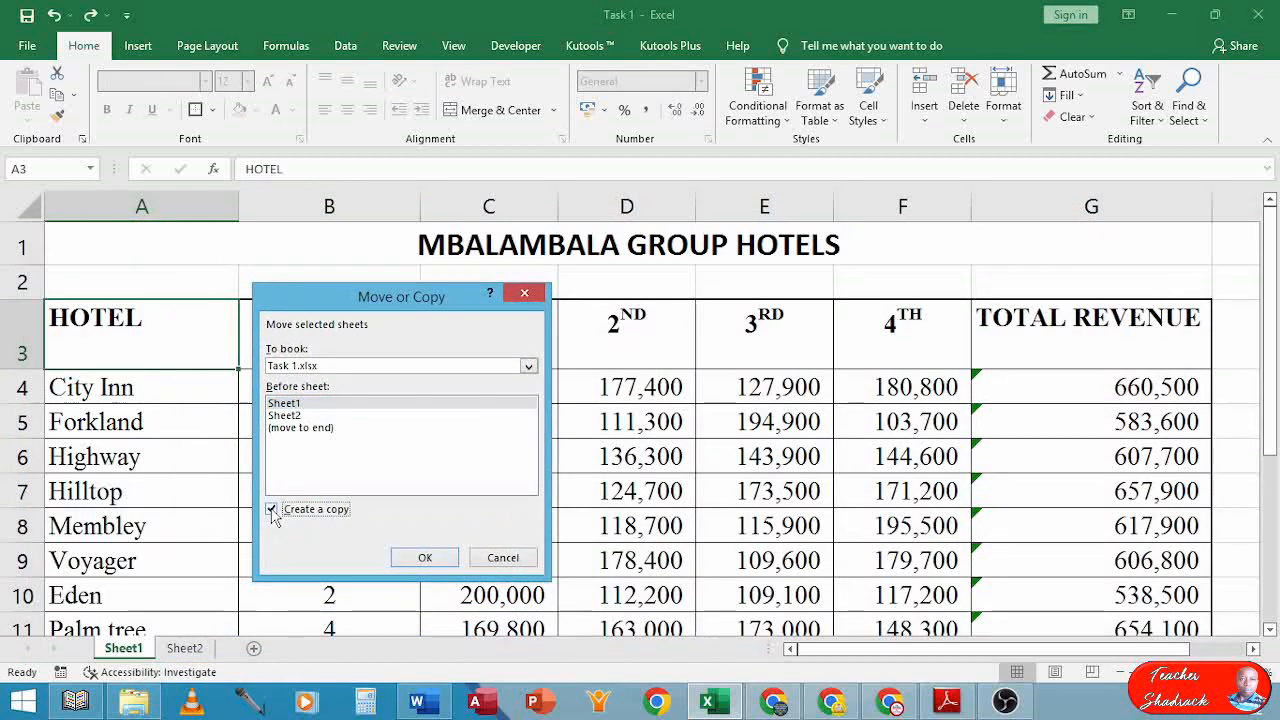
{"action": "left_click", "coordinate": [290, 416]}
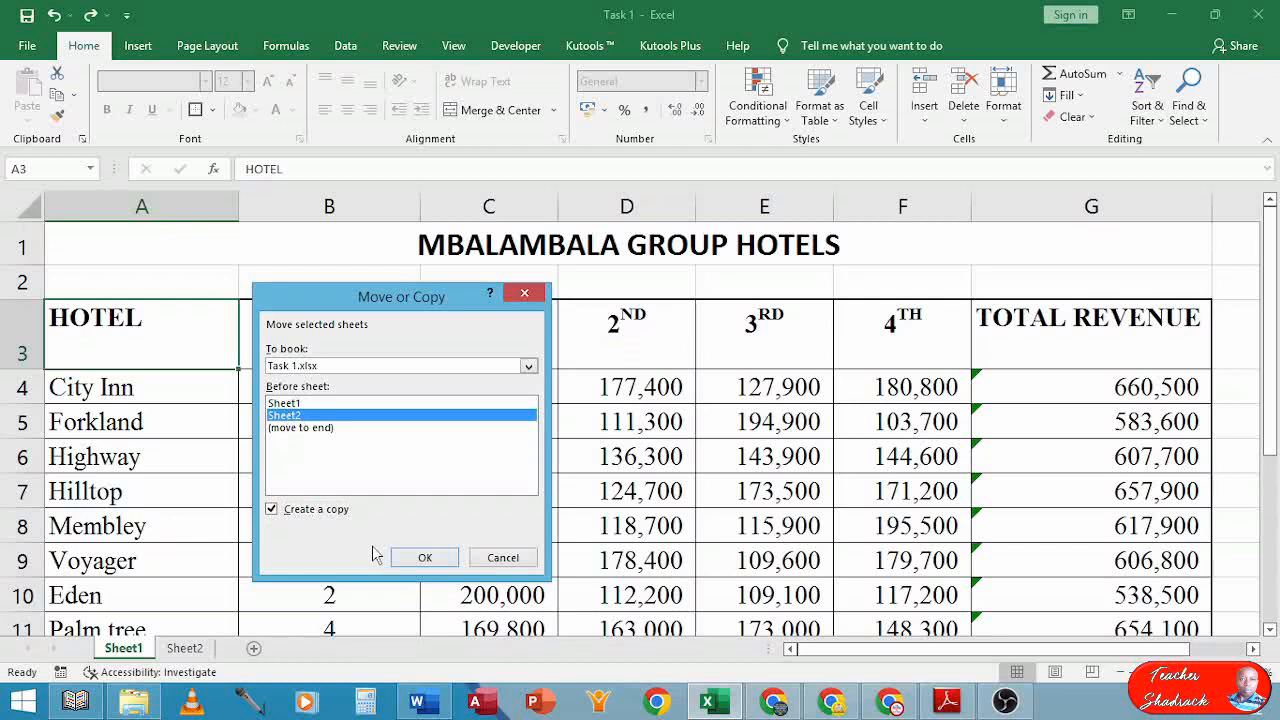
{"action": "left_click", "coordinate": [419, 557]}
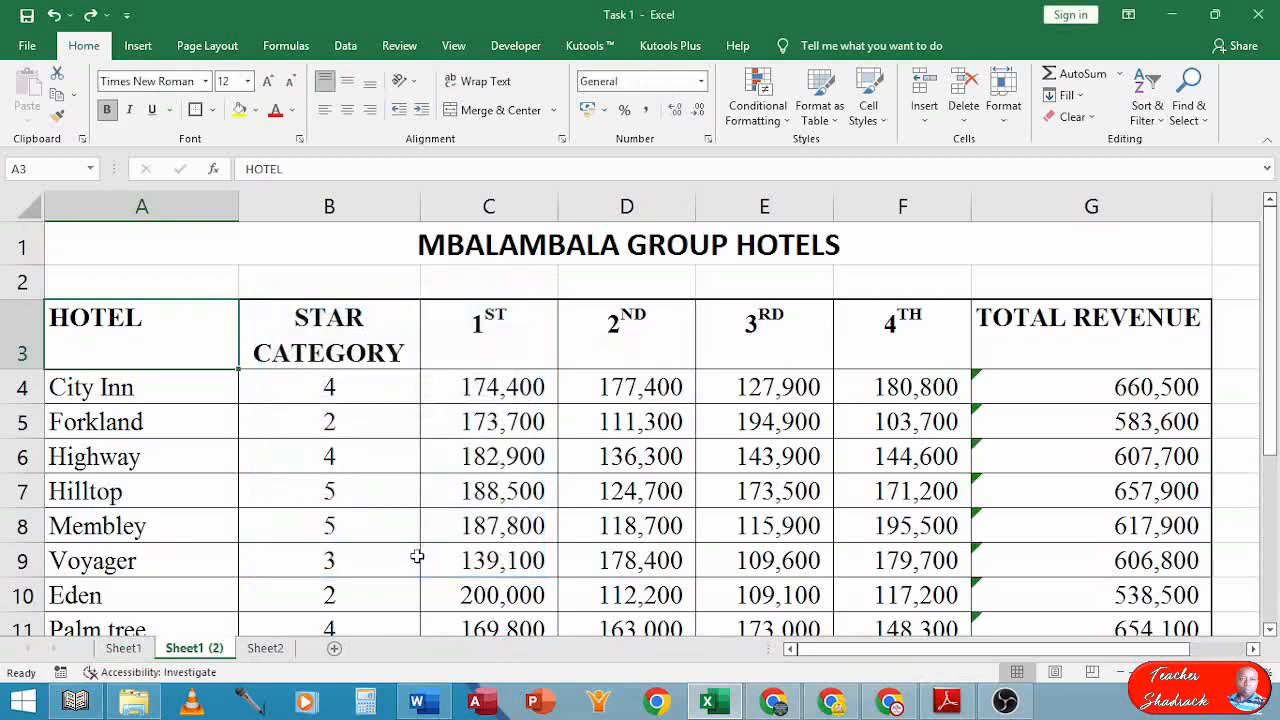
Compare Sheet1 with its Sheet1 (2) copy, then bring up the exam paper PDF
{"action": "left_click", "coordinate": [121, 649]}
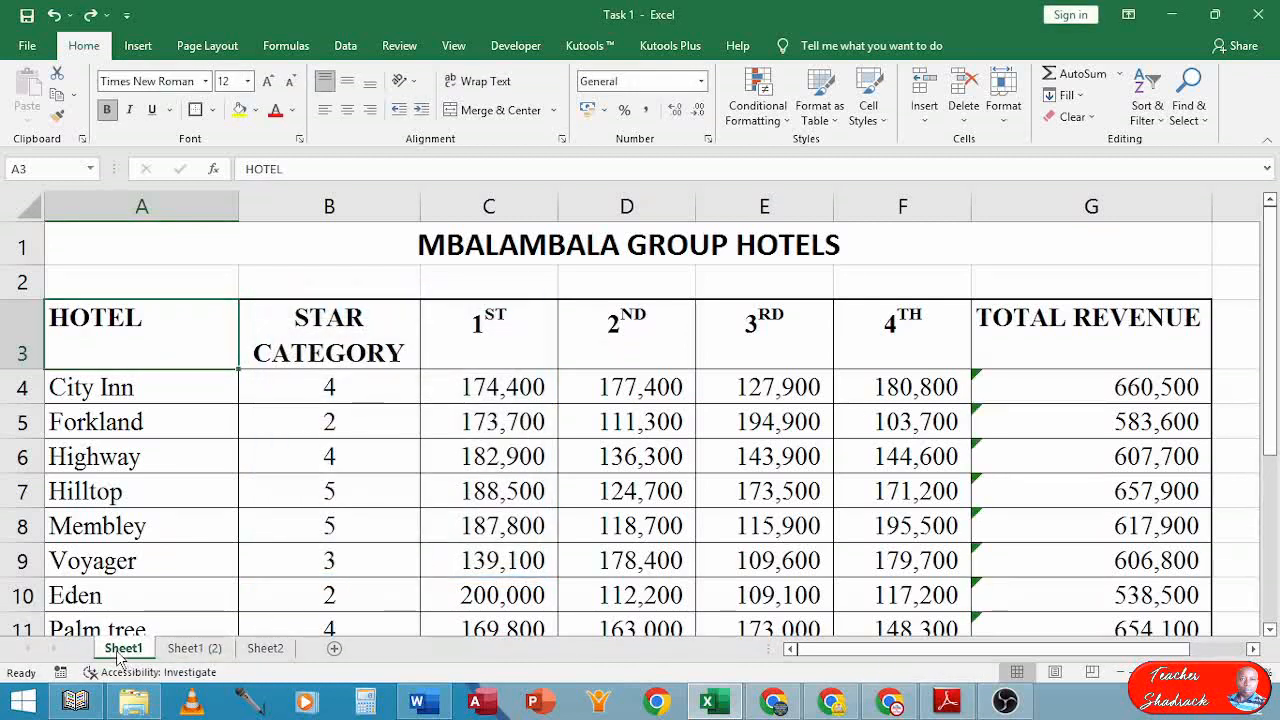
{"action": "left_click", "coordinate": [190, 649]}
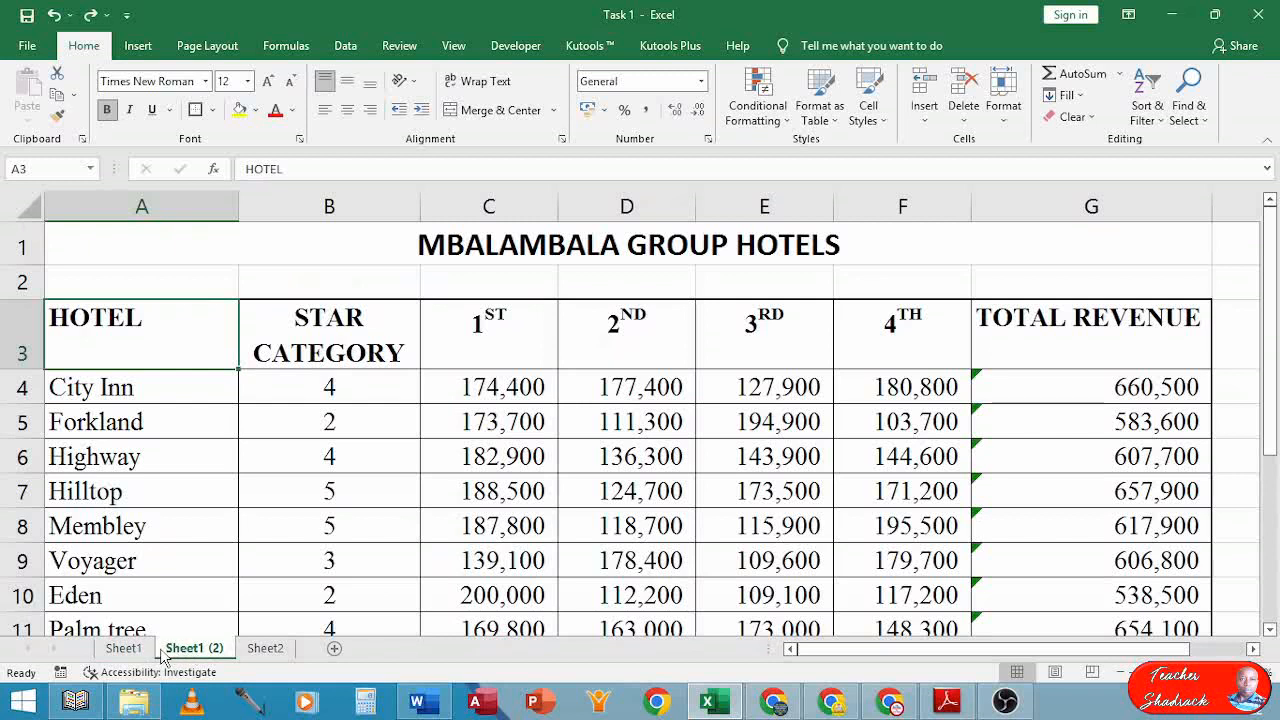
{"action": "left_click", "coordinate": [138, 652]}
{"action": "left_click", "coordinate": [175, 647]}
{"action": "left_click", "coordinate": [138, 655]}
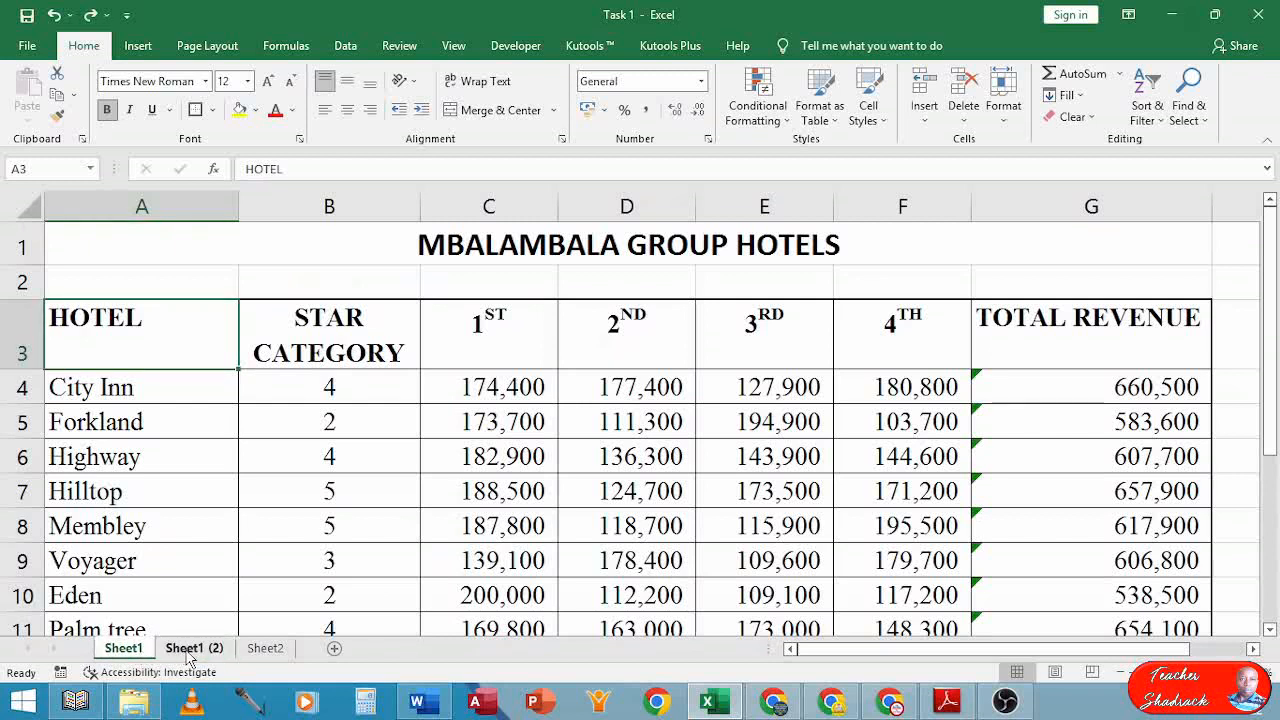
{"action": "left_click", "coordinate": [188, 654]}
{"action": "left_click", "coordinate": [136, 653]}
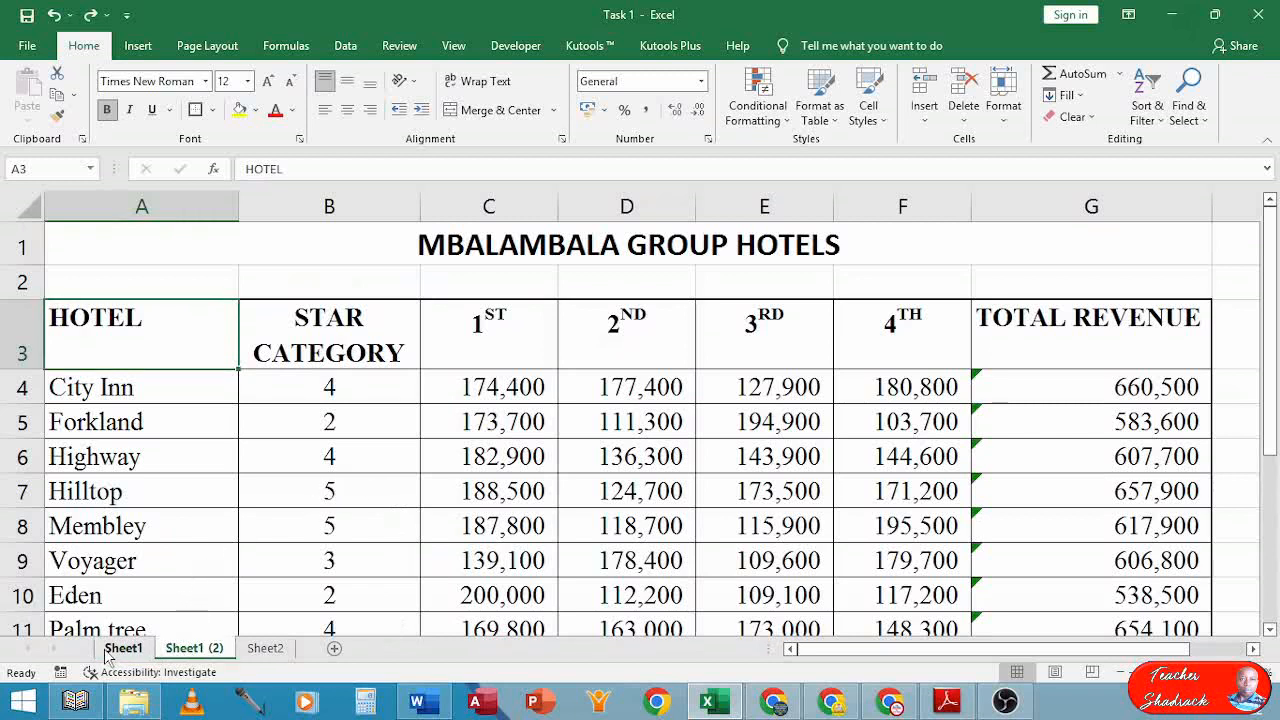
{"action": "left_click", "coordinate": [192, 649]}
{"action": "left_click", "coordinate": [946, 700]}
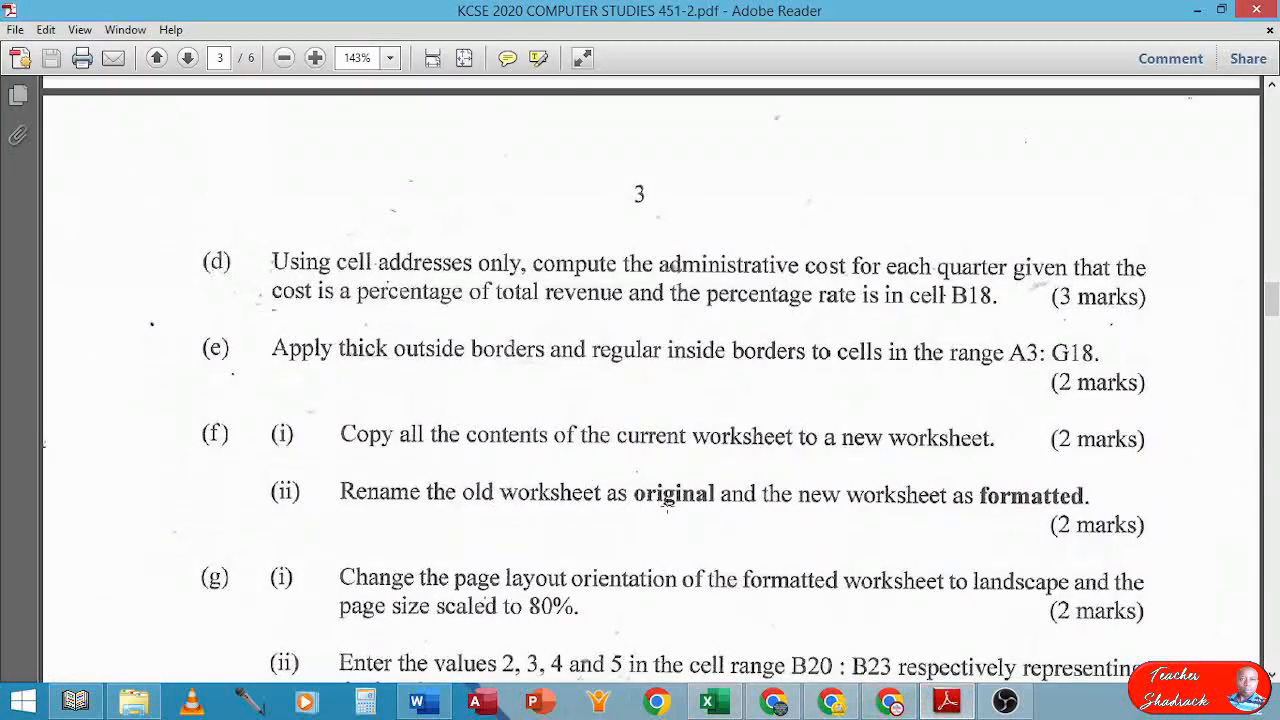
Reread exam parts (f) and (g) on renaming sheets, then return to Excel
{"action": "scroll", "coordinate": [708, 509], "scroll_direction": "down", "scroll_amount": 4}
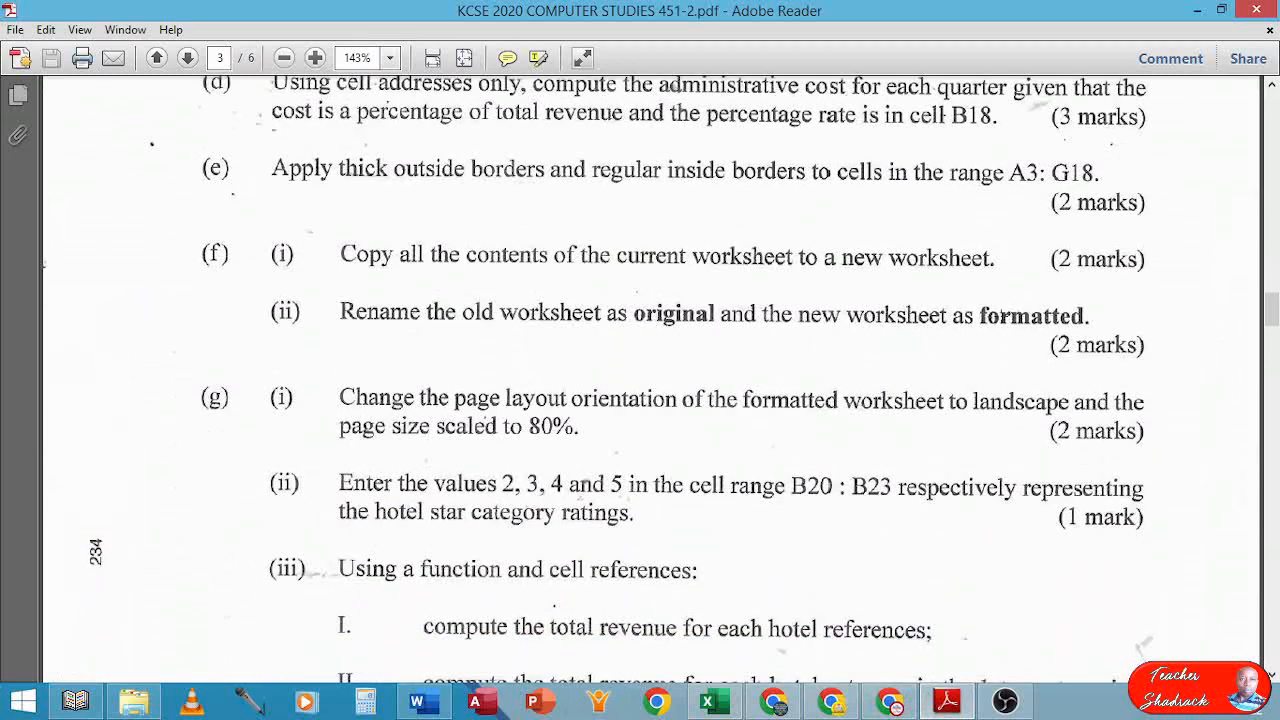
{"action": "left_click", "coordinate": [710, 703]}
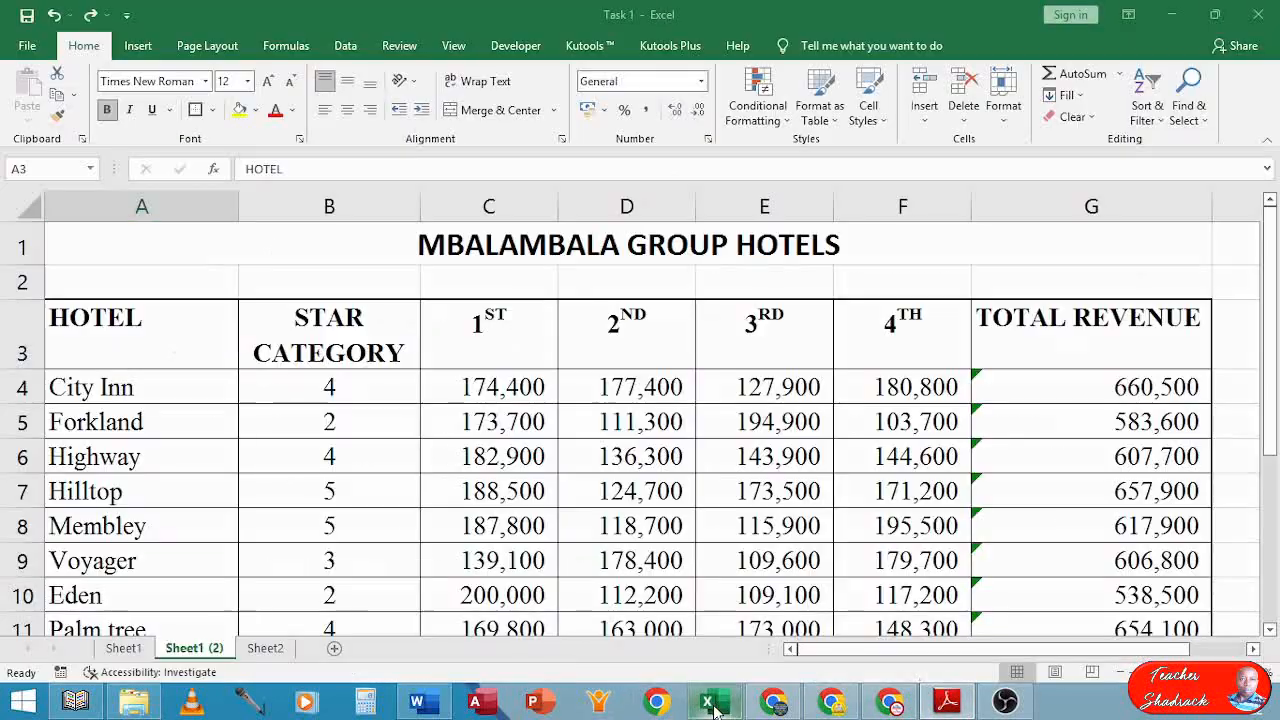
Rename Sheet1 to 'Original' and Sheet1 (2) to 'formatted'
{"action": "left_click", "coordinate": [125, 652]}
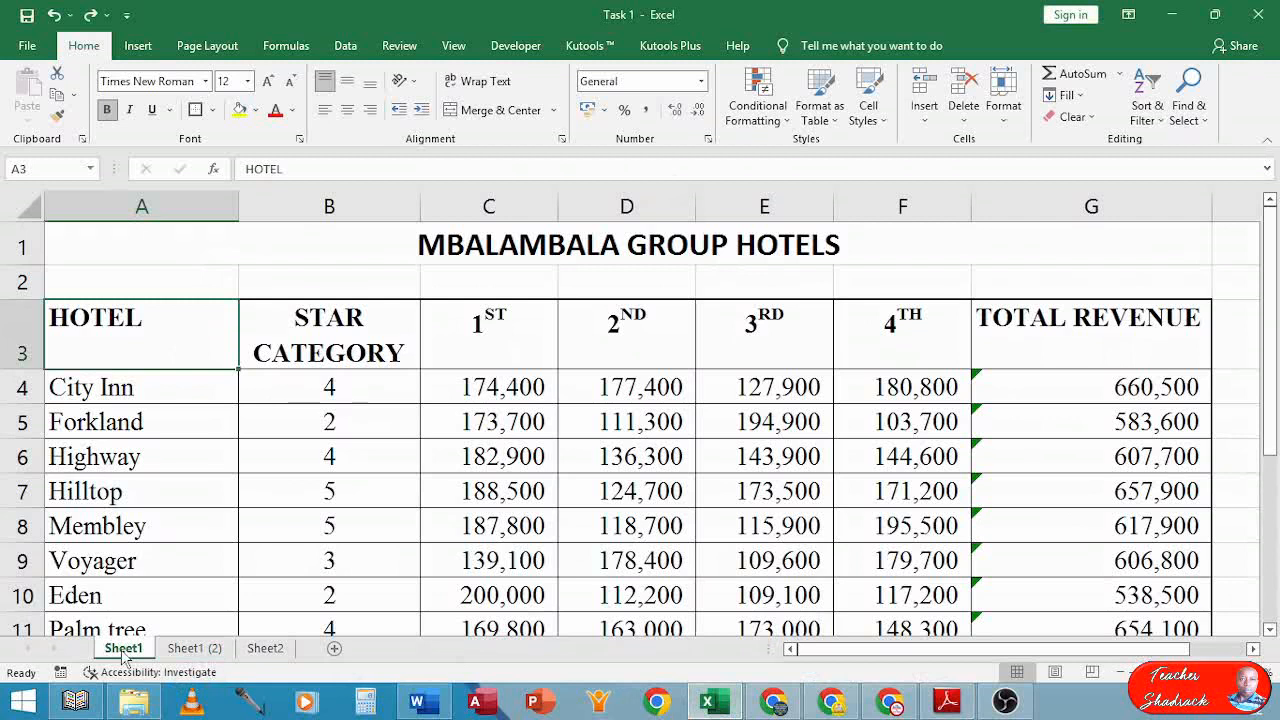
{"action": "double_click", "coordinate": [123, 655]}
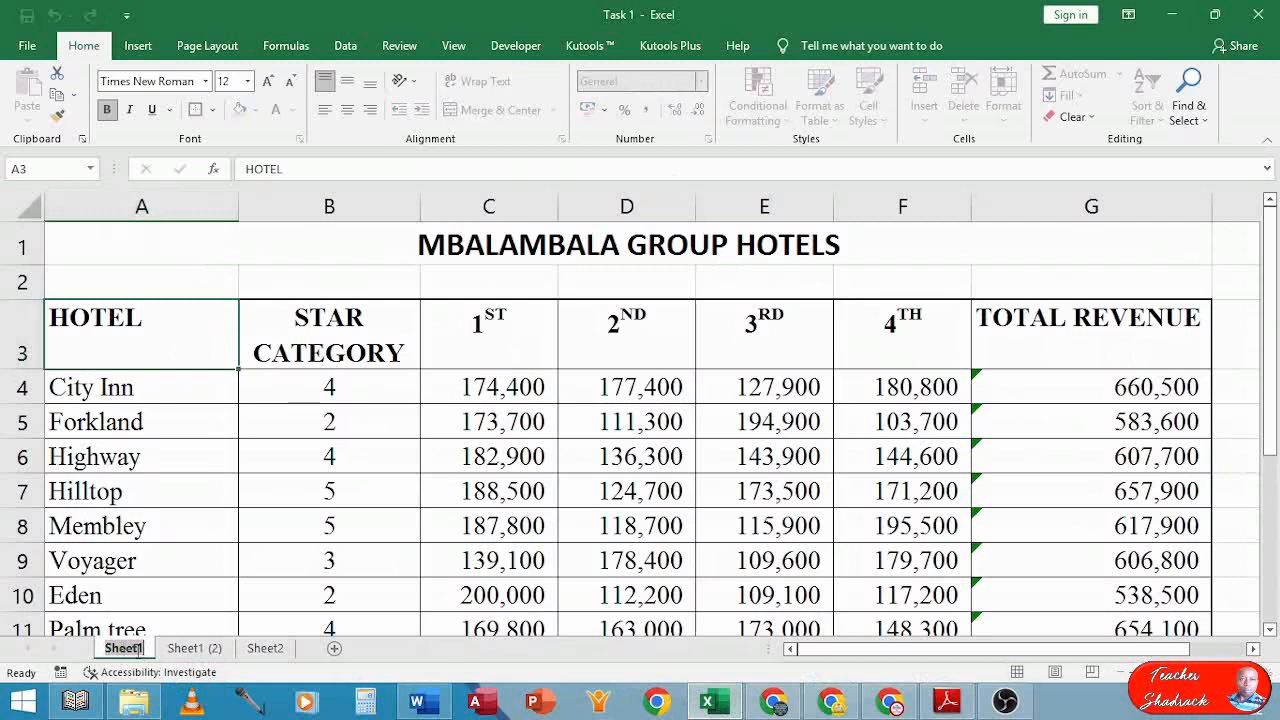
{"action": "type", "text": "Origi"}
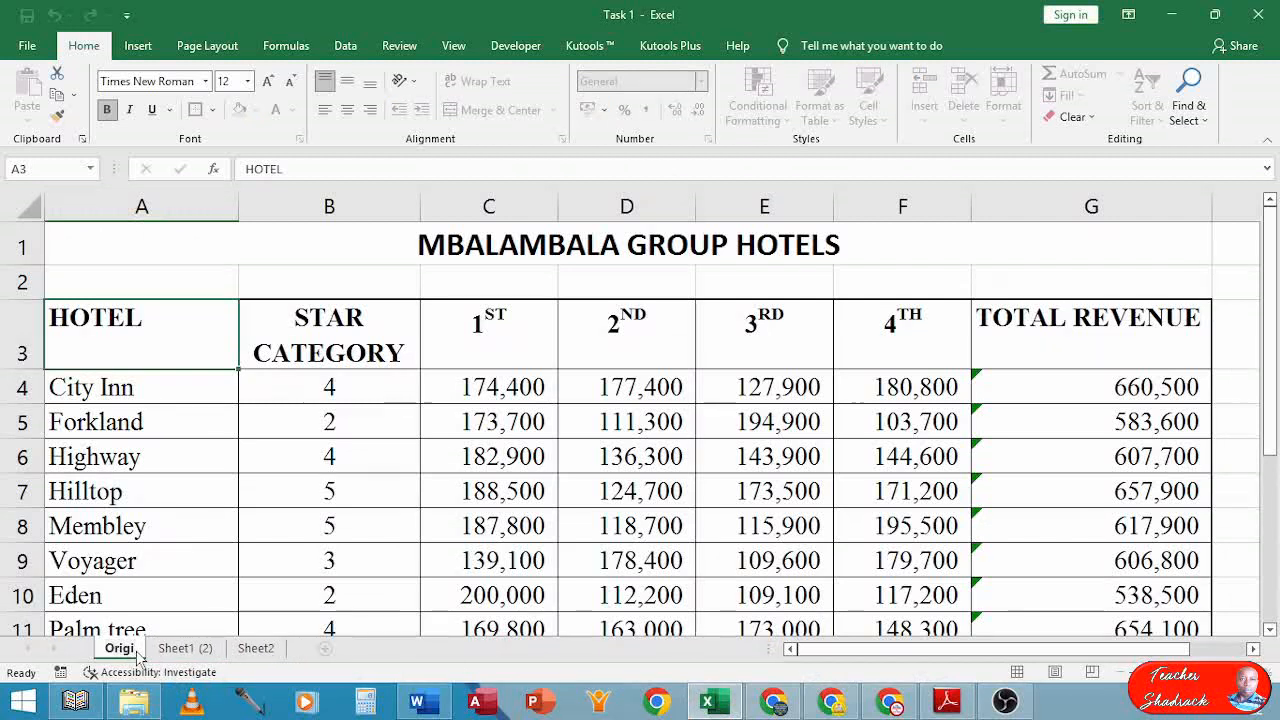
{"action": "type", "text": "nal"}
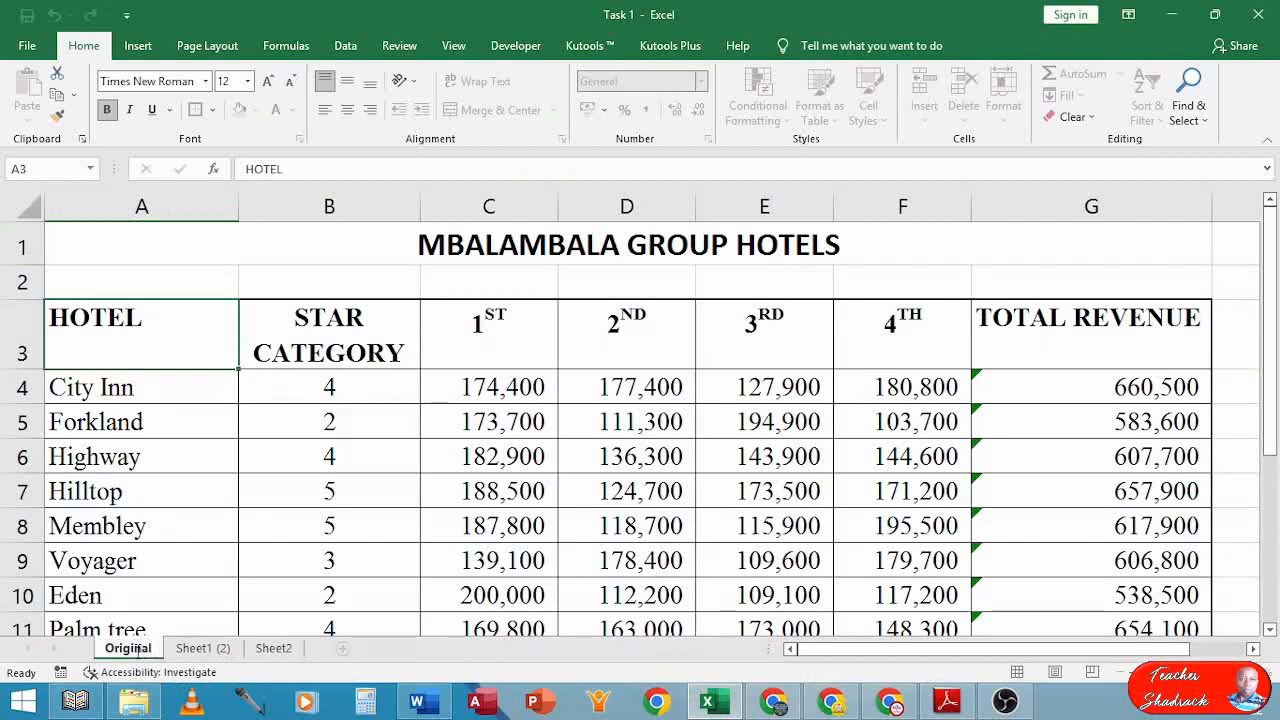
{"action": "double_click", "coordinate": [194, 648]}
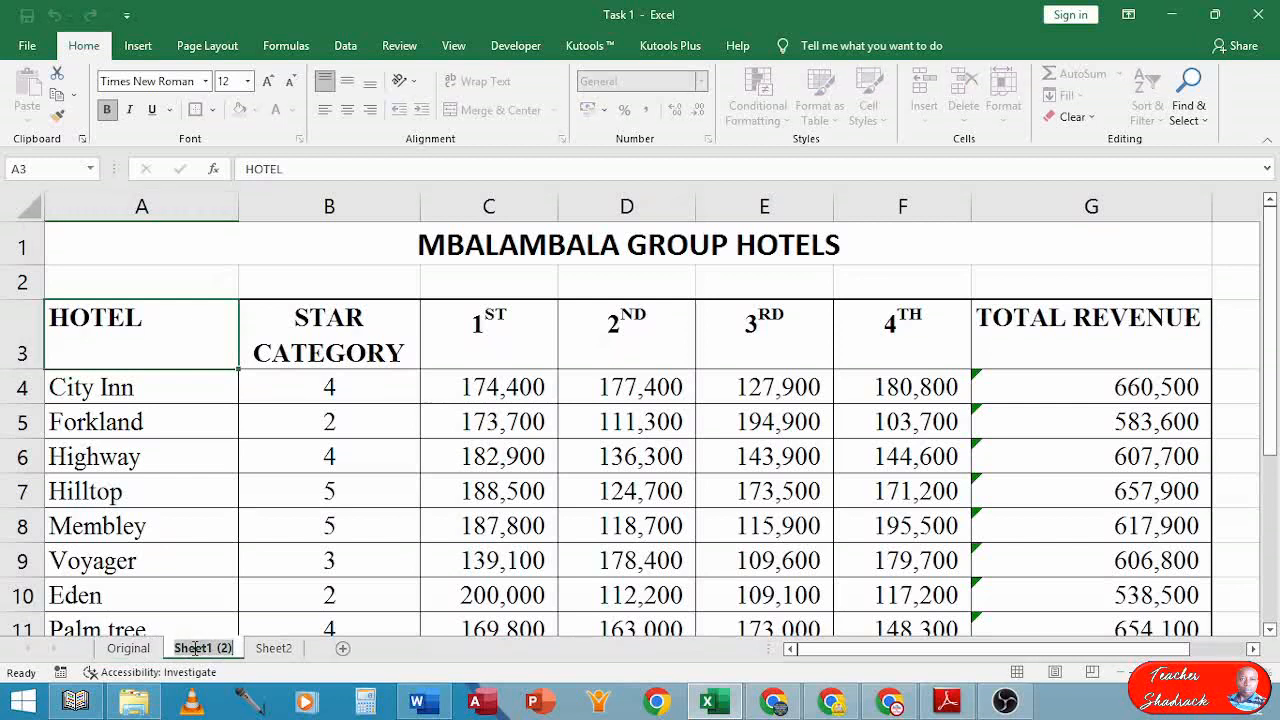
{"action": "type", "text": "forma"}
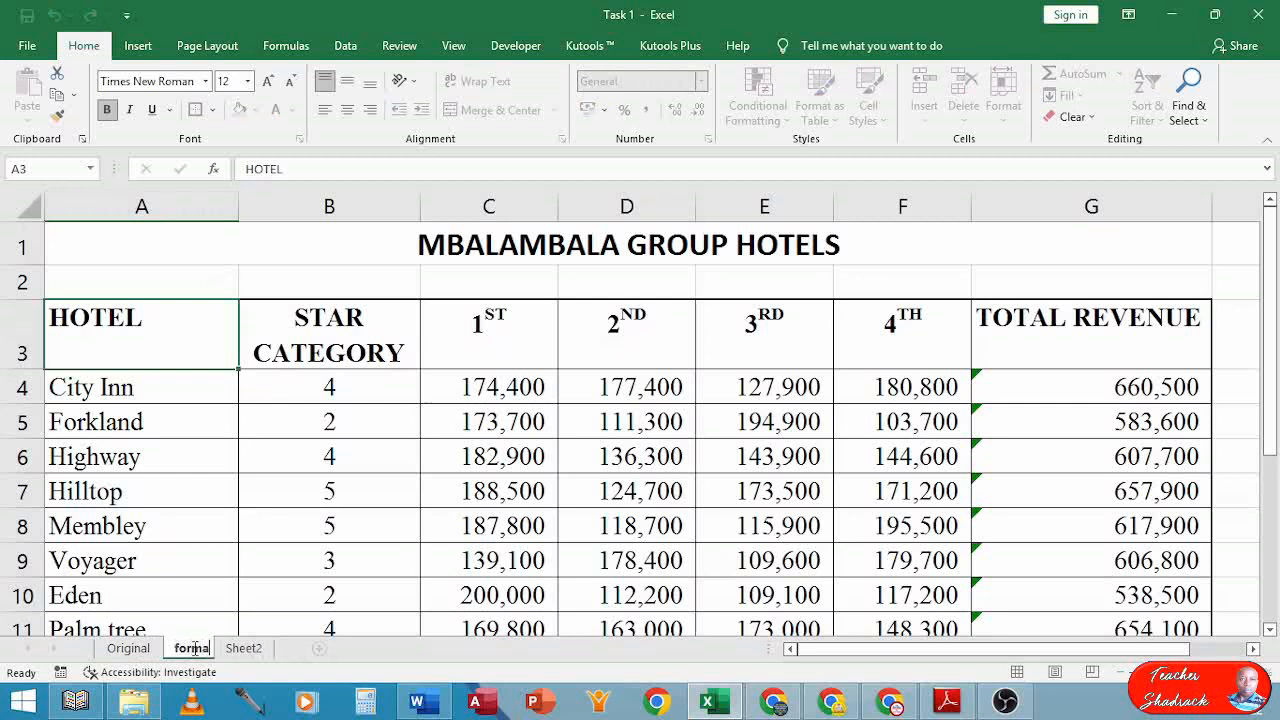
{"action": "type", "text": "ttedf"}
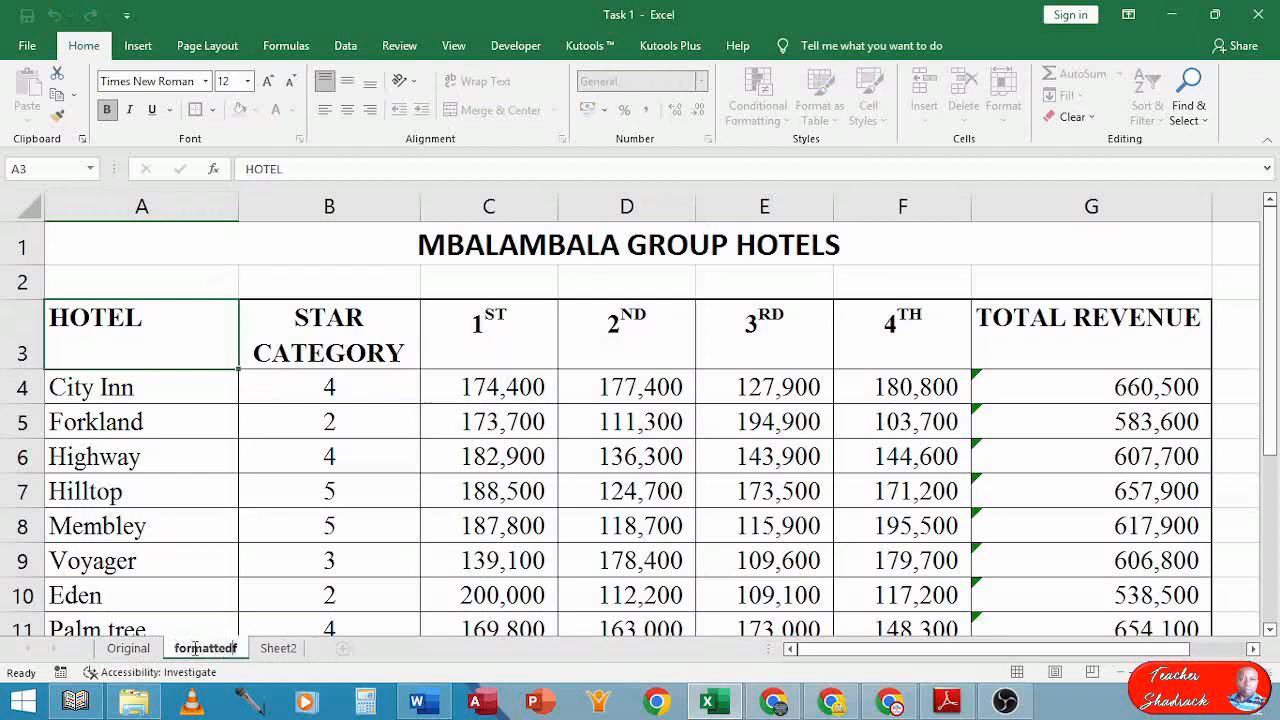
{"action": "key", "text": "BackSpace"}
{"action": "key", "text": "Return"}
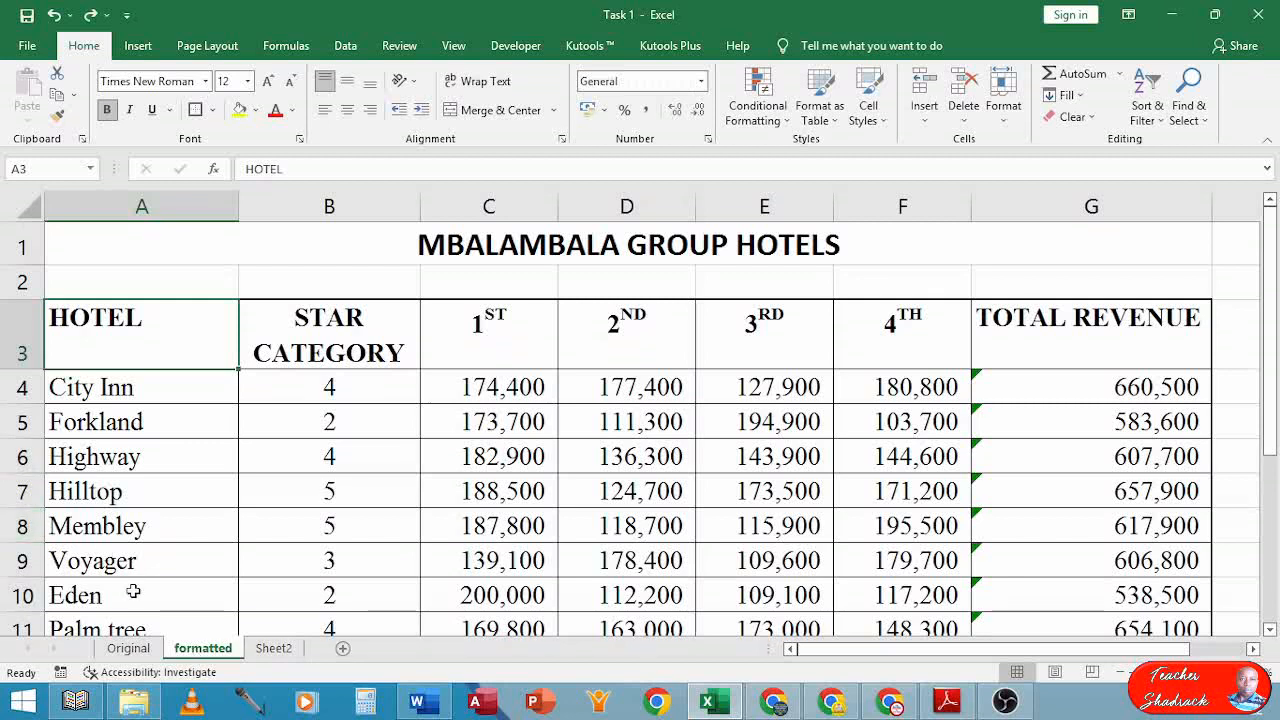
Change the 'Original' sheet name to lowercase 'original' and view the formatted sheet
{"action": "double_click", "coordinate": [125, 648]}
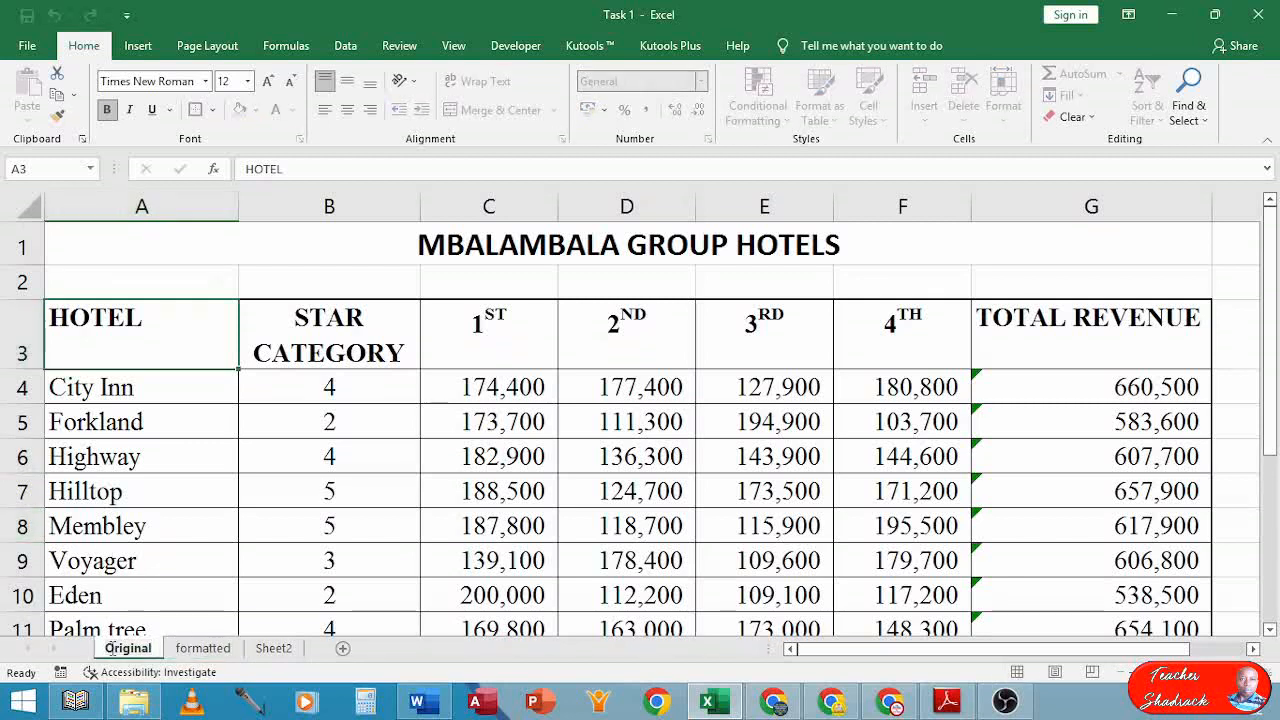
{"action": "type", "text": "original"}
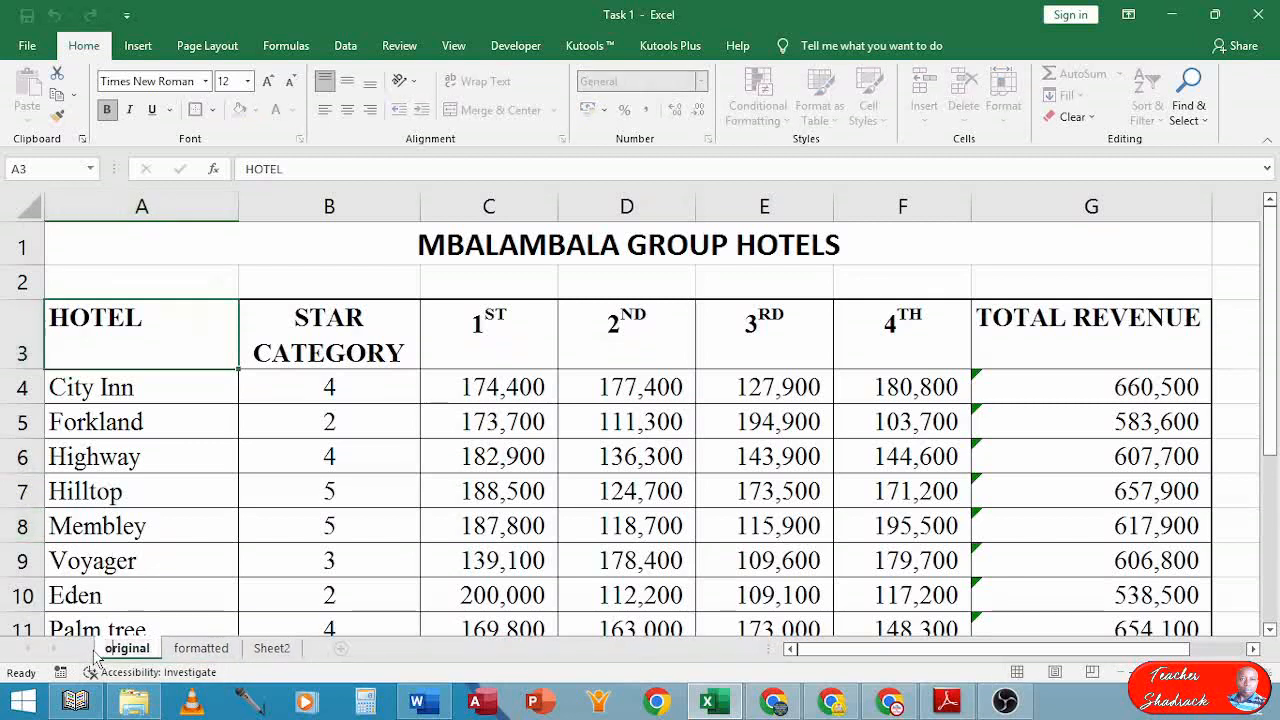
{"action": "key", "text": "Return"}
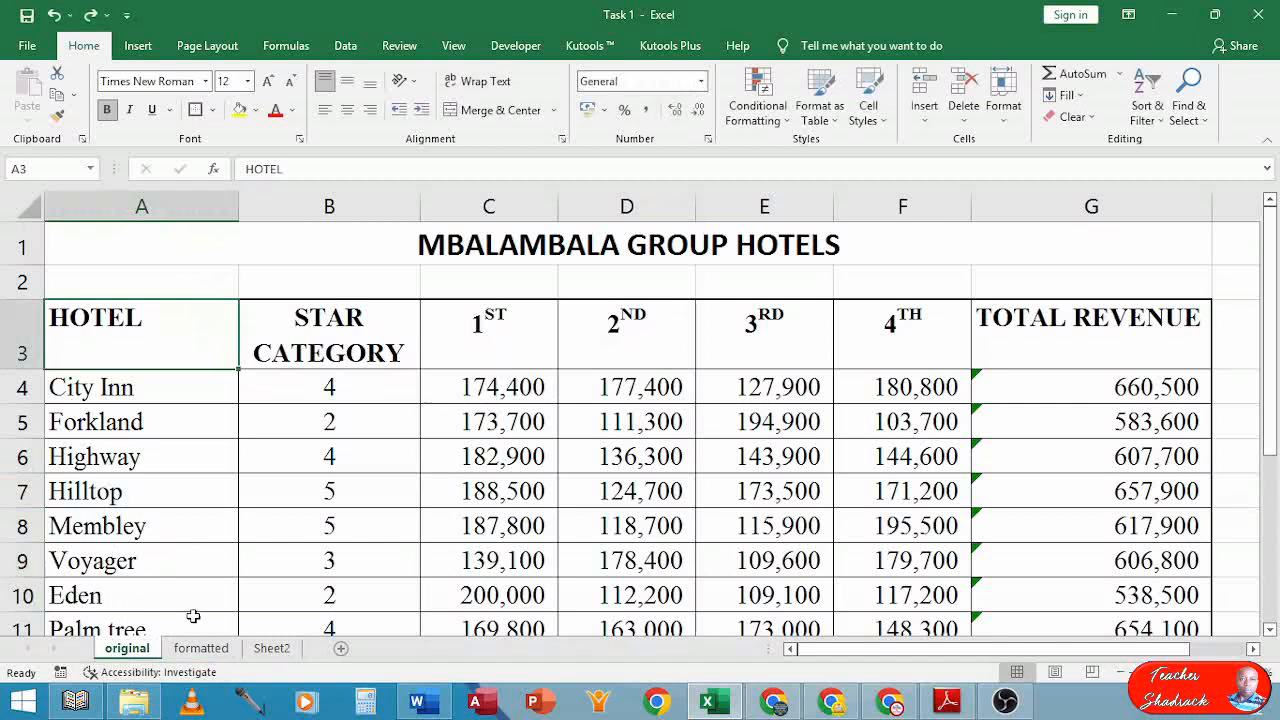
{"action": "left_click", "coordinate": [201, 649]}
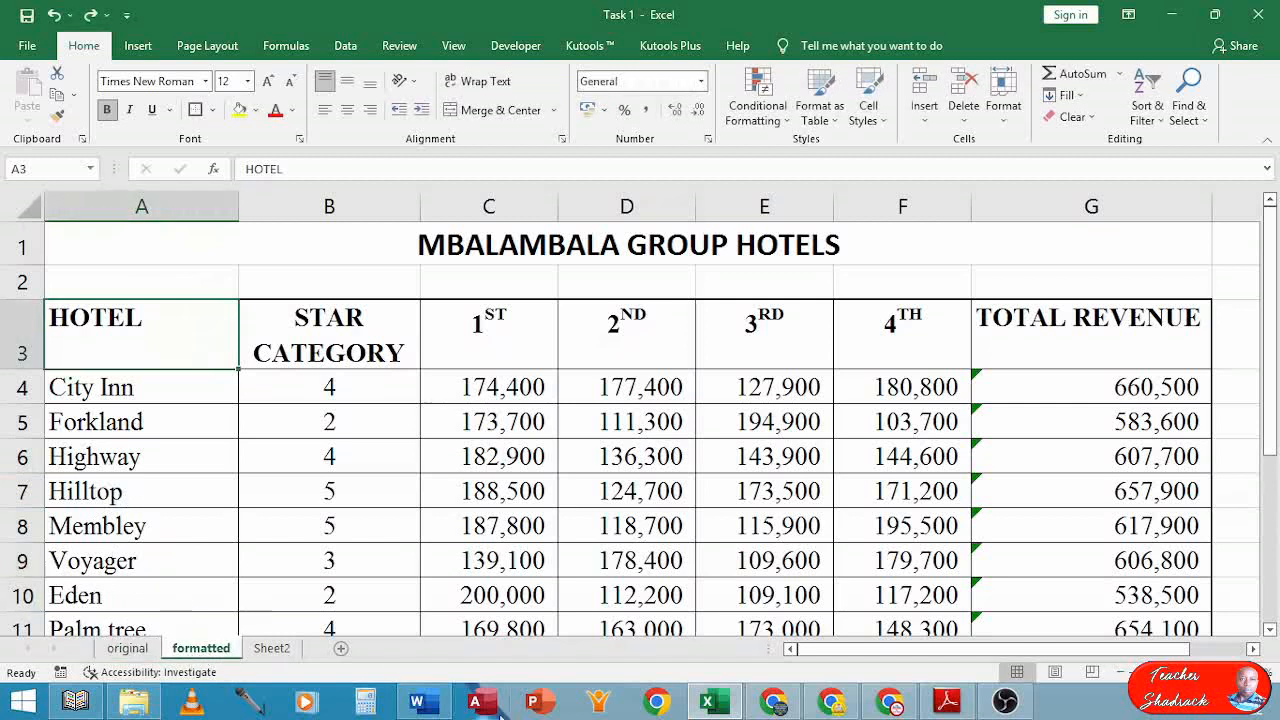
{"action": "left_click", "coordinate": [945, 702]}
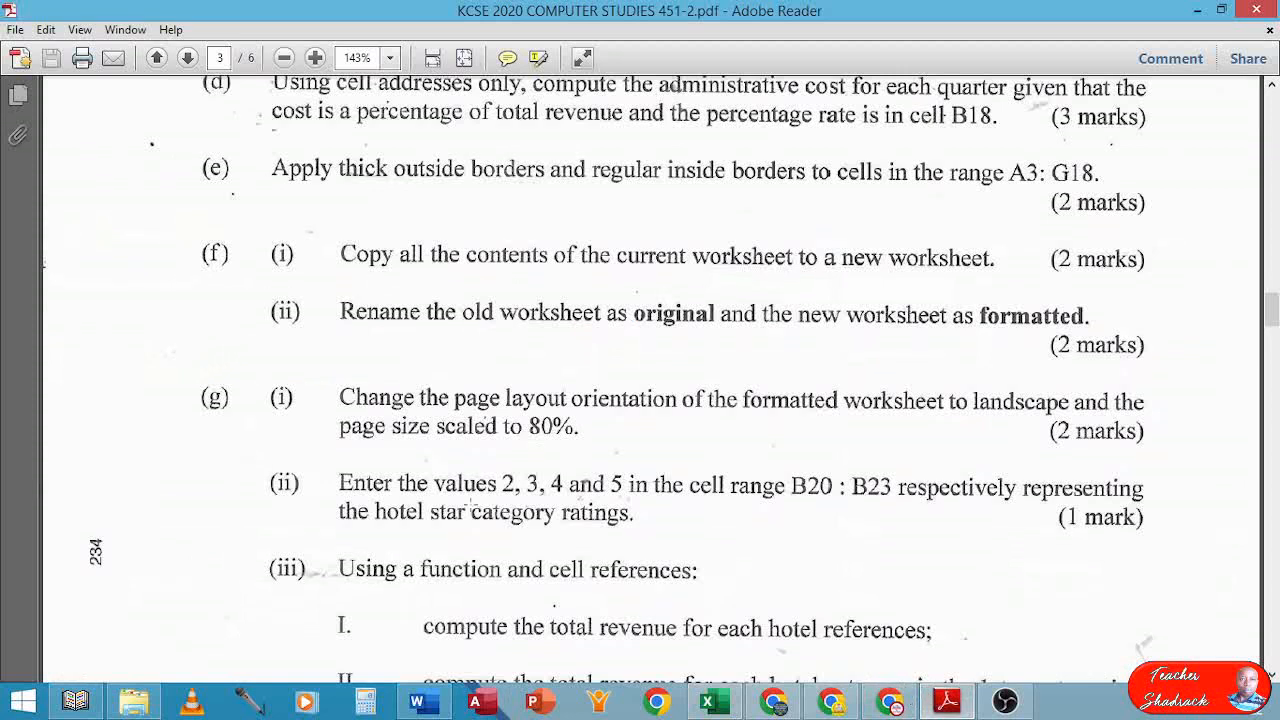
{"action": "scroll", "coordinate": [450, 338], "scroll_direction": "down", "scroll_amount": 1}
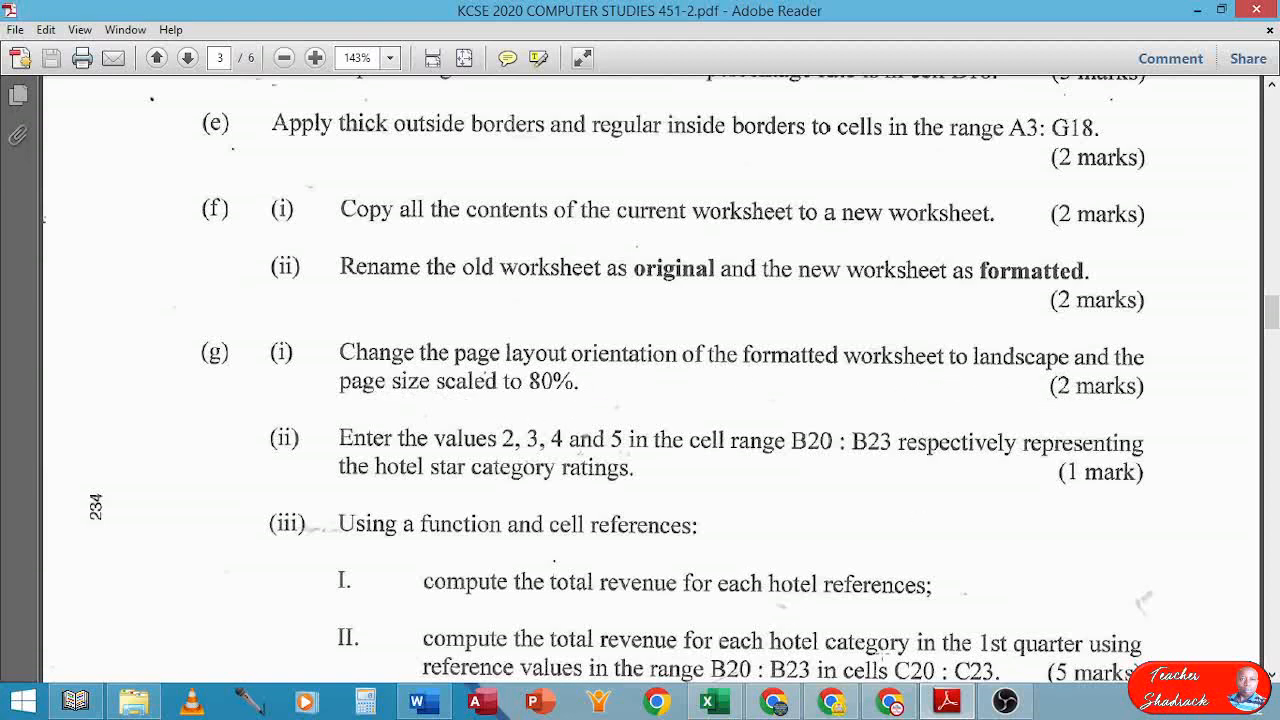
{"action": "left_click", "coordinate": [722, 697]}
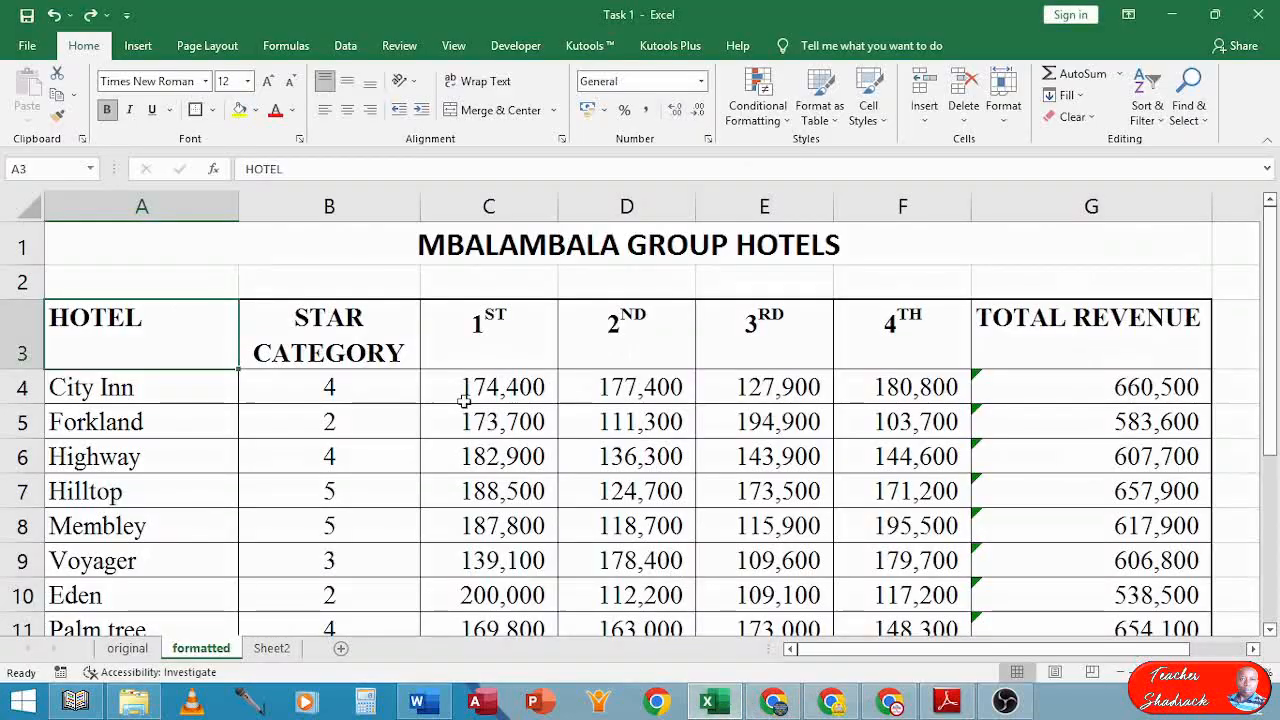
Set the formatted sheet's page orientation to landscape
{"action": "left_click", "coordinate": [185, 46]}
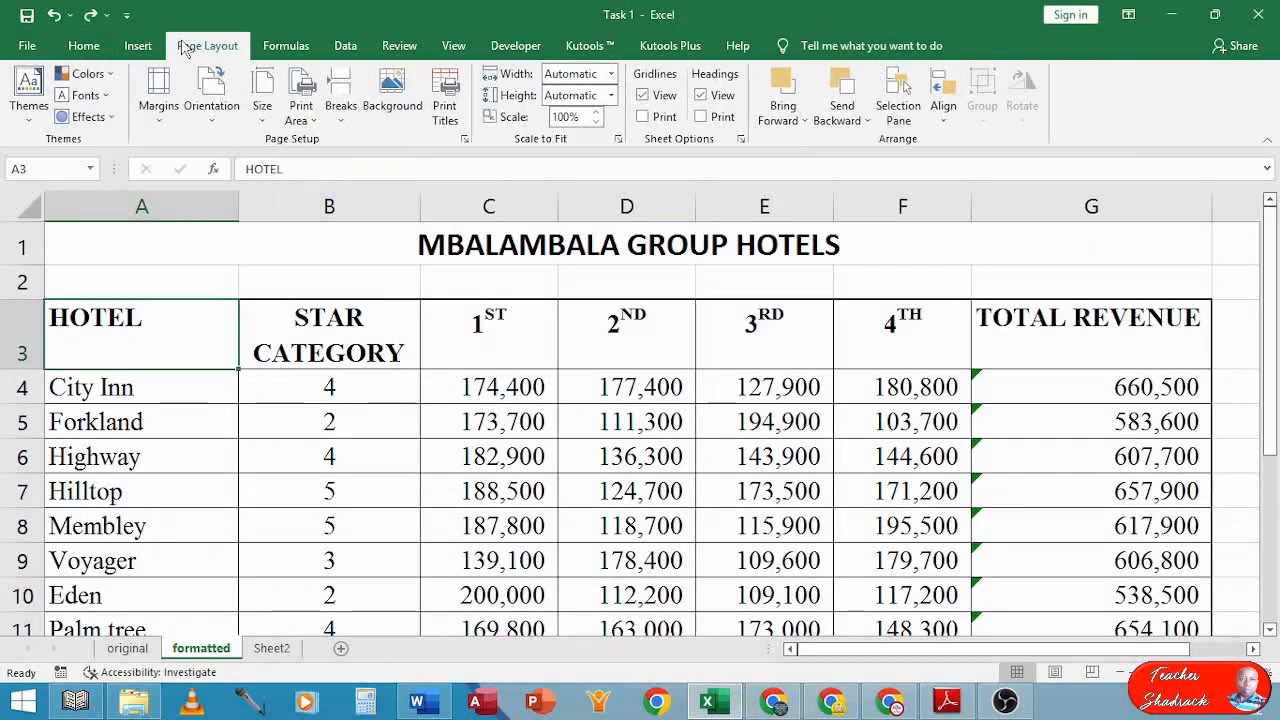
{"action": "left_click", "coordinate": [211, 120]}
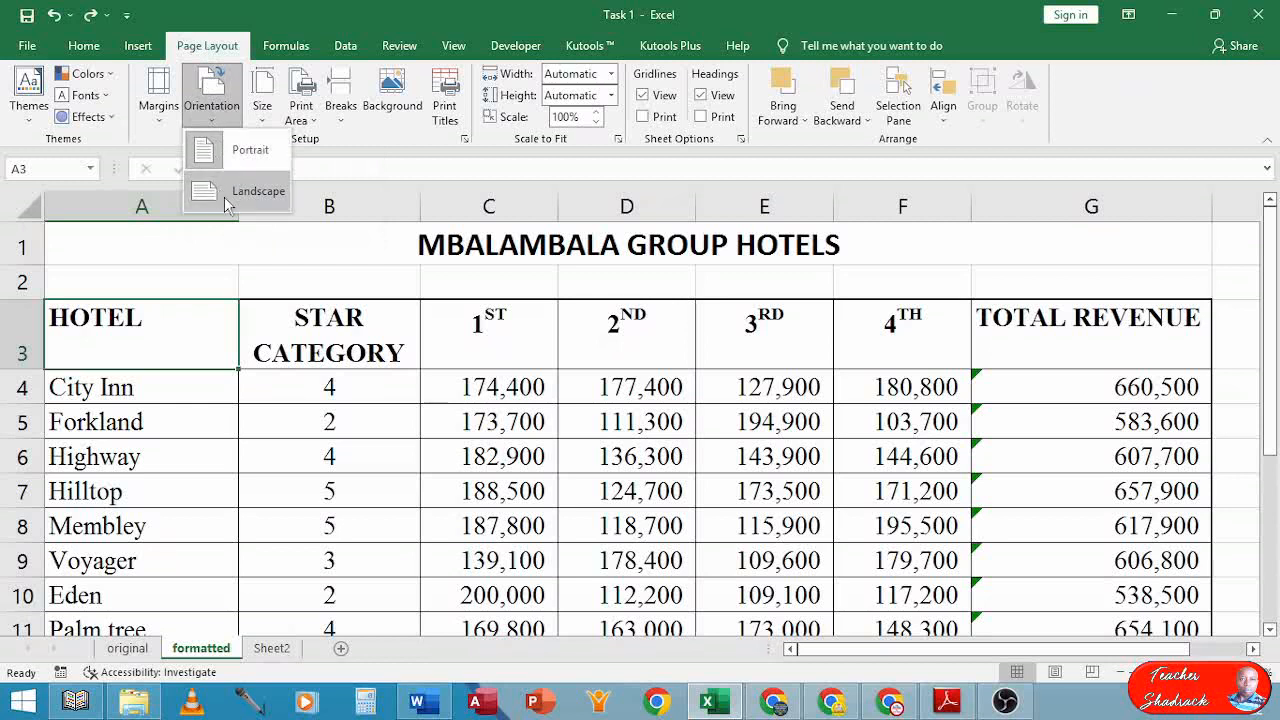
{"action": "left_click", "coordinate": [240, 191]}
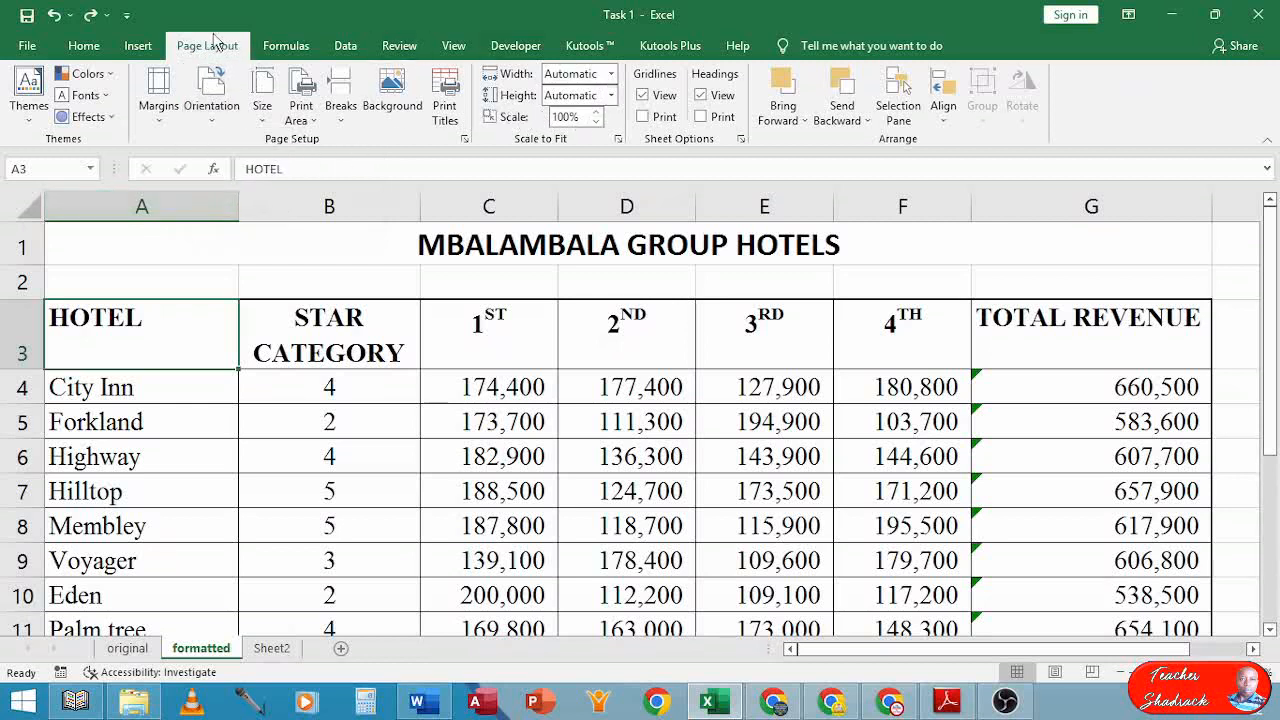
Lower the print scale to 80%, then bring up the exam paper again
{"action": "left_click", "coordinate": [597, 121]}
{"action": "left_click", "coordinate": [598, 122]}
{"action": "left_click", "coordinate": [596, 121]}
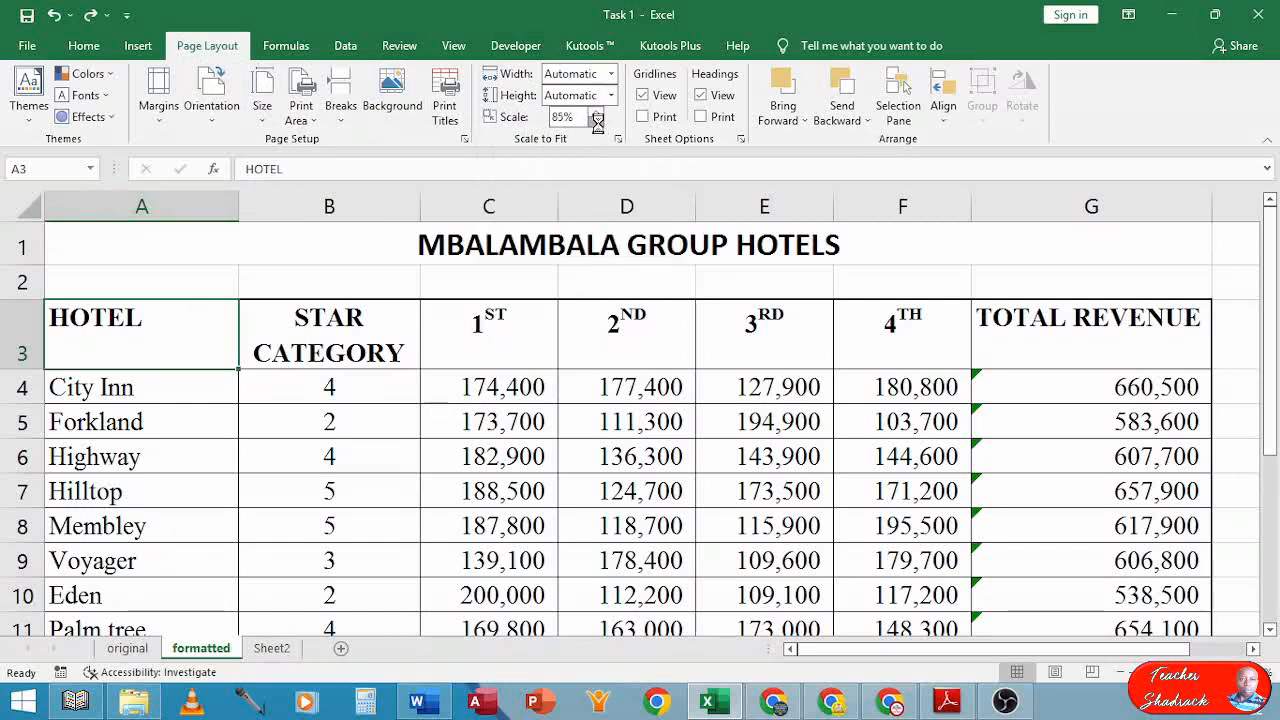
{"action": "left_click", "coordinate": [596, 121]}
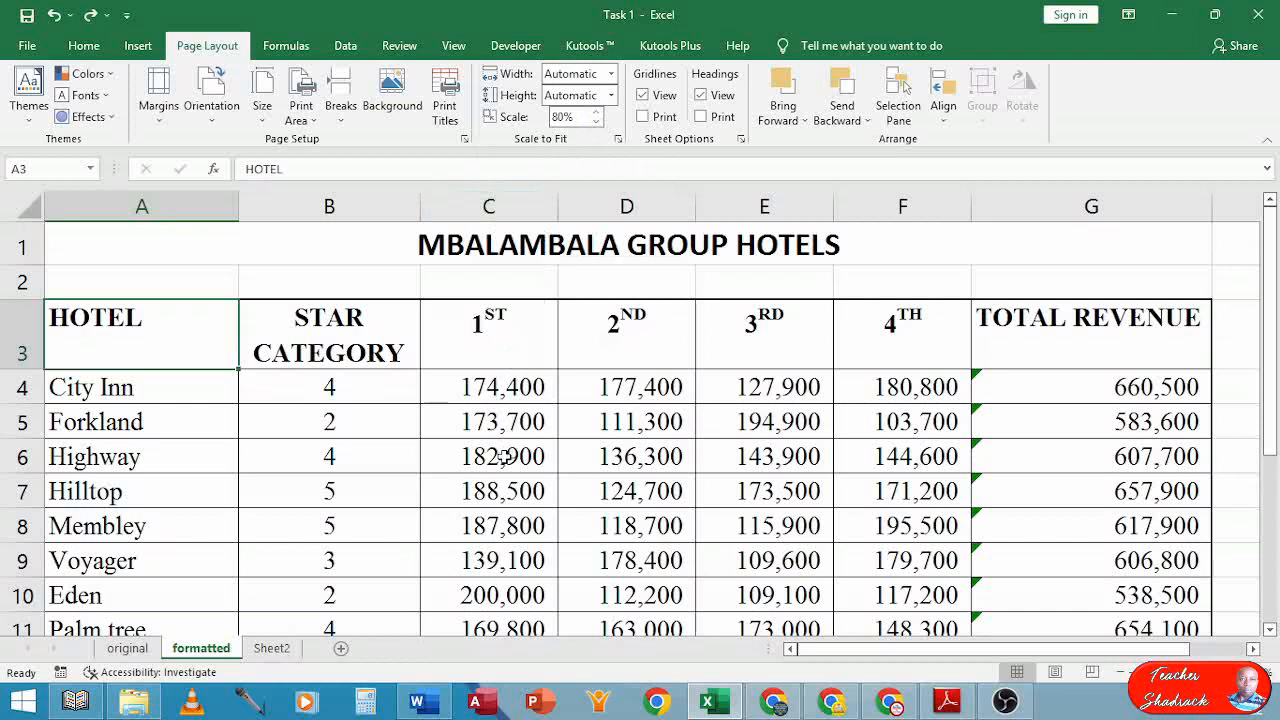
{"action": "left_click", "coordinate": [503, 456]}
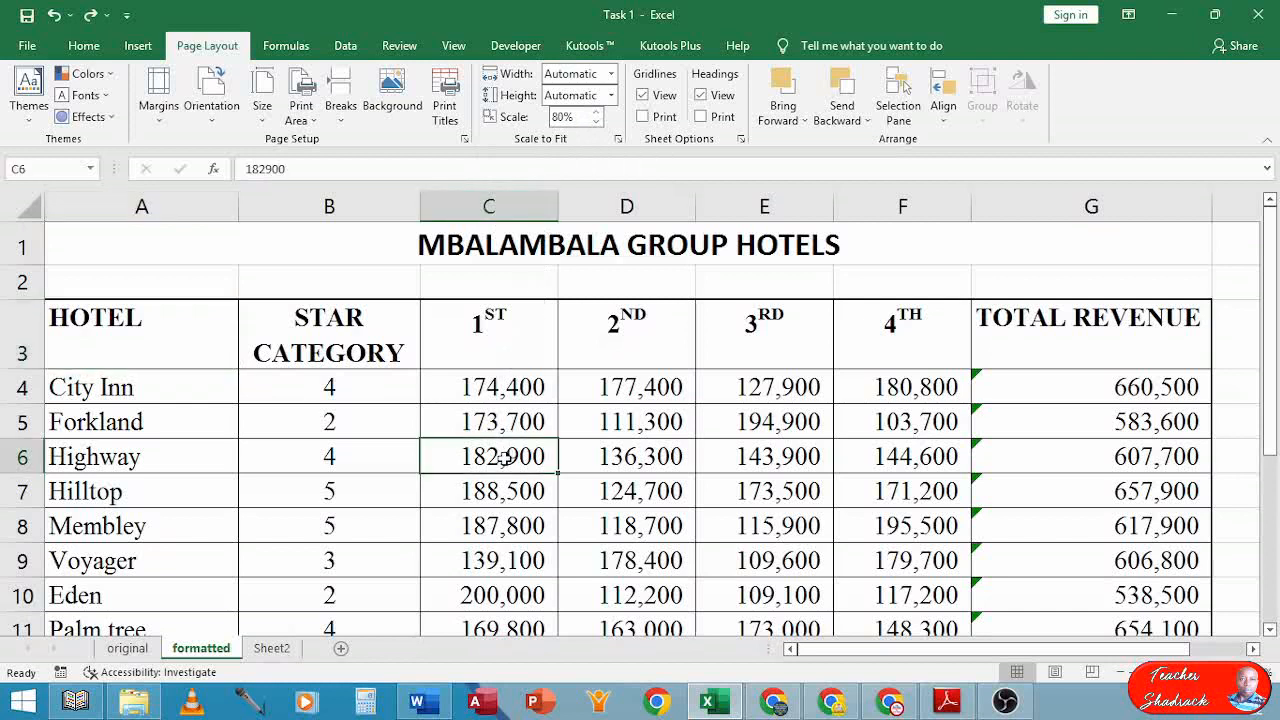
{"action": "left_click", "coordinate": [947, 702]}
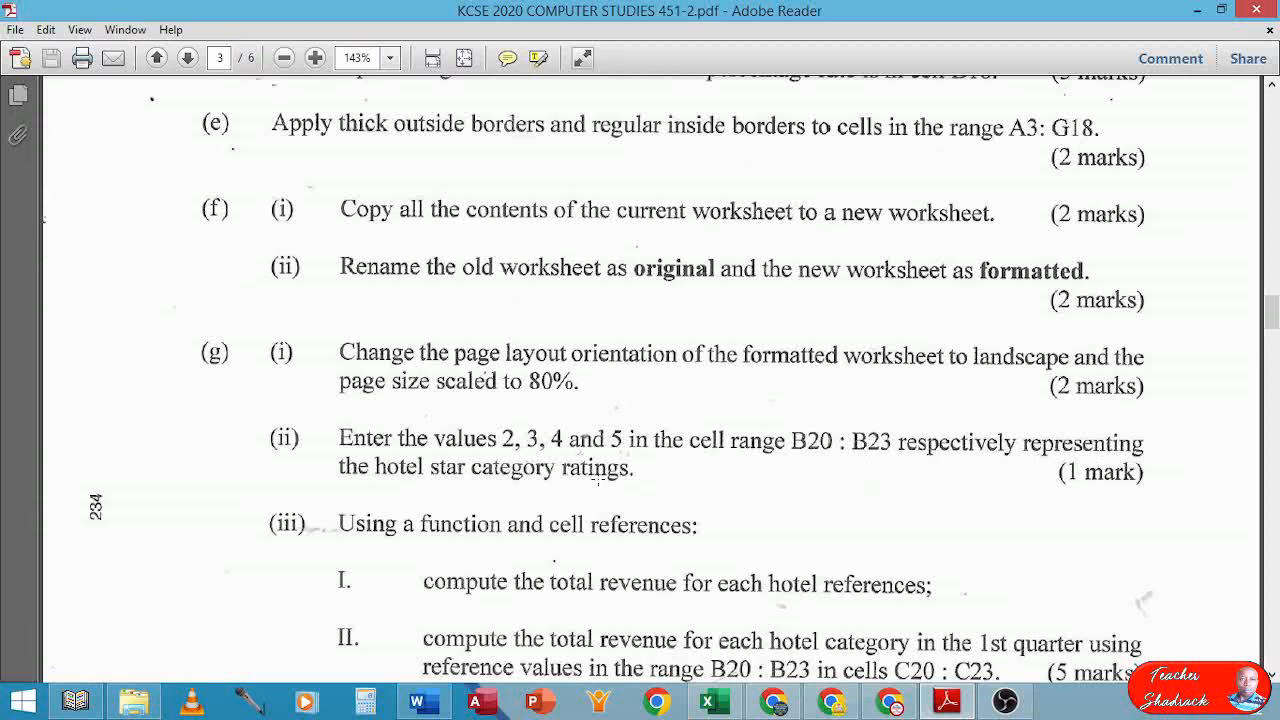
{"action": "scroll", "coordinate": [597, 480], "scroll_direction": "down", "scroll_amount": 1}
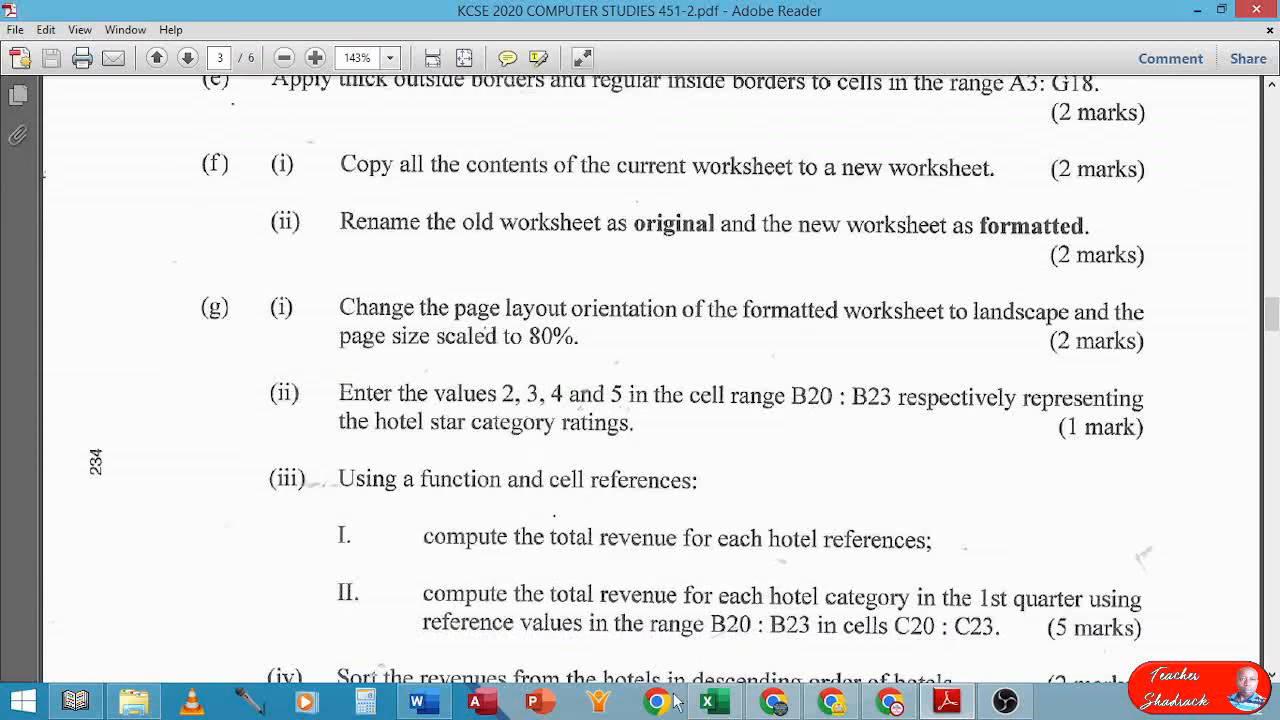
{"action": "left_click", "coordinate": [709, 705]}
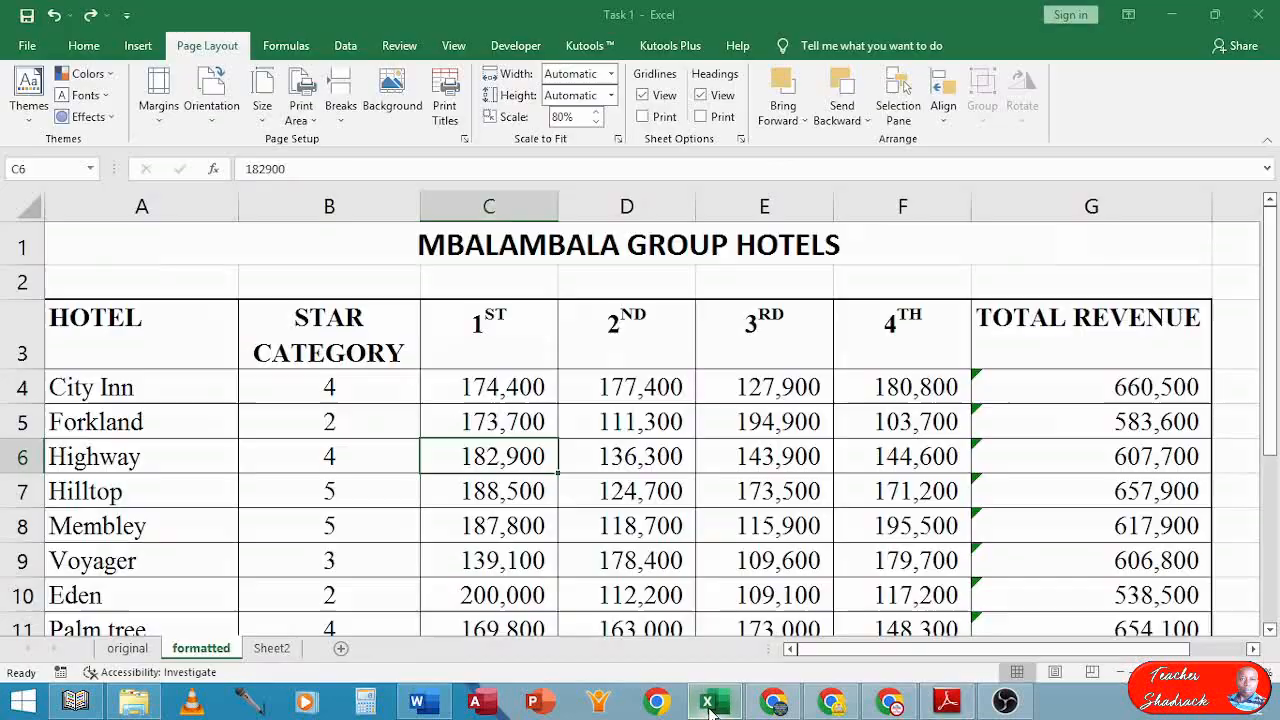
Enter the star ratings 2, 3, 4 and 5 into B20:B23
{"action": "scroll", "coordinate": [600, 560], "scroll_direction": "down", "scroll_amount": 5}
{"action": "scroll", "coordinate": [586, 547], "scroll_direction": "up", "scroll_amount": 2}
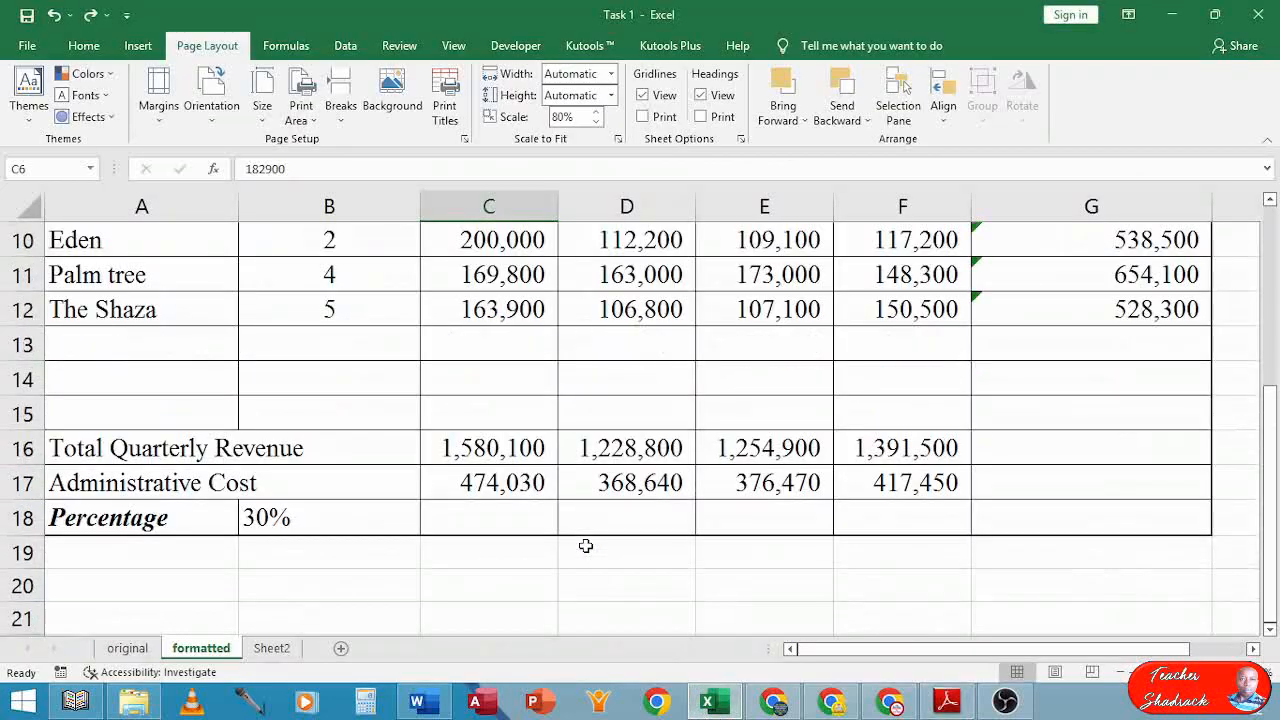
{"action": "left_click", "coordinate": [327, 586]}
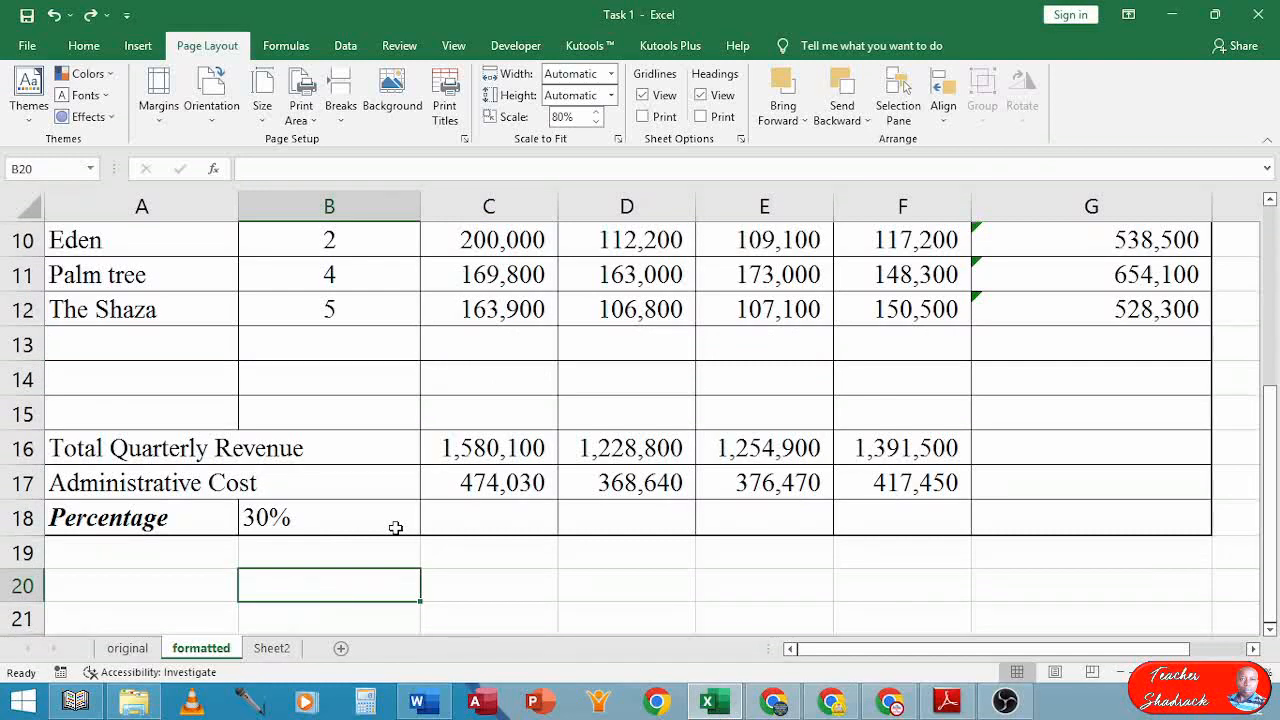
{"action": "type", "text": "2"}
{"action": "key", "text": "Return"}
{"action": "type", "text": "3"}
{"action": "key", "text": "Return"}
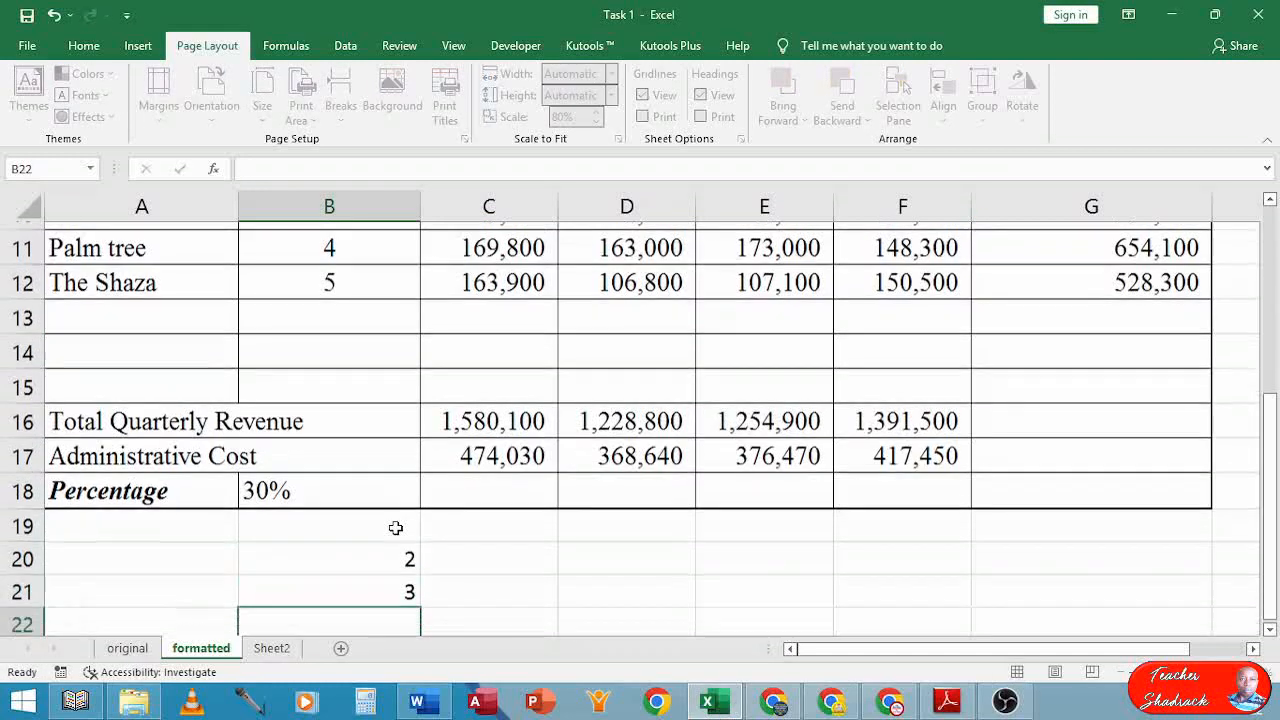
{"action": "type", "text": "4"}
{"action": "key", "text": "Return"}
{"action": "type", "text": "5"}
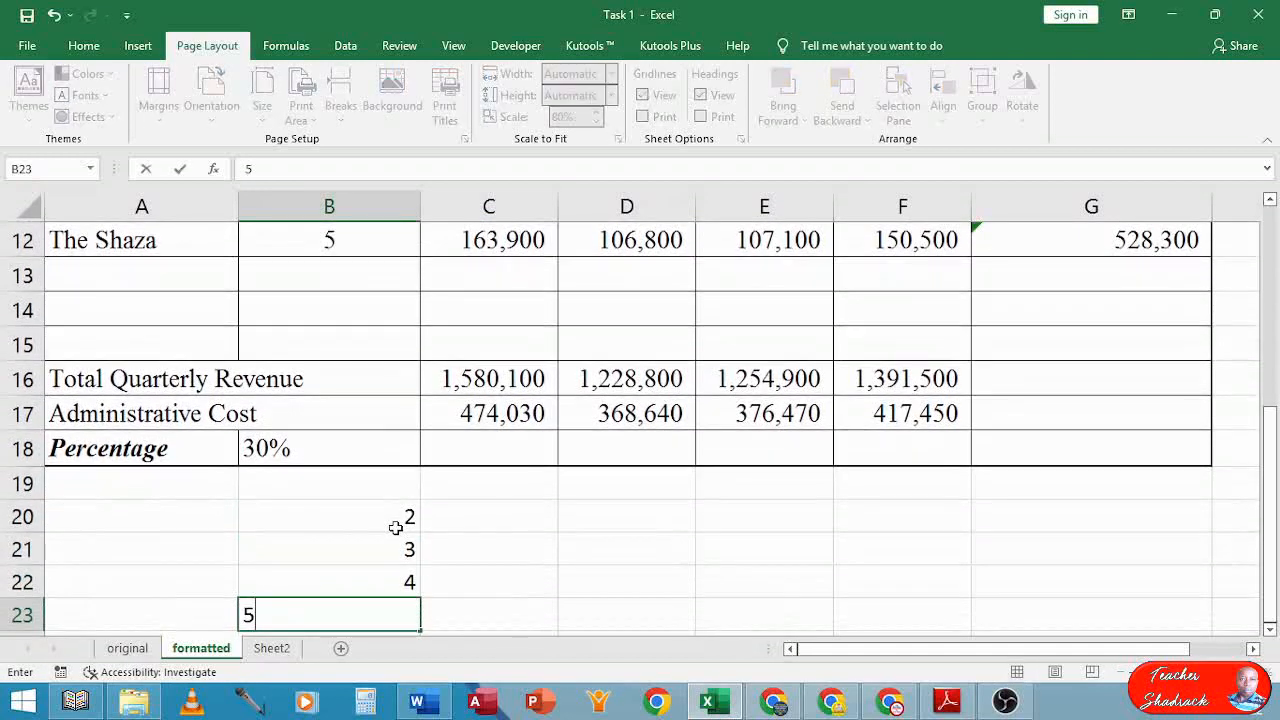
Centre the ratings in B20:B23, select C20, and bring up the exam PDF
{"action": "left_click_drag", "start_coordinate": [322, 508], "coordinate": [316, 613]}
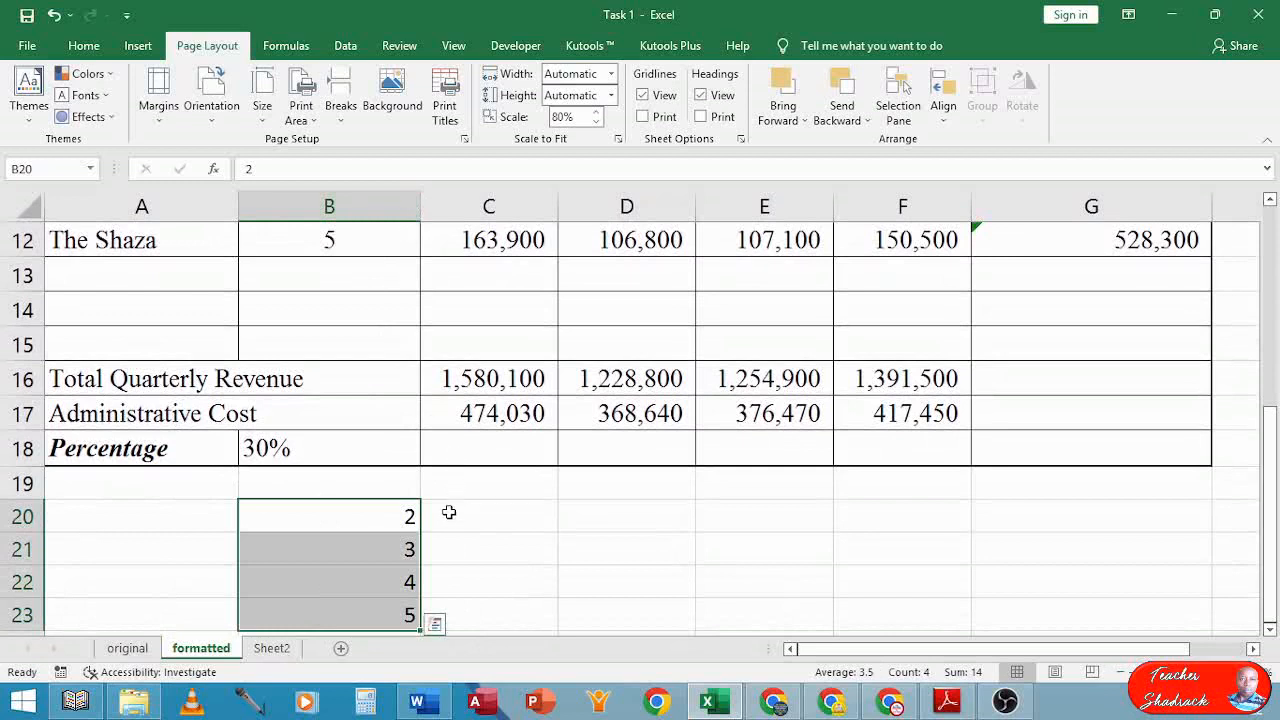
{"action": "left_click", "coordinate": [98, 52]}
{"action": "left_click", "coordinate": [347, 110]}
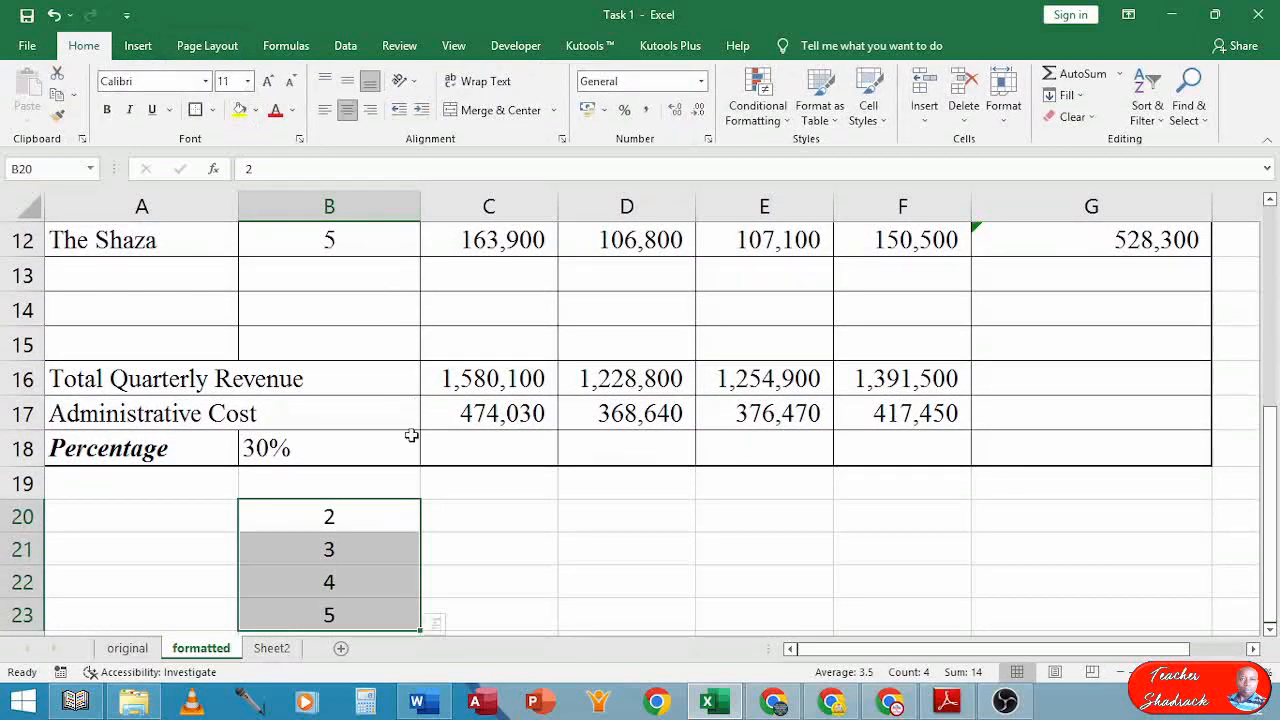
{"action": "scroll", "coordinate": [398, 333], "scroll_direction": "up", "scroll_amount": 4}
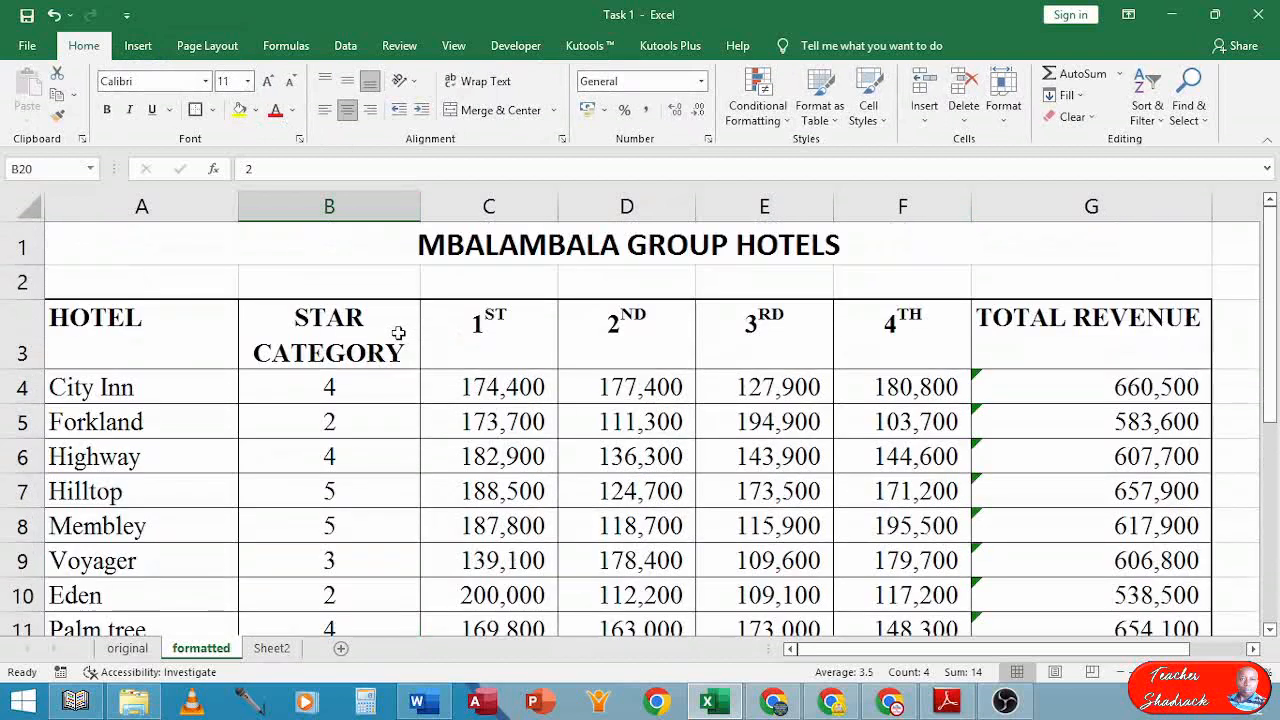
{"action": "scroll", "coordinate": [398, 333], "scroll_direction": "down", "scroll_amount": 4}
{"action": "left_click", "coordinate": [474, 483]}
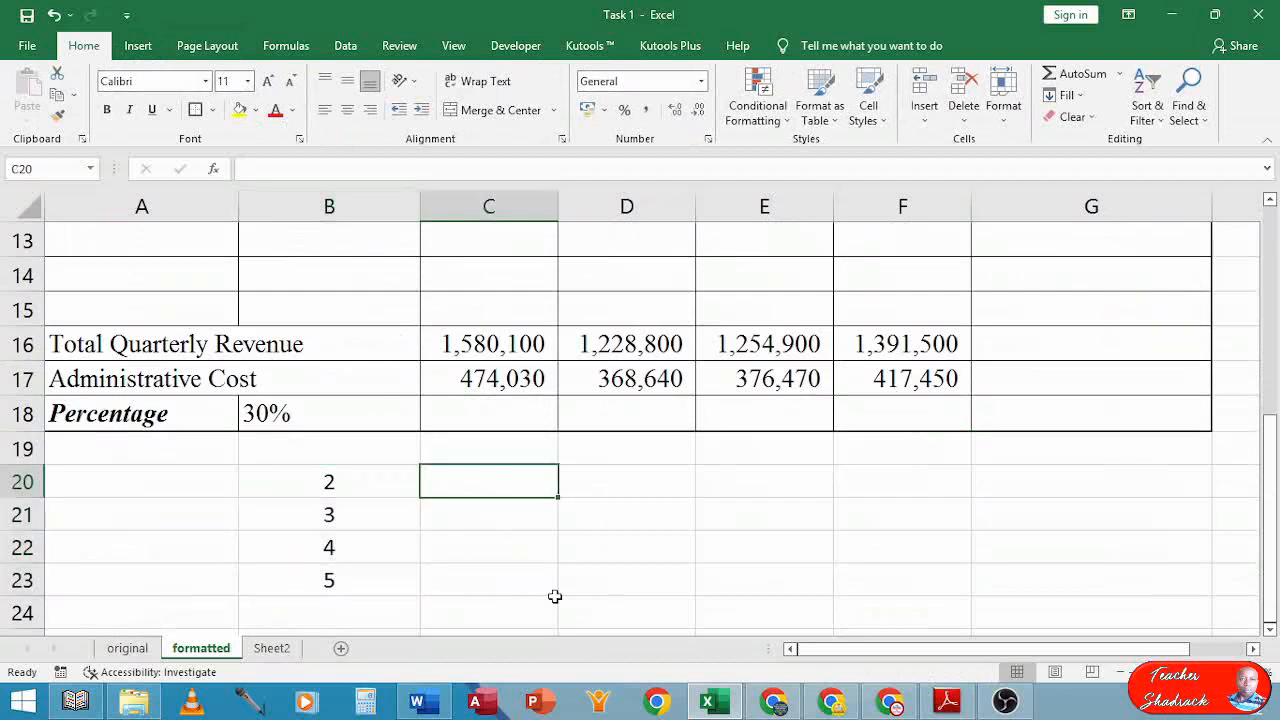
{"action": "left_click", "coordinate": [947, 700]}
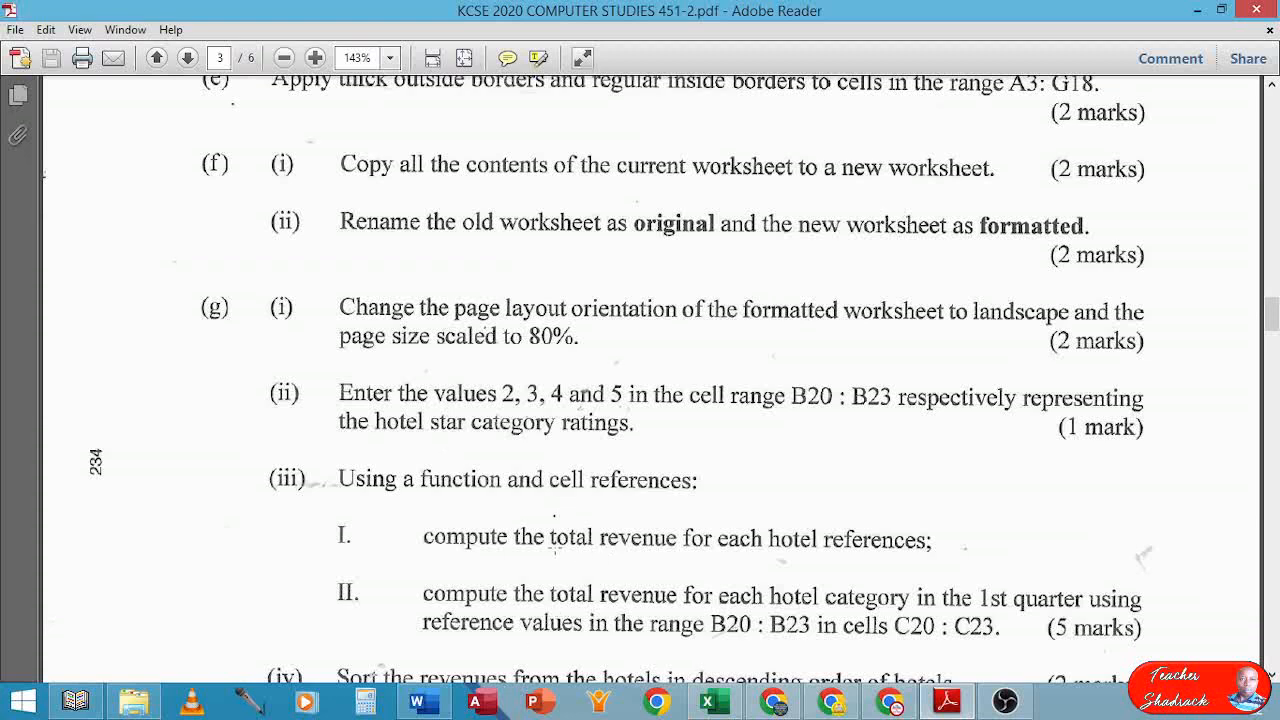
Reread task (g)(iii) on category revenue totals, then return to the hotel workbook
{"action": "left_click", "coordinate": [674, 548]}
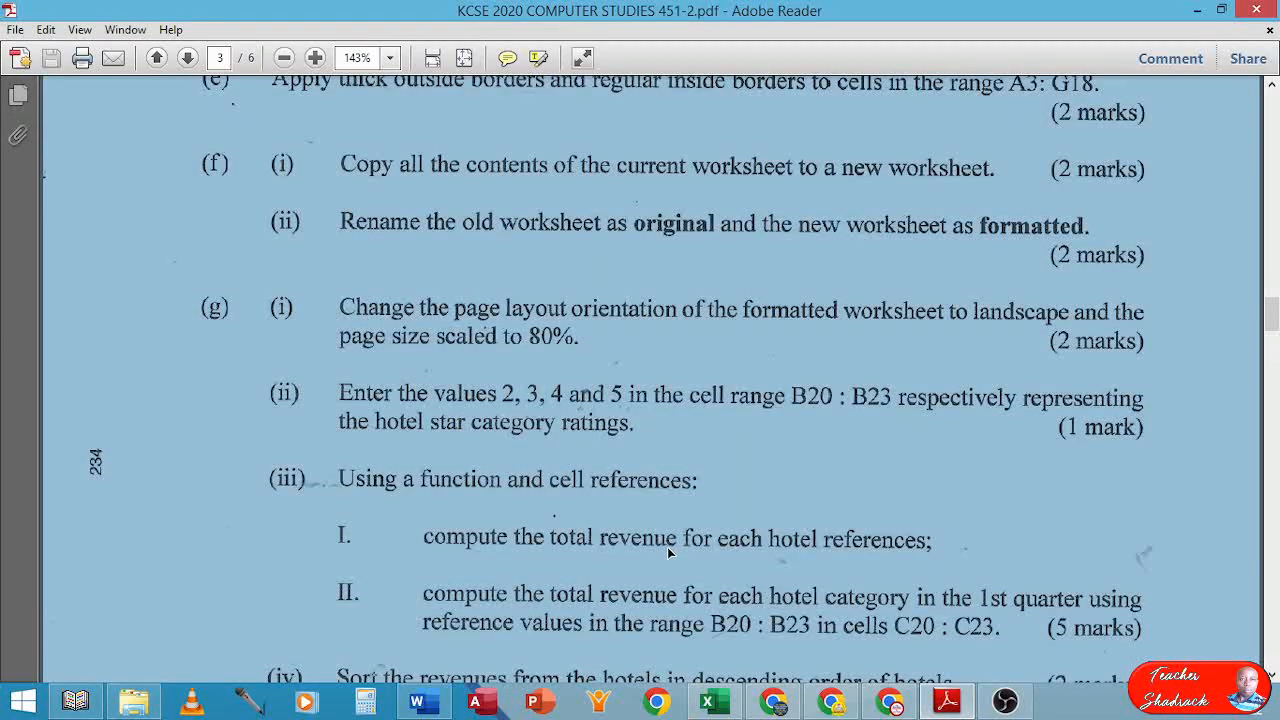
{"action": "left_click", "coordinate": [670, 550]}
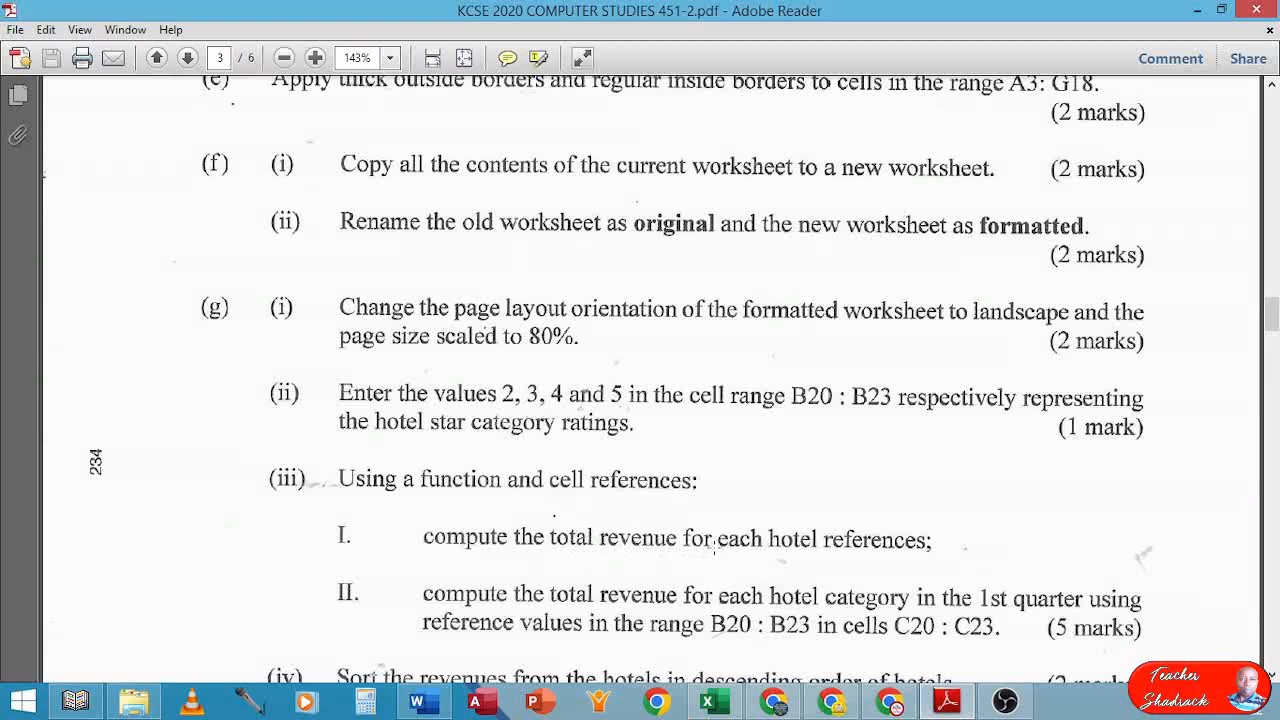
{"action": "left_click", "coordinate": [716, 700]}
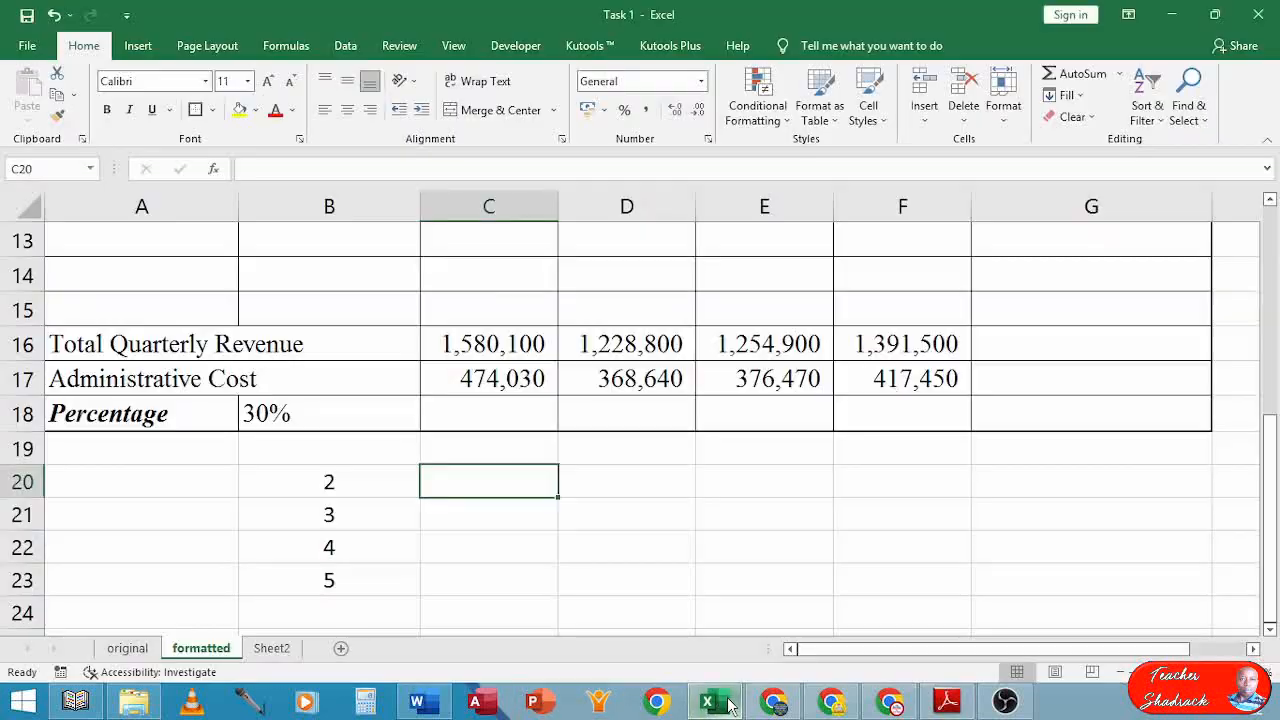
{"action": "scroll", "coordinate": [506, 543], "scroll_direction": "up", "scroll_amount": 1}
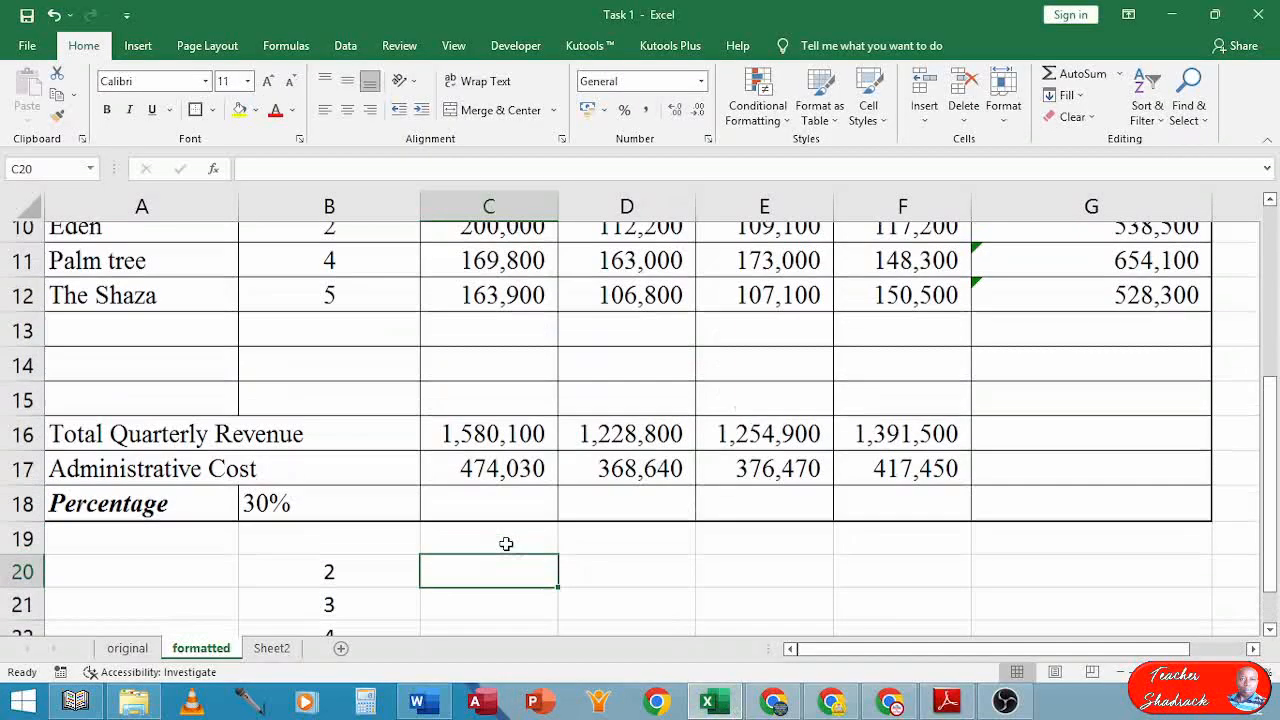
{"action": "scroll", "coordinate": [506, 543], "scroll_direction": "up", "scroll_amount": 1}
{"action": "scroll", "coordinate": [506, 545], "scroll_direction": "up", "scroll_amount": 1}
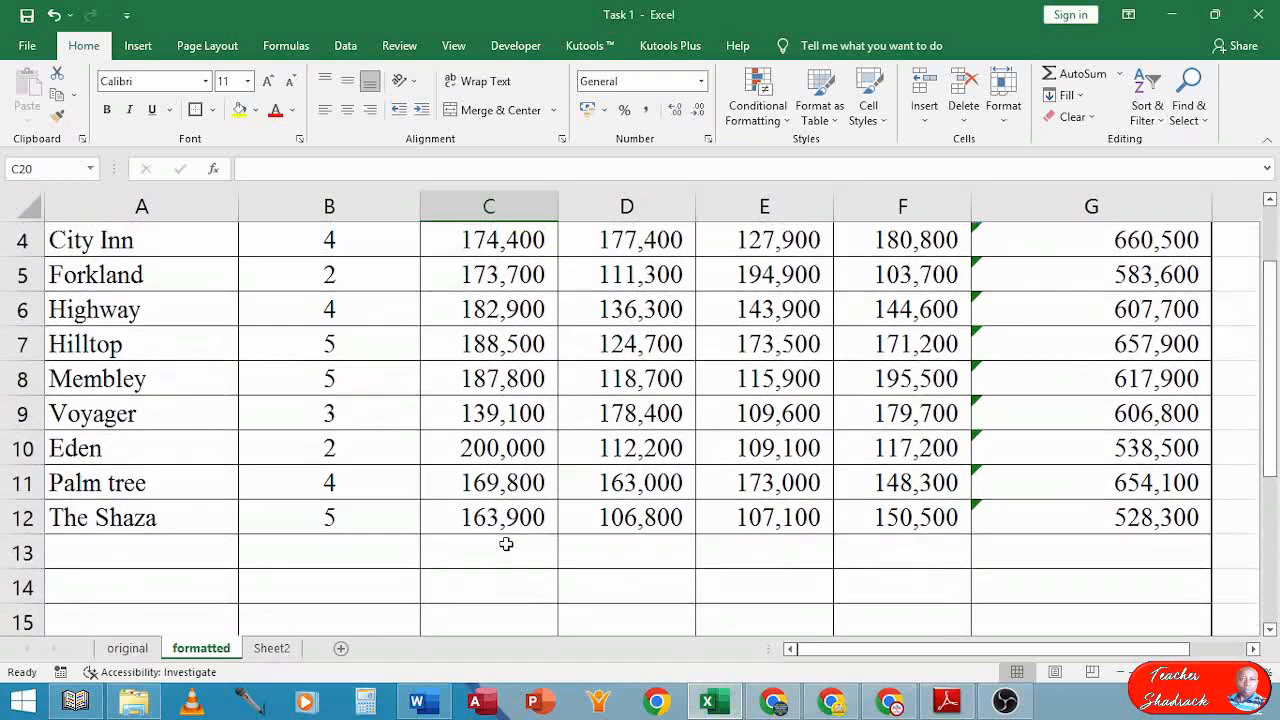
{"action": "scroll", "coordinate": [506, 543], "scroll_direction": "down", "scroll_amount": 1}
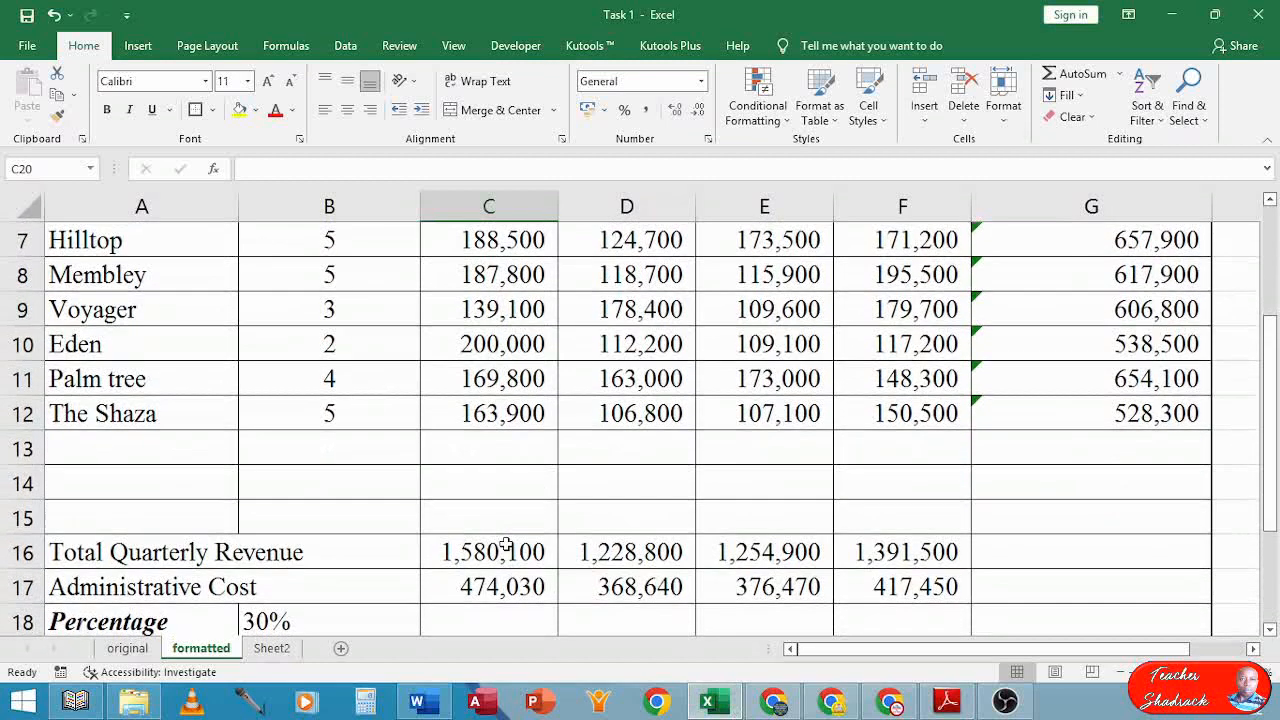
{"action": "scroll", "coordinate": [506, 543], "scroll_direction": "up", "scroll_amount": 2}
{"action": "scroll", "coordinate": [506, 543], "scroll_direction": "up", "scroll_amount": 1}
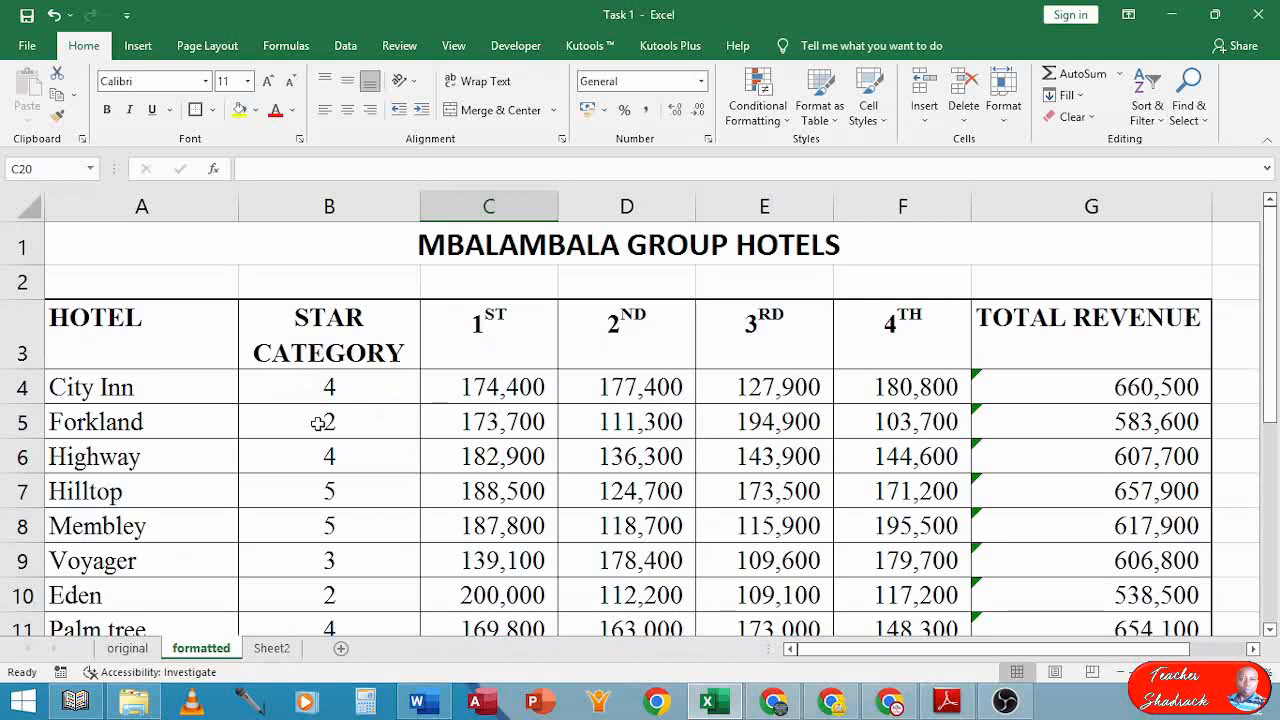
{"action": "left_click", "coordinate": [318, 423]}
{"action": "left_click", "coordinate": [338, 591]}
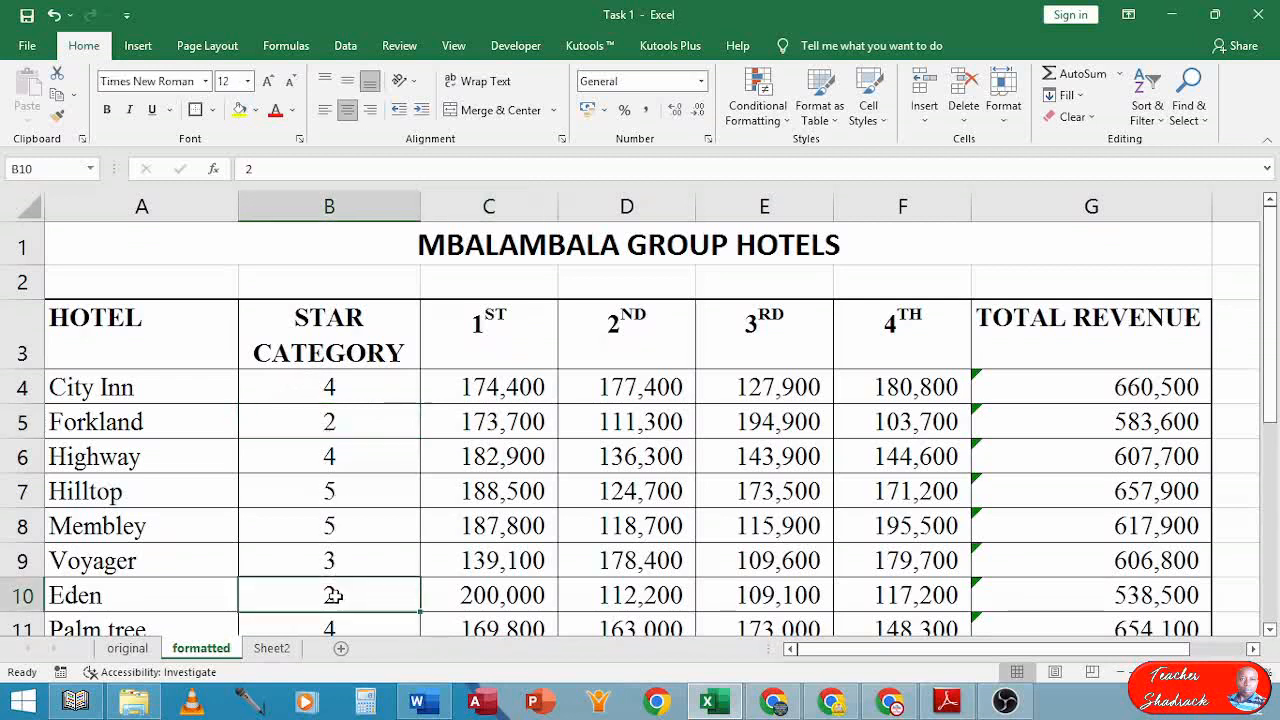
{"action": "left_click", "coordinate": [471, 425]}
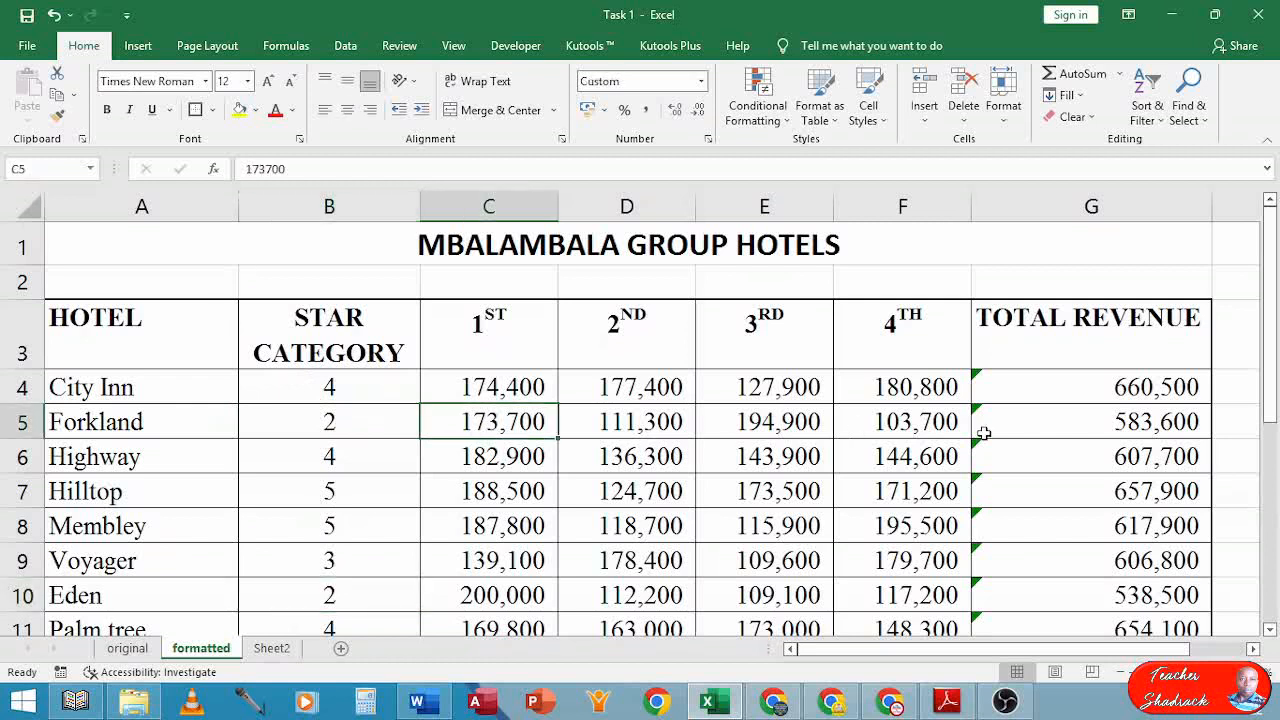
{"action": "left_click", "coordinate": [1125, 426]}
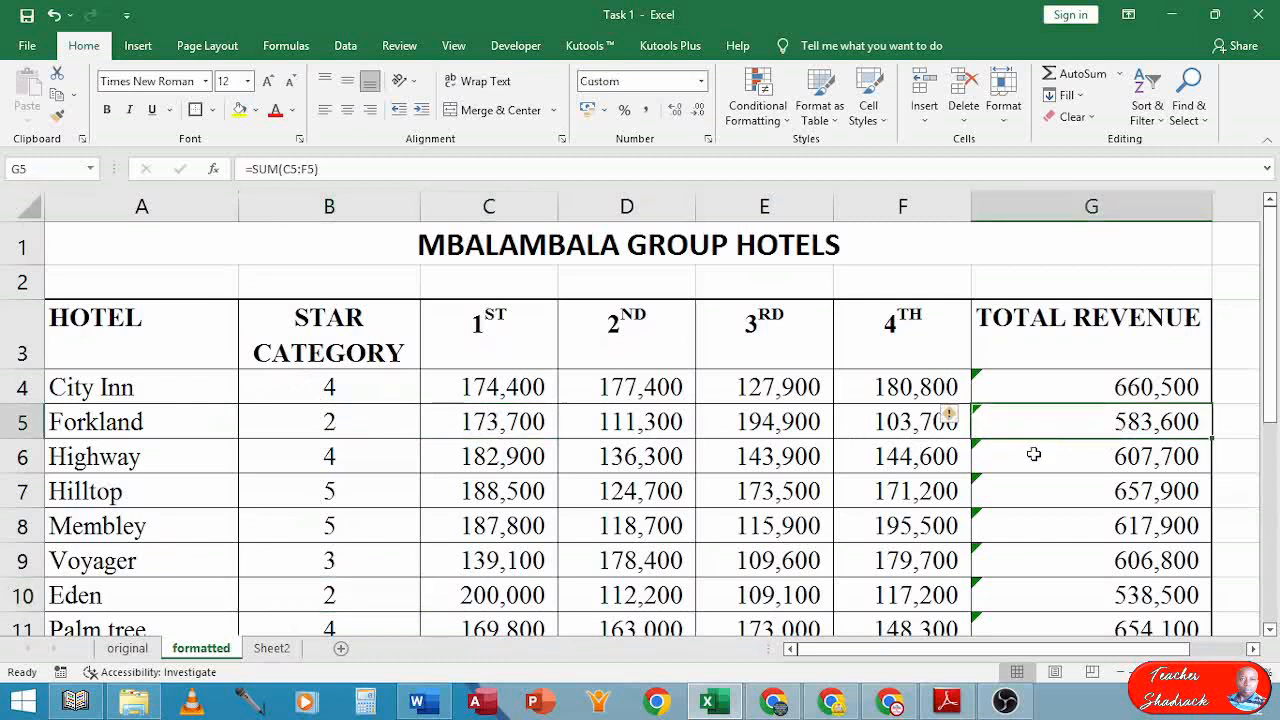
{"action": "scroll", "coordinate": [1034, 454], "scroll_direction": "down", "scroll_amount": 1}
{"action": "scroll", "coordinate": [1034, 454], "scroll_direction": "up", "scroll_amount": 1}
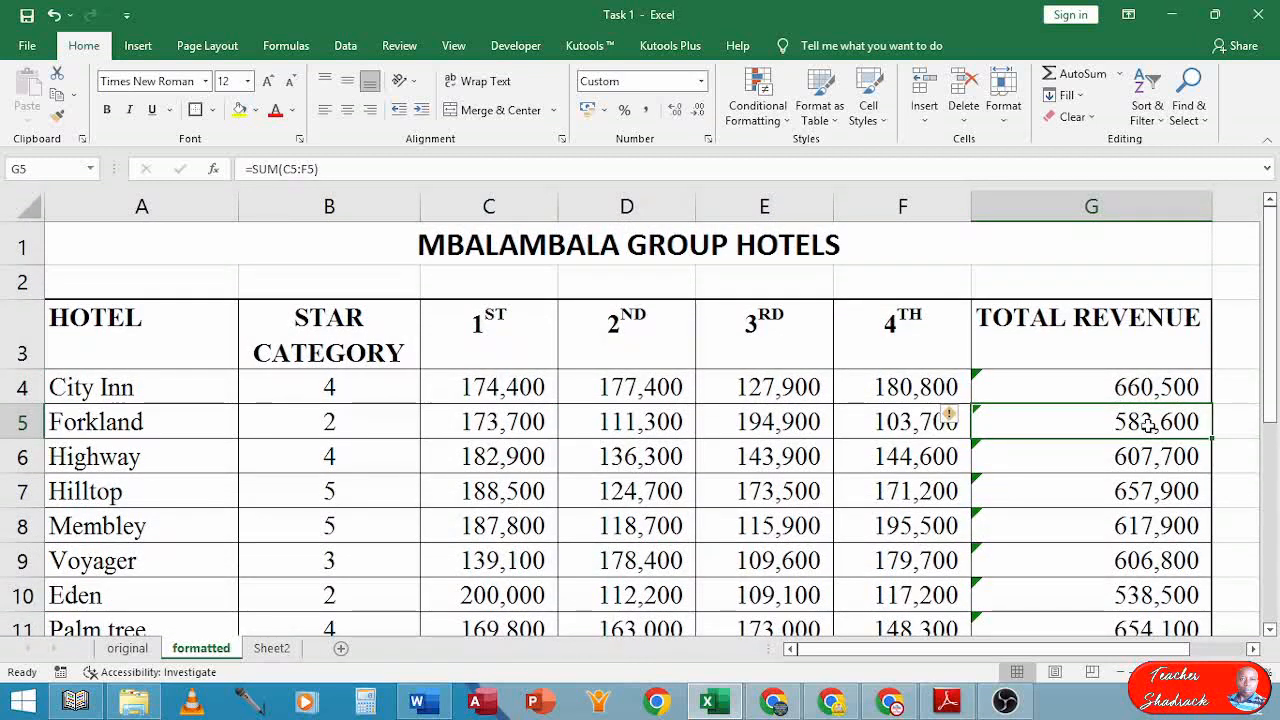
{"action": "scroll", "coordinate": [1146, 449], "scroll_direction": "down", "scroll_amount": 1}
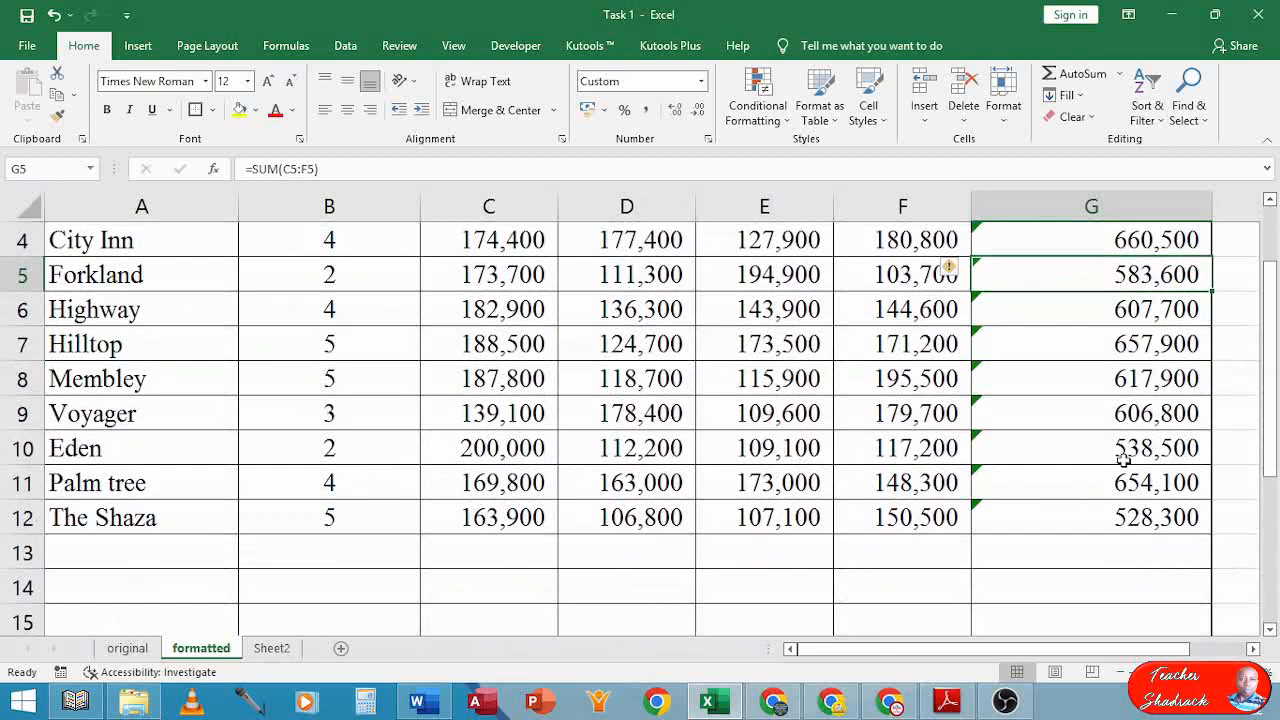
{"action": "left_click", "coordinate": [1136, 452]}
{"action": "scroll", "coordinate": [1136, 452], "scroll_direction": "up", "scroll_amount": 1}
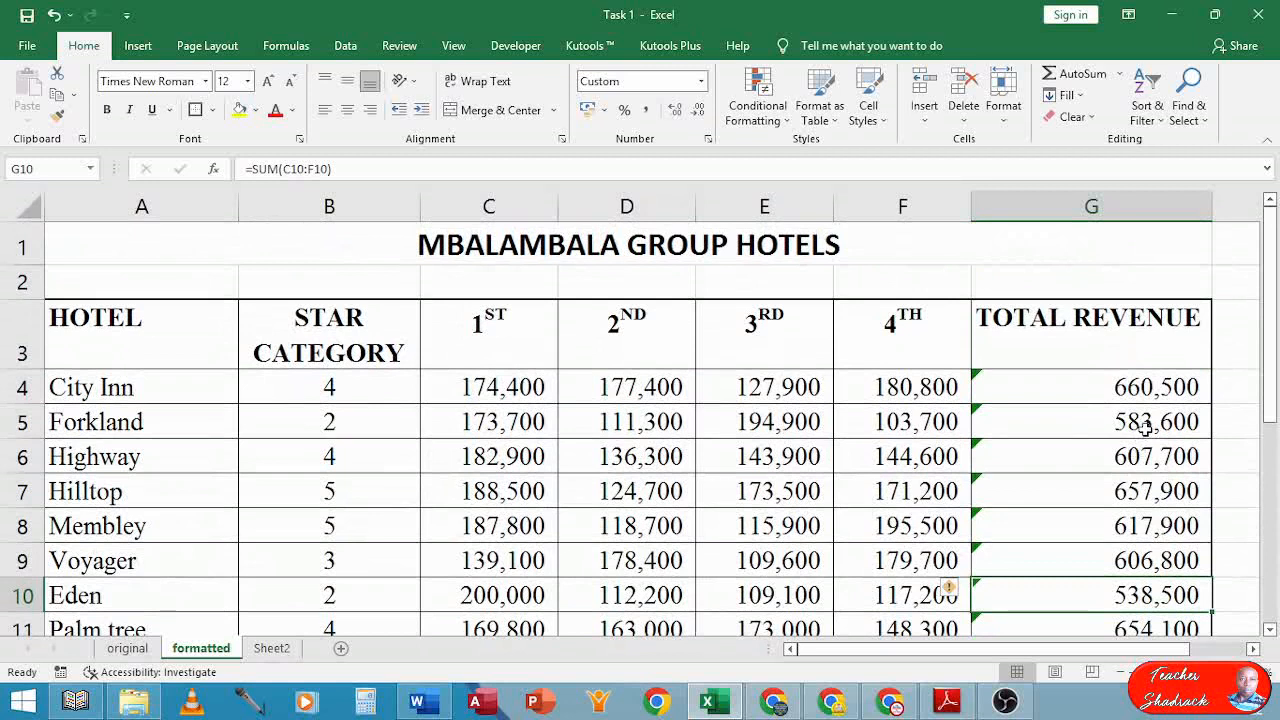
{"action": "left_click", "coordinate": [1146, 424]}
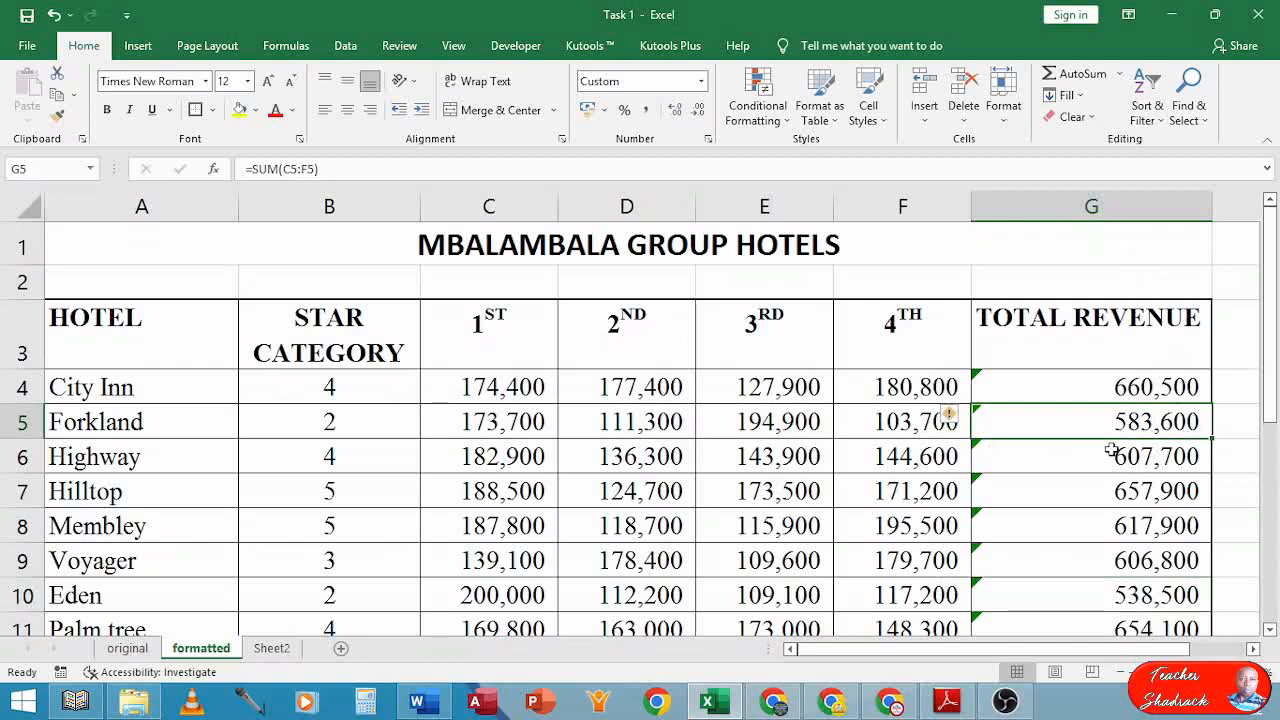
{"action": "scroll", "coordinate": [1112, 452], "scroll_direction": "down", "scroll_amount": 1}
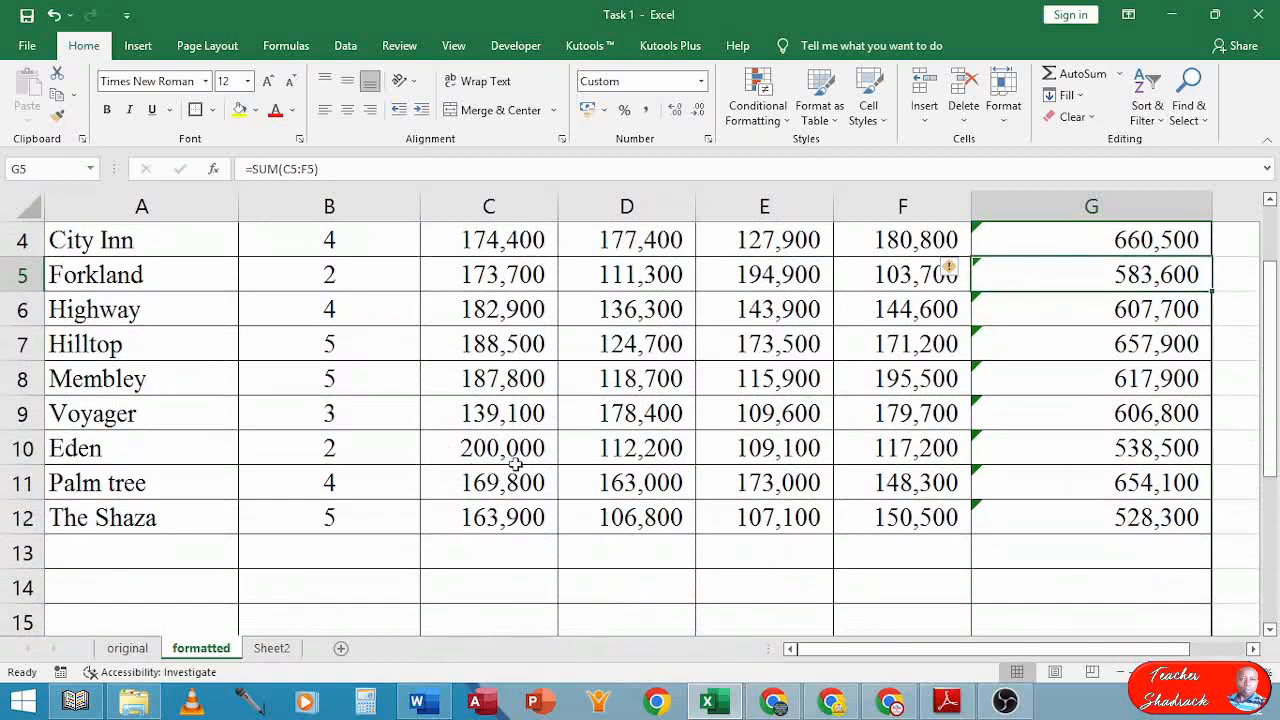
{"action": "left_click", "coordinate": [1160, 452]}
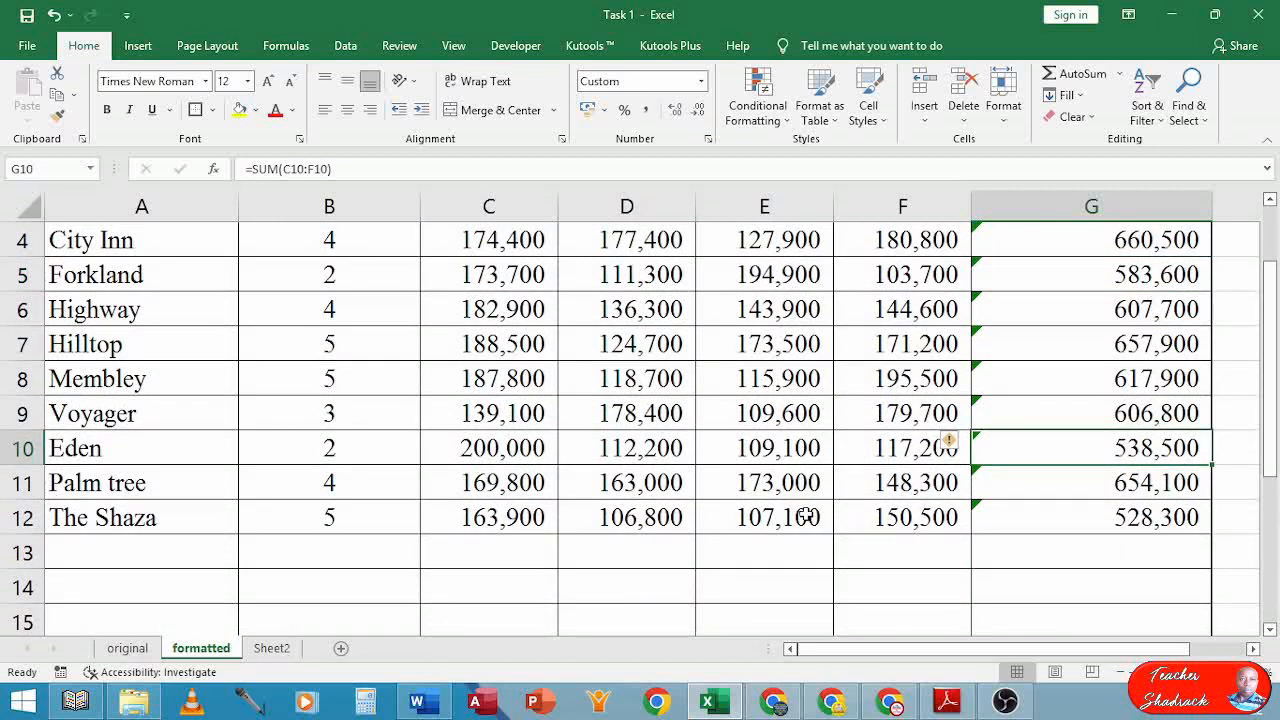
{"action": "scroll", "coordinate": [806, 516], "scroll_direction": "down", "scroll_amount": 3}
{"action": "left_click", "coordinate": [492, 493]}
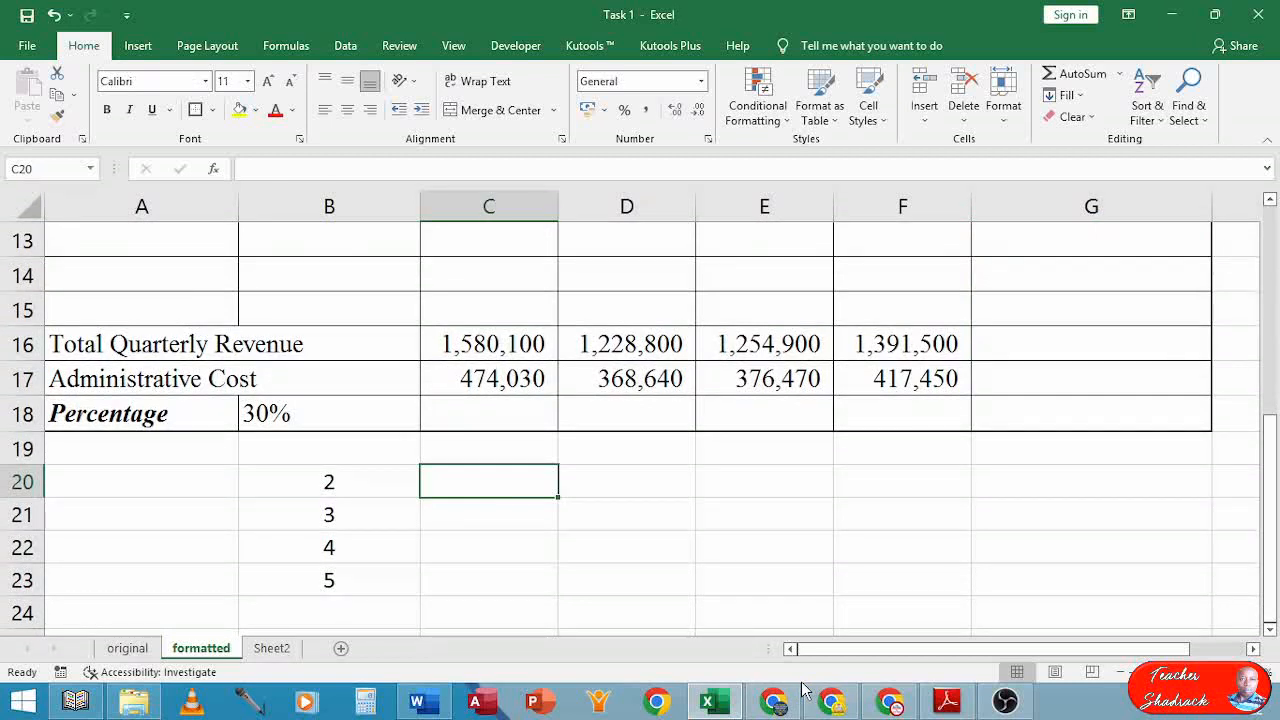
Start =SUMIF( in C20 using star categories B4:B12 as the range
{"action": "type", "text": "=su"}
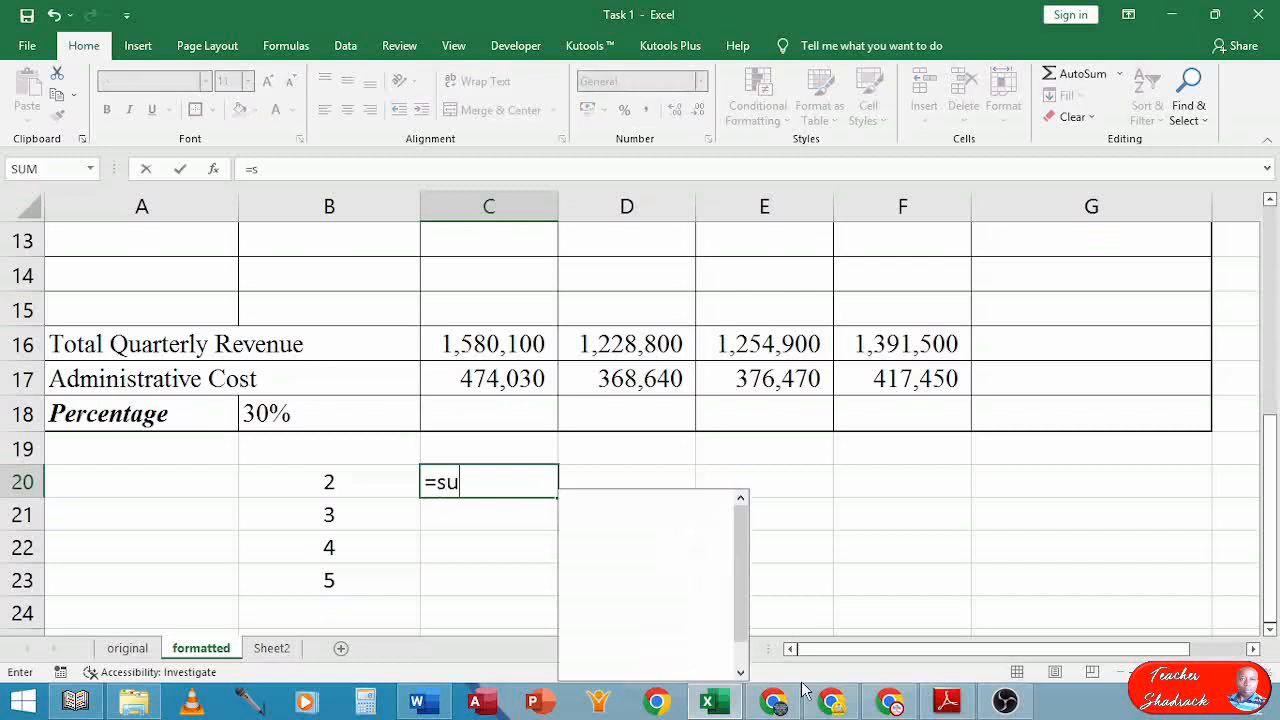
{"action": "key", "text": "BackSpace"}
{"action": "key", "text": "BackSpace"}
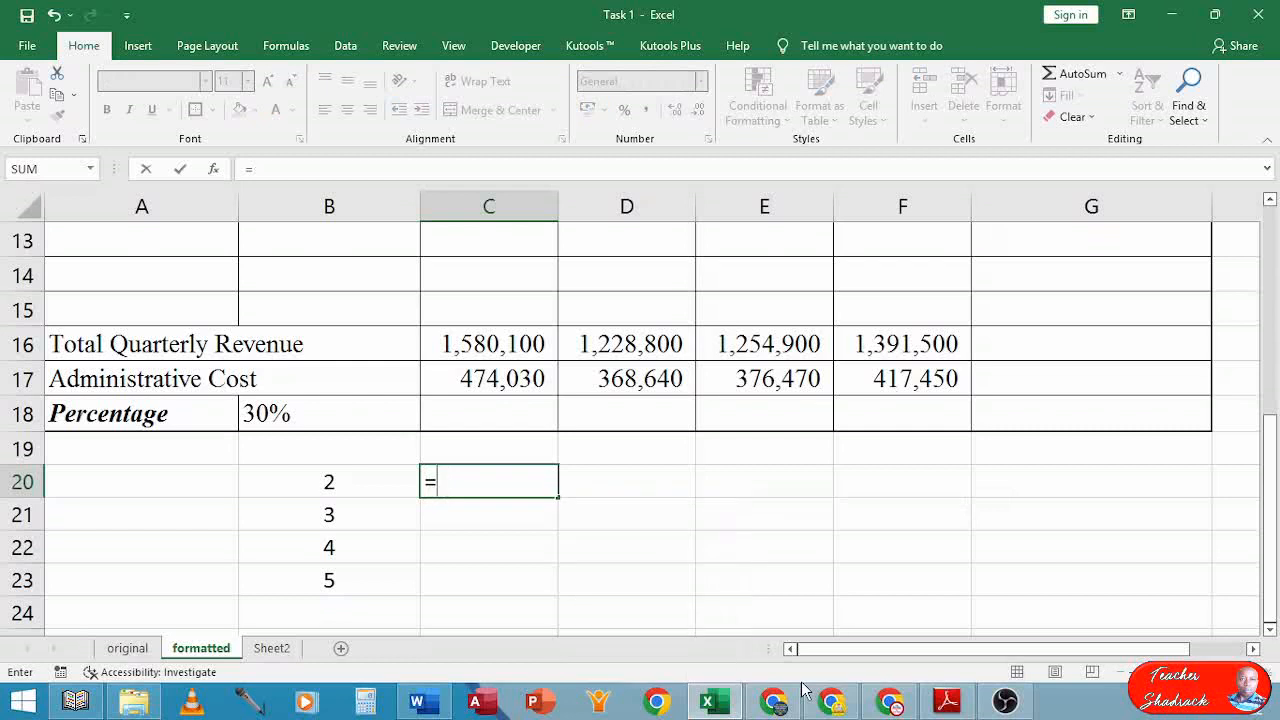
{"action": "type", "text": "SUM"}
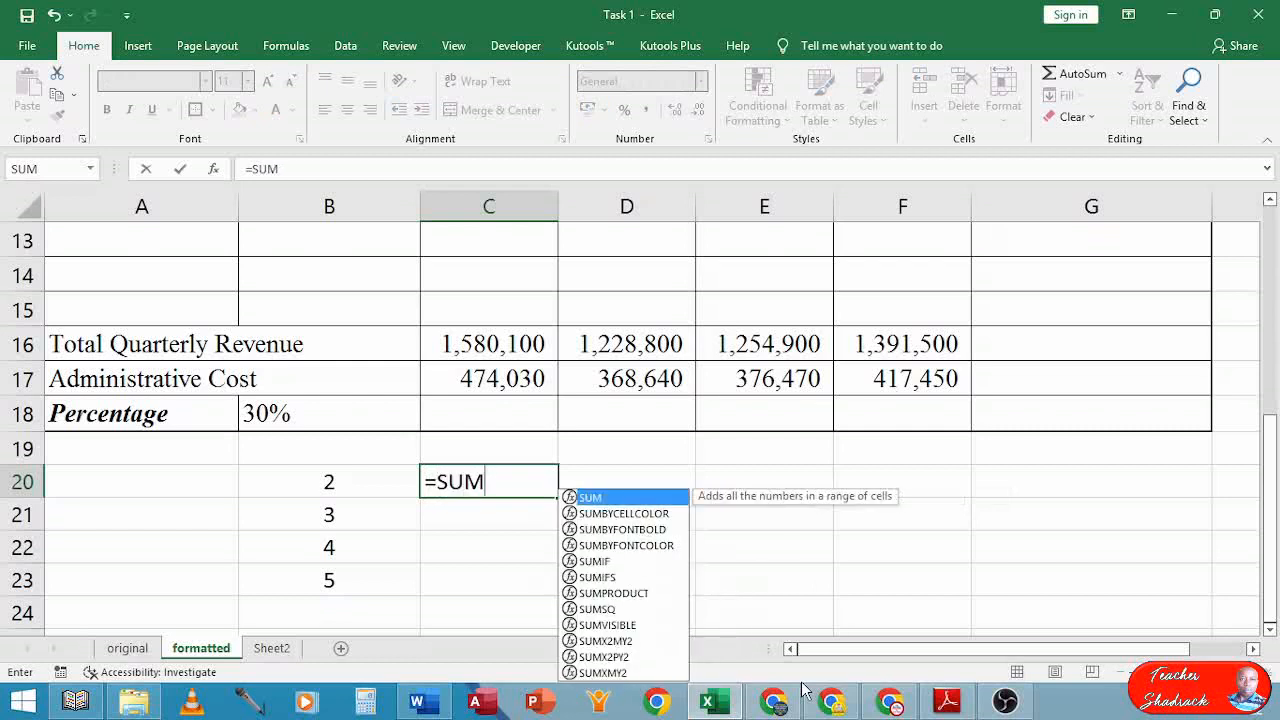
{"action": "type", "text": "IF"}
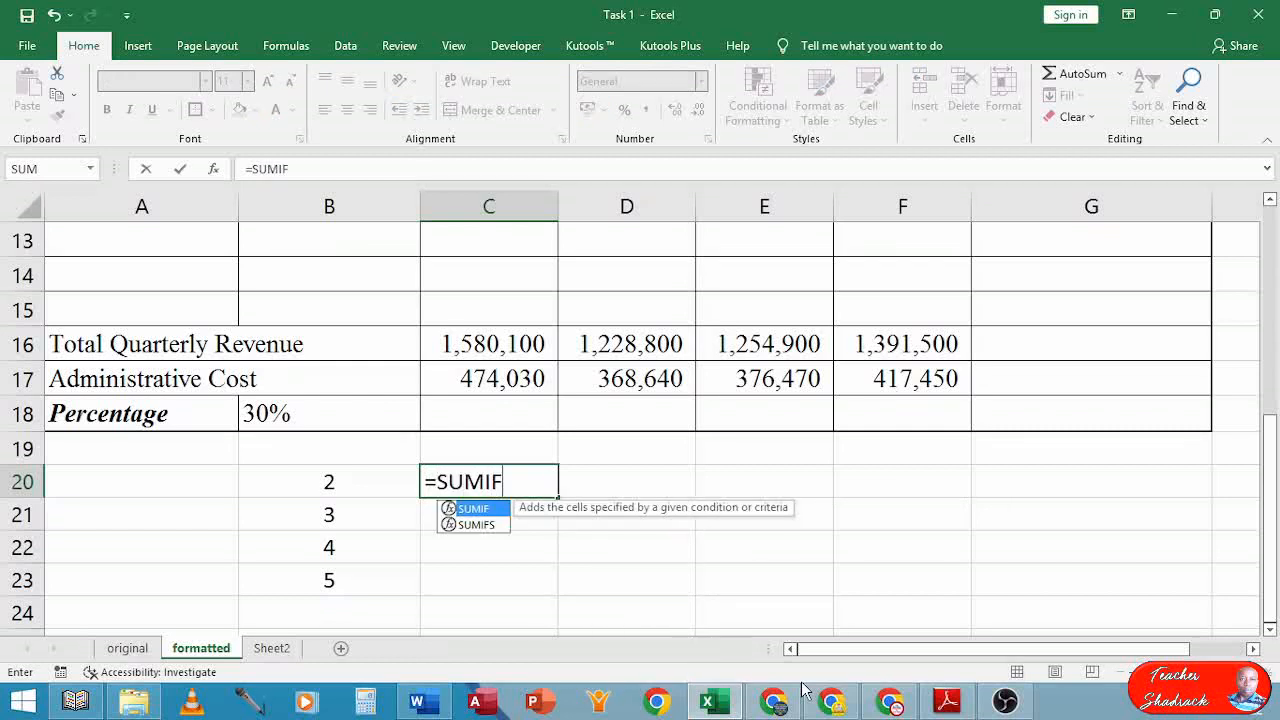
{"action": "type", "text": "("}
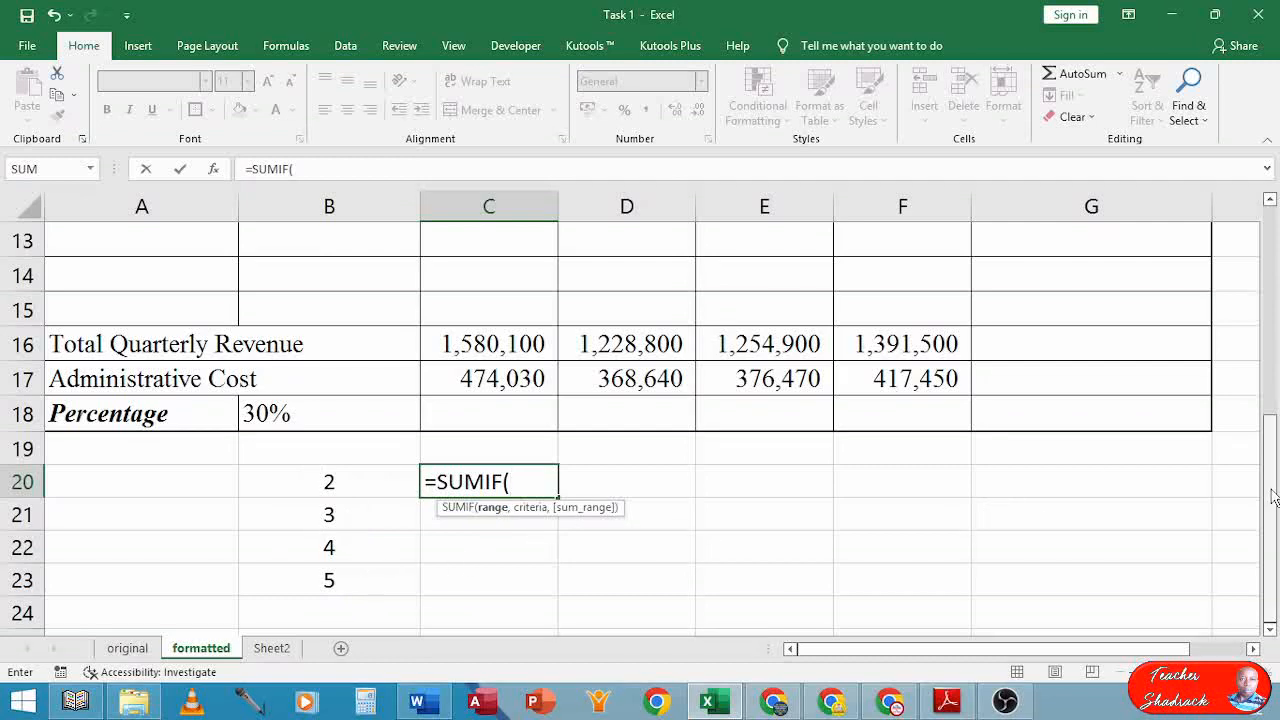
{"action": "left_click_drag", "start_coordinate": [1274, 497], "coordinate": [1276, 338]}
{"action": "scroll", "coordinate": [396, 295], "scroll_direction": "up", "scroll_amount": 1}
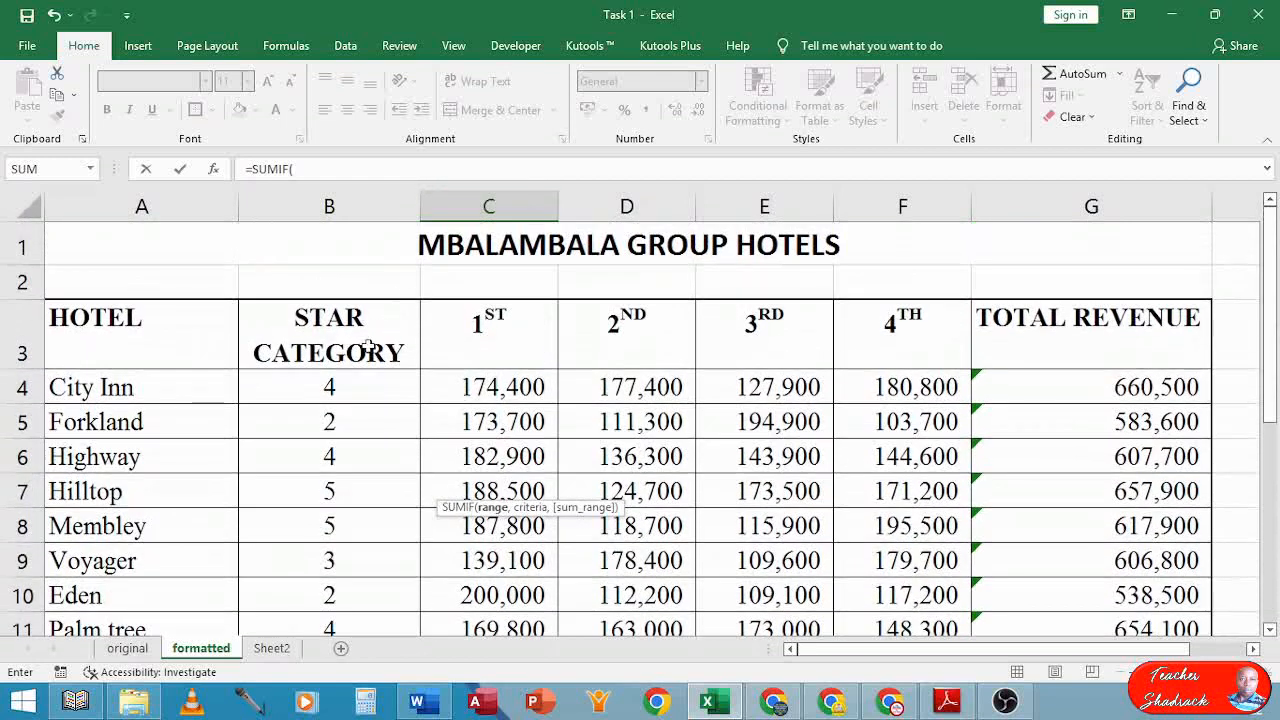
{"action": "left_click_drag", "start_coordinate": [329, 385], "coordinate": [358, 518]}
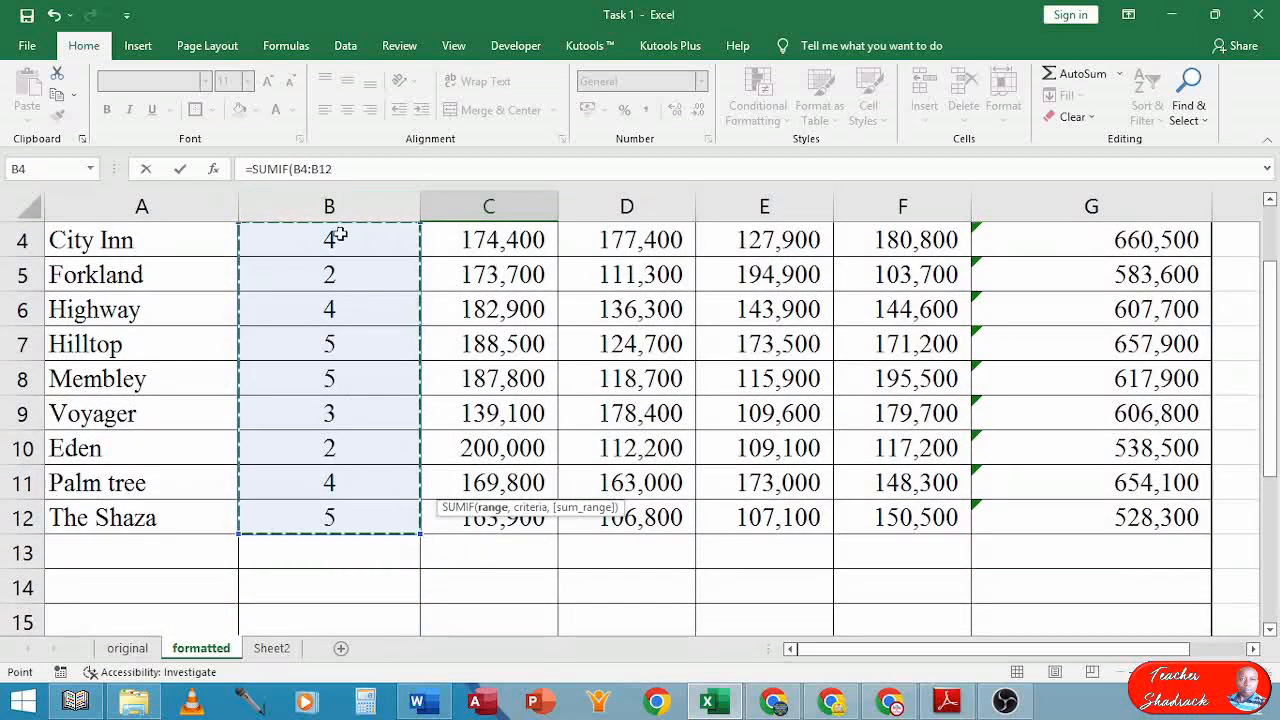
{"action": "left_click", "coordinate": [340, 169]}
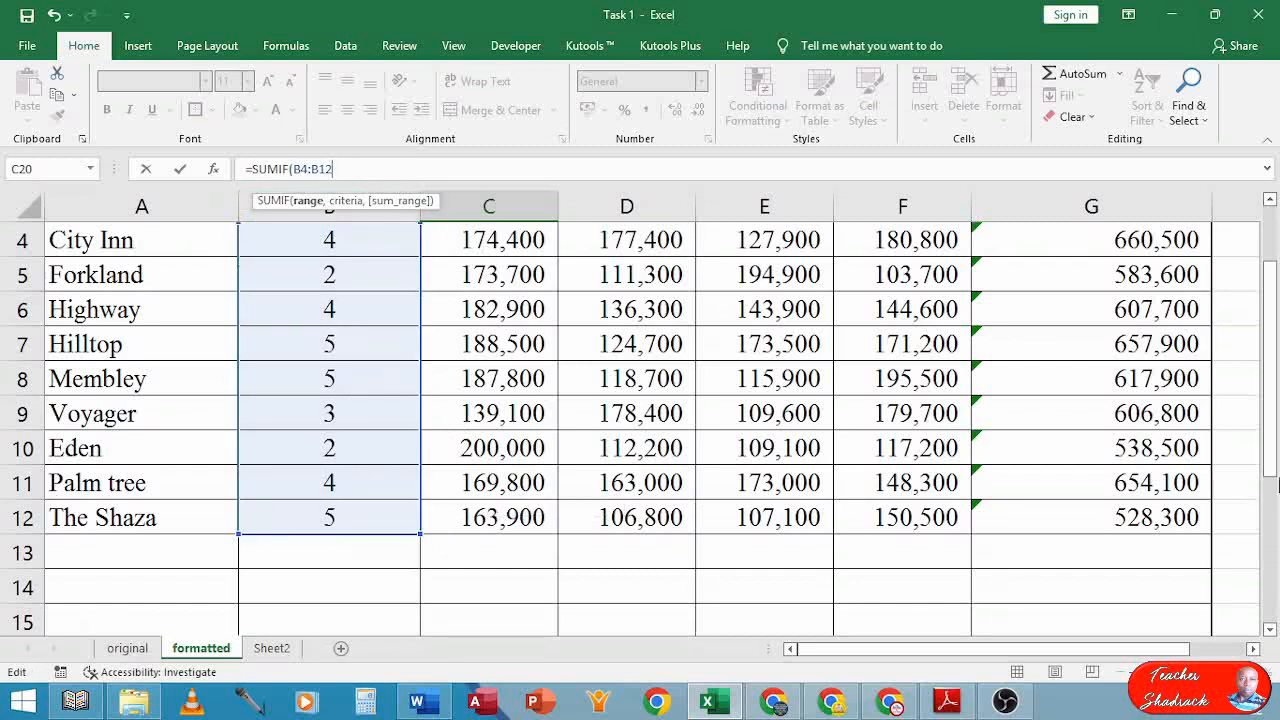
Add B20 as the criterion, leaving the formula ready for a sum range
{"action": "left_click_drag", "start_coordinate": [1275, 430], "coordinate": [1275, 556]}
{"action": "left_click", "coordinate": [579, 551]}
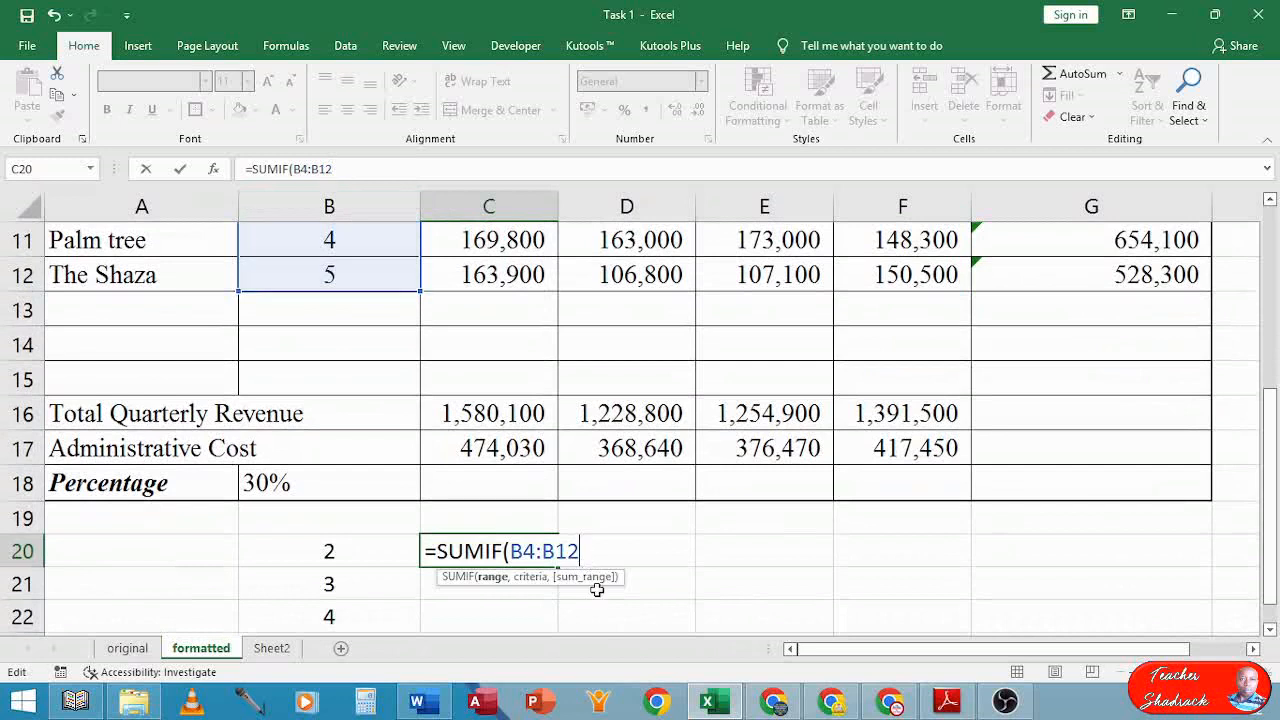
{"action": "type", "text": ","}
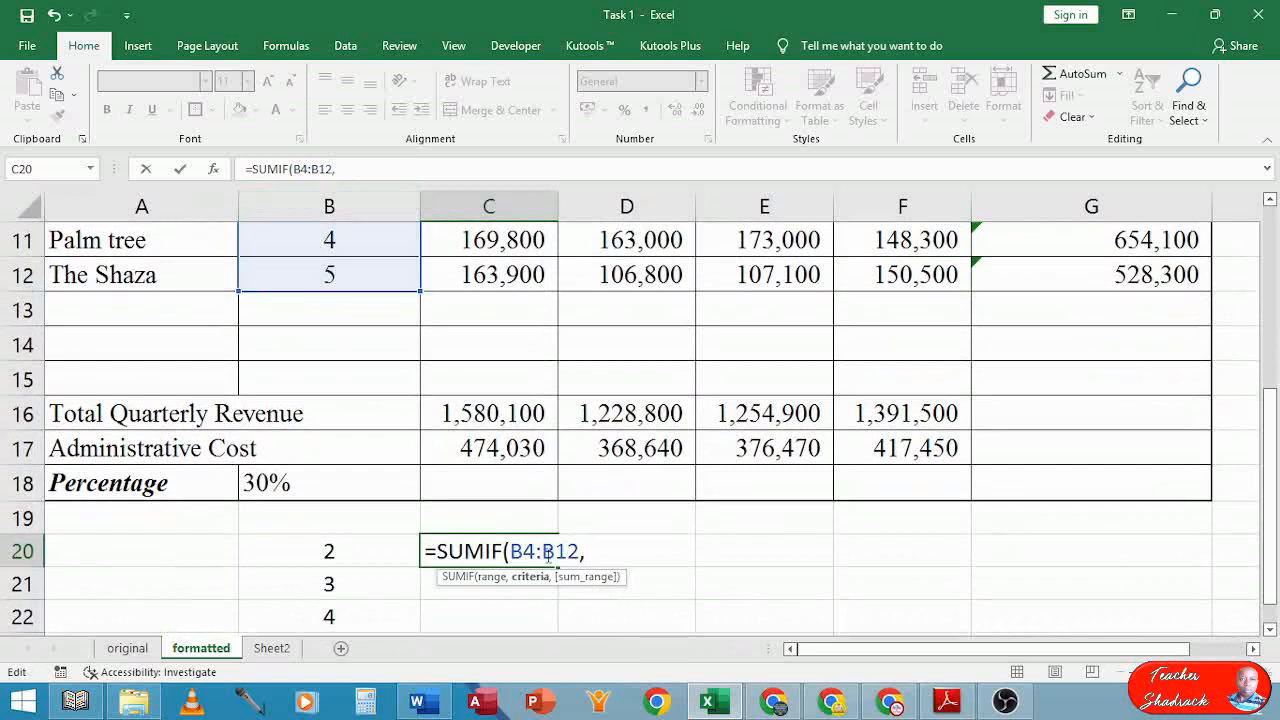
{"action": "left_click", "coordinate": [327, 553]}
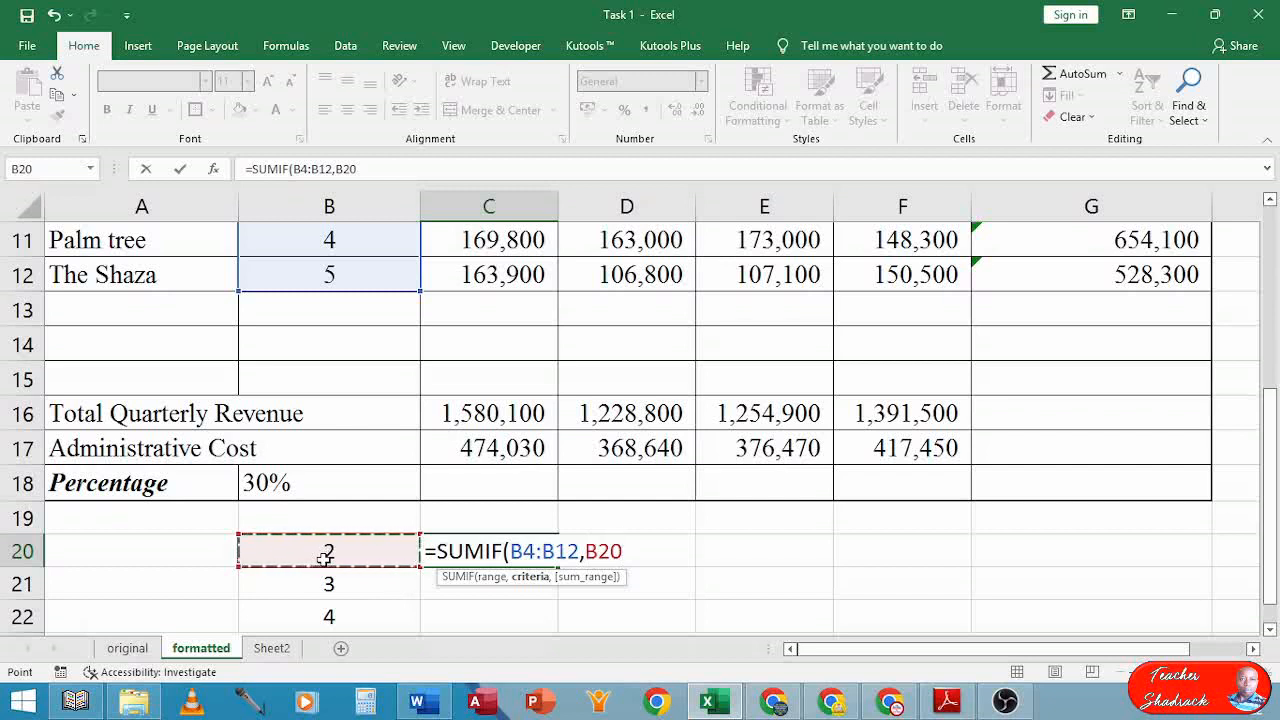
{"action": "type", "text": ","}
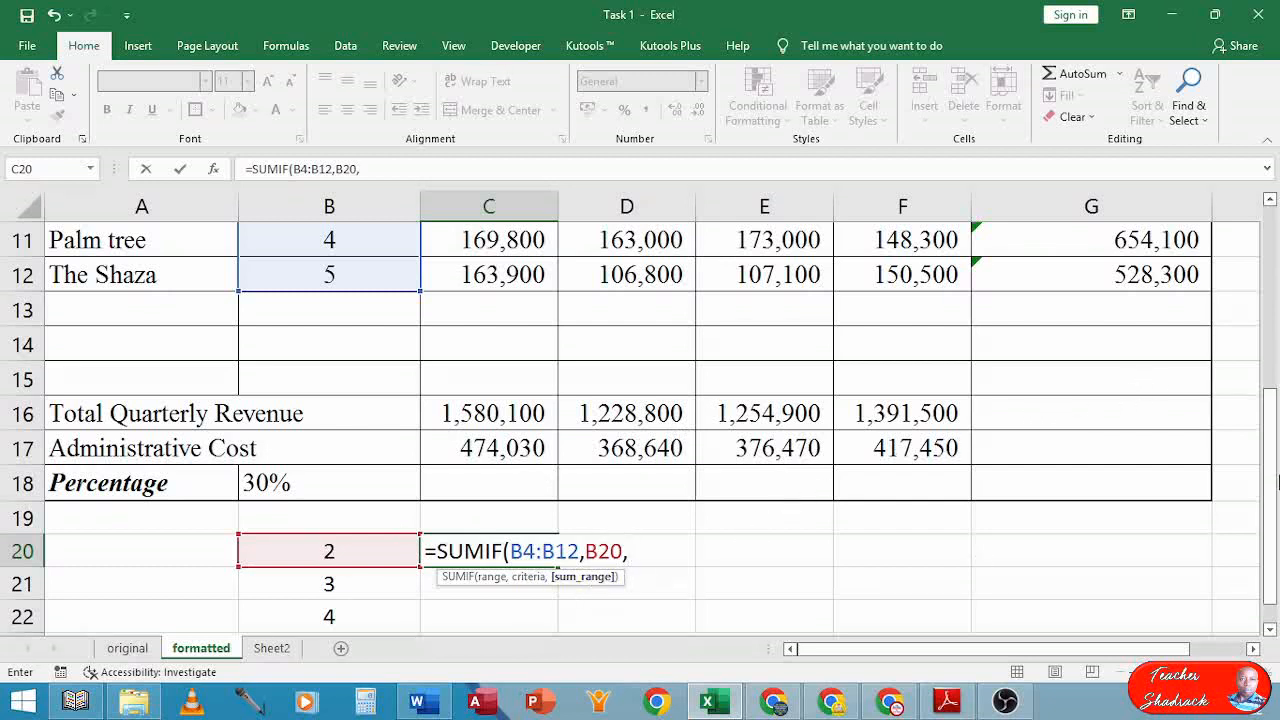
Add G4:G12 as sum range, committing =SUMIF(B4:B12,B20,G4:G12) to show 1122100
{"action": "left_click_drag", "start_coordinate": [1272, 497], "coordinate": [1273, 320]}
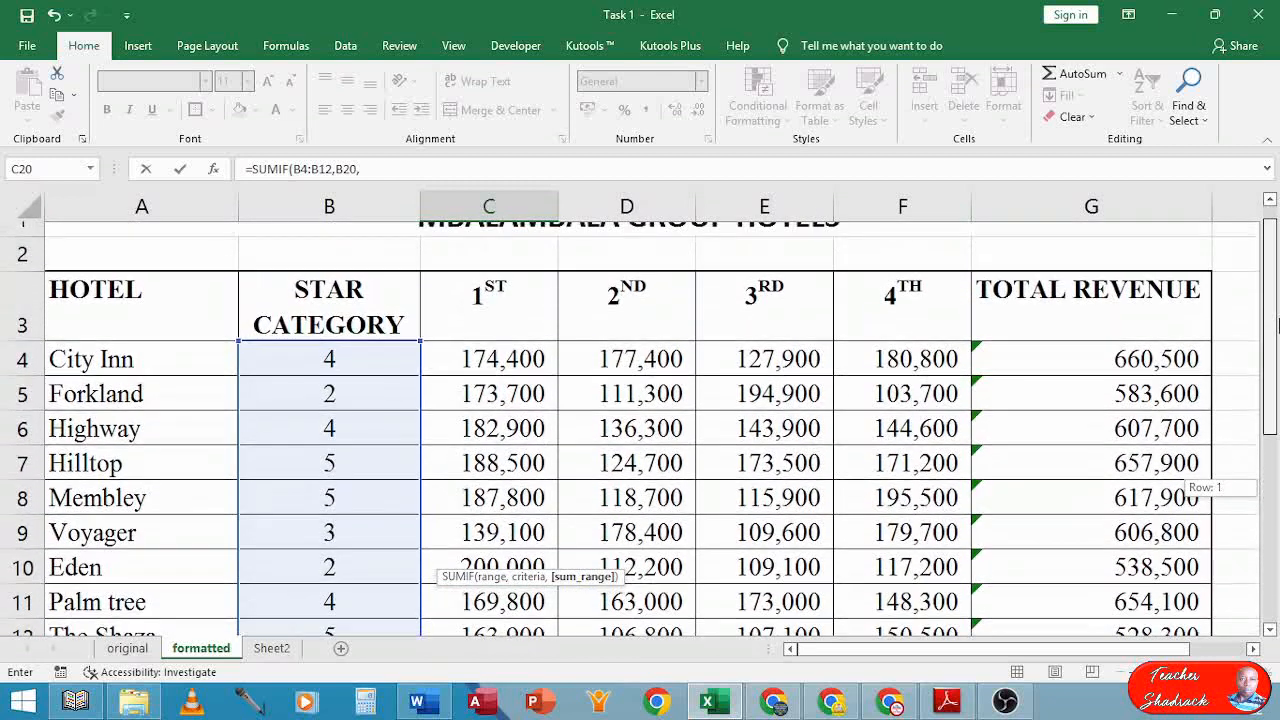
{"action": "left_click_drag", "start_coordinate": [1122, 344], "coordinate": [1137, 518]}
{"action": "left_click_drag", "start_coordinate": [1272, 430], "coordinate": [1276, 568]}
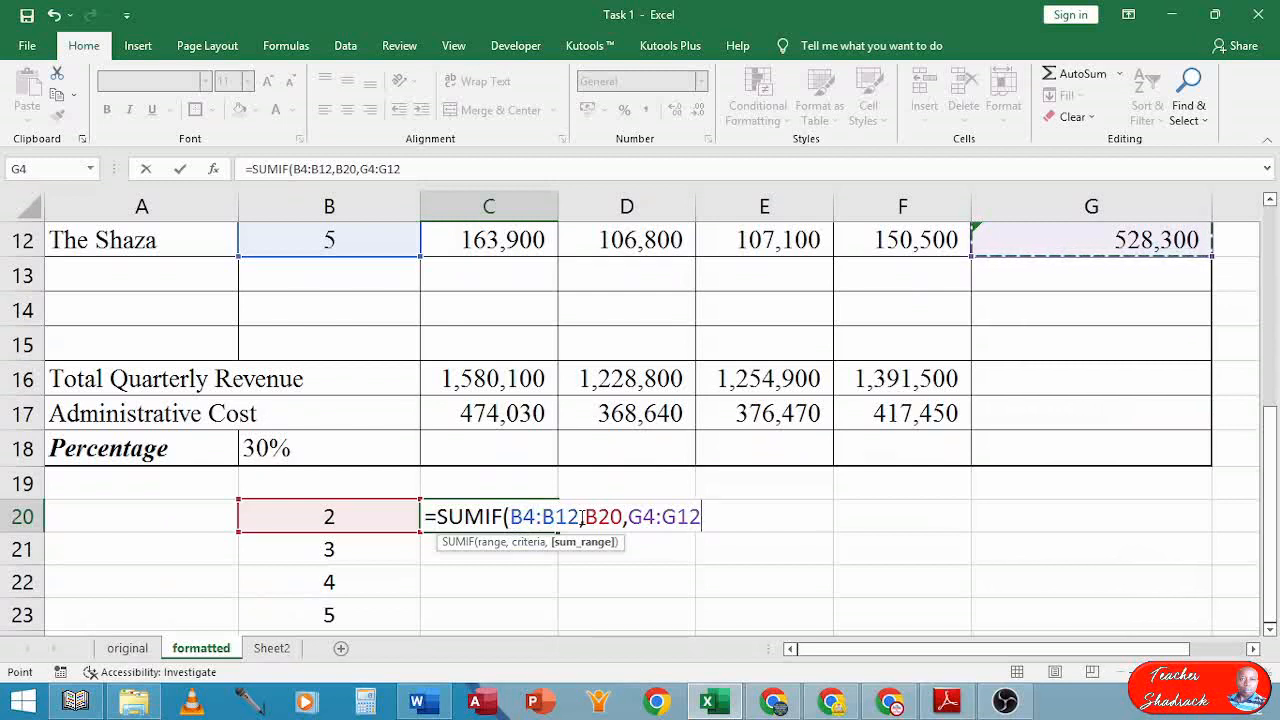
{"action": "left_click_drag", "start_coordinate": [1270, 512], "coordinate": [1272, 474]}
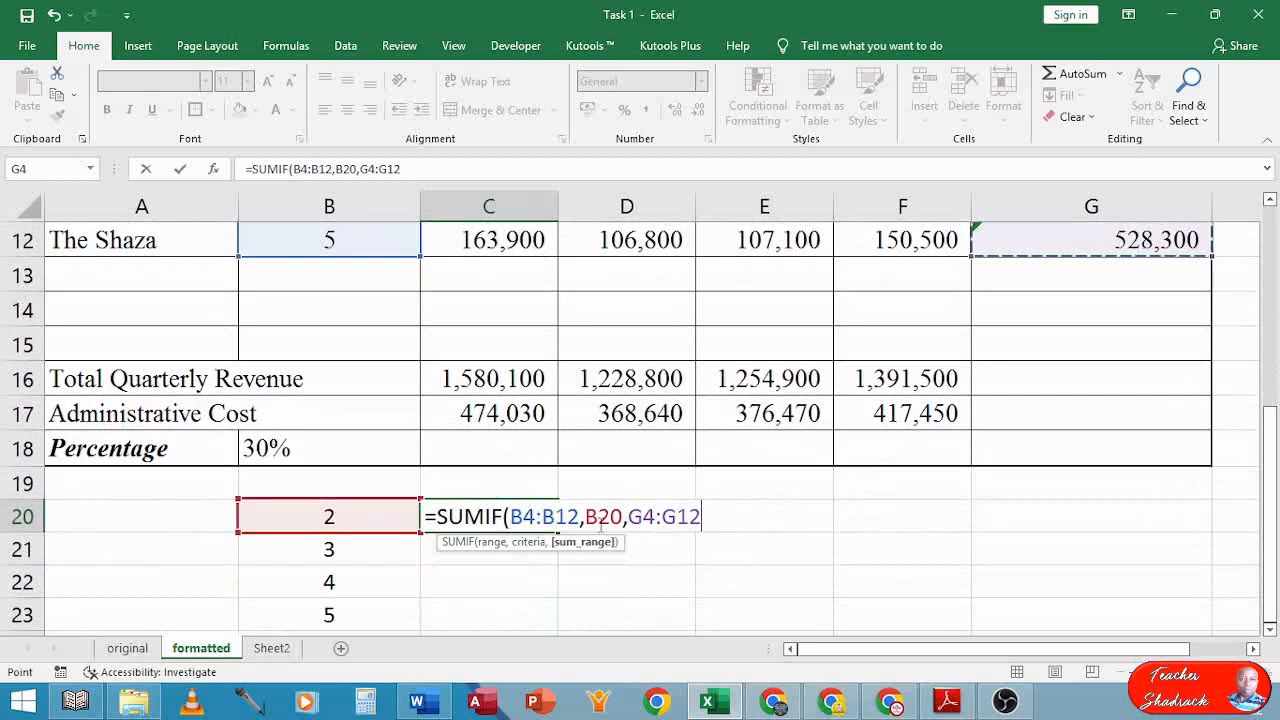
{"action": "mouse_move", "coordinate": [1272, 510]}
{"action": "left_mouse_down"}
{"action": "mouse_move", "coordinate": [1276, 338]}
{"action": "mouse_move", "coordinate": [1274, 513]}
{"action": "left_mouse_up"}
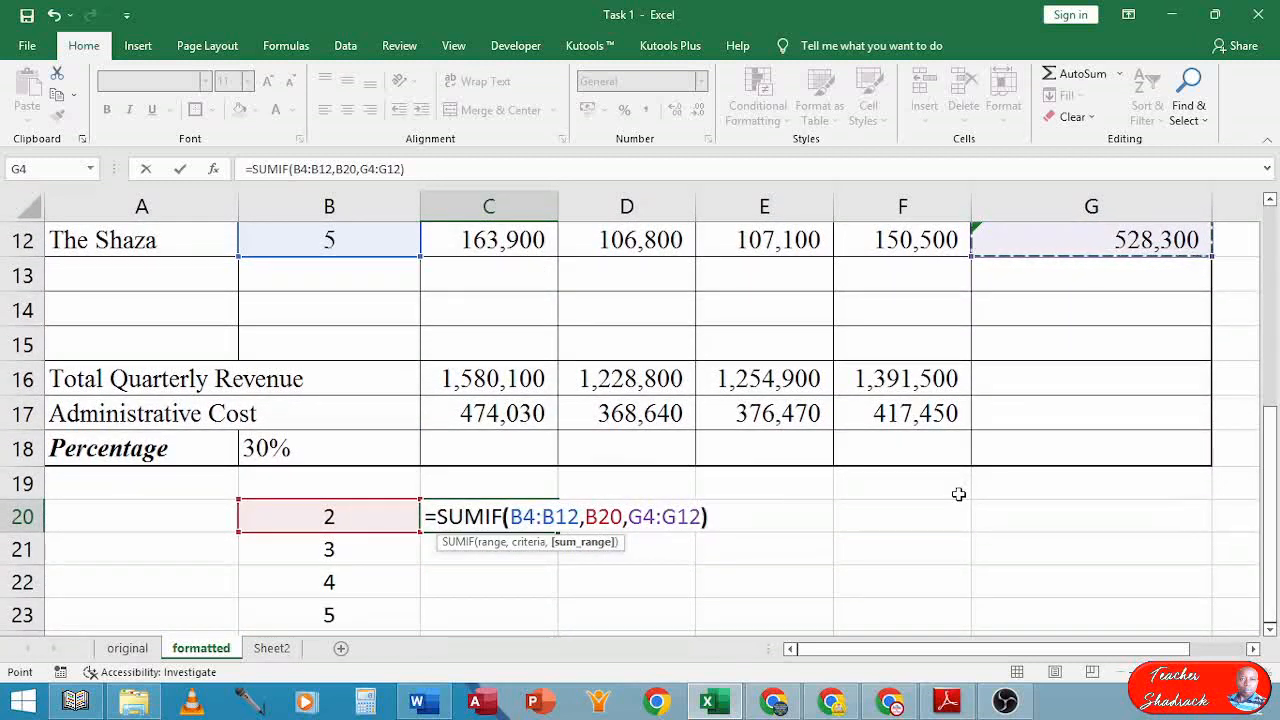
{"action": "key", "text": "Return"}
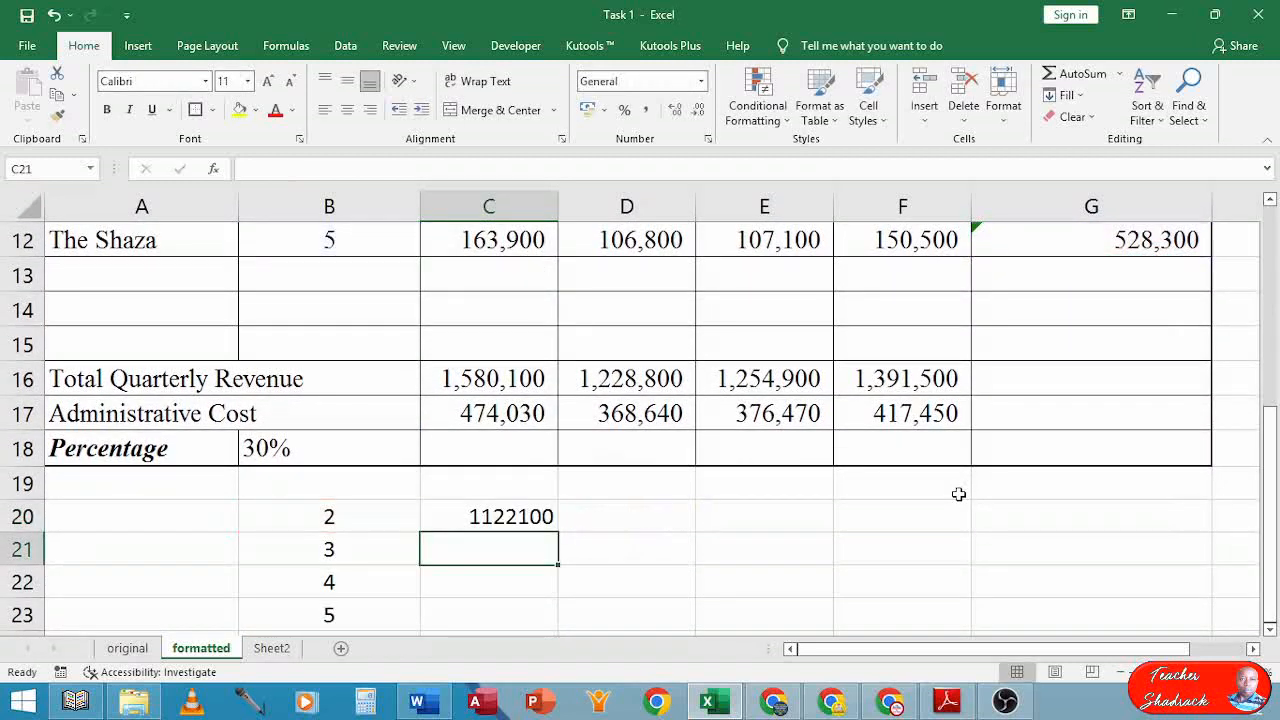
Fill the C20 formula down to C23 and inspect C21's shifted ranges
{"action": "left_click", "coordinate": [532, 522]}
{"action": "left_click_drag", "start_coordinate": [557, 532], "coordinate": [574, 632]}
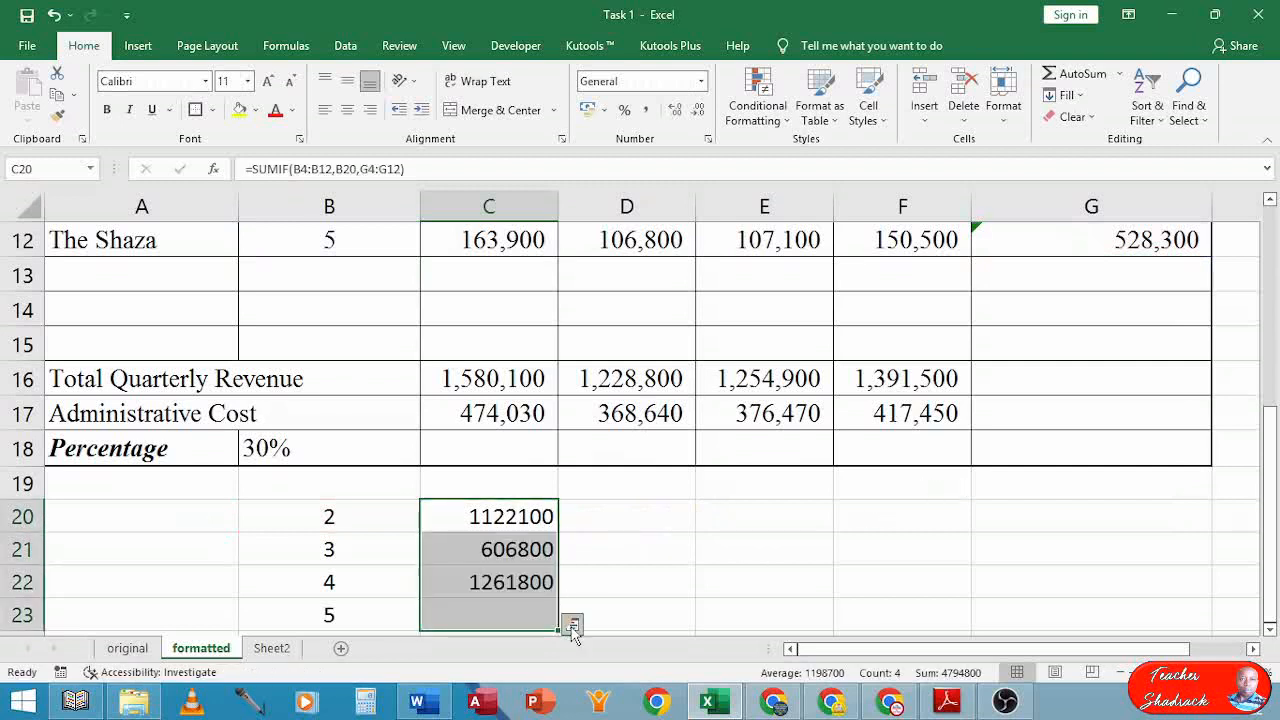
{"action": "left_click", "coordinate": [497, 549]}
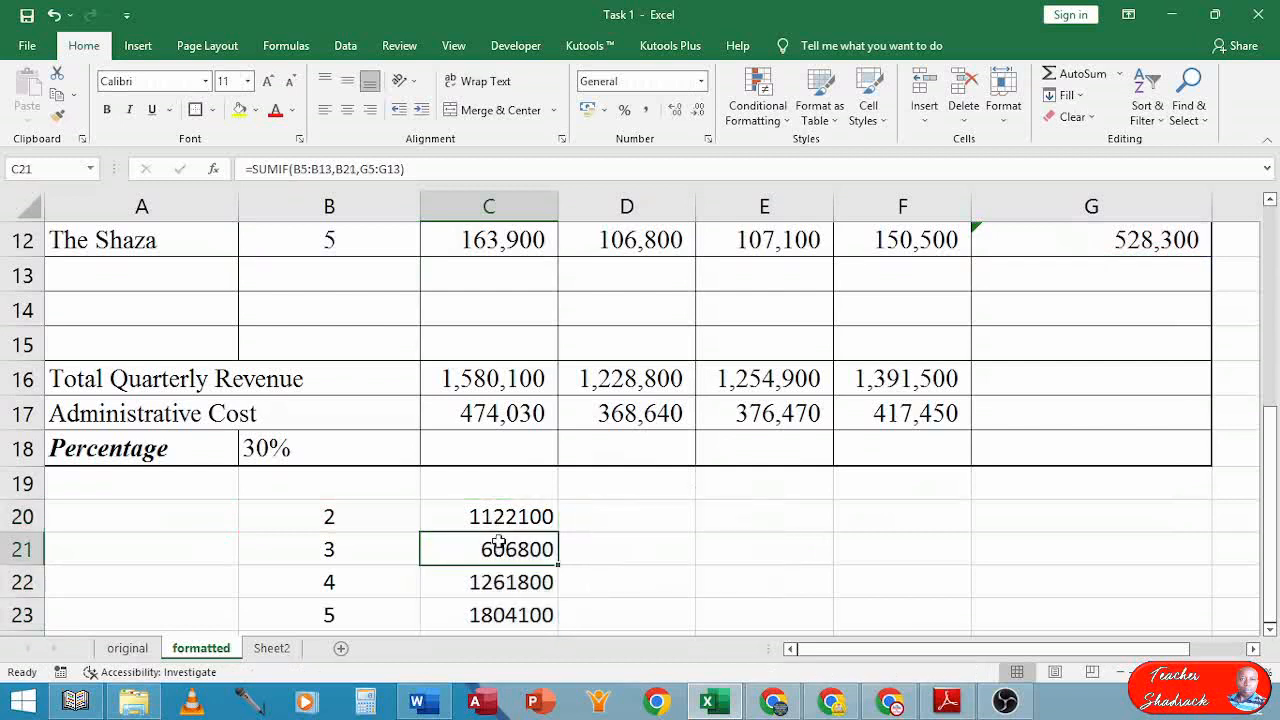
{"action": "double_click", "coordinate": [505, 553]}
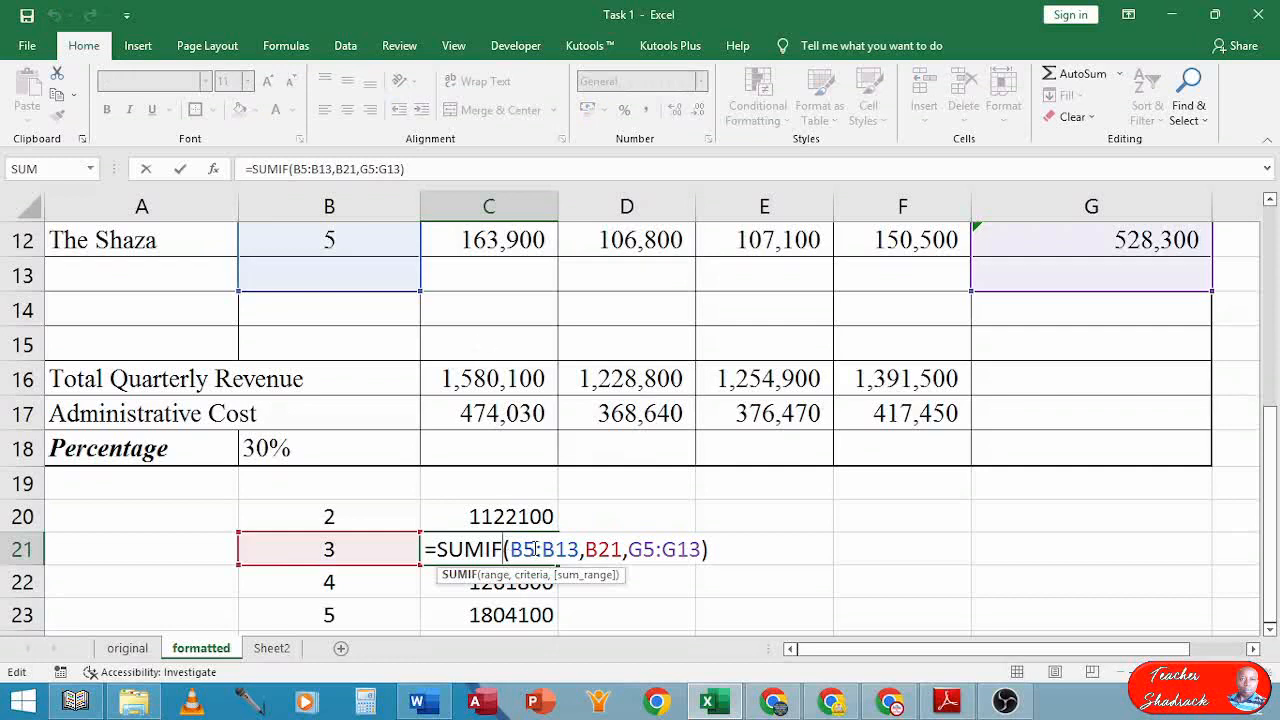
{"action": "left_click_drag", "start_coordinate": [1272, 455], "coordinate": [1276, 295]}
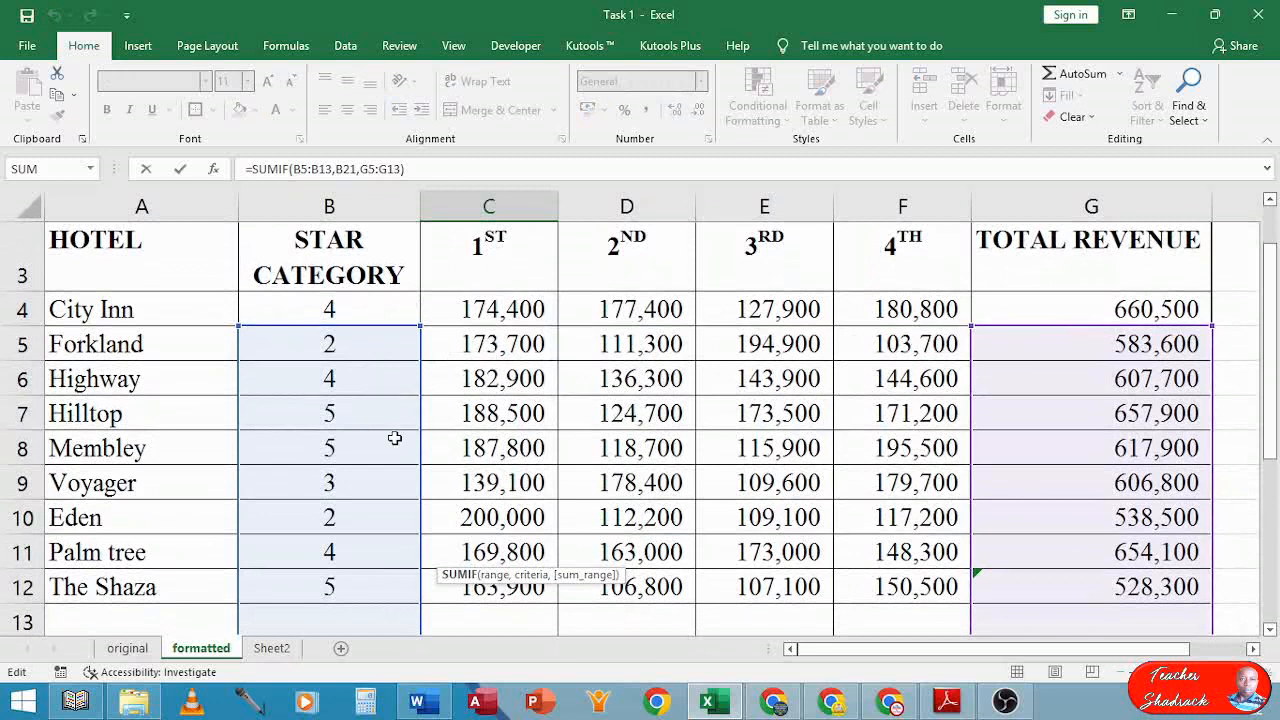
{"action": "left_click_drag", "start_coordinate": [1275, 345], "coordinate": [1272, 435]}
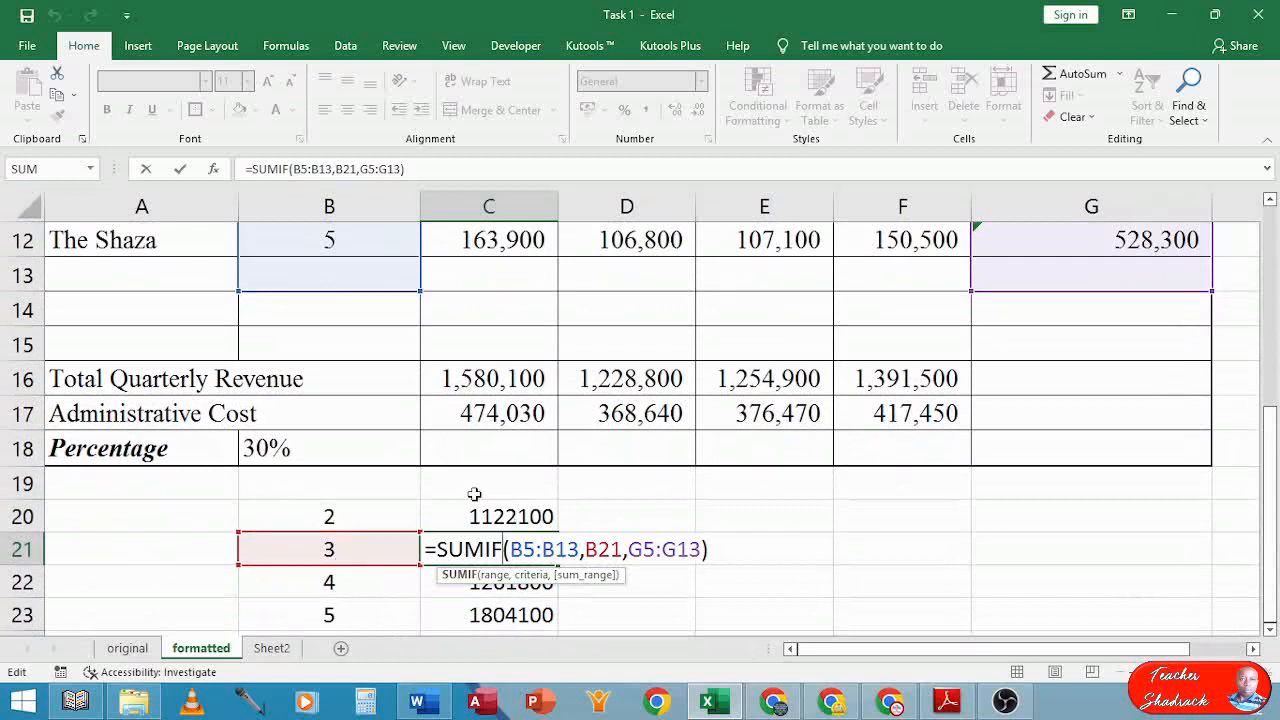
{"action": "key", "text": "Return"}
Delete the copied formulas from C21:C23, returning to C20
{"action": "key", "text": "Up"}
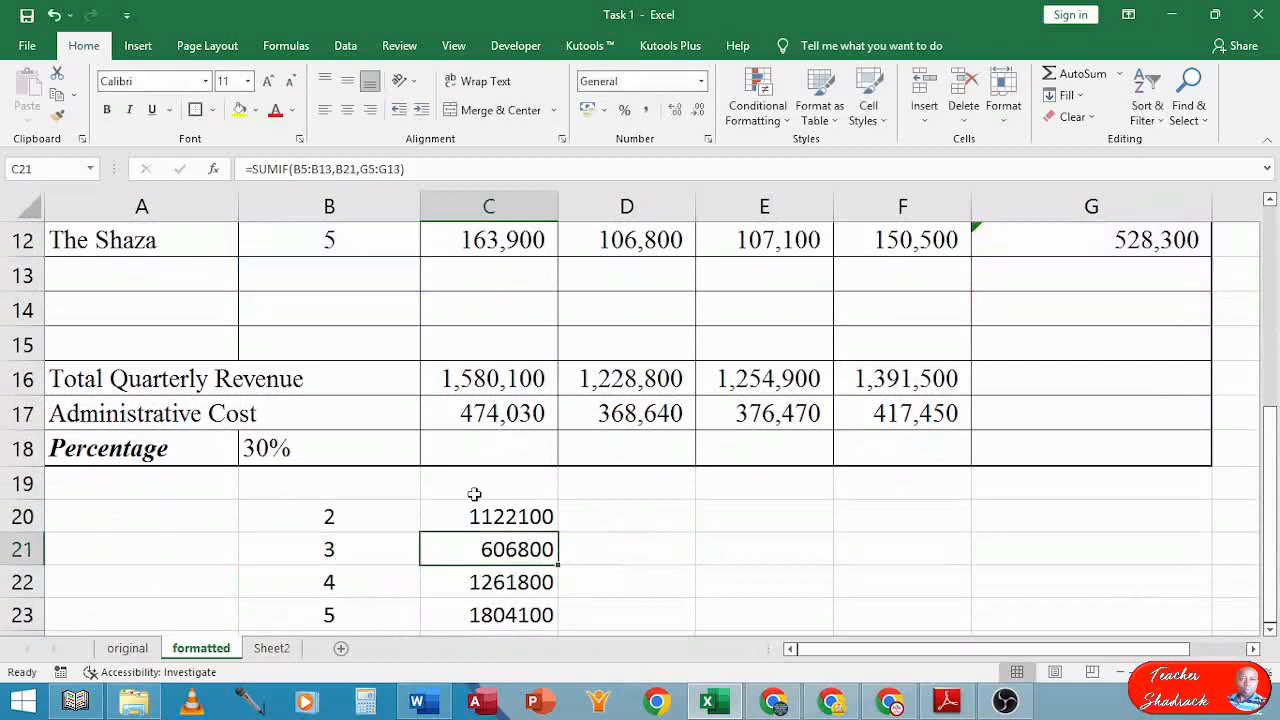
{"action": "key", "text": "shift+Down"}
{"action": "key", "text": "shift+Down"}
{"action": "key", "text": "Delete"}
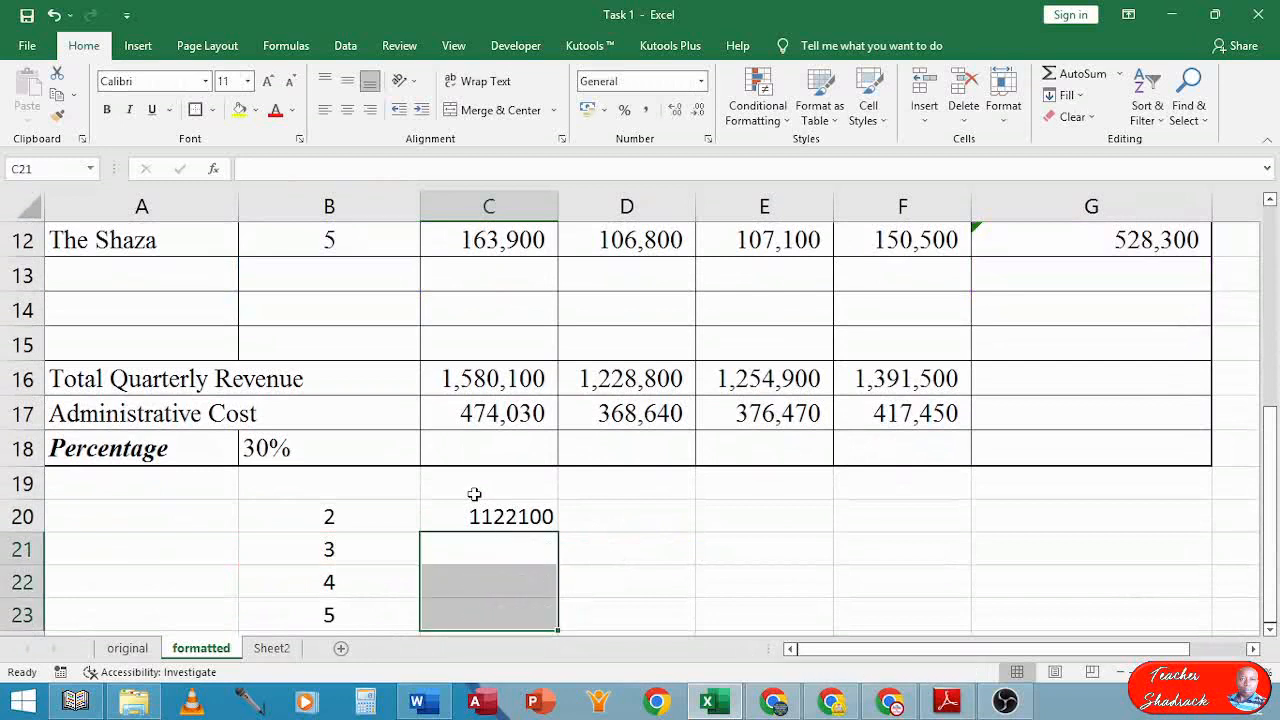
{"action": "key", "text": "Up"}
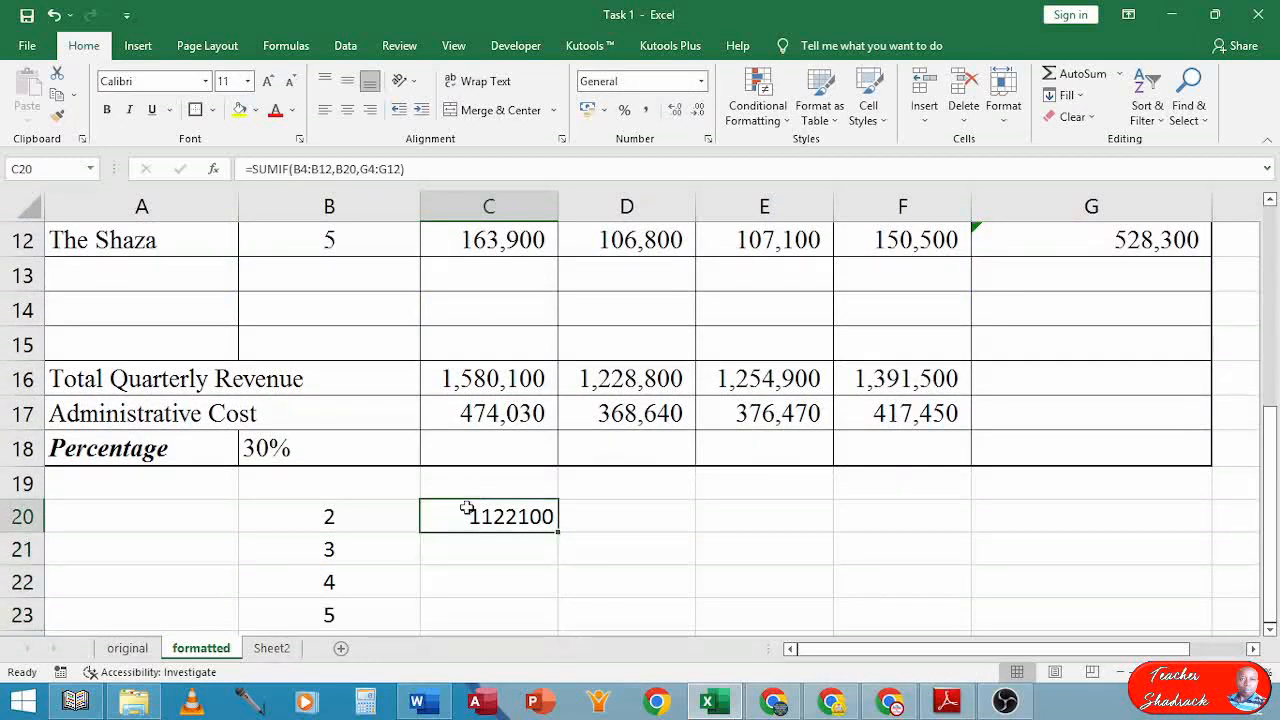
In C20's SUMIF, make the criteria range absolute as $B$4:$B$12, leaving B20 relative
{"action": "double_click", "coordinate": [466, 508]}
{"action": "left_click", "coordinate": [523, 516]}
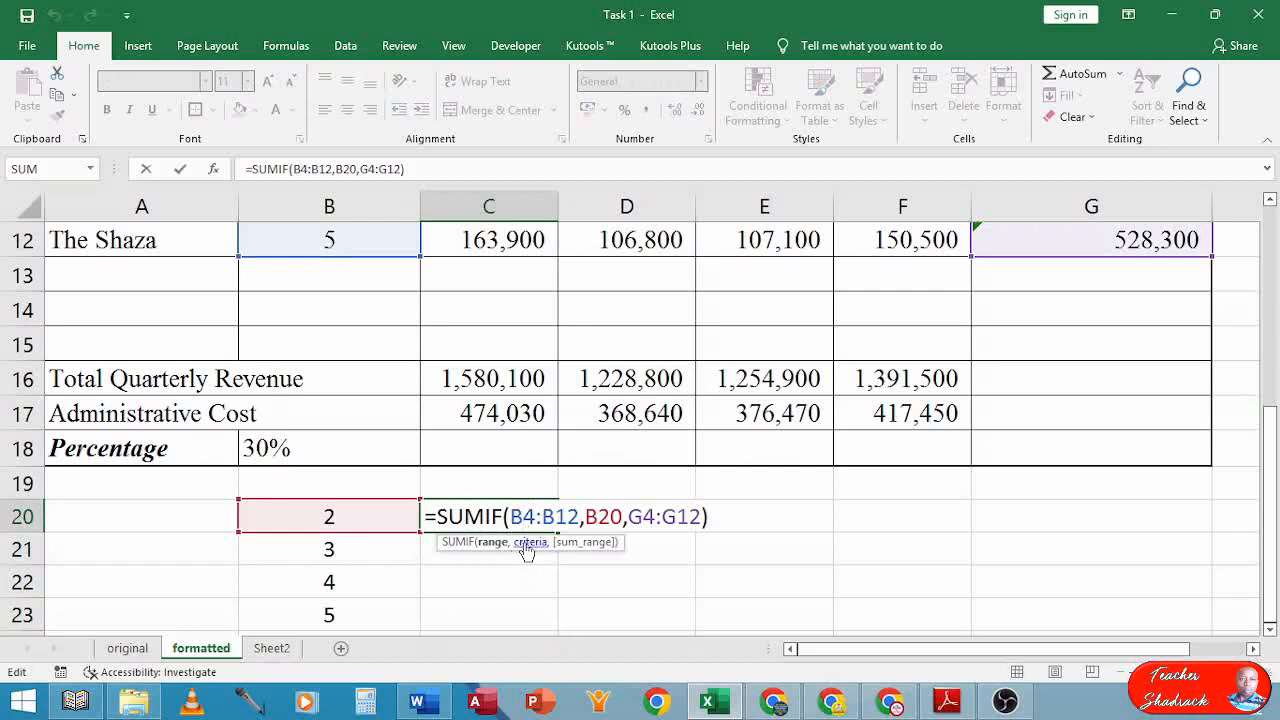
{"action": "key", "text": "F4"}
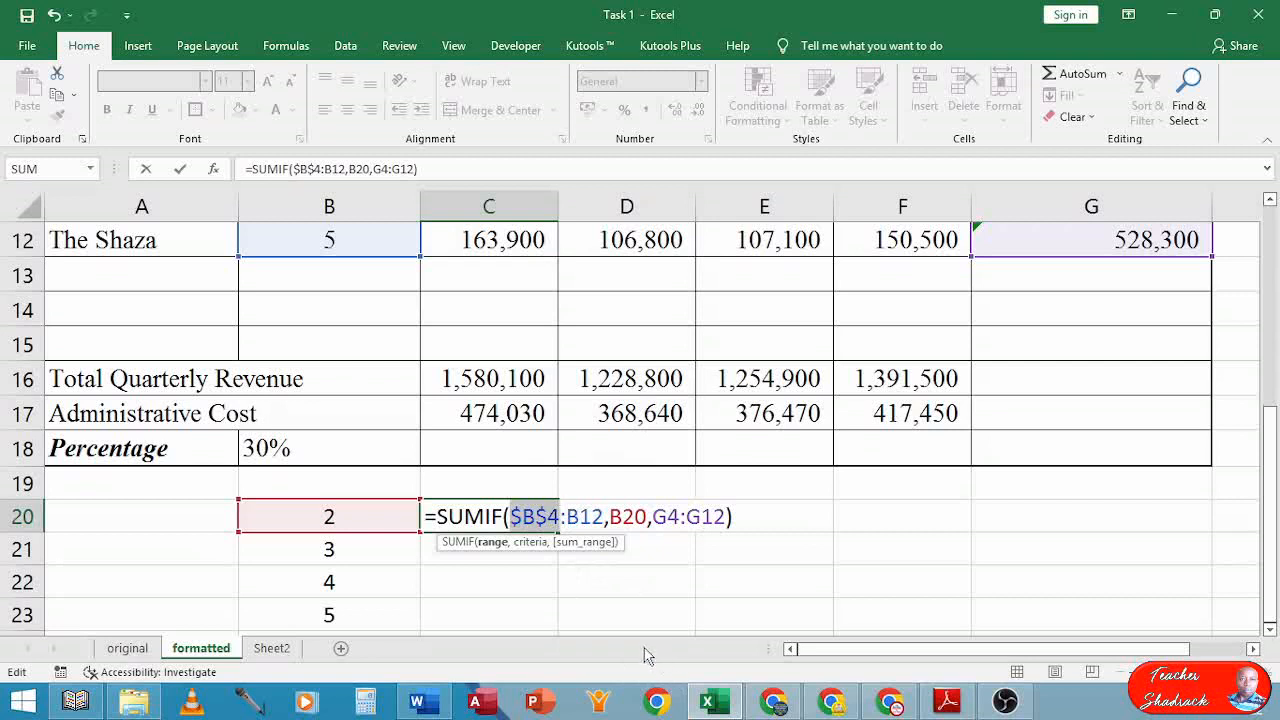
{"action": "key", "text": "F4"}
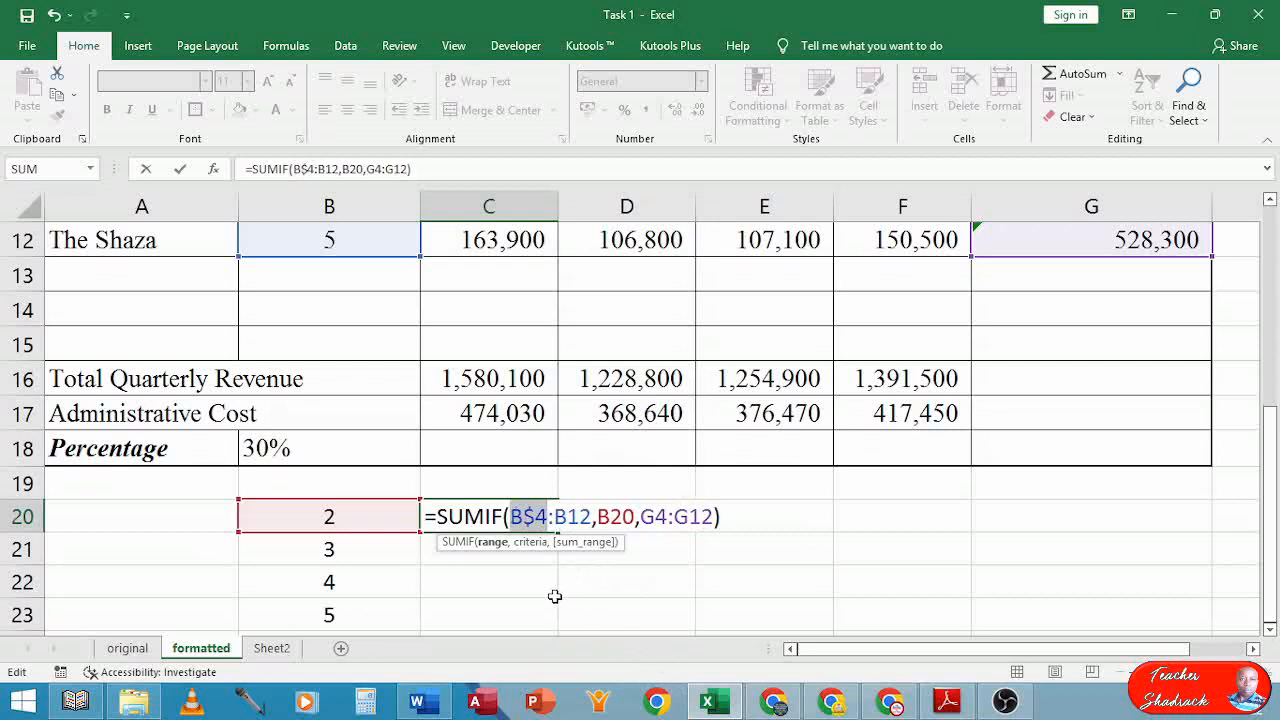
{"action": "key", "text": "F4"}
{"action": "key", "text": "F4"}
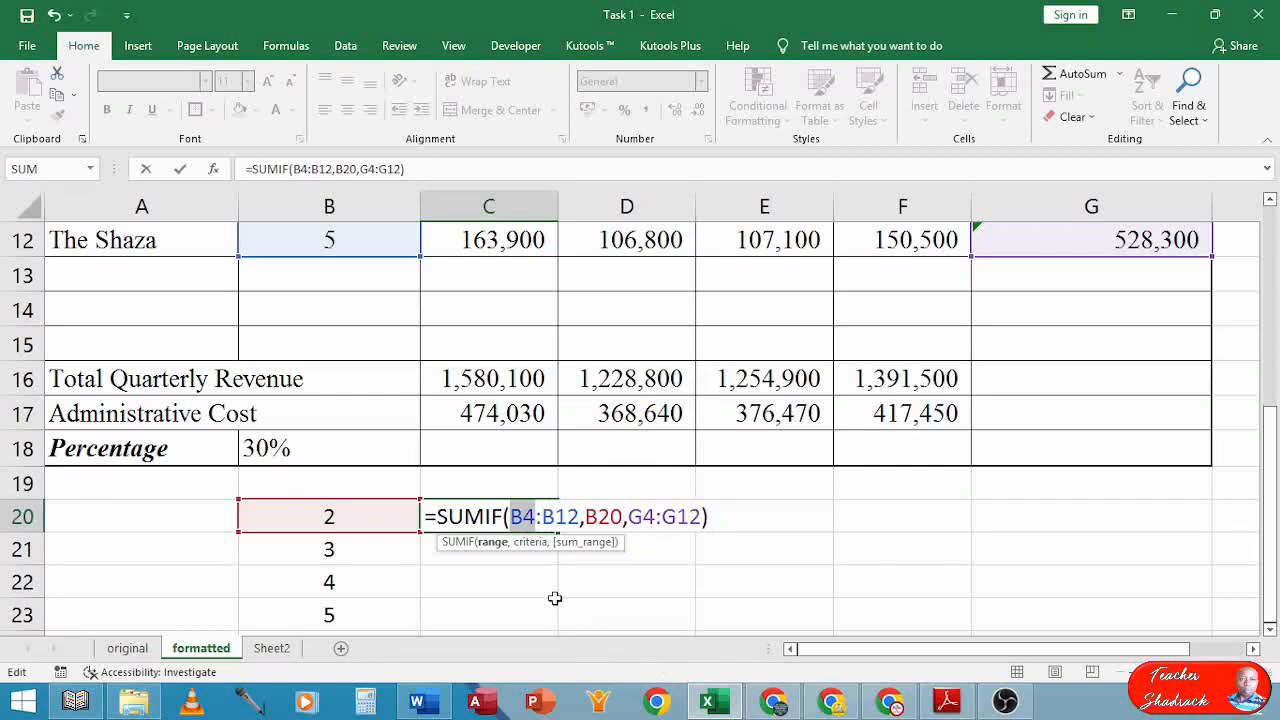
{"action": "key", "text": "F4"}
{"action": "key", "text": "Right"}
{"action": "key", "text": "Right"}
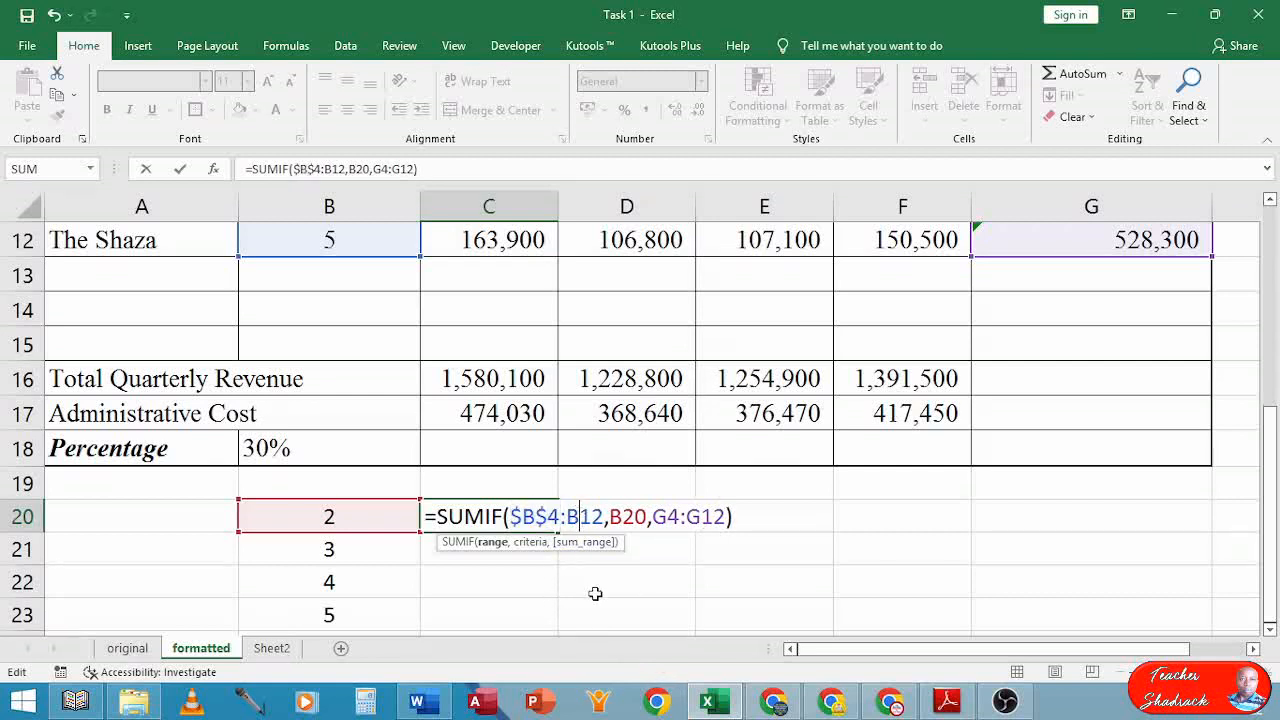
{"action": "key", "text": "F4"}
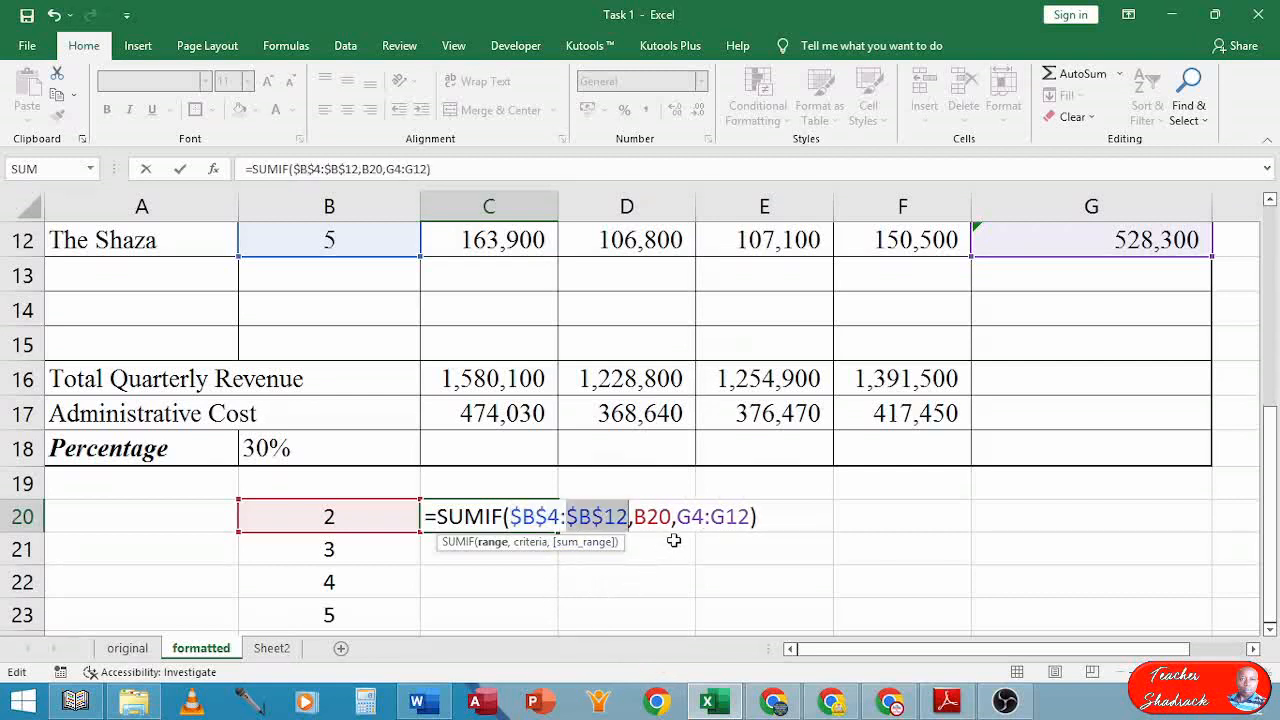
Lock the sum range as $G$4:$G$12 and confirm C20's formula (1122100)
{"action": "left_click", "coordinate": [694, 521]}
{"action": "key", "text": "F4"}
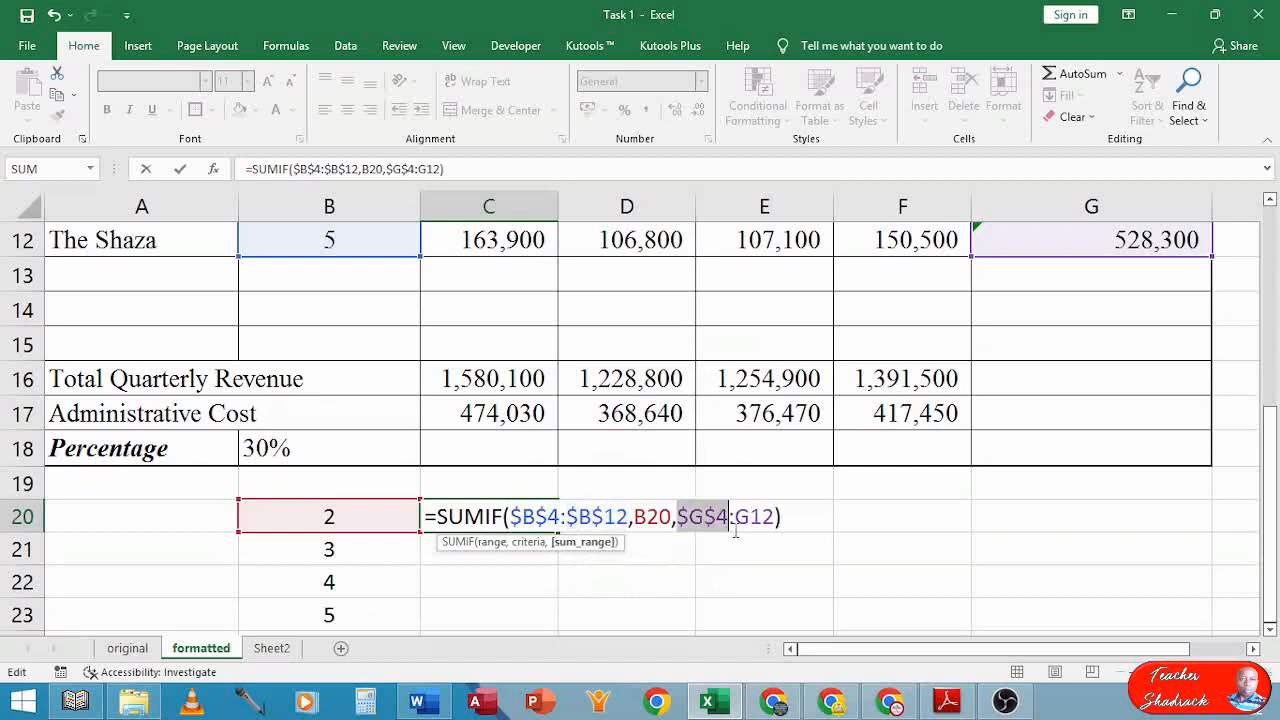
{"action": "left_click", "coordinate": [752, 518]}
{"action": "key", "text": "F4"}
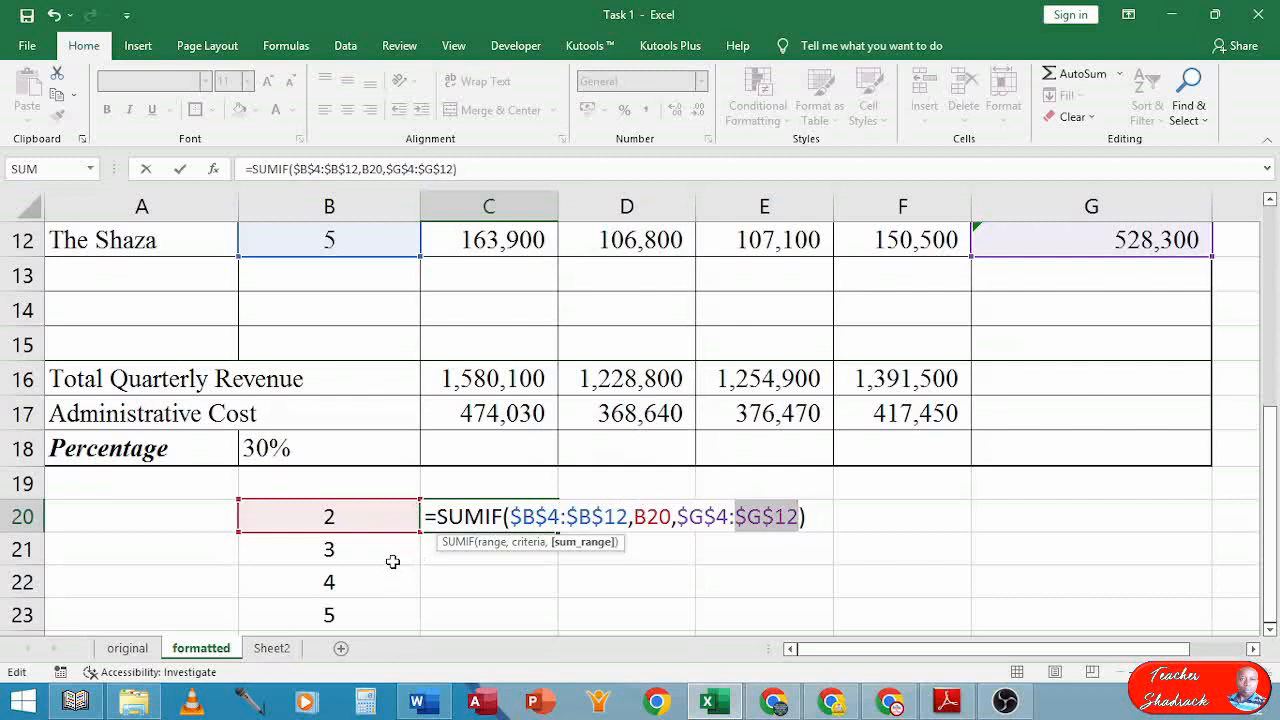
{"action": "key", "text": "Return"}
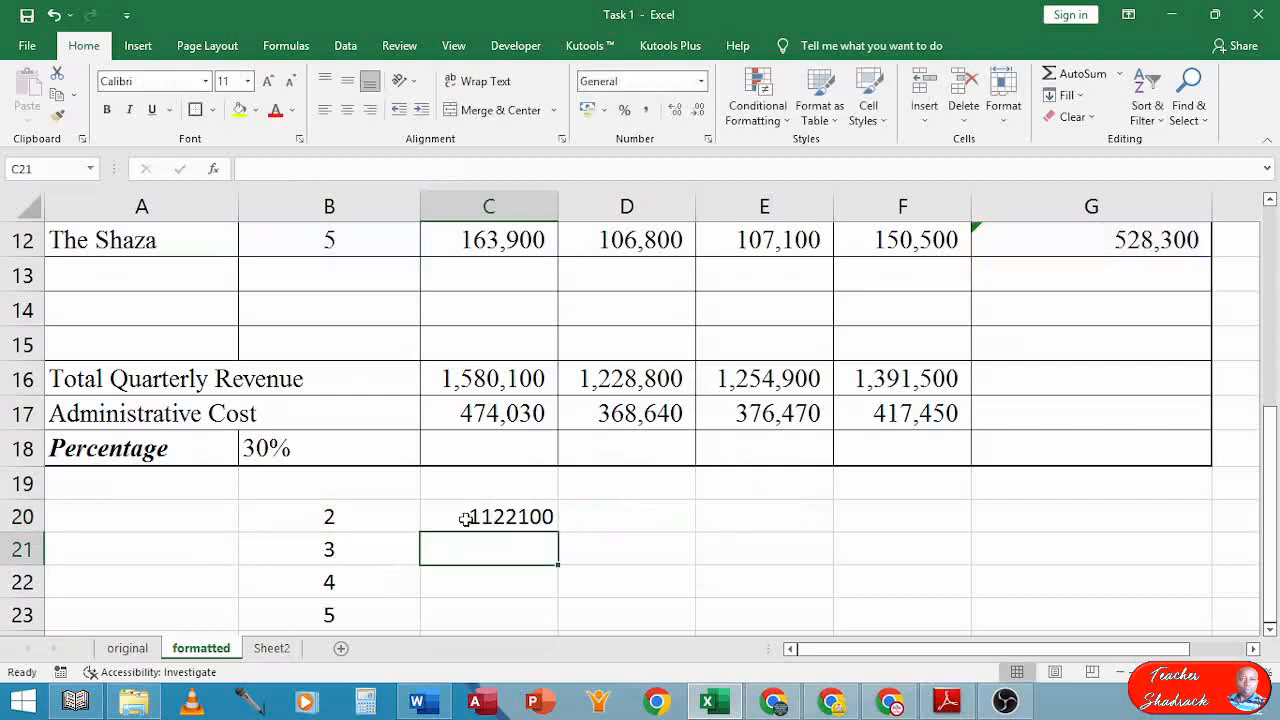
Copy C20's SUMIF down to C23, giving 606800, 1922300 and 1804100, and verify C23's formula
{"action": "left_click", "coordinate": [515, 516]}
{"action": "left_click_drag", "start_coordinate": [558, 549], "coordinate": [527, 494]}
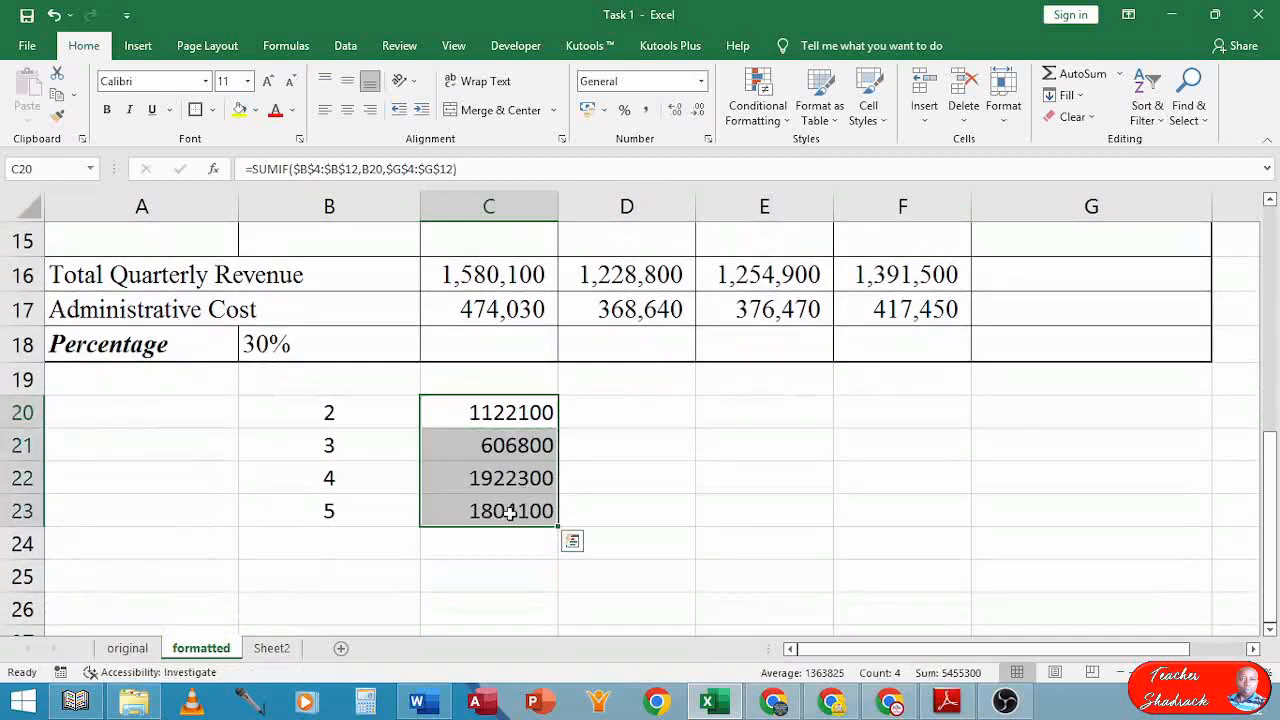
{"action": "double_click", "coordinate": [510, 512]}
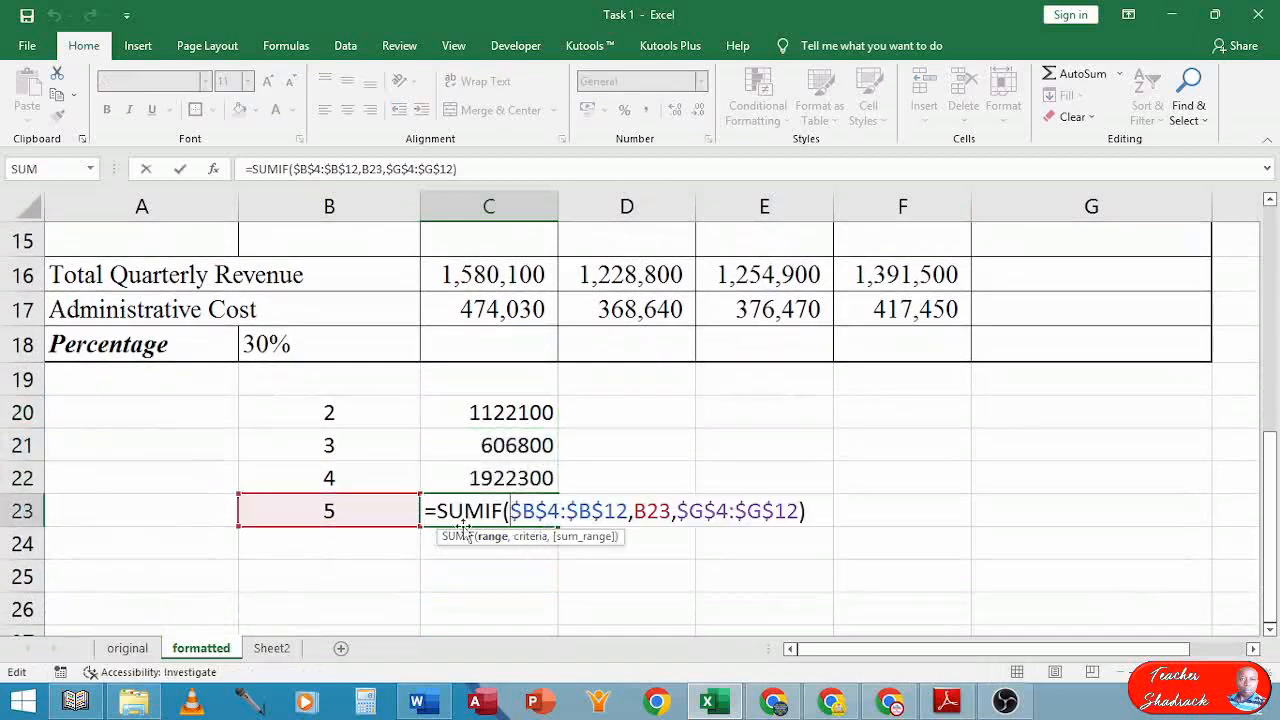
{"action": "scroll", "coordinate": [689, 517], "scroll_direction": "up", "scroll_amount": 3}
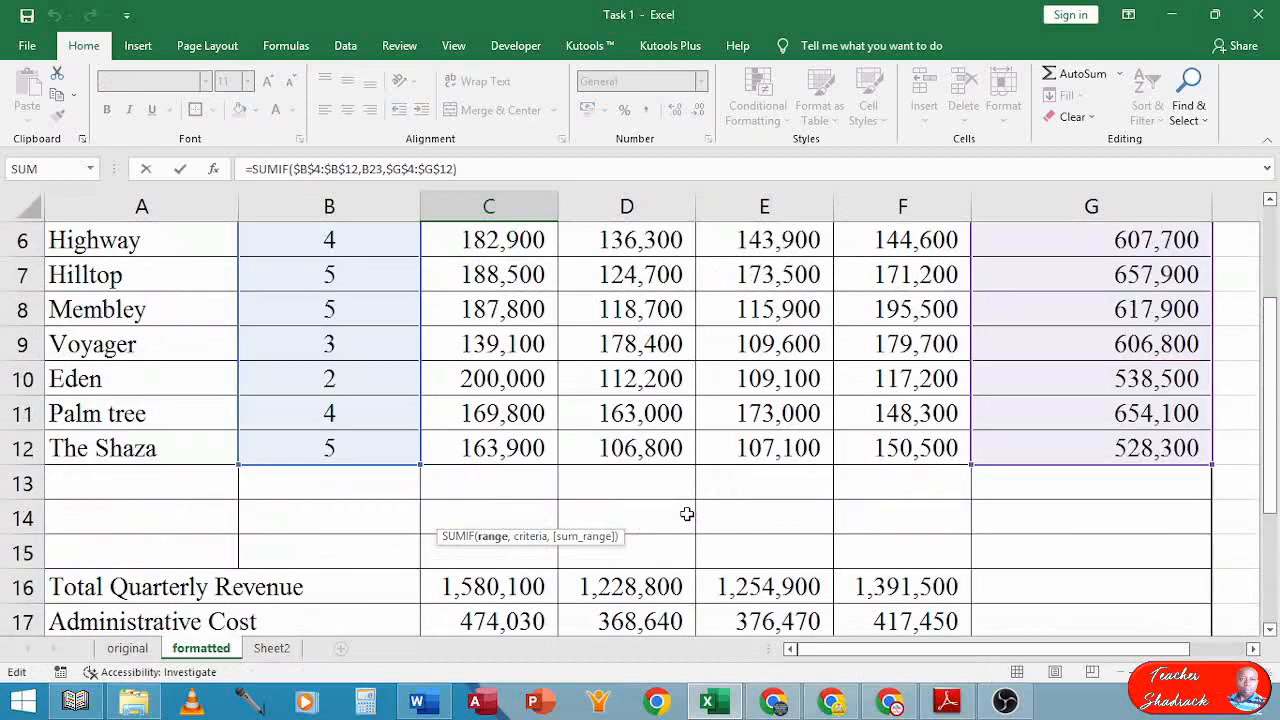
{"action": "scroll", "coordinate": [689, 517], "scroll_direction": "down", "scroll_amount": 1}
{"action": "scroll", "coordinate": [687, 514], "scroll_direction": "down", "scroll_amount": 1}
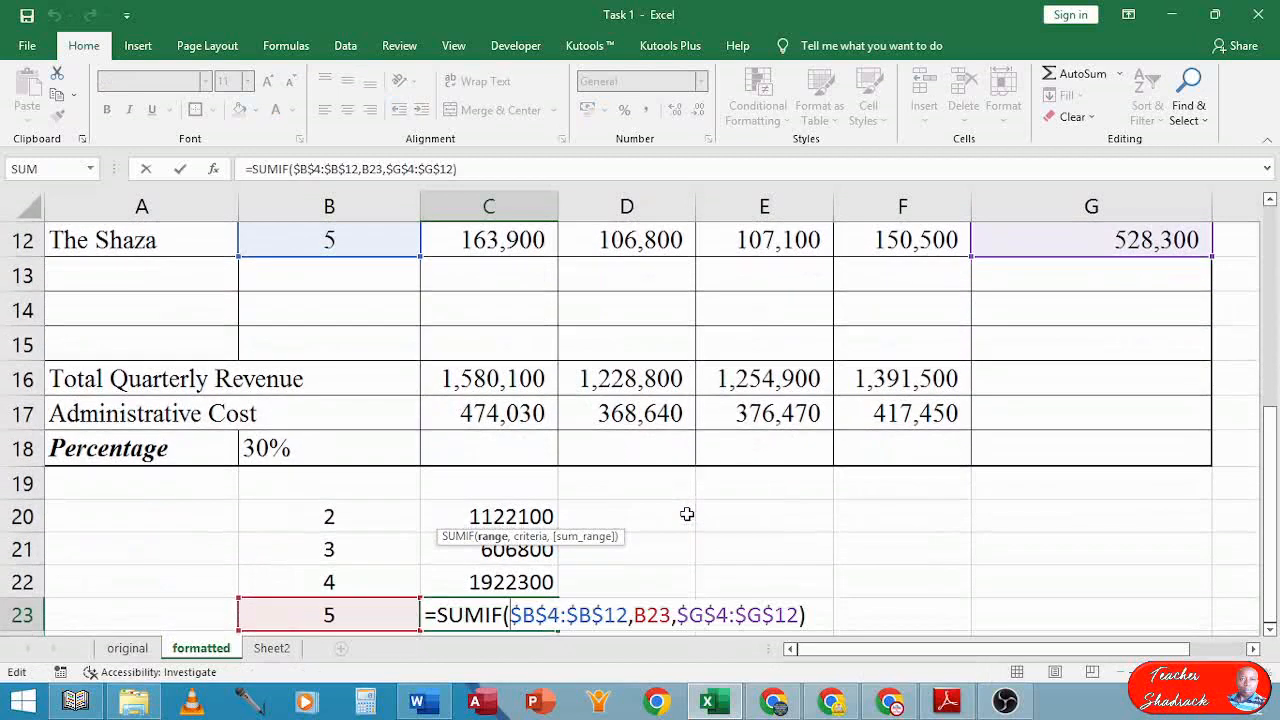
{"action": "scroll", "coordinate": [687, 514], "scroll_direction": "up", "scroll_amount": 1}
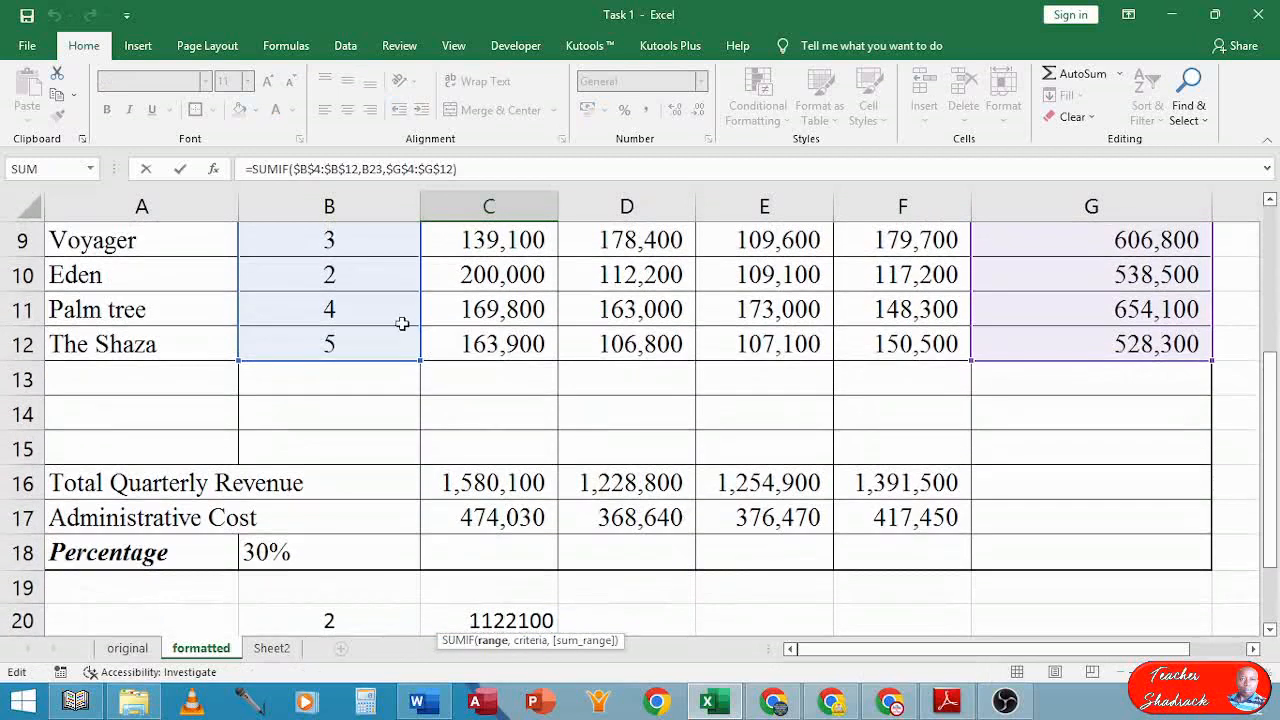
{"action": "scroll", "coordinate": [590, 465], "scroll_direction": "down", "scroll_amount": 2}
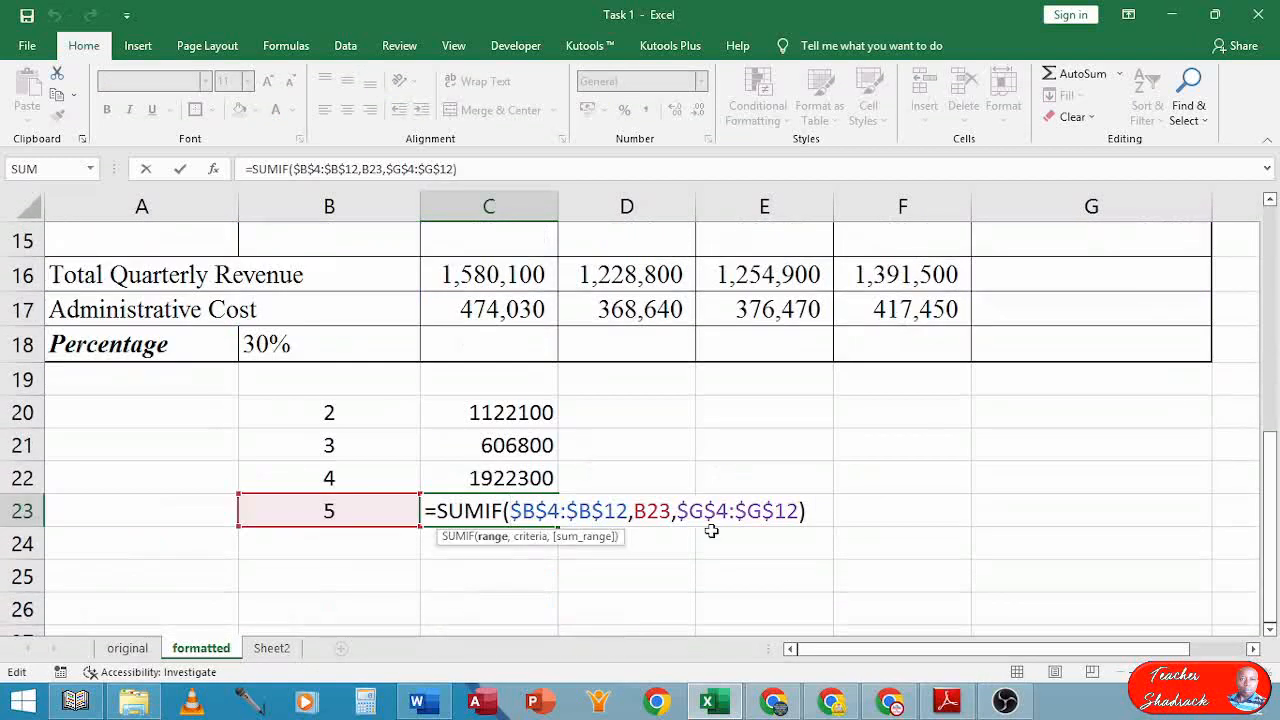
{"action": "scroll", "coordinate": [843, 500], "scroll_direction": "up", "scroll_amount": 1}
{"action": "scroll", "coordinate": [843, 500], "scroll_direction": "up", "scroll_amount": 4}
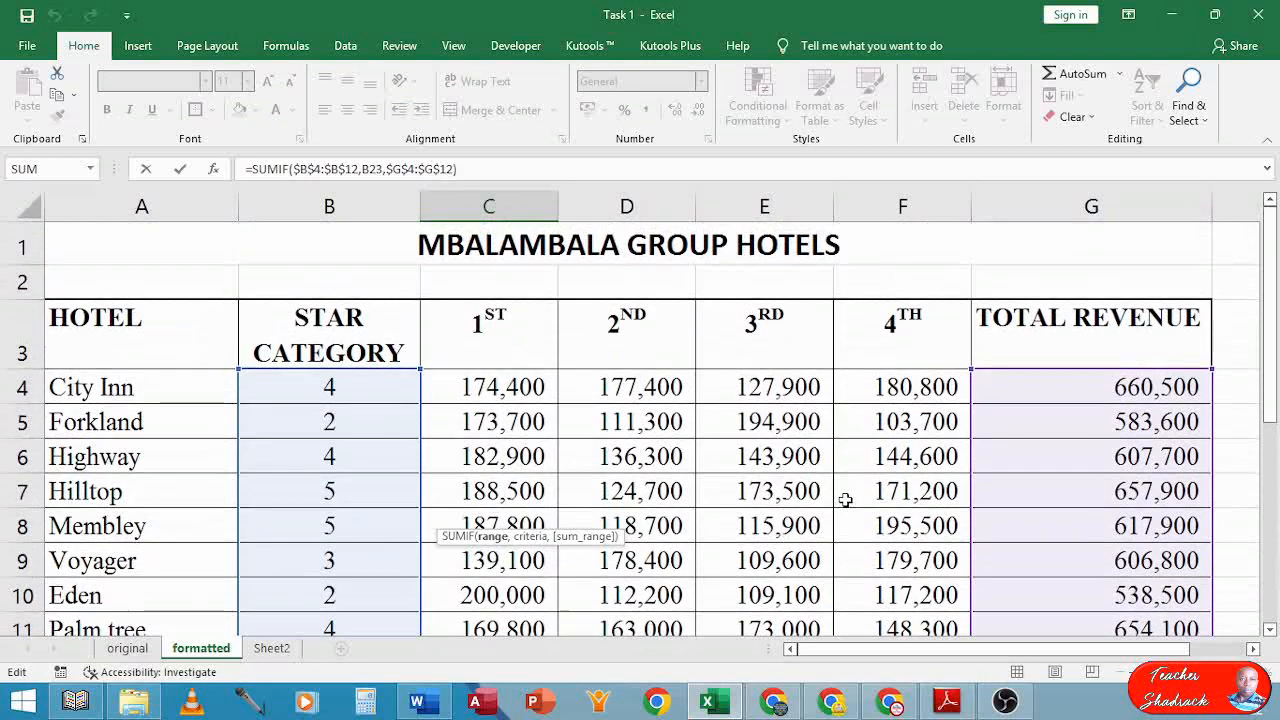
{"action": "scroll", "coordinate": [951, 371], "scroll_direction": "down", "scroll_amount": 1}
{"action": "scroll", "coordinate": [853, 467], "scroll_direction": "down", "scroll_amount": 3}
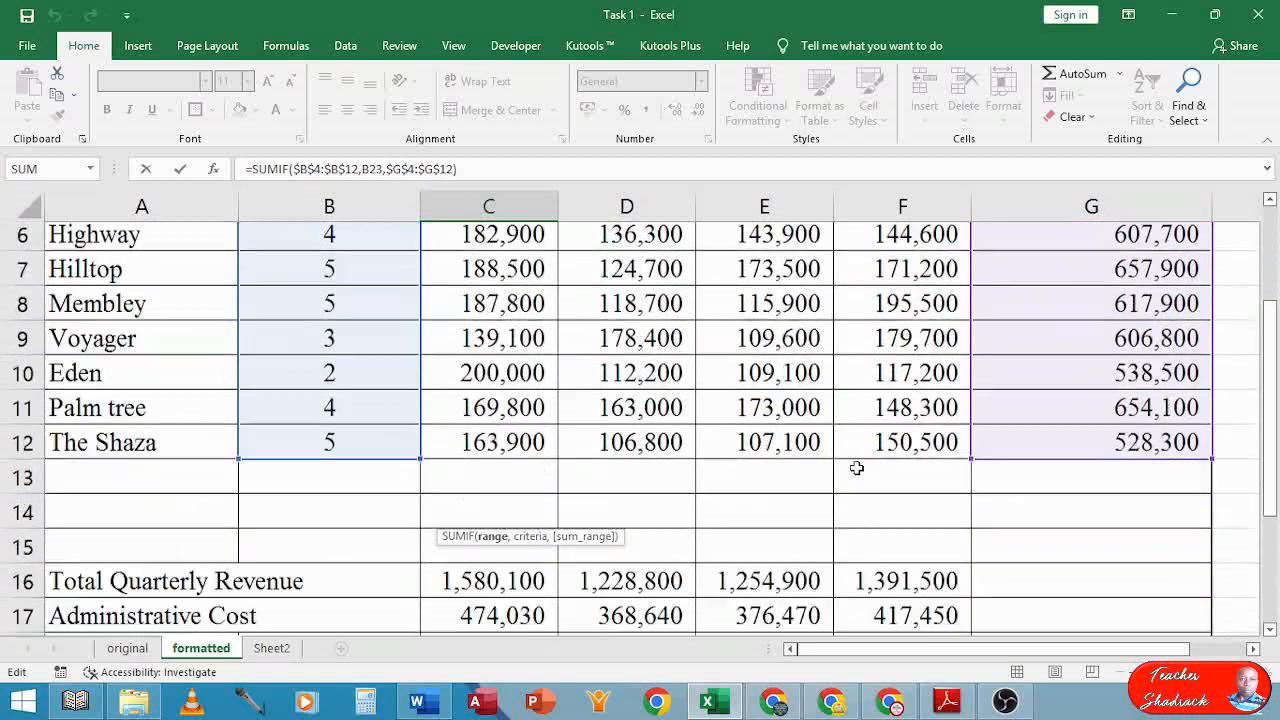
{"action": "scroll", "coordinate": [853, 467], "scroll_direction": "down", "scroll_amount": 1}
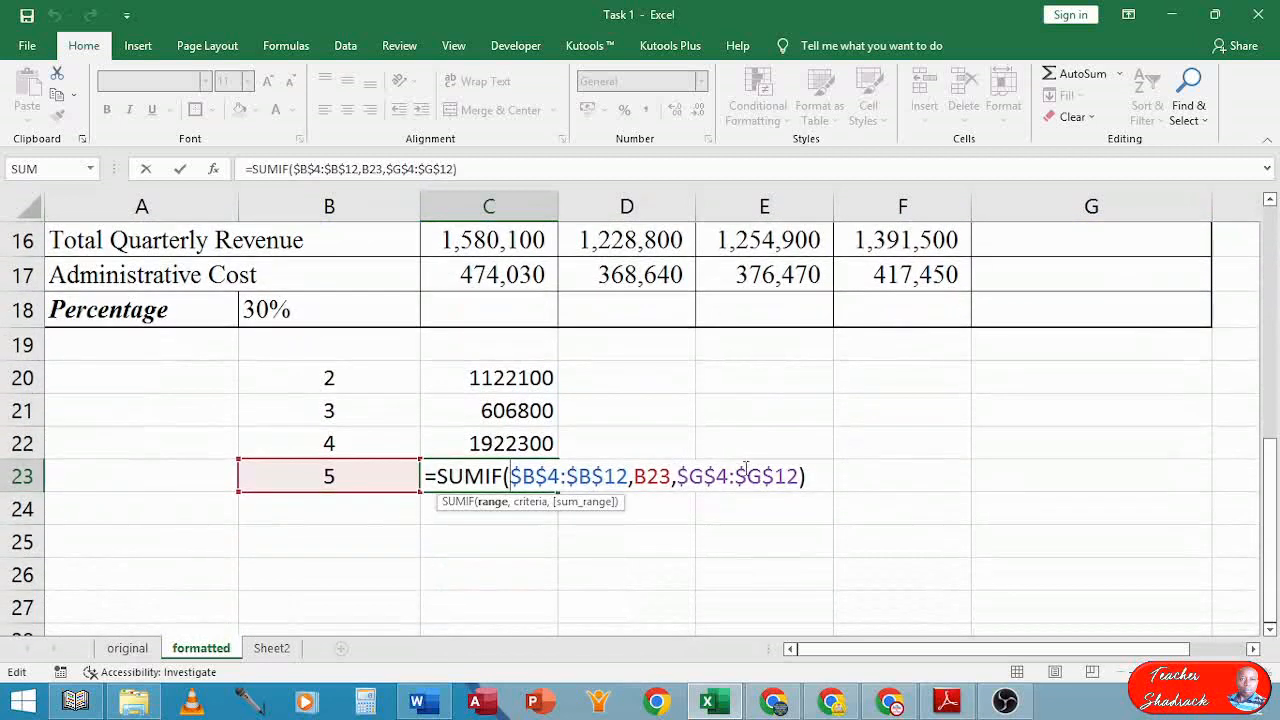
{"action": "key", "text": "Return"}
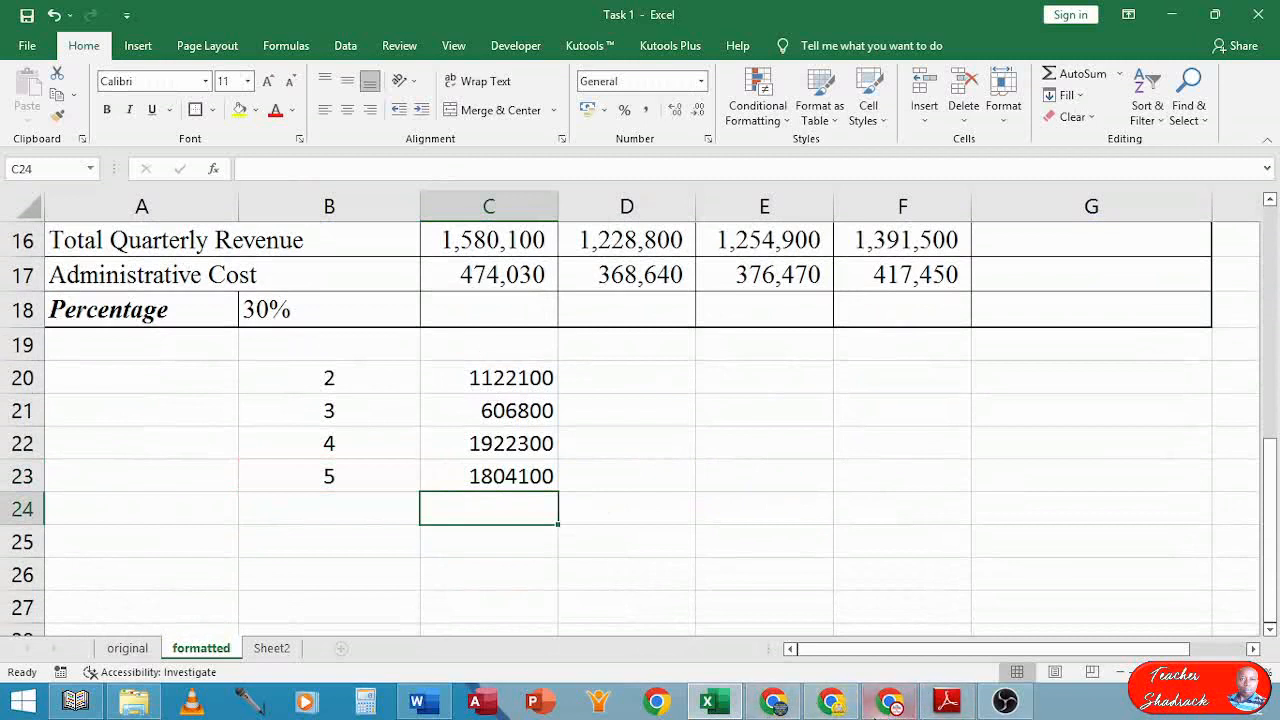
Bring up the exam PDF in Adobe Reader at task (g)(iv) on sorting revenues descending
{"action": "left_click", "coordinate": [945, 708]}
{"action": "scroll", "coordinate": [685, 357], "scroll_direction": "down", "scroll_amount": 1}
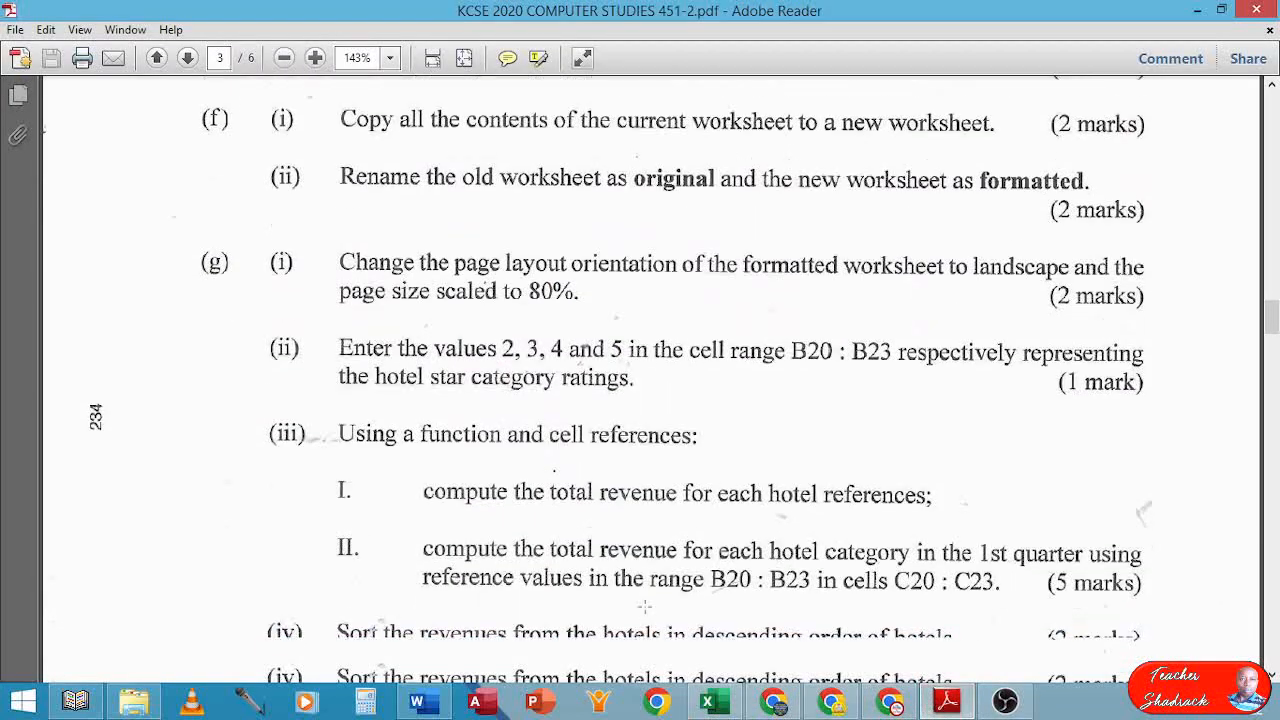
{"action": "scroll", "coordinate": [516, 567], "scroll_direction": "down", "scroll_amount": 1}
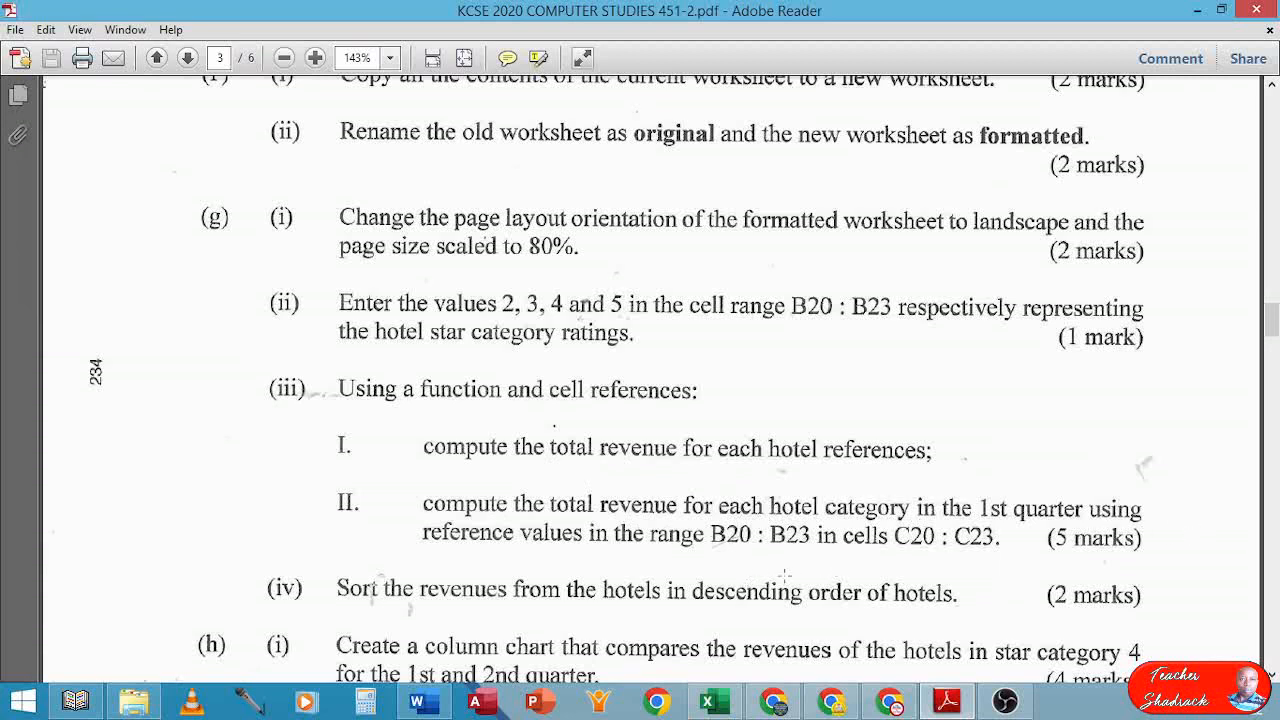
Switch from the Adobe Reader exam paper back to the Excel Task 1 workbook
{"action": "mouse_move", "coordinate": [955, 710]}
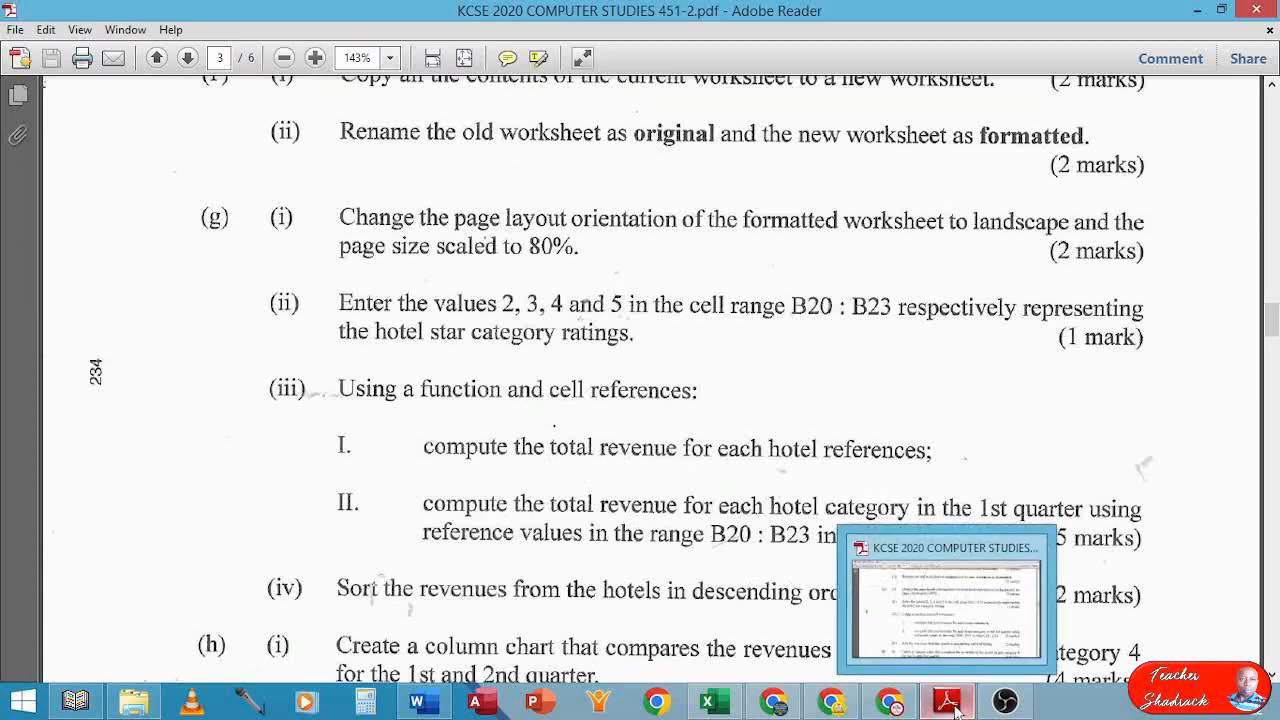
{"action": "left_click", "coordinate": [712, 702]}
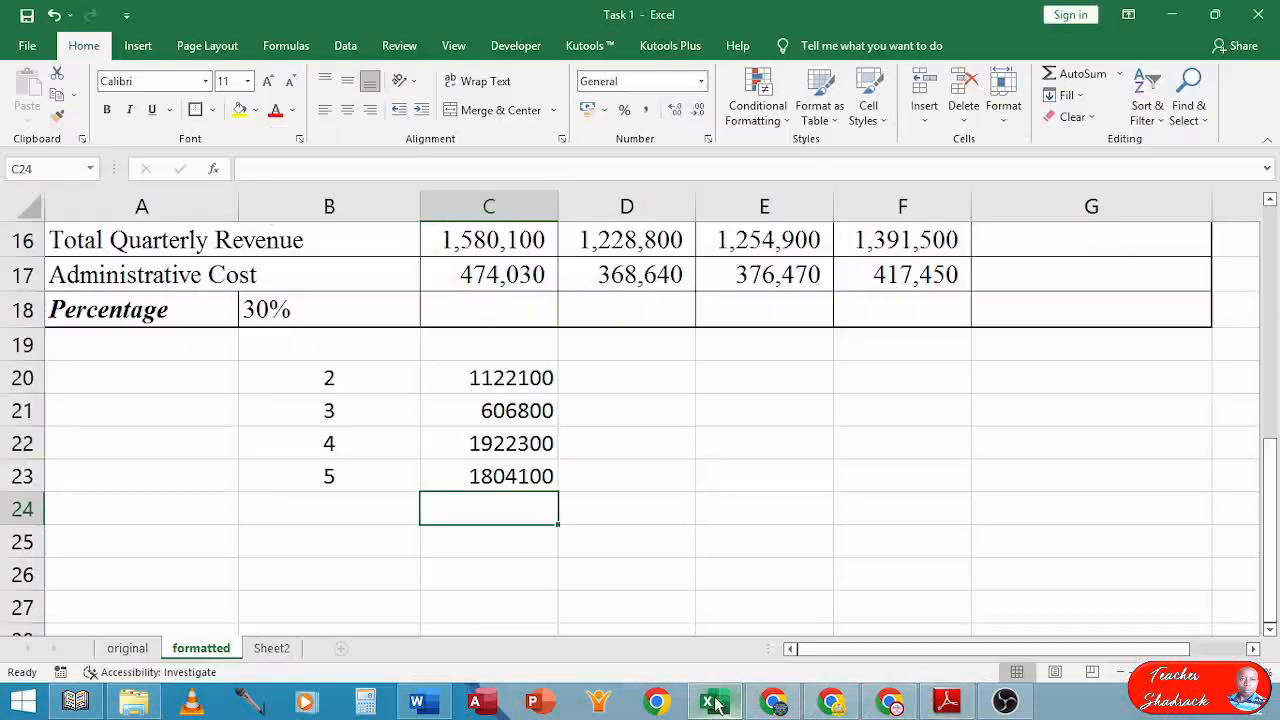
Enter the heading 'Total Revenue' in C19, correcting the typo
{"action": "scroll", "coordinate": [600, 560], "scroll_direction": "up", "scroll_amount": 2}
{"action": "scroll", "coordinate": [560, 560], "scroll_direction": "down", "scroll_amount": 1}
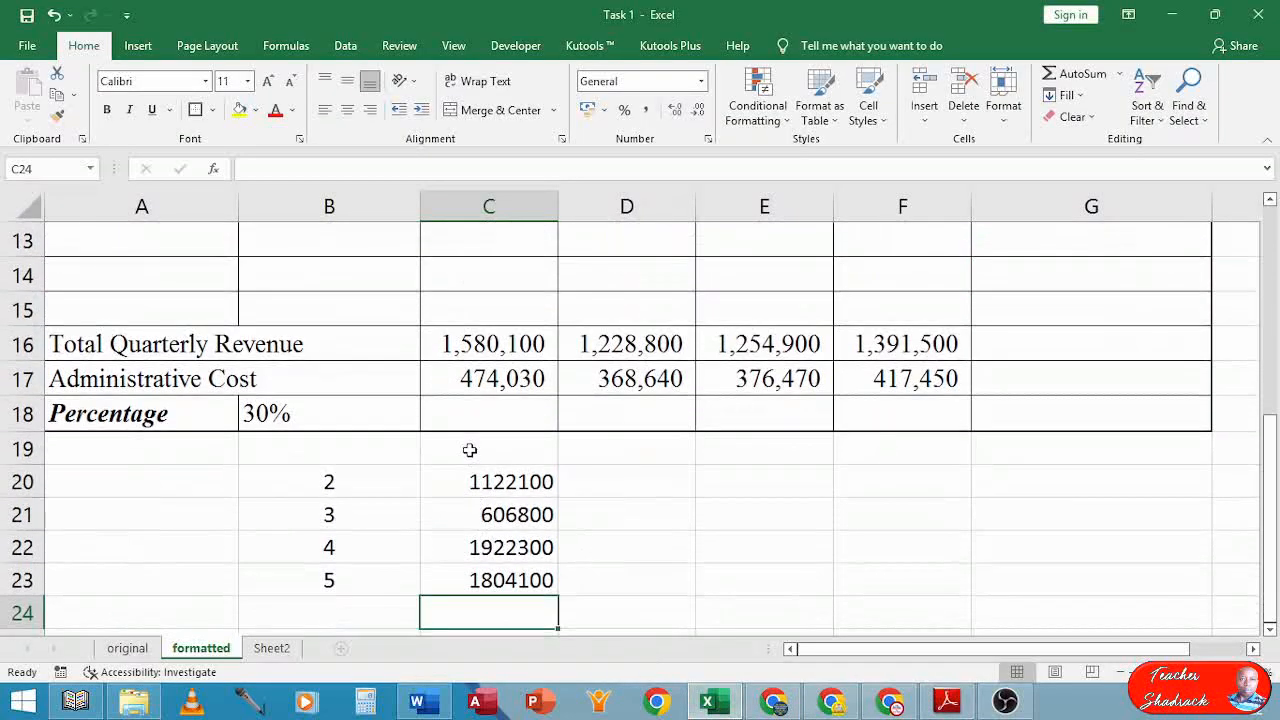
{"action": "left_click", "coordinate": [470, 449]}
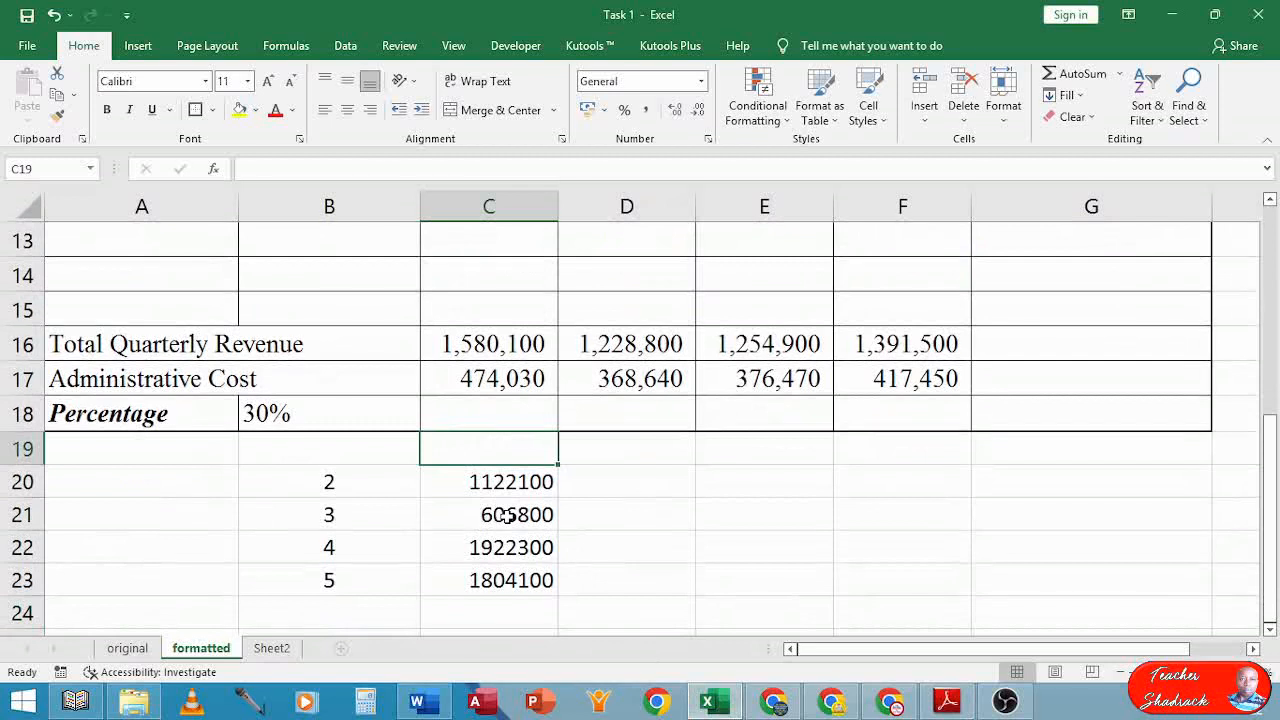
{"action": "type", "text": "Tota"}
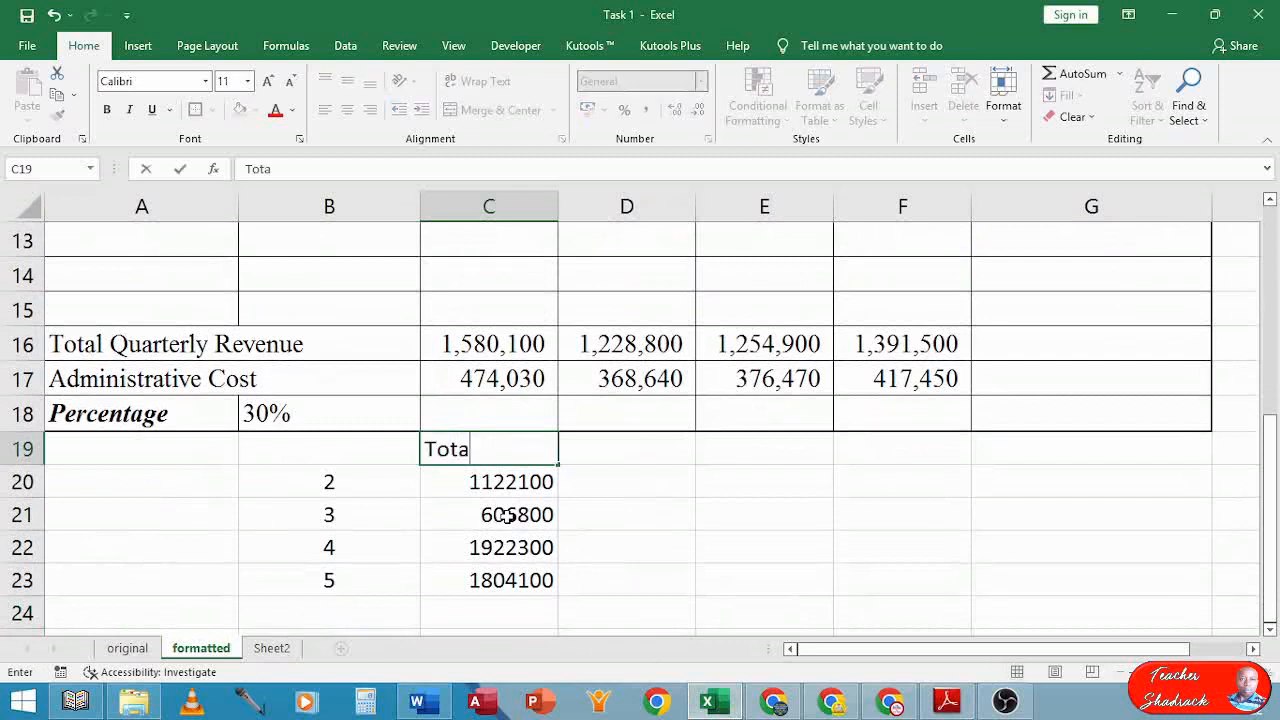
{"action": "type", "text": "l Revenue"}
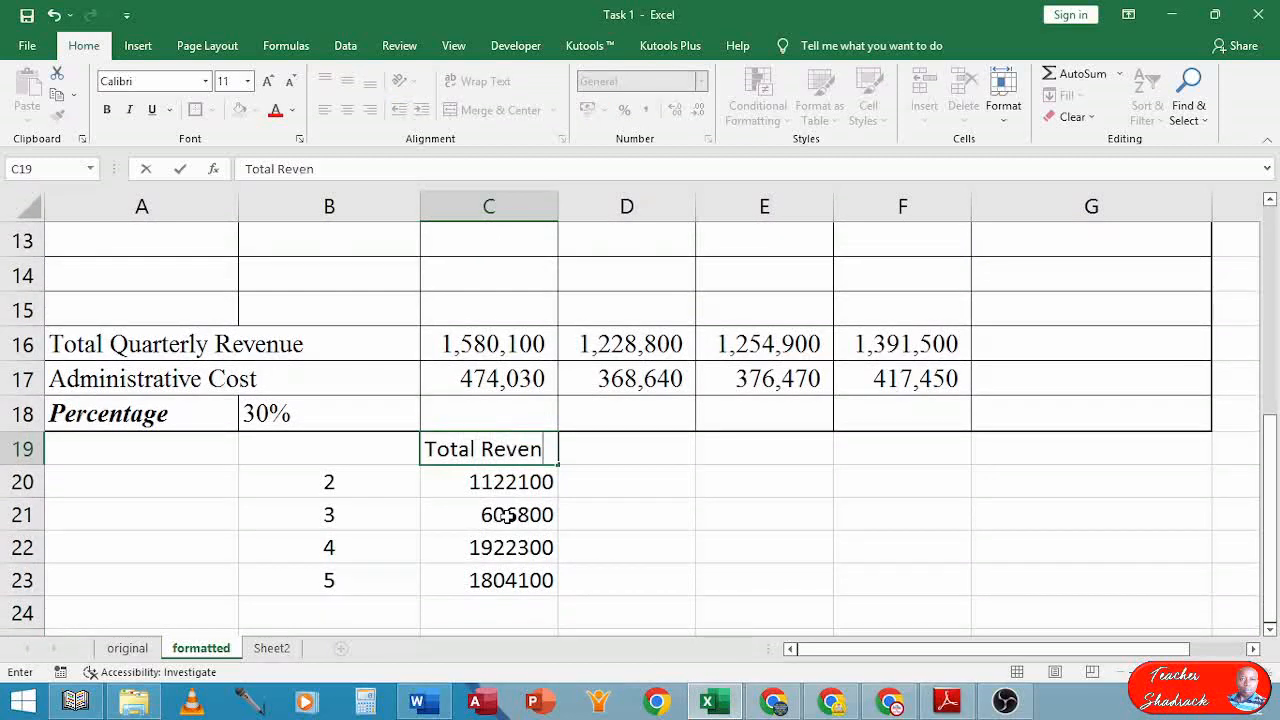
{"action": "key", "text": "ctrl+Return"}
Enter the heading '1st Quarter' in D19 and start a SUMIF formula in D20
{"action": "key", "text": "Down"}
{"action": "key", "text": "Right"}
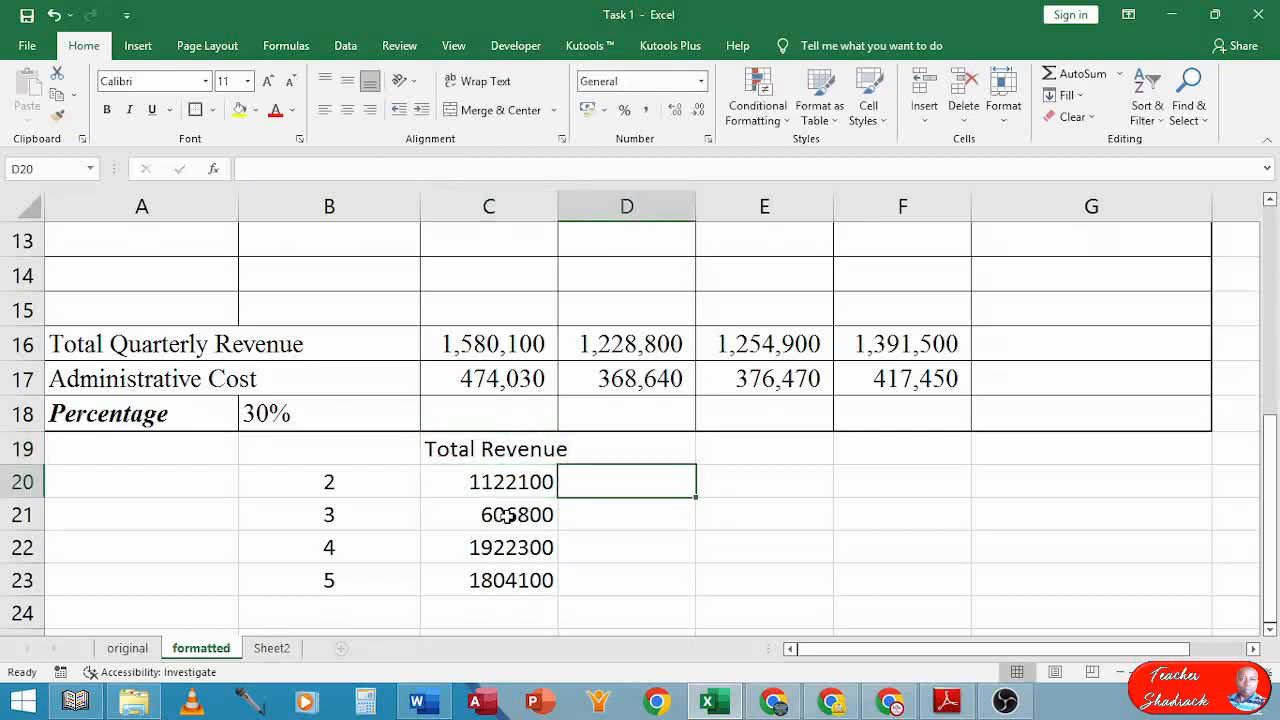
{"action": "key", "text": "Up"}
{"action": "type", "text": "1"}
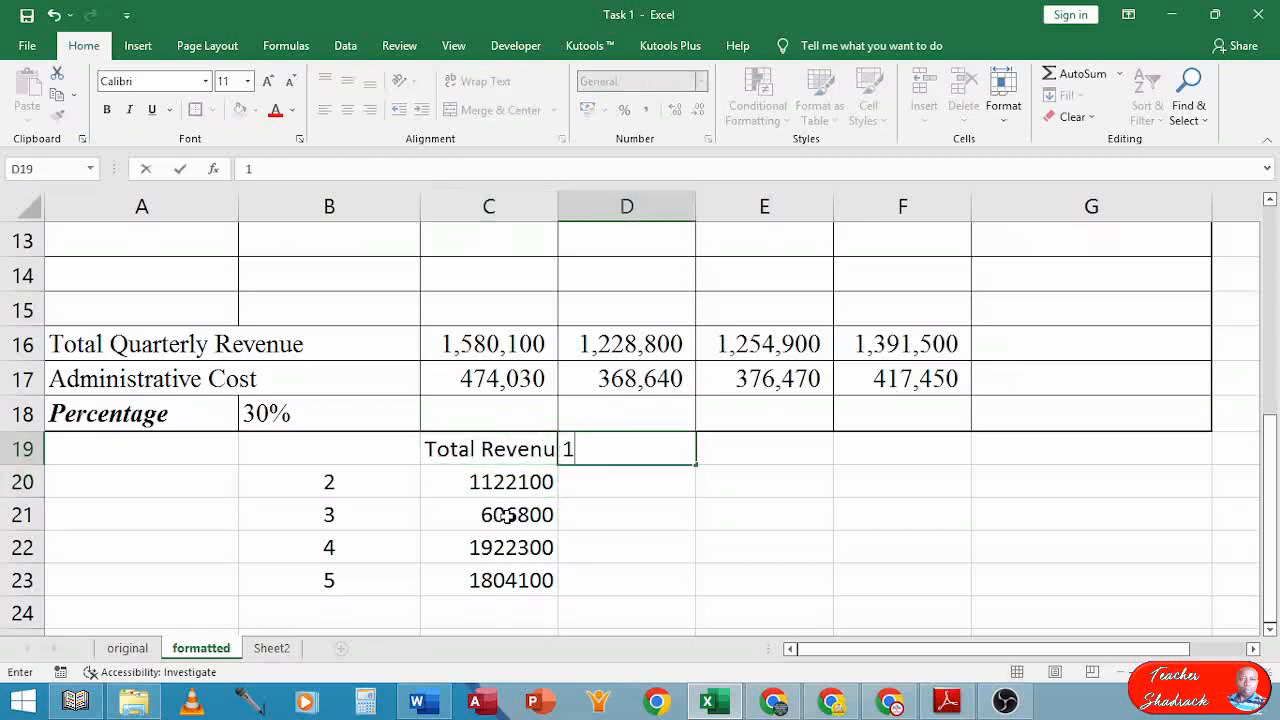
{"action": "type", "text": "st Quarter"}
{"action": "key", "text": "Return"}
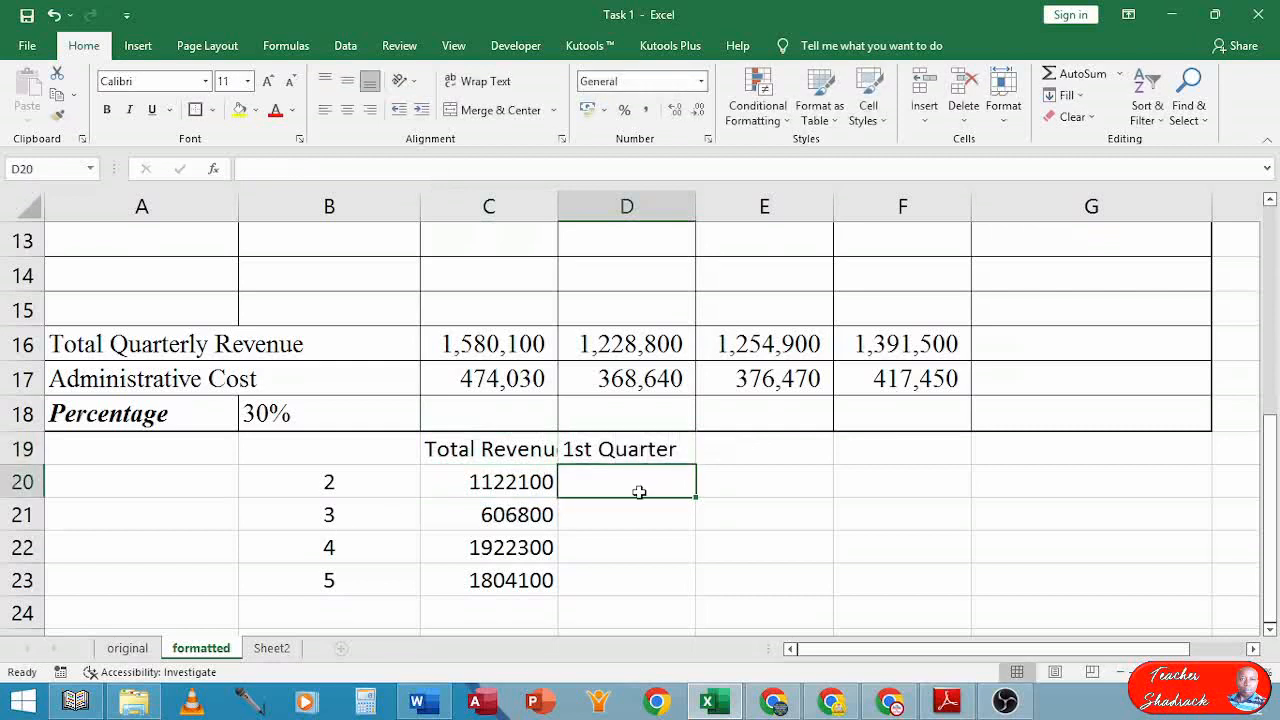
{"action": "type", "text": "="}
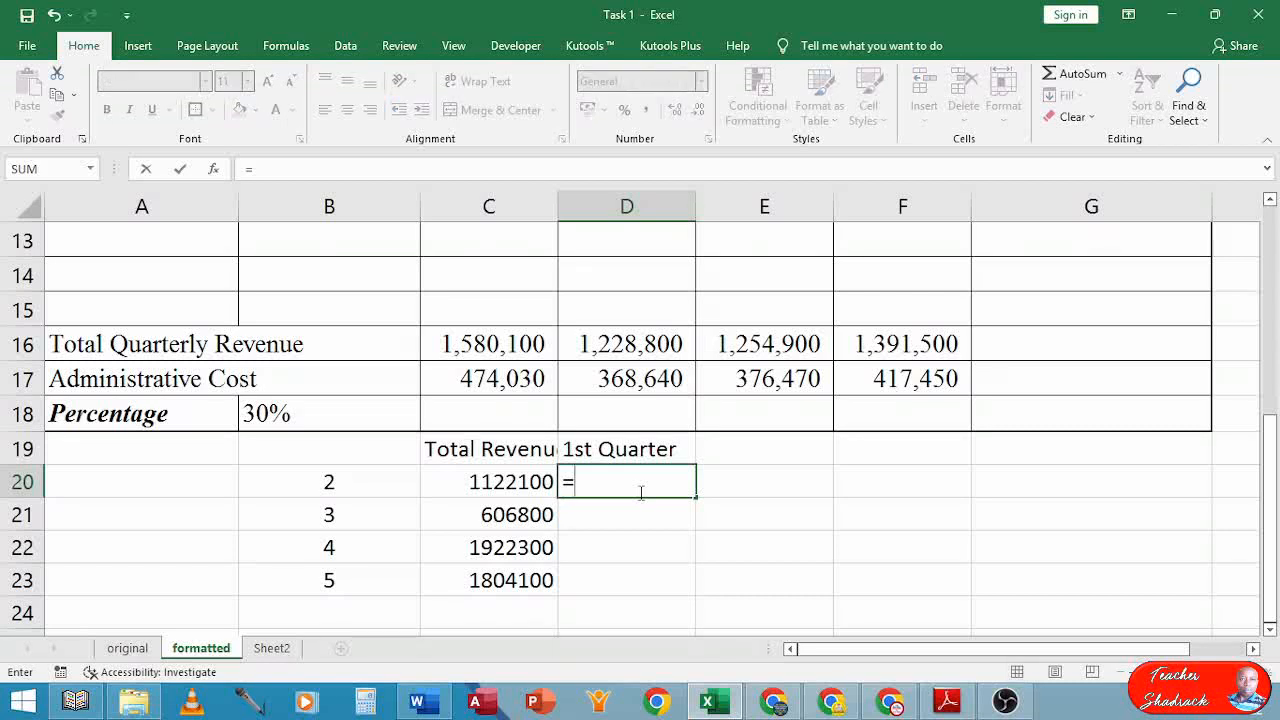
{"action": "type", "text": "sumif"}
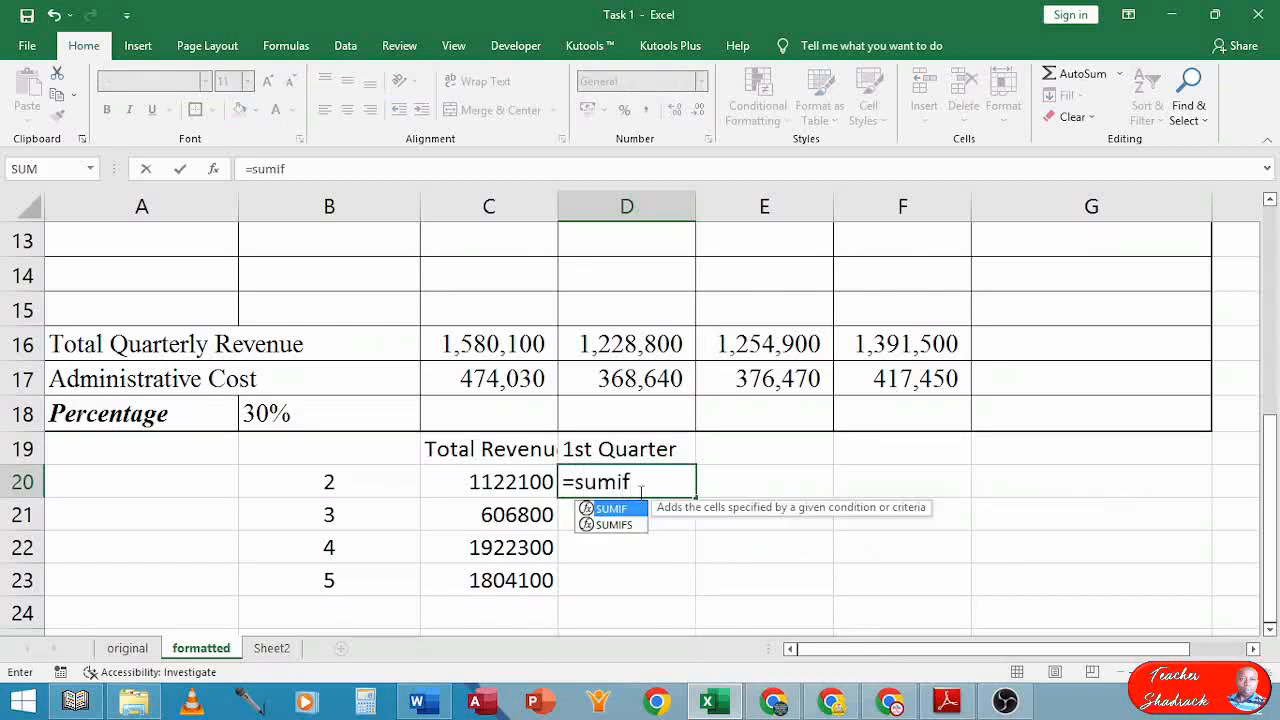
{"action": "type", "text": "("}
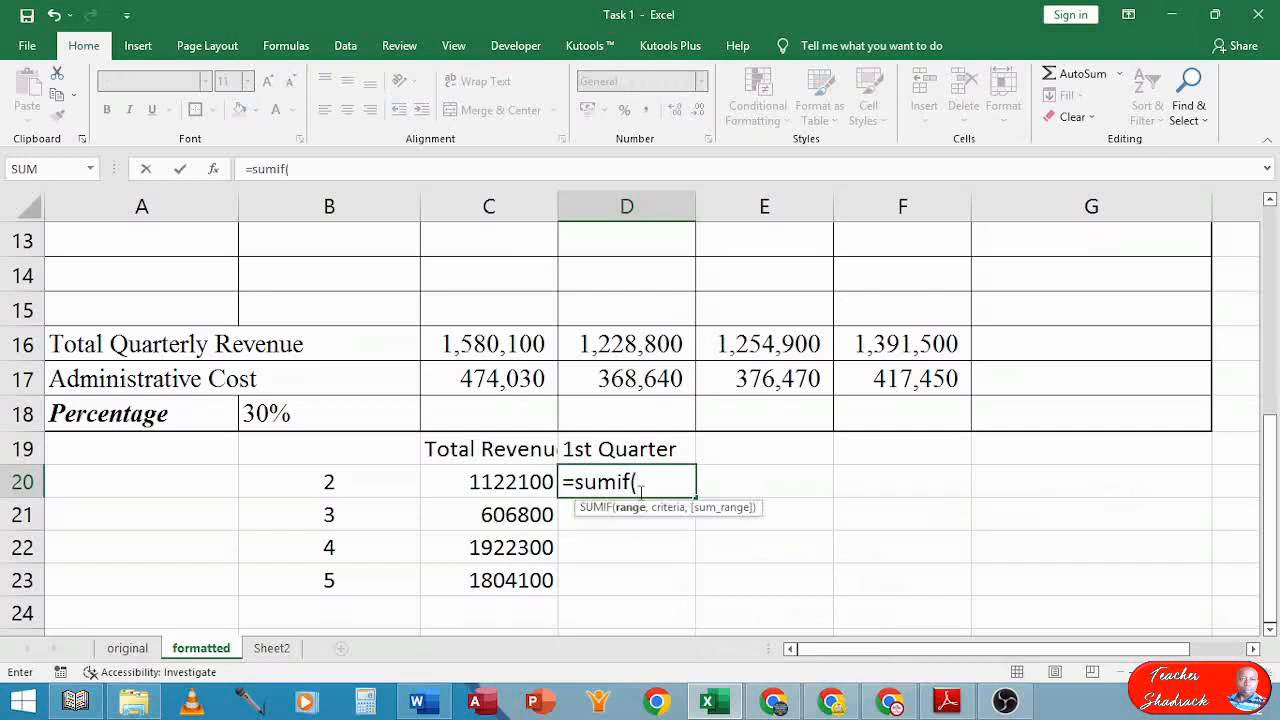
Give D20's SUMIF the range B4:B12 and criterion B20
{"action": "scroll", "coordinate": [606, 571], "scroll_direction": "up", "scroll_amount": 4}
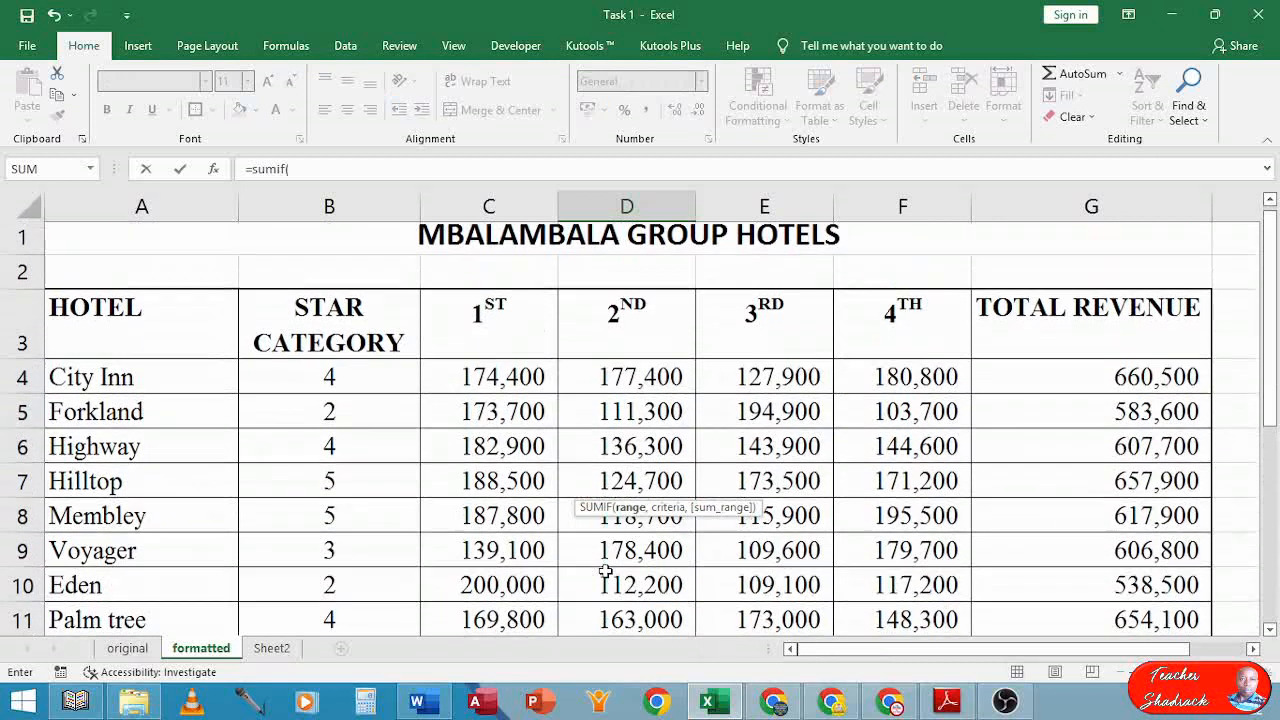
{"action": "scroll", "coordinate": [606, 571], "scroll_direction": "up", "scroll_amount": 1}
{"action": "left_click_drag", "start_coordinate": [329, 380], "coordinate": [337, 517]}
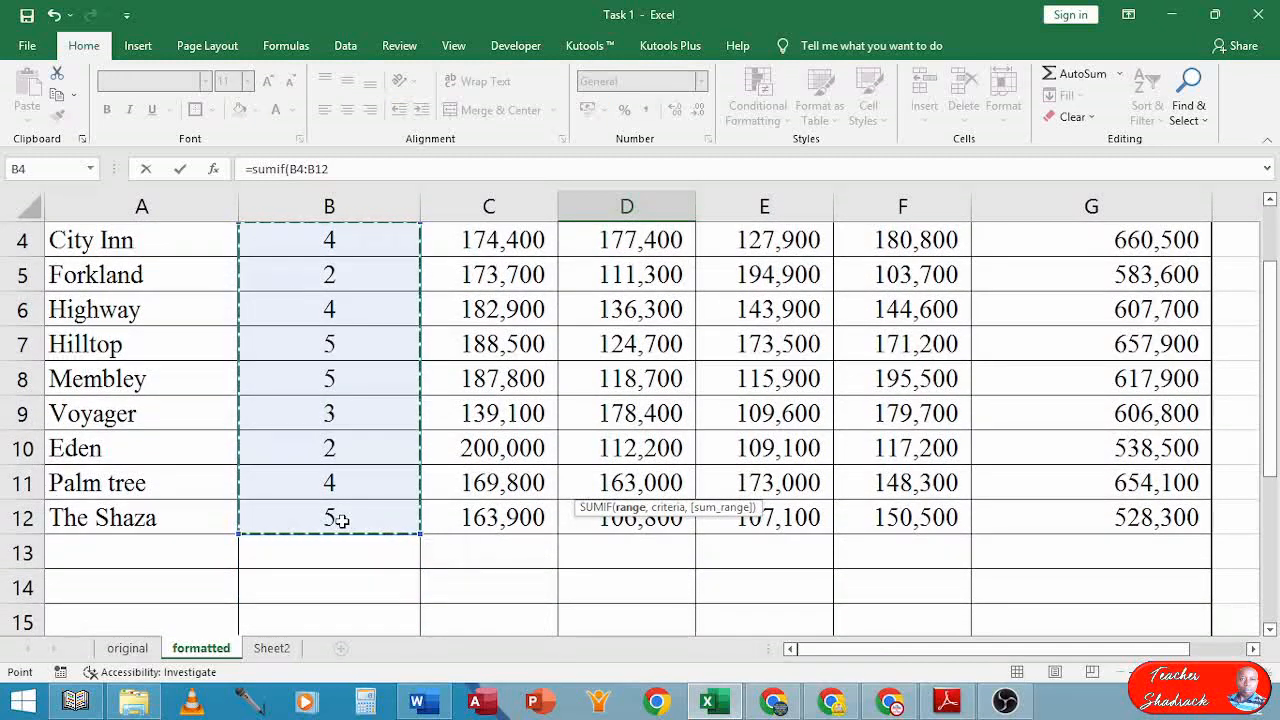
{"action": "scroll", "coordinate": [621, 596], "scroll_direction": "down", "scroll_amount": 2}
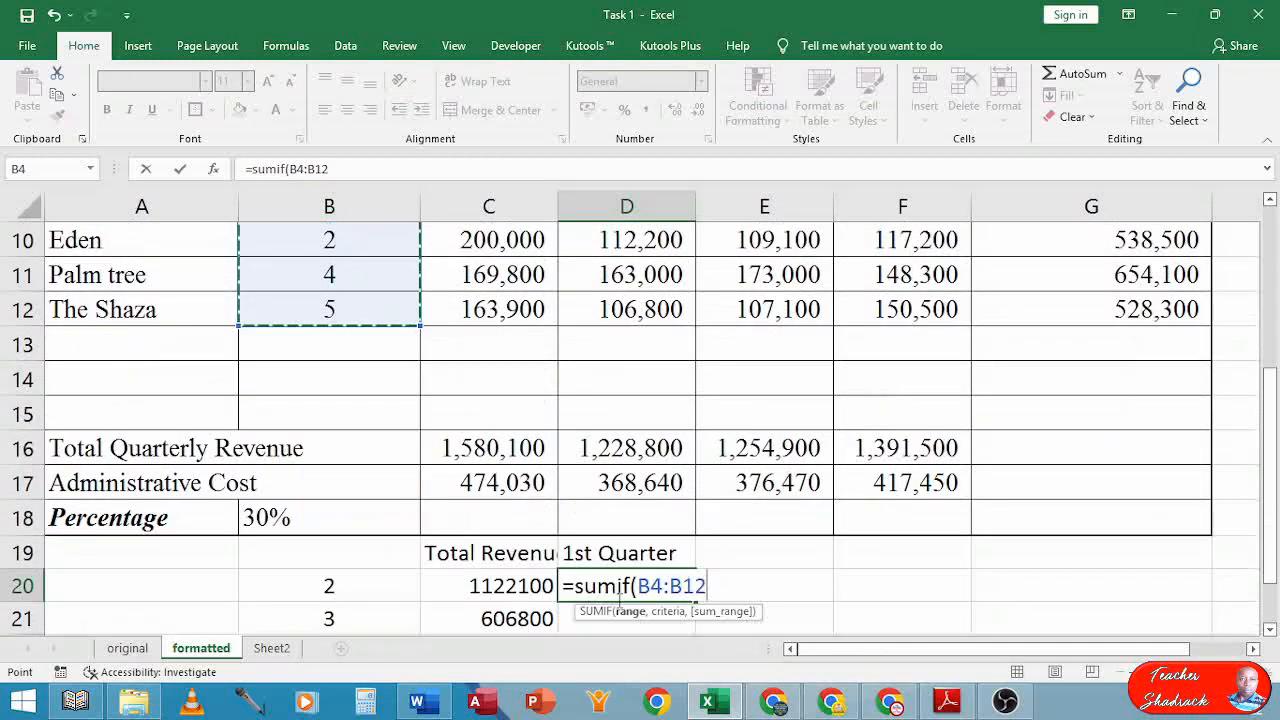
{"action": "type", "text": ","}
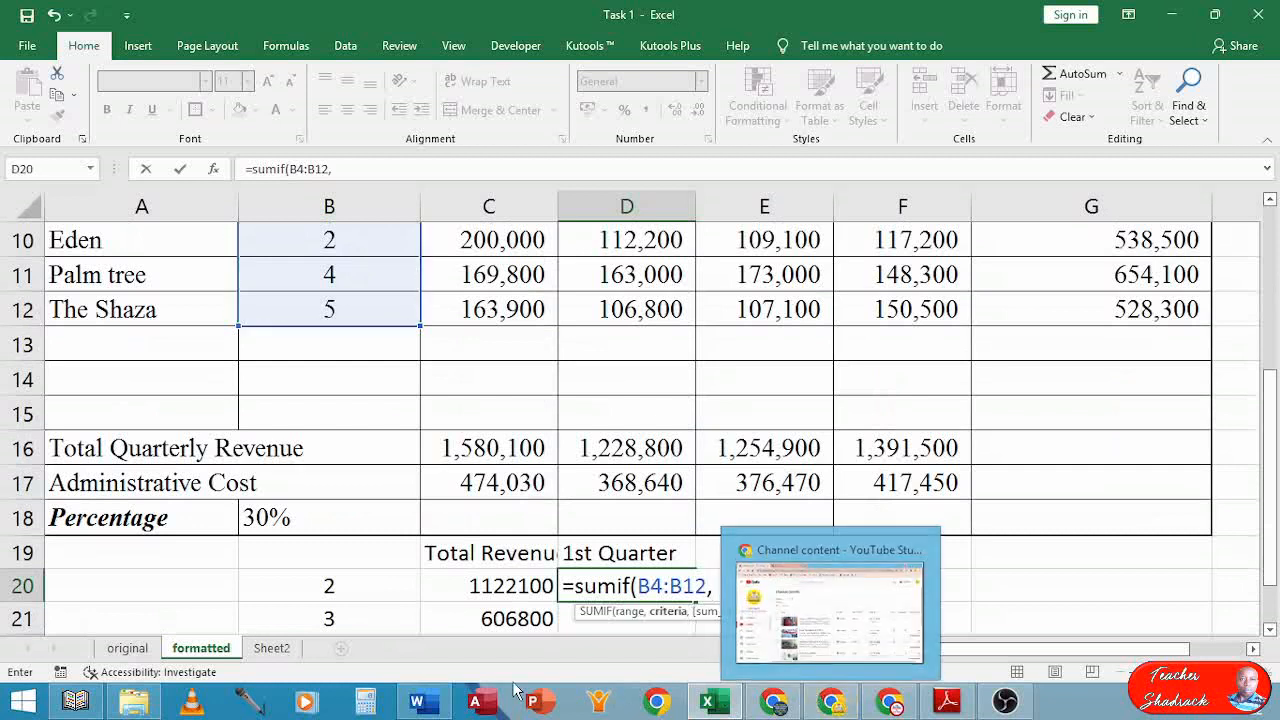
{"action": "left_click", "coordinate": [326, 586]}
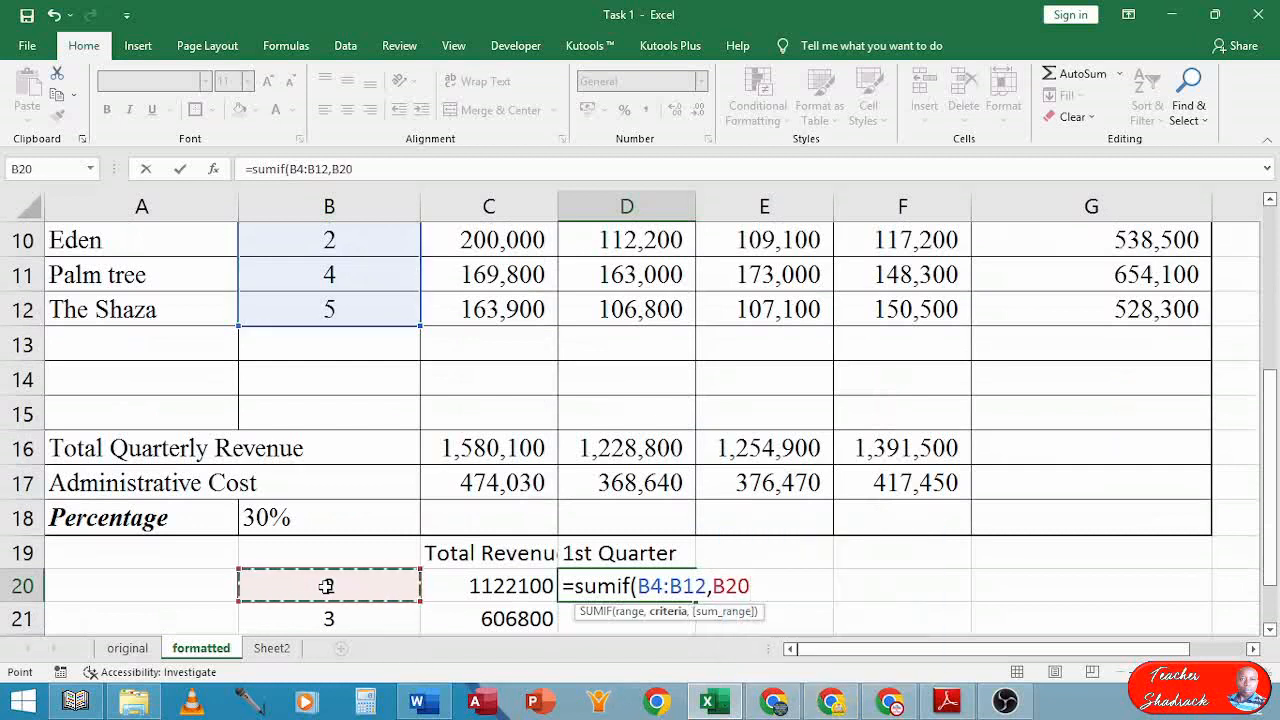
{"action": "type", "text": ","}
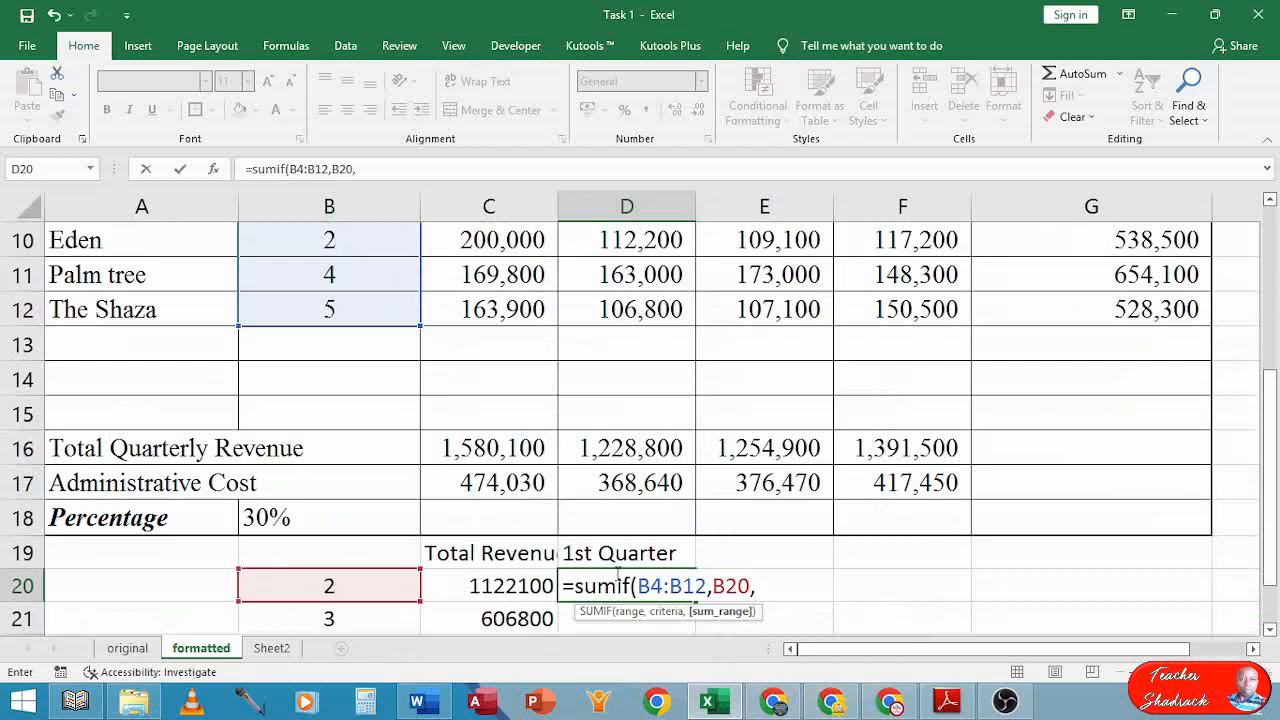
Finish the SUMIF with sum range C4:C12, giving 373700 in D20
{"action": "scroll", "coordinate": [617, 572], "scroll_direction": "up", "scroll_amount": 3}
{"action": "left_click", "coordinate": [483, 385]}
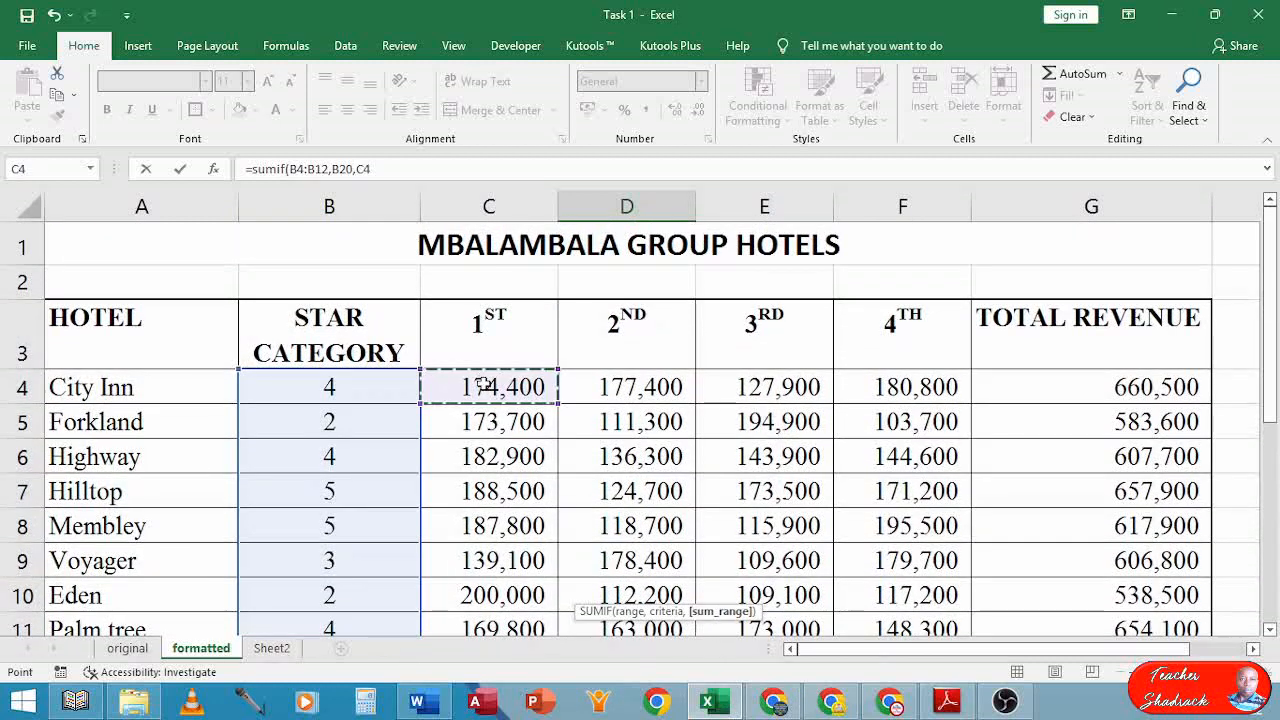
{"action": "left_click_drag", "start_coordinate": [483, 385], "coordinate": [495, 514]}
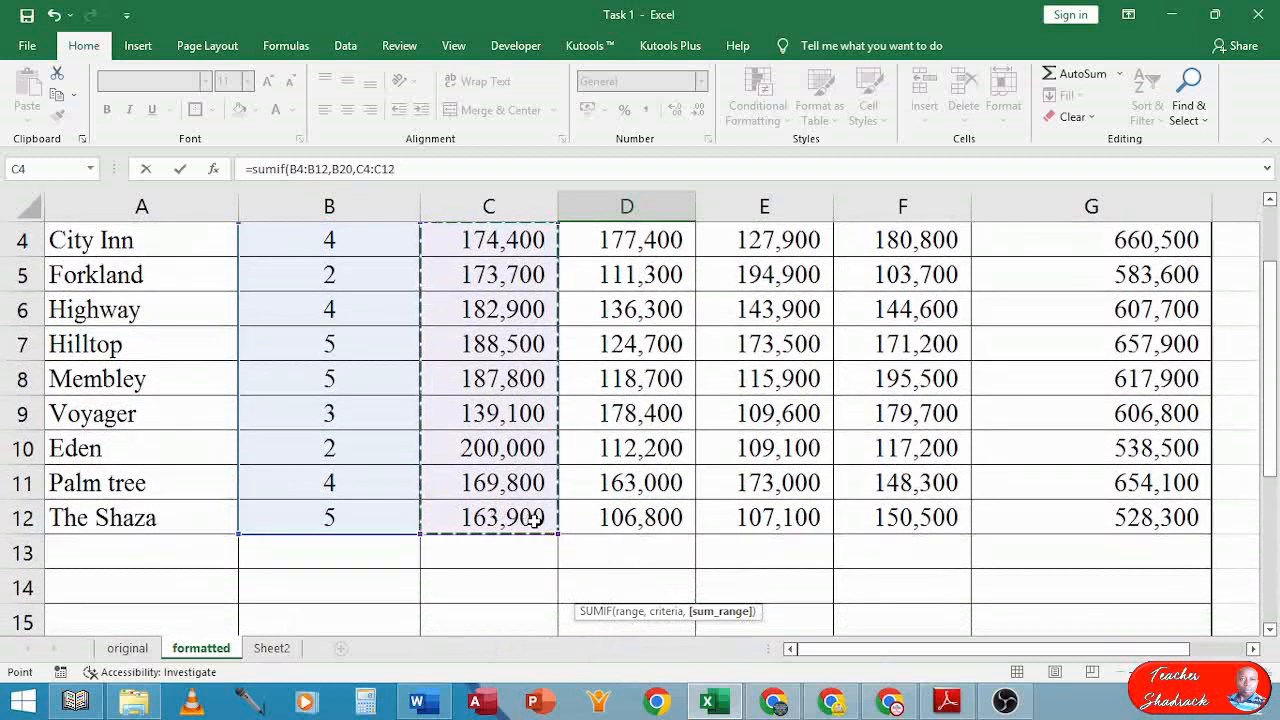
{"action": "key", "text": "Return"}
{"action": "left_click", "coordinate": [624, 588]}
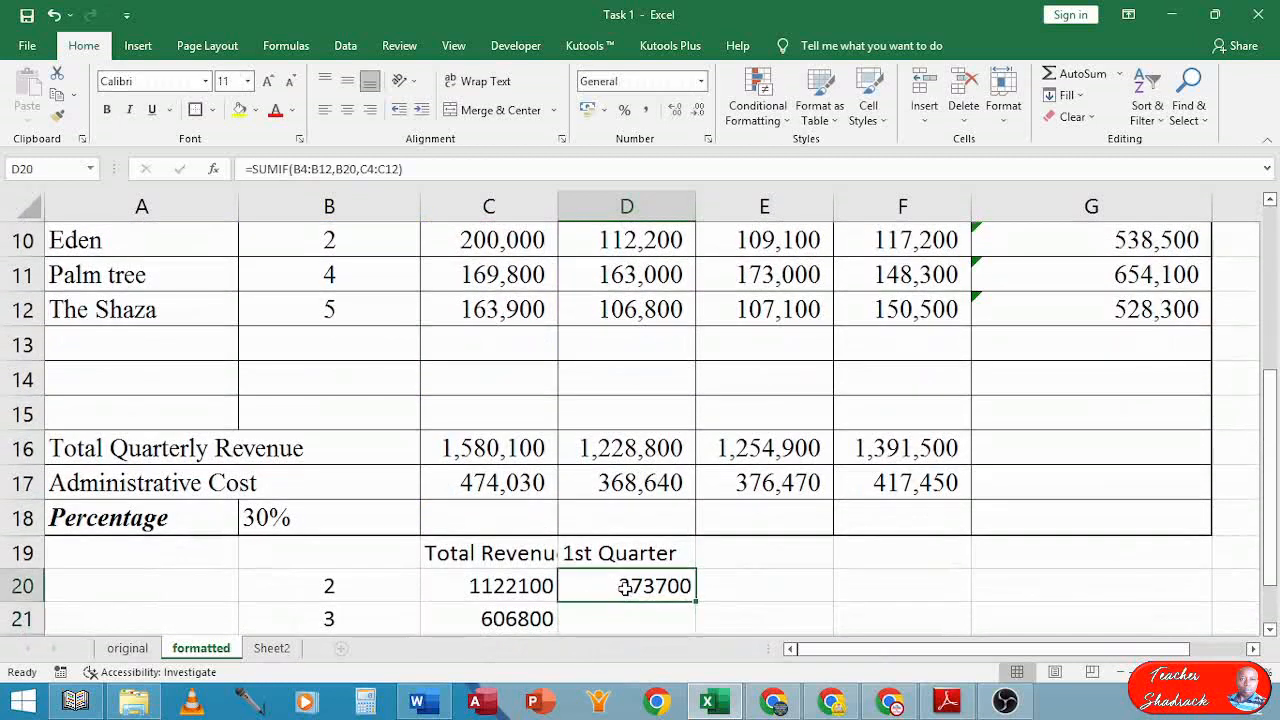
{"action": "scroll", "coordinate": [693, 624], "scroll_direction": "down", "scroll_amount": 1}
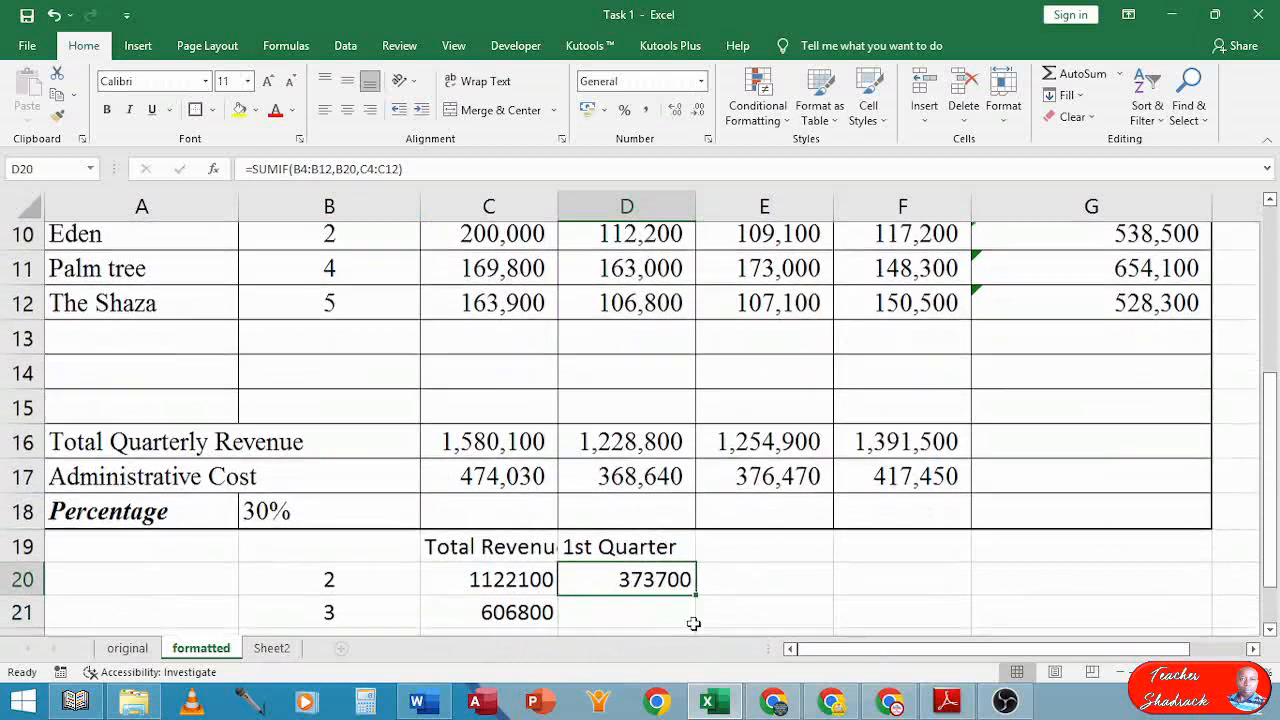
{"action": "scroll", "coordinate": [693, 624], "scroll_direction": "down", "scroll_amount": 2}
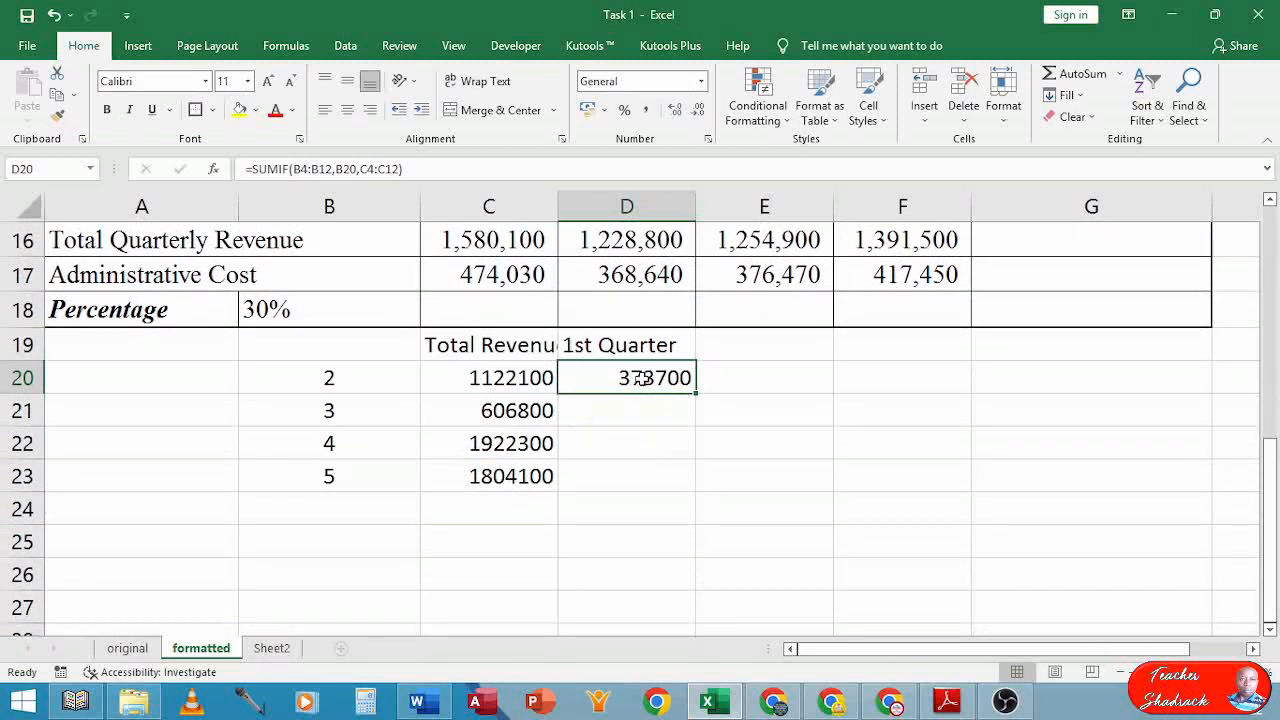
Make D20's SUMIF ranges absolute as $B$4:$B$12 and $C$4:$C$12
{"action": "double_click", "coordinate": [636, 376]}
{"action": "left_click", "coordinate": [661, 379]}
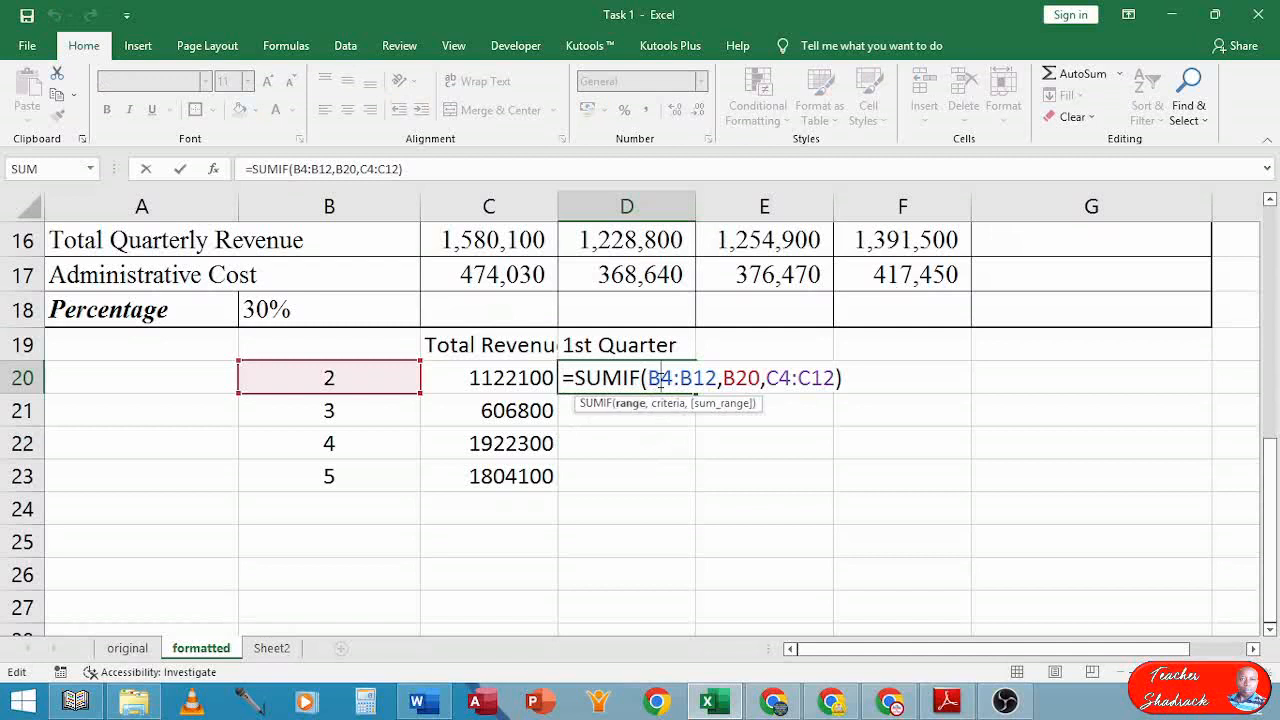
{"action": "key", "text": "F4"}
{"action": "left_click", "coordinate": [718, 379]}
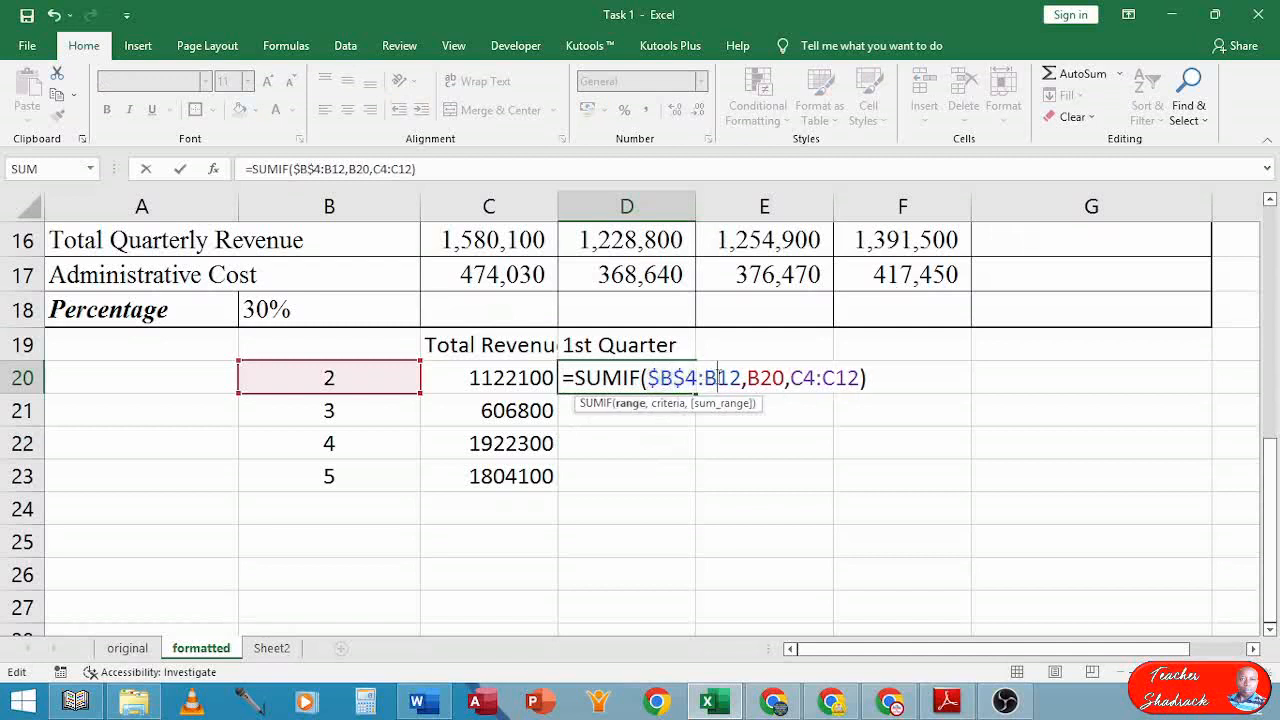
{"action": "key", "text": "F4"}
{"action": "left_click", "coordinate": [827, 378]}
{"action": "key", "text": "F4"}
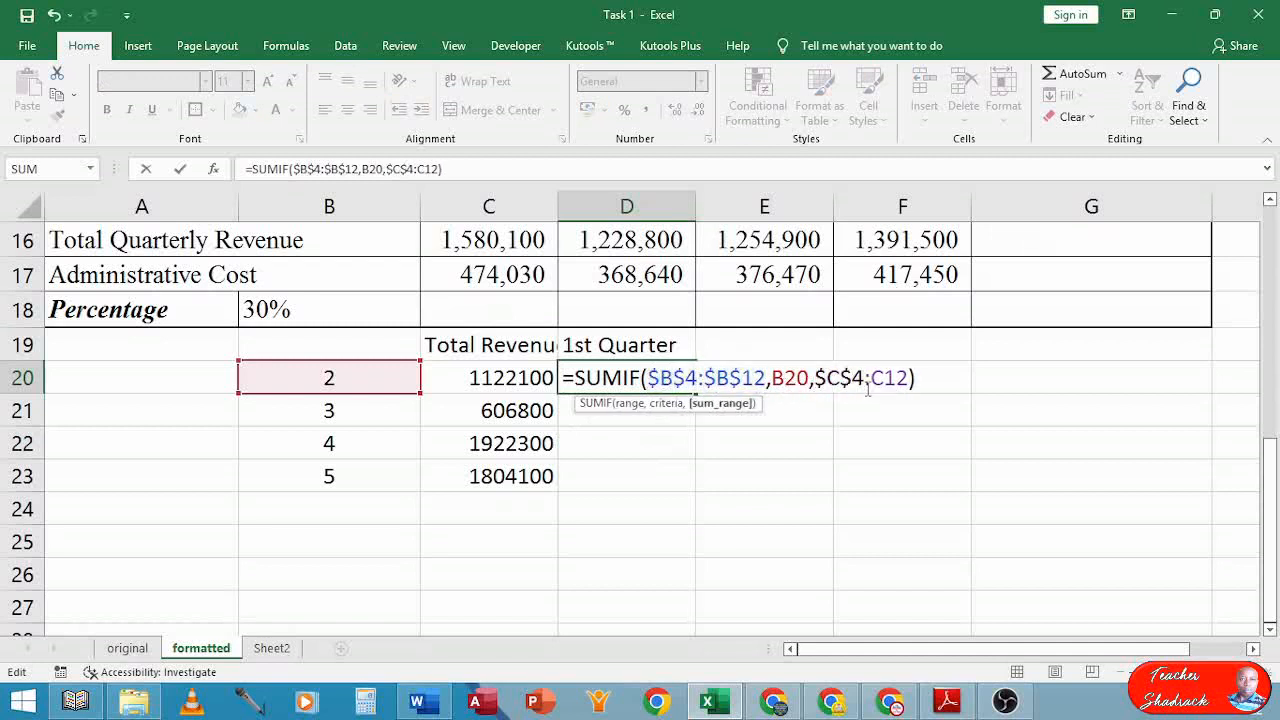
{"action": "left_click", "coordinate": [884, 379]}
{"action": "key", "text": "F4"}
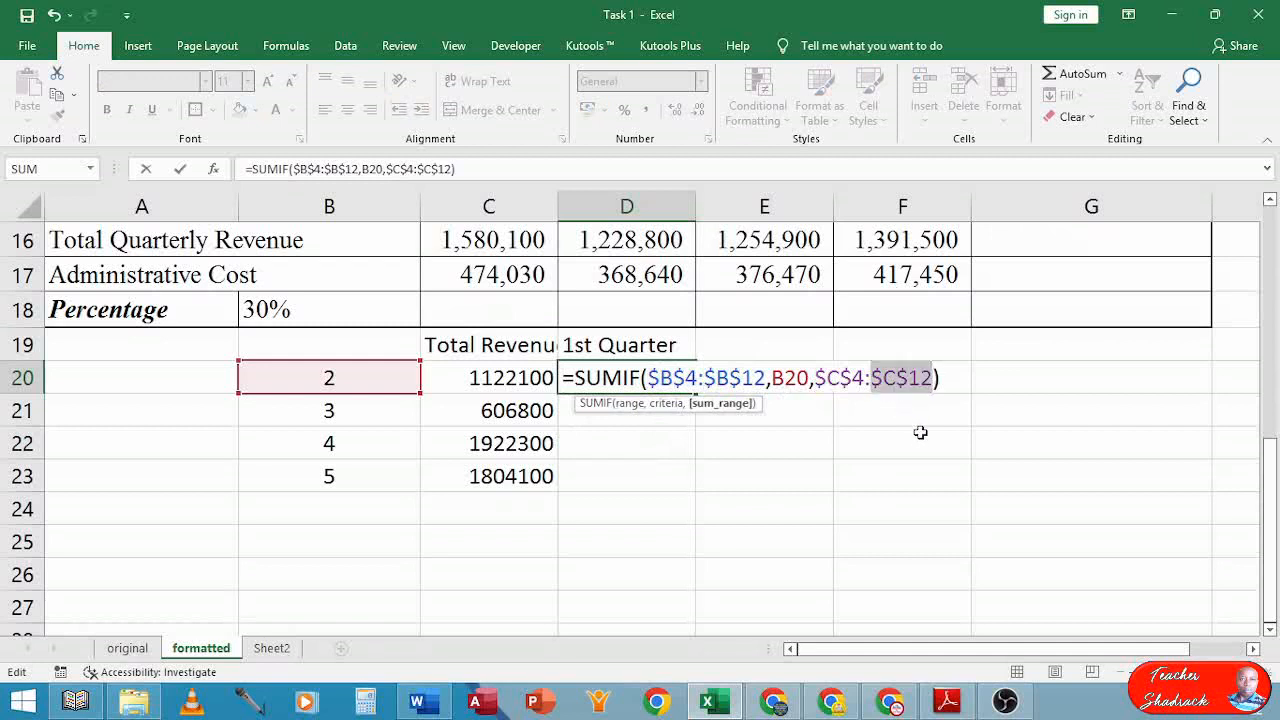
Fill D20's formula down to D23, giving 139100, 527100 and 540200
{"action": "key", "text": "Return"}
{"action": "left_click", "coordinate": [632, 379]}
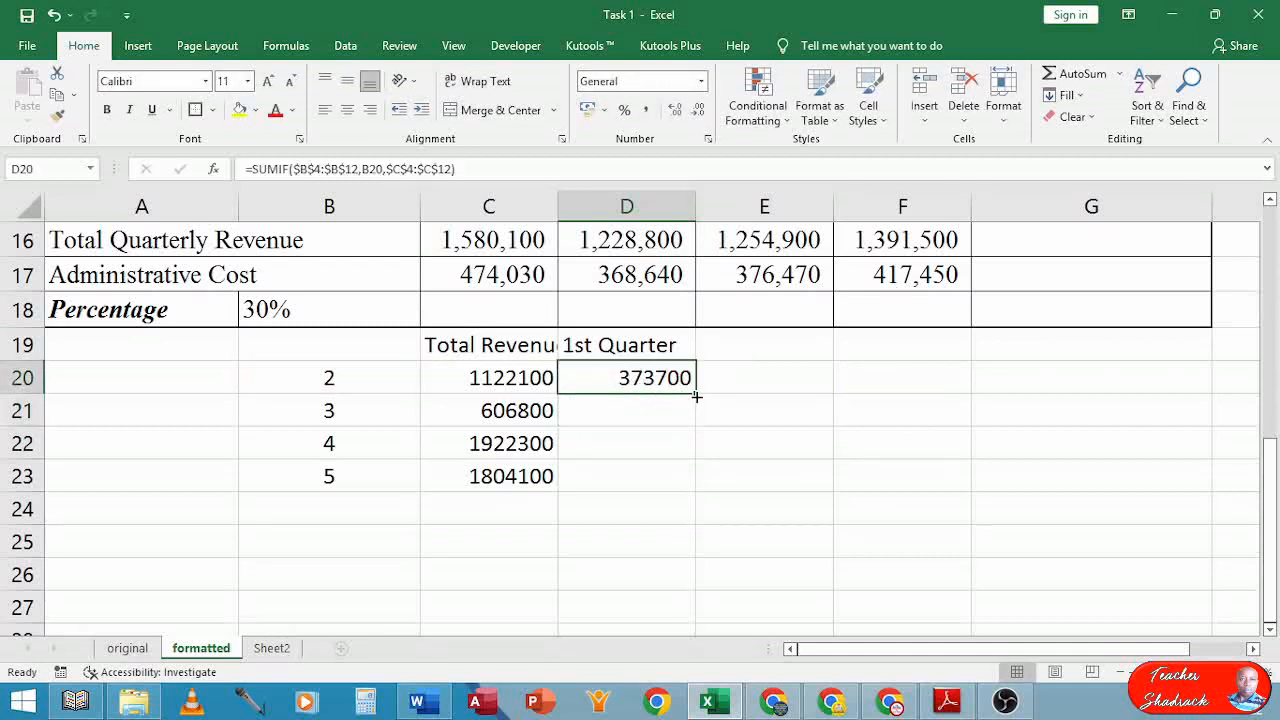
{"action": "left_click_drag", "start_coordinate": [696, 396], "coordinate": [688, 493]}
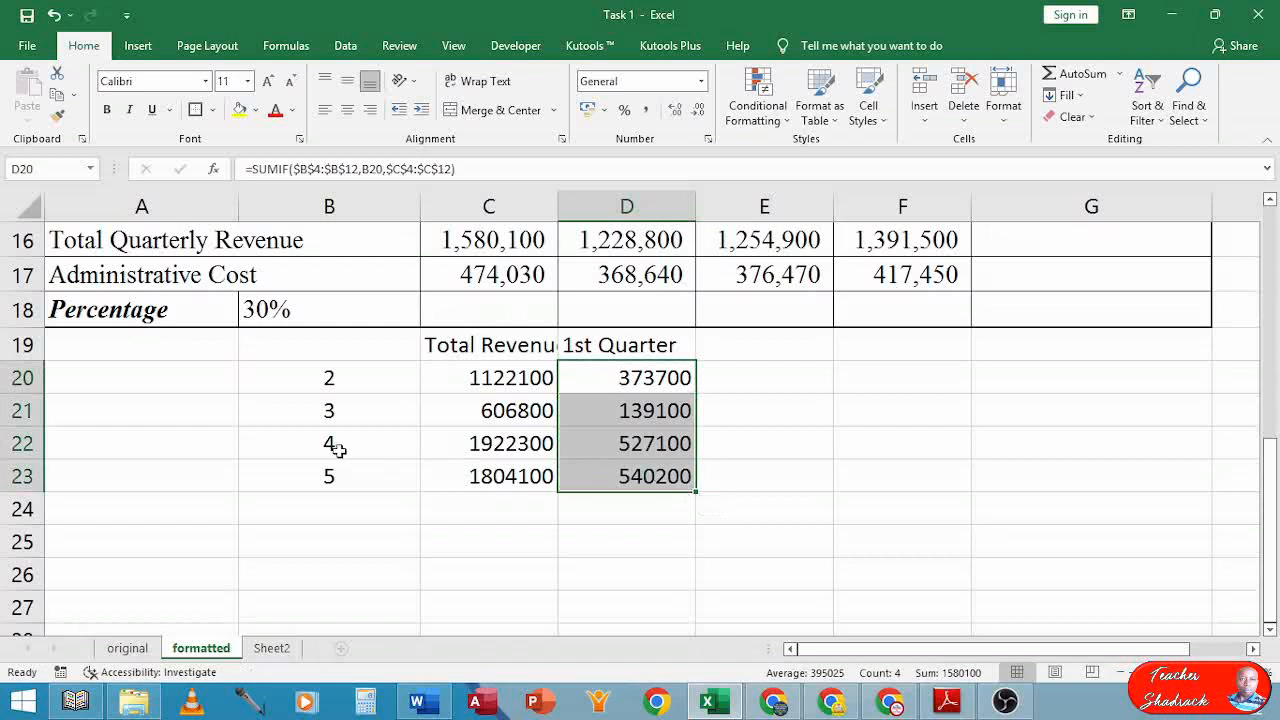
{"action": "left_click", "coordinate": [930, 704]}
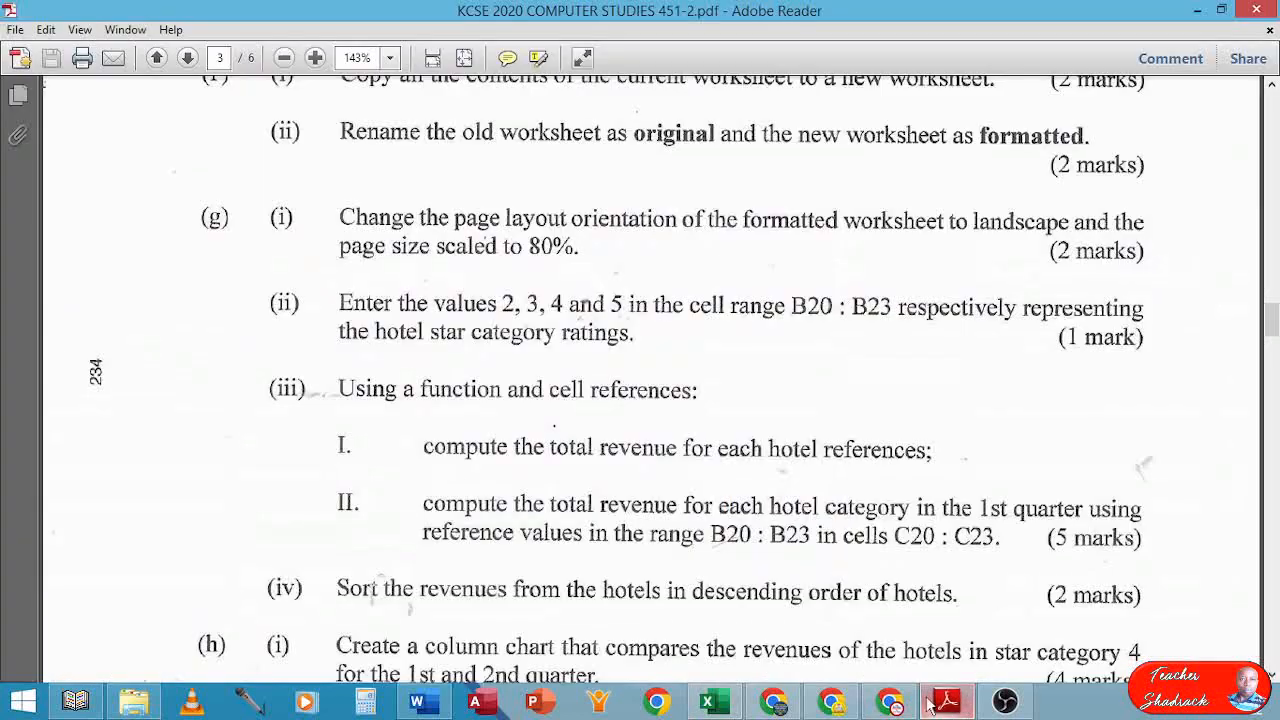
{"action": "scroll", "coordinate": [573, 540], "scroll_direction": "down", "scroll_amount": 1}
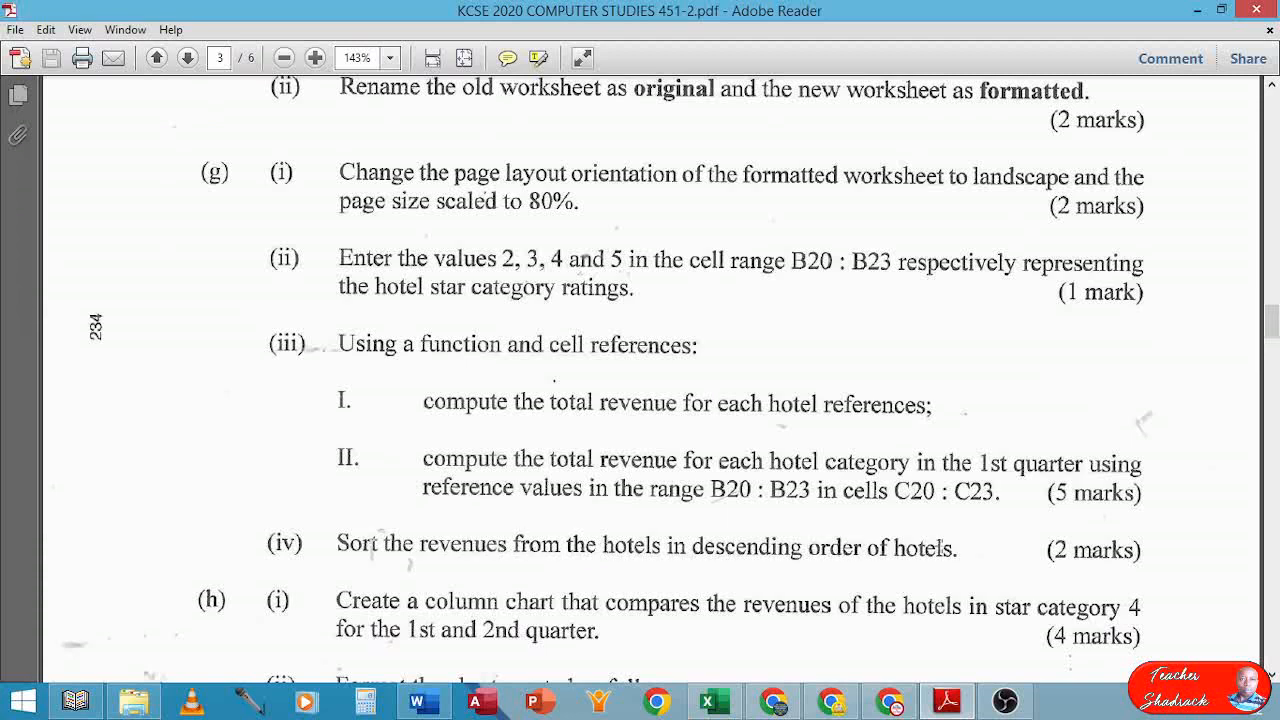
{"action": "left_click", "coordinate": [707, 700]}
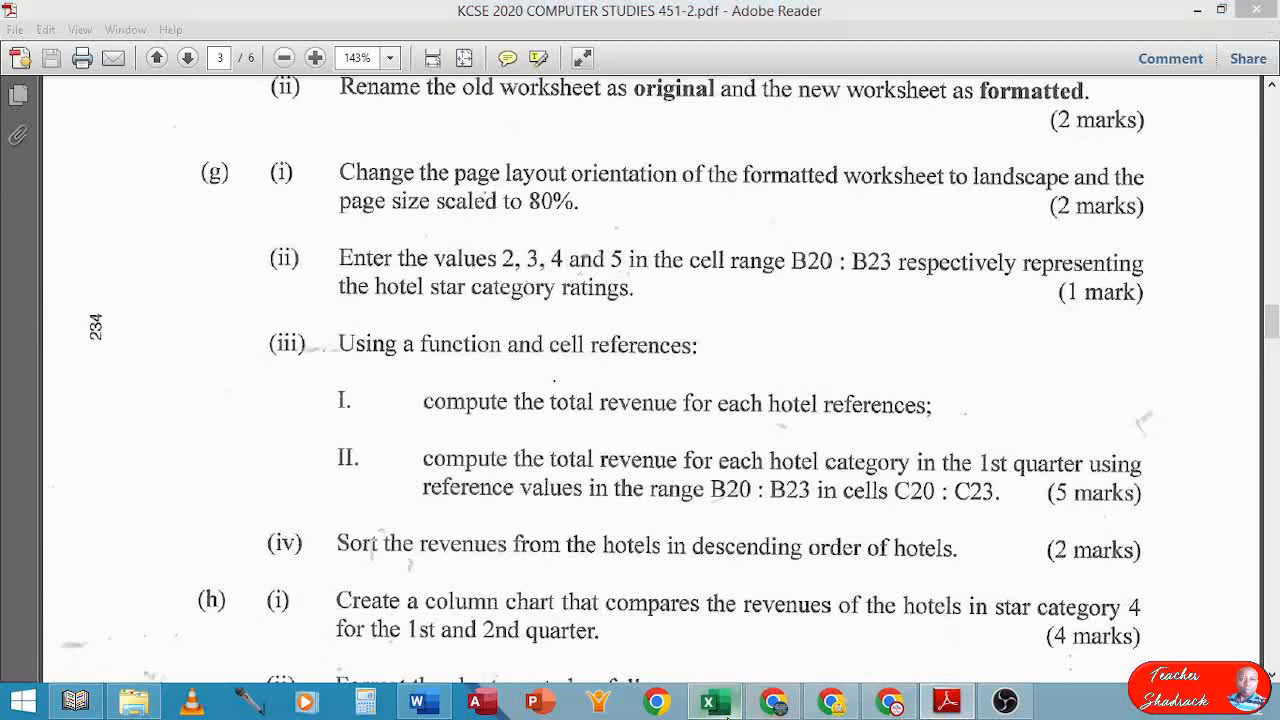
{"action": "scroll", "coordinate": [593, 552], "scroll_direction": "up", "scroll_amount": 5}
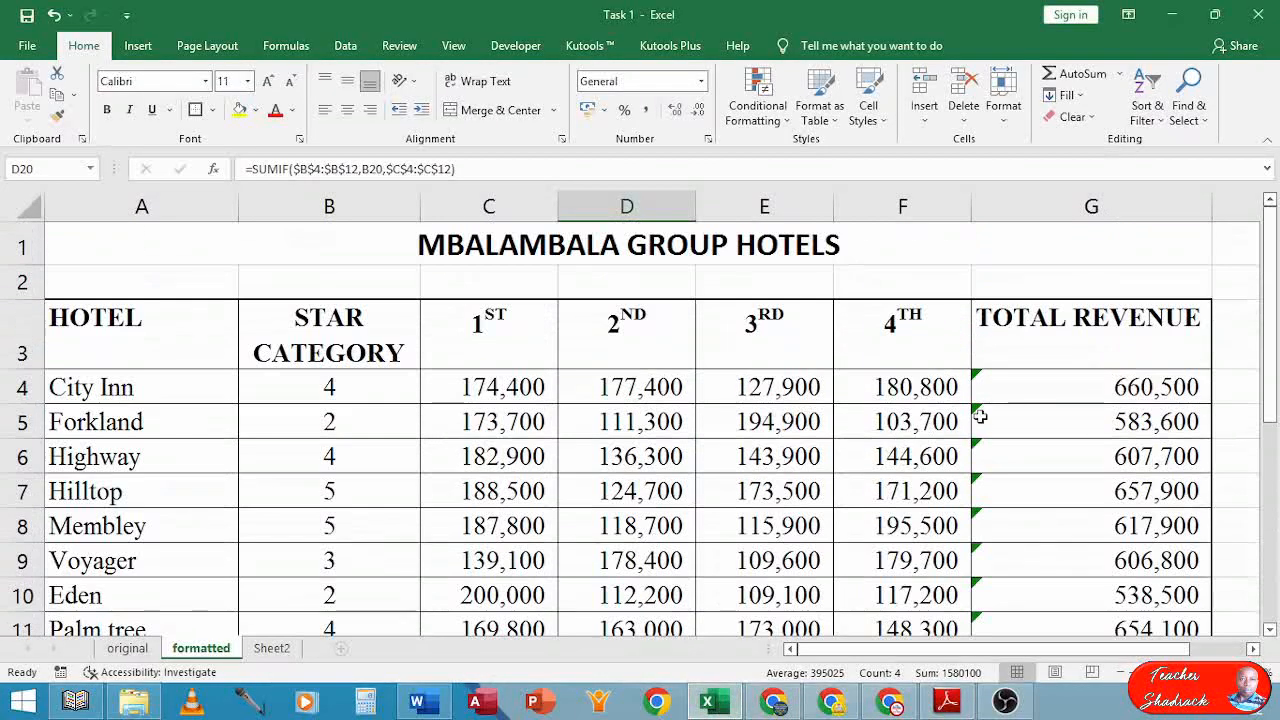
Custom-sort A3:G12 by HOTEL in Z to A order
{"action": "left_click_drag", "start_coordinate": [1145, 345], "coordinate": [182, 519]}
{"action": "scroll", "coordinate": [595, 651], "scroll_direction": "down", "scroll_amount": 3}
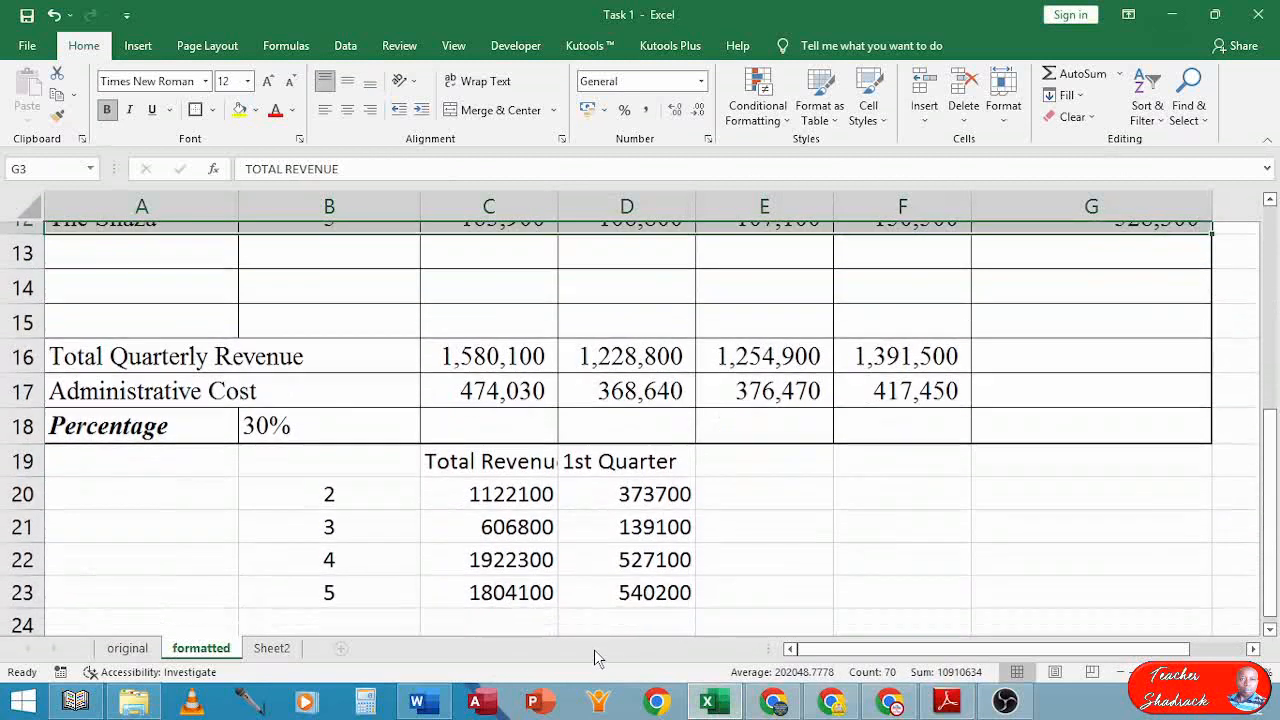
{"action": "scroll", "coordinate": [600, 640], "scroll_direction": "up", "scroll_amount": 3}
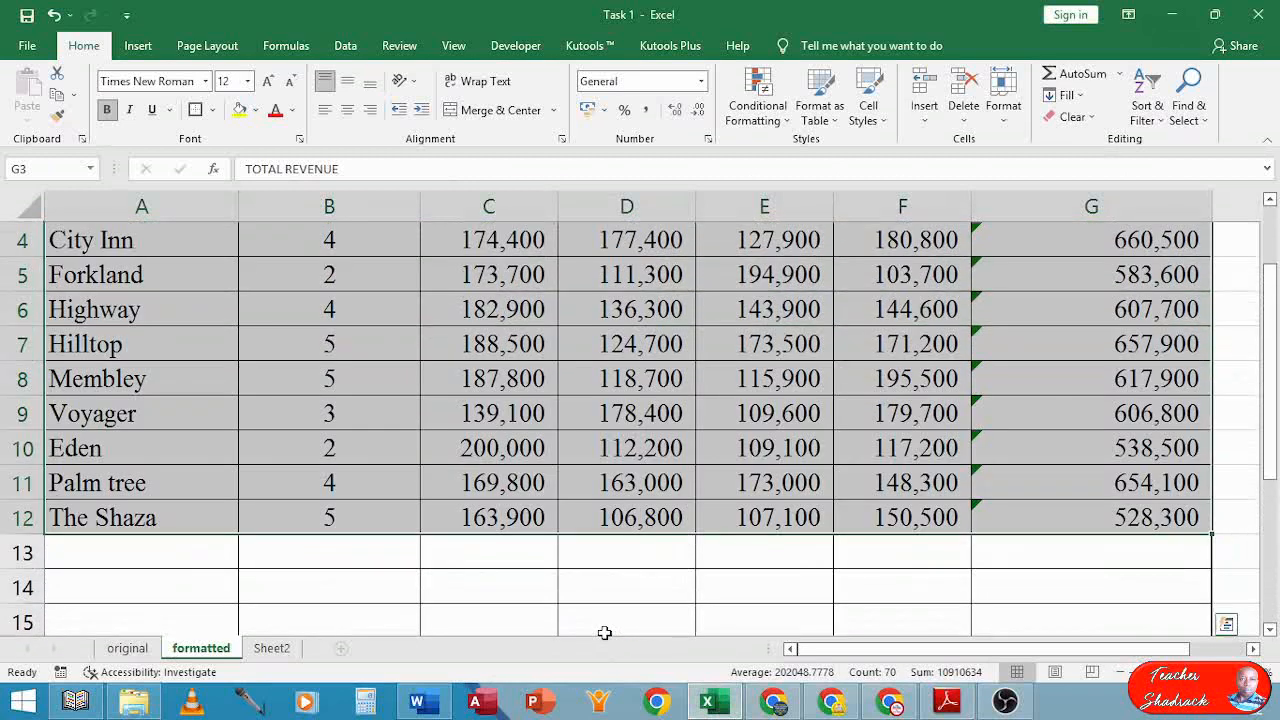
{"action": "scroll", "coordinate": [604, 632], "scroll_direction": "up", "scroll_amount": 1}
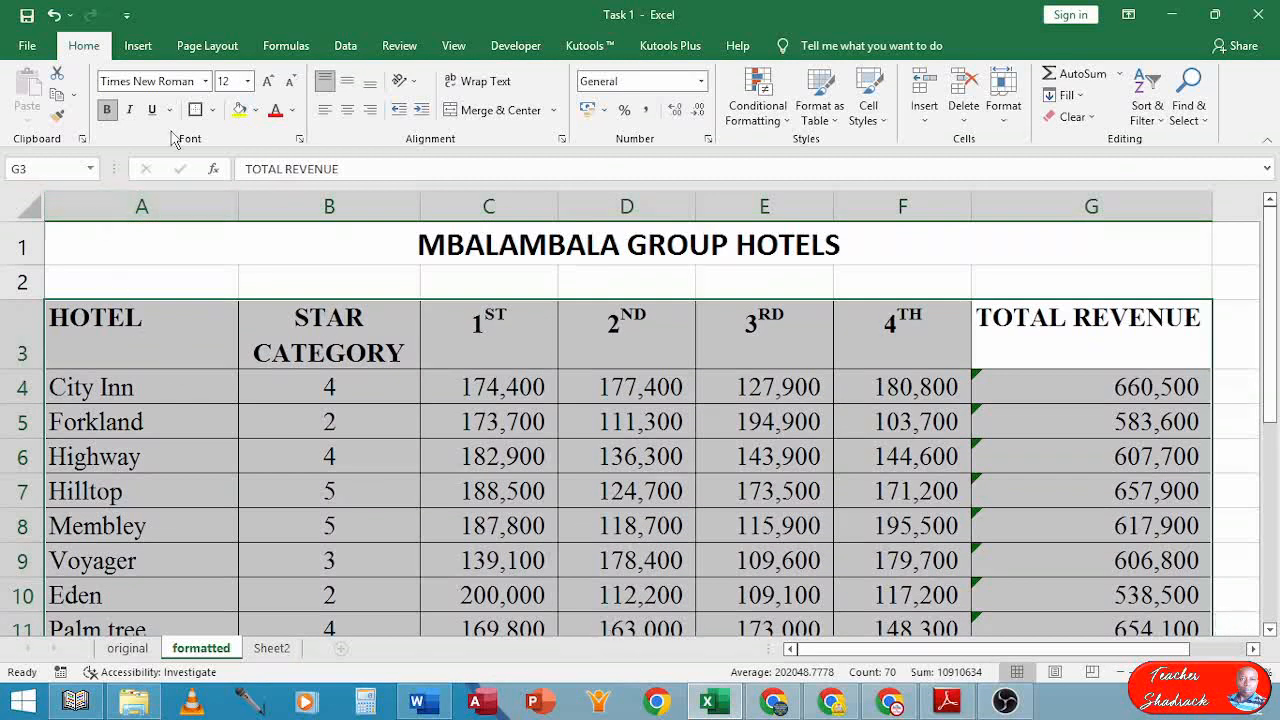
{"action": "left_click", "coordinate": [343, 50]}
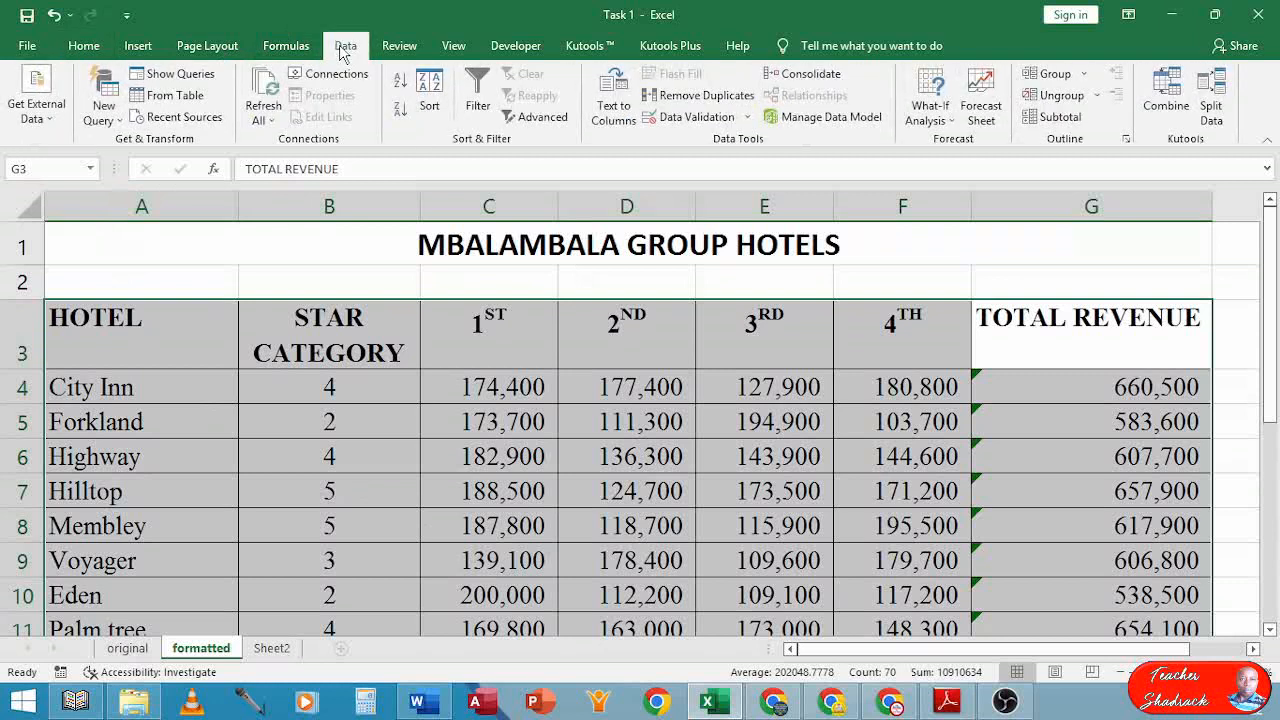
{"action": "left_click", "coordinate": [430, 88]}
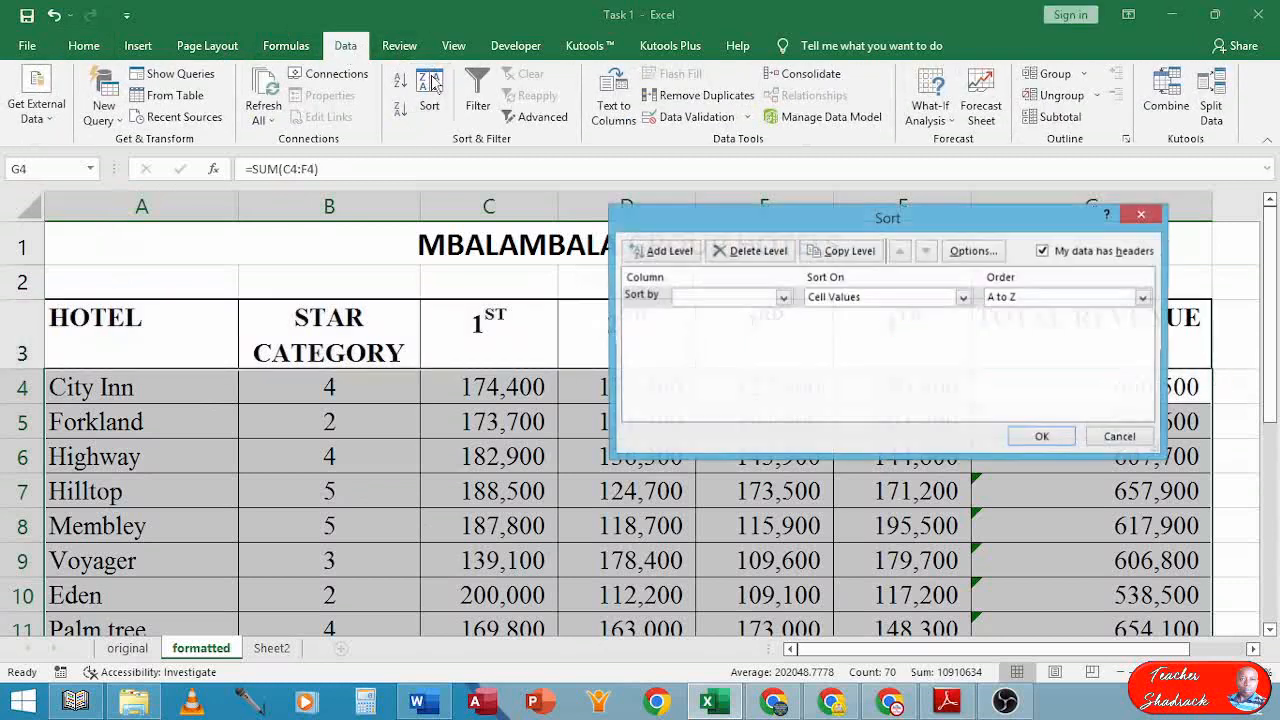
{"action": "left_click", "coordinate": [784, 298]}
{"action": "left_click", "coordinate": [724, 313]}
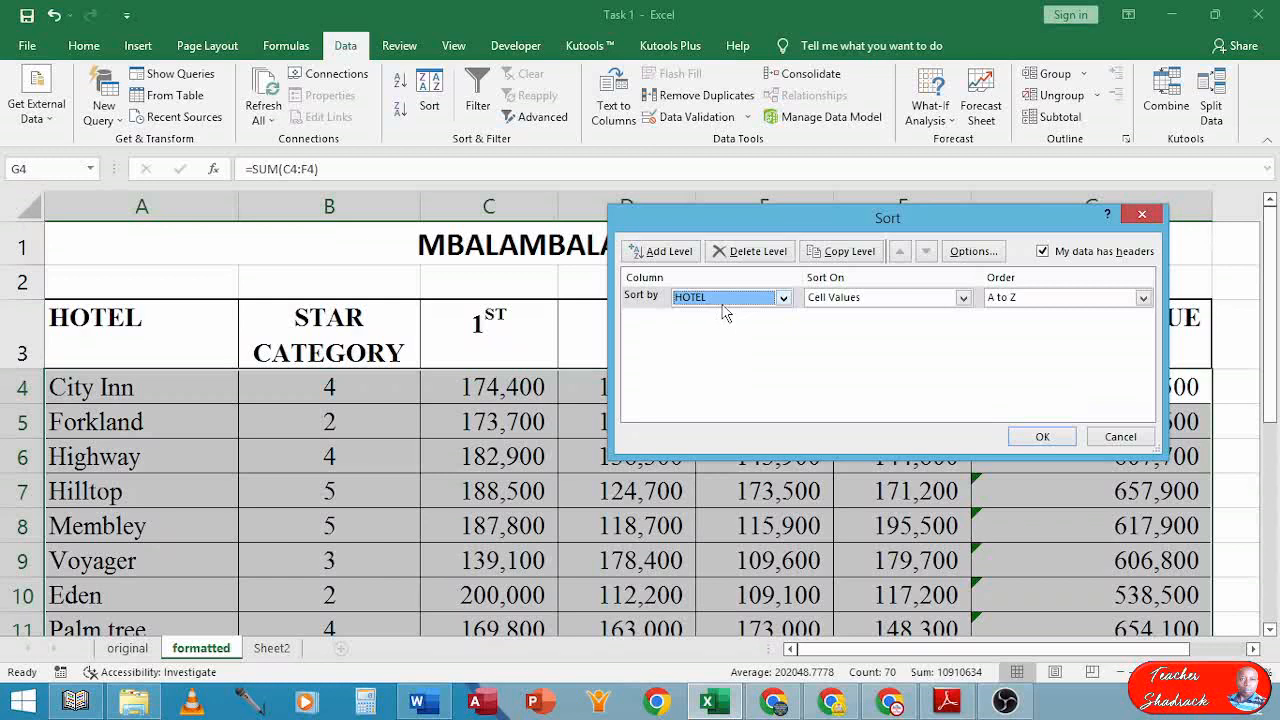
{"action": "left_click", "coordinate": [1048, 302]}
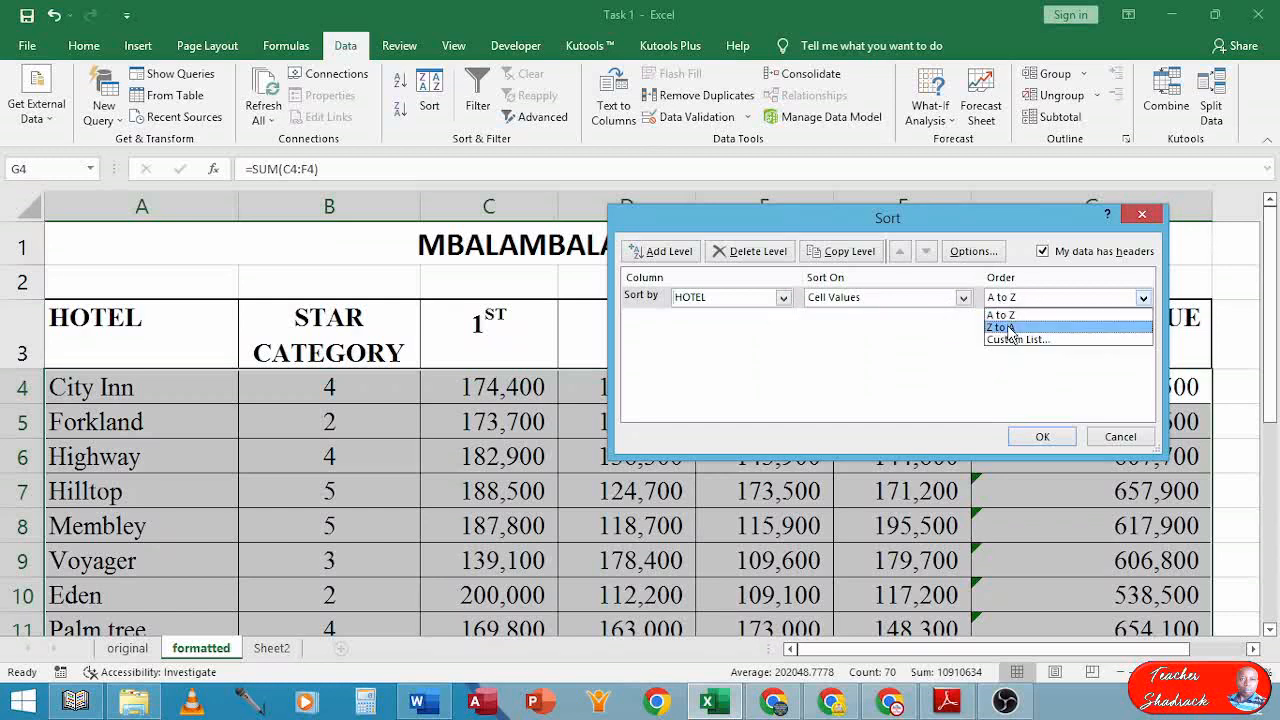
{"action": "left_click", "coordinate": [1011, 328]}
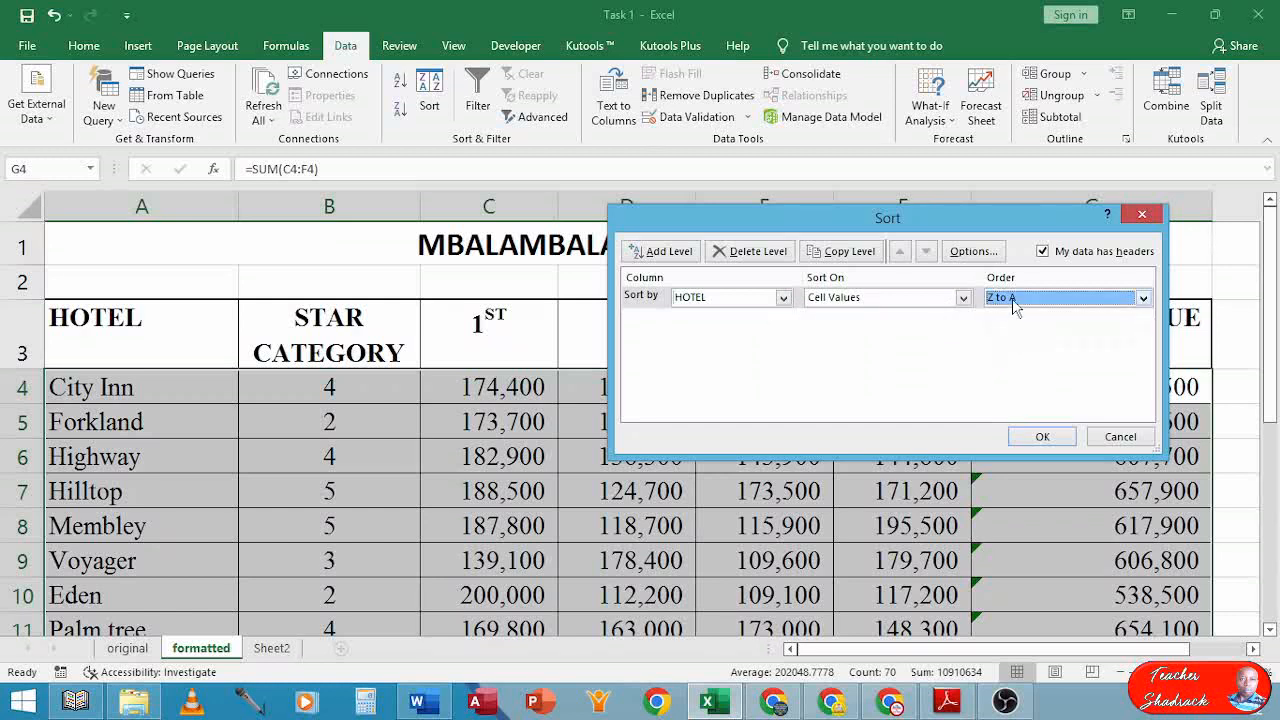
{"action": "left_click", "coordinate": [1034, 437]}
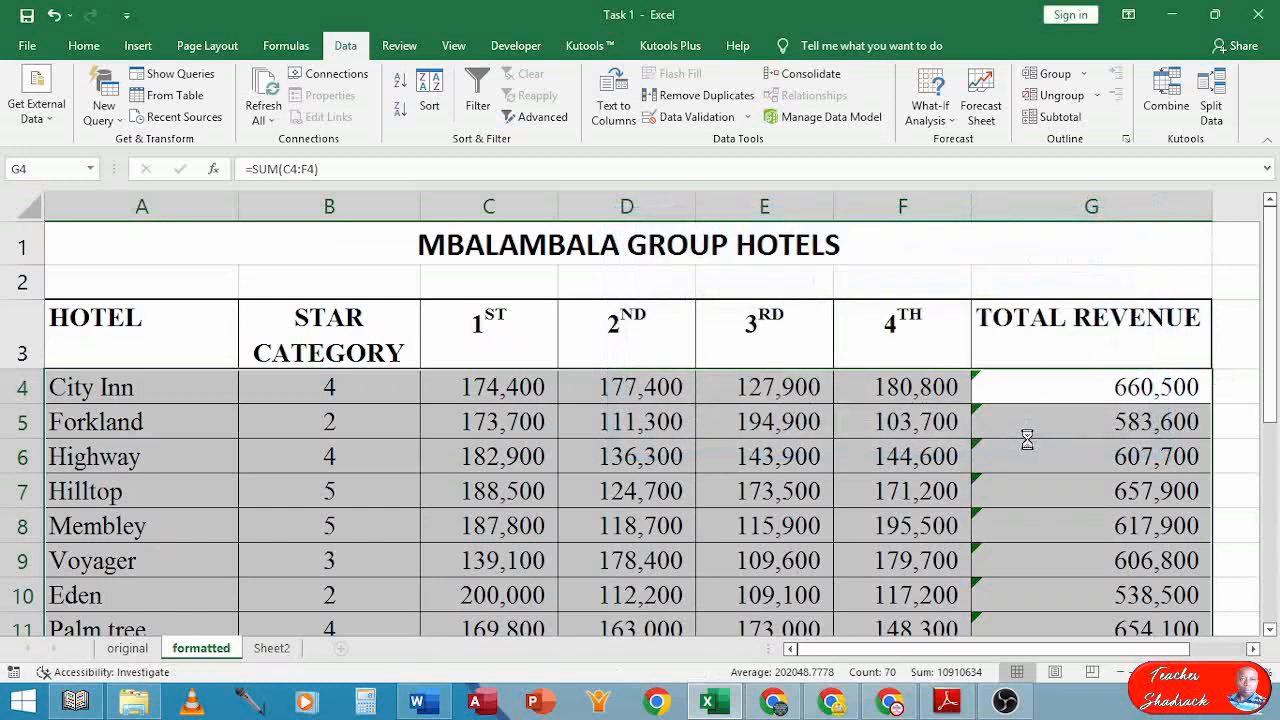
Confirm City Inn now sits last, then return to the exam paper
{"action": "scroll", "coordinate": [471, 425], "scroll_direction": "down", "scroll_amount": 1}
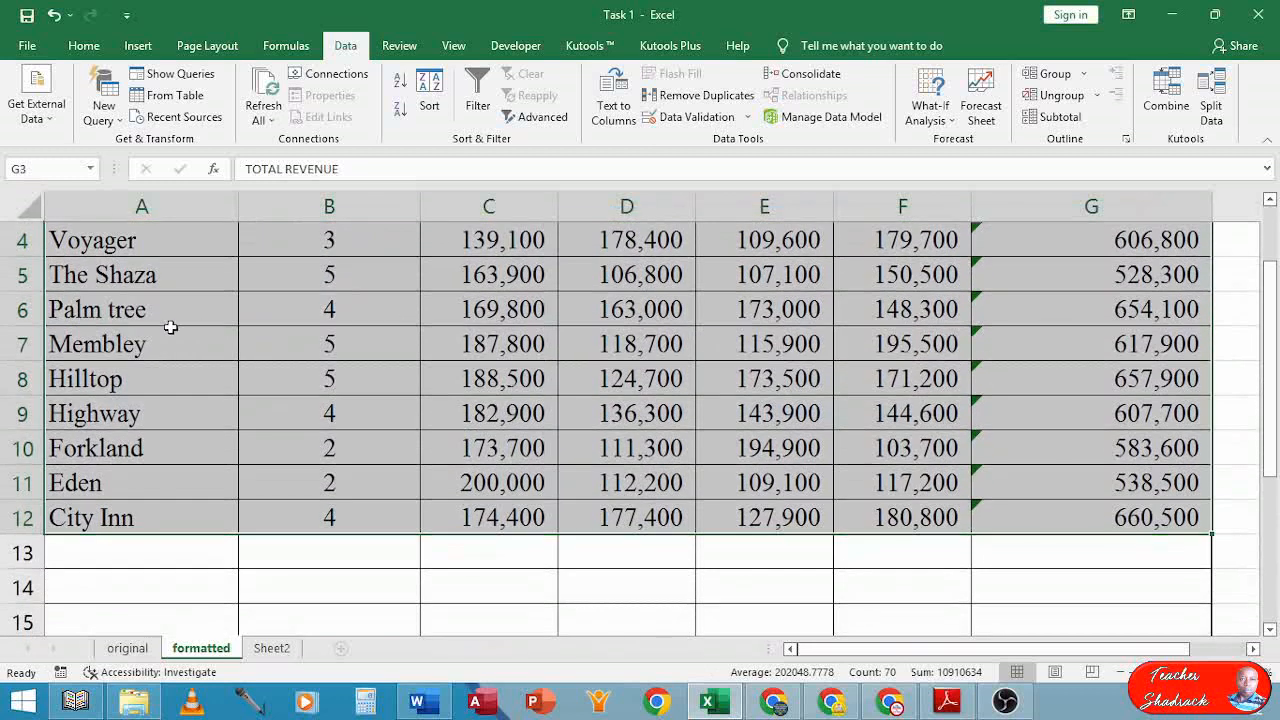
{"action": "left_click", "coordinate": [112, 250]}
{"action": "left_click", "coordinate": [113, 519]}
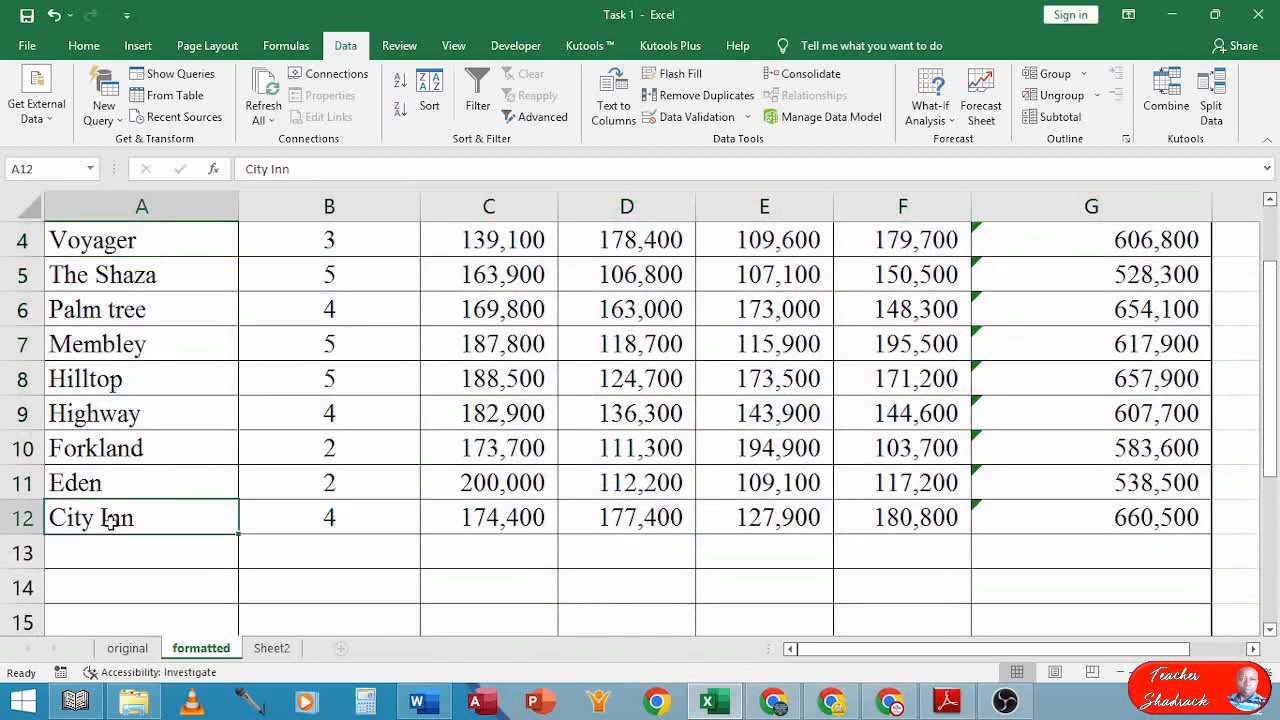
{"action": "scroll", "coordinate": [482, 516], "scroll_direction": "up", "scroll_amount": 1}
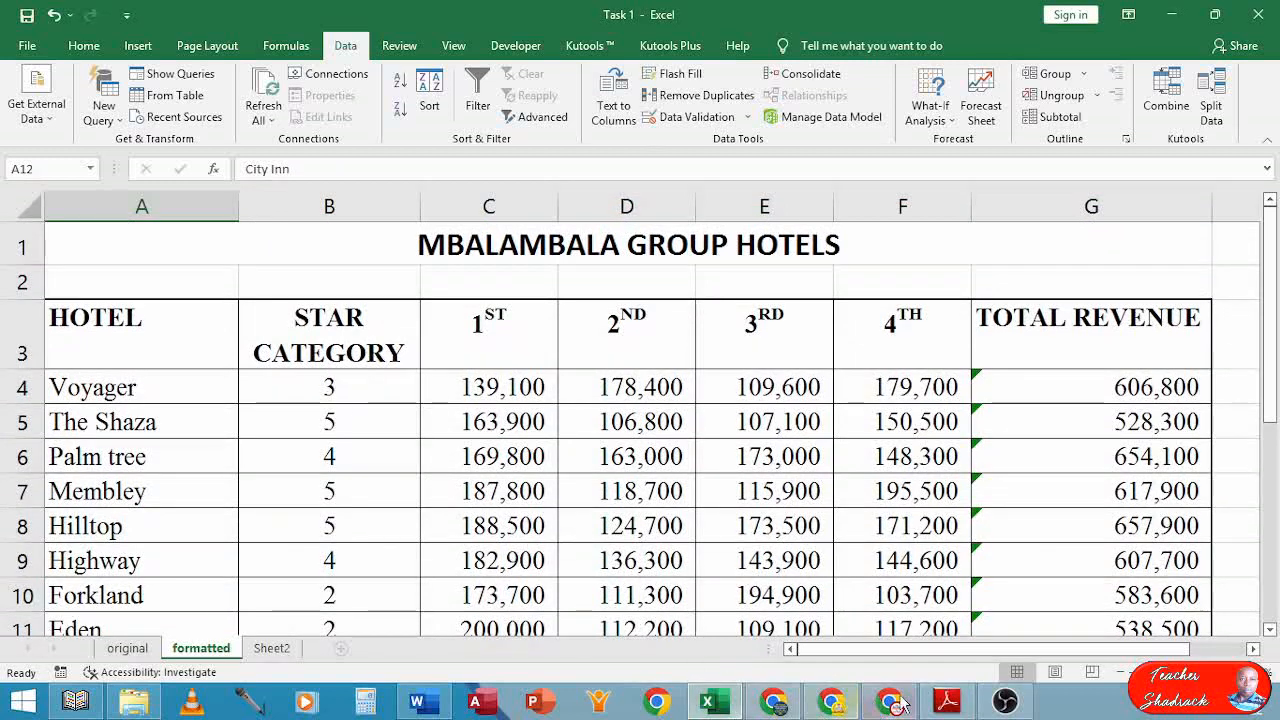
{"action": "left_click", "coordinate": [947, 701]}
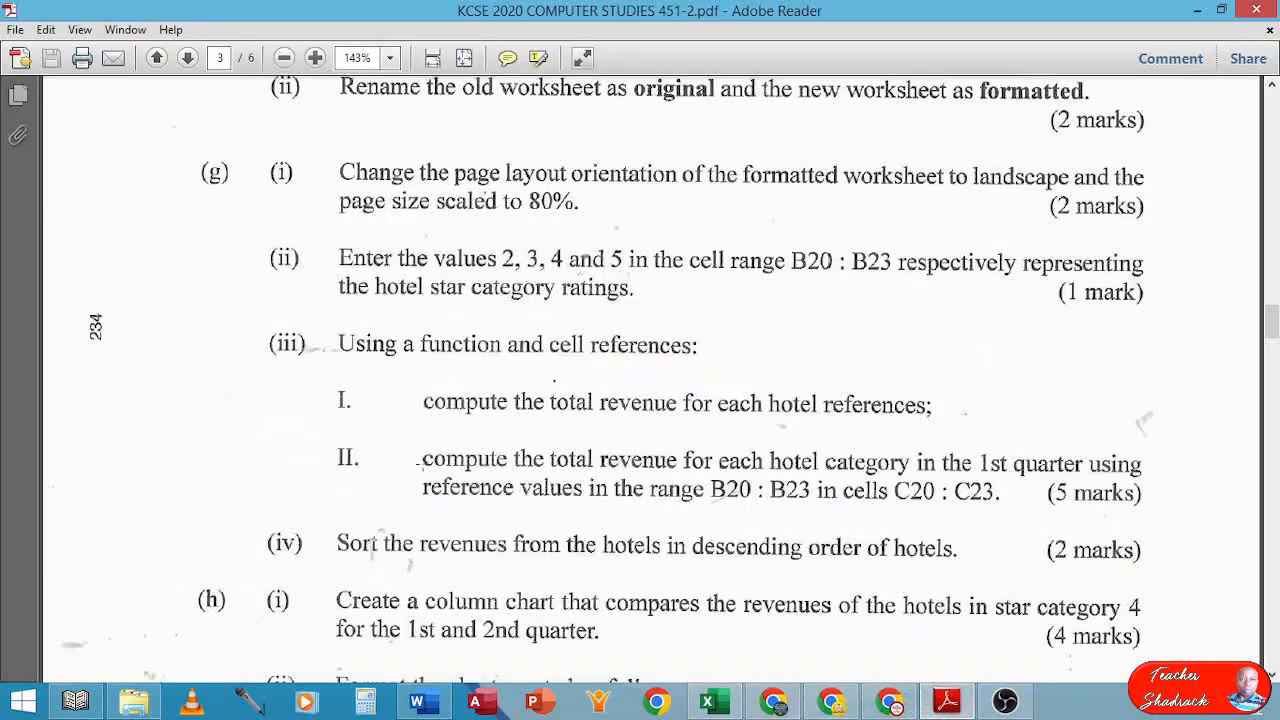
{"action": "scroll", "coordinate": [566, 580], "scroll_direction": "down", "scroll_amount": 3}
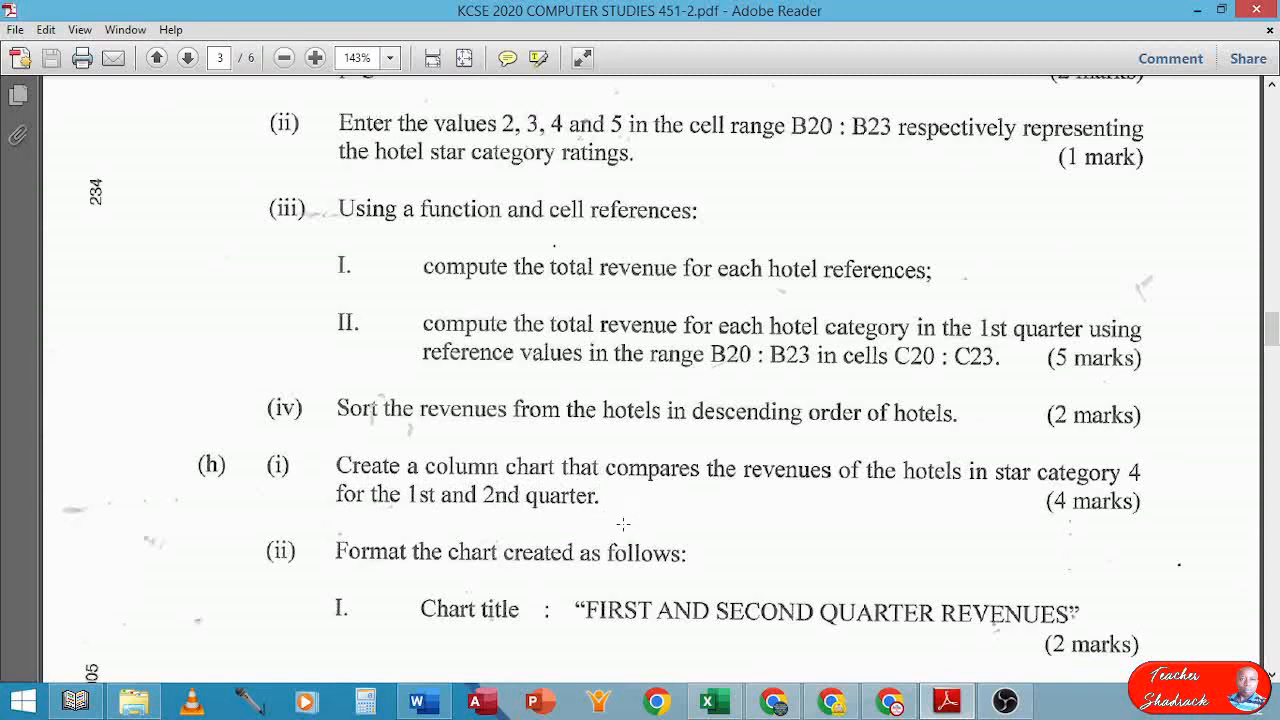
{"action": "left_click", "coordinate": [713, 701]}
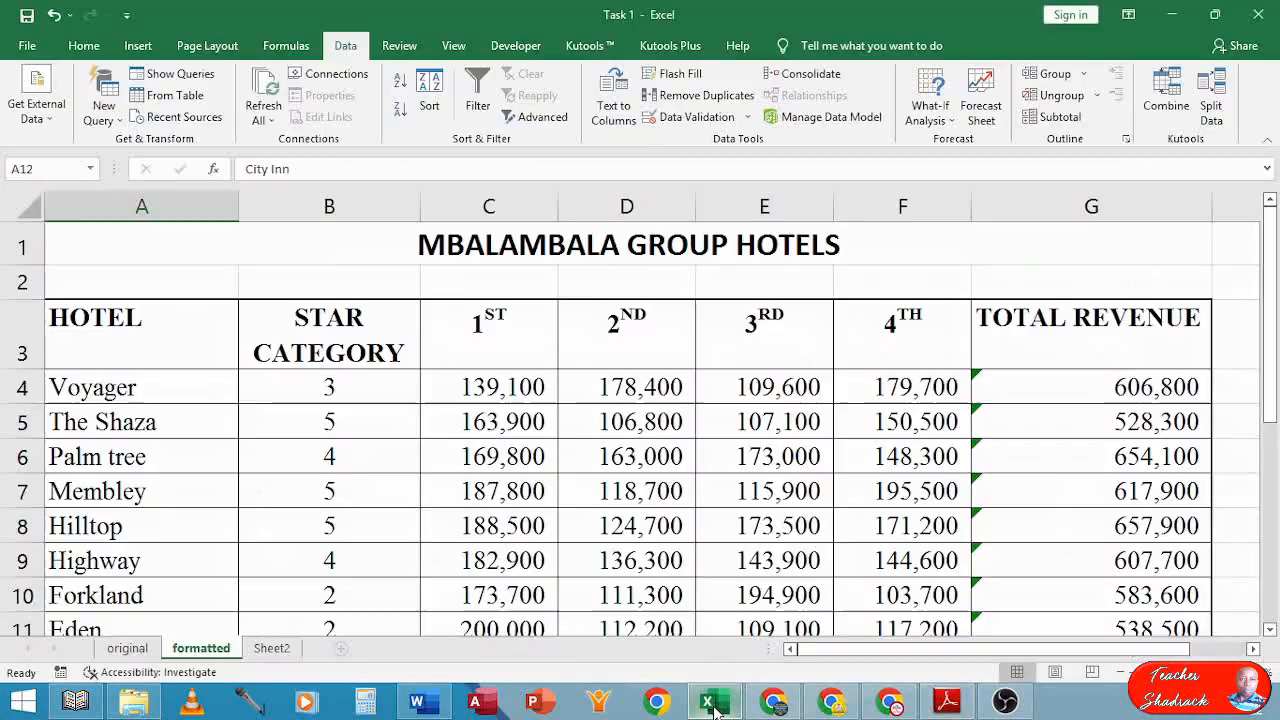
Select A6:C6, A9:C9 and A12:C12 together for Palm tree, Highway and City Inn
{"action": "scroll", "coordinate": [370, 482], "scroll_direction": "down", "scroll_amount": 1}
{"action": "scroll", "coordinate": [377, 474], "scroll_direction": "up", "scroll_amount": 1}
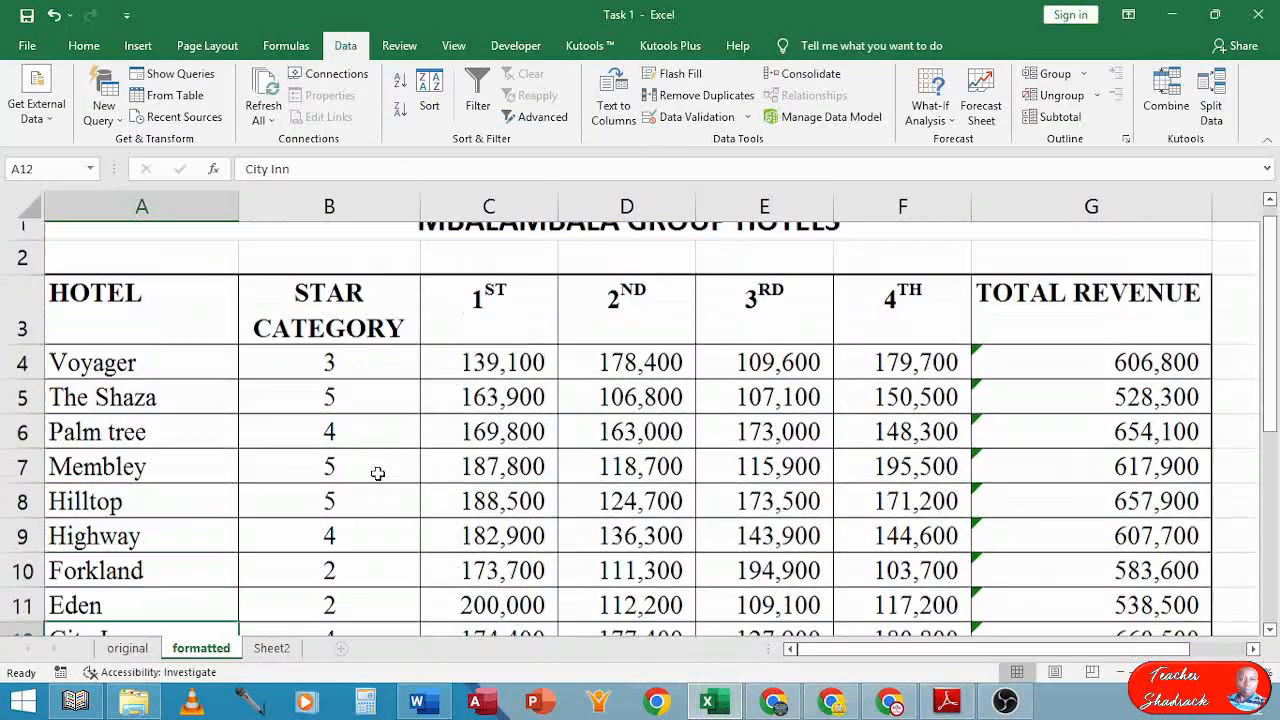
{"action": "scroll", "coordinate": [377, 472], "scroll_direction": "down", "scroll_amount": 1, "text": "ctrl"}
{"action": "scroll", "coordinate": [377, 473], "scroll_direction": "down", "scroll_amount": 2, "text": "ctrl"}
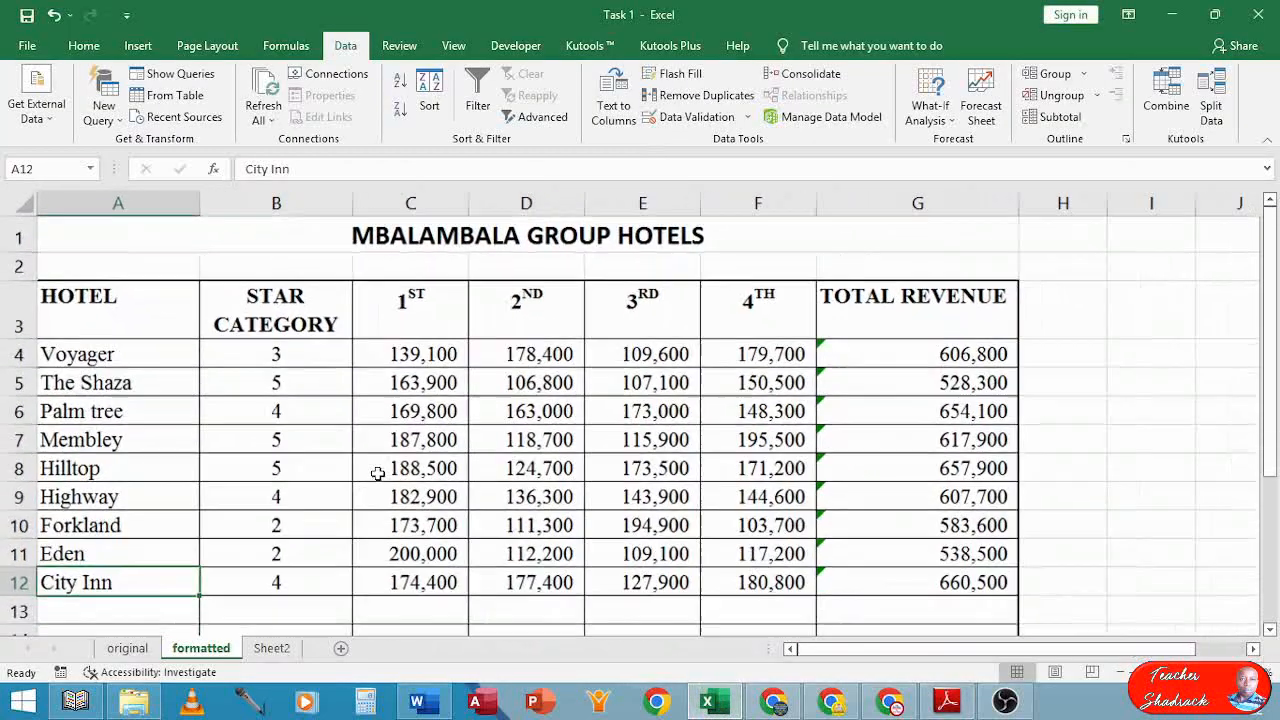
{"action": "left_click_drag", "start_coordinate": [113, 408], "coordinate": [386, 415]}
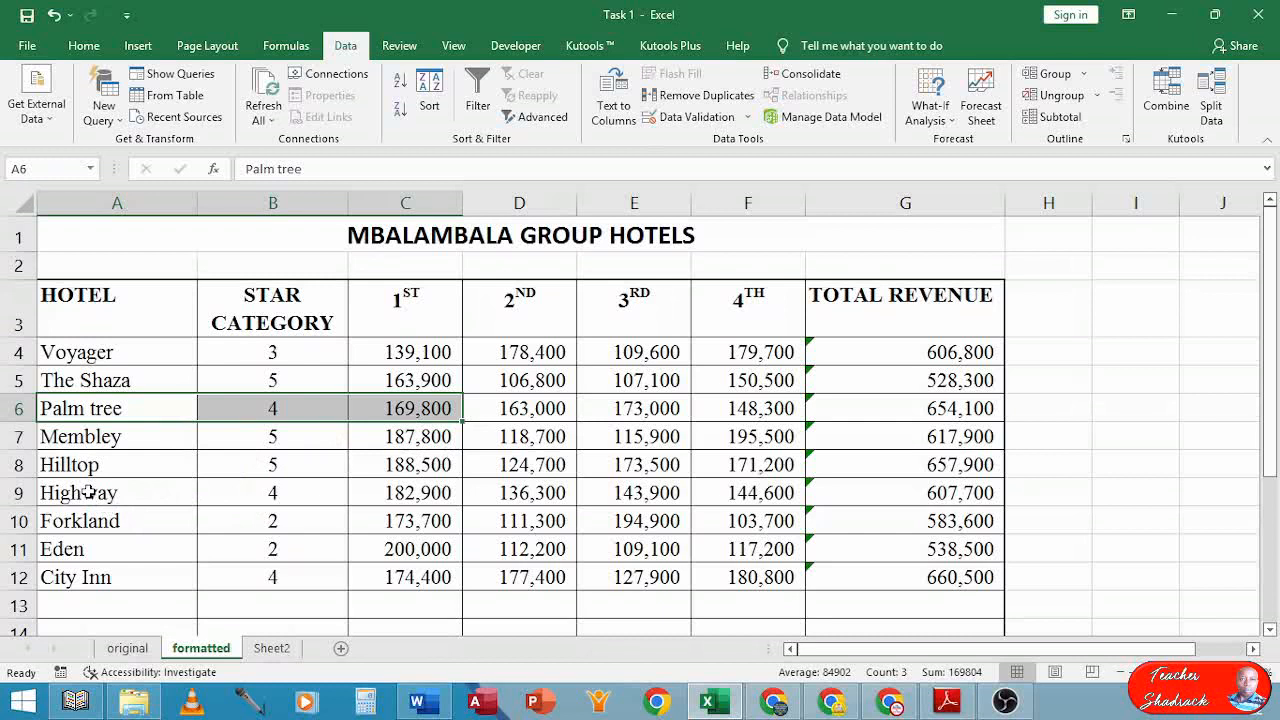
{"action": "left_click_drag", "start_coordinate": [88, 492], "coordinate": [397, 491], "text": "ctrl"}
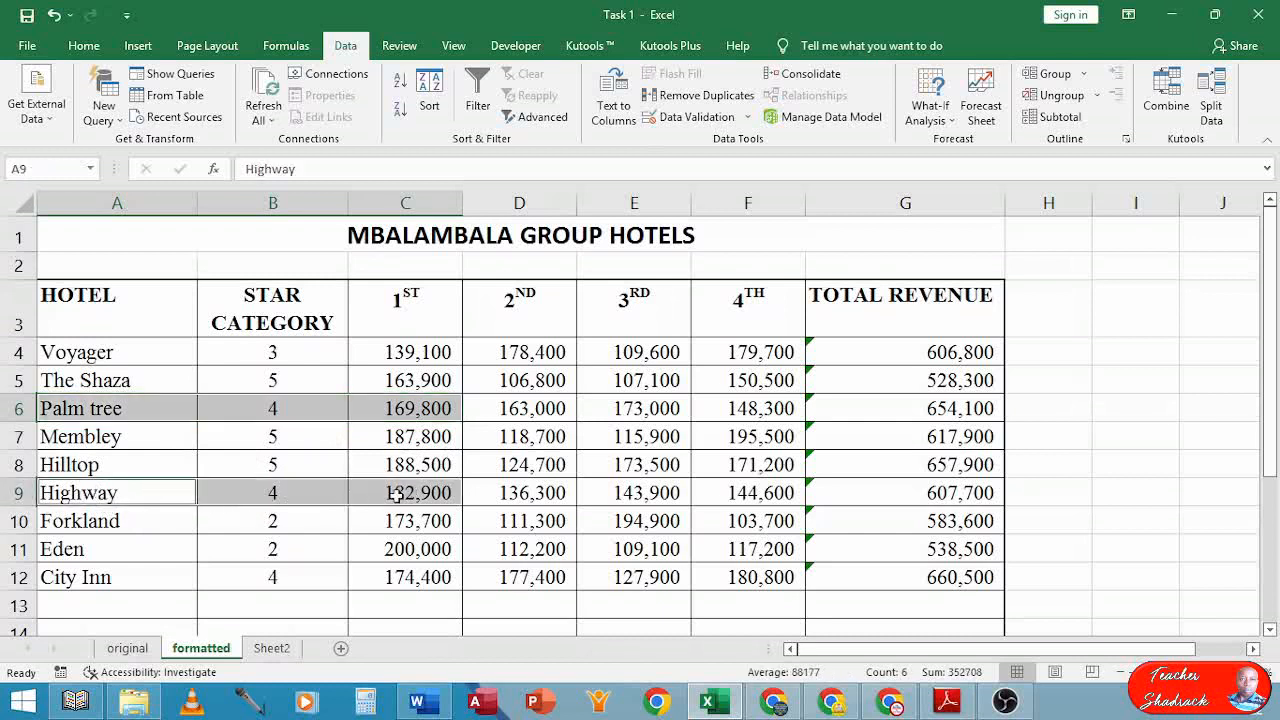
{"action": "left_click_drag", "start_coordinate": [70, 577], "coordinate": [404, 578], "text": "ctrl"}
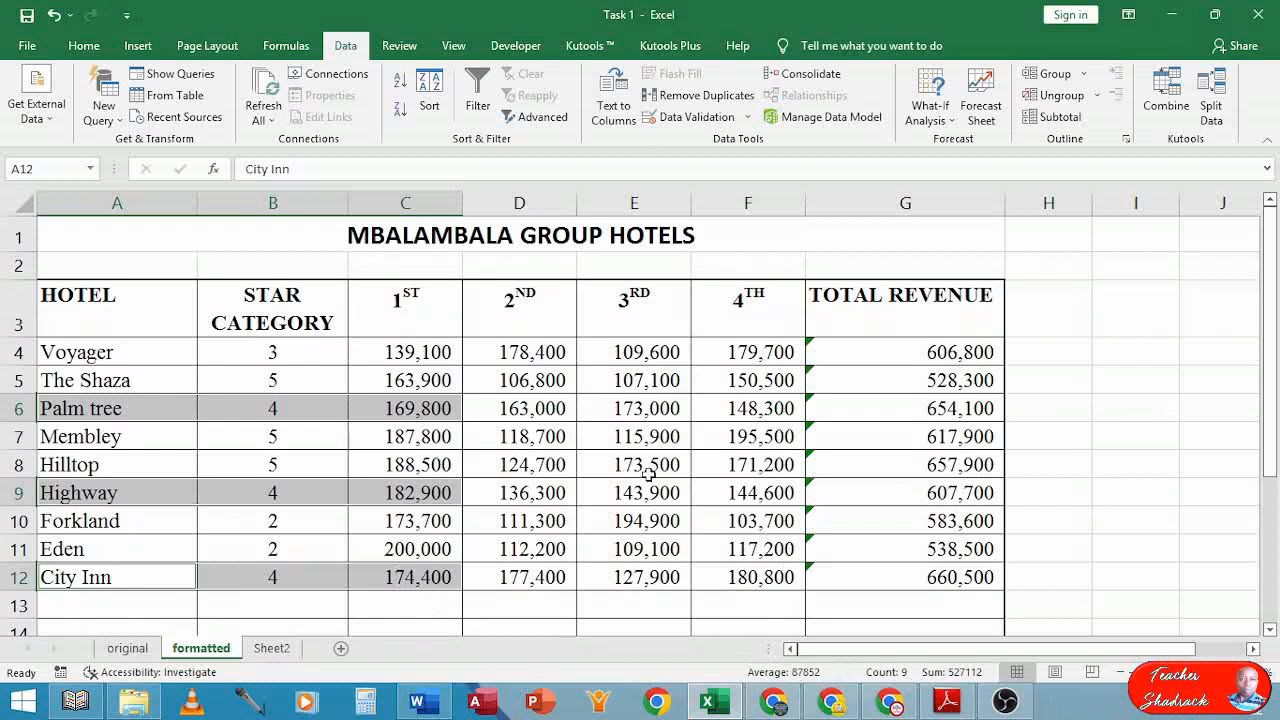
{"action": "left_click", "coordinate": [469, 456]}
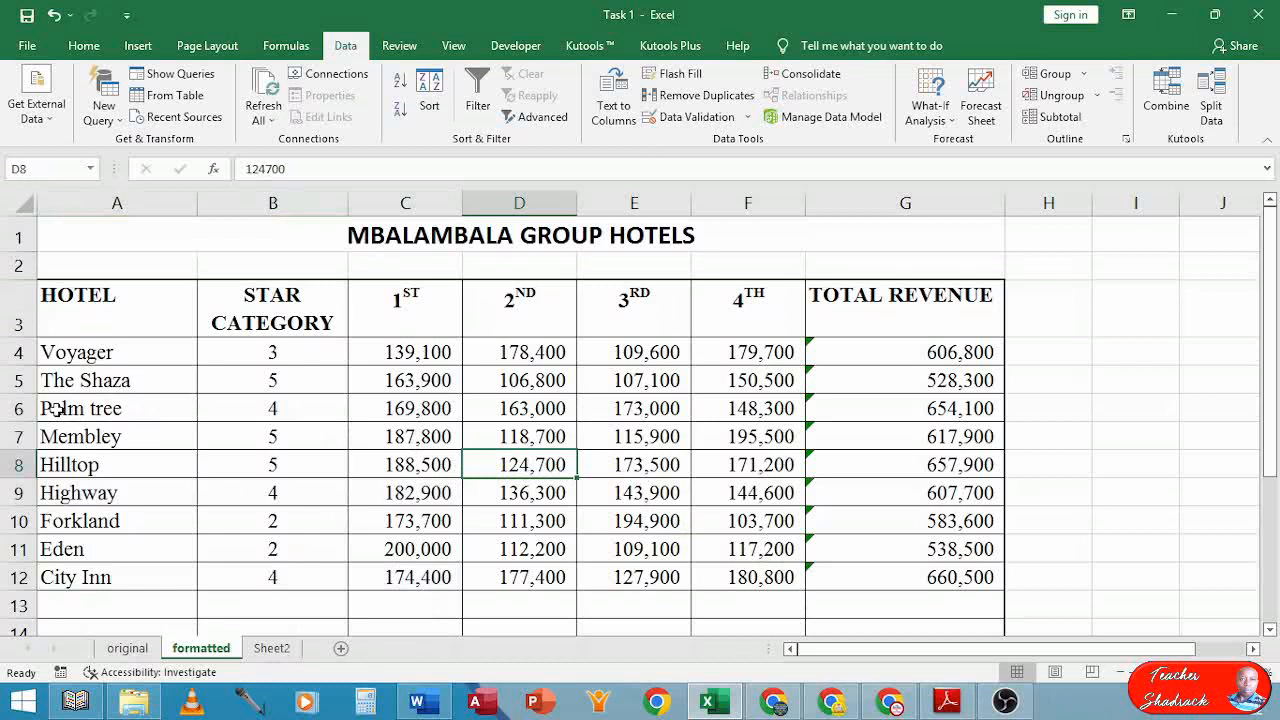
{"action": "left_click_drag", "start_coordinate": [57, 408], "coordinate": [379, 412]}
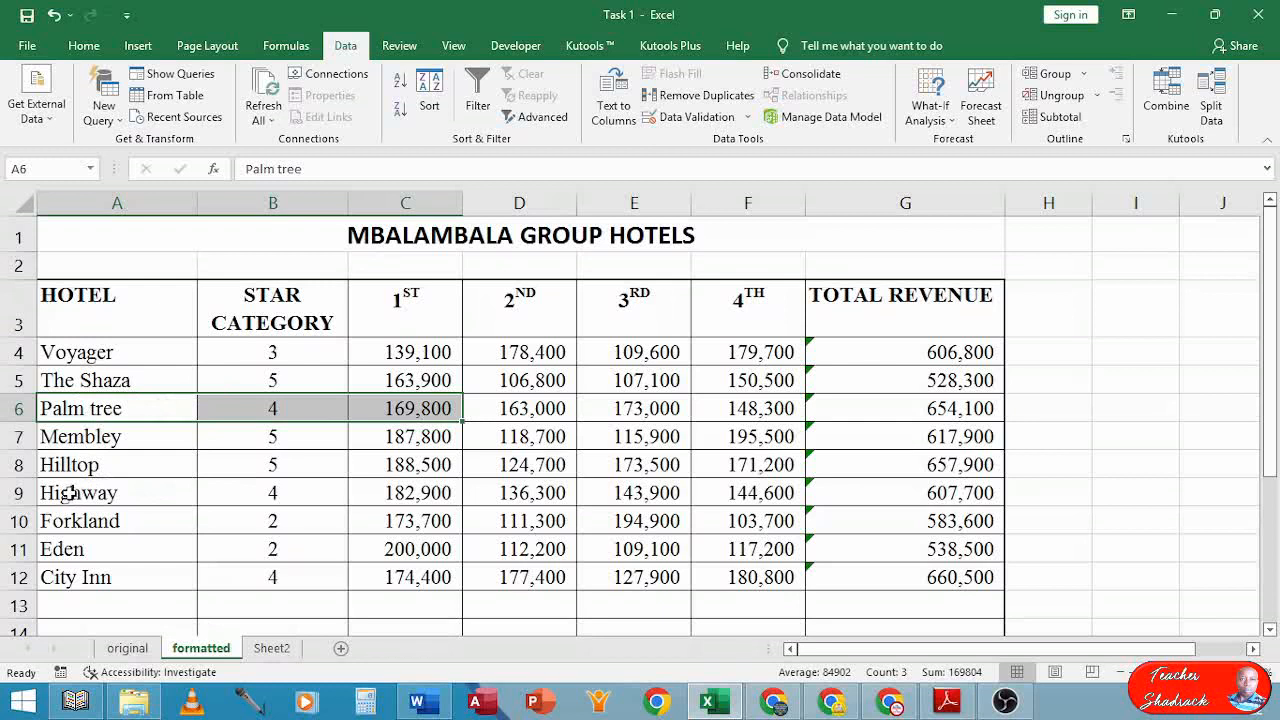
{"action": "left_click_drag", "start_coordinate": [70, 492], "coordinate": [391, 494]}
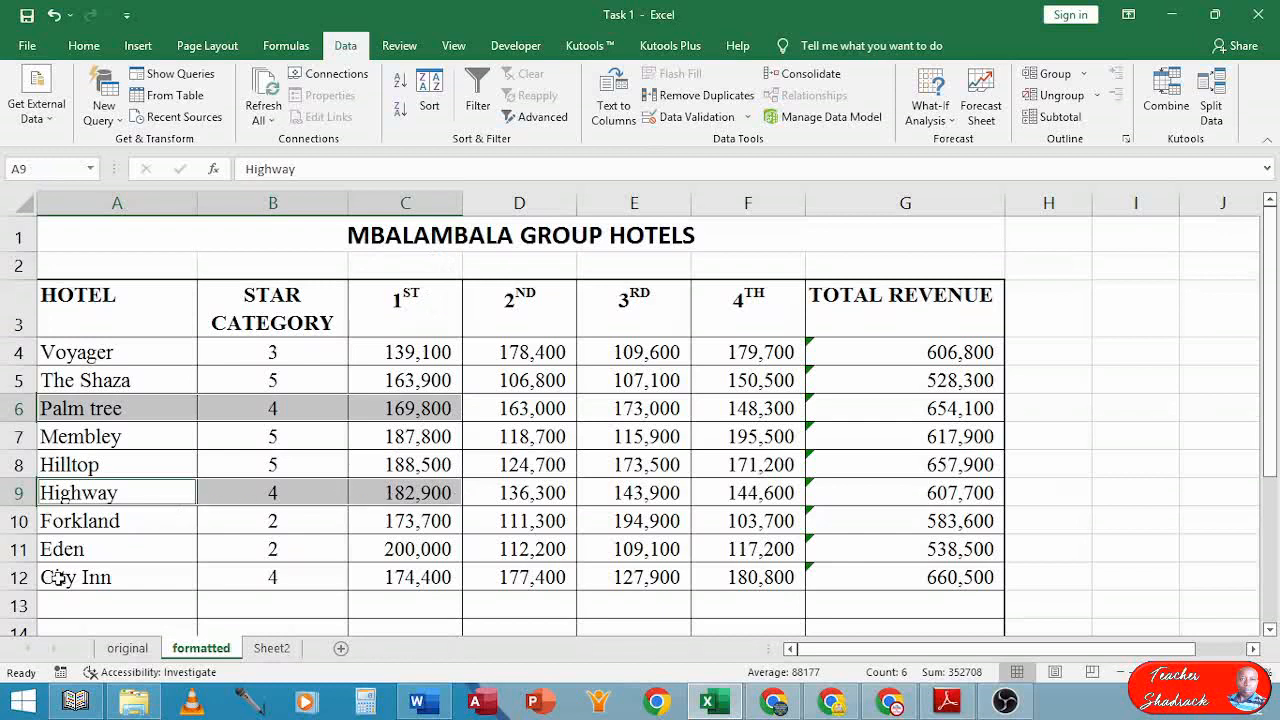
{"action": "left_click_drag", "start_coordinate": [65, 580], "coordinate": [396, 574]}
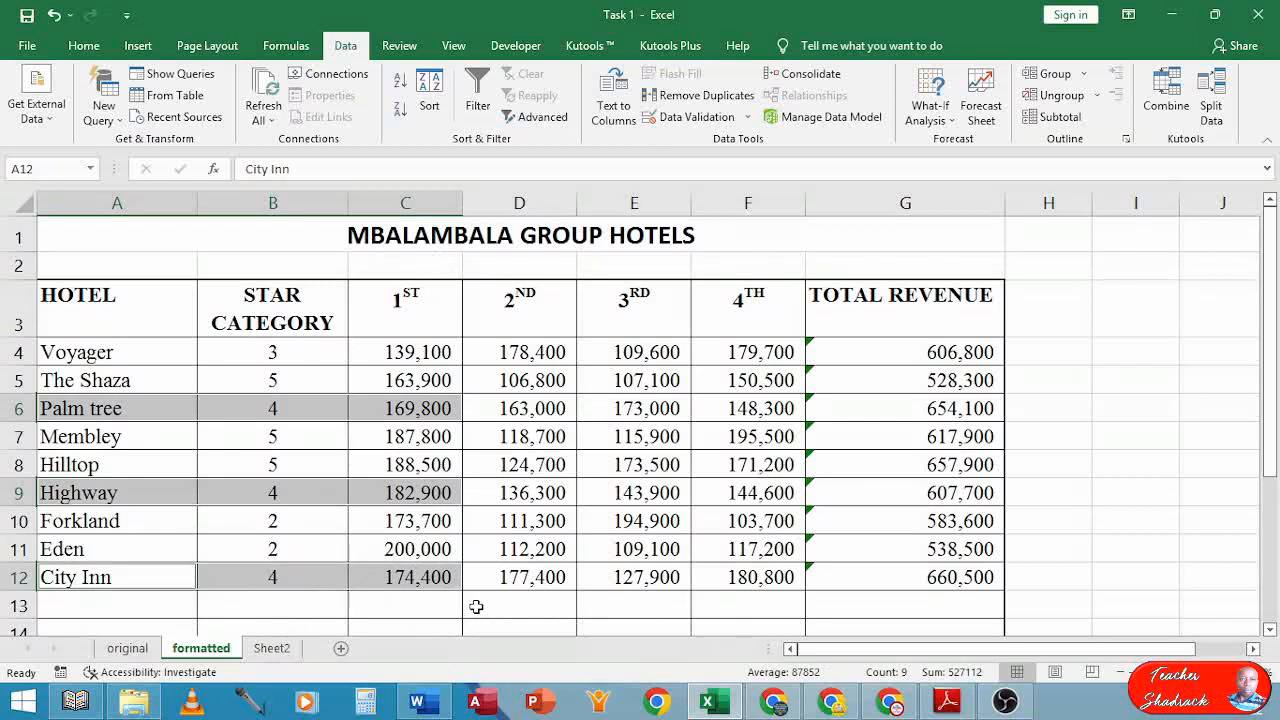
Insert a 2-D clustered column chart of Palm tree, Highway and City Inn
{"action": "left_click", "coordinate": [141, 46]}
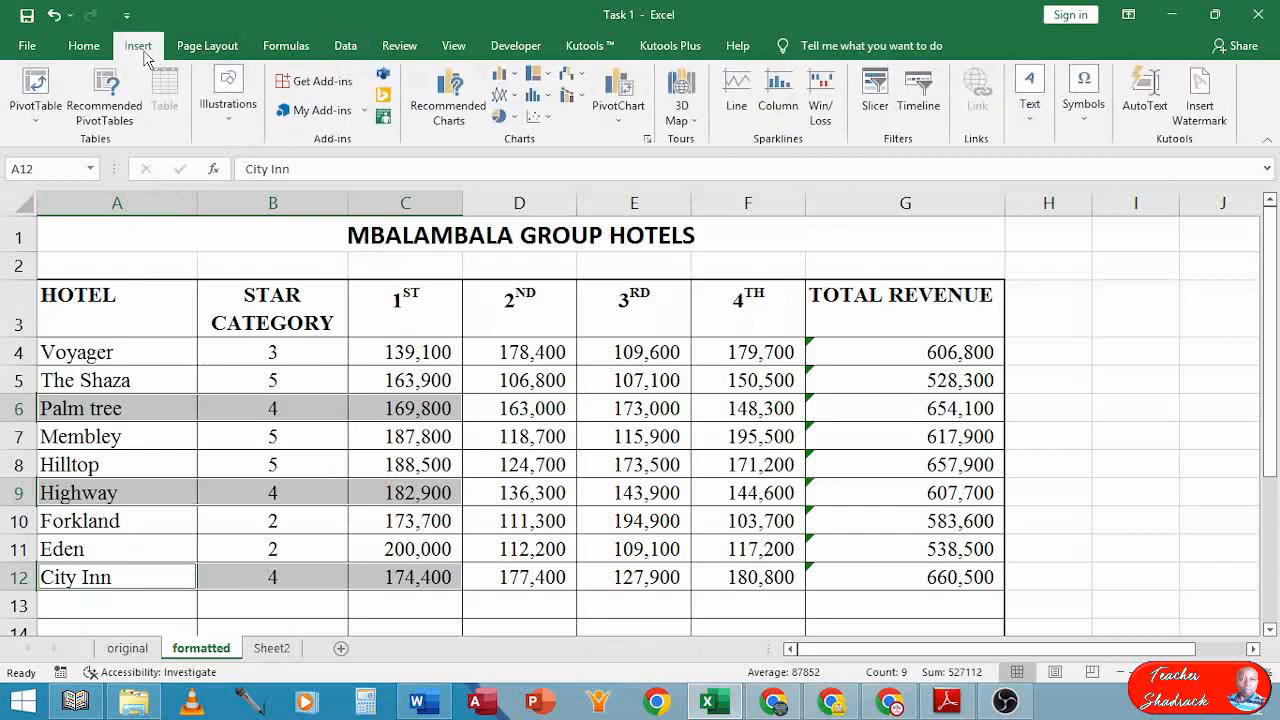
{"action": "left_click", "coordinate": [549, 96]}
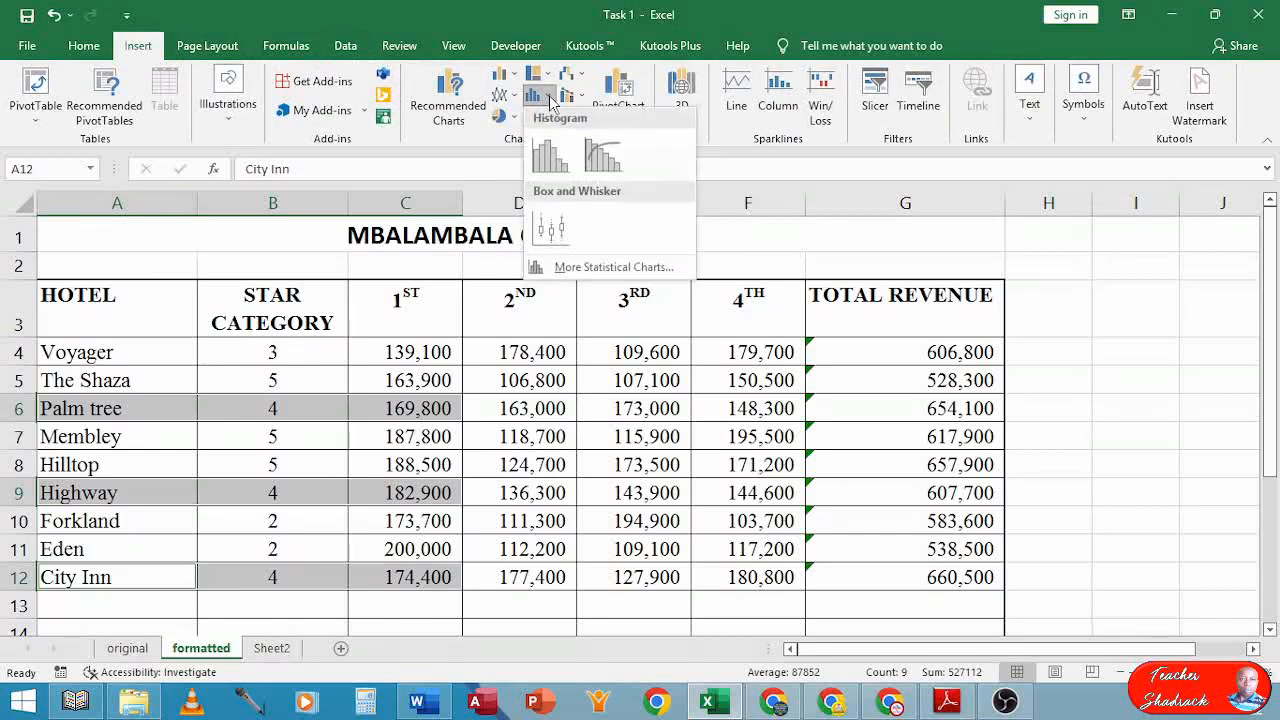
{"action": "left_click", "coordinate": [550, 99]}
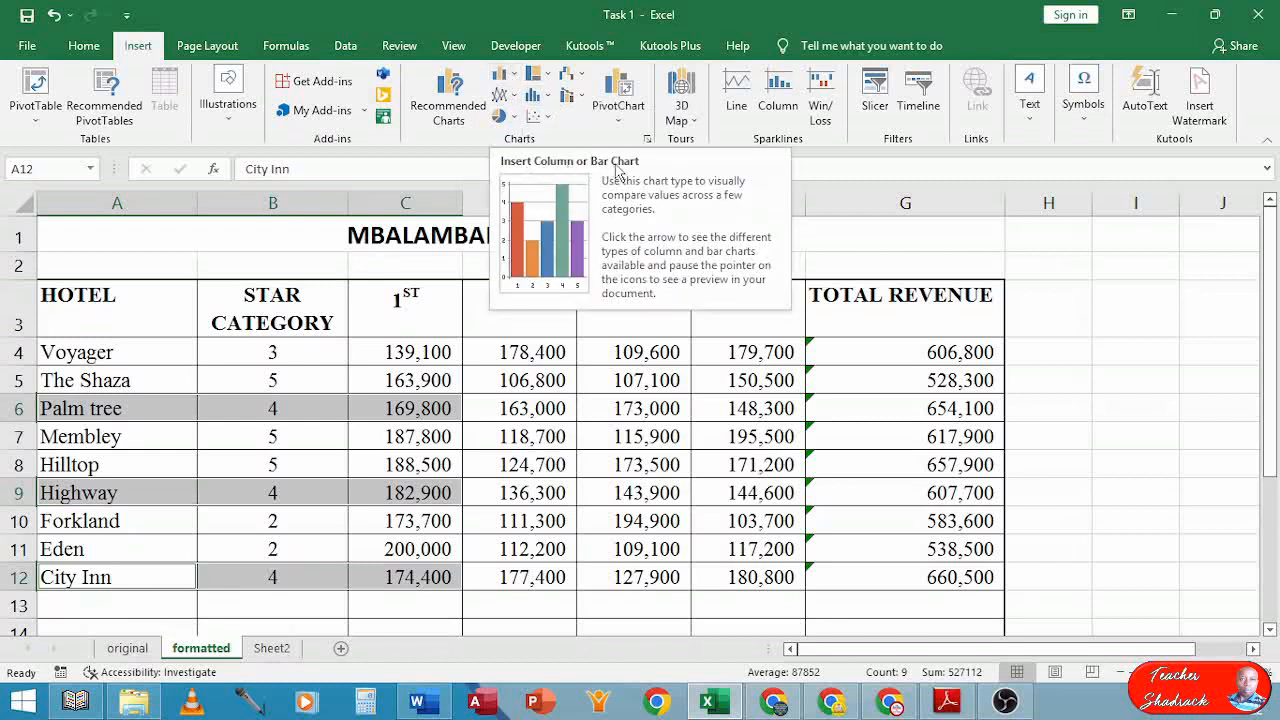
{"action": "left_click", "coordinate": [517, 77]}
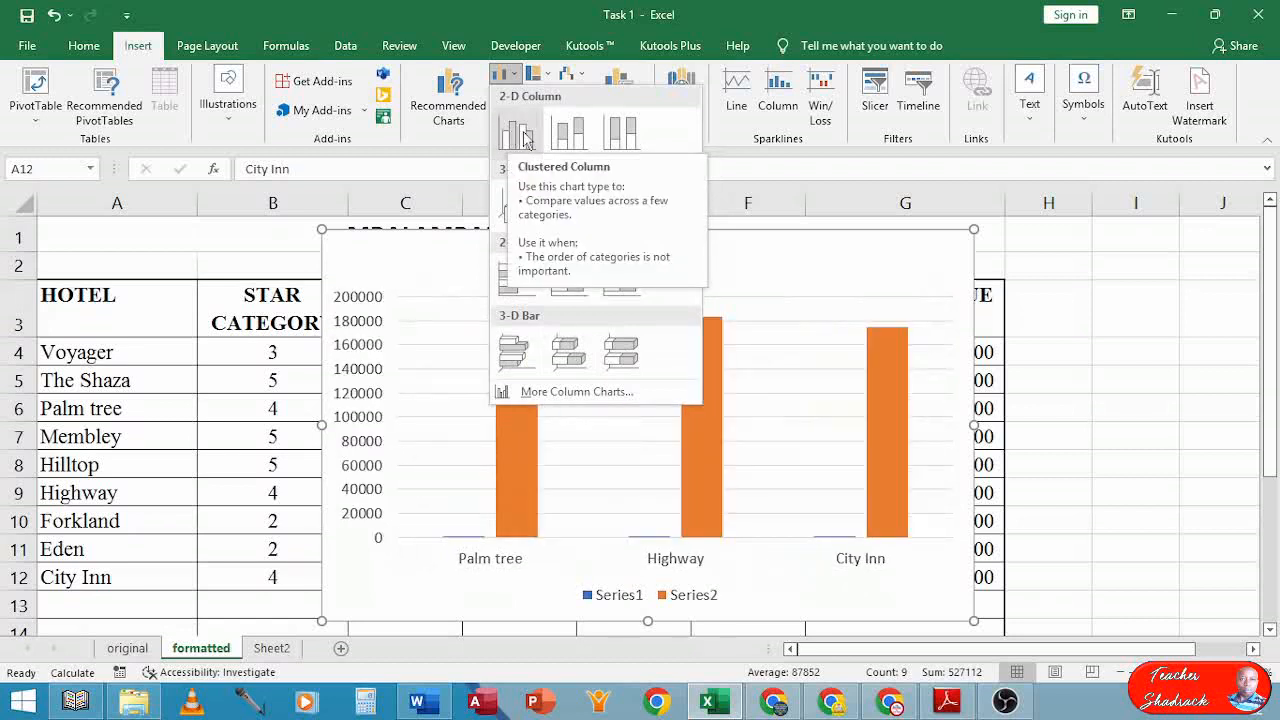
{"action": "left_click", "coordinate": [524, 142]}
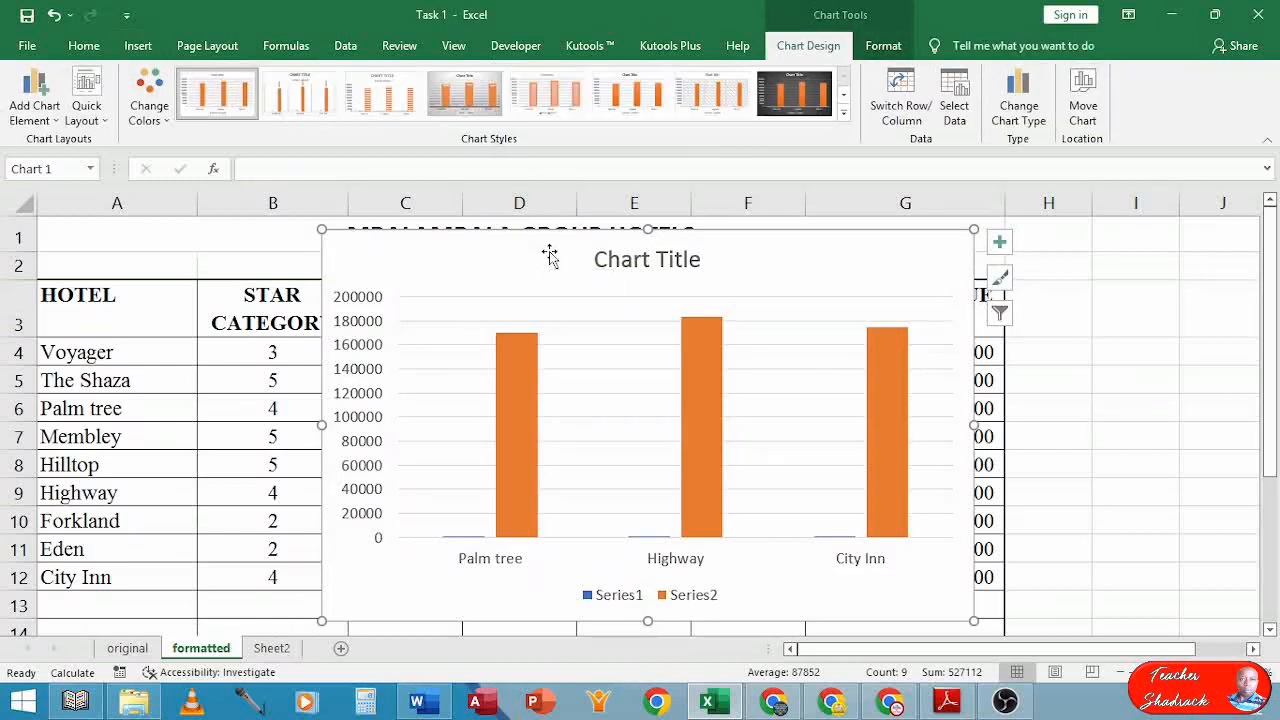
Move the chart right and up near row 1, clear of the title and values
{"action": "mouse_move", "coordinate": [549, 257]}
{"action": "left_mouse_down"}
{"action": "mouse_move", "coordinate": [634, 340]}
{"action": "mouse_move", "coordinate": [712, 291]}
{"action": "left_mouse_up"}
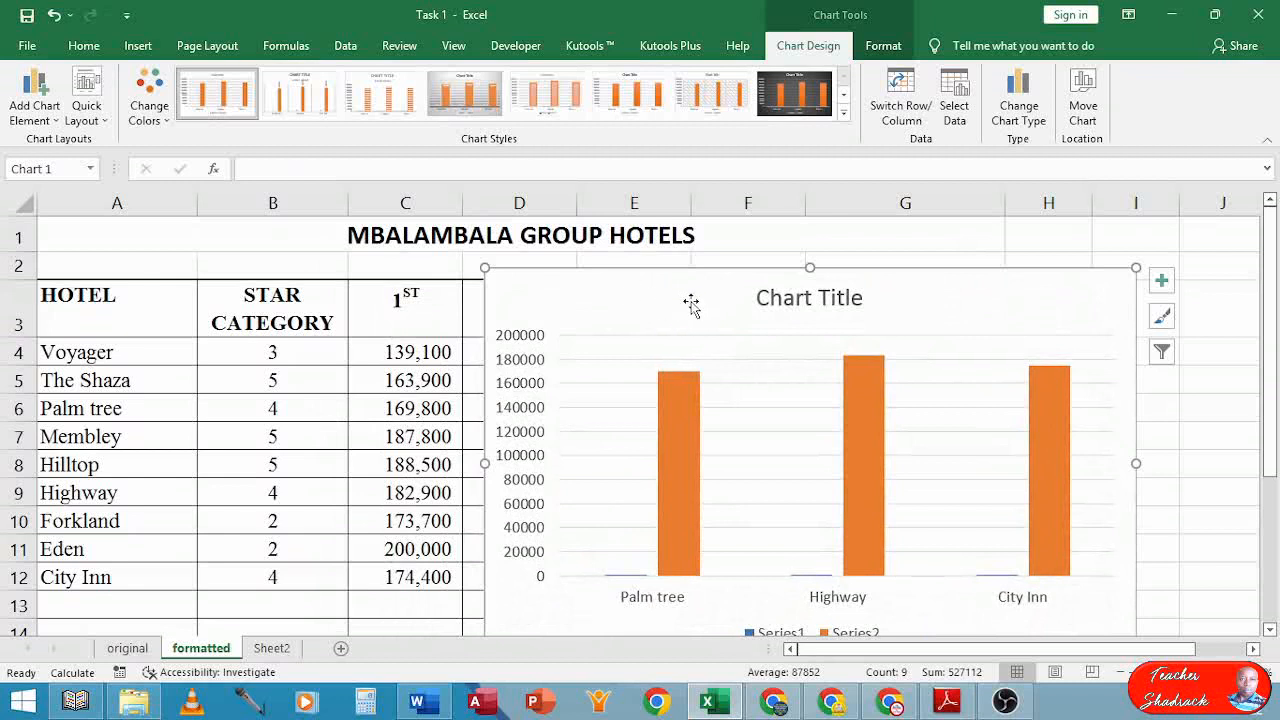
{"action": "left_click_drag", "start_coordinate": [736, 296], "coordinate": [735, 258]}
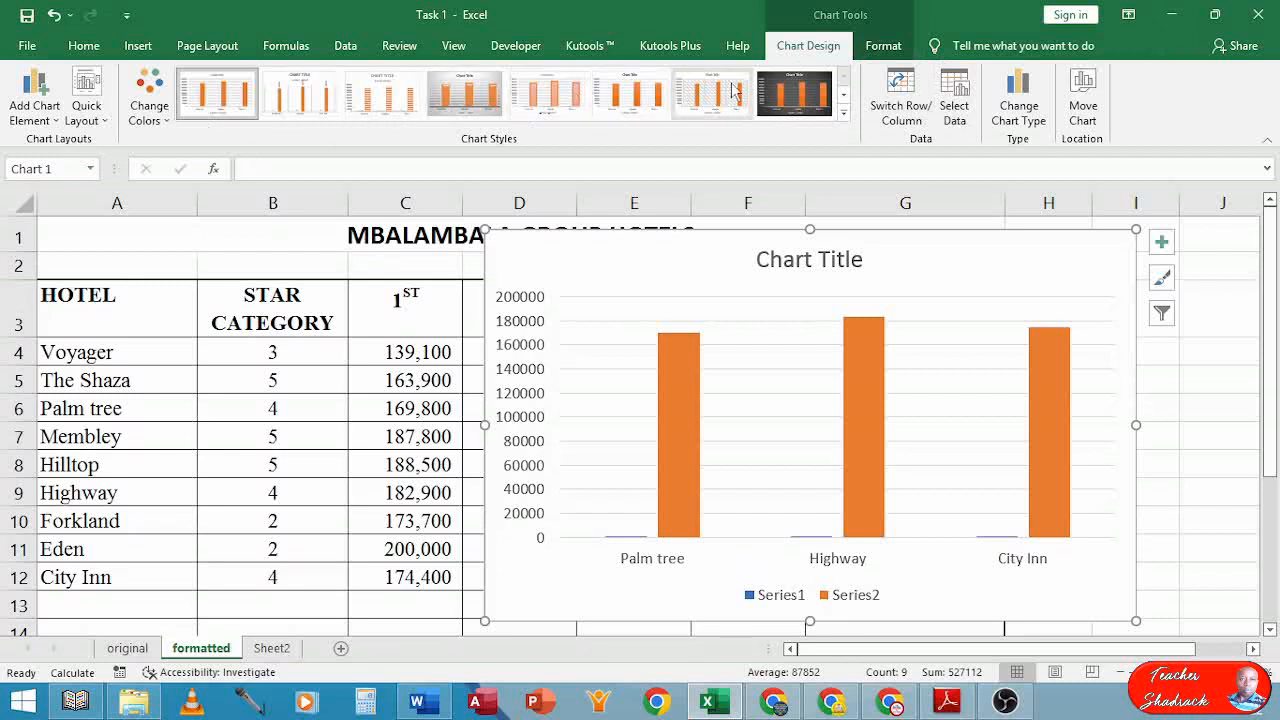
Remove the empty Series1 in Select Data, leaving only the Series2 revenue columns
{"action": "left_click", "coordinate": [956, 90]}
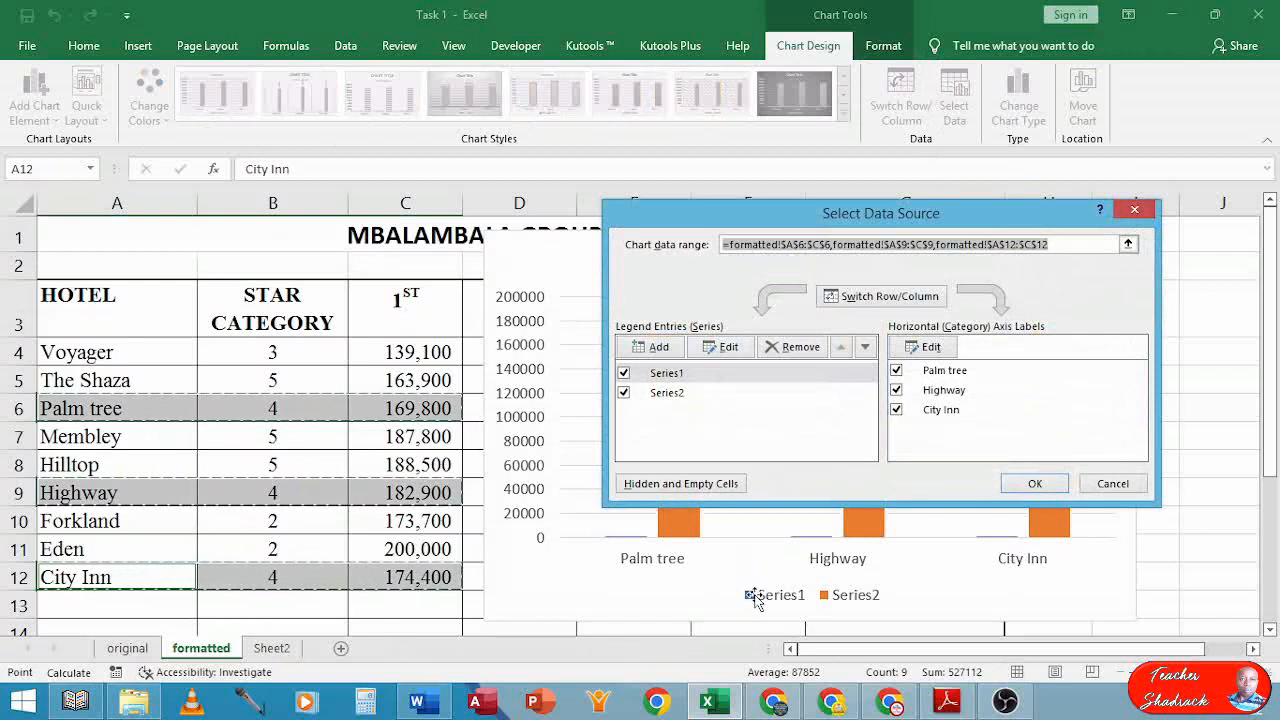
{"action": "left_click", "coordinate": [669, 375]}
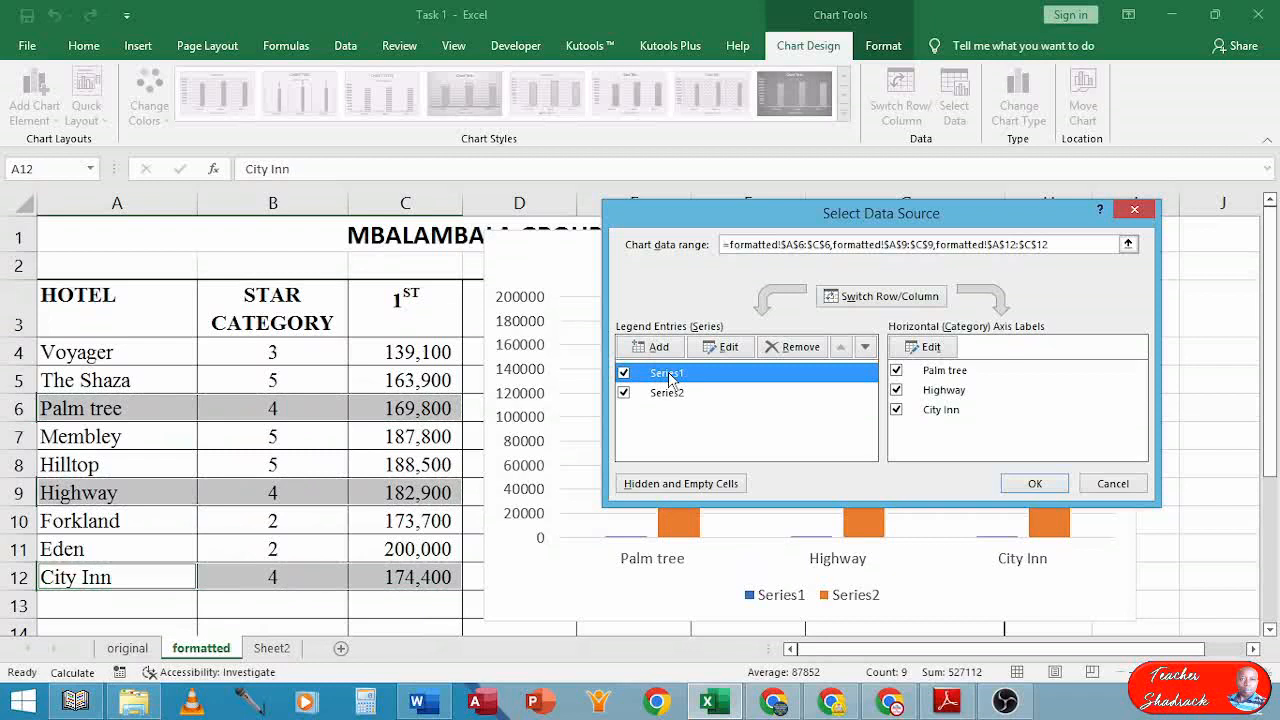
{"action": "left_click", "coordinate": [779, 347]}
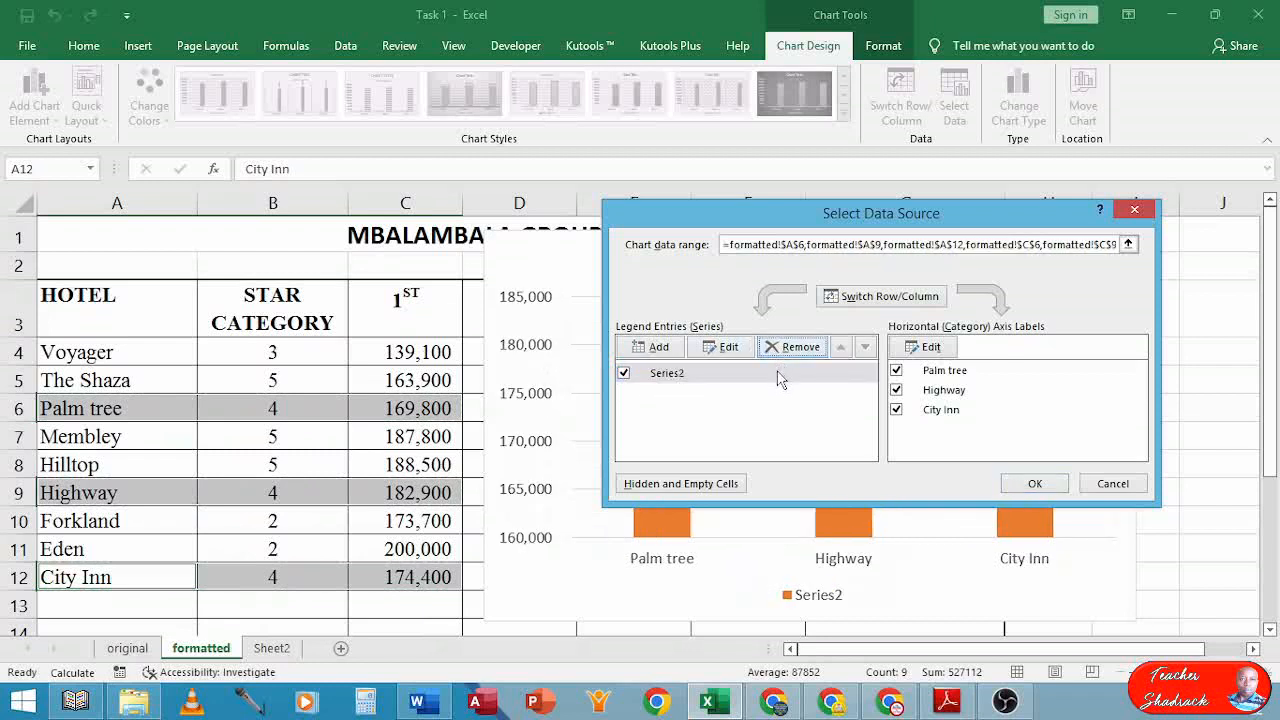
{"action": "left_click_drag", "start_coordinate": [807, 225], "coordinate": [798, 191]}
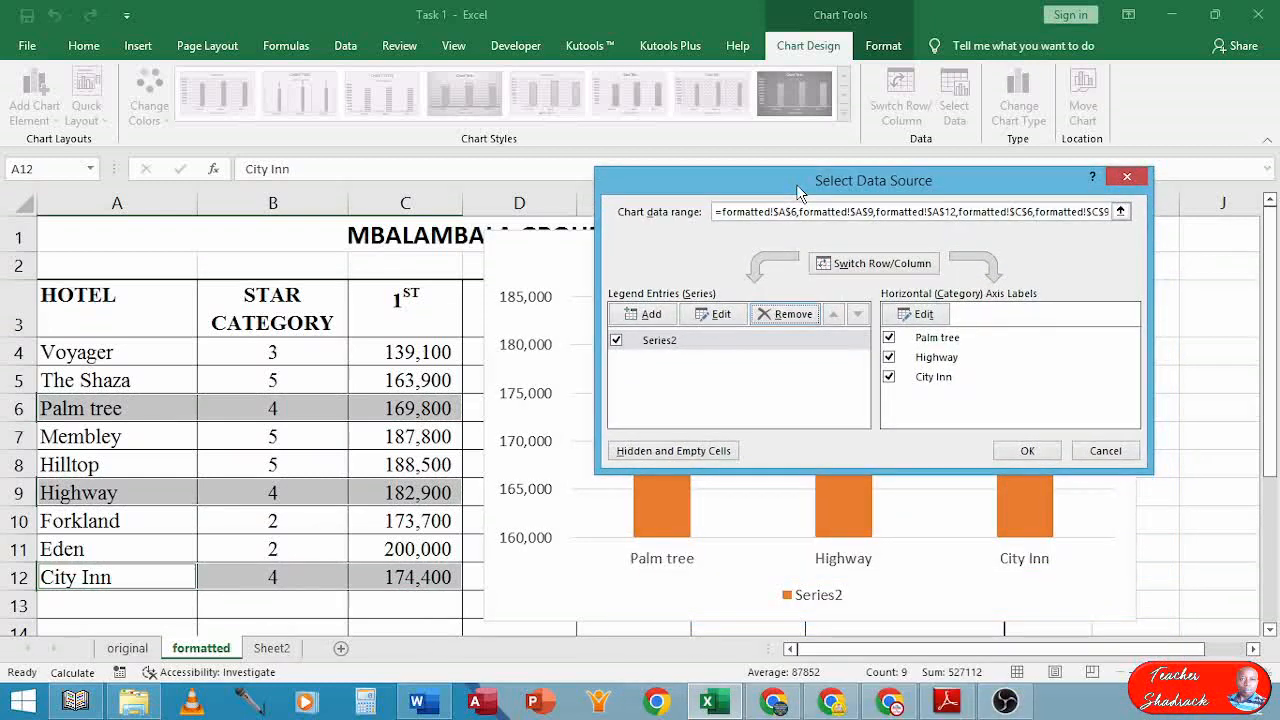
{"action": "left_click", "coordinate": [1027, 451]}
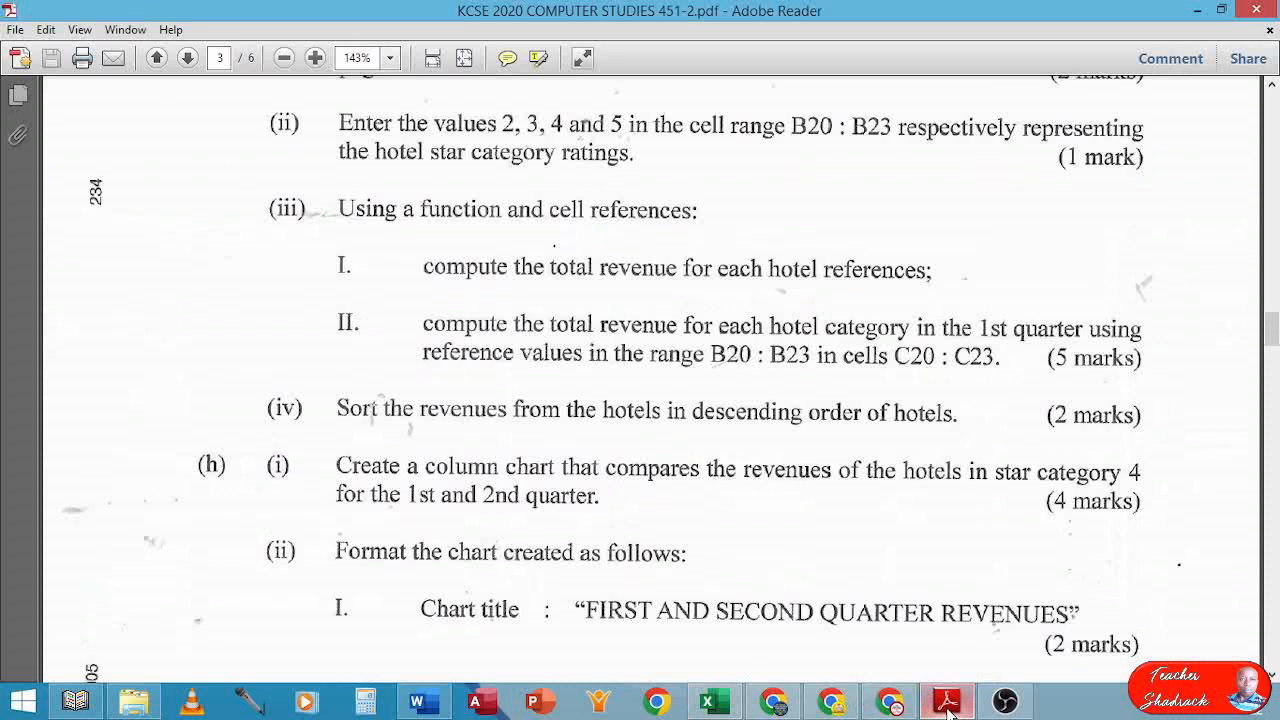
{"action": "left_click", "coordinate": [947, 702]}
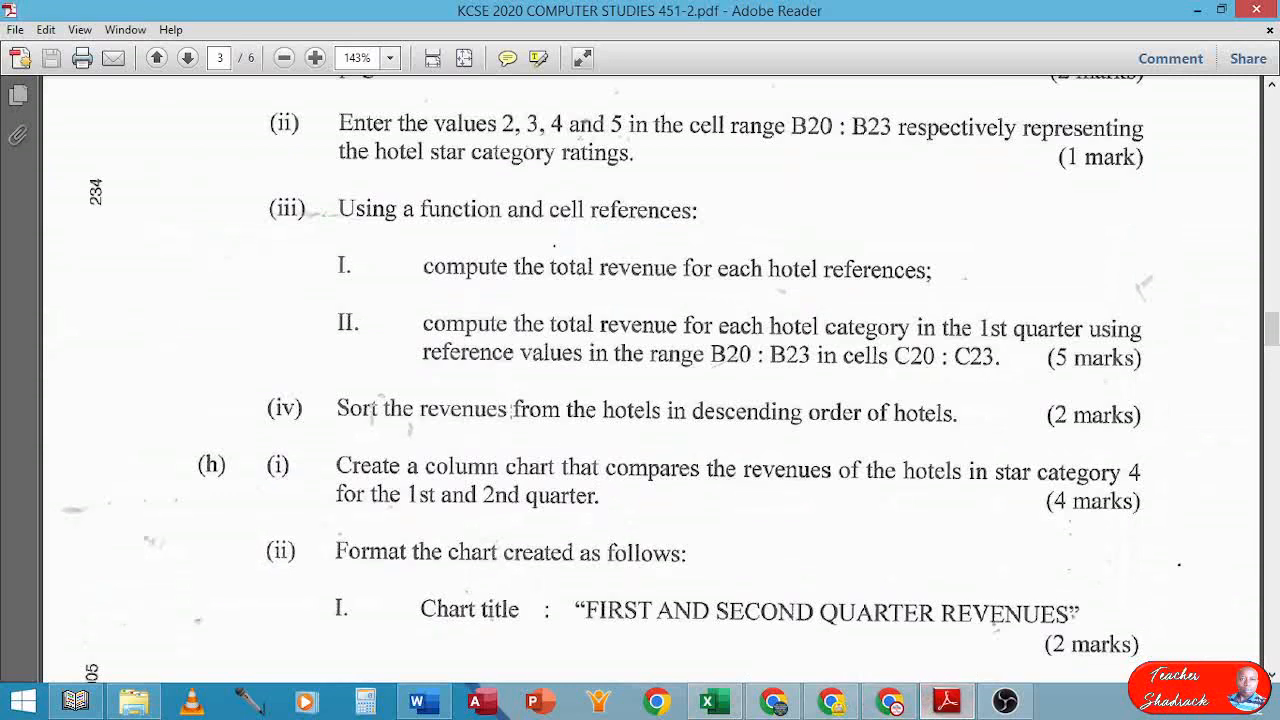
{"action": "scroll", "coordinate": [492, 548], "scroll_direction": "down", "scroll_amount": 2}
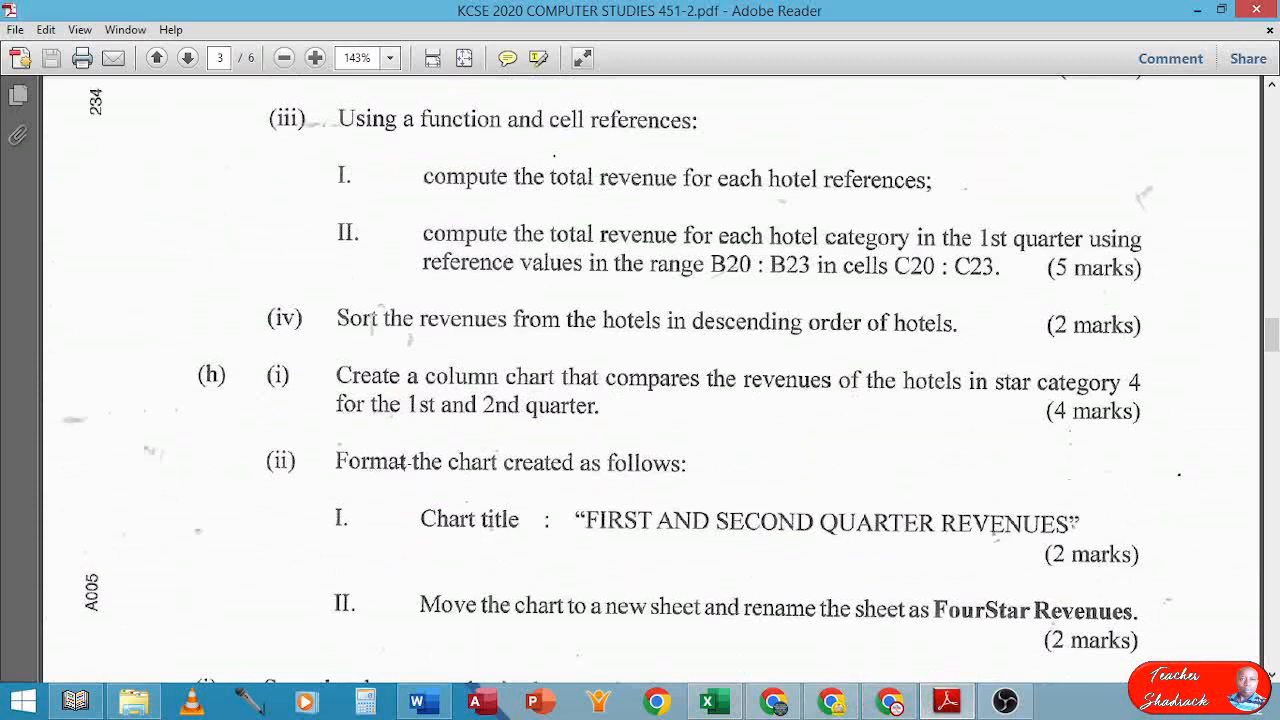
{"action": "scroll", "coordinate": [500, 444], "scroll_direction": "down", "scroll_amount": 1}
{"action": "scroll", "coordinate": [490, 422], "scroll_direction": "down", "scroll_amount": 2}
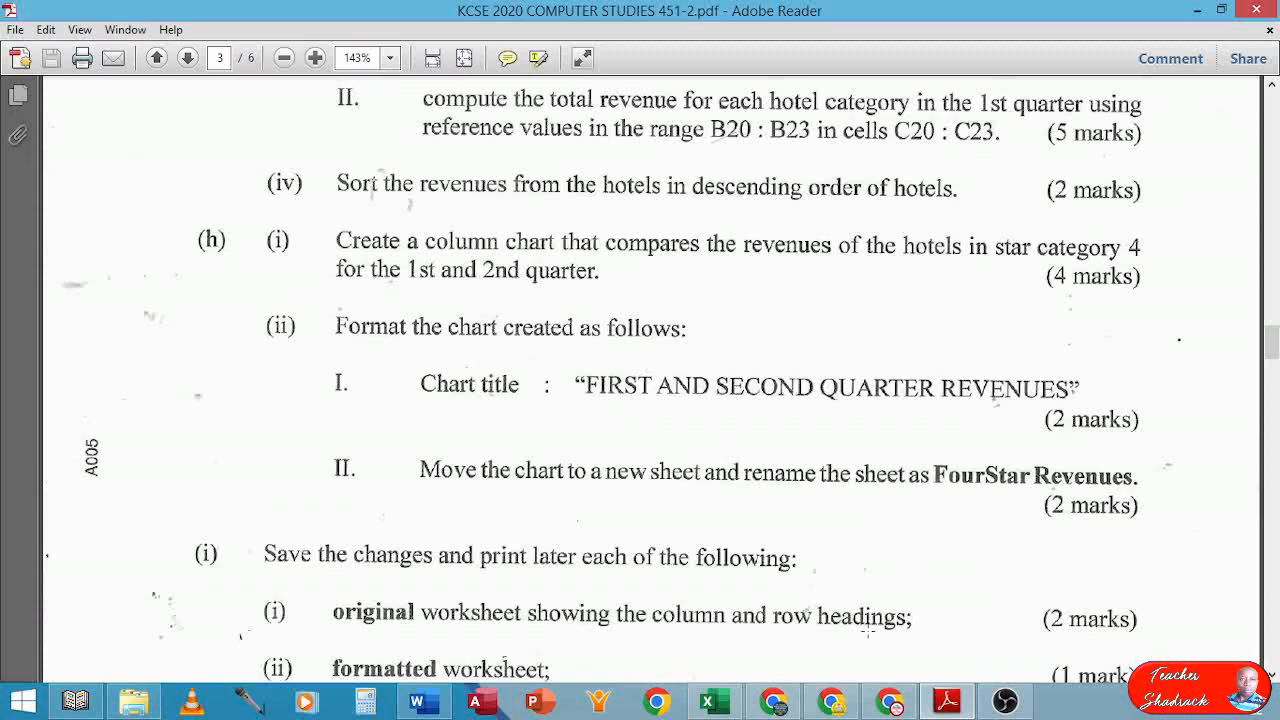
{"action": "left_click", "coordinate": [707, 701]}
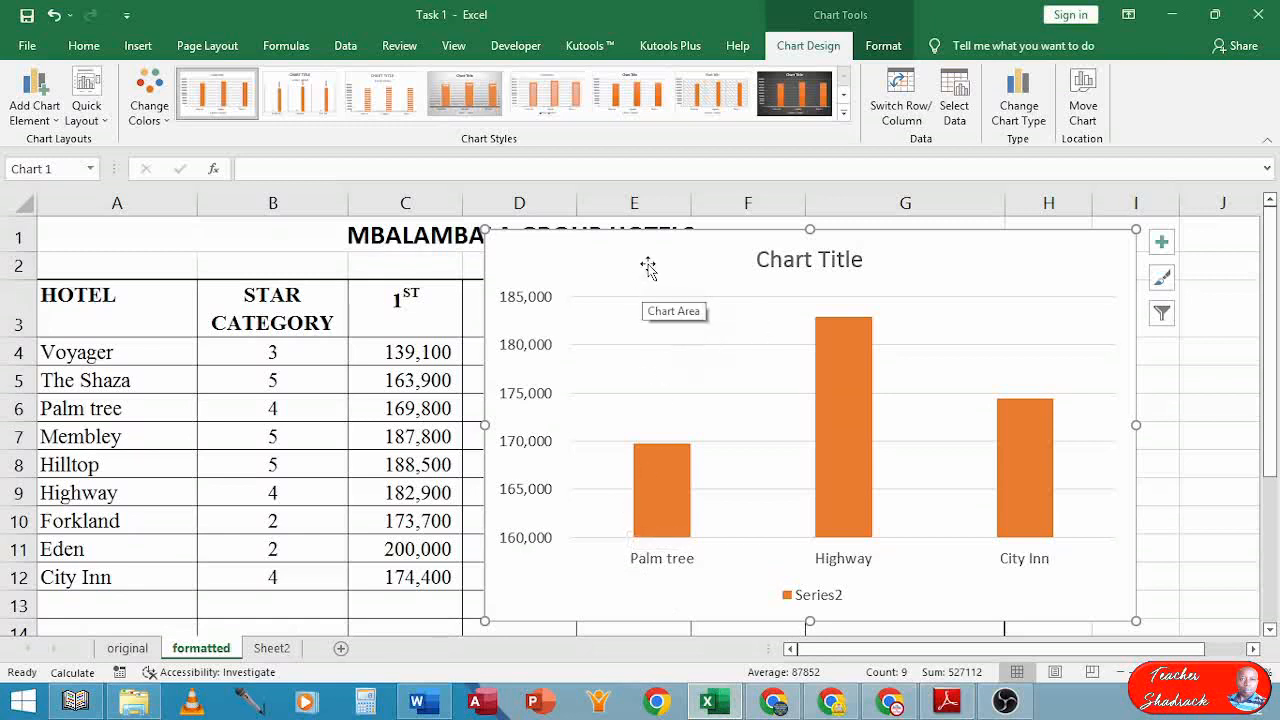
Shift the chart further right, clear of the 2ND column
{"action": "left_click_drag", "start_coordinate": [648, 267], "coordinate": [752, 259]}
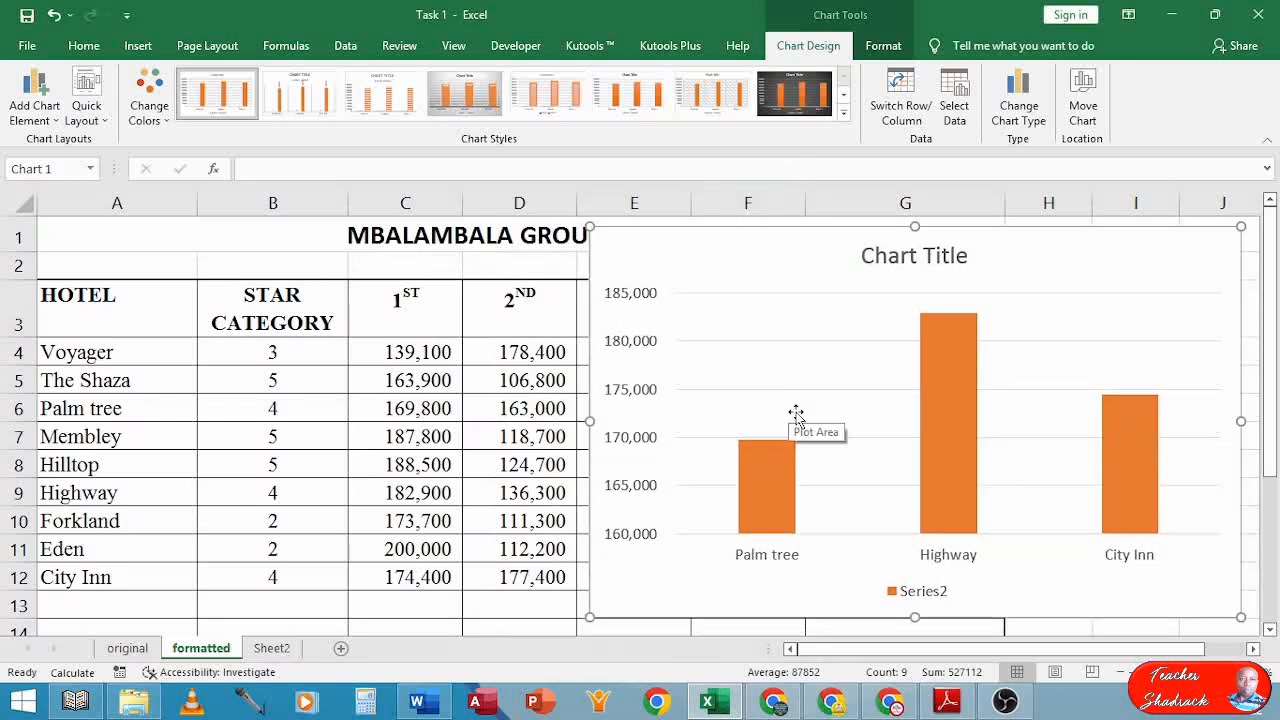
{"action": "left_click", "coordinate": [951, 106]}
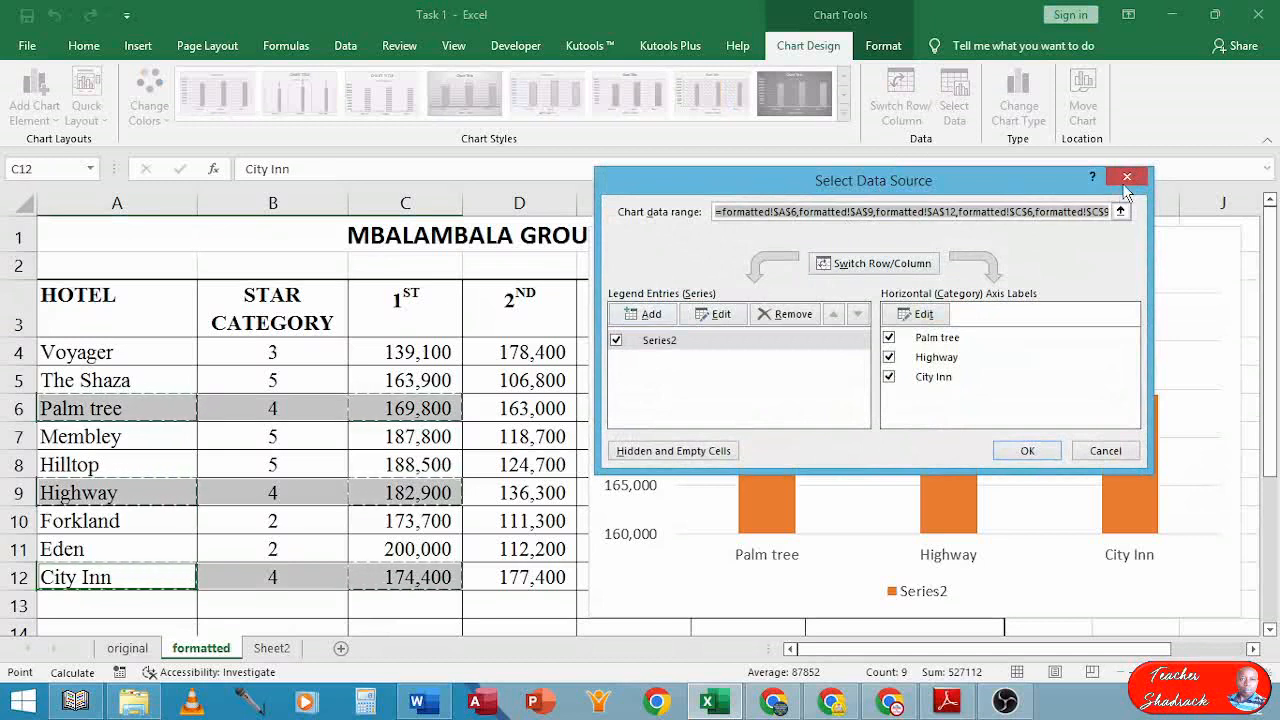
{"action": "key", "text": "Return"}
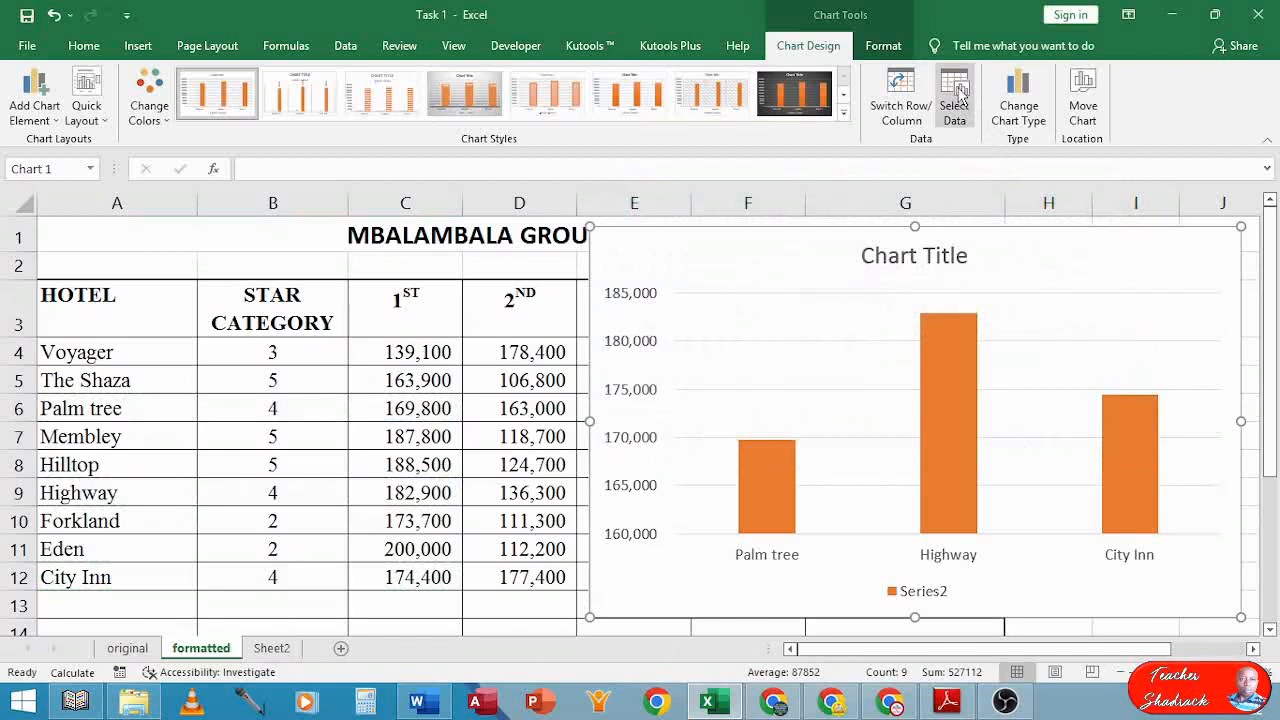
Add a new chart series named from cell D3 (2ND)
{"action": "left_click", "coordinate": [956, 95]}
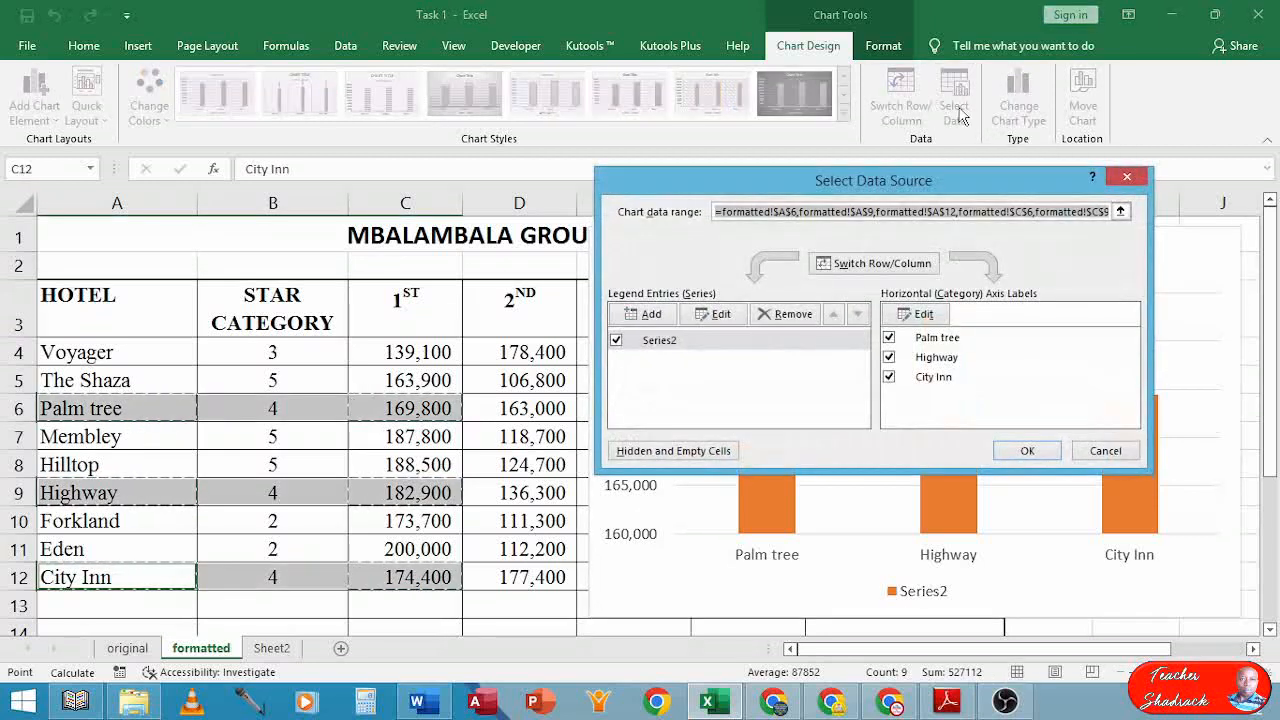
{"action": "left_click", "coordinate": [653, 314]}
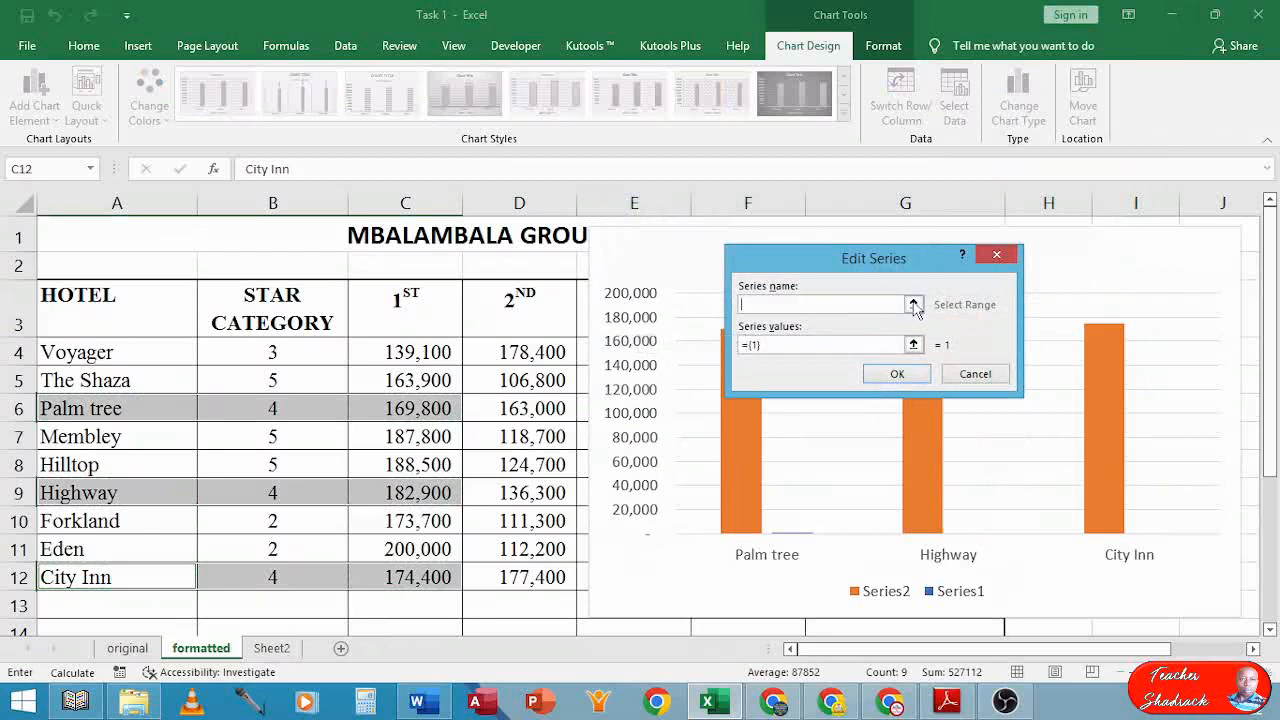
{"action": "left_click", "coordinate": [914, 308]}
{"action": "left_click", "coordinate": [527, 312]}
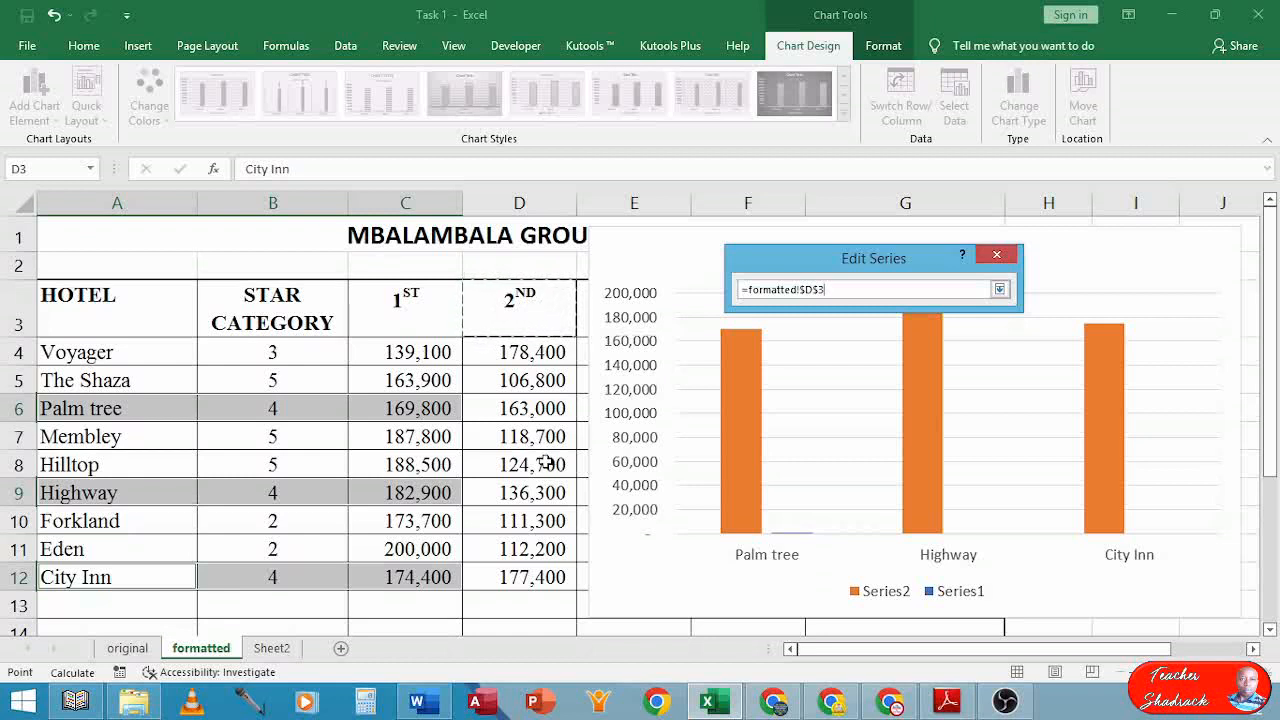
{"action": "left_click", "coordinate": [999, 290]}
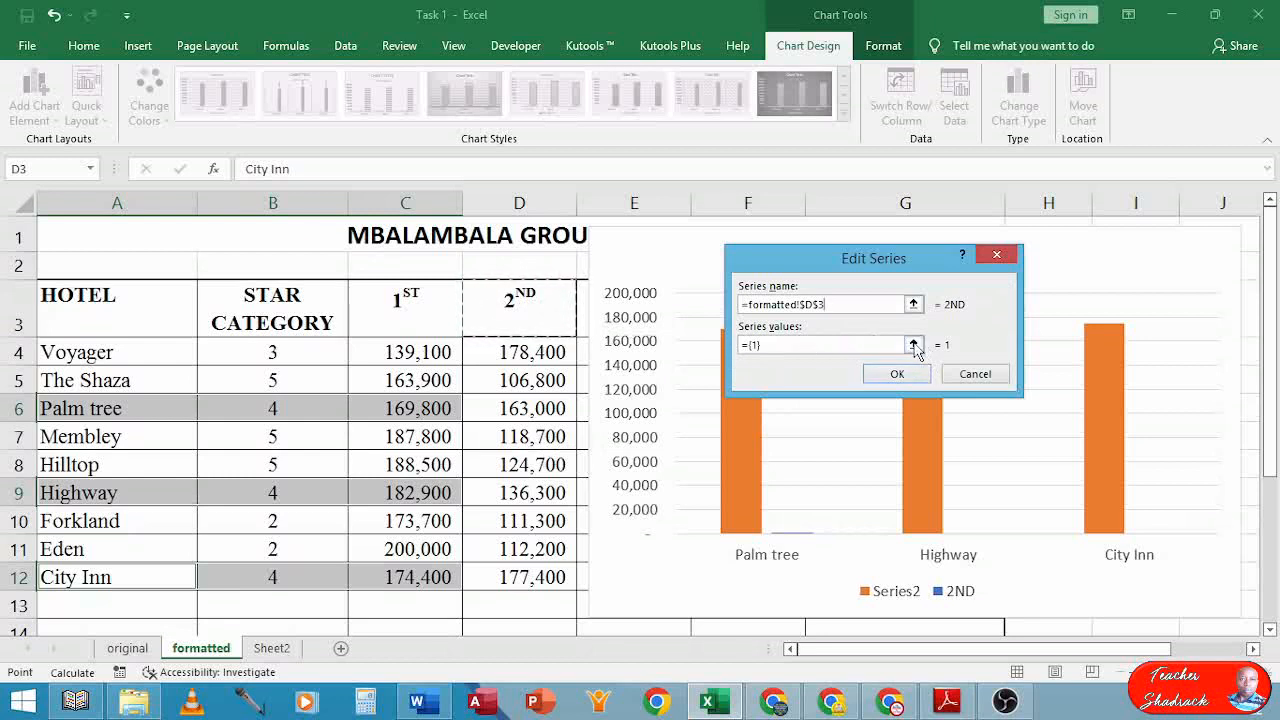
Set the 2ND series values to D6, D9 and D12 and confirm it
{"action": "left_click", "coordinate": [913, 345]}
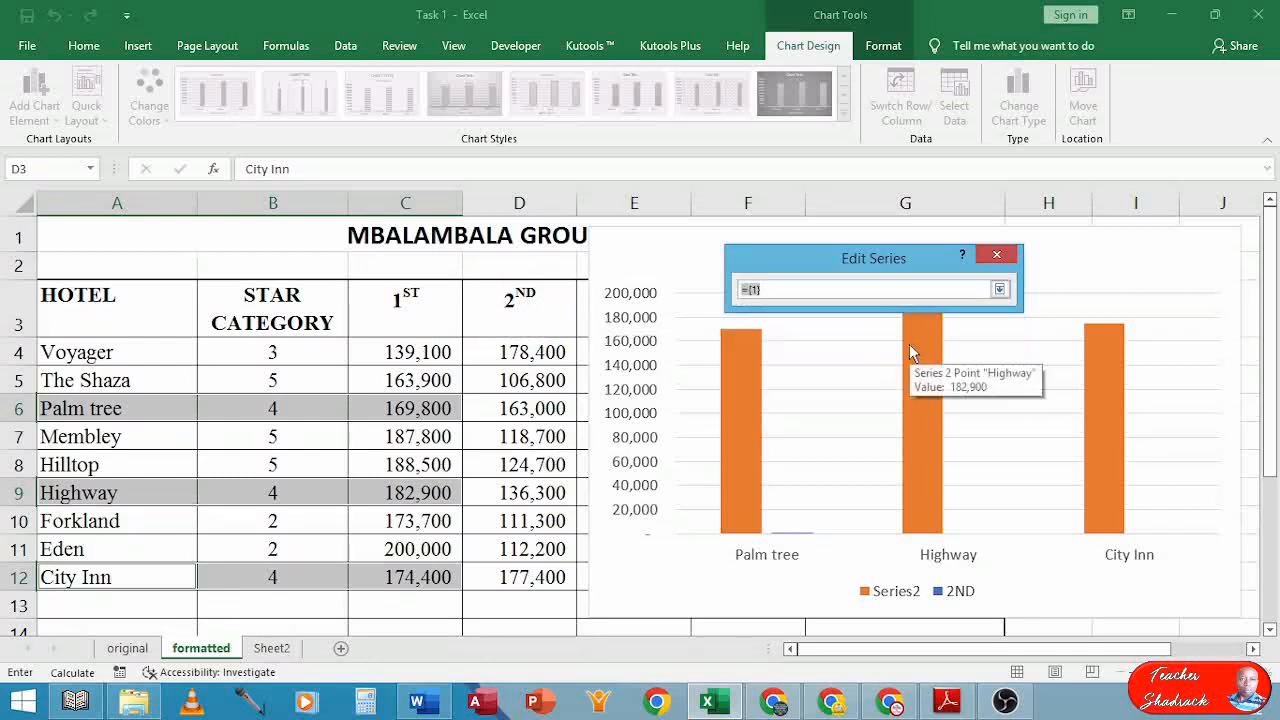
{"action": "left_click", "coordinate": [513, 408]}
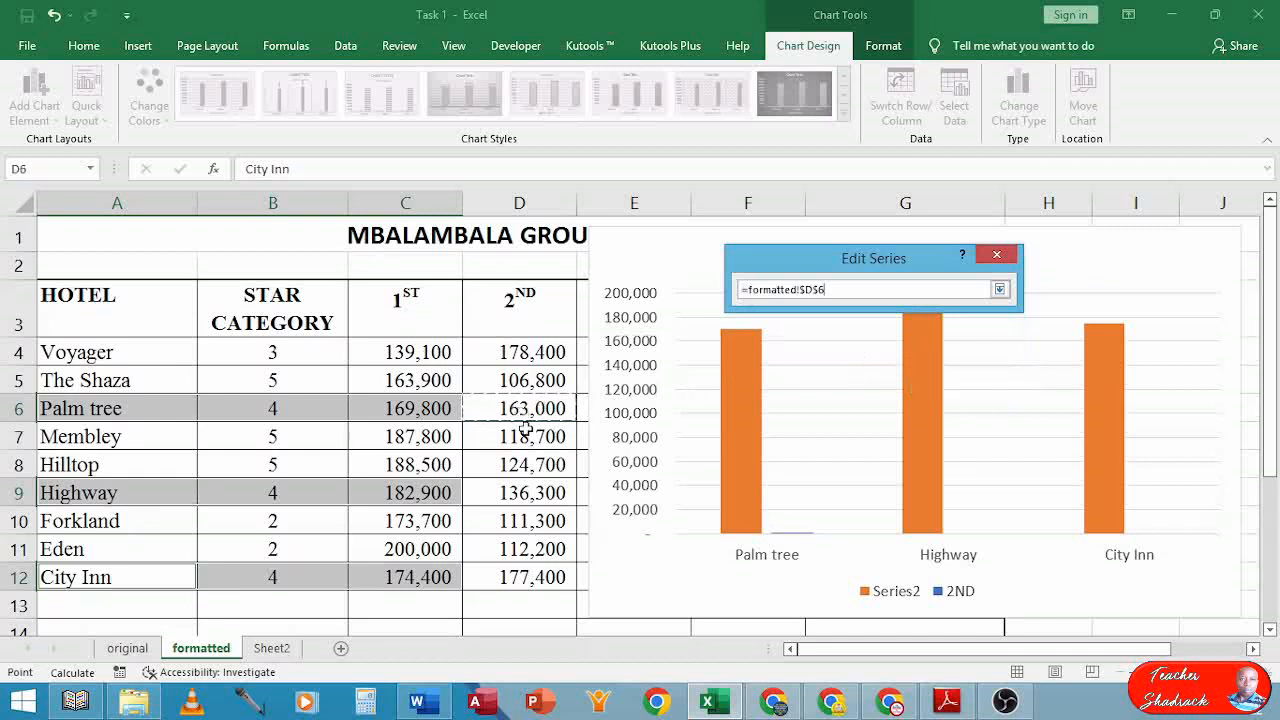
{"action": "left_click", "coordinate": [515, 495], "text": "ctrl"}
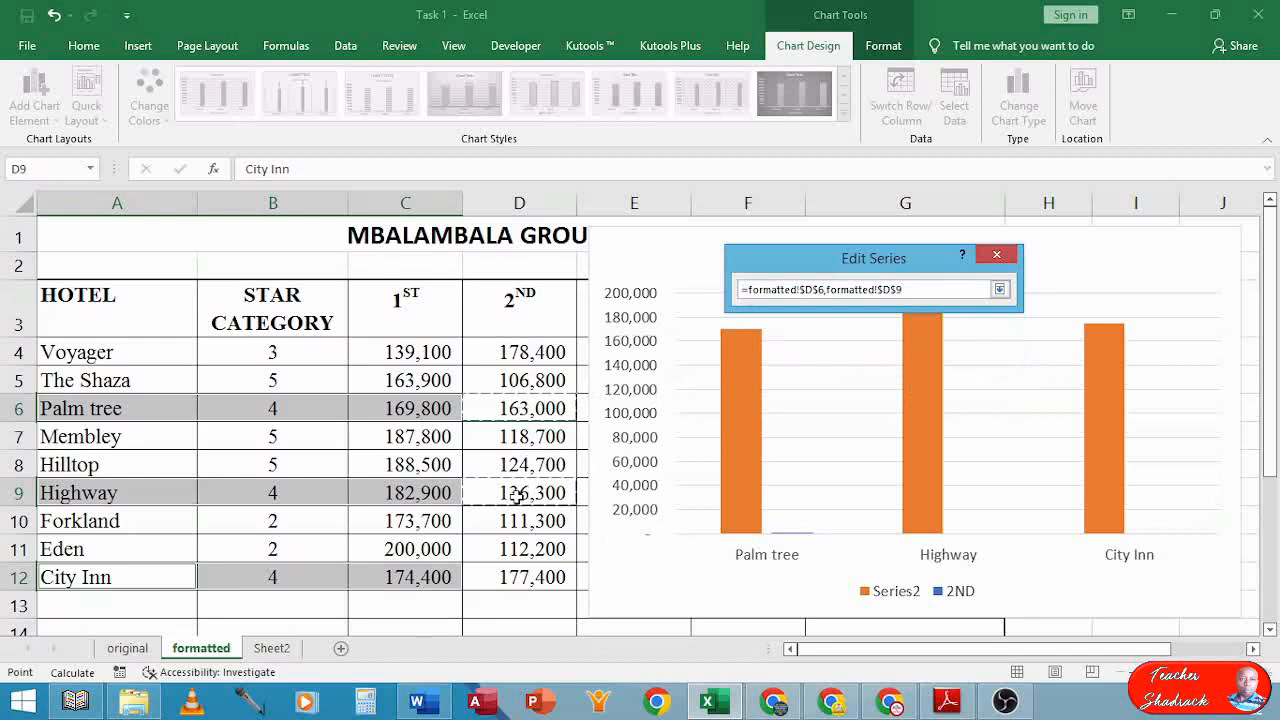
{"action": "left_click", "coordinate": [523, 580], "text": "ctrl"}
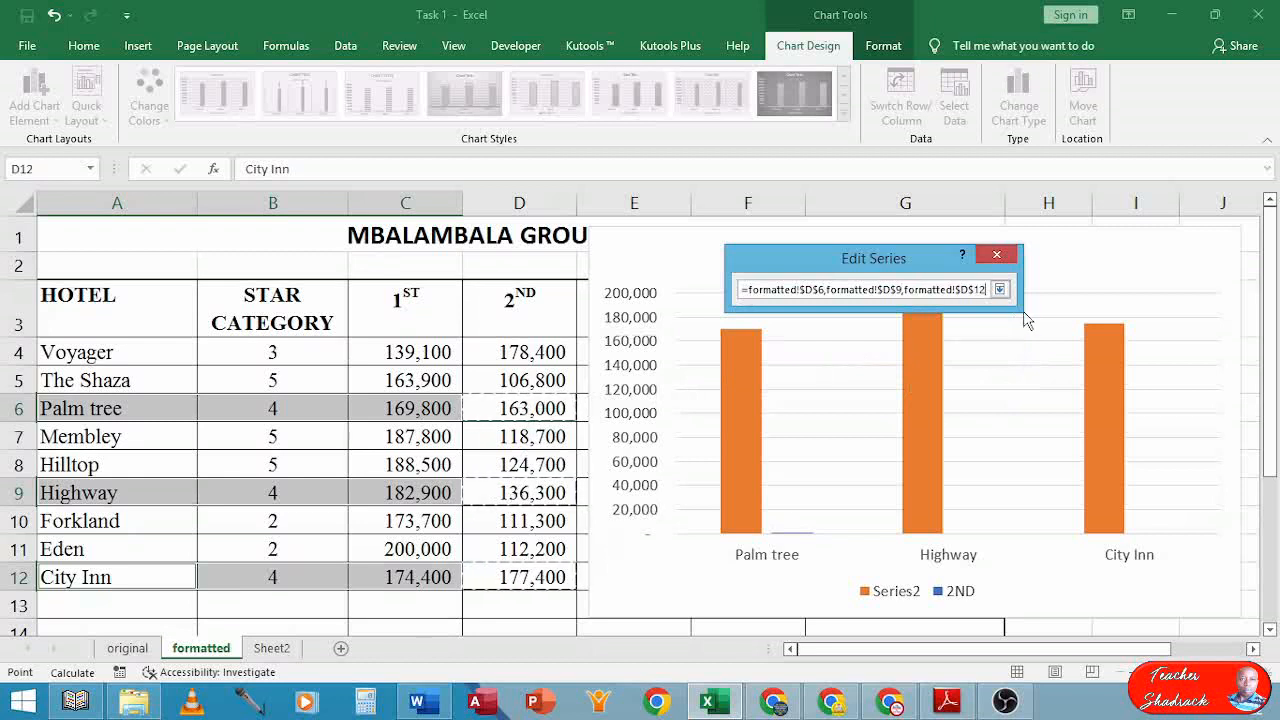
{"action": "left_click", "coordinate": [999, 290]}
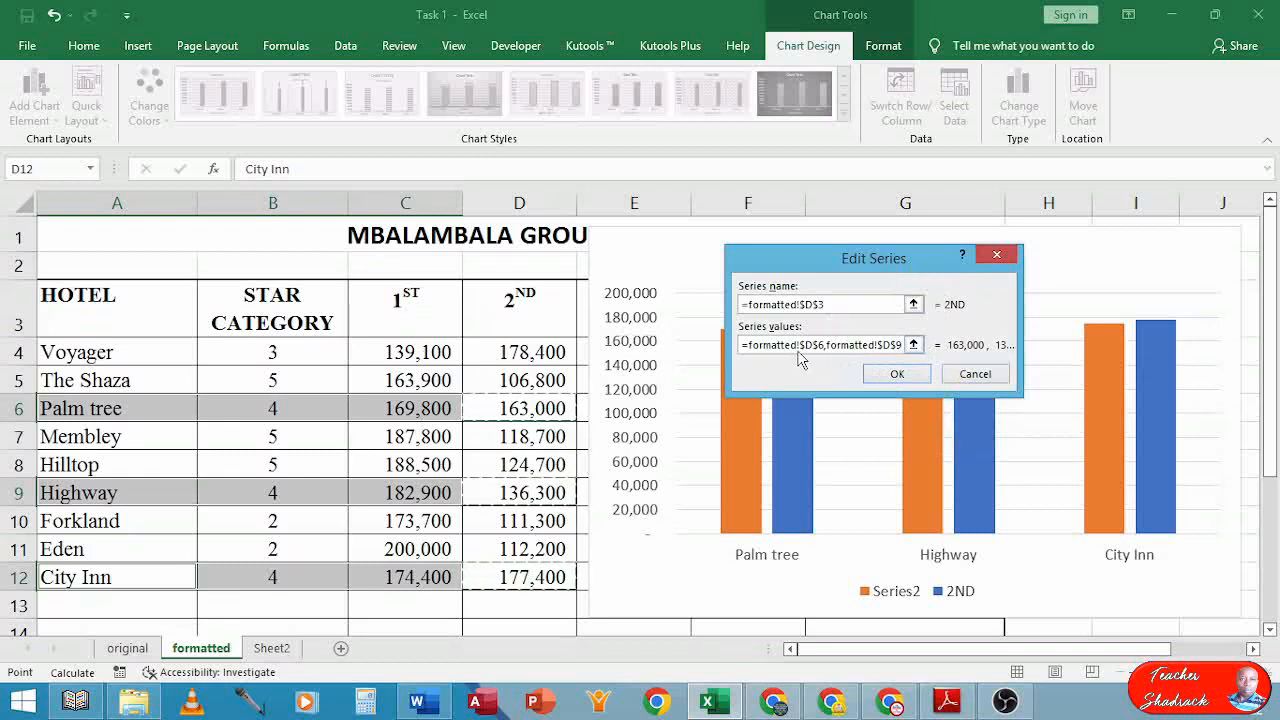
{"action": "left_click", "coordinate": [897, 375]}
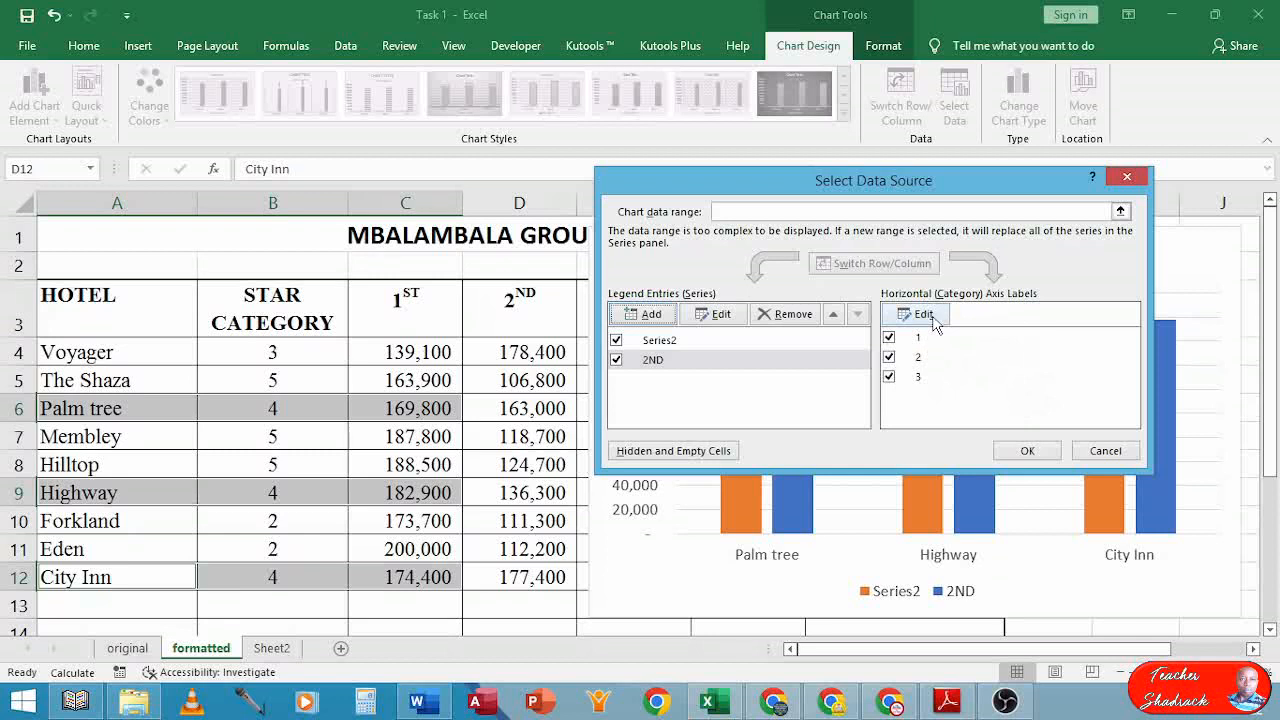
Use cells A6, A9 and A12 (Palm tree, Highway, City Inn) as the chart's category axis labels
{"action": "left_click", "coordinate": [922, 315]}
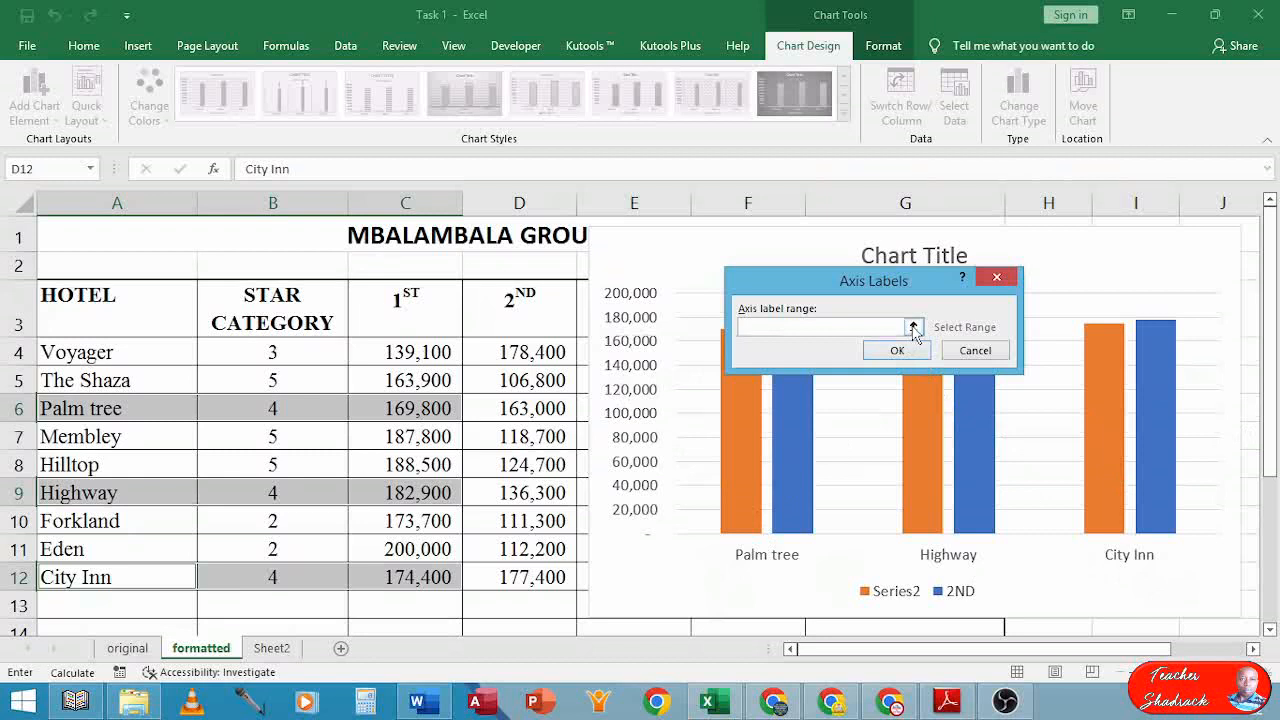
{"action": "left_click", "coordinate": [913, 328]}
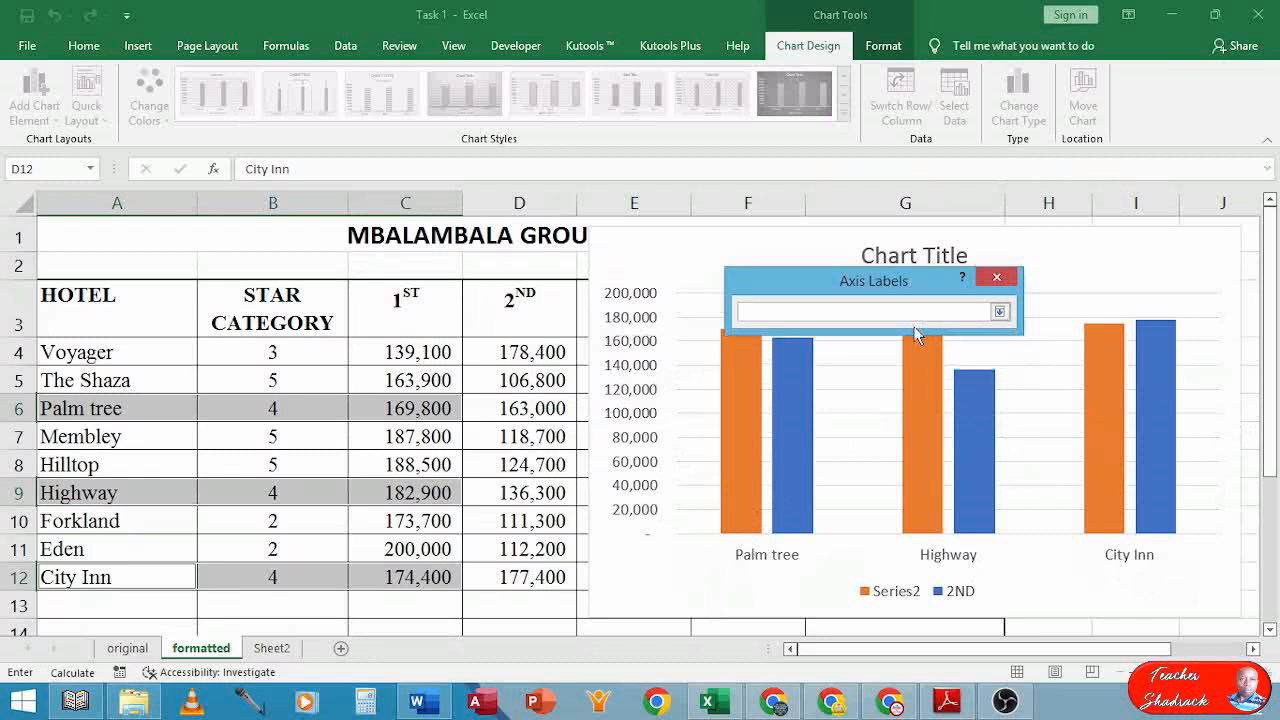
{"action": "left_click", "coordinate": [77, 408]}
{"action": "left_click", "coordinate": [77, 492], "text": "ctrl"}
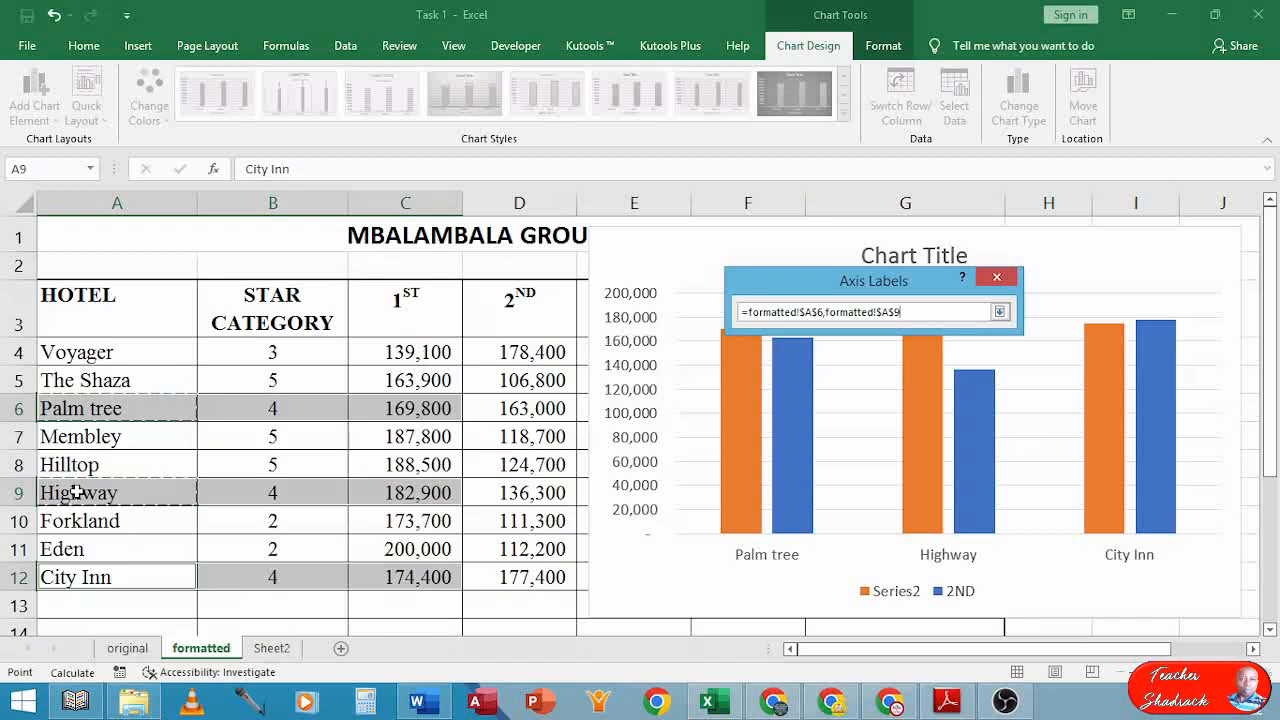
{"action": "left_click", "coordinate": [83, 577], "text": "ctrl"}
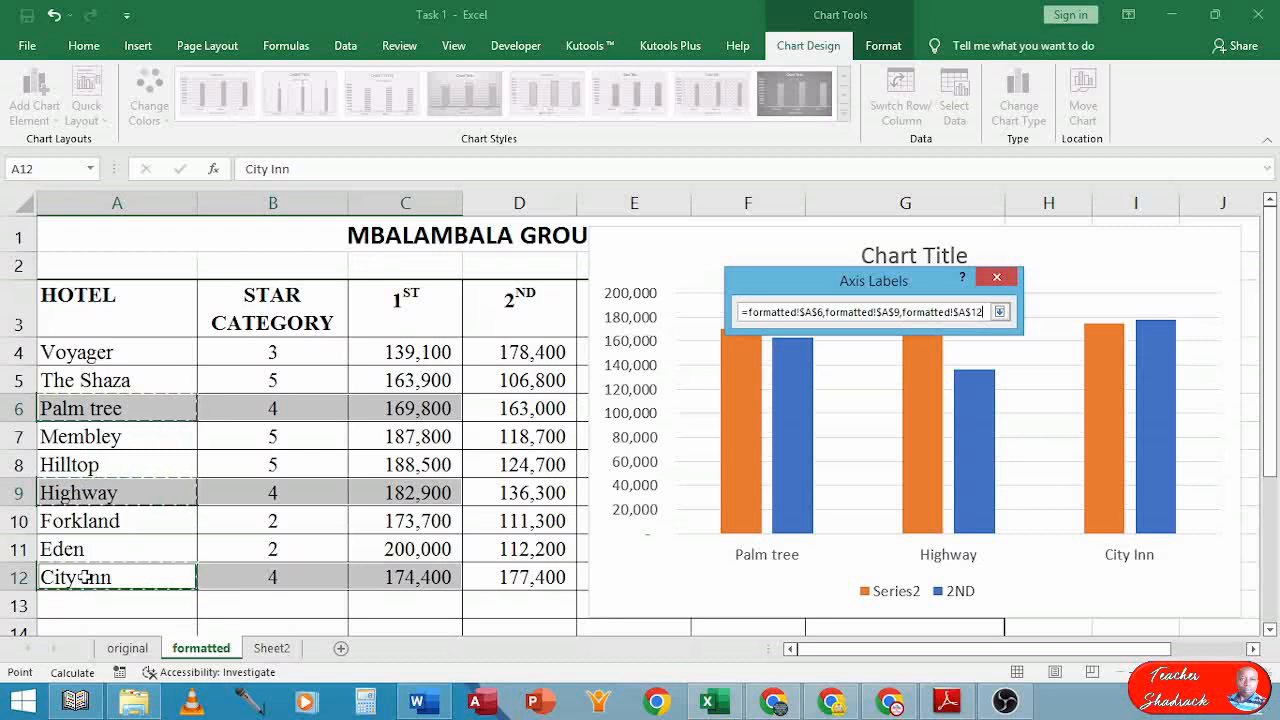
{"action": "left_click", "coordinate": [1001, 313]}
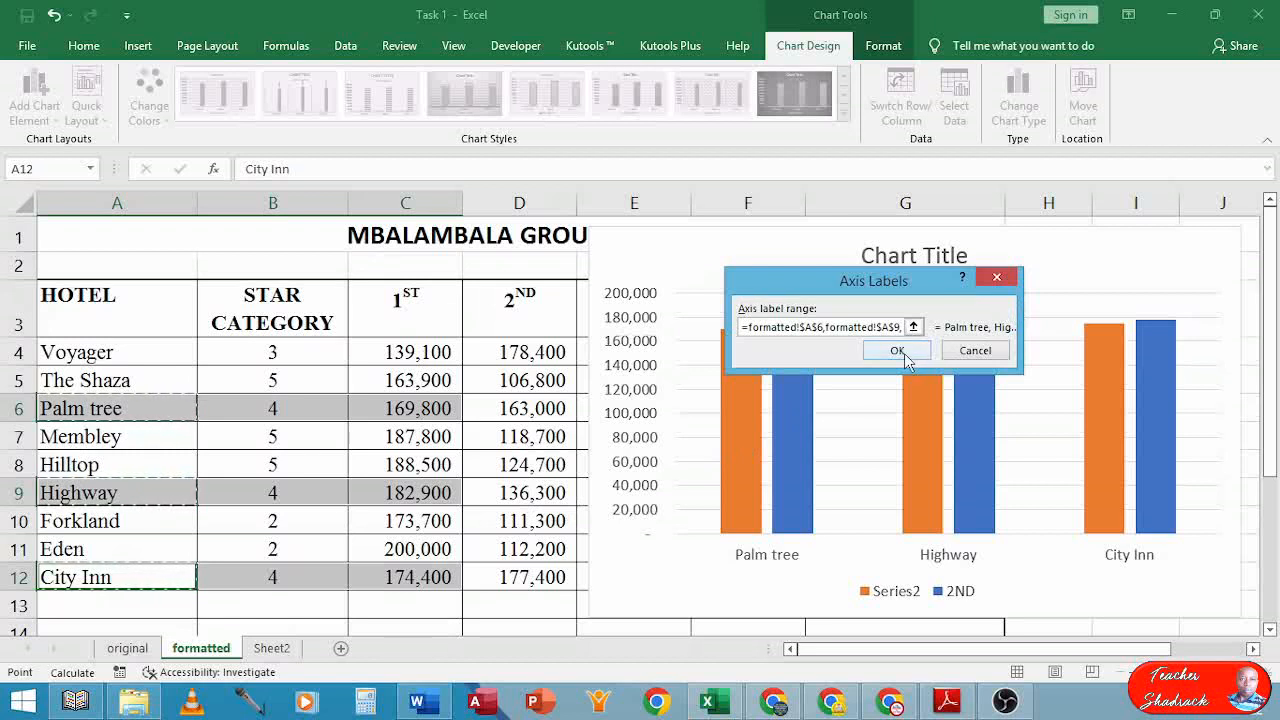
{"action": "left_click", "coordinate": [902, 351]}
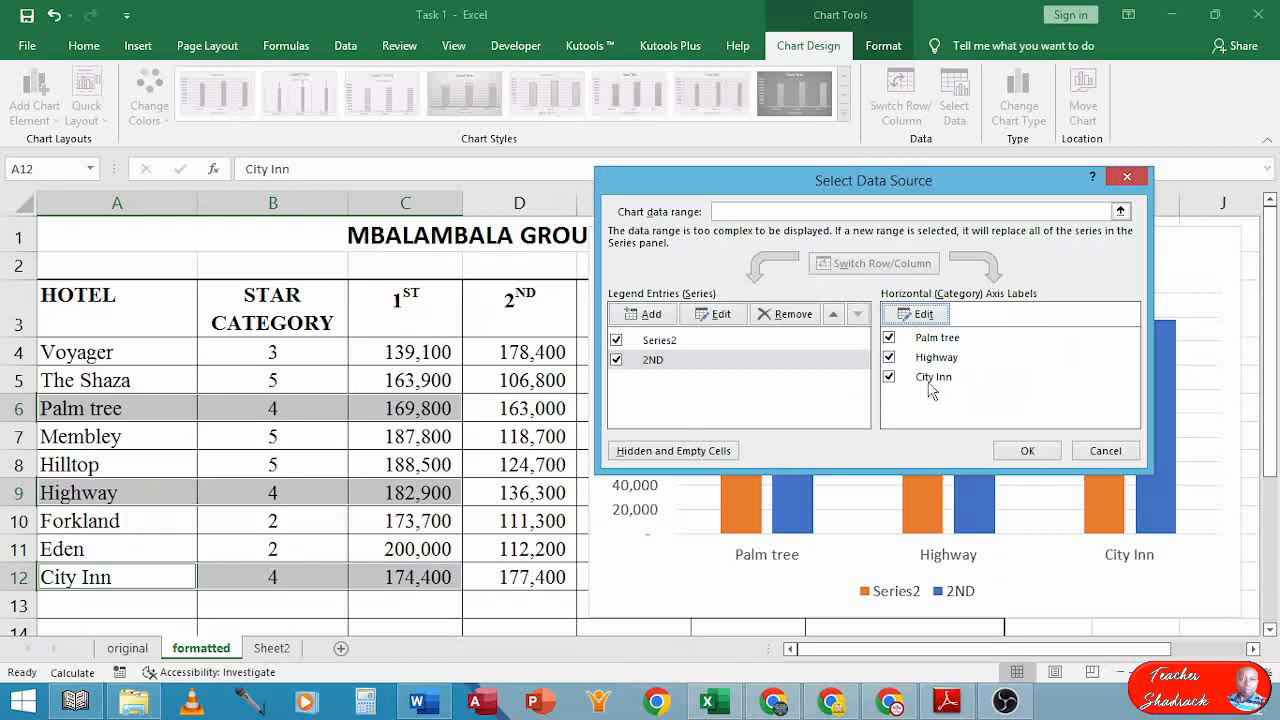
{"action": "left_click", "coordinate": [1025, 452]}
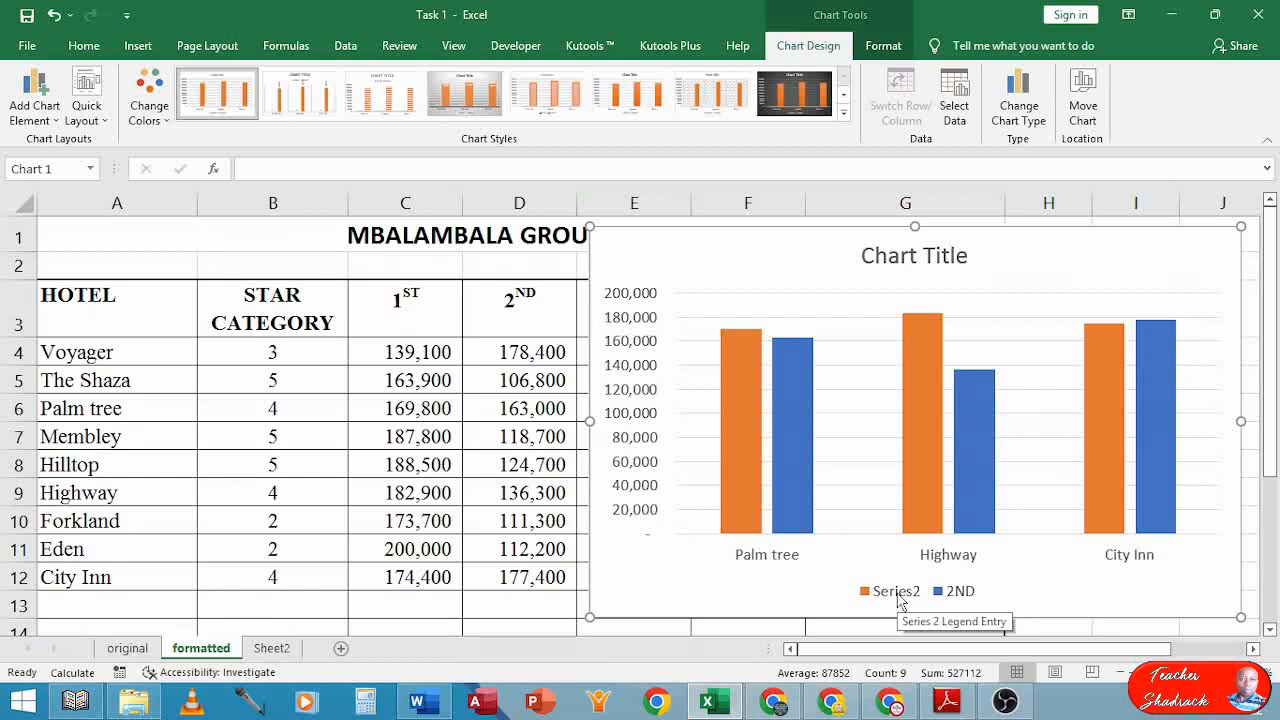
Rename Series2 to 1ST by taking its series name from cell C3
{"action": "left_click", "coordinate": [955, 97]}
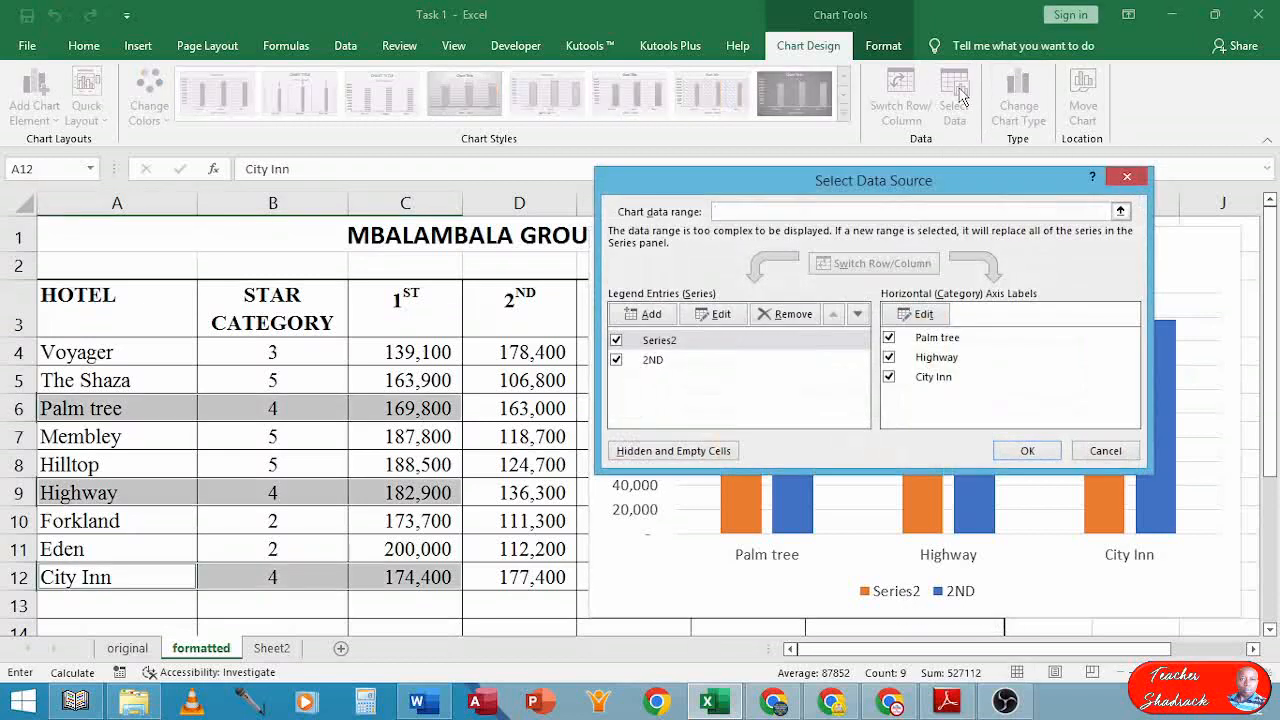
{"action": "left_click", "coordinate": [648, 362]}
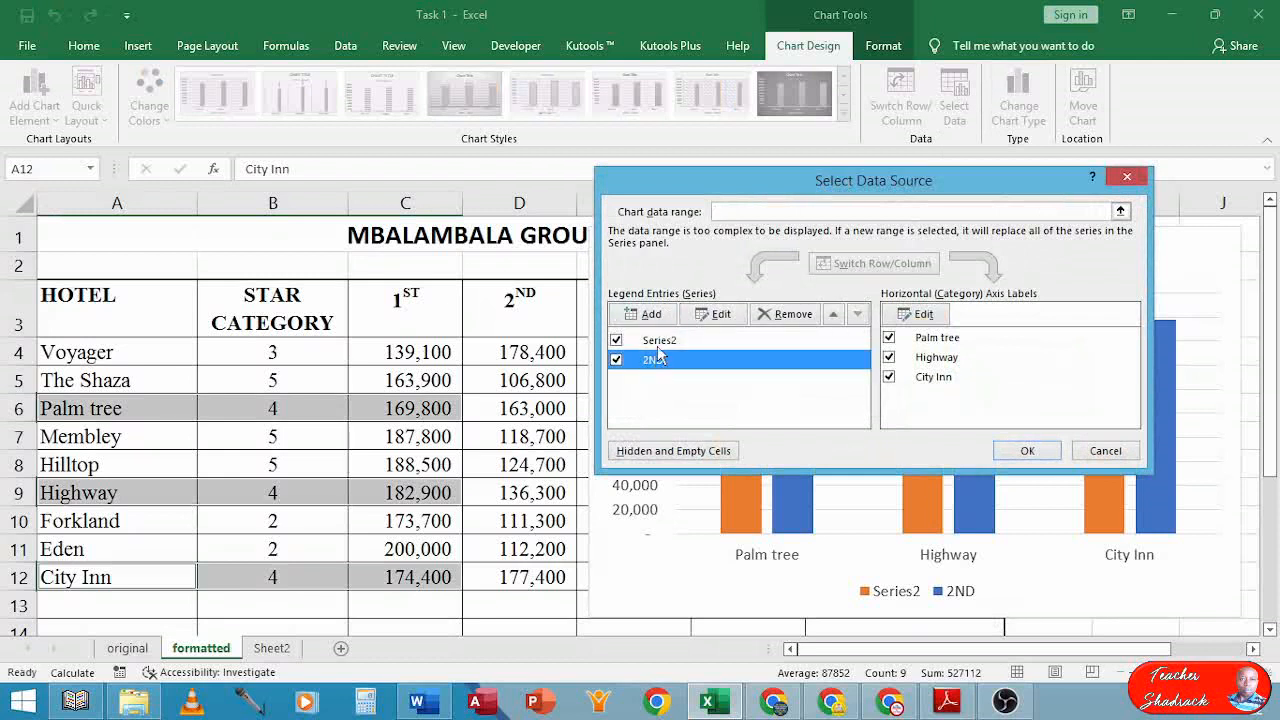
{"action": "left_click", "coordinate": [660, 344]}
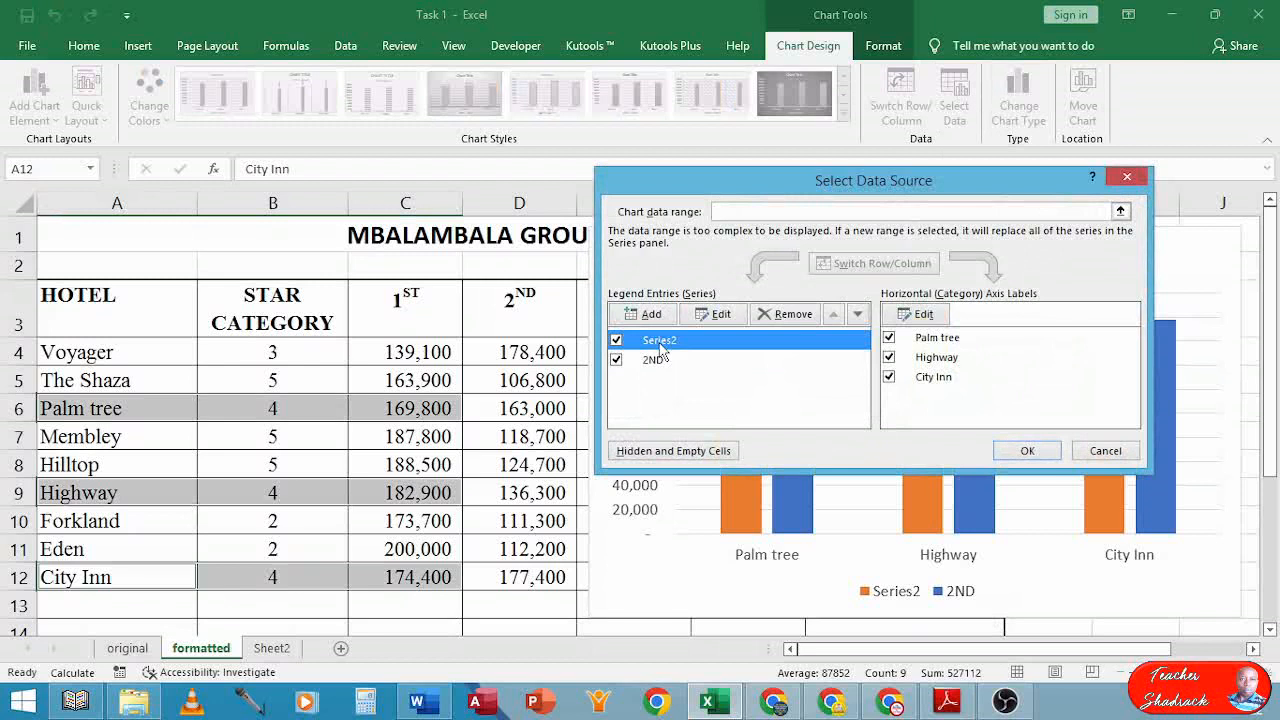
{"action": "left_click", "coordinate": [710, 315]}
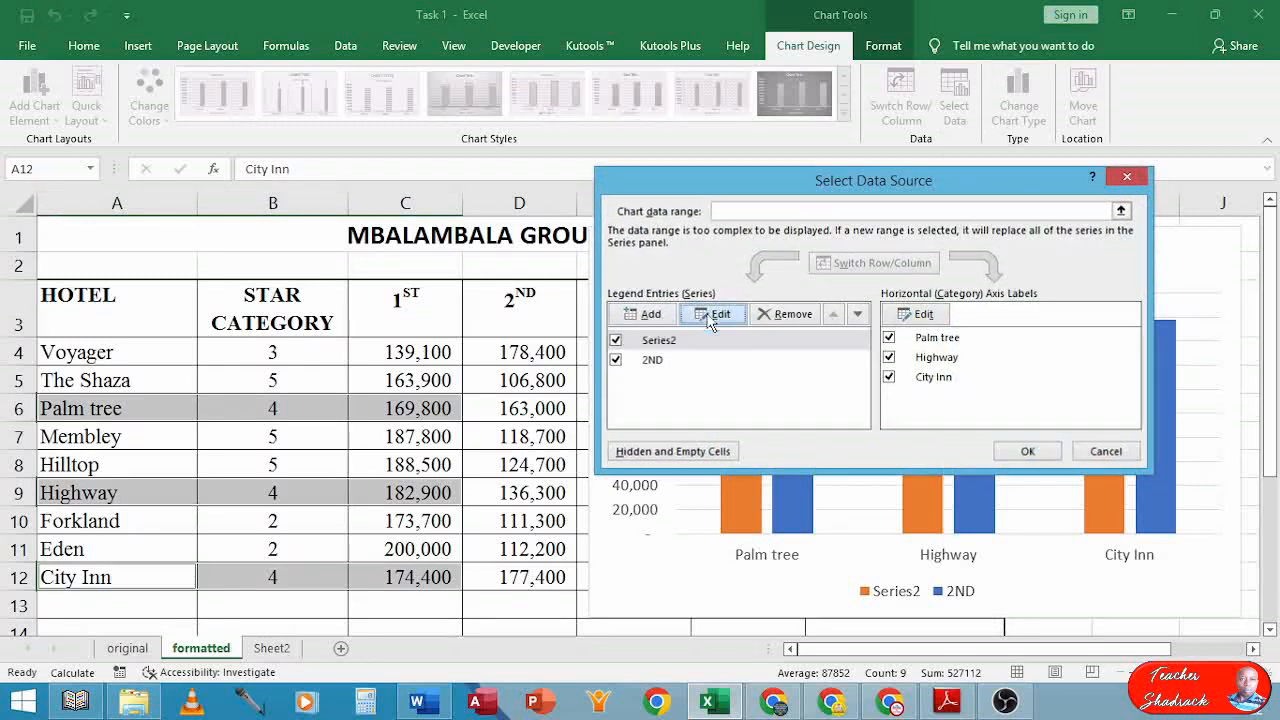
{"action": "left_click", "coordinate": [920, 305]}
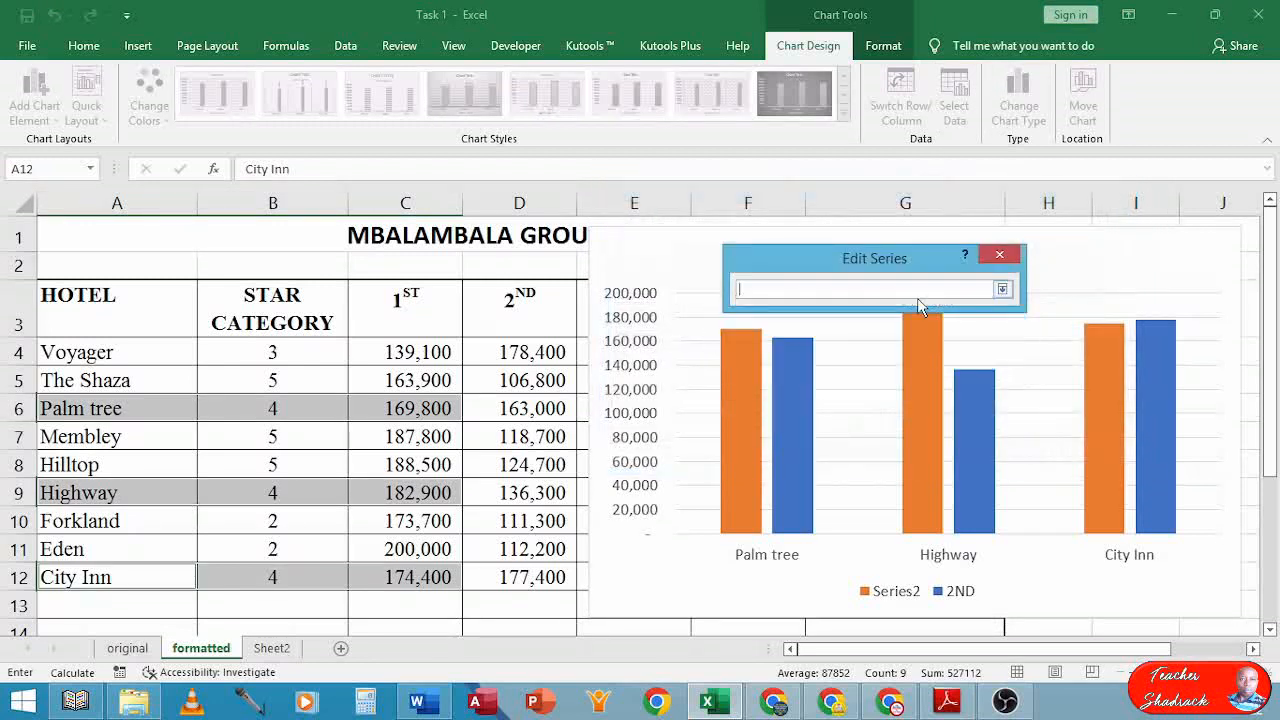
{"action": "left_click", "coordinate": [408, 300]}
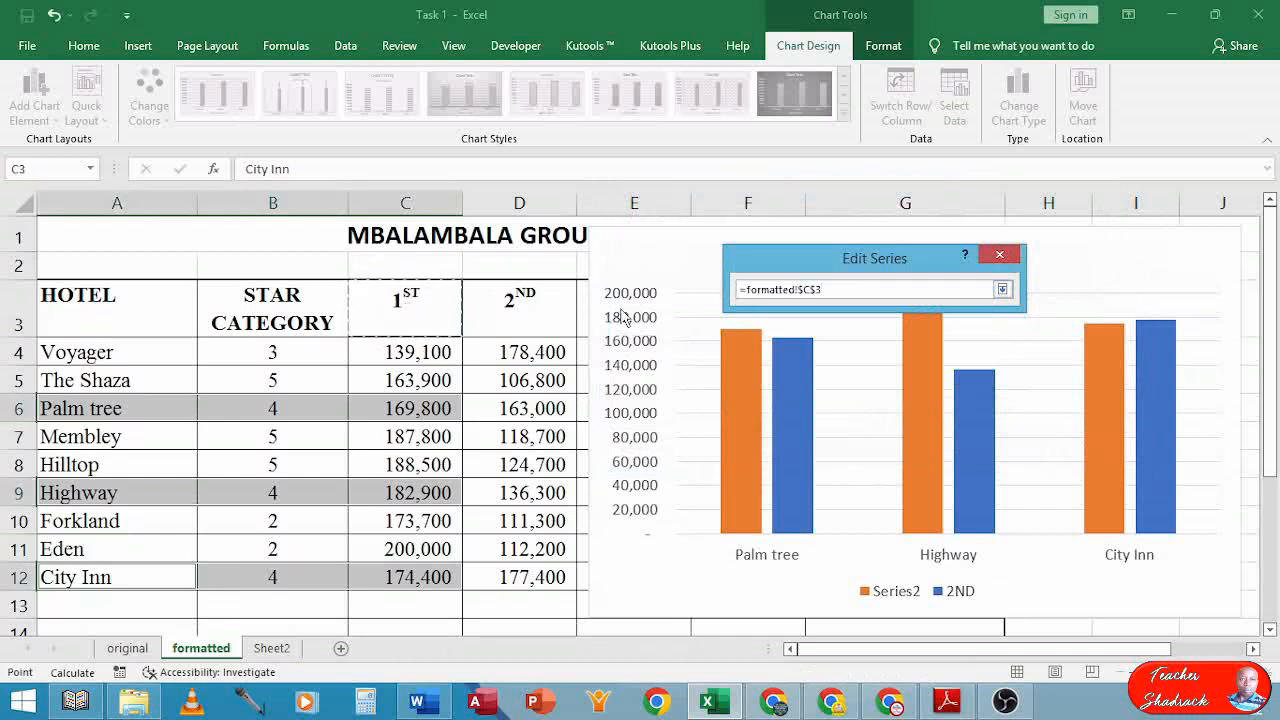
{"action": "left_click", "coordinate": [1002, 290]}
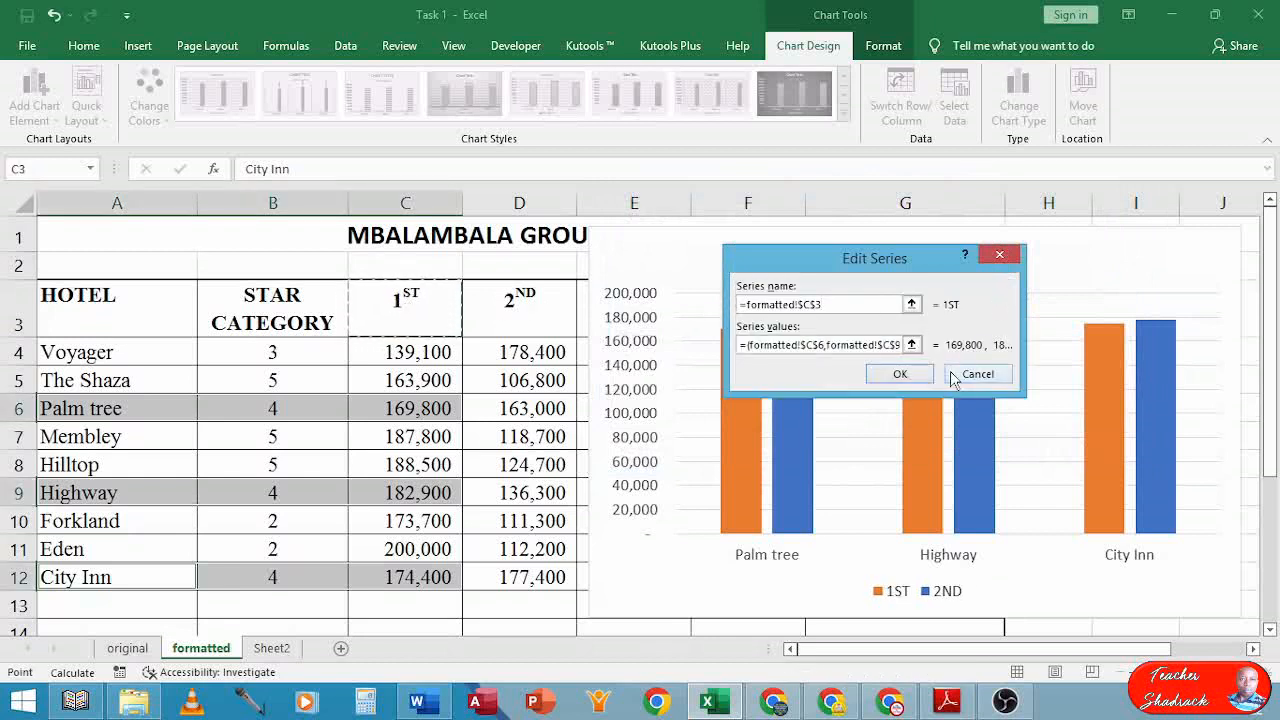
{"action": "left_click", "coordinate": [902, 376]}
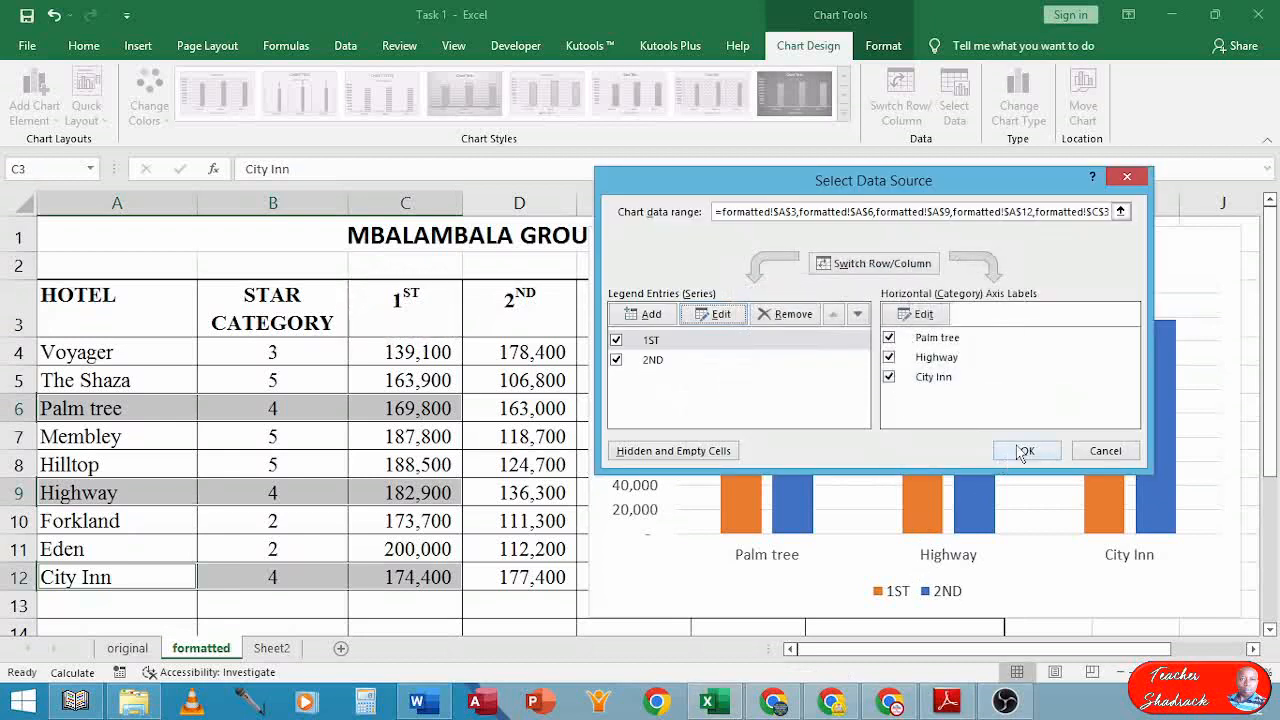
{"action": "left_click", "coordinate": [1024, 451]}
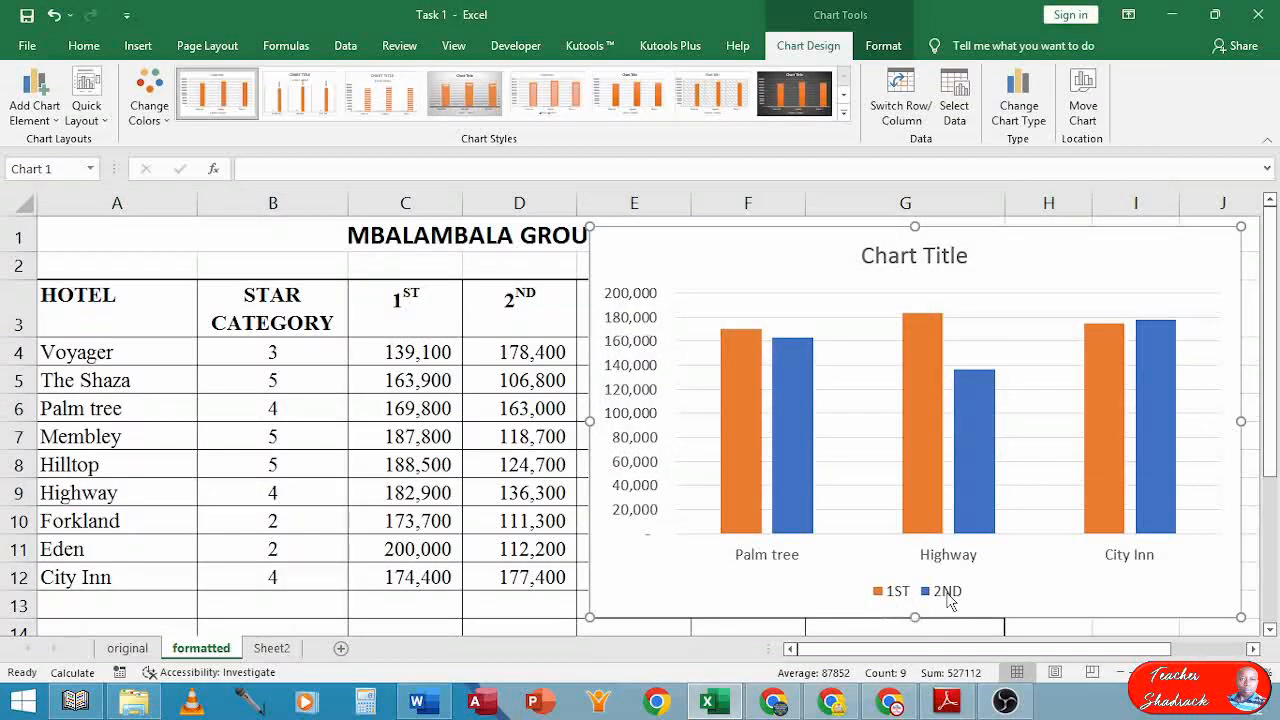
{"action": "left_click", "coordinate": [900, 255]}
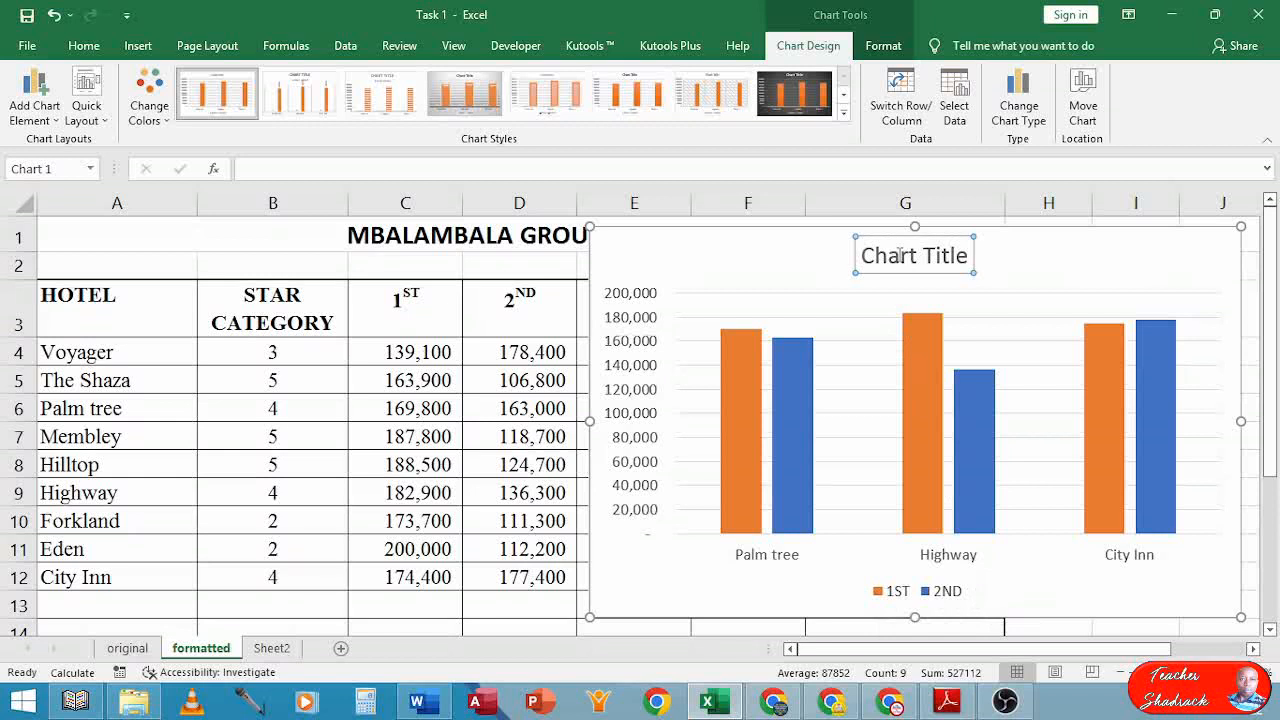
Replace the placeholder 'Chart Title' with 'FIRST AND SECOND QUARTER REVENUES'
{"action": "double_click", "coordinate": [866, 255]}
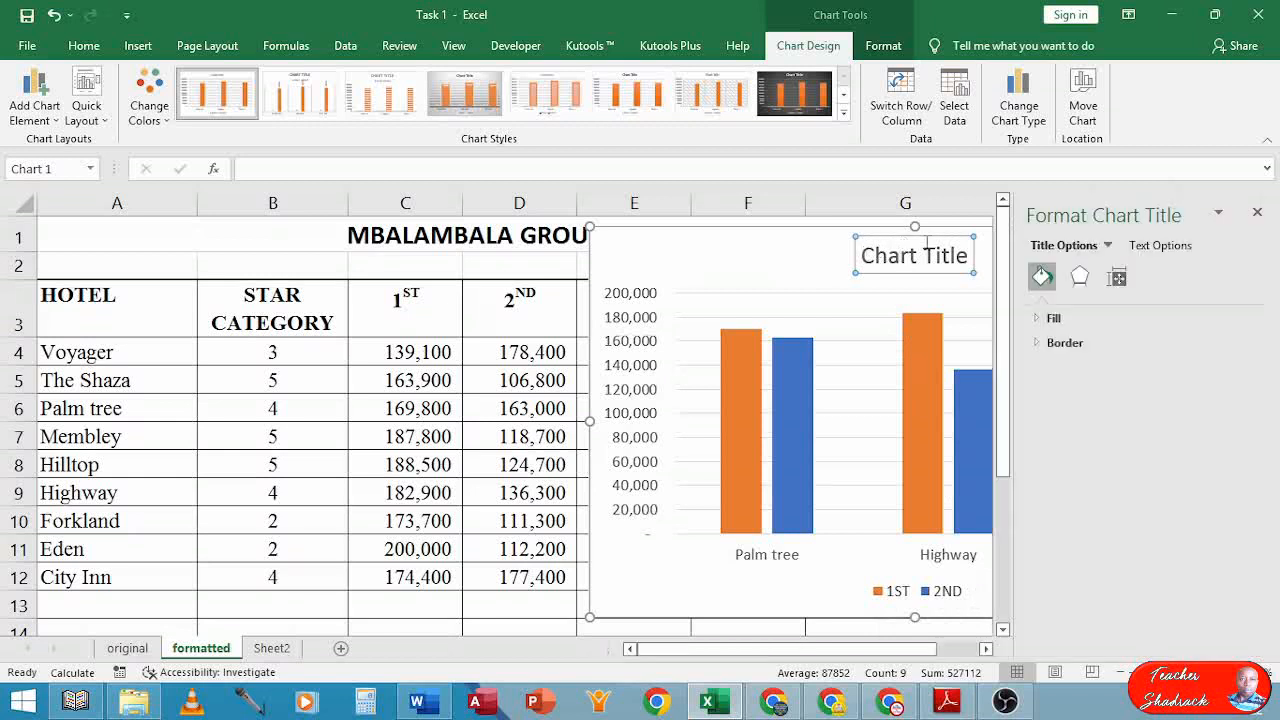
{"action": "left_click_drag", "start_coordinate": [862, 255], "coordinate": [968, 256]}
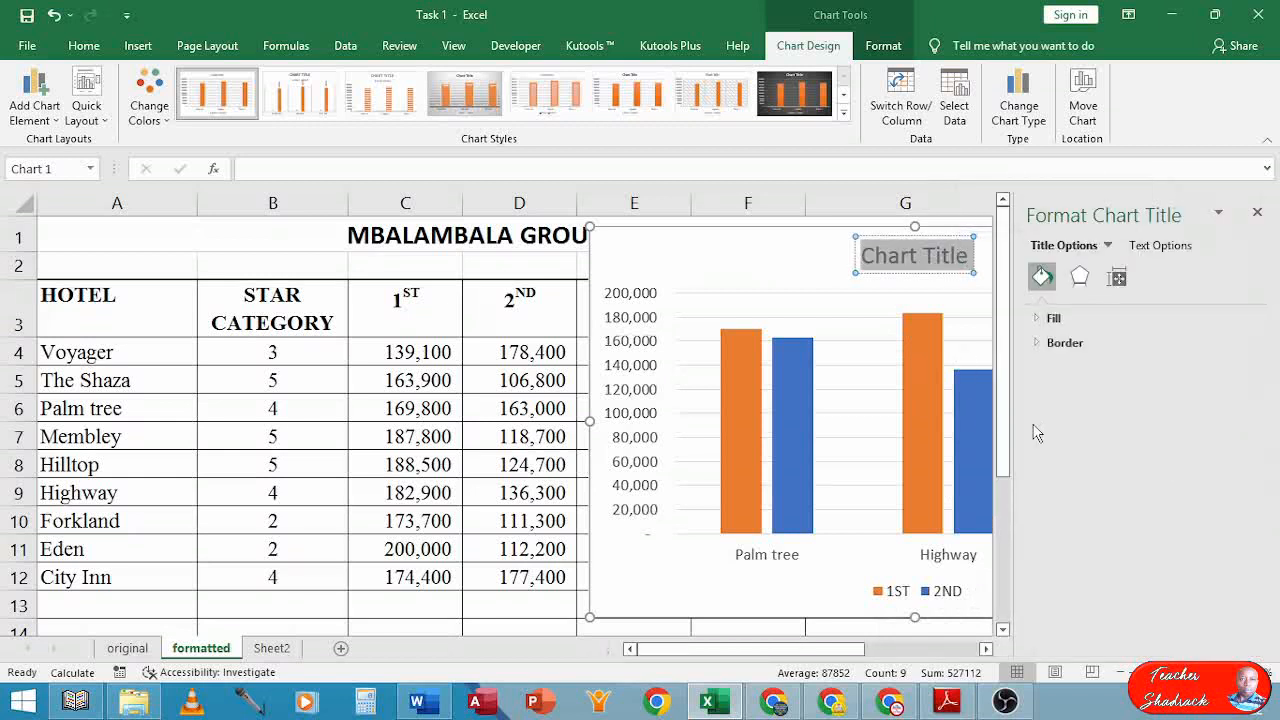
{"action": "key", "text": "Delete"}
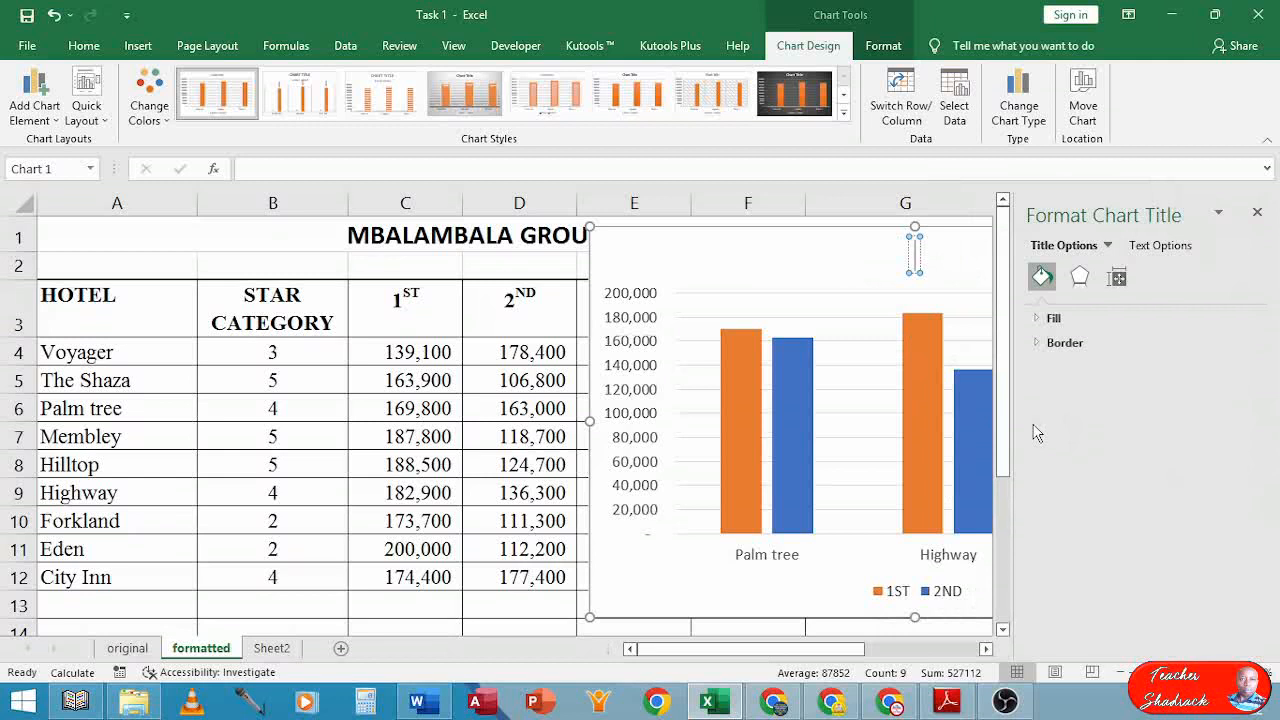
{"action": "type", "text": "FIR"}
{"action": "type", "text": "AND"}
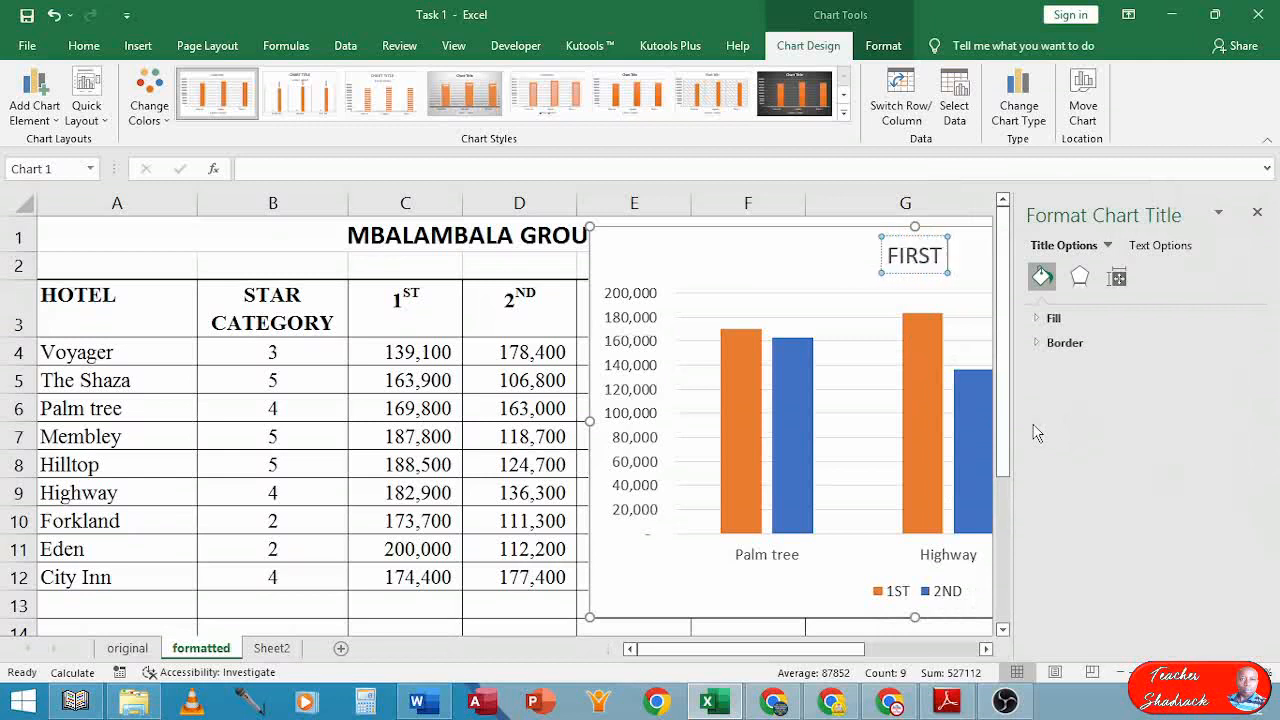
{"action": "type", "text": " SECON"}
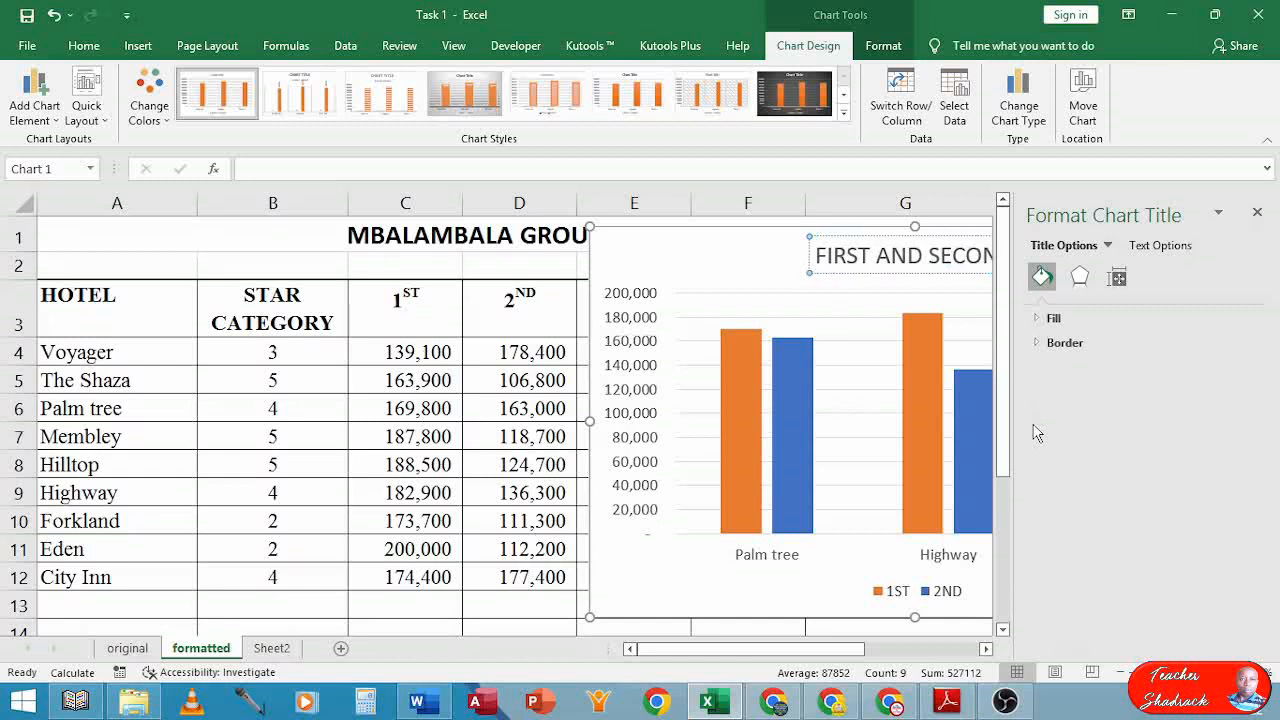
{"action": "type", "text": "D QU"}
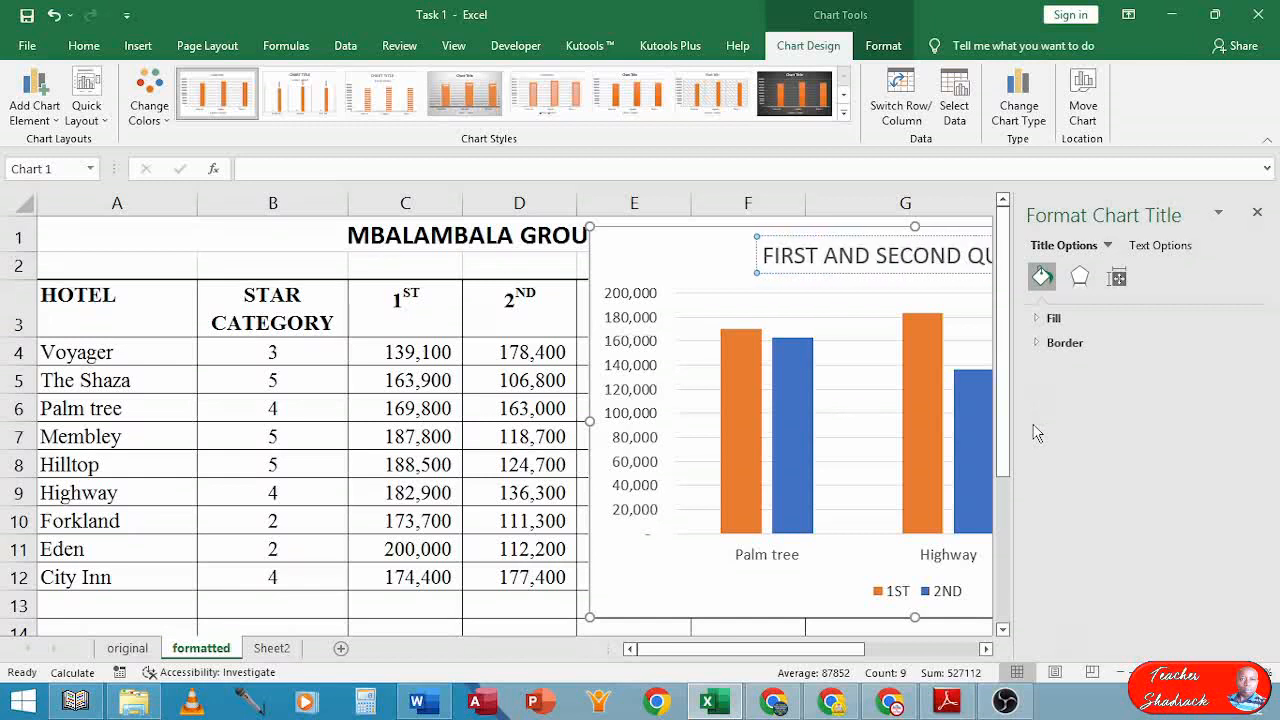
{"action": "type", "text": "ARTER R"}
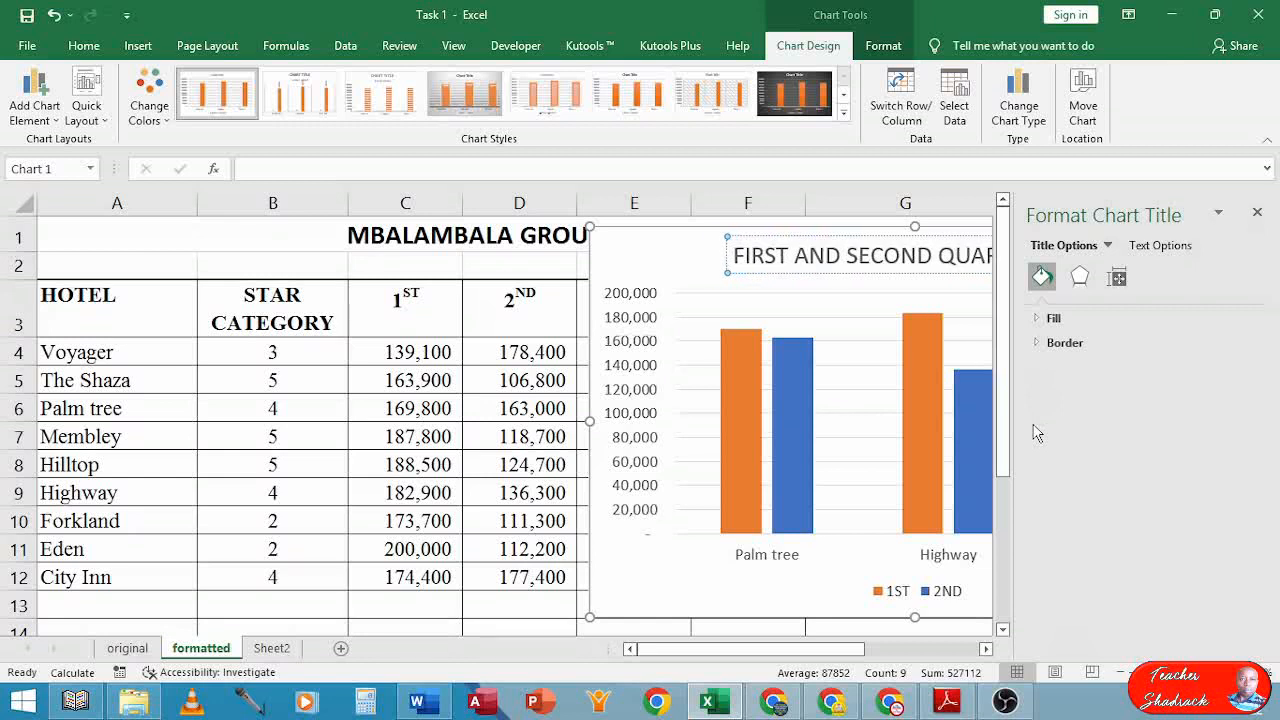
{"action": "type", "text": "EVENUES"}
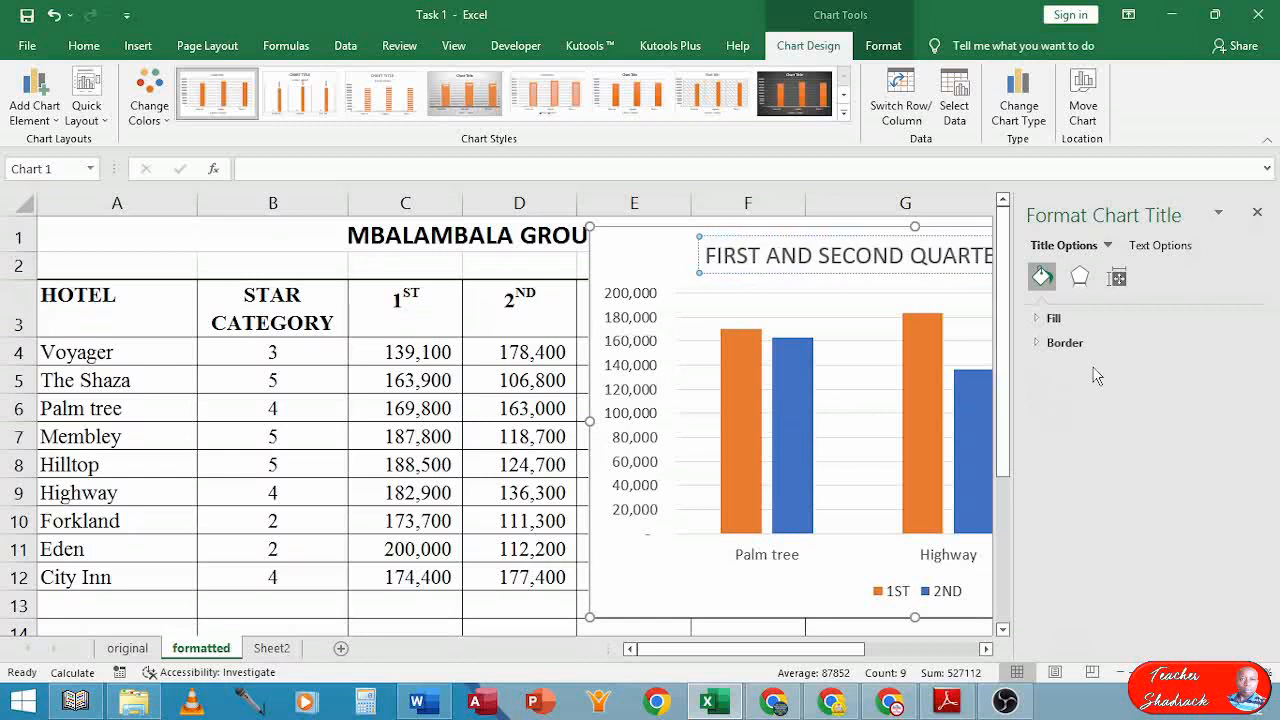
{"action": "left_click", "coordinate": [1257, 212]}
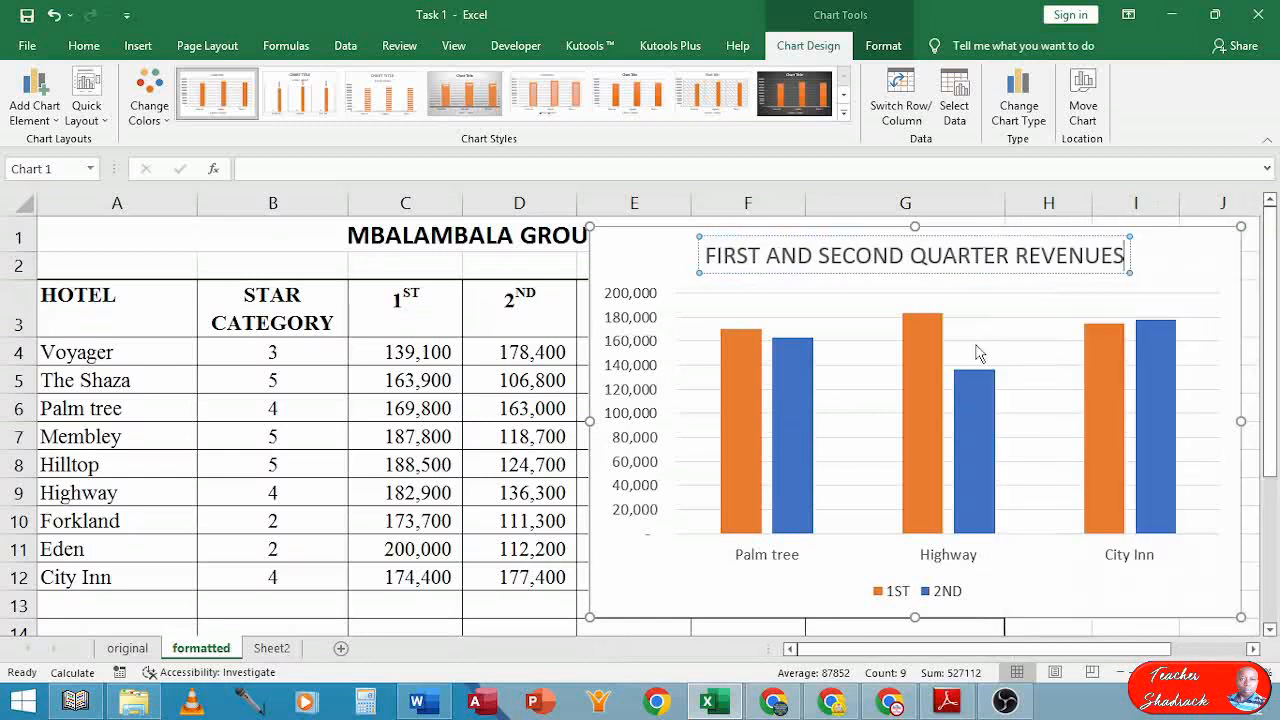
{"action": "mouse_move", "coordinate": [970, 442]}
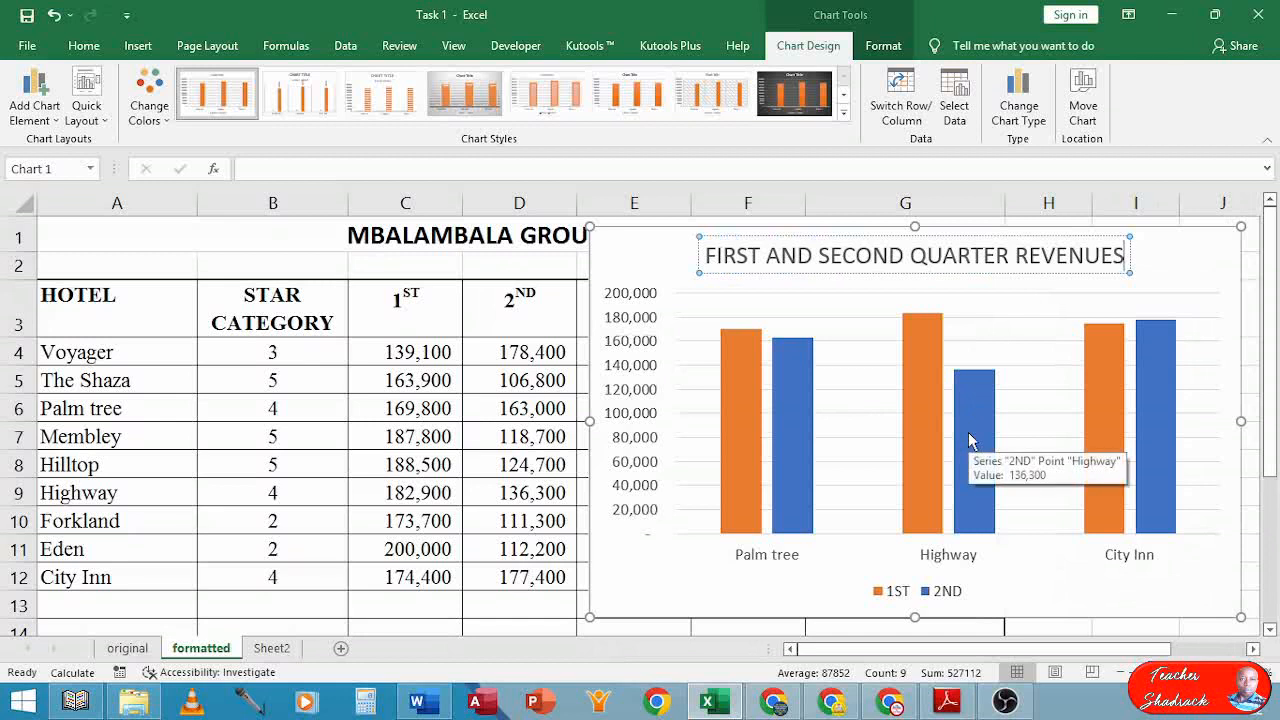
{"action": "left_click", "coordinate": [947, 700]}
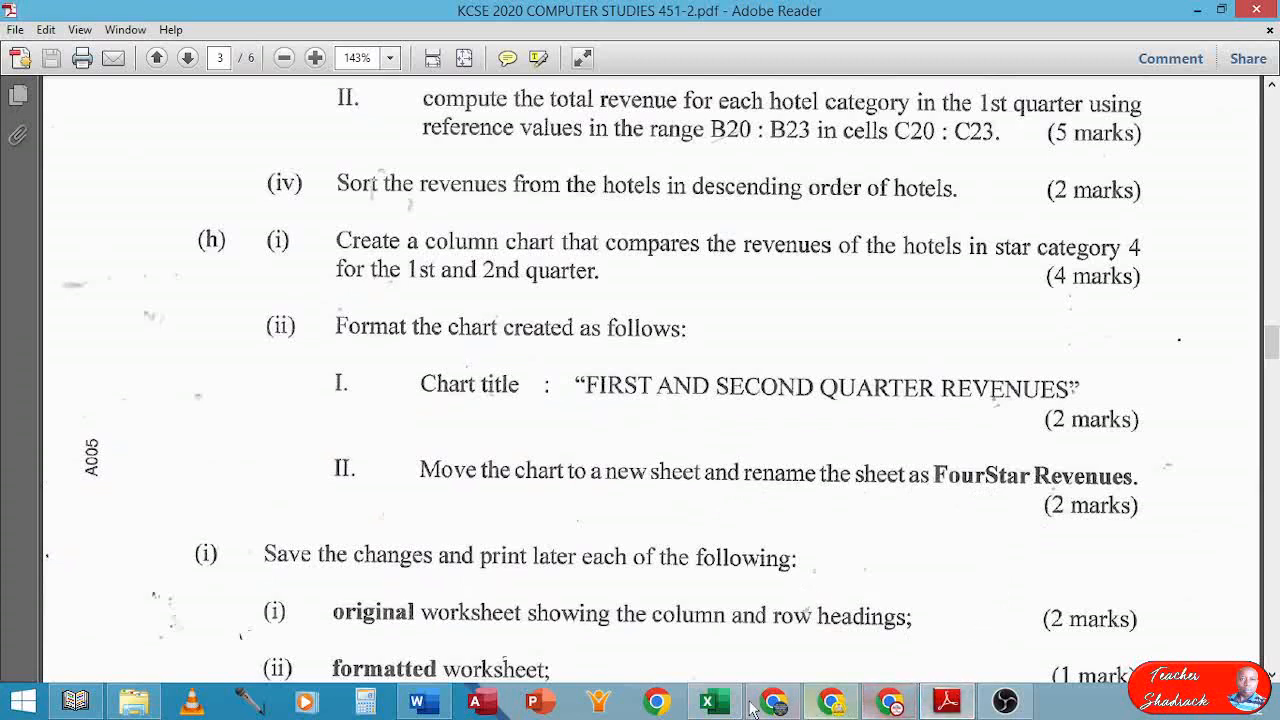
{"action": "left_click", "coordinate": [712, 702]}
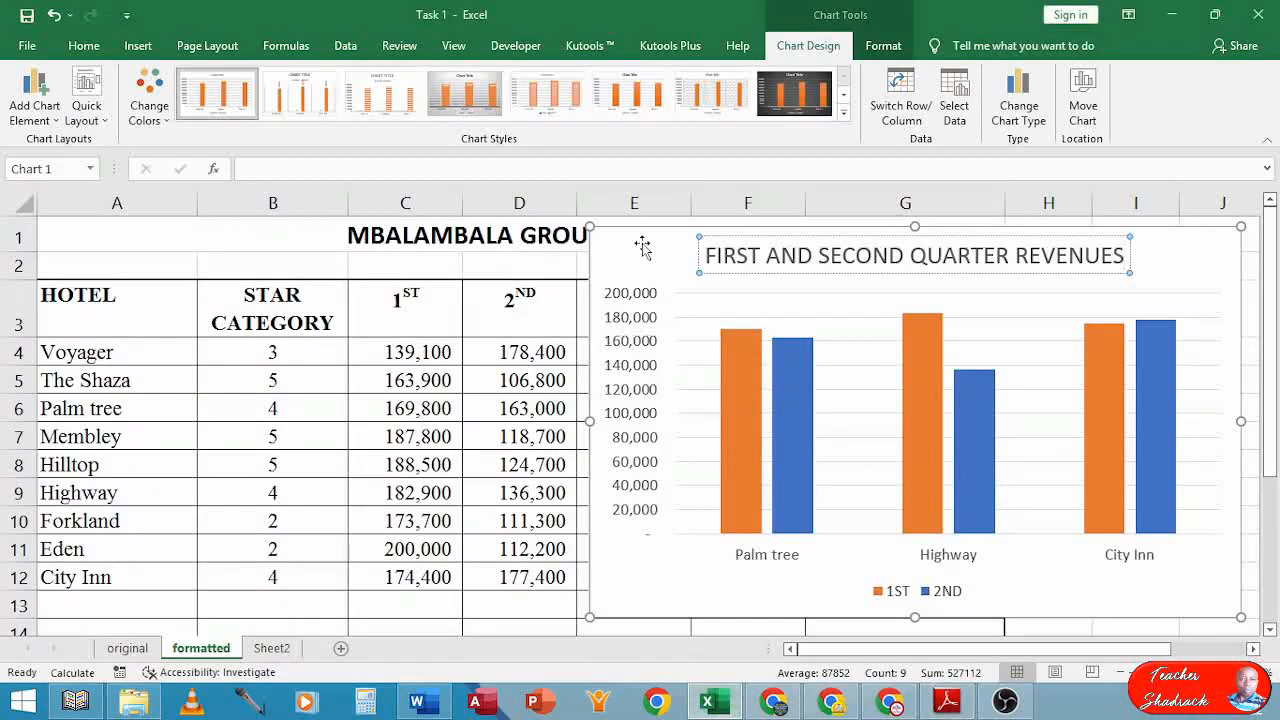
Move the chart to a new sheet named FourStar Revenues, placed between formatted and Sheet2
{"action": "left_click", "coordinate": [642, 248]}
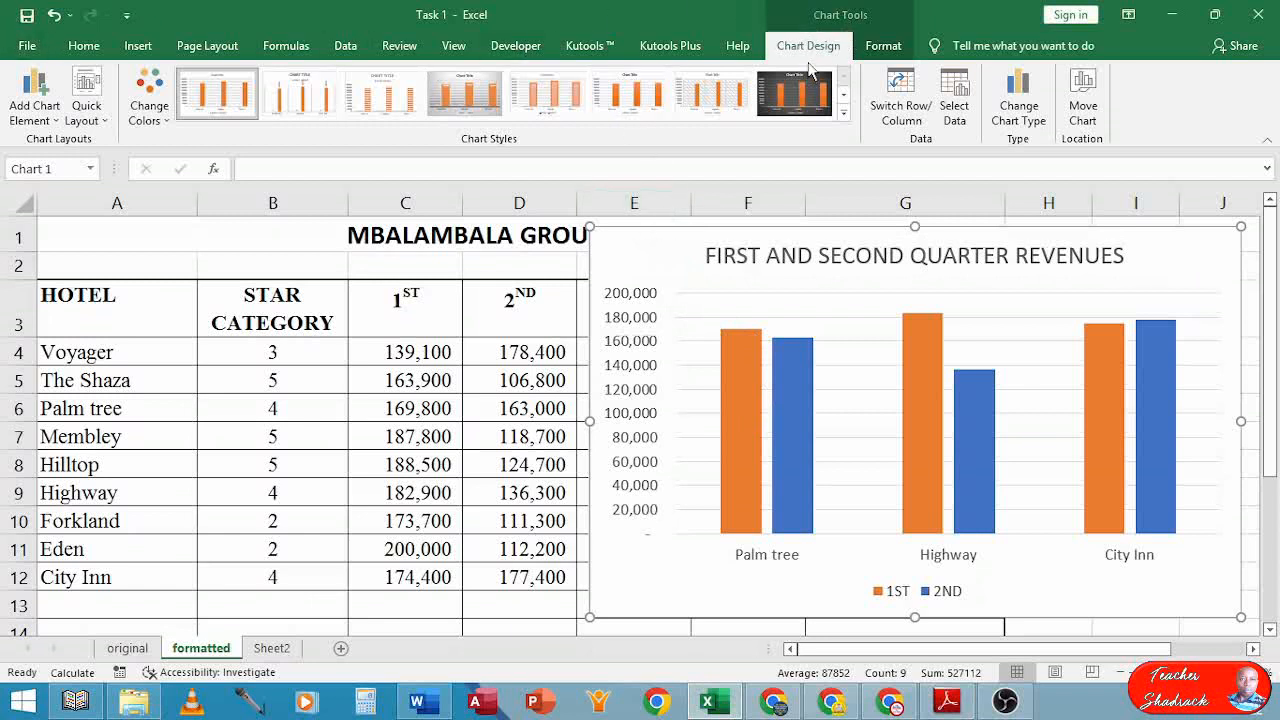
{"action": "left_click", "coordinate": [1085, 100]}
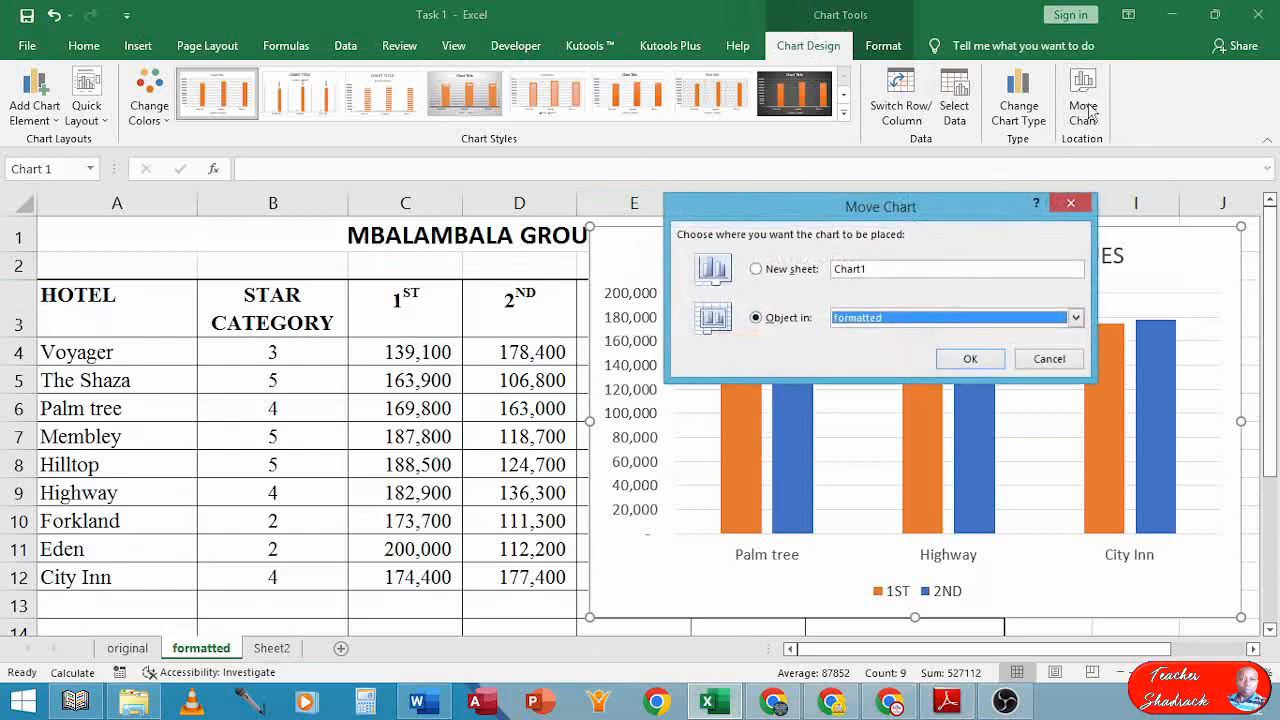
{"action": "left_click", "coordinate": [756, 270]}
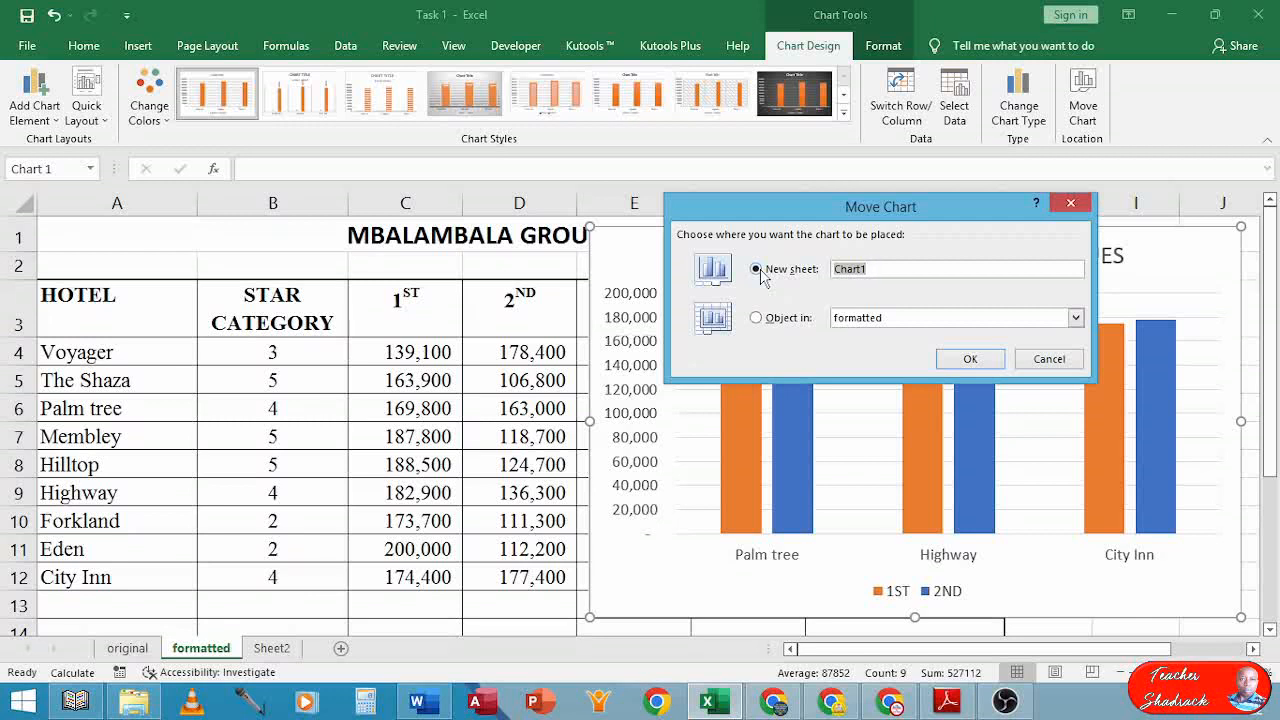
{"action": "type", "text": "FourStar Revenues"}
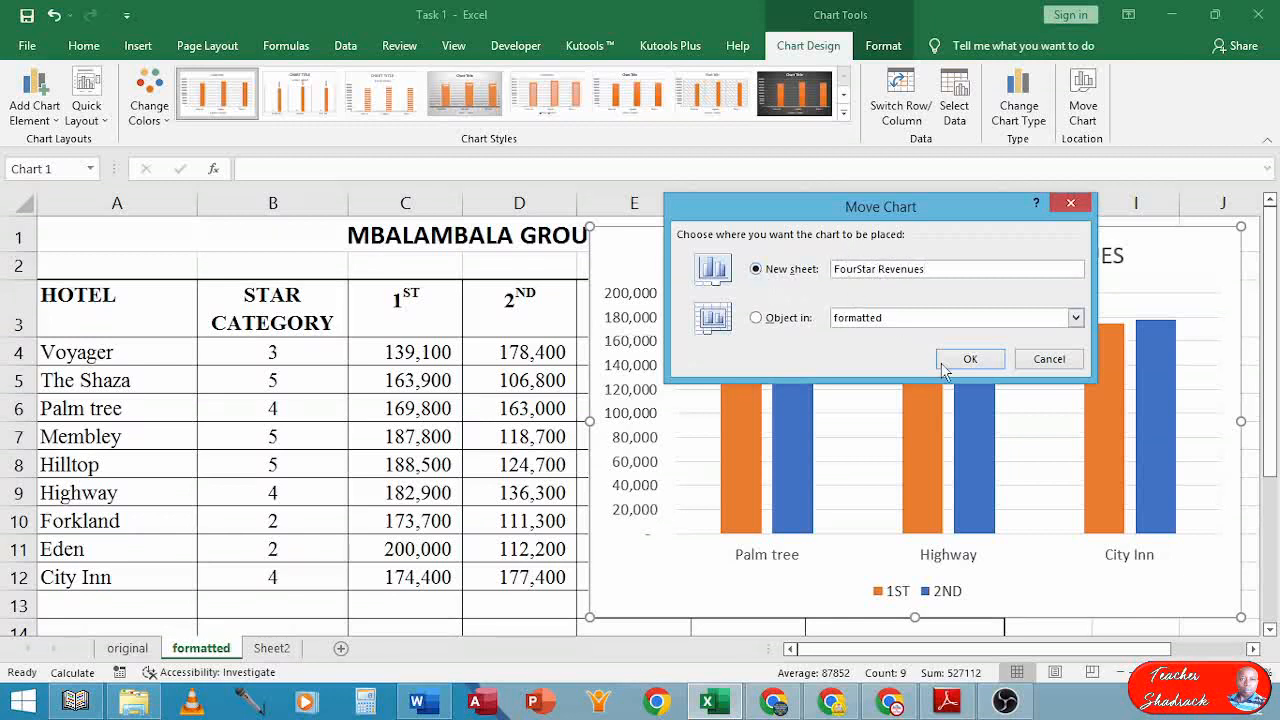
{"action": "left_click", "coordinate": [965, 362]}
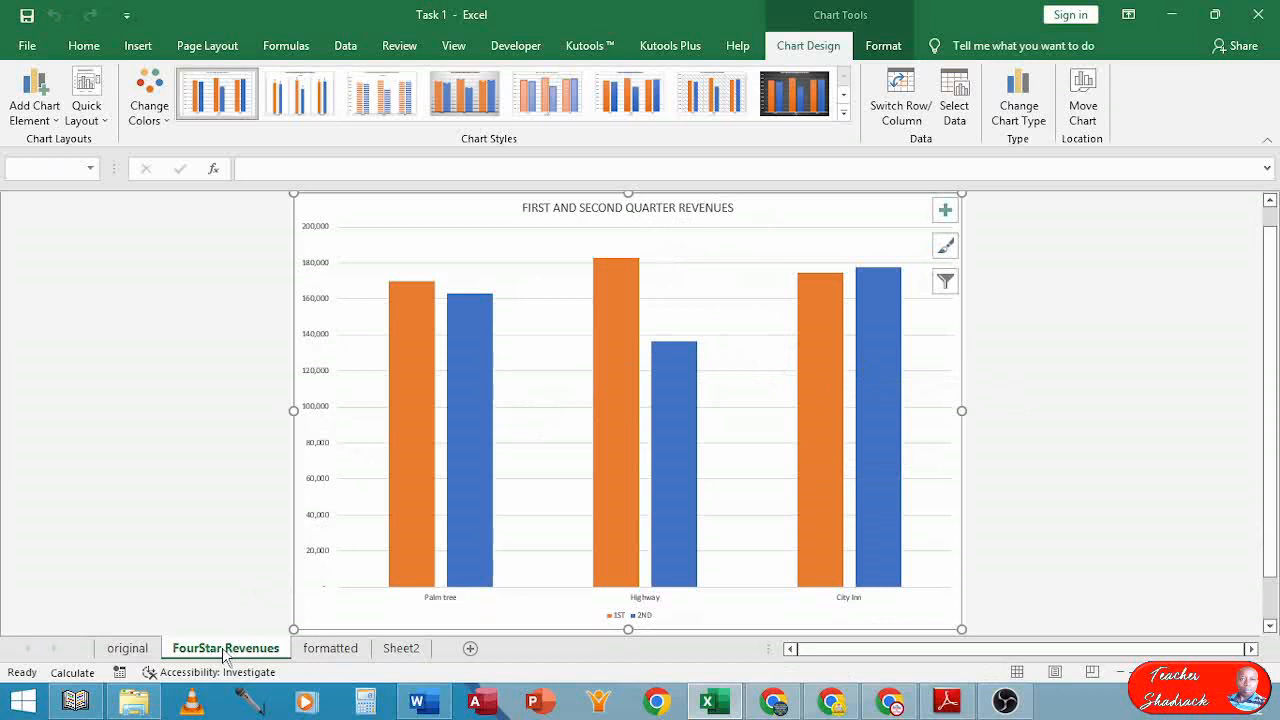
{"action": "left_click_drag", "start_coordinate": [224, 656], "coordinate": [378, 658]}
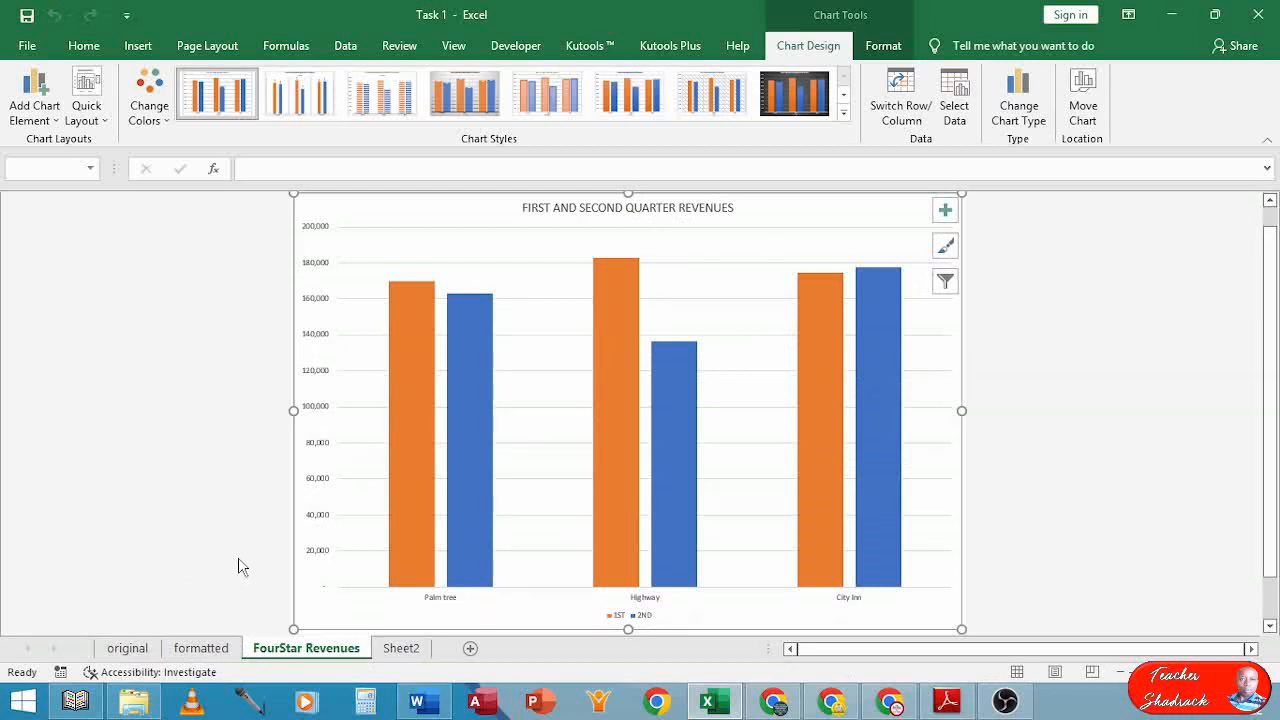
Scroll the exam PDF to part (i) on printing the worksheets and FourStar Revenues chart
{"action": "left_click", "coordinate": [947, 701]}
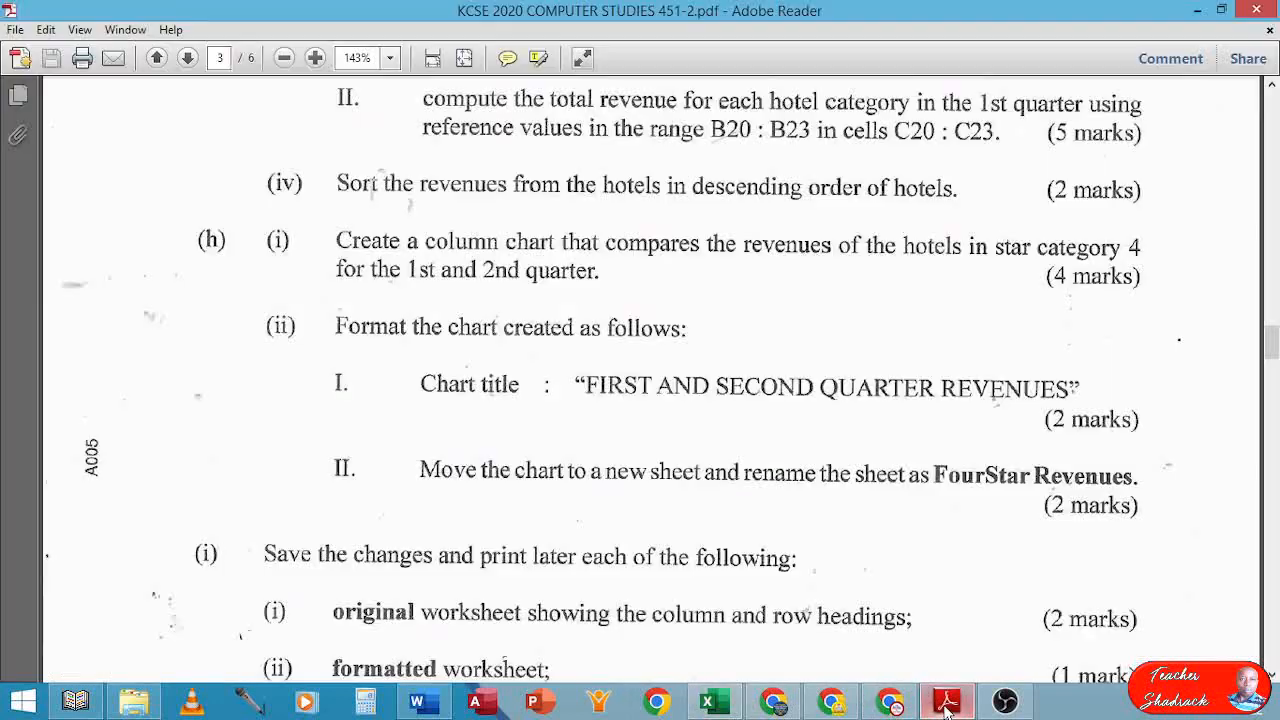
{"action": "scroll", "coordinate": [351, 420], "scroll_direction": "down", "scroll_amount": 3}
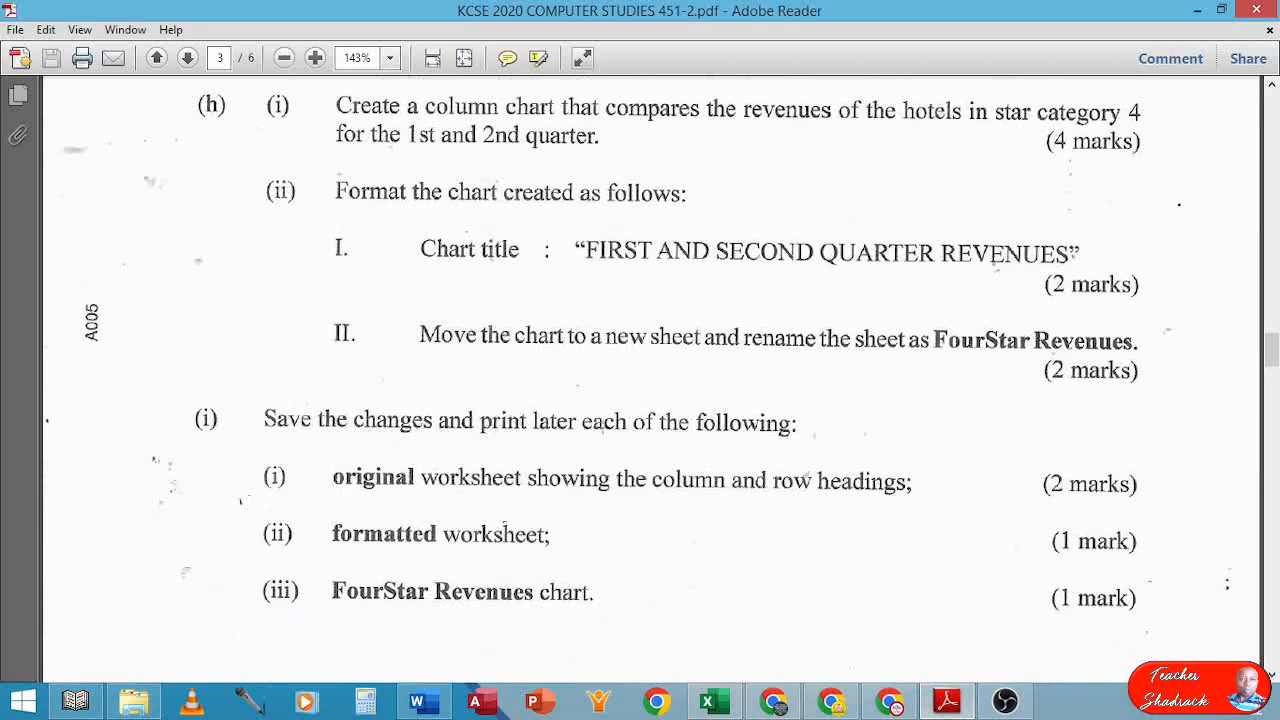
{"action": "scroll", "coordinate": [615, 428], "scroll_direction": "up", "scroll_amount": 5}
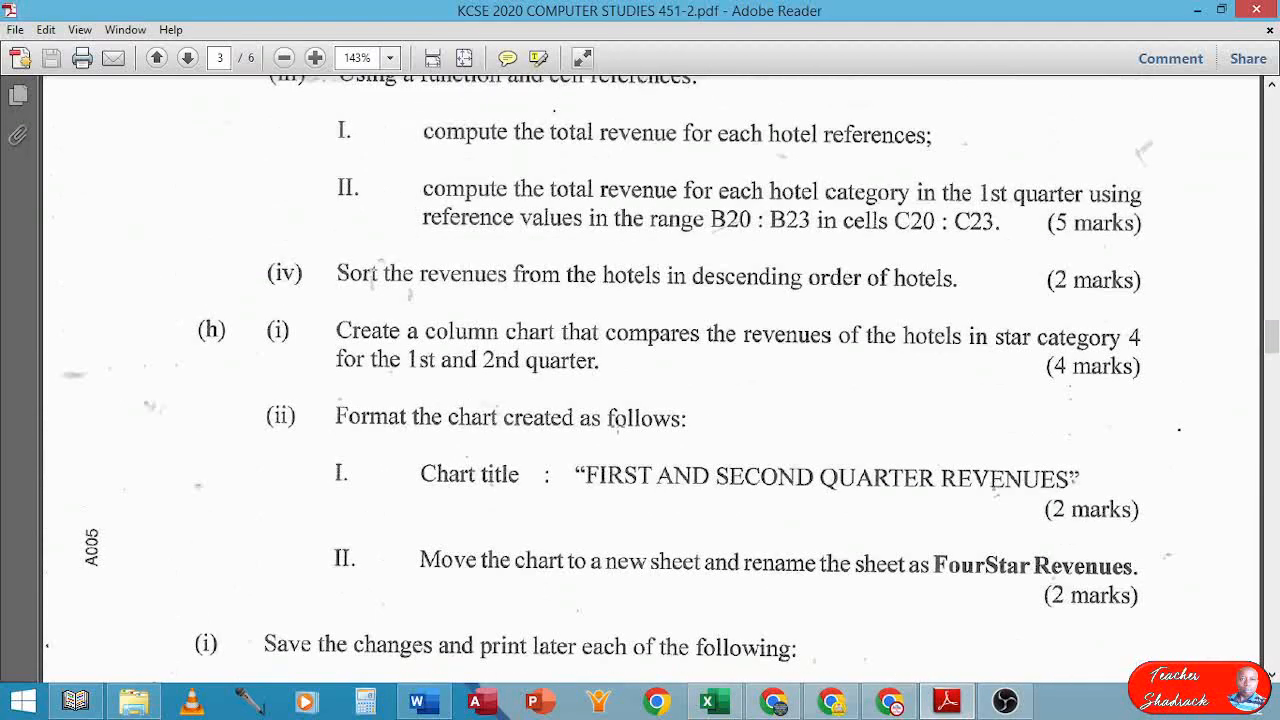
{"action": "scroll", "coordinate": [618, 426], "scroll_direction": "up", "scroll_amount": 5}
{"action": "scroll", "coordinate": [618, 426], "scroll_direction": "down", "scroll_amount": 7}
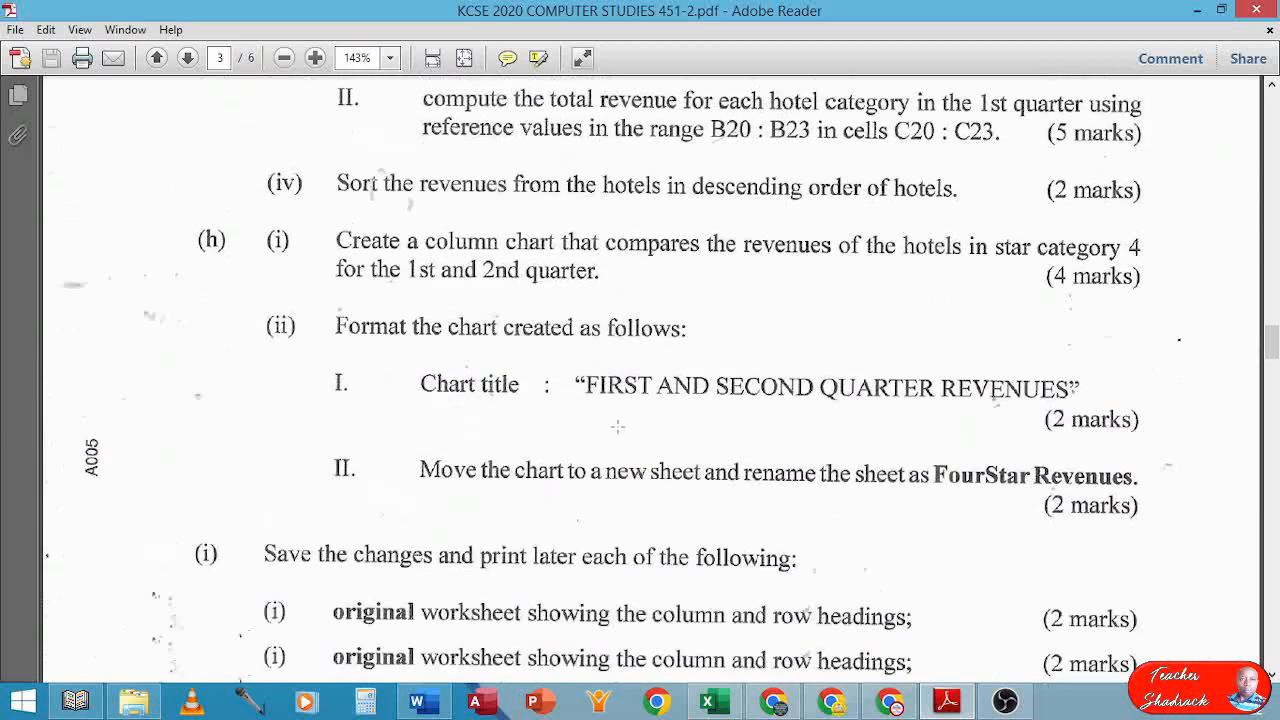
{"action": "scroll", "coordinate": [618, 426], "scroll_direction": "down", "scroll_amount": 3}
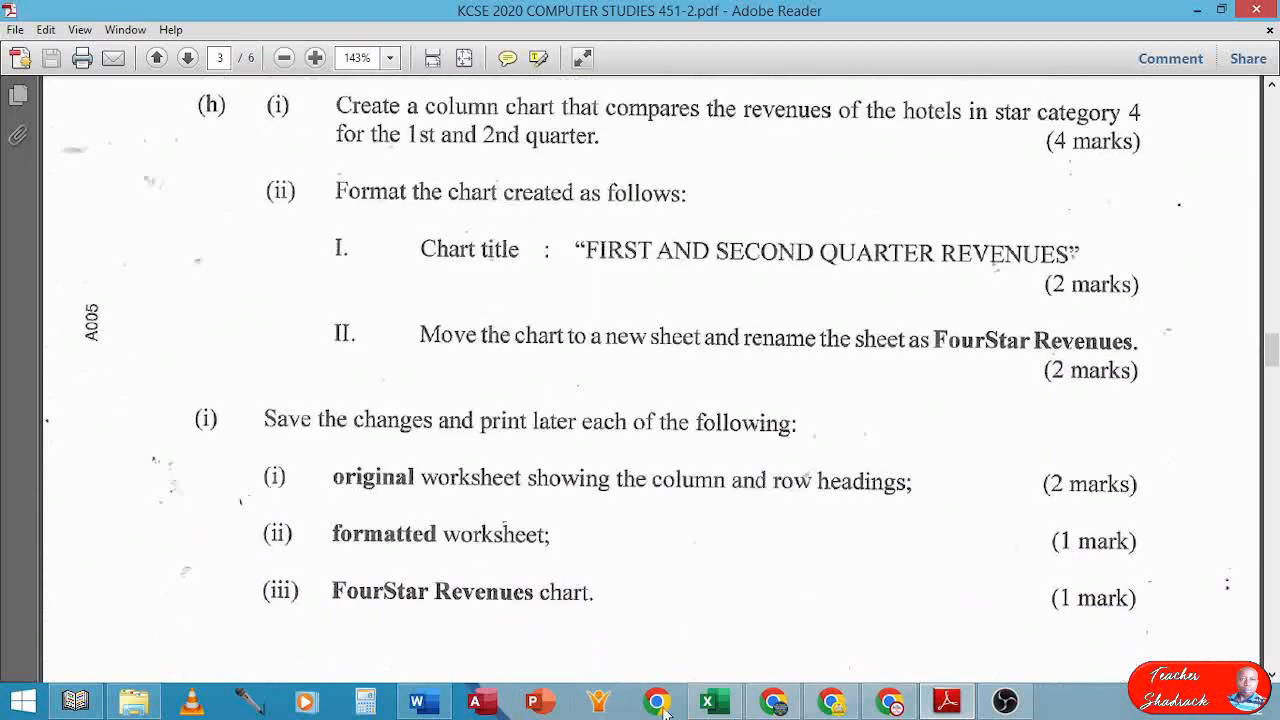
Save the workbook in Excel and check the exam instructions again
{"action": "left_click", "coordinate": [707, 701]}
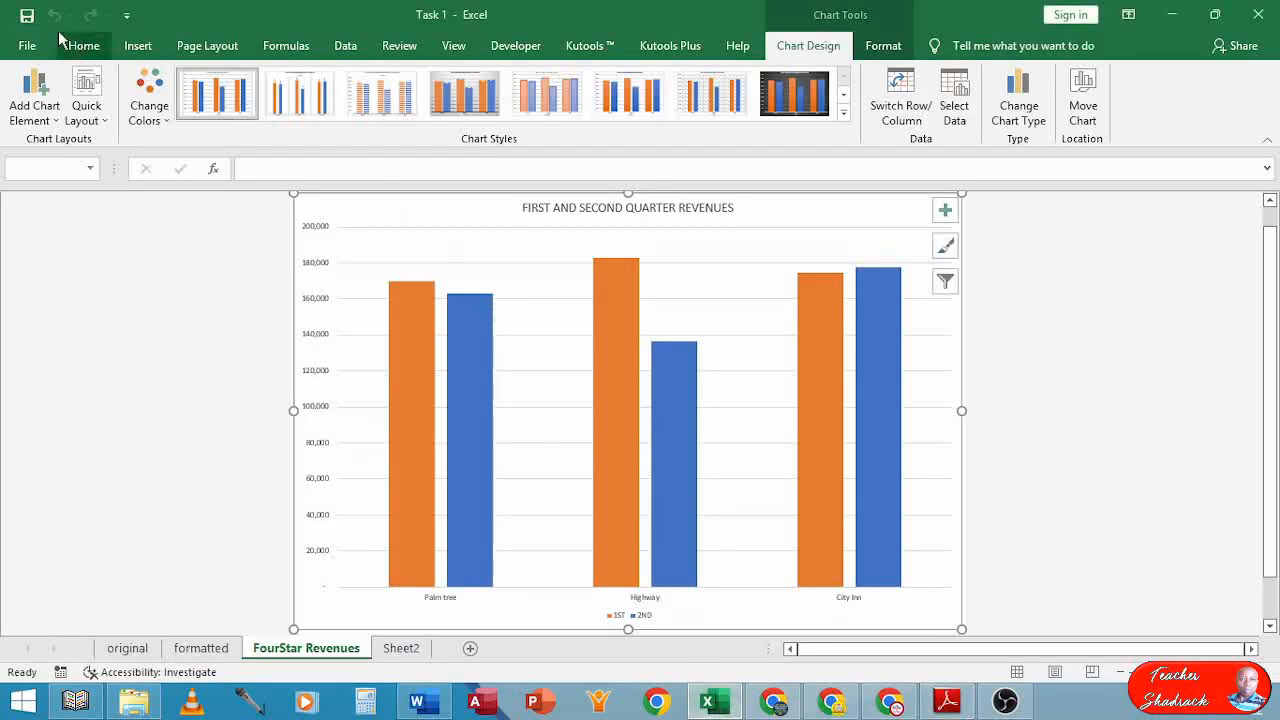
{"action": "left_click", "coordinate": [26, 17]}
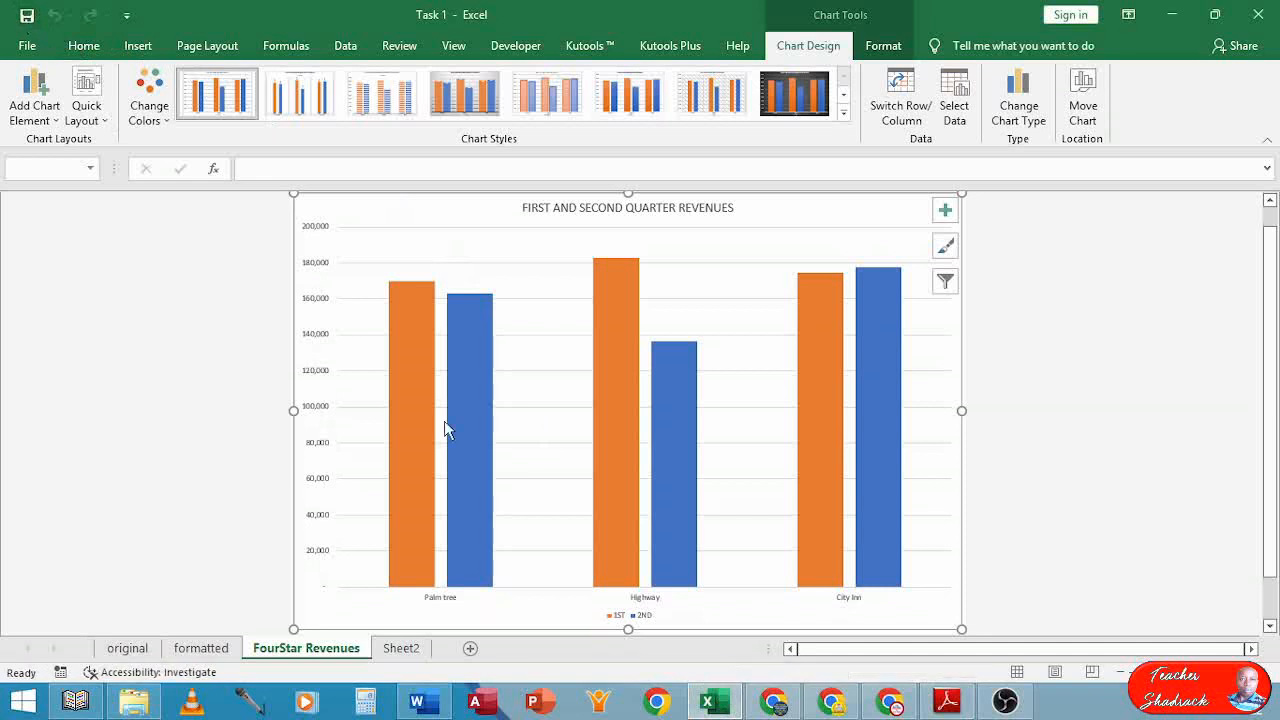
{"action": "left_click", "coordinate": [947, 703]}
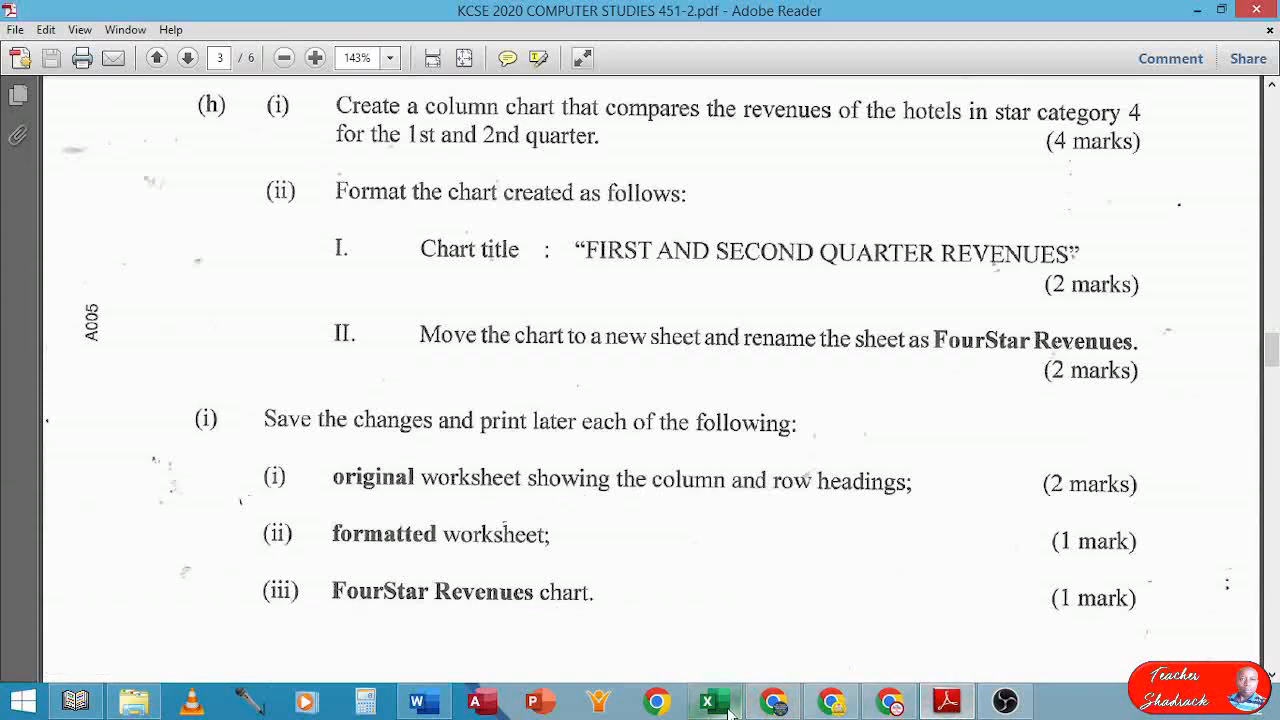
{"action": "mouse_move", "coordinate": [729, 712]}
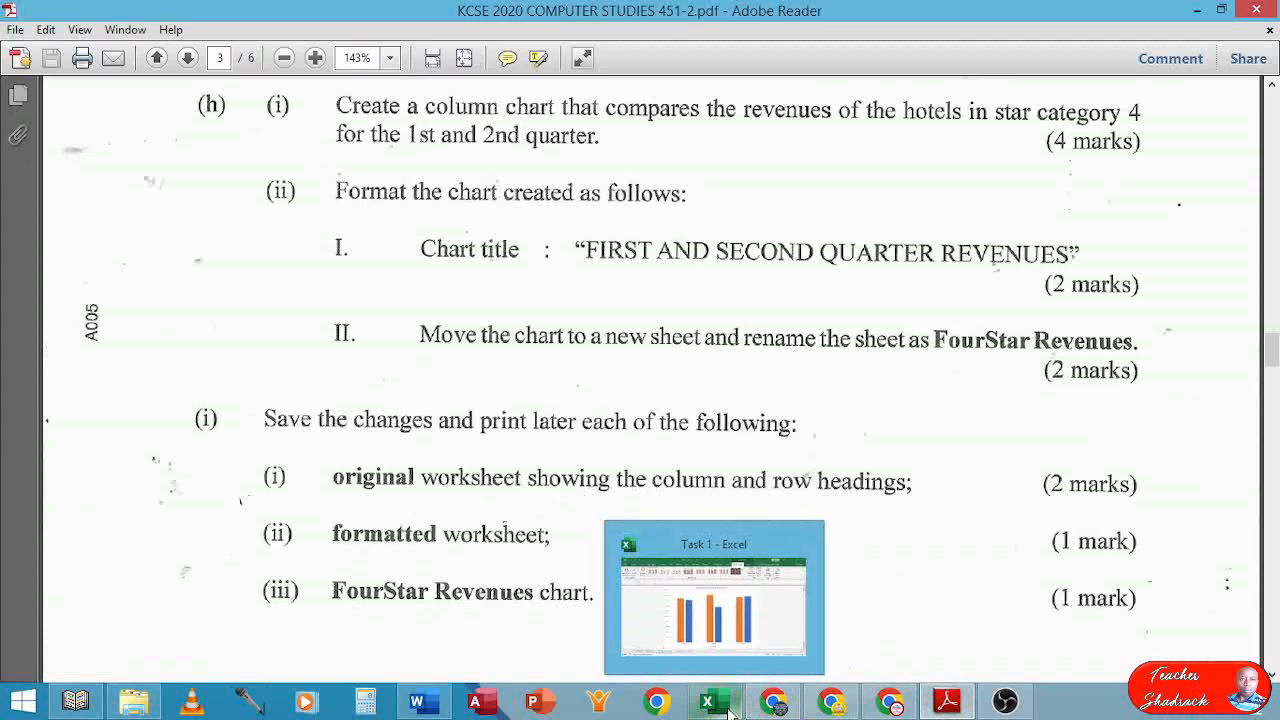
{"action": "left_click", "coordinate": [729, 710]}
Preview the original sheet's printout, paging through both pages where TOTAL REVENUE spills over
{"action": "left_click", "coordinate": [117, 651]}
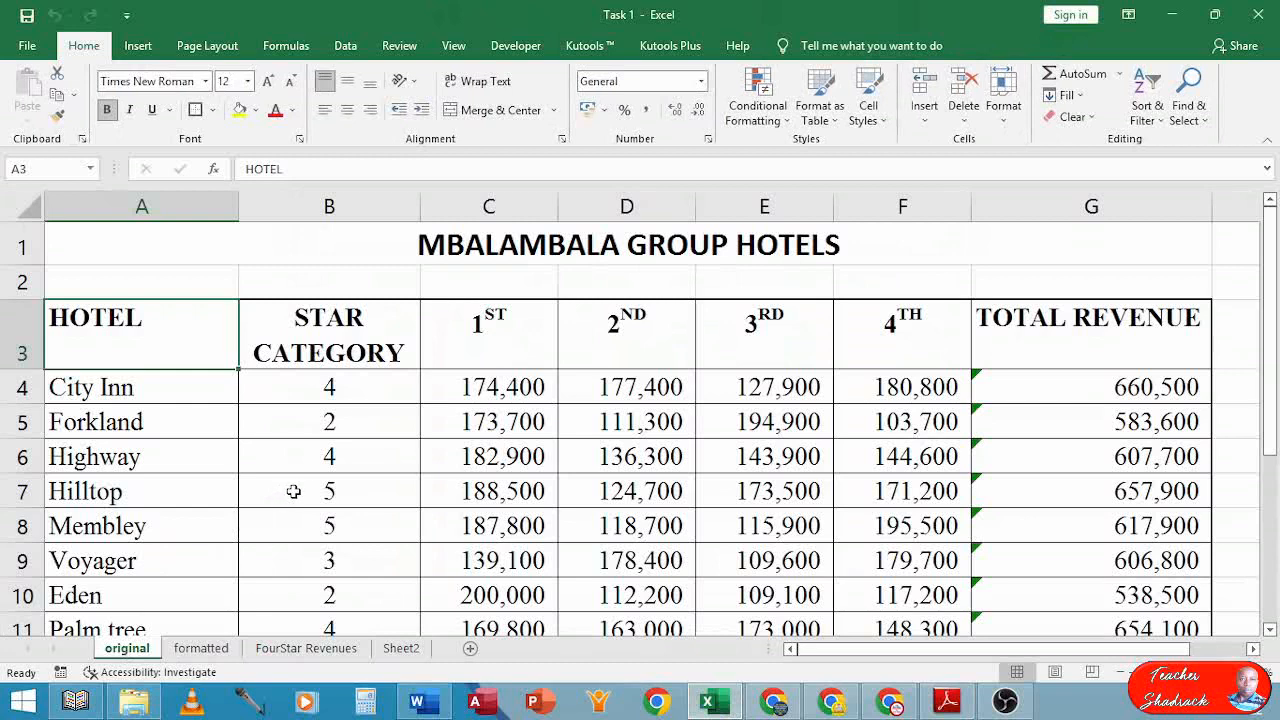
{"action": "scroll", "coordinate": [293, 491], "scroll_direction": "down", "scroll_amount": 5, "text": "ctrl"}
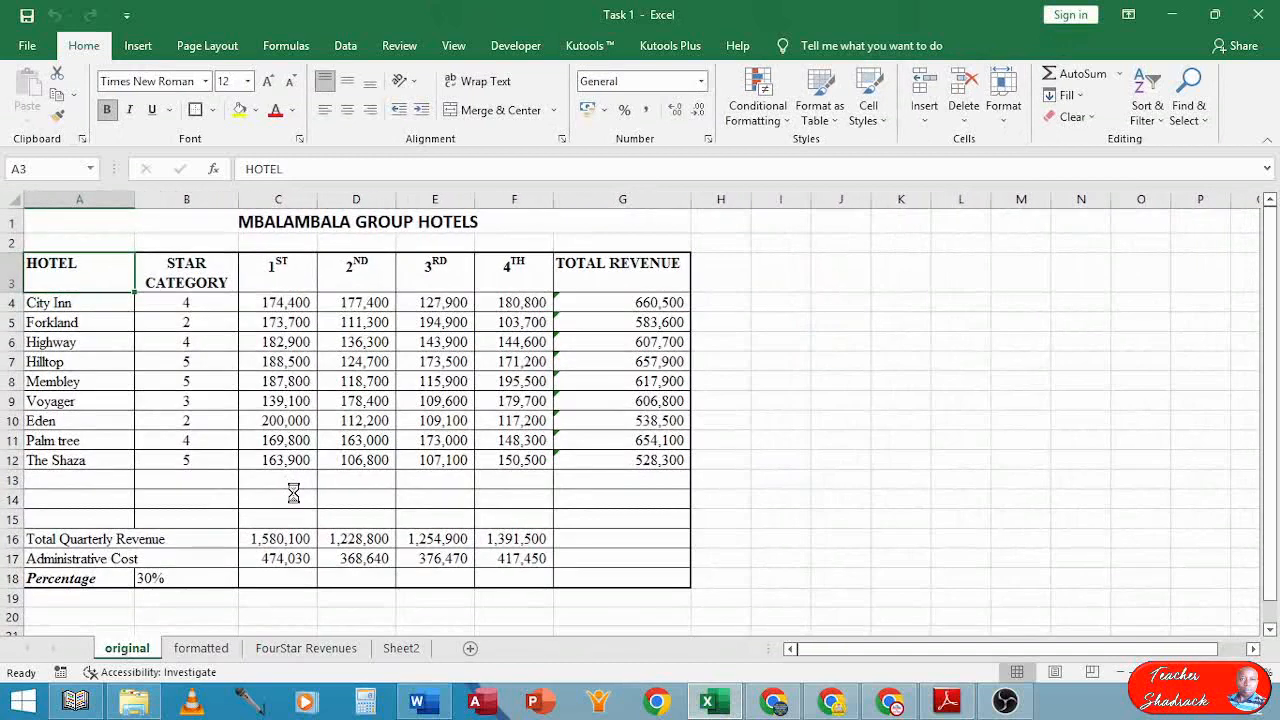
{"action": "scroll", "coordinate": [293, 491], "scroll_direction": "down", "scroll_amount": 1, "text": "ctrl"}
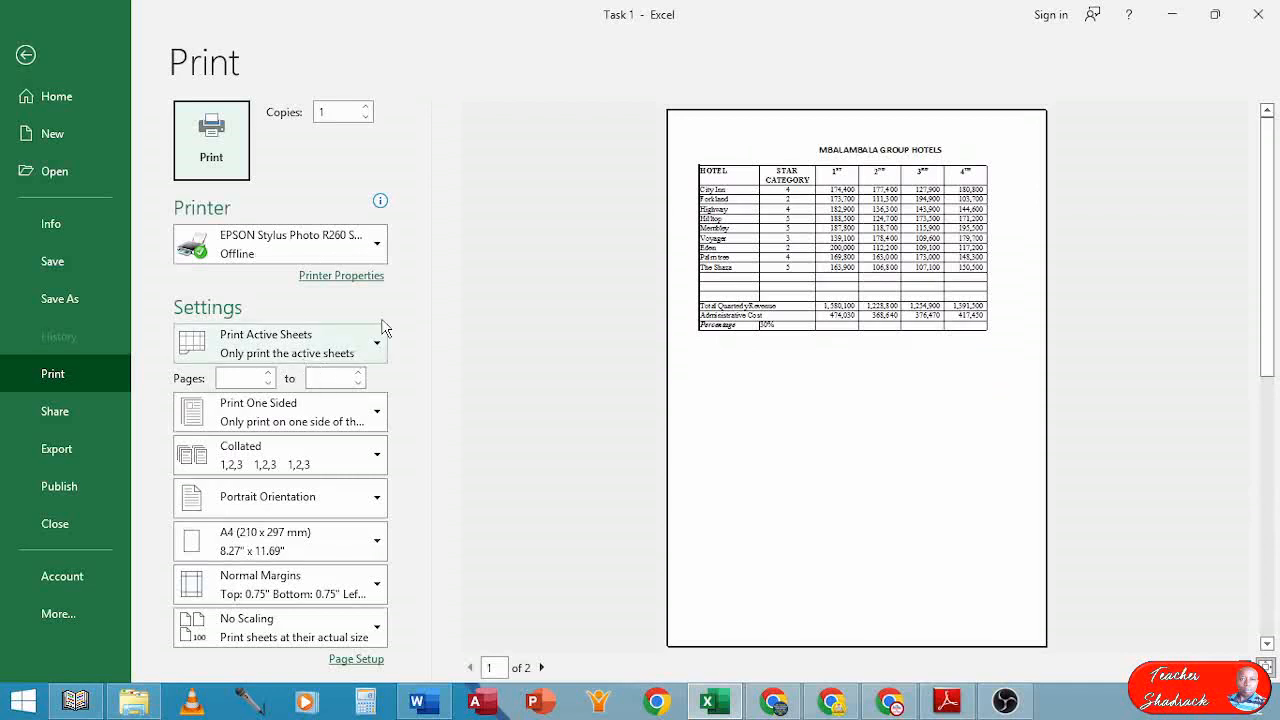
{"action": "left_click", "coordinate": [541, 668]}
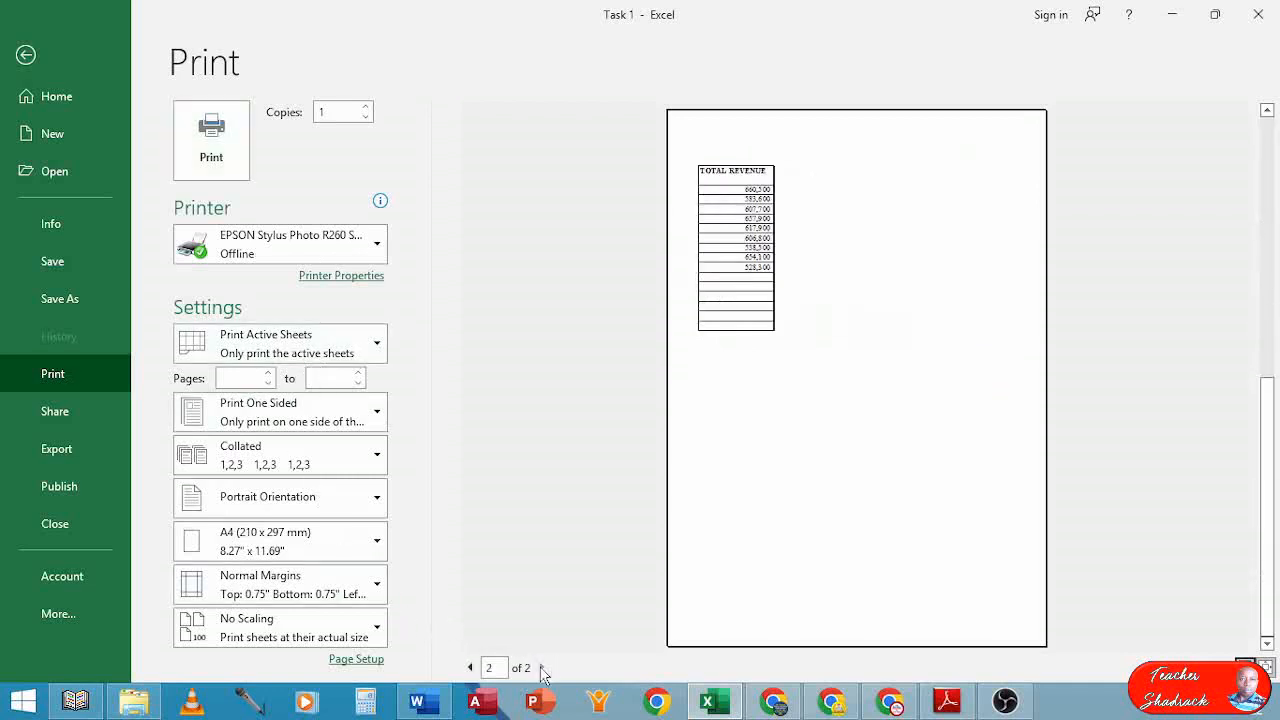
{"action": "left_click", "coordinate": [470, 668]}
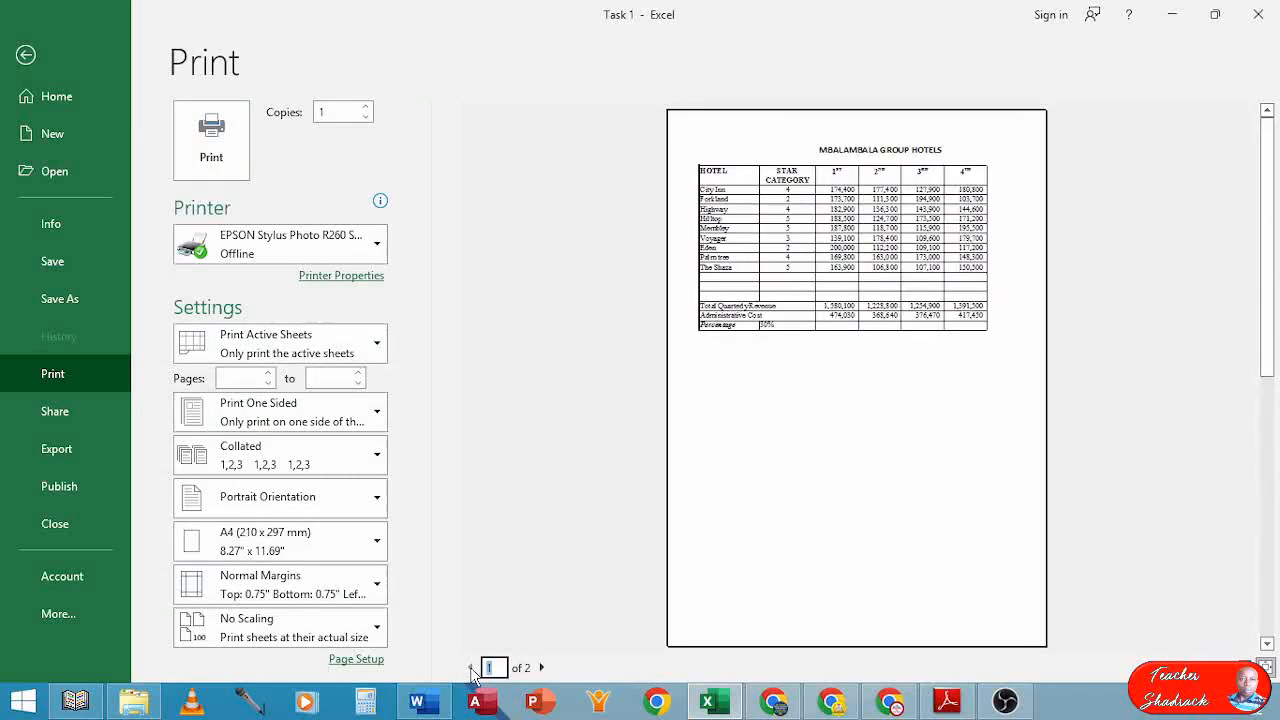
{"action": "left_click", "coordinate": [541, 668]}
{"action": "key", "text": "Escape"}
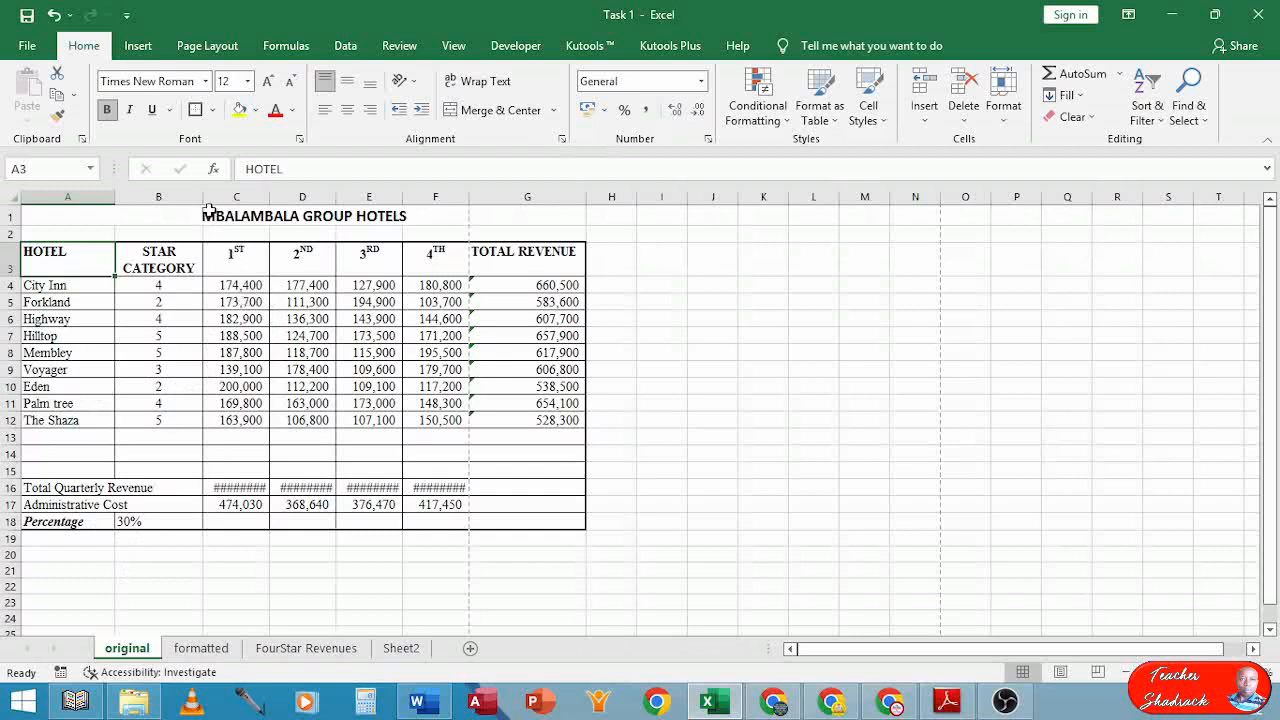
Select A1:G18 on the original sheet and set it as the print area
{"action": "left_click_drag", "start_coordinate": [207, 212], "coordinate": [214, 523]}
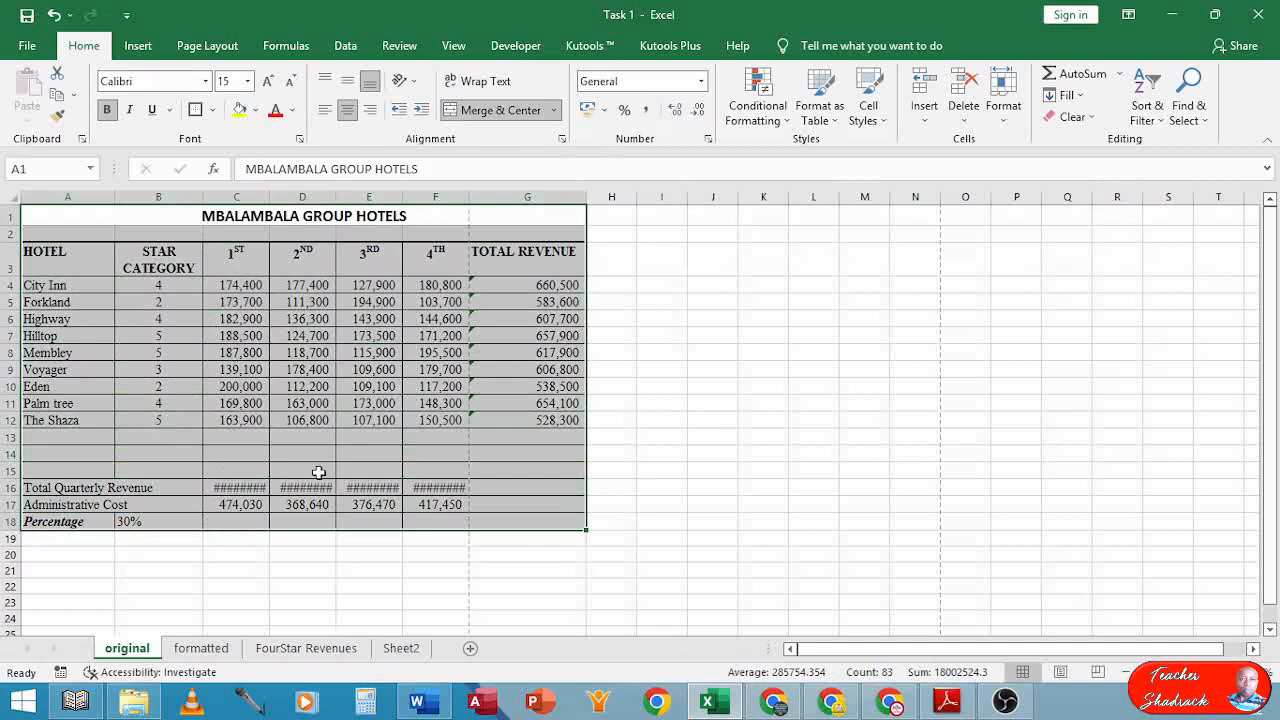
{"action": "scroll", "coordinate": [318, 472], "scroll_direction": "up", "scroll_amount": 2}
{"action": "scroll", "coordinate": [323, 467], "scroll_direction": "down", "scroll_amount": 1}
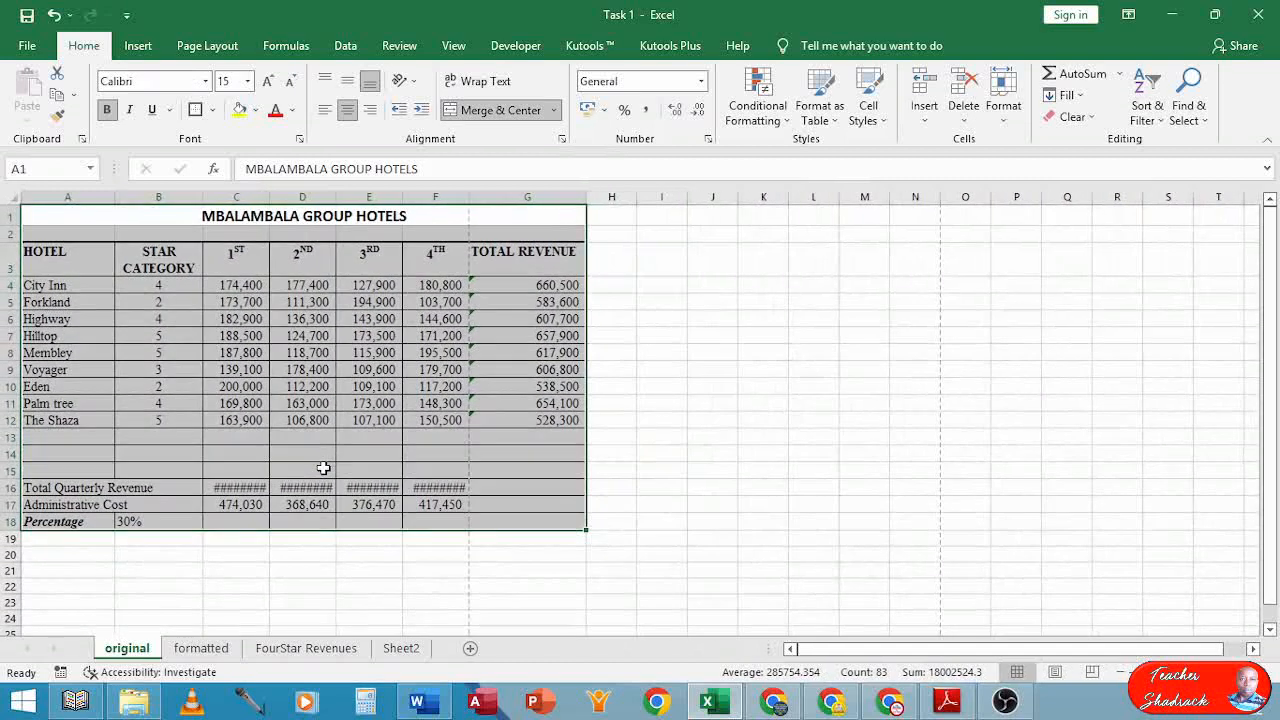
{"action": "scroll", "coordinate": [323, 467], "scroll_direction": "up", "scroll_amount": 1}
{"action": "scroll", "coordinate": [323, 467], "scroll_direction": "down", "scroll_amount": 1}
{"action": "scroll", "coordinate": [323, 467], "scroll_direction": "up", "scroll_amount": 1}
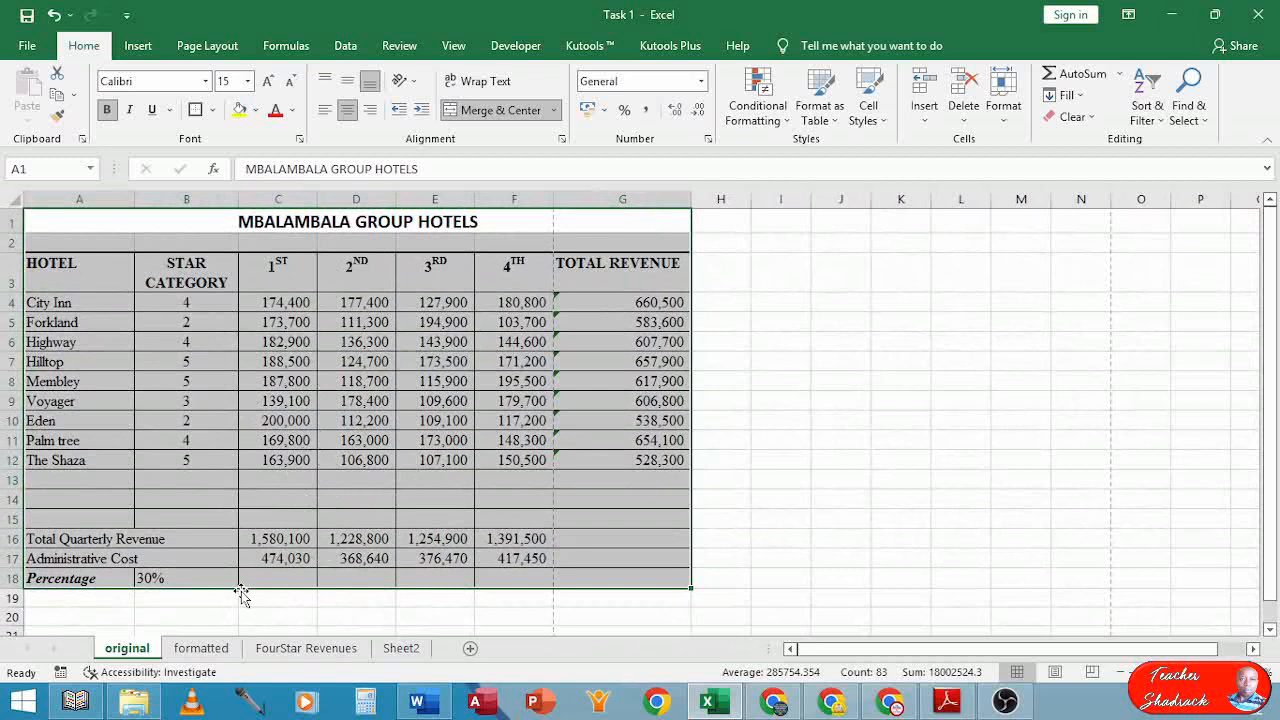
{"action": "left_click", "coordinate": [195, 50]}
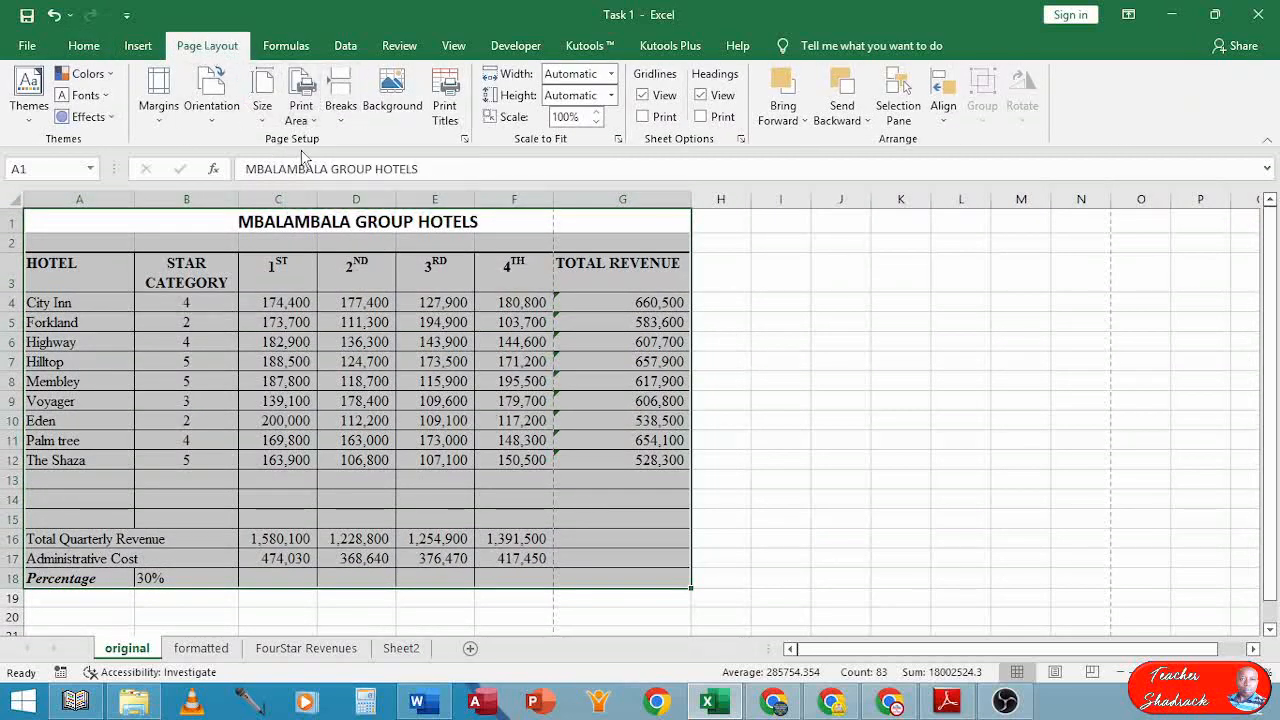
{"action": "left_click", "coordinate": [303, 112]}
{"action": "left_click", "coordinate": [323, 147]}
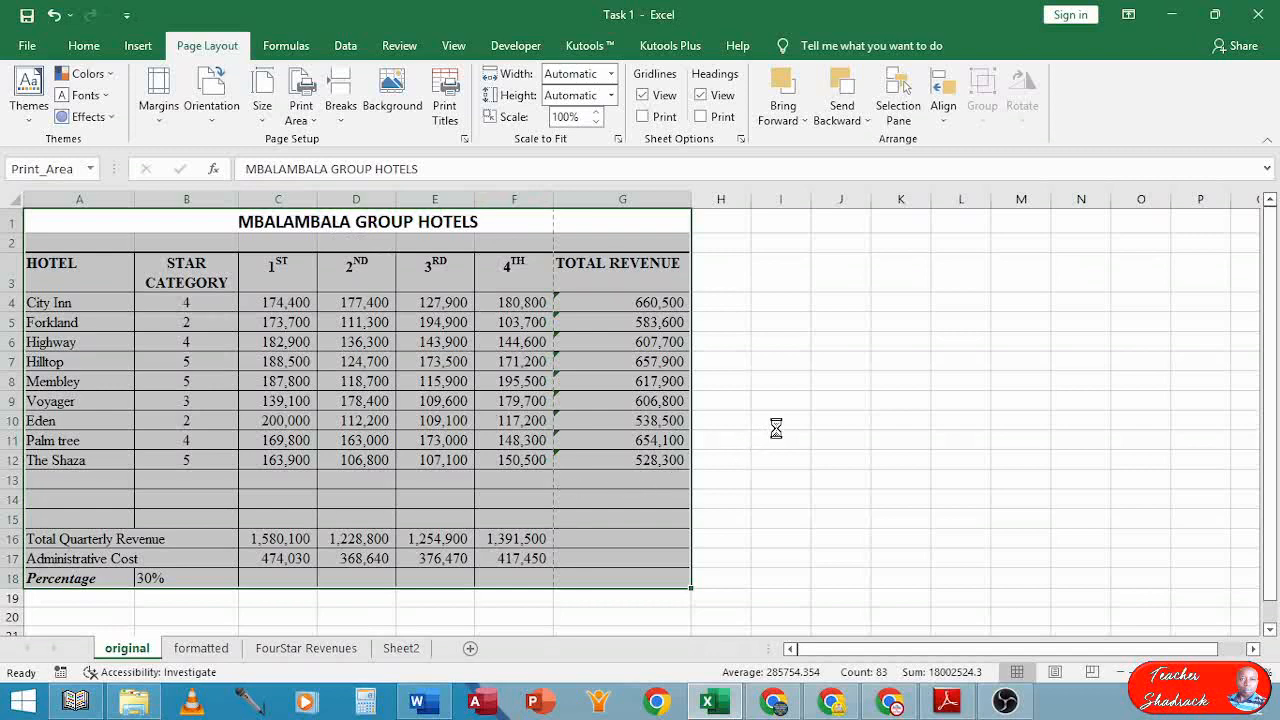
{"action": "scroll", "coordinate": [776, 428], "scroll_direction": "up", "scroll_amount": 3, "text": "ctrl"}
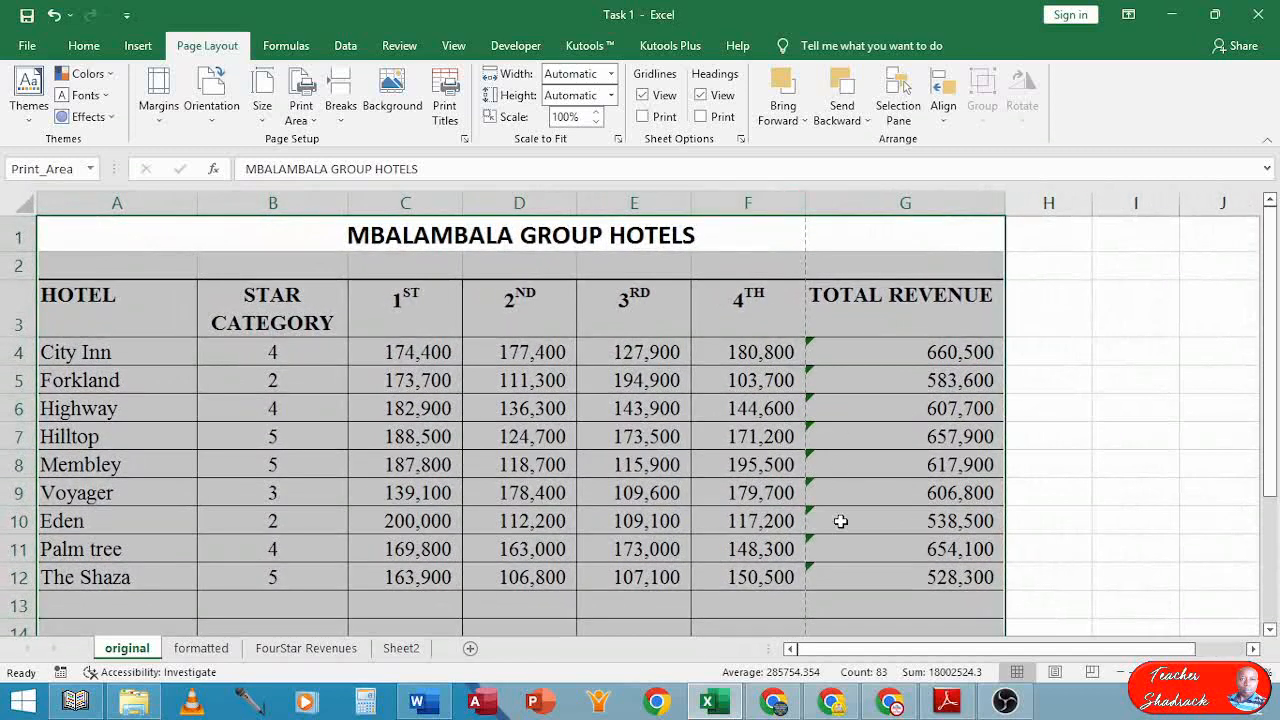
{"action": "scroll", "coordinate": [838, 520], "scroll_direction": "down", "scroll_amount": 3}
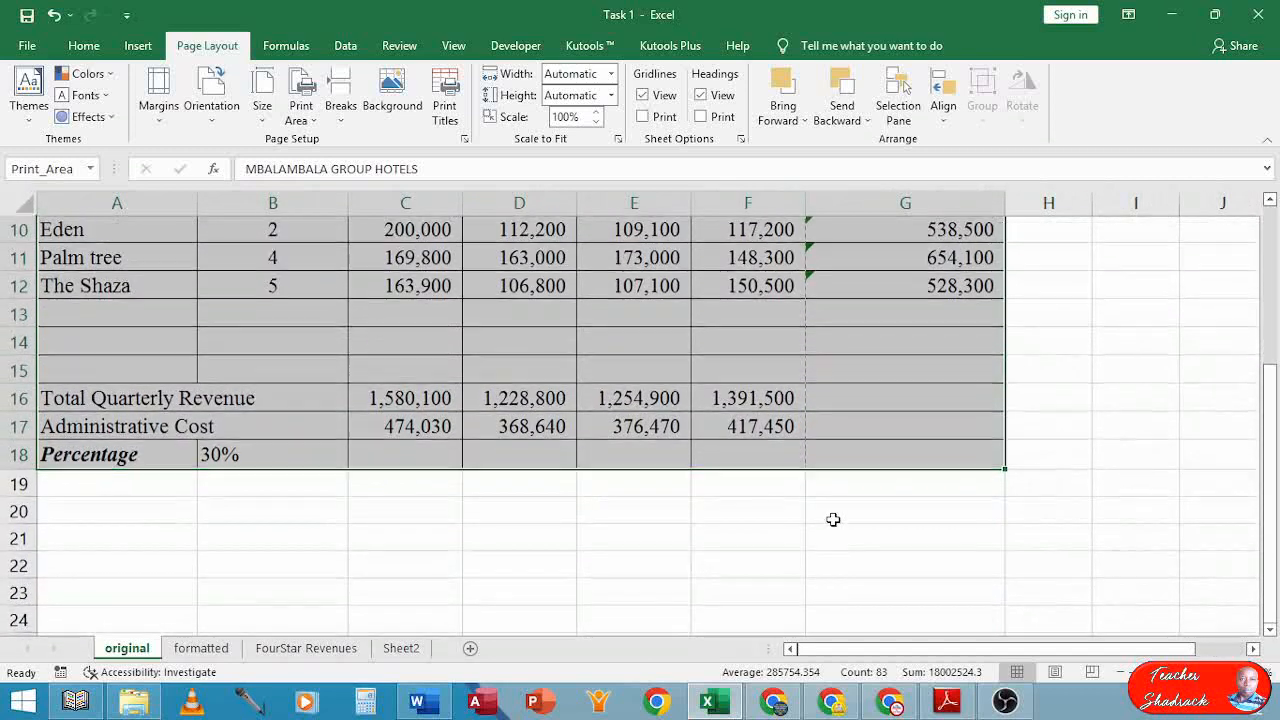
{"action": "scroll", "coordinate": [833, 519], "scroll_direction": "up", "scroll_amount": 2}
{"action": "scroll", "coordinate": [831, 519], "scroll_direction": "up", "scroll_amount": 1}
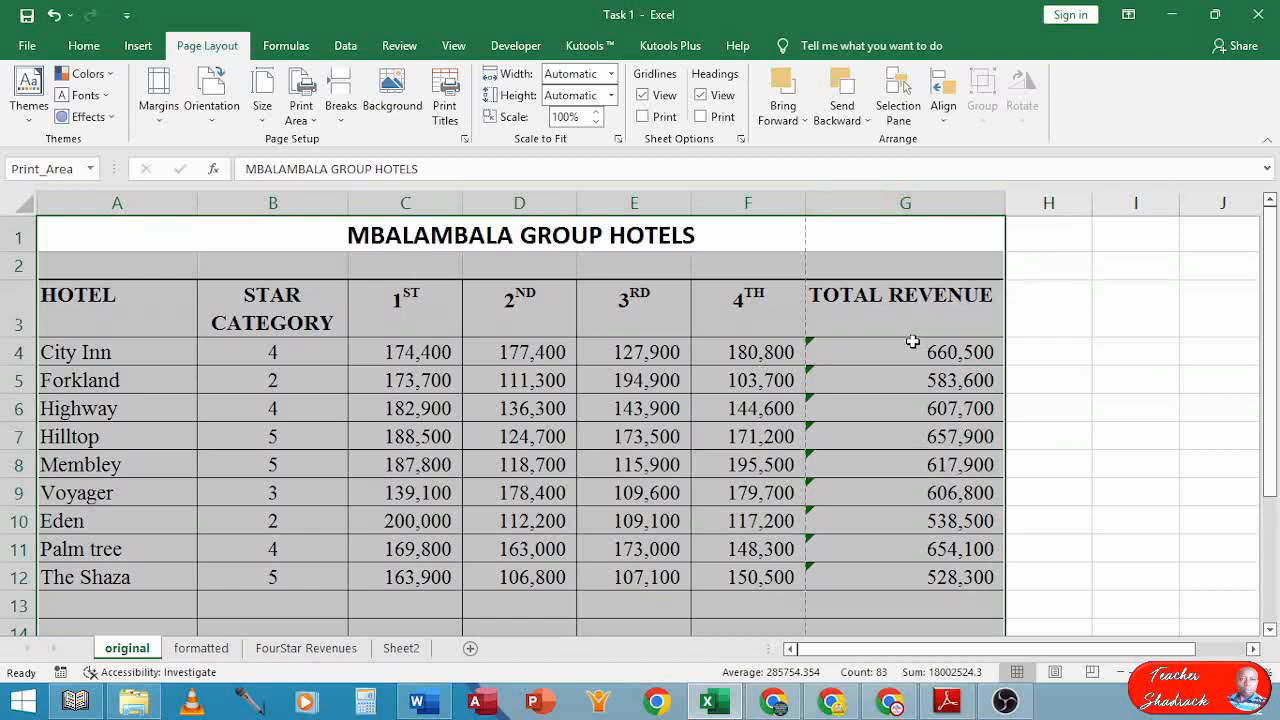
{"action": "left_click", "coordinate": [1047, 316]}
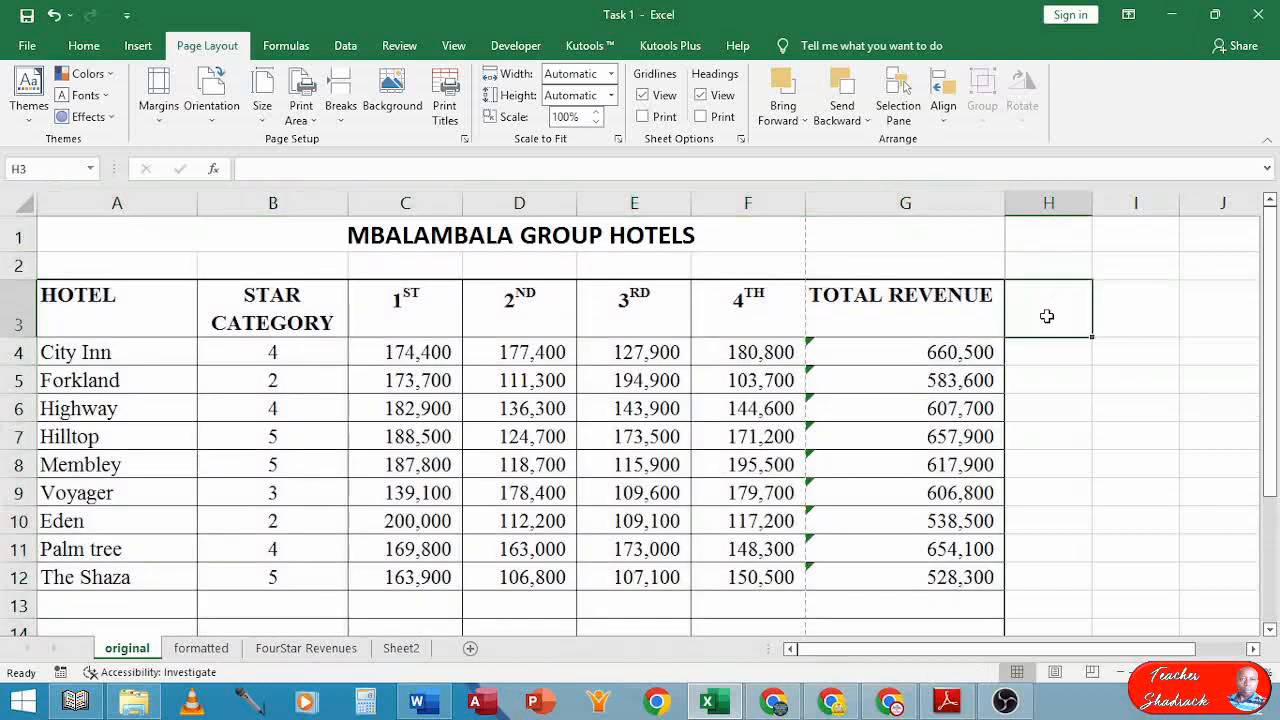
{"action": "left_click", "coordinate": [164, 120]}
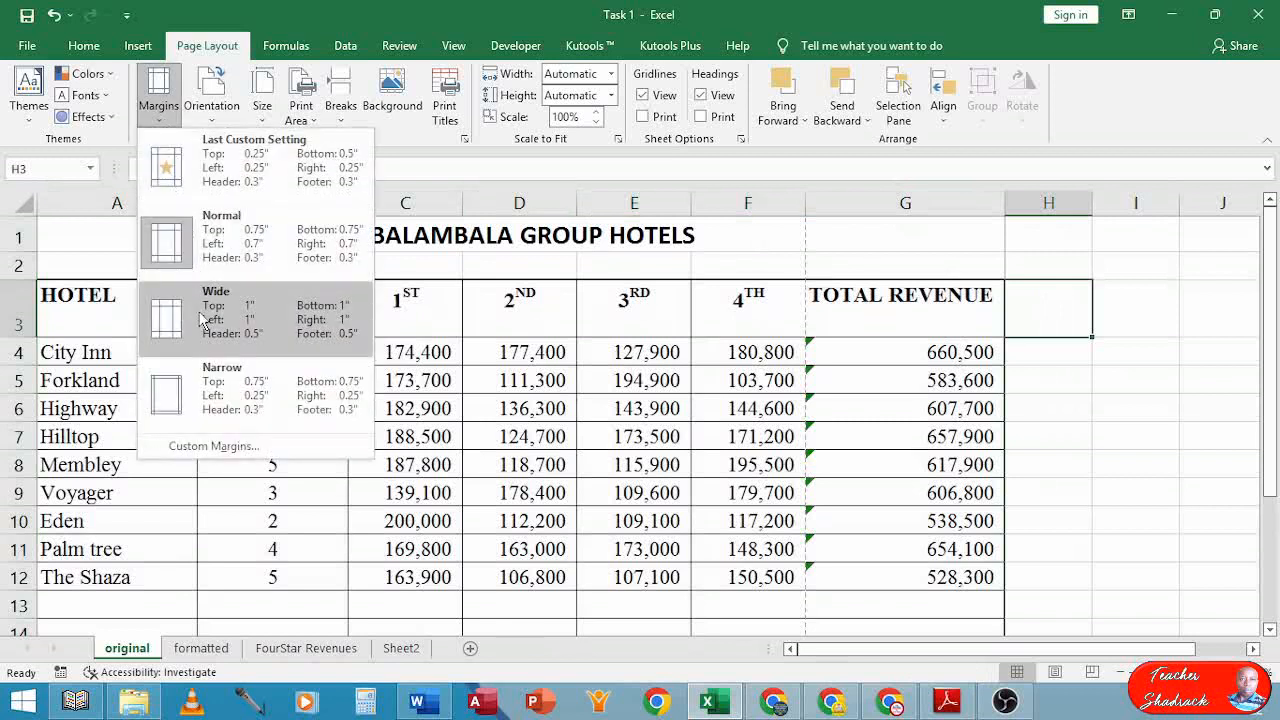
{"action": "left_click", "coordinate": [185, 390]}
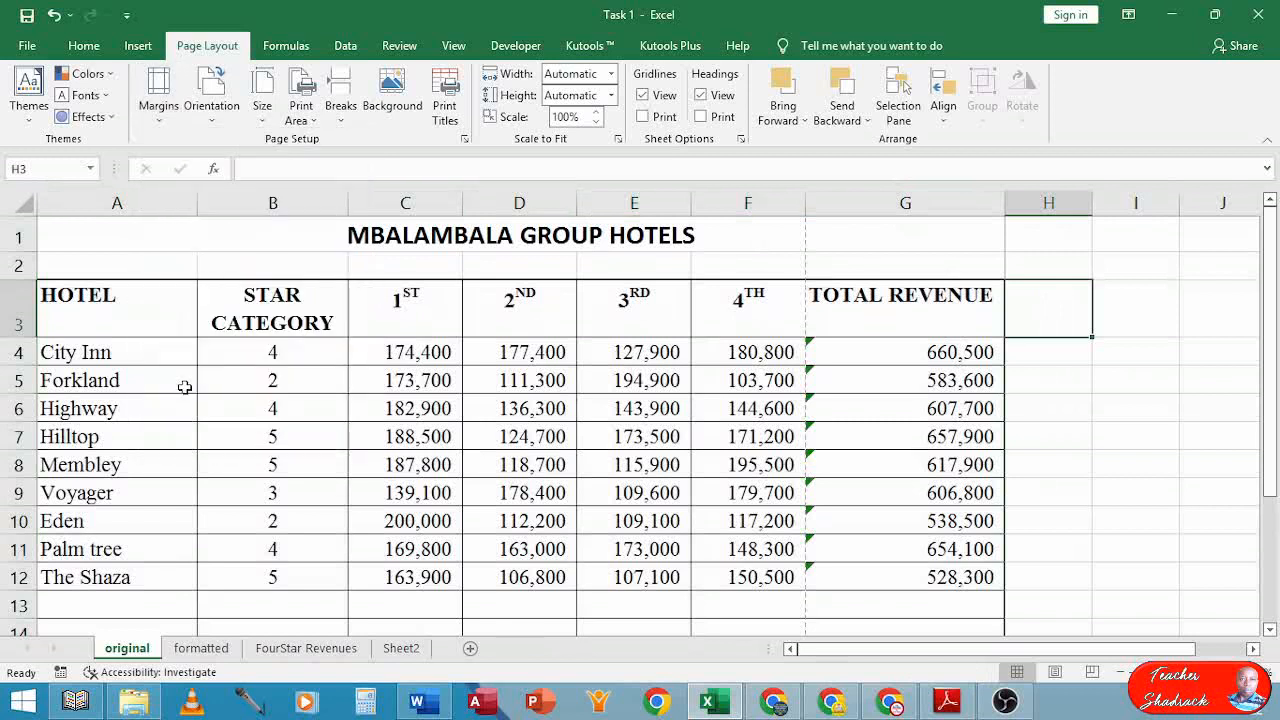
{"action": "scroll", "coordinate": [176, 386], "scroll_direction": "down", "scroll_amount": 2}
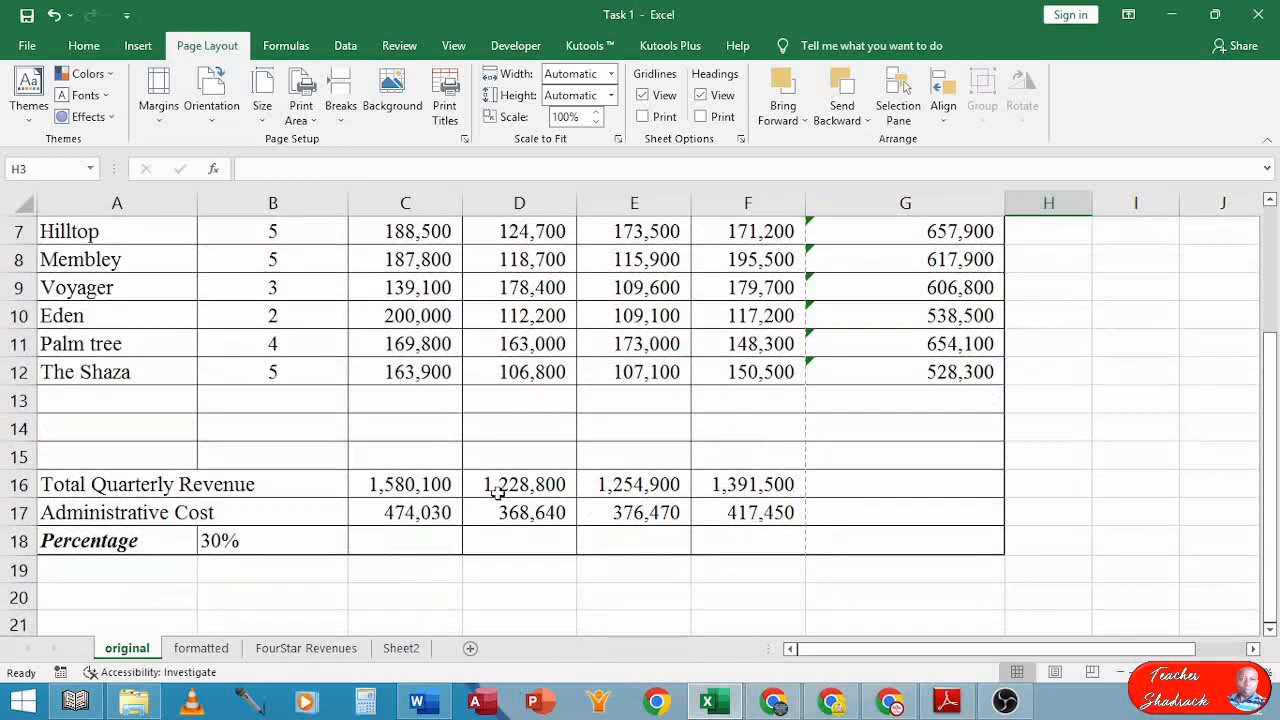
{"action": "scroll", "coordinate": [490, 488], "scroll_direction": "up", "scroll_amount": 1}
{"action": "scroll", "coordinate": [245, 223], "scroll_direction": "up", "scroll_amount": 1}
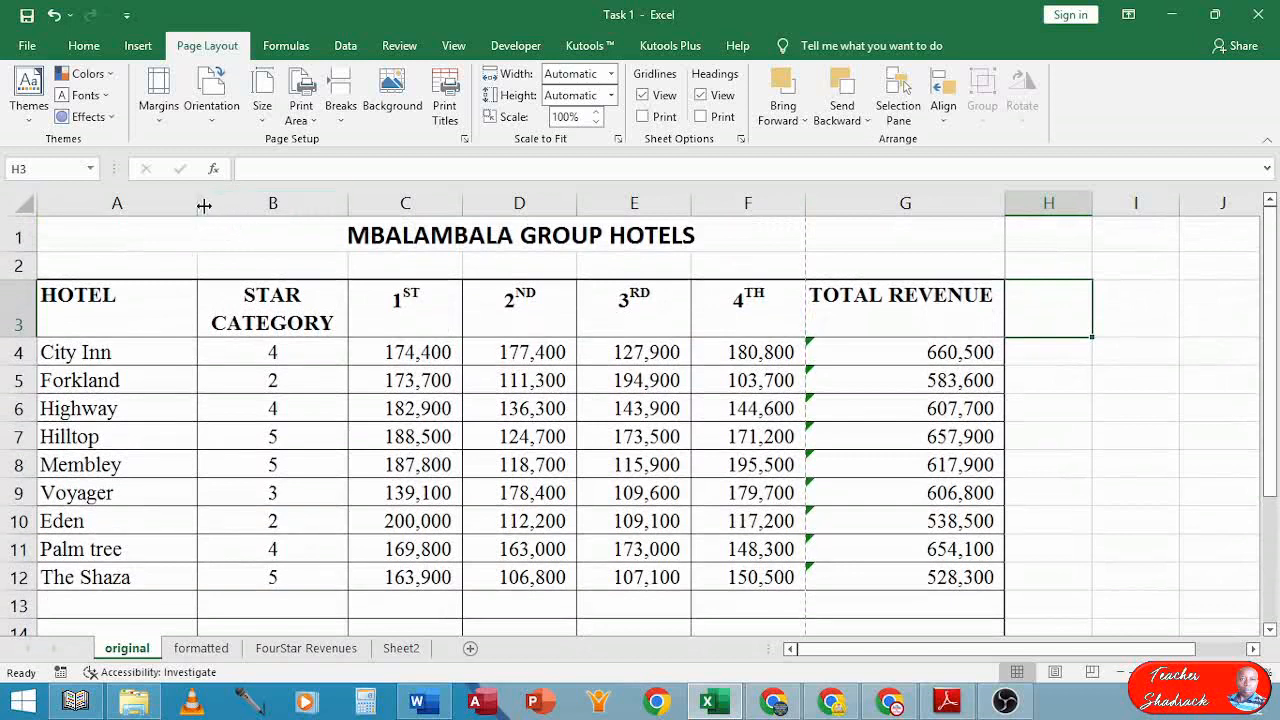
{"action": "left_click_drag", "start_coordinate": [204, 205], "coordinate": [172, 204]}
{"action": "scroll", "coordinate": [242, 354], "scroll_direction": "down", "scroll_amount": 3}
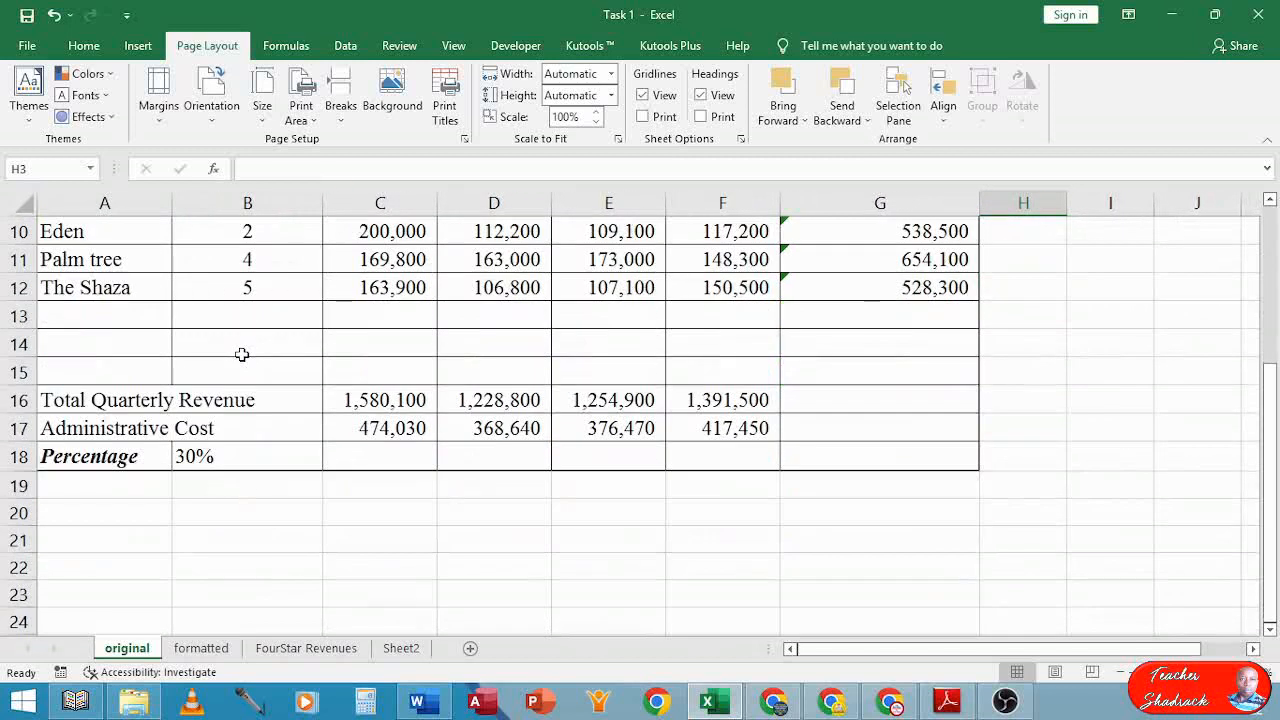
{"action": "scroll", "coordinate": [242, 354], "scroll_direction": "up", "scroll_amount": 3}
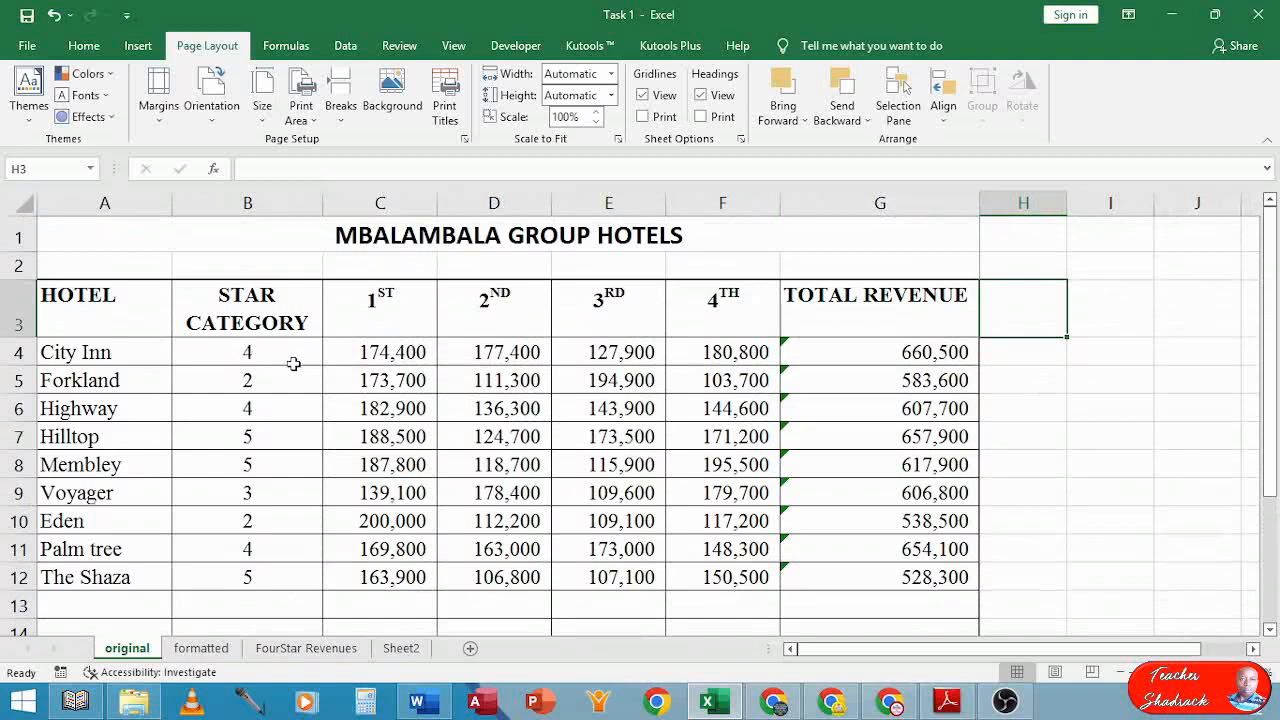
{"action": "left_click", "coordinate": [1063, 433]}
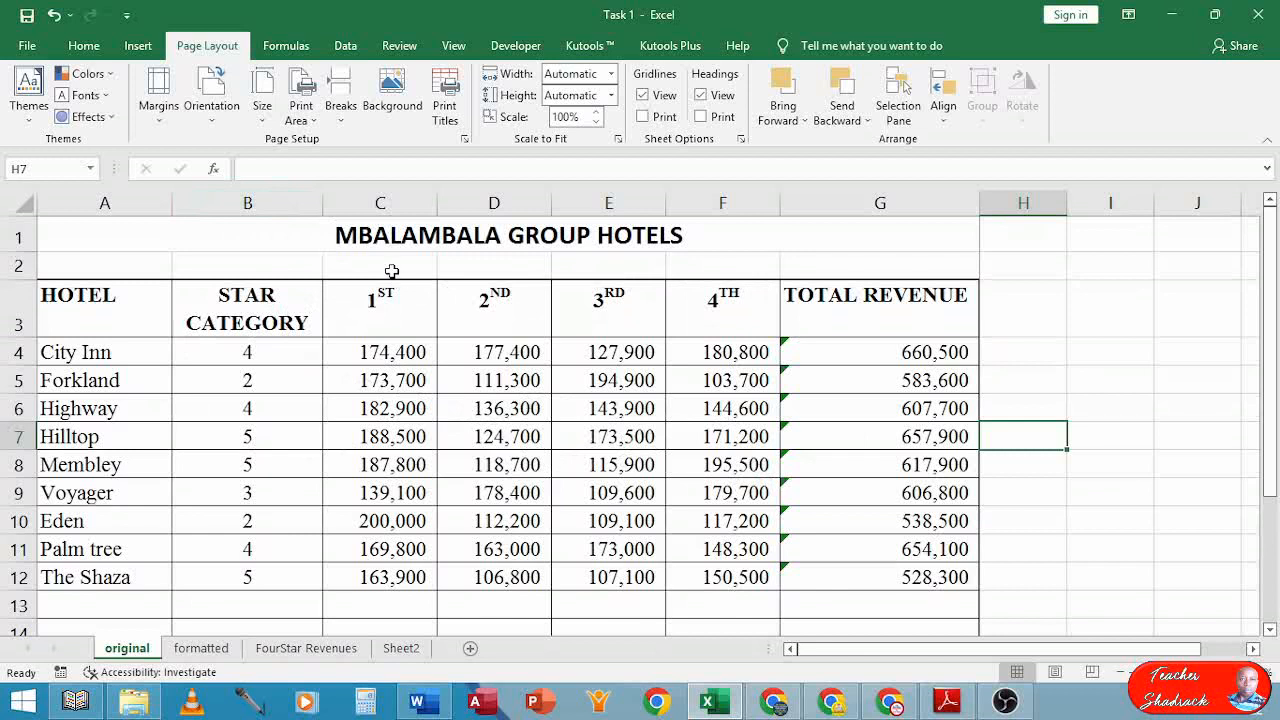
Scale the original sheet to fit 1 page wide by 1 page tall and verify in print preview
{"action": "left_click", "coordinate": [465, 140]}
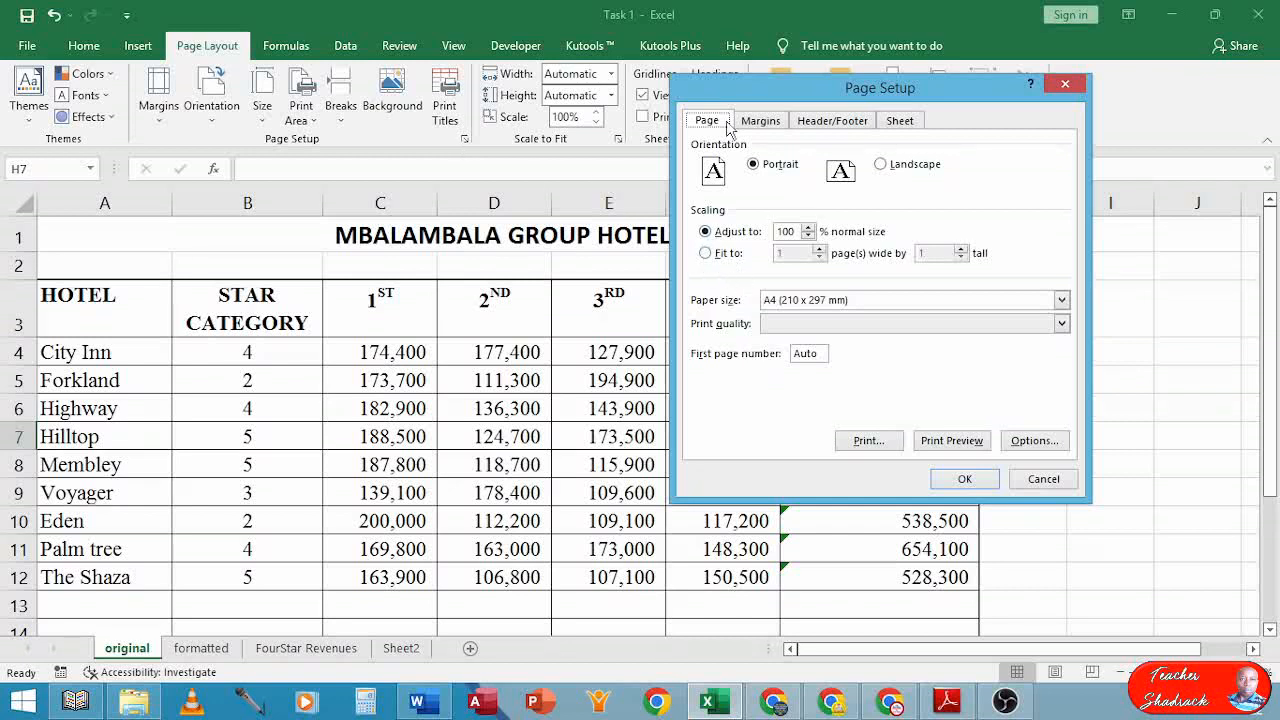
{"action": "left_click_drag", "start_coordinate": [778, 101], "coordinate": [716, 186]}
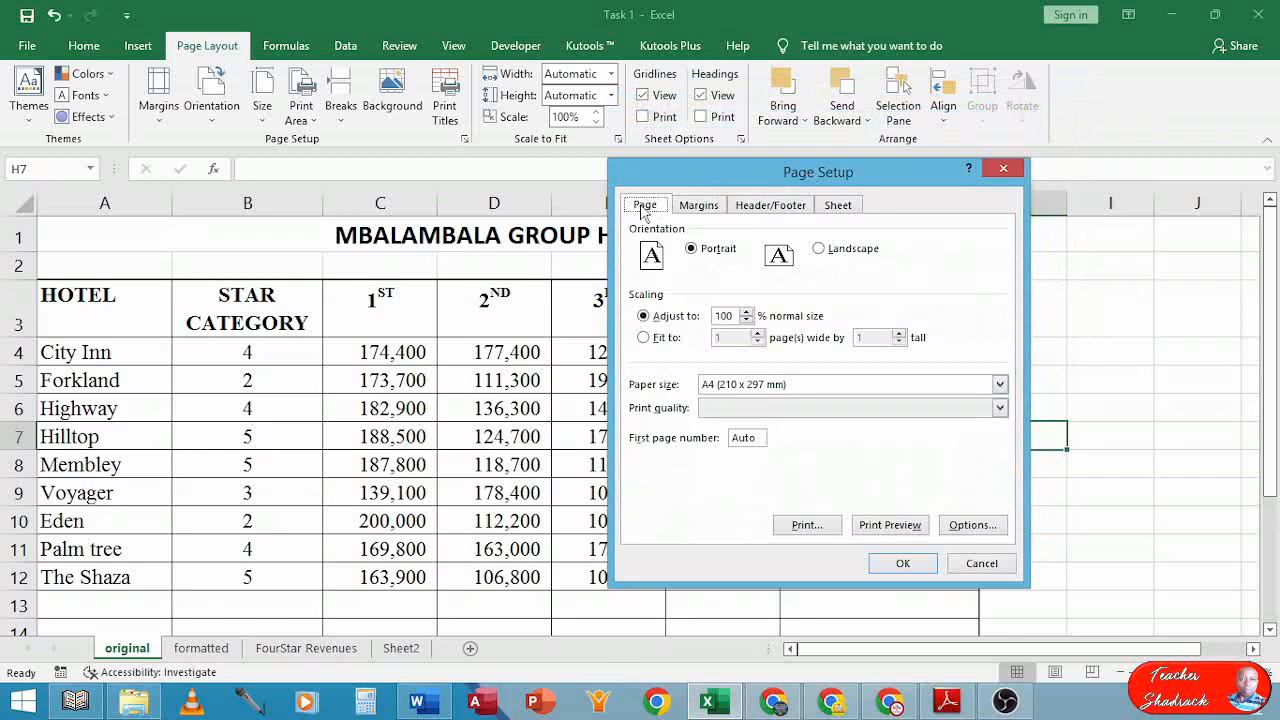
{"action": "left_click", "coordinate": [644, 339]}
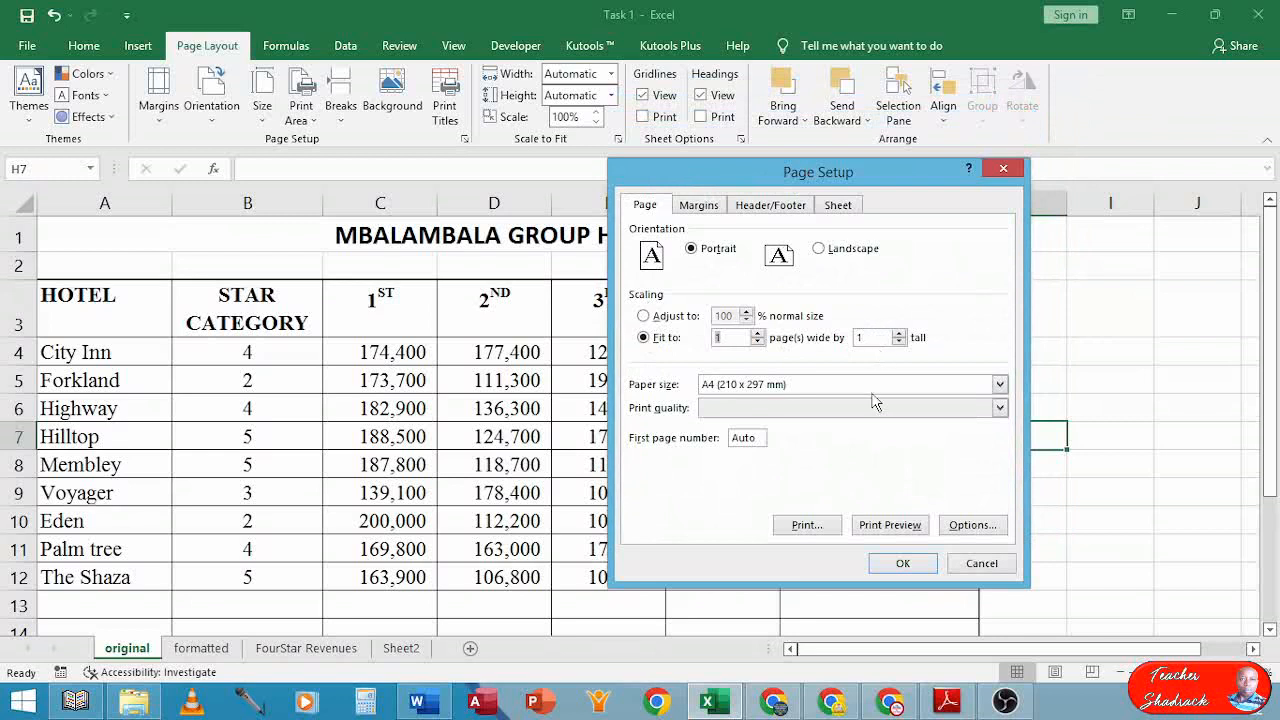
{"action": "left_click", "coordinate": [895, 564]}
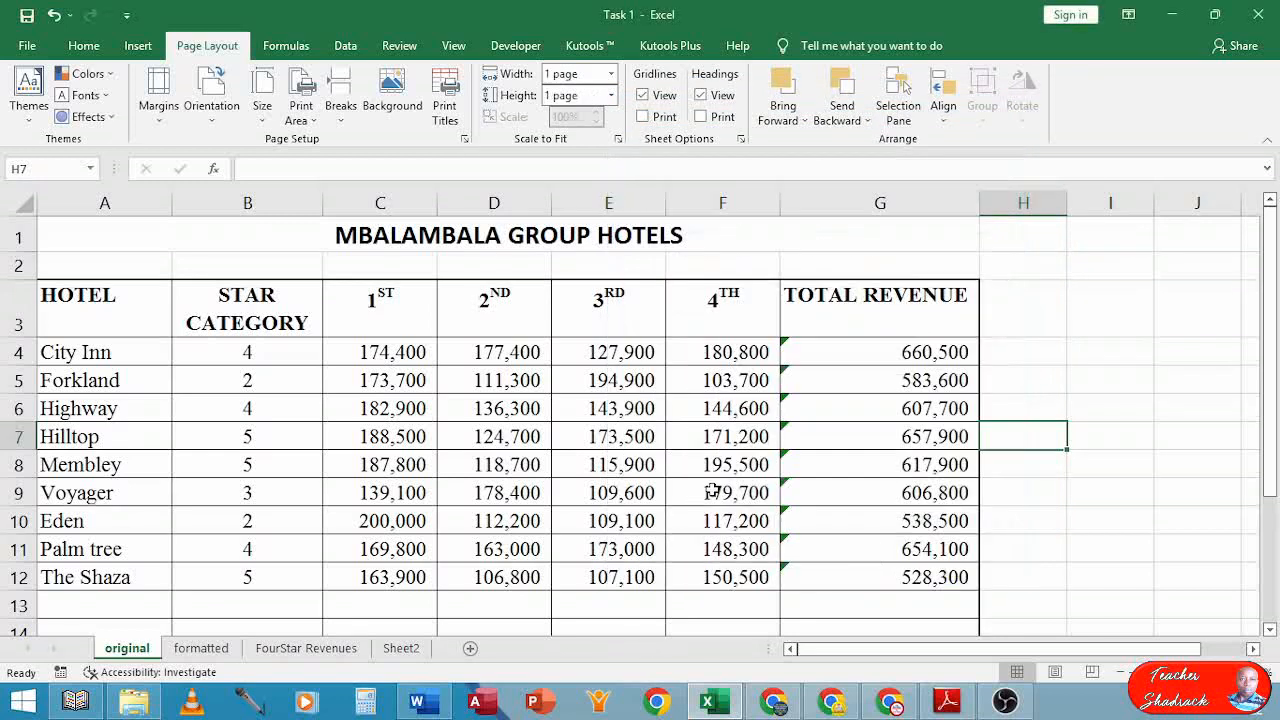
{"action": "left_click", "coordinate": [595, 452]}
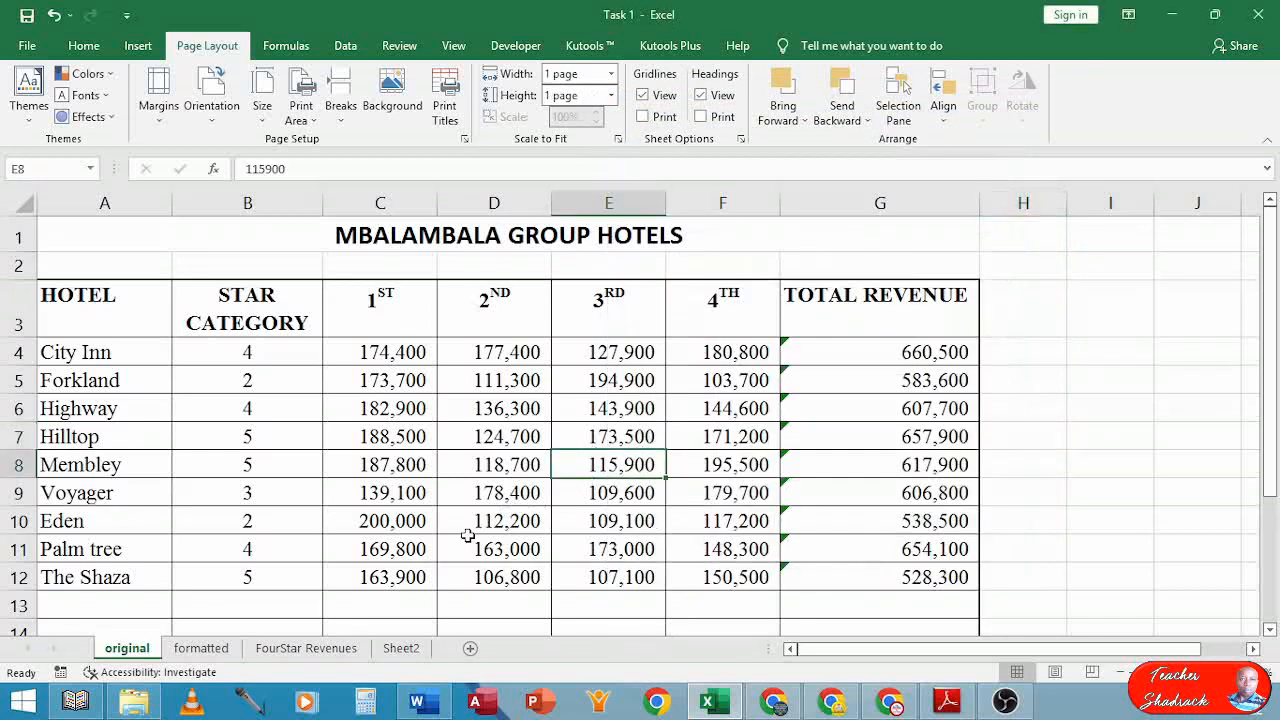
{"action": "key", "text": "ctrl+p"}
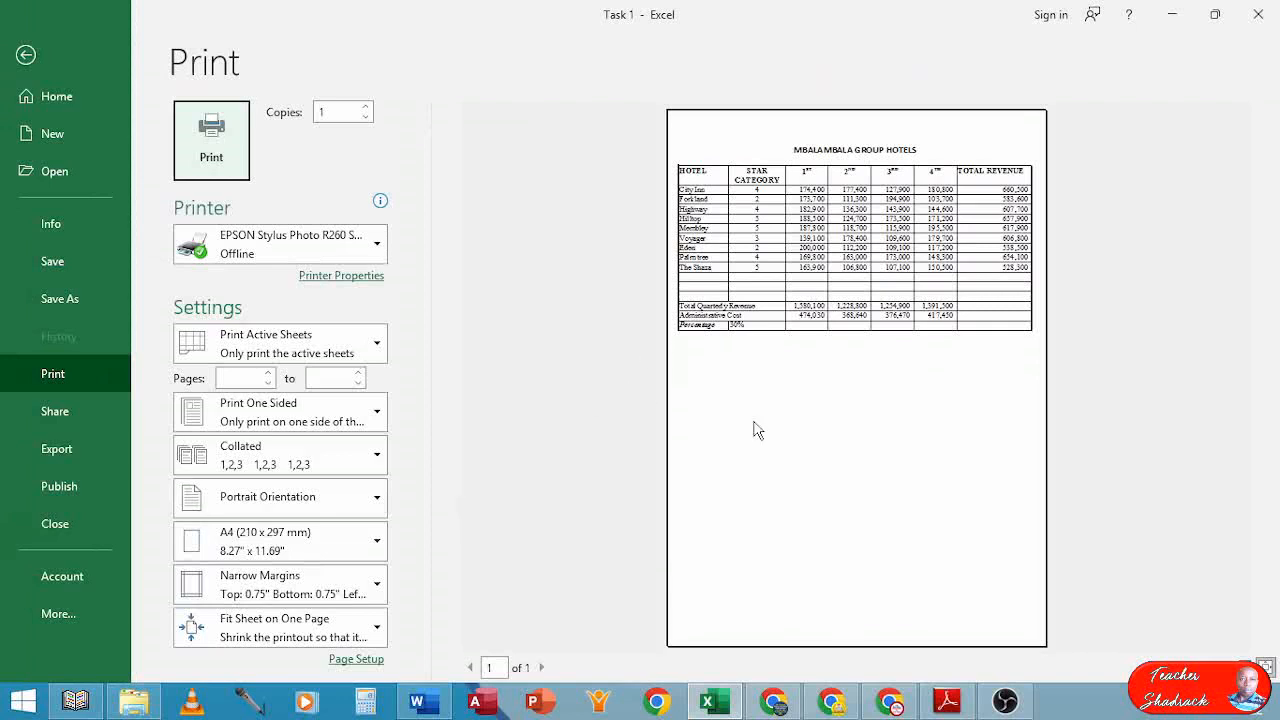
{"action": "left_click", "coordinate": [934, 368]}
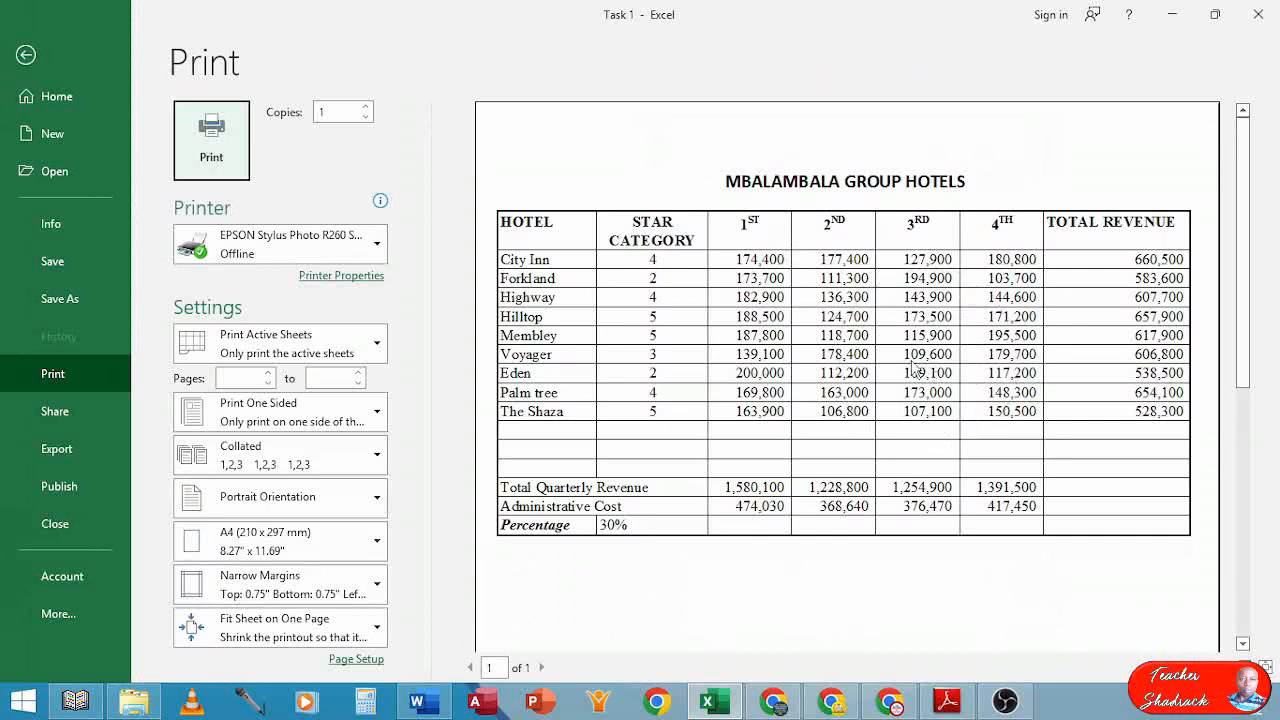
{"action": "key", "text": "Escape"}
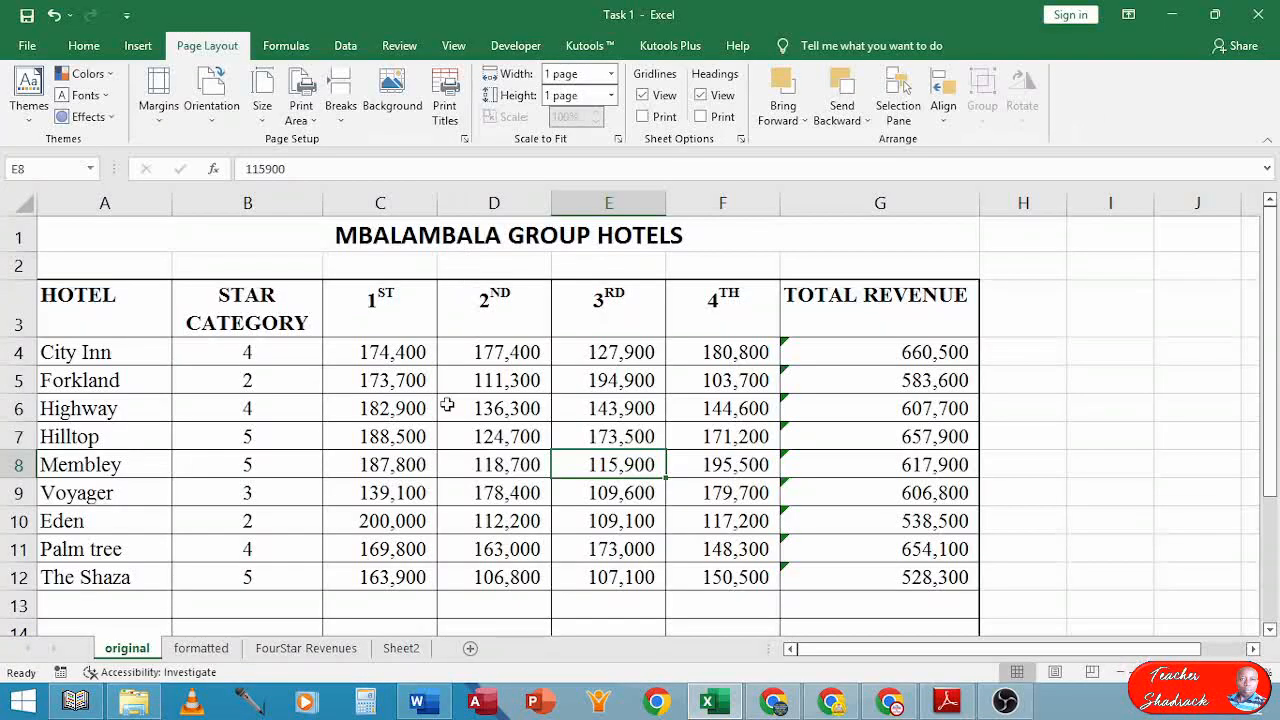
On the formatted sheet, set the print area to A1:G23
{"action": "left_click", "coordinate": [215, 655]}
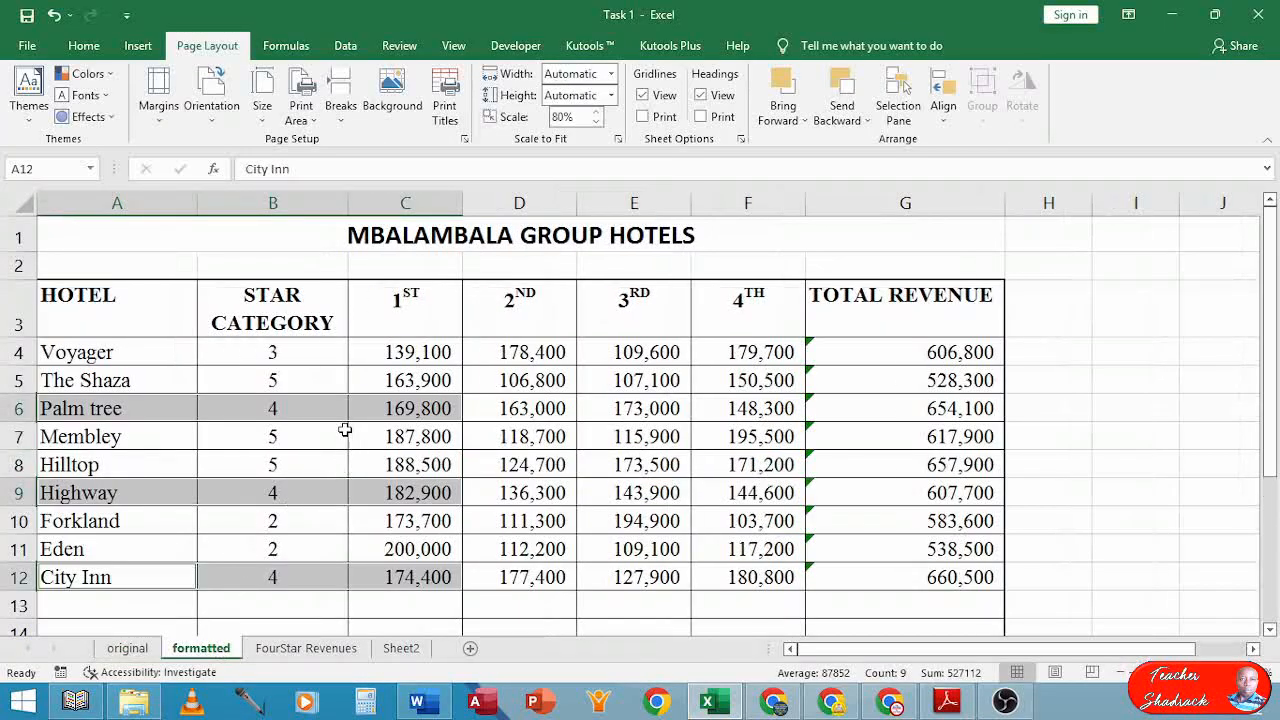
{"action": "left_click_drag", "start_coordinate": [376, 222], "coordinate": [409, 398]}
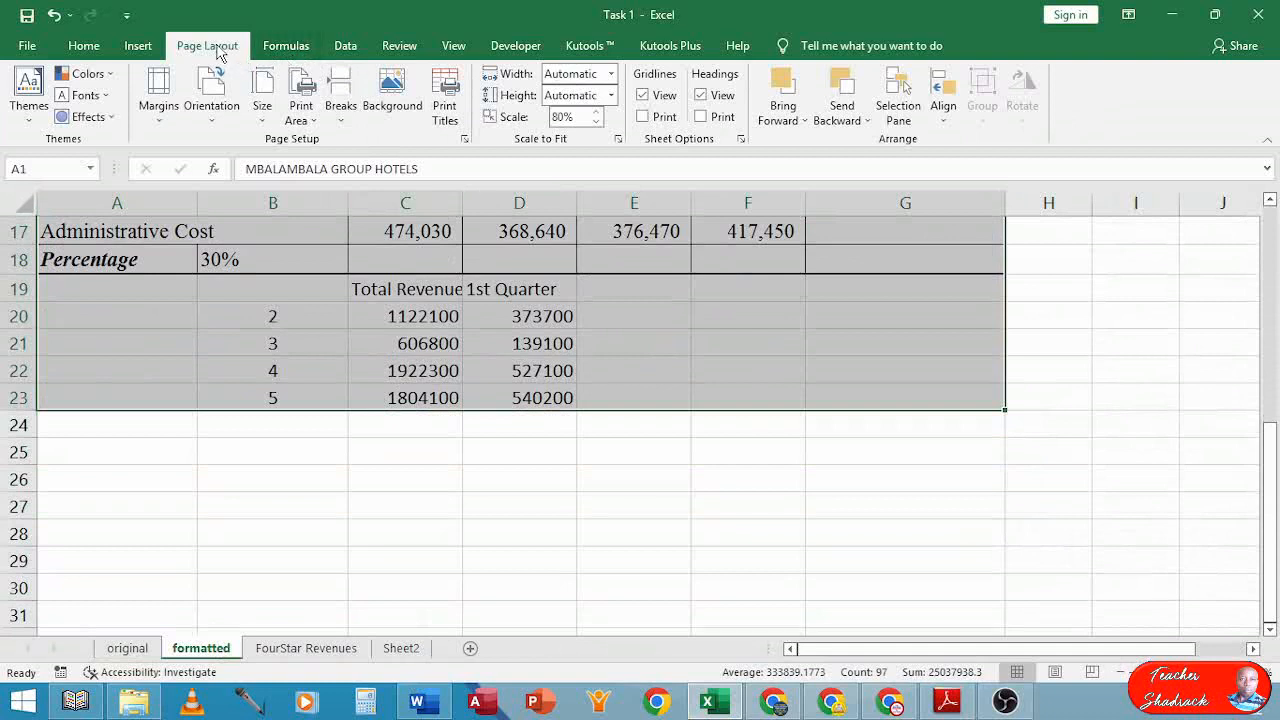
{"action": "left_click", "coordinate": [305, 122]}
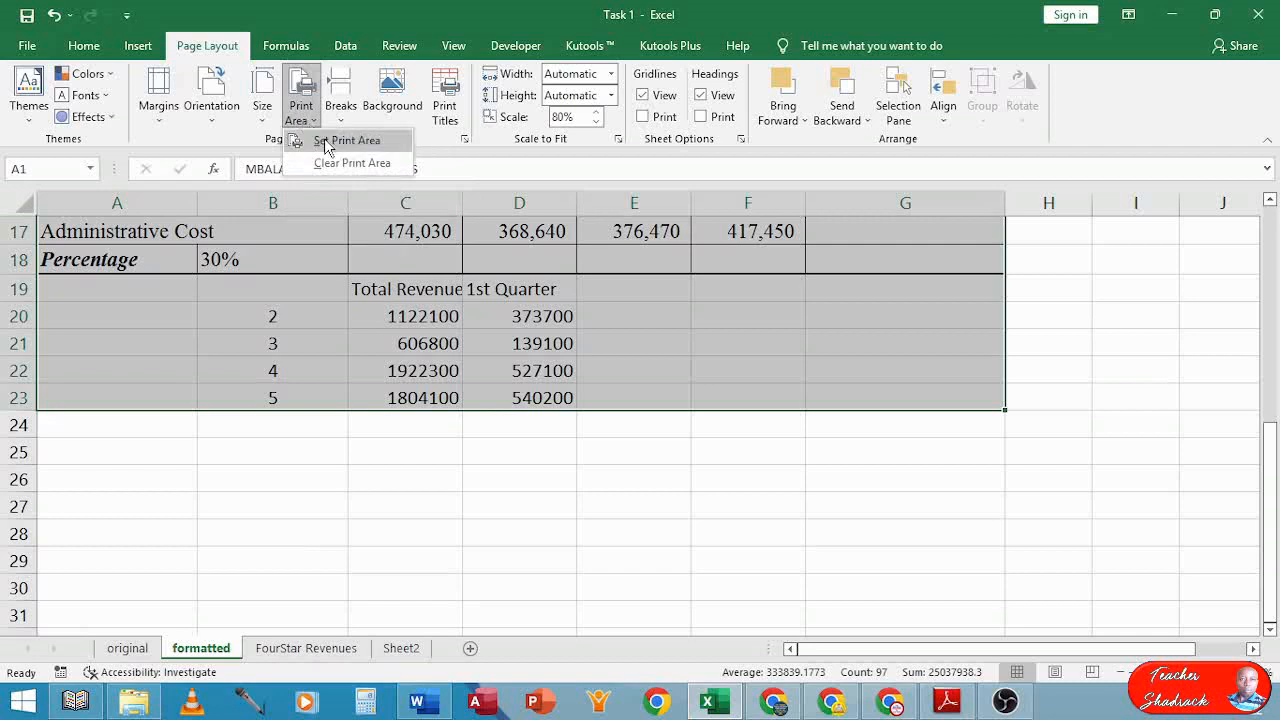
{"action": "left_click", "coordinate": [330, 141]}
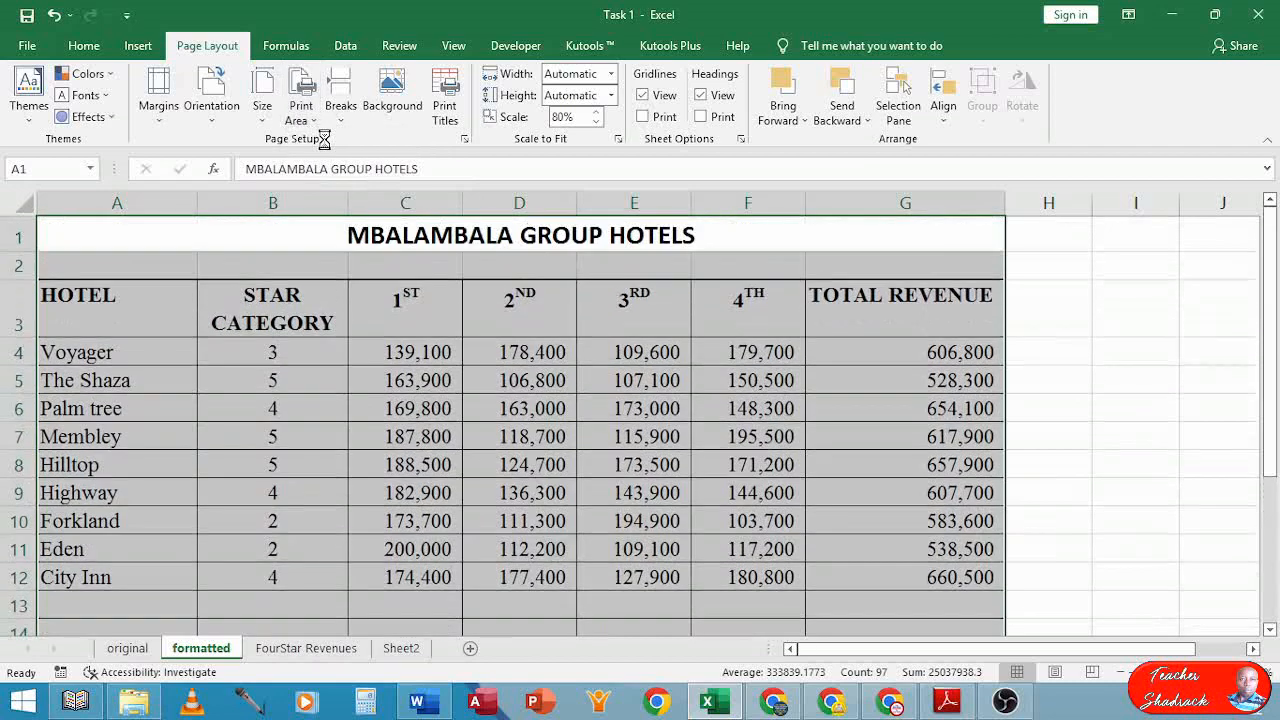
{"action": "left_click", "coordinate": [1053, 404]}
Select the summary table B19:D23 for formatting
{"action": "scroll", "coordinate": [1000, 420], "scroll_direction": "down", "scroll_amount": 5}
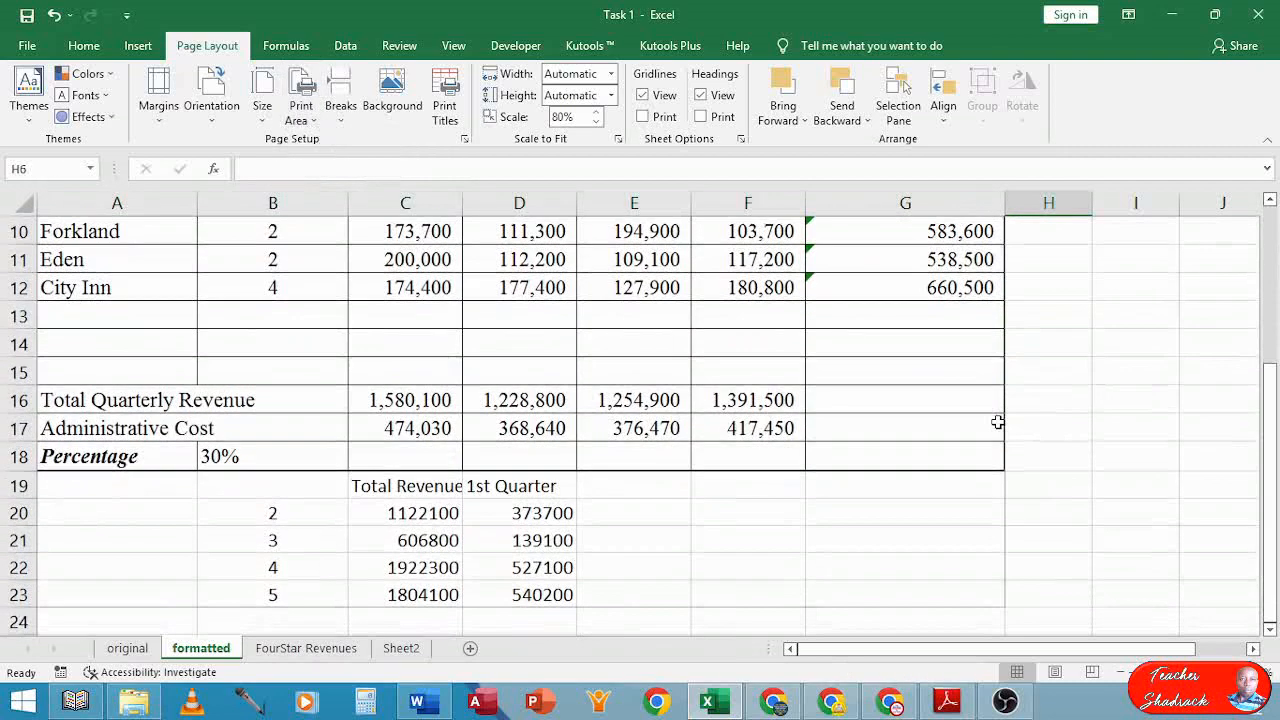
{"action": "left_click_drag", "start_coordinate": [255, 317], "coordinate": [517, 423]}
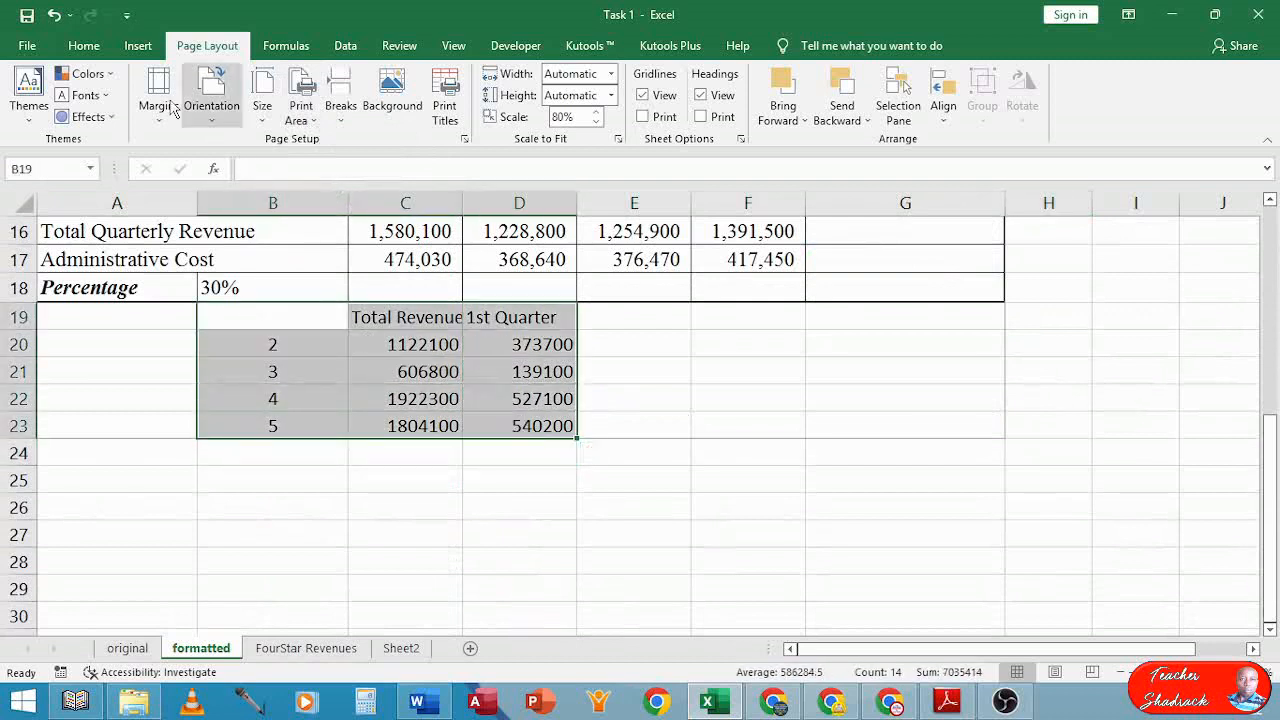
{"action": "left_click", "coordinate": [84, 45]}
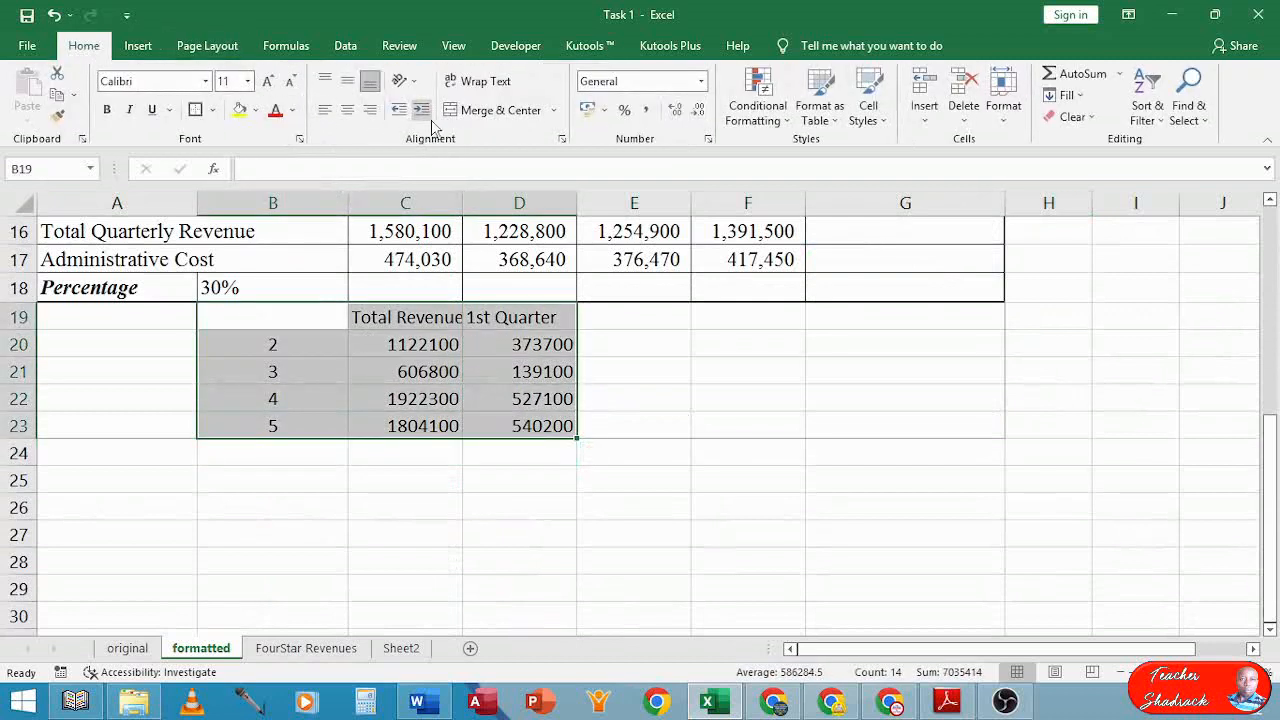
Put all borders on B19:D23 and give C20:D23 comma style with no decimals
{"action": "left_click", "coordinate": [213, 112]}
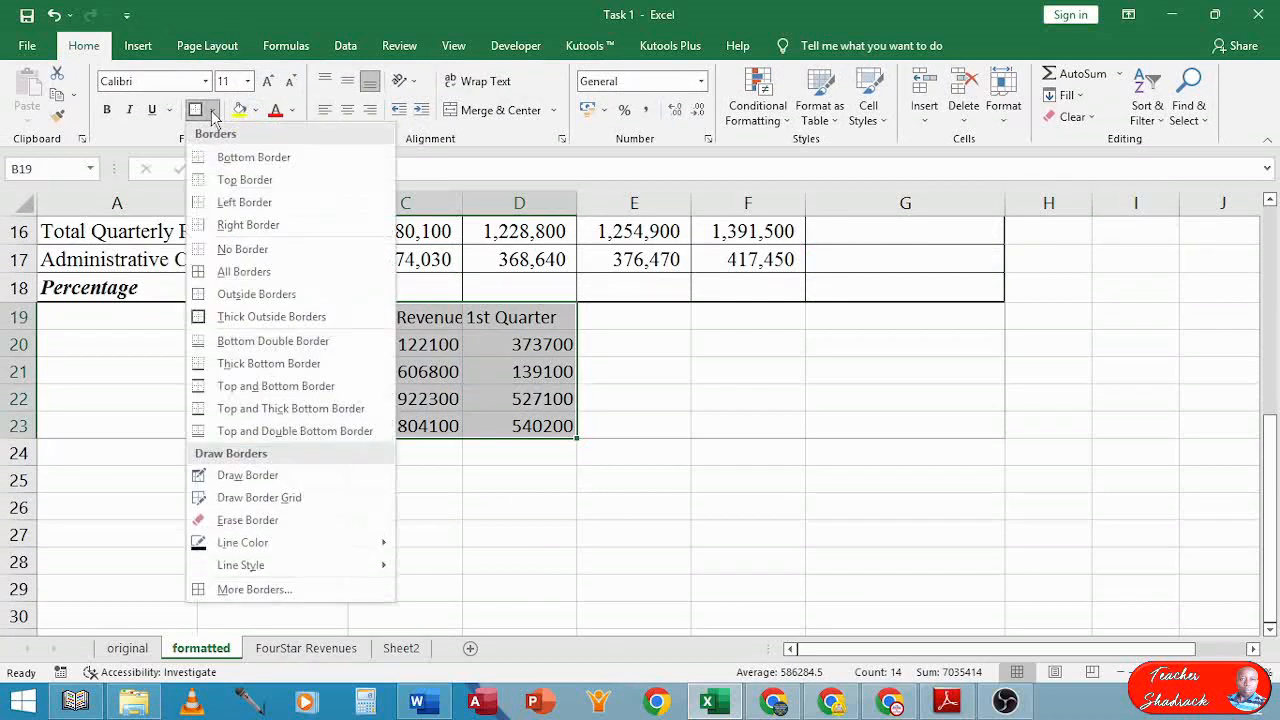
{"action": "left_click", "coordinate": [204, 274]}
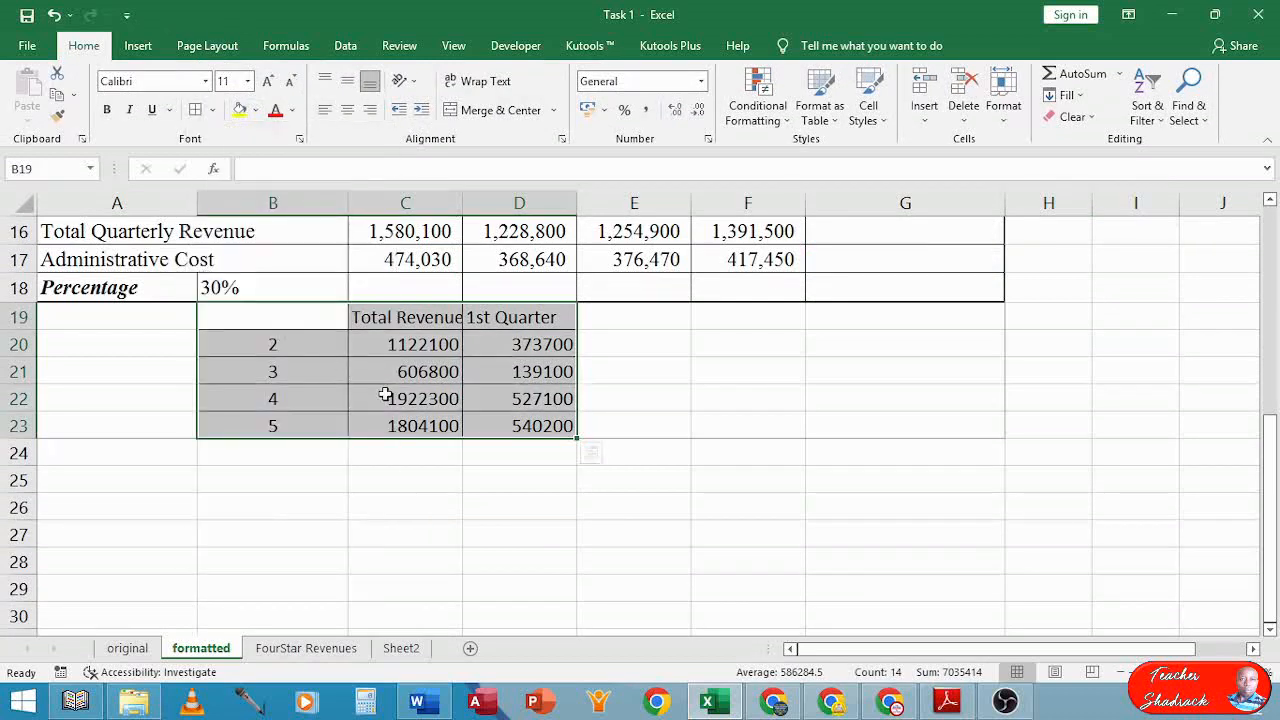
{"action": "left_click_drag", "start_coordinate": [396, 345], "coordinate": [517, 425]}
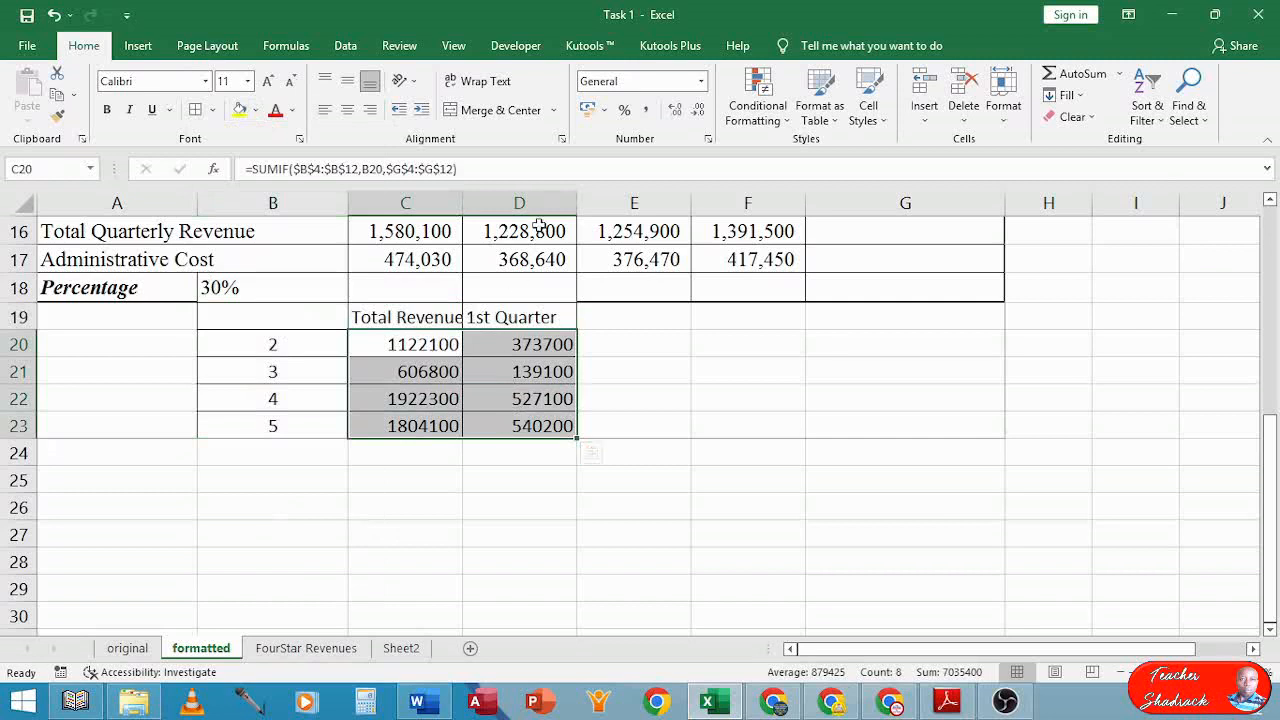
{"action": "left_click", "coordinate": [646, 112]}
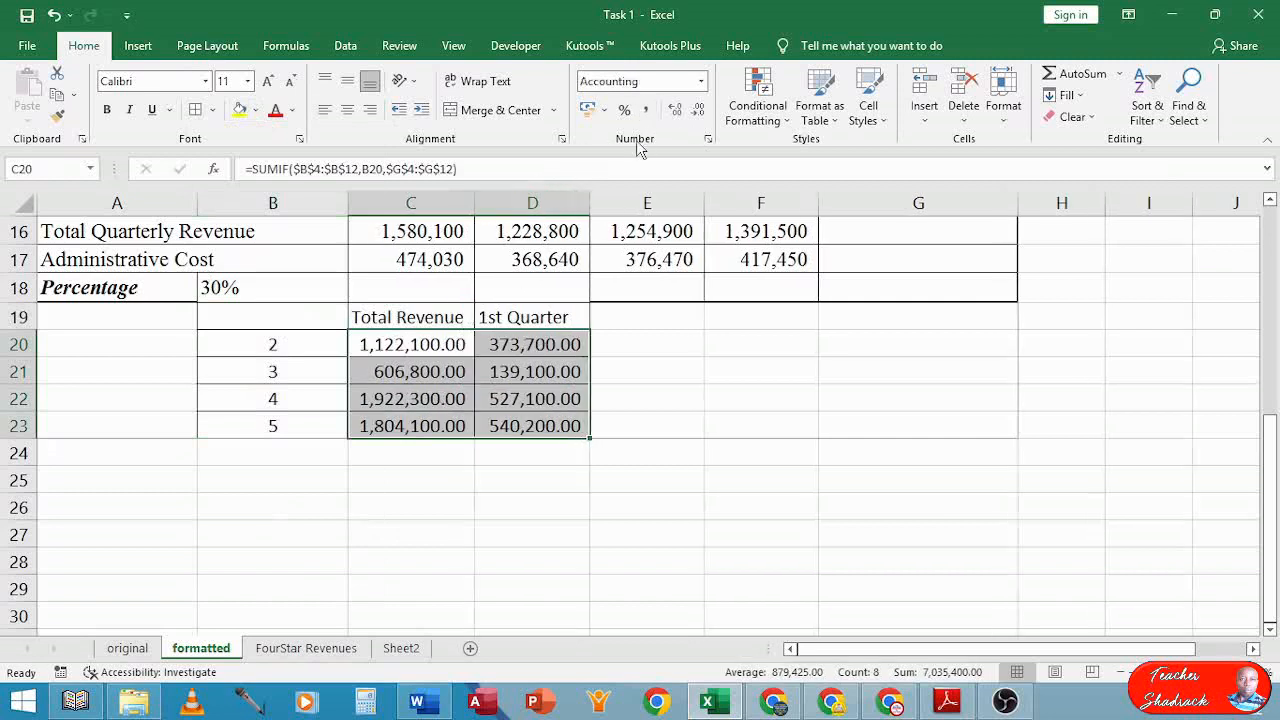
{"action": "left_click", "coordinate": [697, 112]}
{"action": "left_click", "coordinate": [697, 112]}
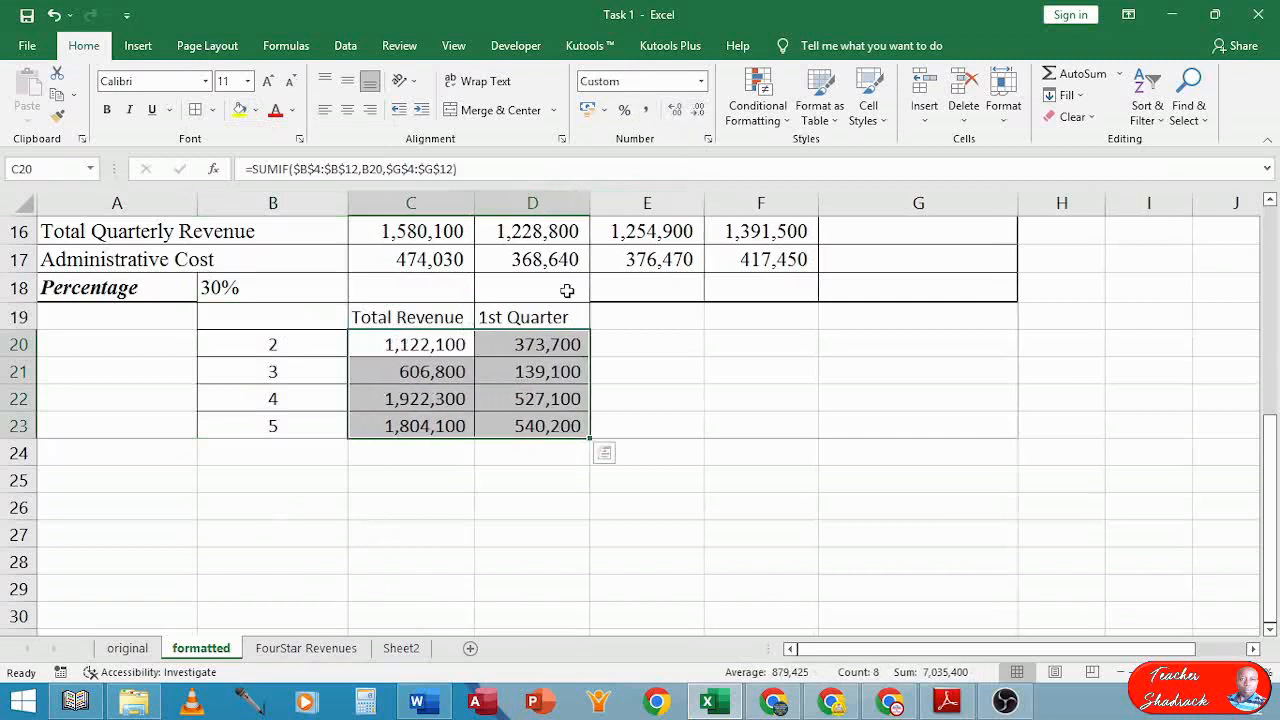
Make the Total Revenue and 1st Quarter headings bold
{"action": "left_click_drag", "start_coordinate": [555, 316], "coordinate": [386, 318]}
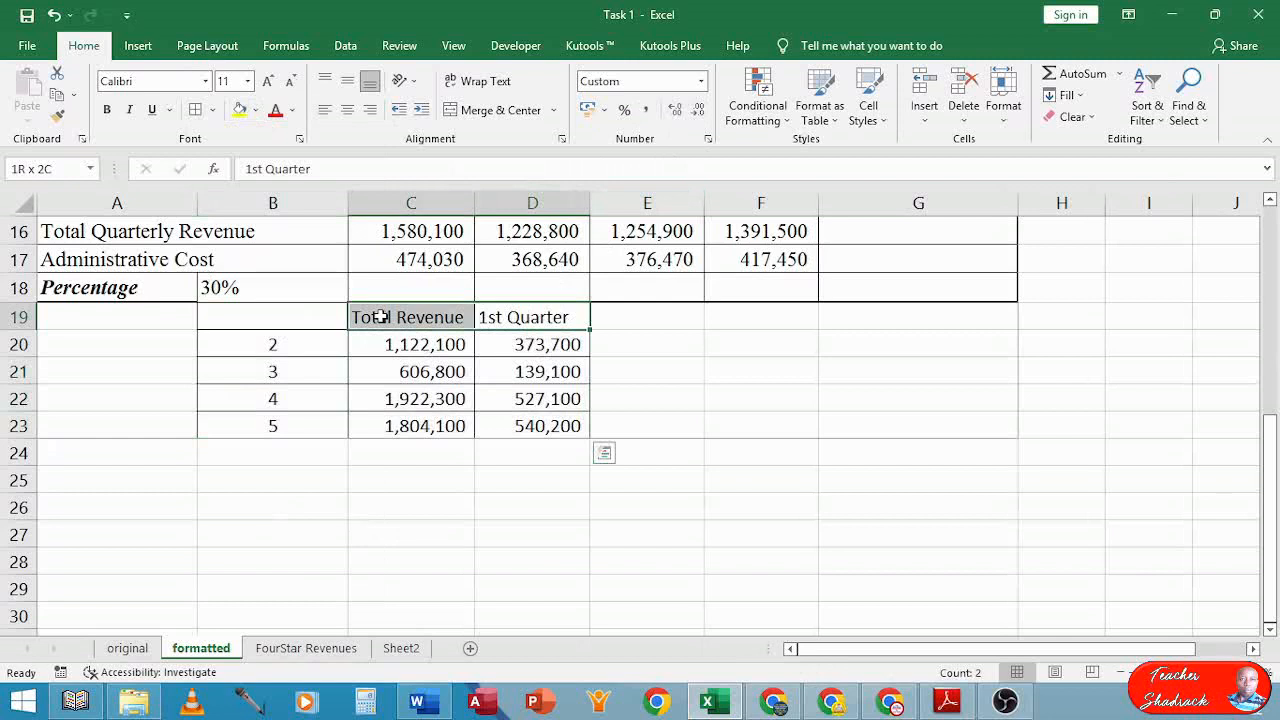
{"action": "left_click", "coordinate": [107, 110]}
{"action": "left_click", "coordinate": [423, 487]}
Set the summary table B19:D23 to Times New Roman, size 12
{"action": "left_click_drag", "start_coordinate": [240, 327], "coordinate": [545, 428]}
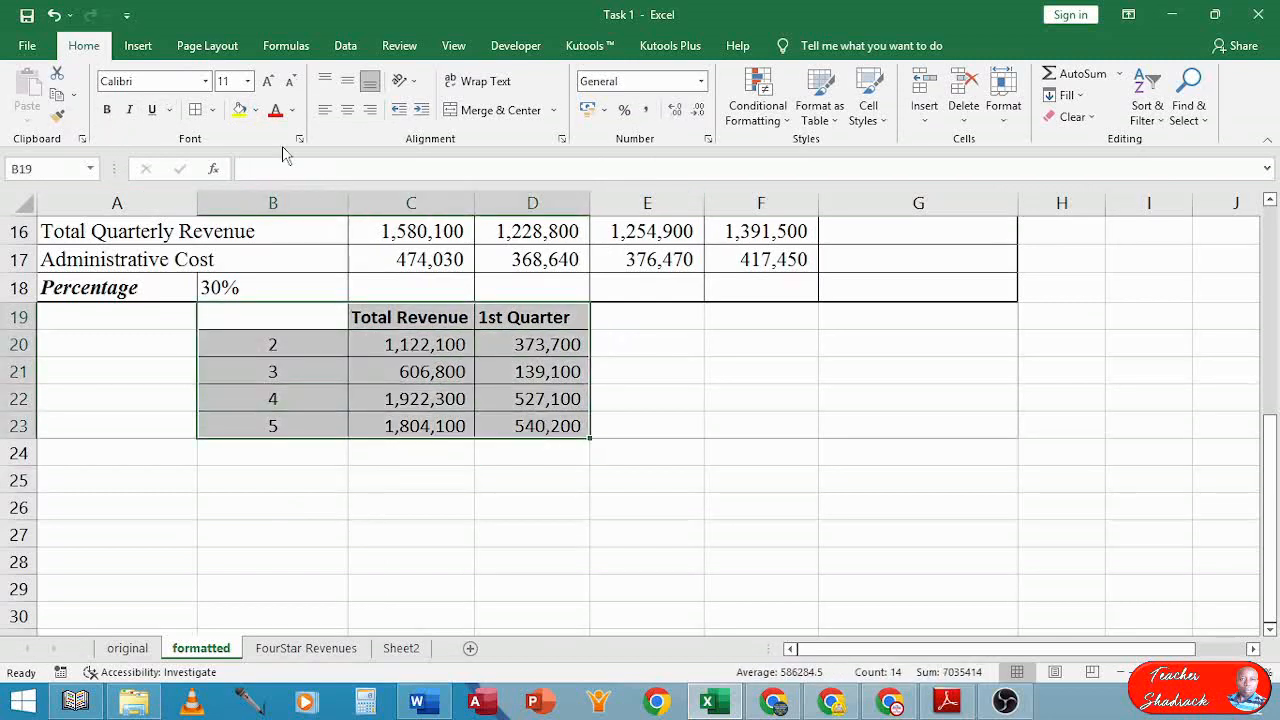
{"action": "left_click", "coordinate": [205, 81]}
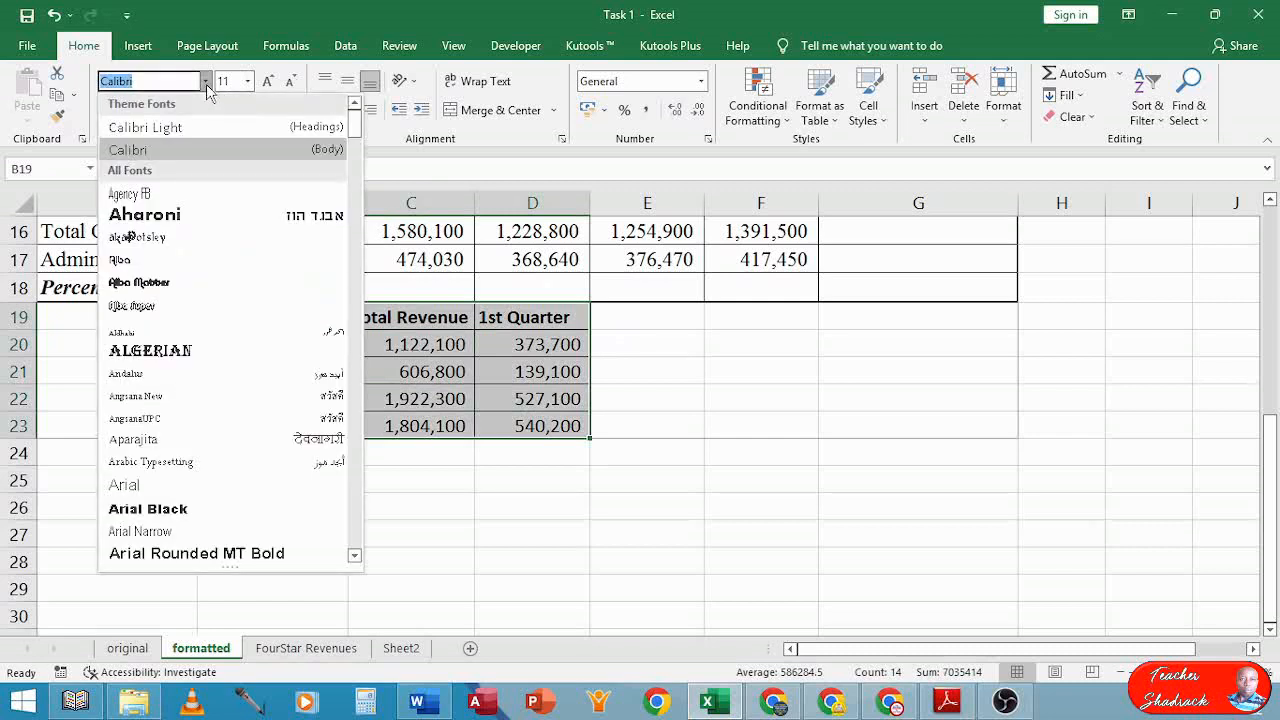
{"action": "type", "text": "Times New Roman"}
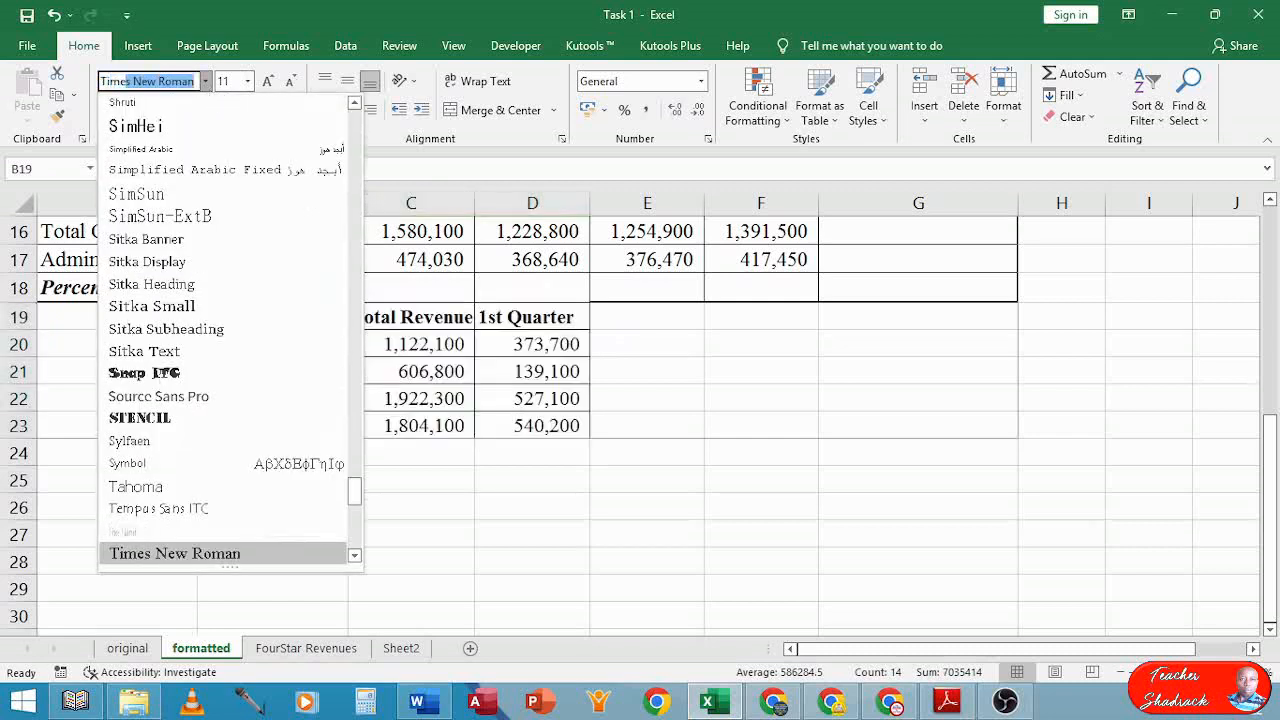
{"action": "key", "text": "Return"}
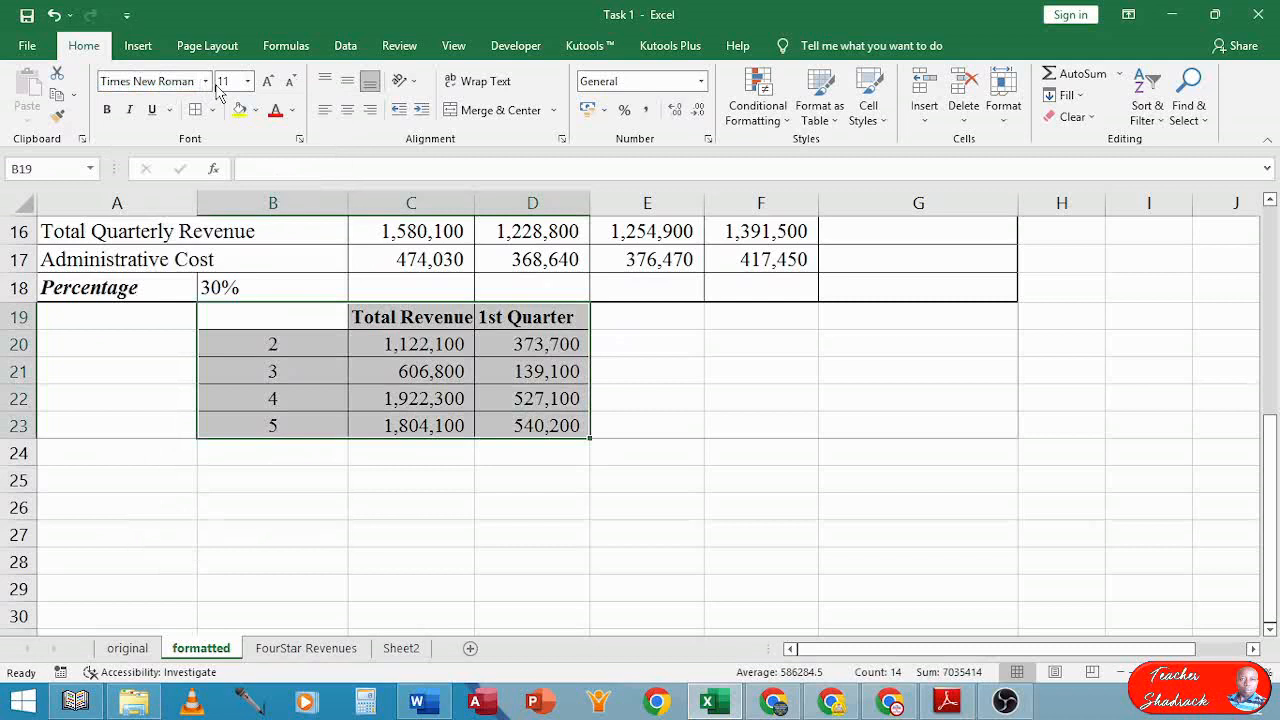
{"action": "left_click", "coordinate": [248, 82]}
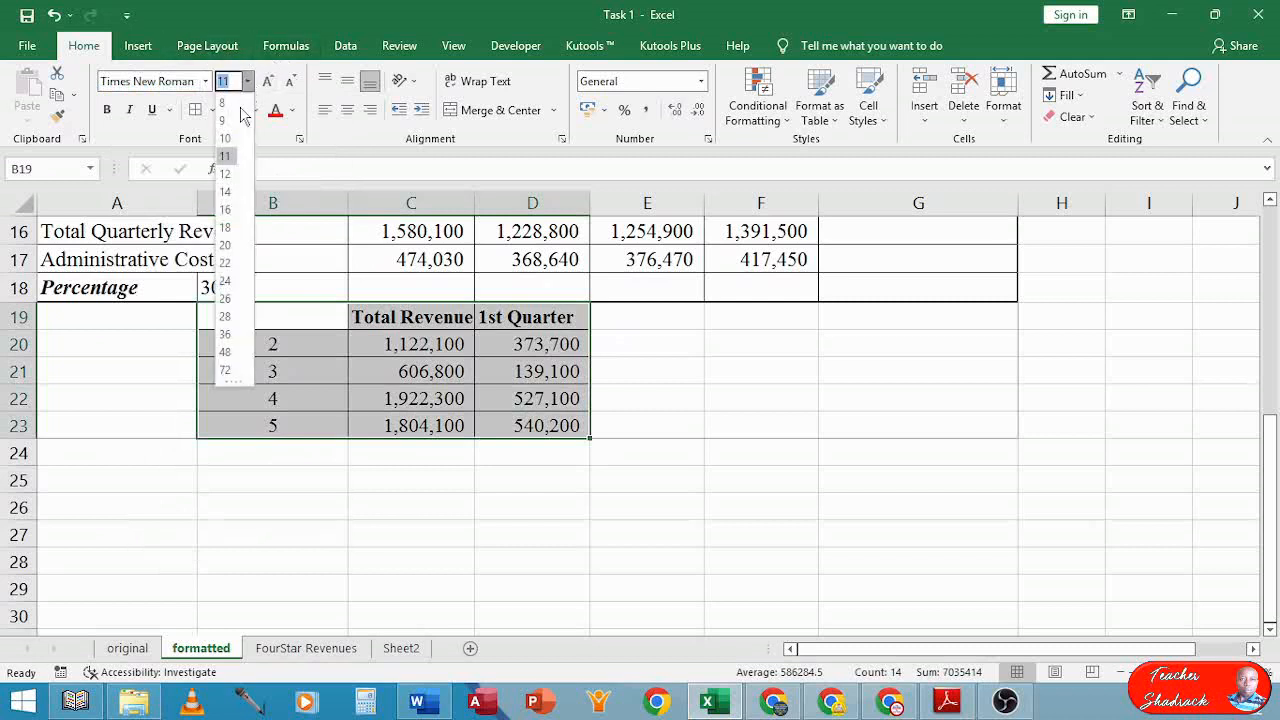
{"action": "left_click", "coordinate": [229, 178]}
{"action": "left_click", "coordinate": [449, 503]}
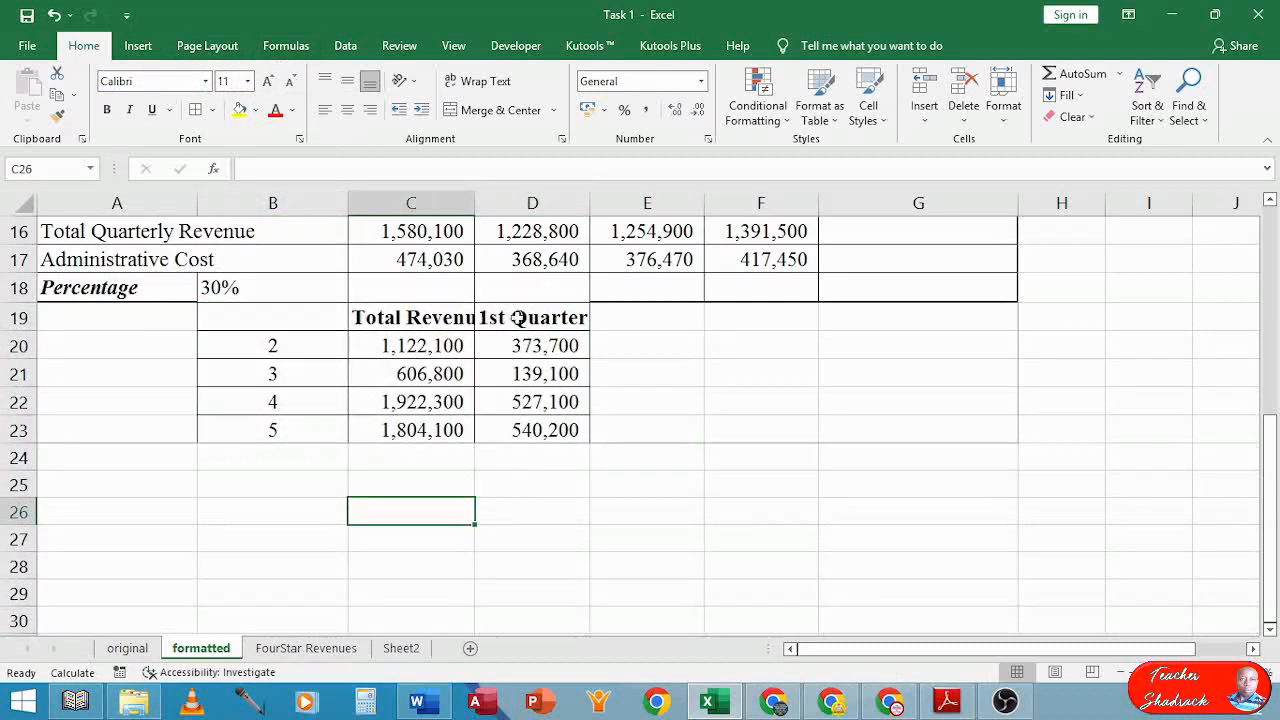
Wrap and centre the headings in C19:D19
{"action": "left_click_drag", "start_coordinate": [517, 317], "coordinate": [423, 316]}
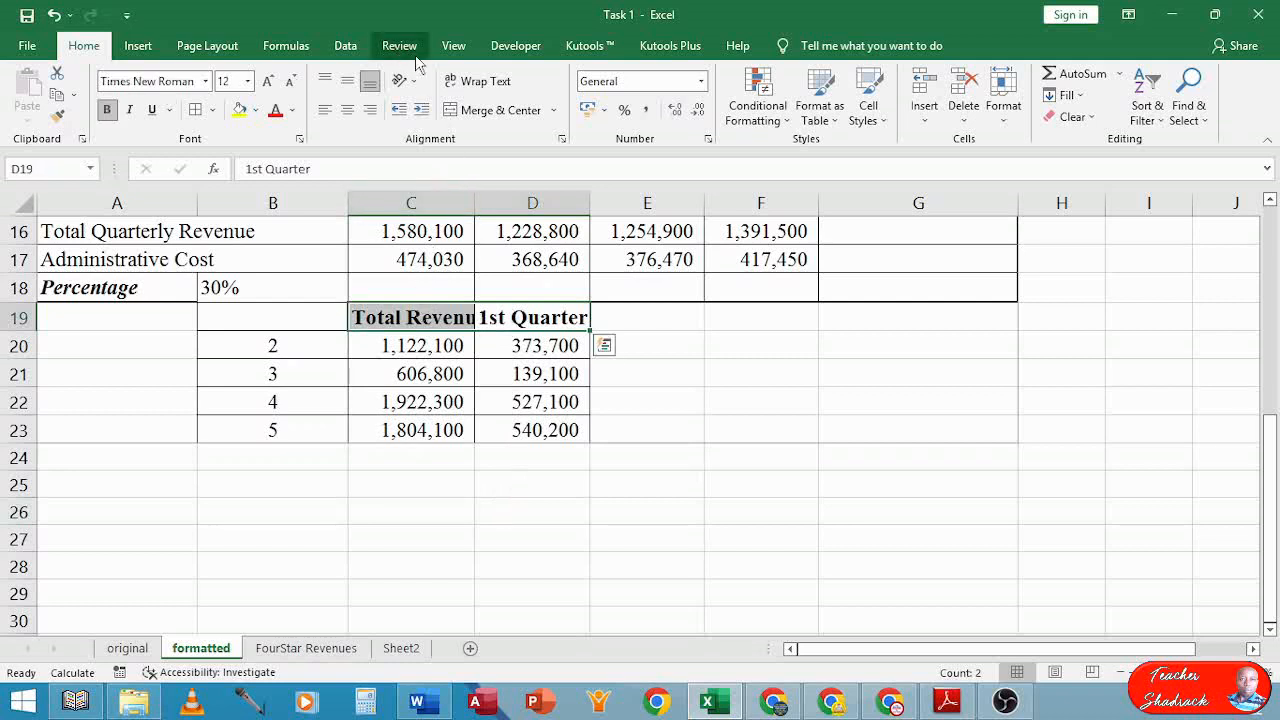
{"action": "left_click", "coordinate": [478, 80]}
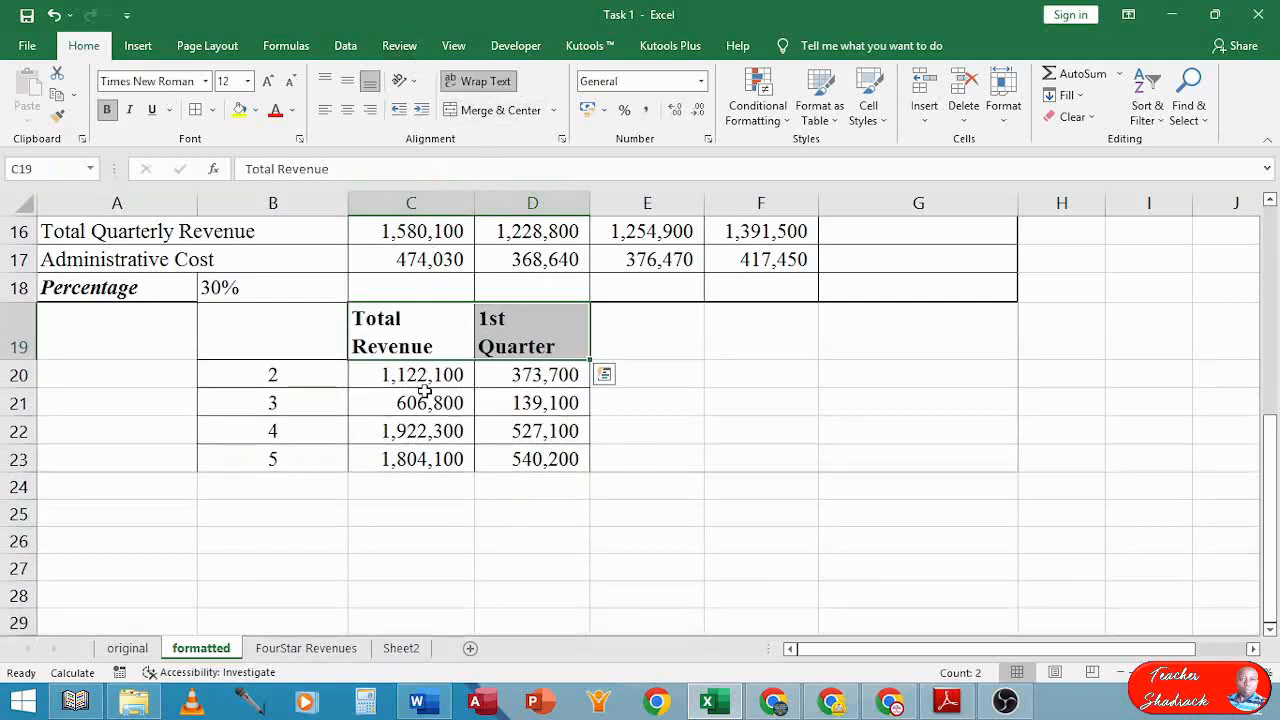
{"action": "left_click", "coordinate": [479, 536]}
{"action": "left_click_drag", "start_coordinate": [517, 332], "coordinate": [403, 337]}
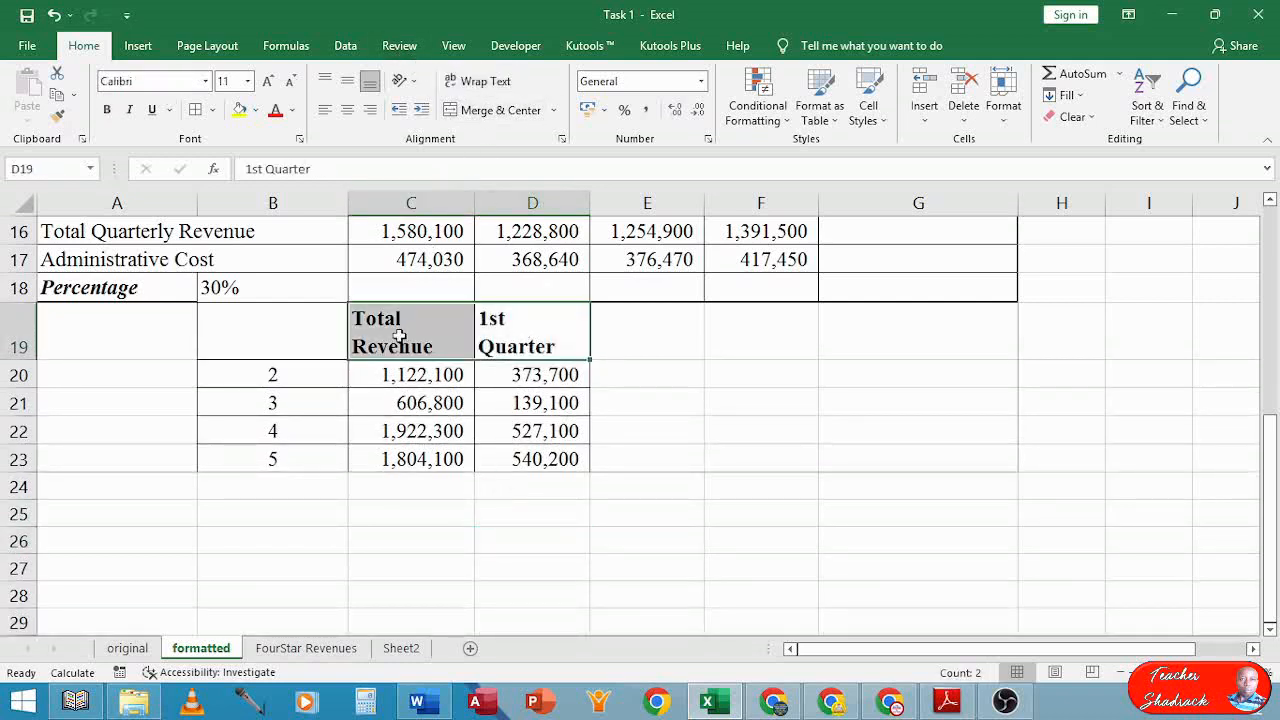
{"action": "left_click", "coordinate": [347, 109]}
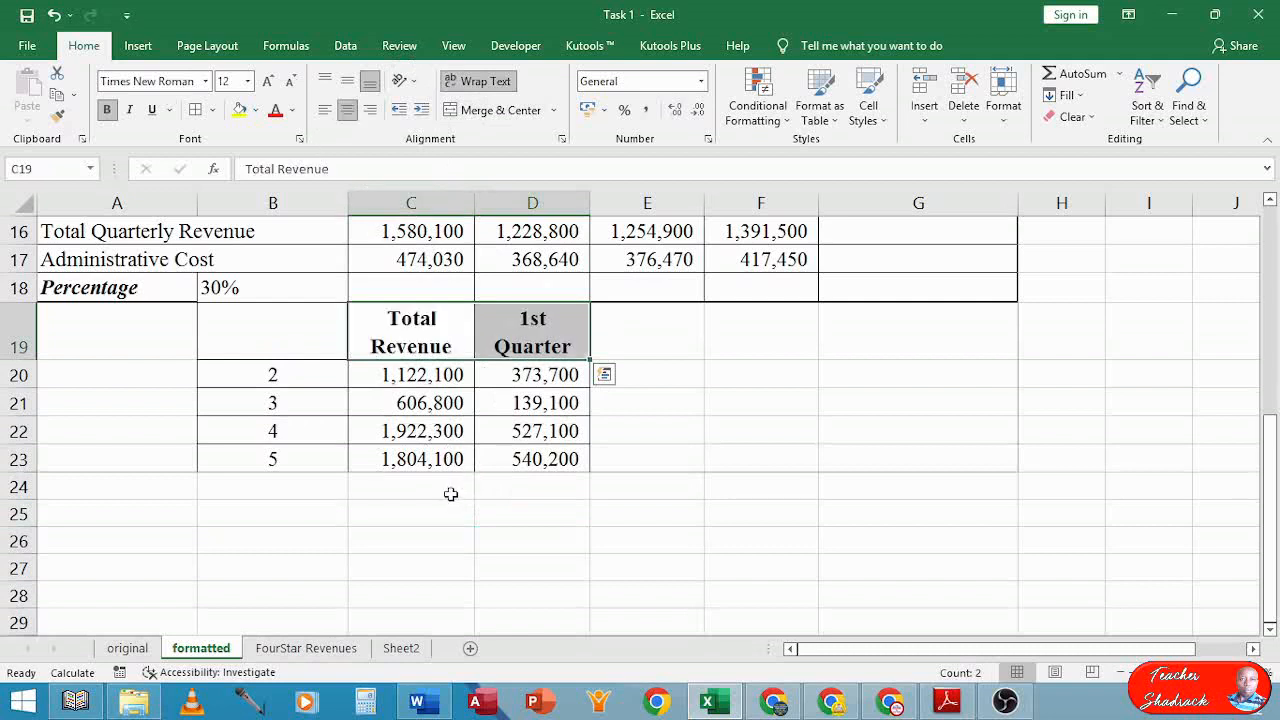
{"action": "left_click", "coordinate": [451, 494]}
{"action": "left_click", "coordinate": [223, 509]}
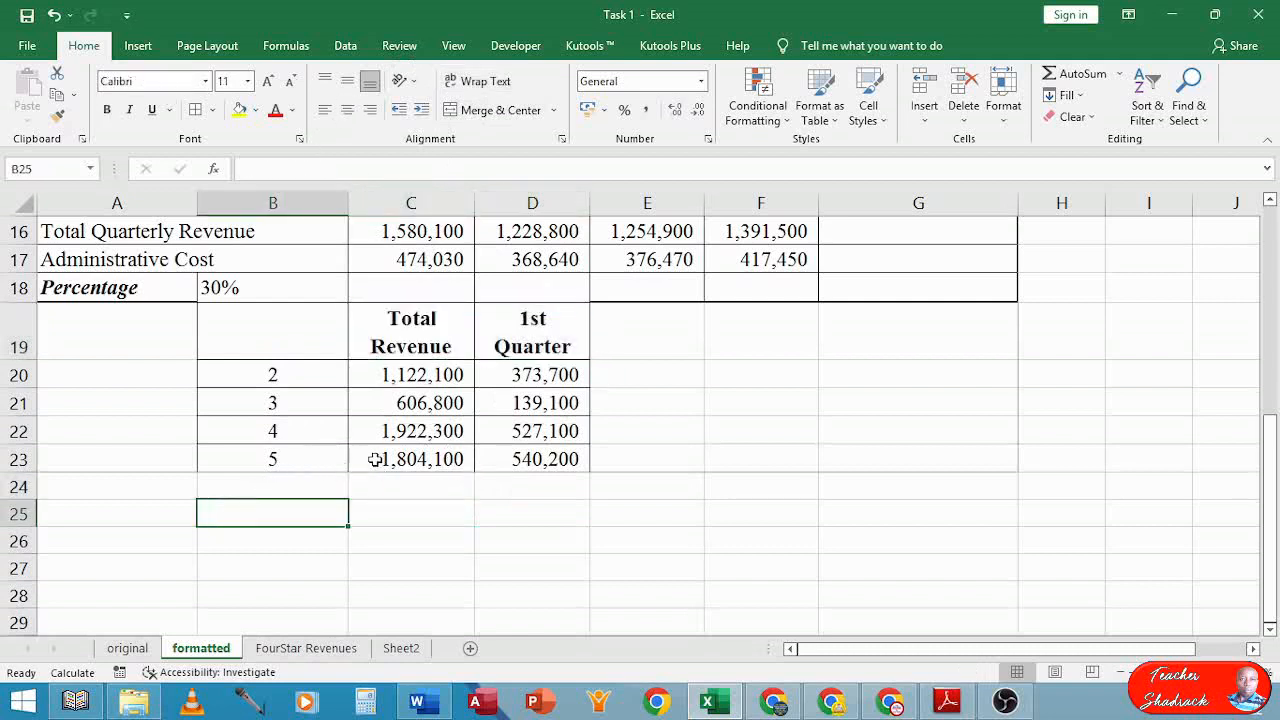
{"action": "scroll", "coordinate": [380, 455], "scroll_direction": "up", "scroll_amount": 4}
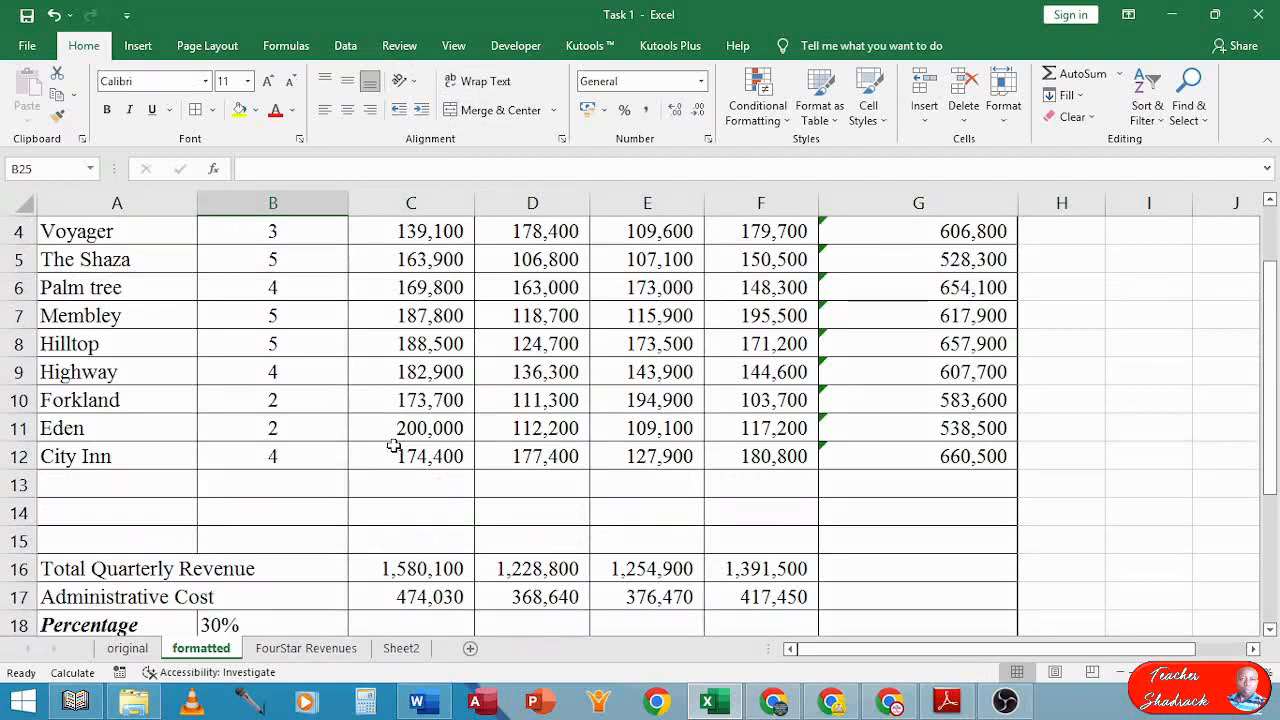
{"action": "key", "text": "ctrl+p"}
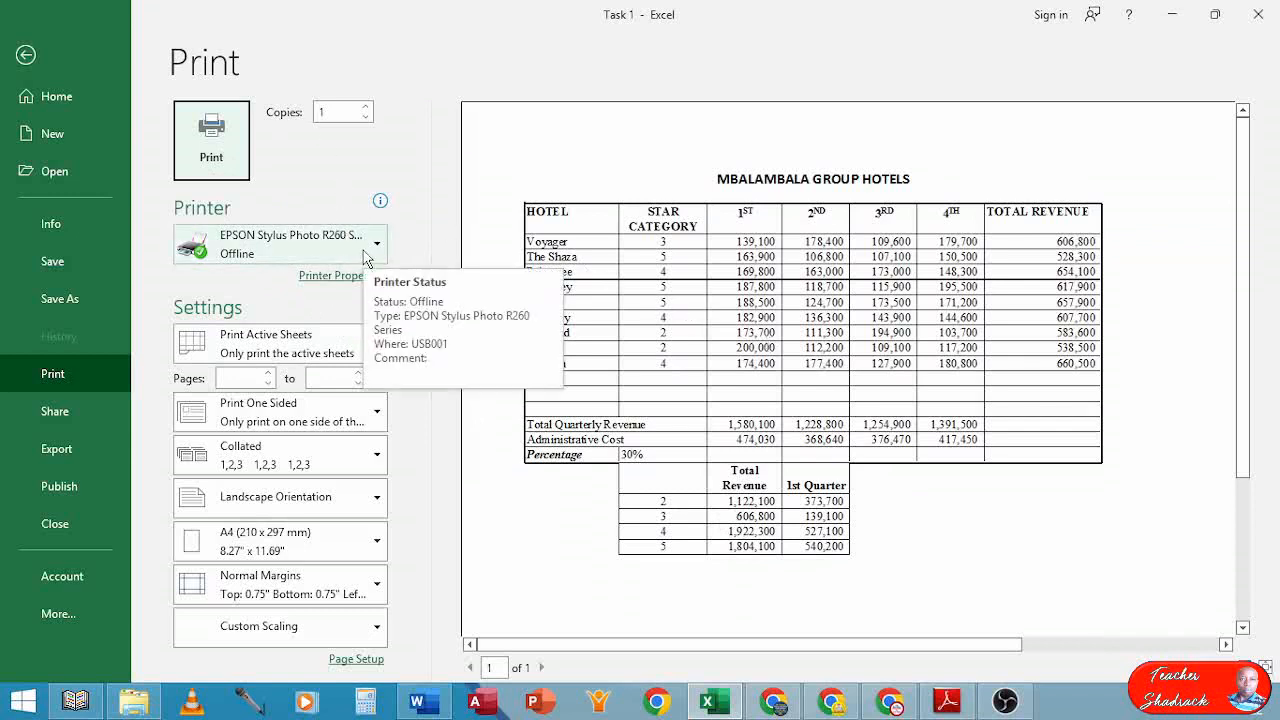
{"action": "key", "text": "Escape"}
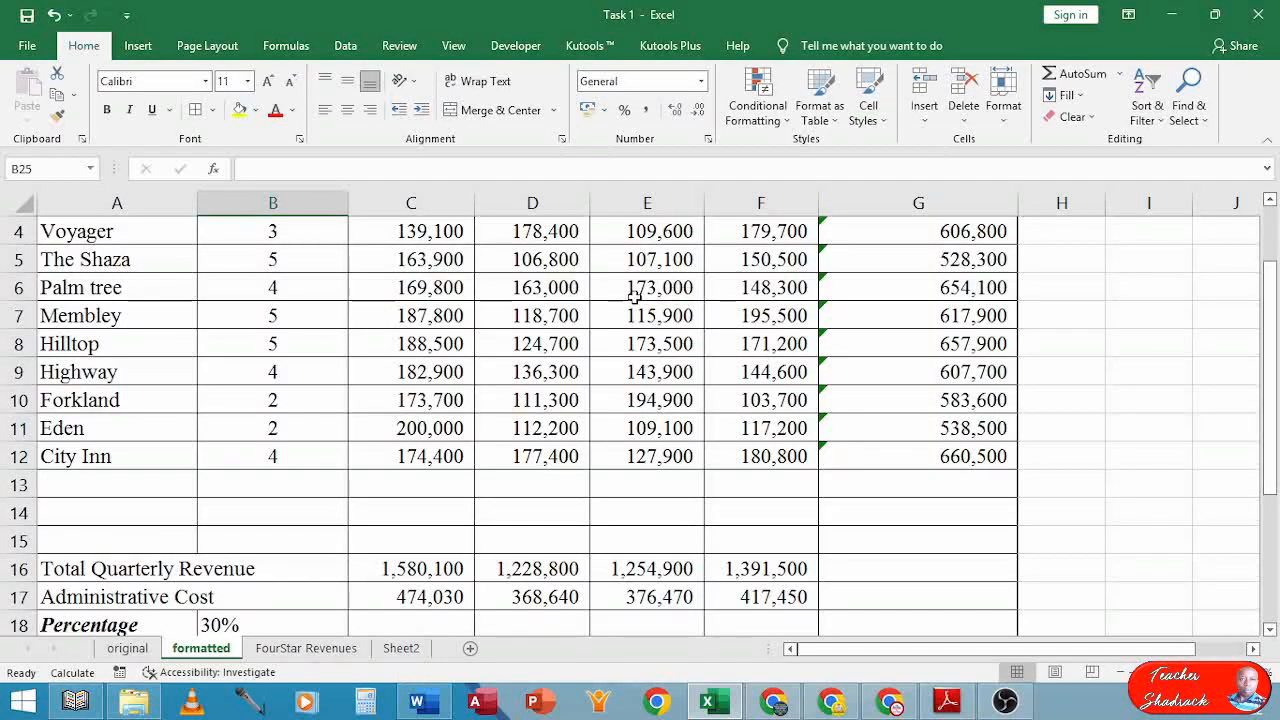
Print-preview the FourStar Revenues chart sheet, confirming the chart fits one landscape A4 page
{"action": "left_click", "coordinate": [335, 650]}
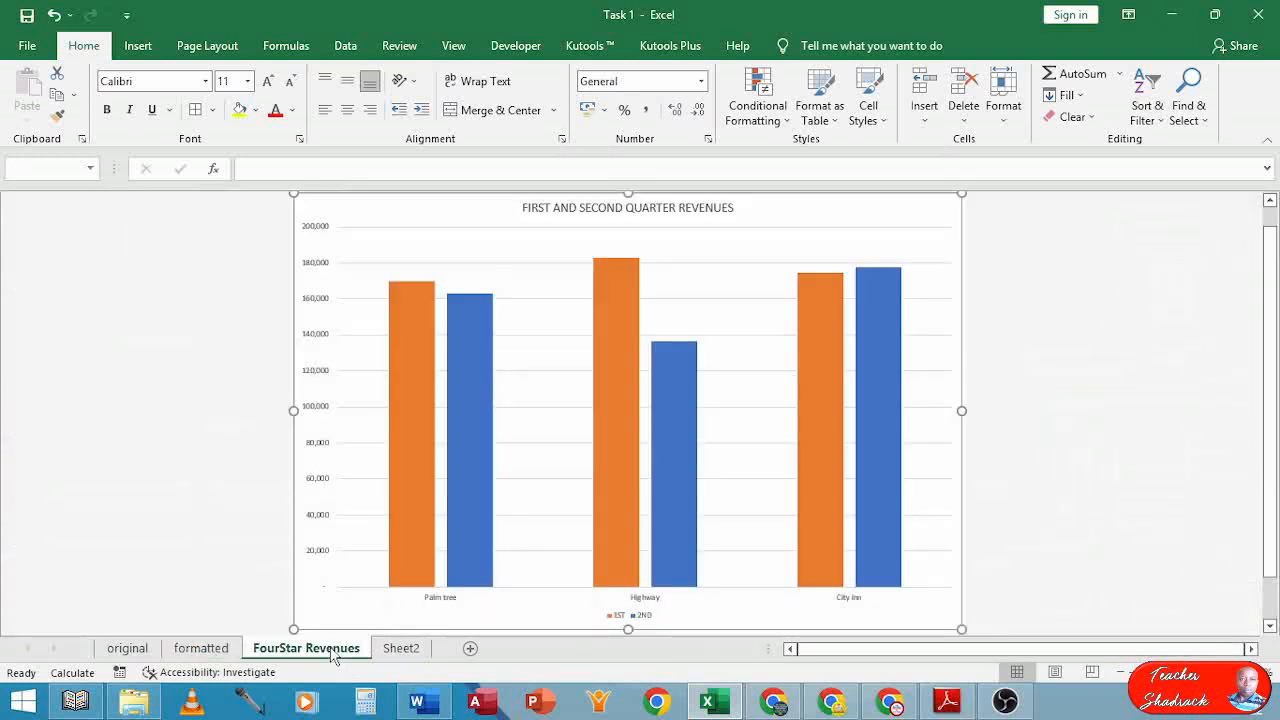
{"action": "key", "text": "ctrl+p"}
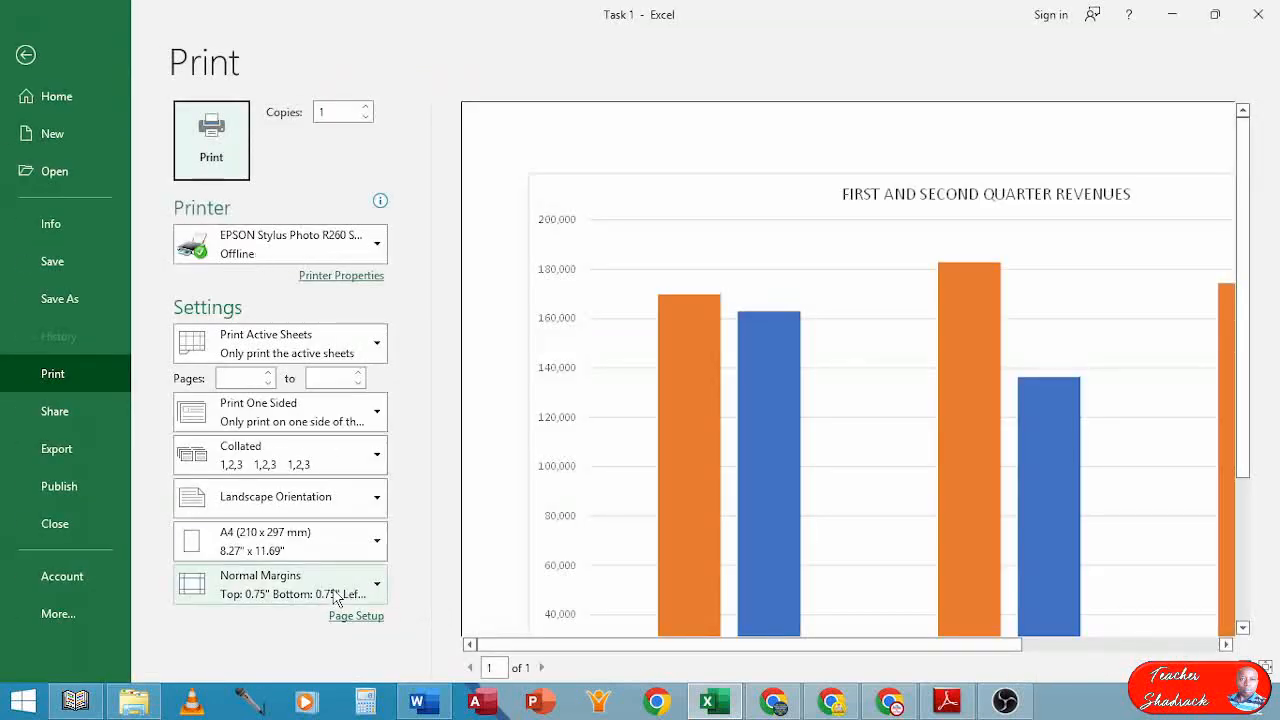
{"action": "left_click", "coordinate": [725, 471]}
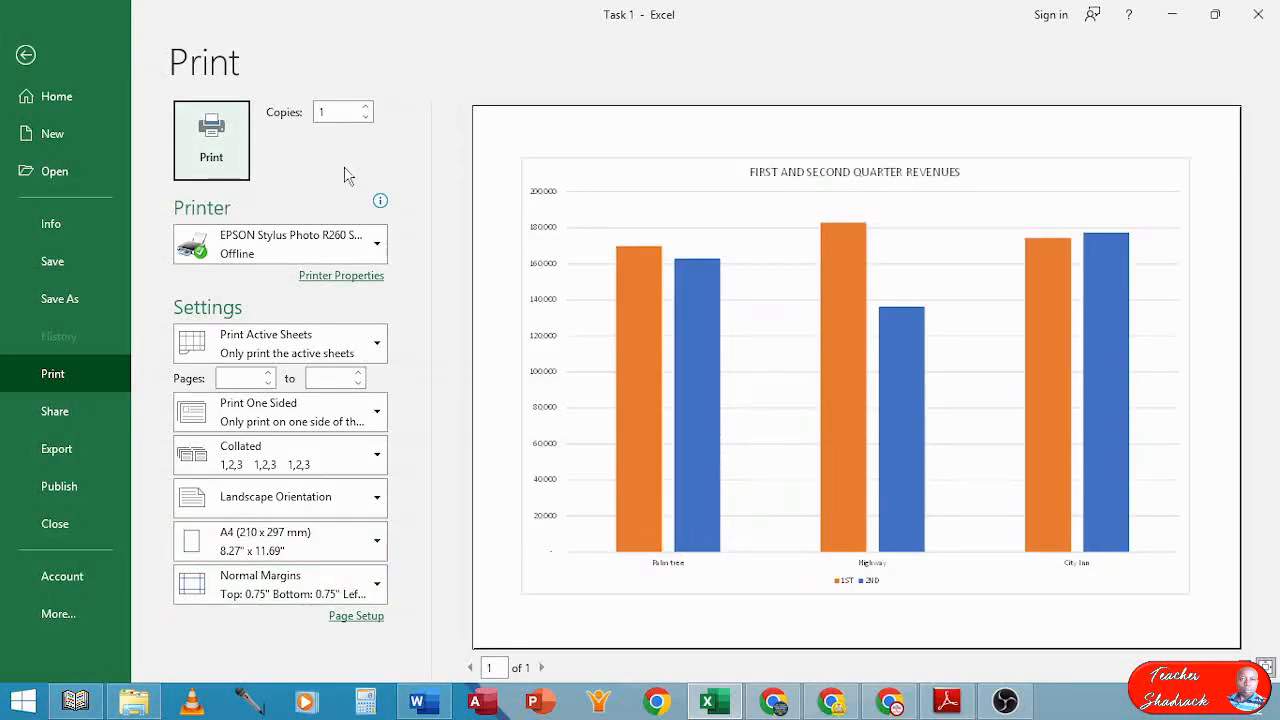
{"action": "left_click", "coordinate": [221, 145]}
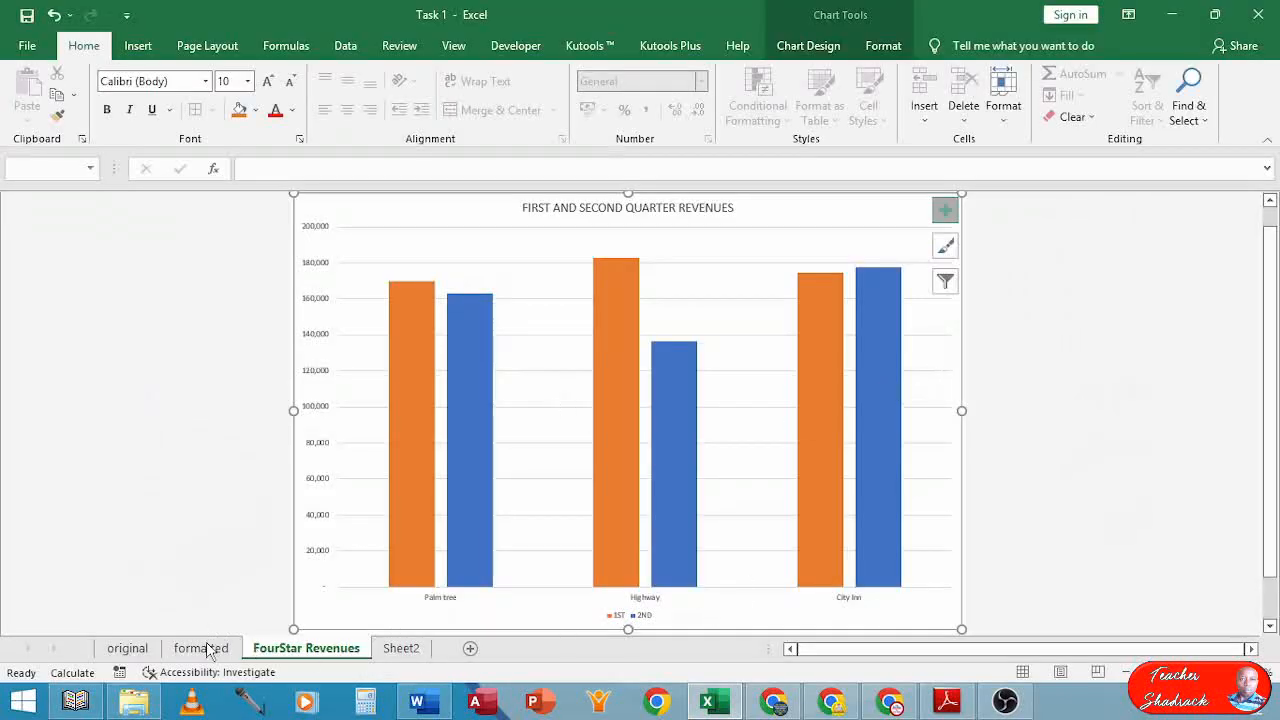
Switch to the exam PDF and scroll to page 2's Figure 1 table and questions (b)–(c)
{"action": "left_click", "coordinate": [962, 704]}
{"action": "scroll", "coordinate": [728, 566], "scroll_direction": "down", "scroll_amount": 1}
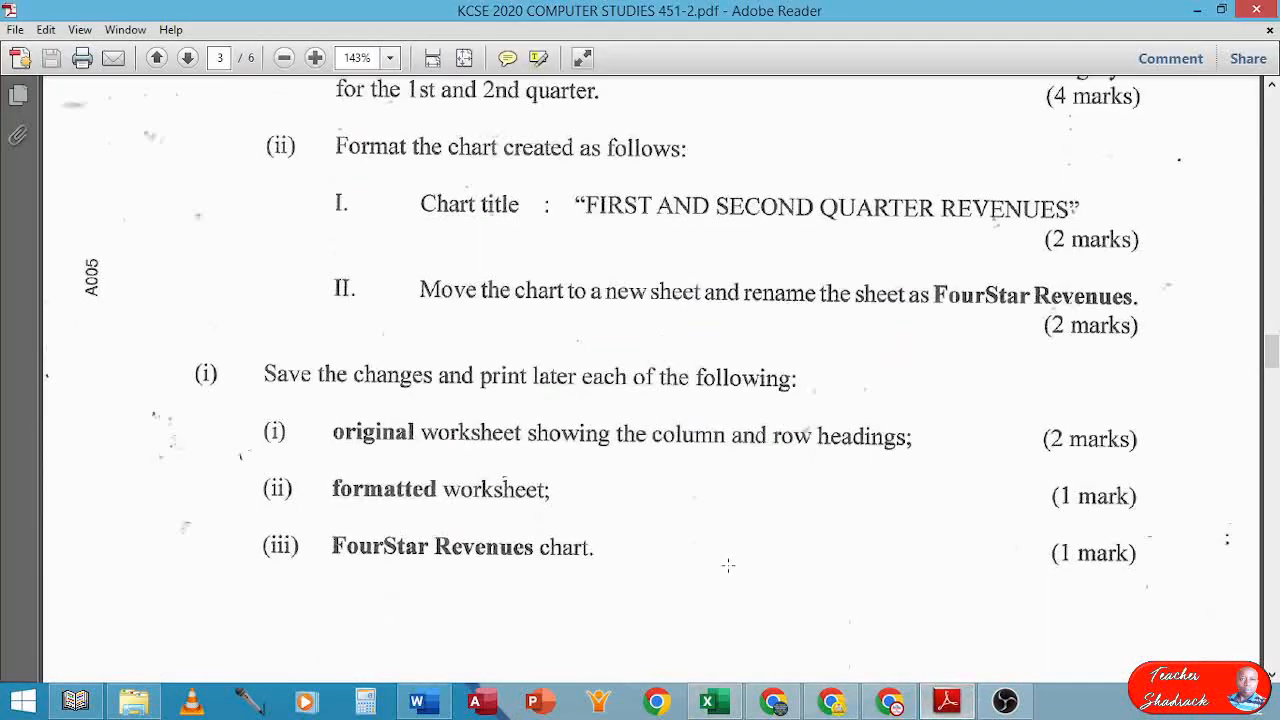
{"action": "scroll", "coordinate": [588, 500], "scroll_direction": "up", "scroll_amount": 8}
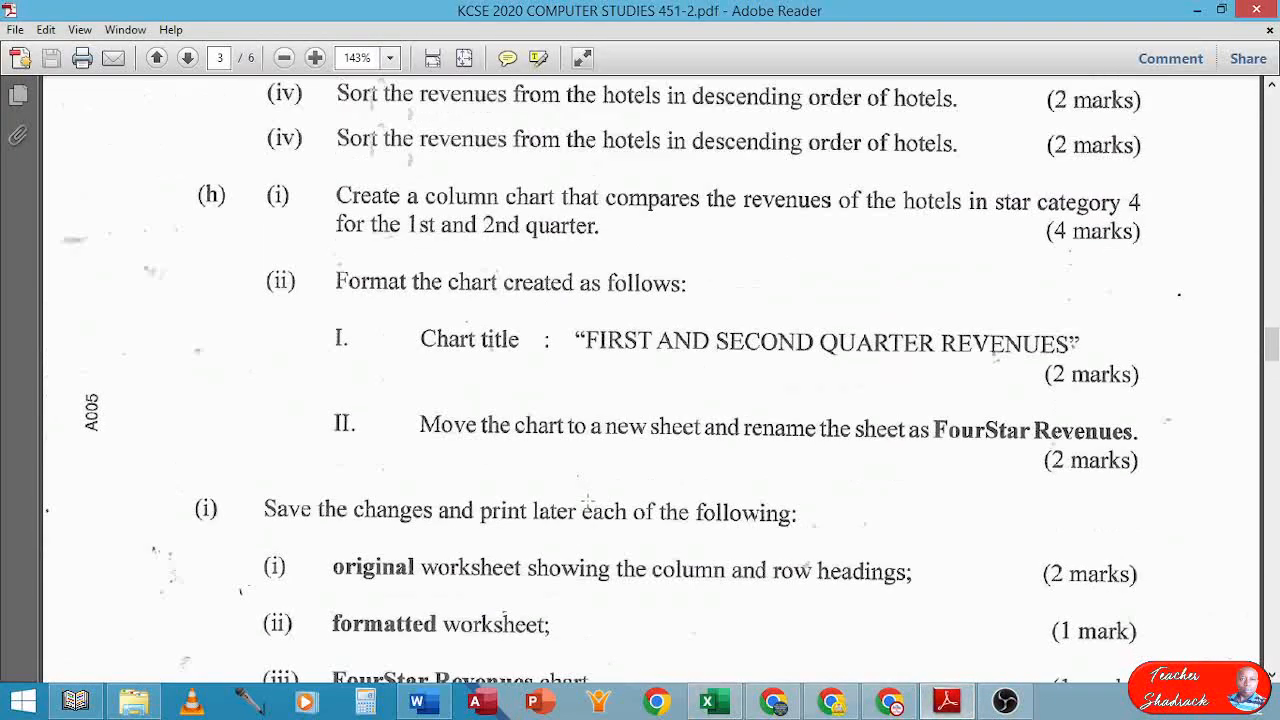
{"action": "scroll", "coordinate": [587, 490], "scroll_direction": "up", "scroll_amount": 3}
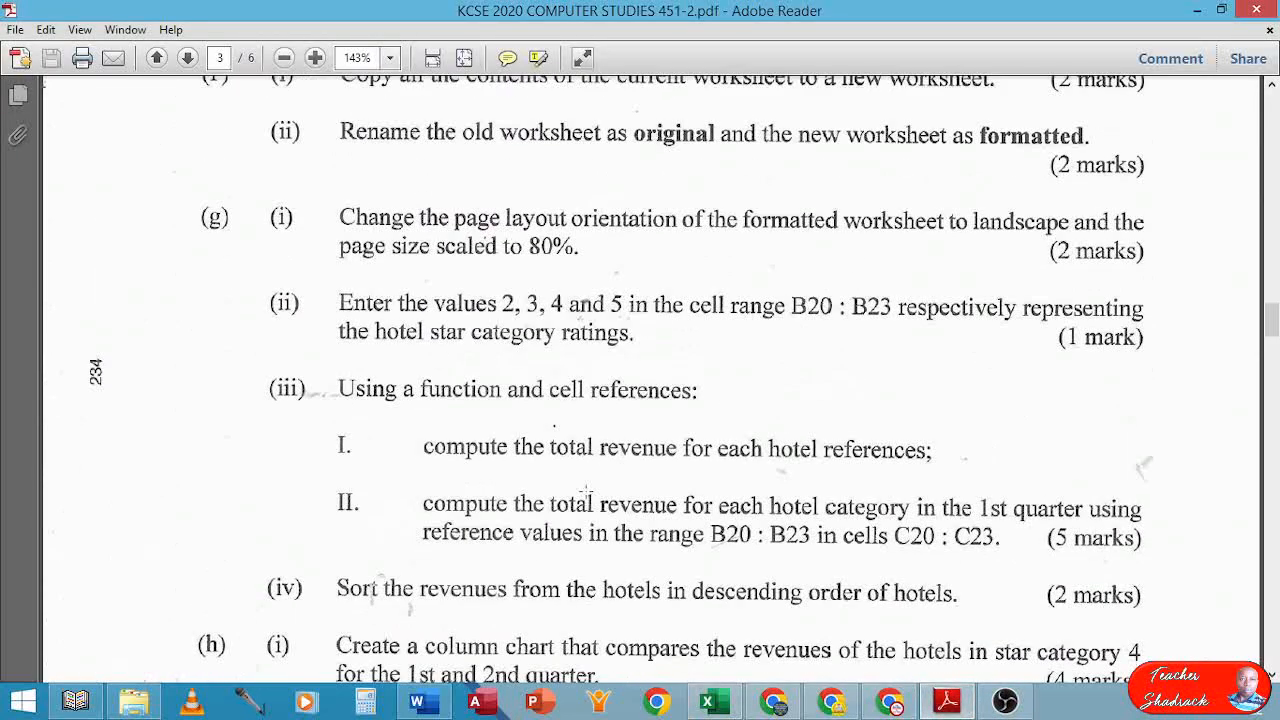
{"action": "scroll", "coordinate": [588, 490], "scroll_direction": "up", "scroll_amount": 5}
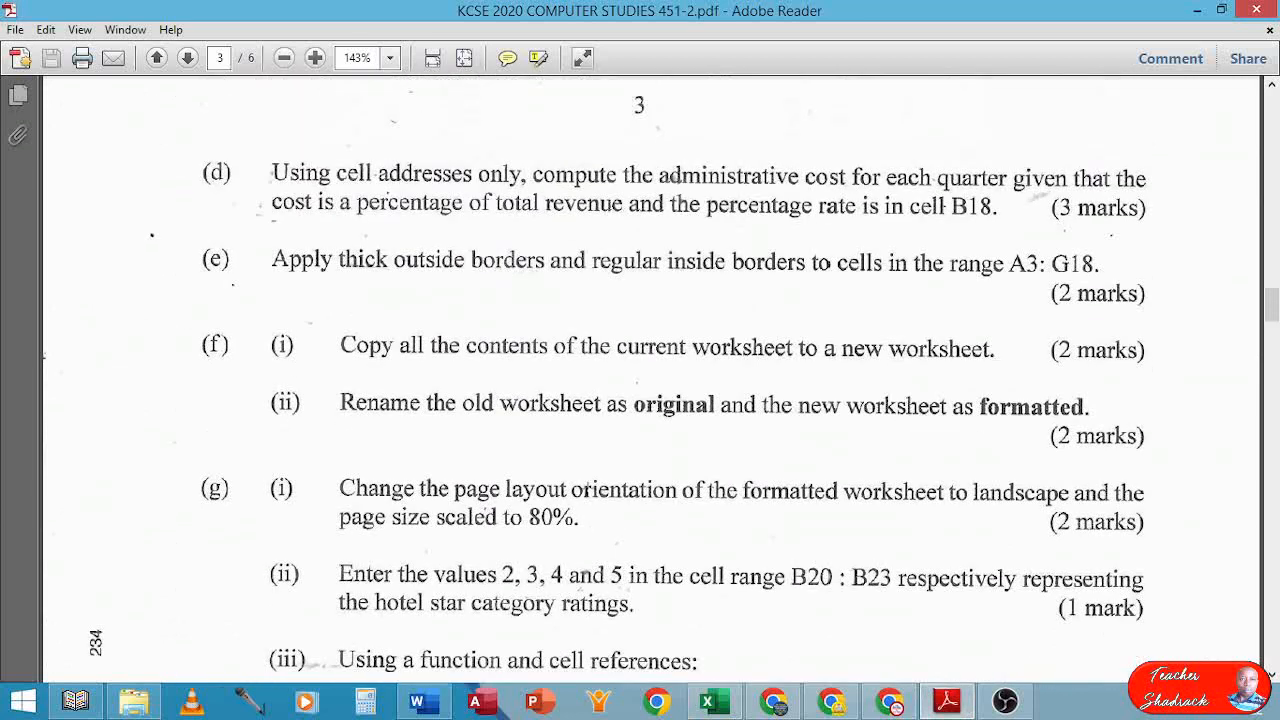
{"action": "scroll", "coordinate": [588, 488], "scroll_direction": "up", "scroll_amount": 5}
{"action": "scroll", "coordinate": [586, 480], "scroll_direction": "up", "scroll_amount": 6}
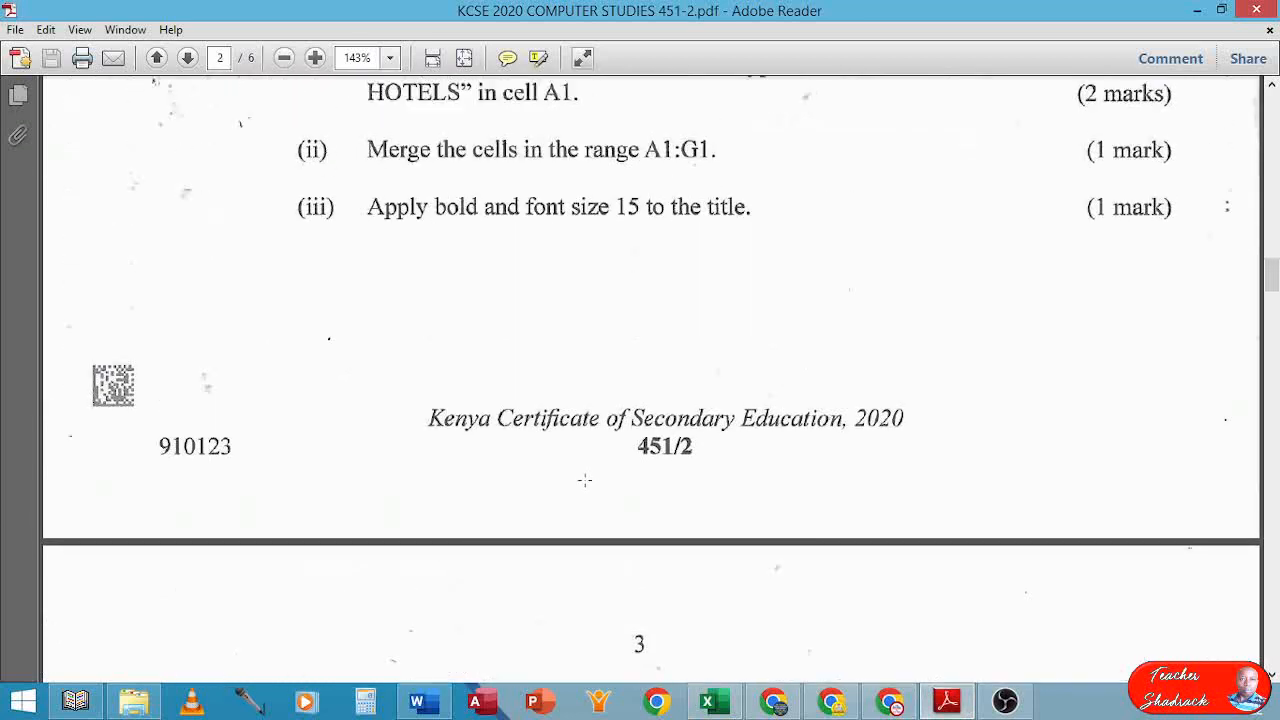
{"action": "scroll", "coordinate": [585, 479], "scroll_direction": "up", "scroll_amount": 6}
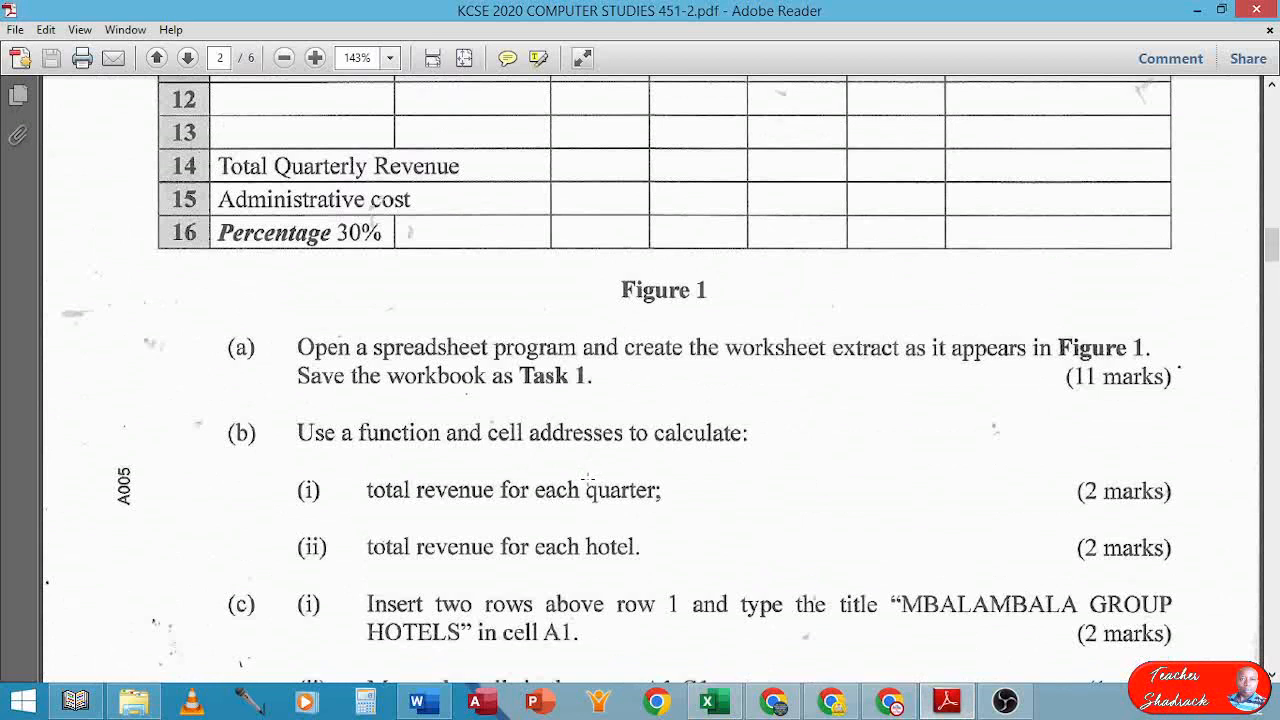
{"action": "scroll", "coordinate": [588, 480], "scroll_direction": "up", "scroll_amount": 6}
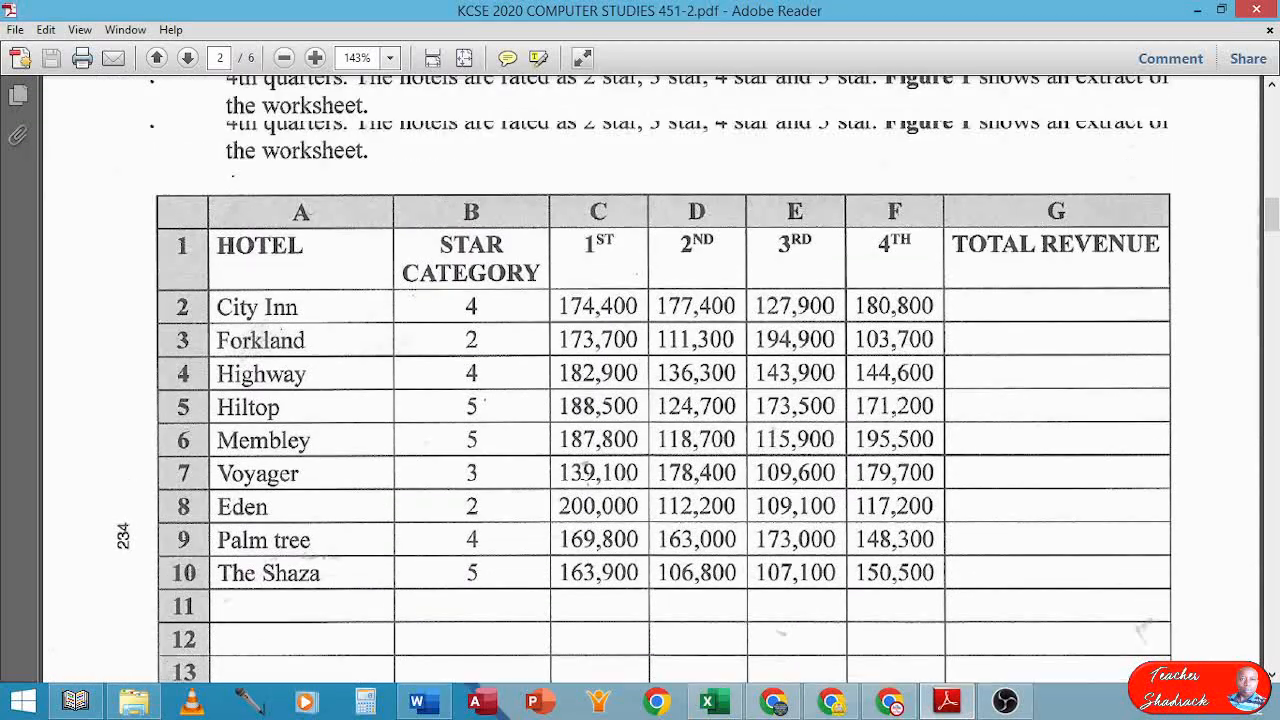
{"action": "scroll", "coordinate": [586, 472], "scroll_direction": "up", "scroll_amount": 1}
{"action": "scroll", "coordinate": [595, 479], "scroll_direction": "down", "scroll_amount": 5}
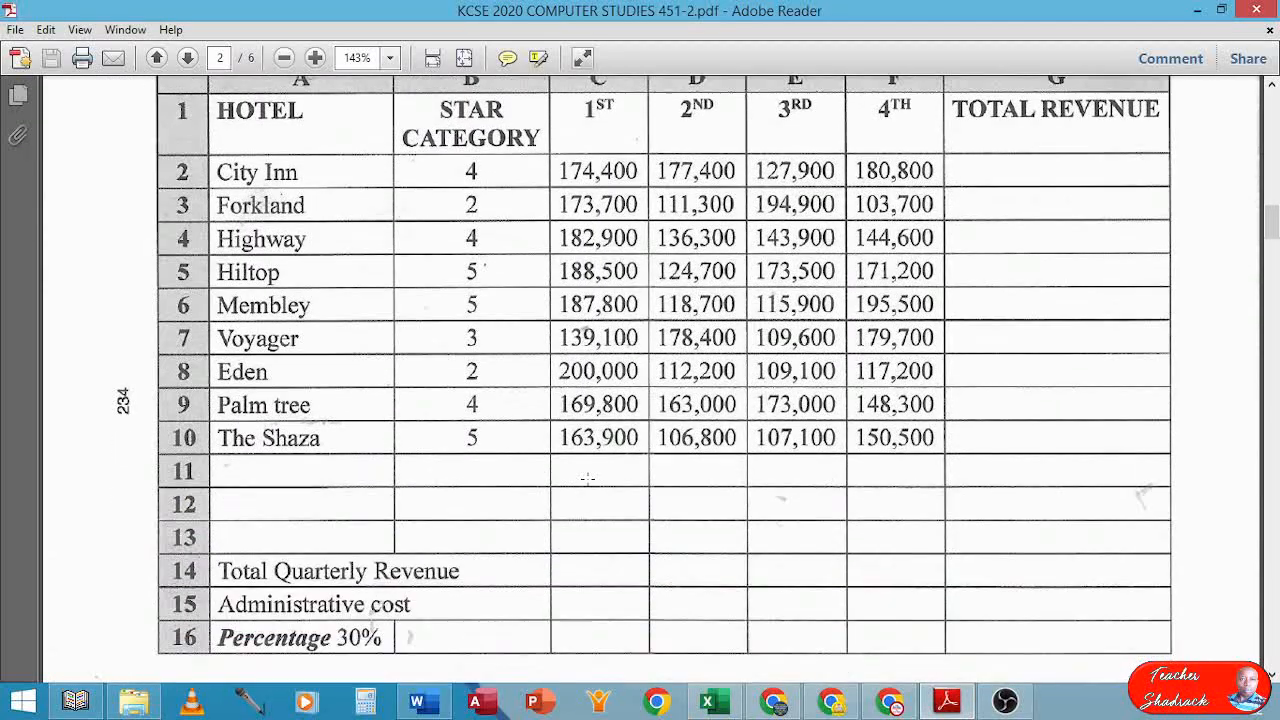
{"action": "scroll", "coordinate": [616, 482], "scroll_direction": "down", "scroll_amount": 3}
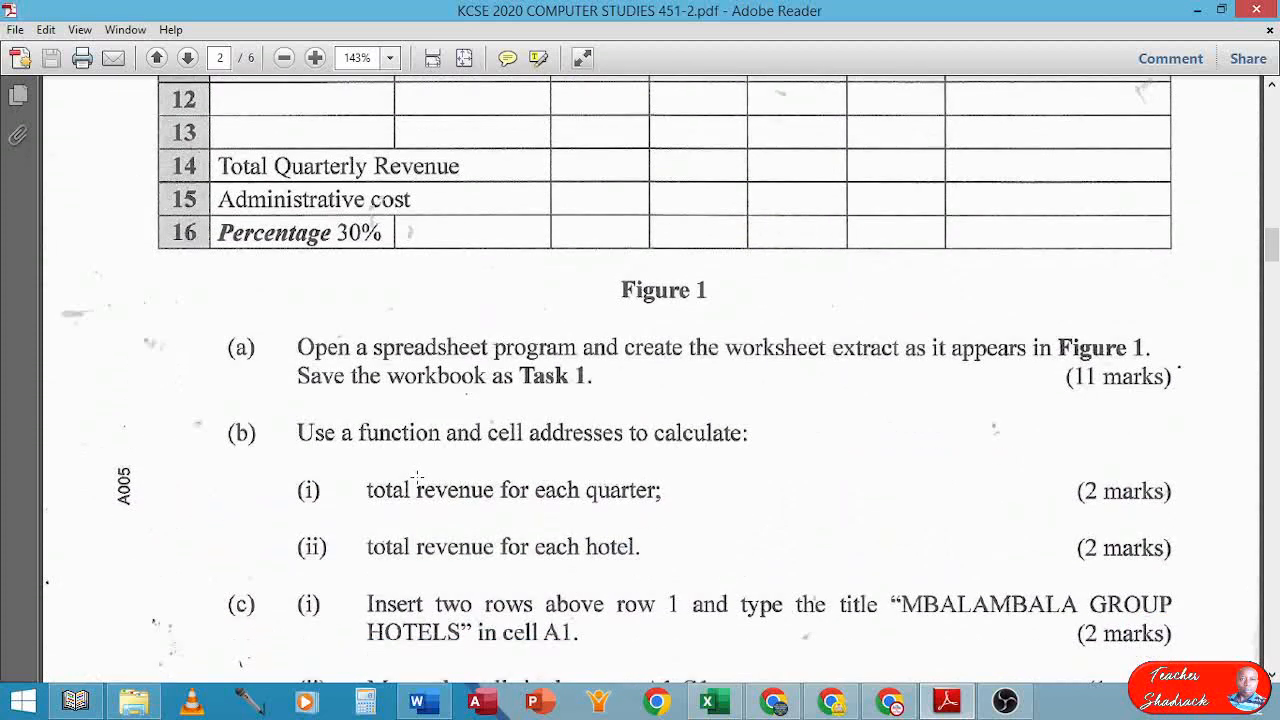
{"action": "scroll", "coordinate": [442, 477], "scroll_direction": "down", "scroll_amount": 5}
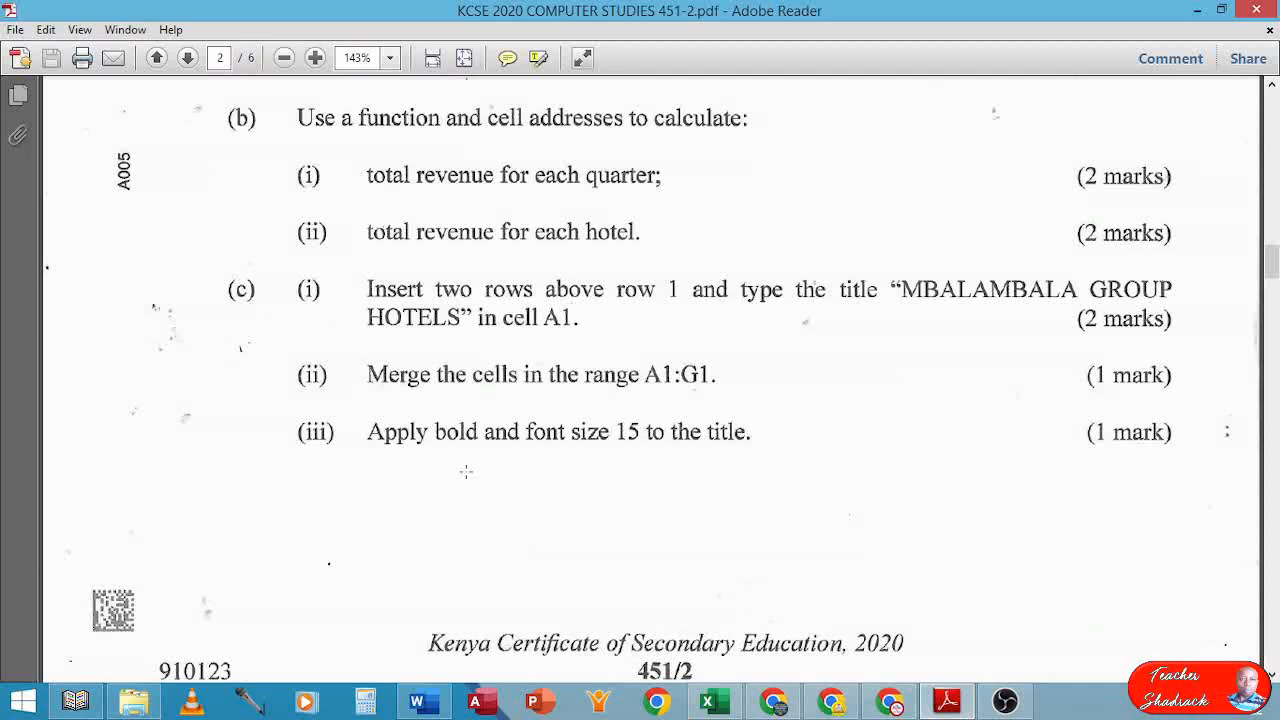
{"action": "scroll", "coordinate": [463, 472], "scroll_direction": "up", "scroll_amount": 3}
{"action": "scroll", "coordinate": [466, 472], "scroll_direction": "up", "scroll_amount": 2}
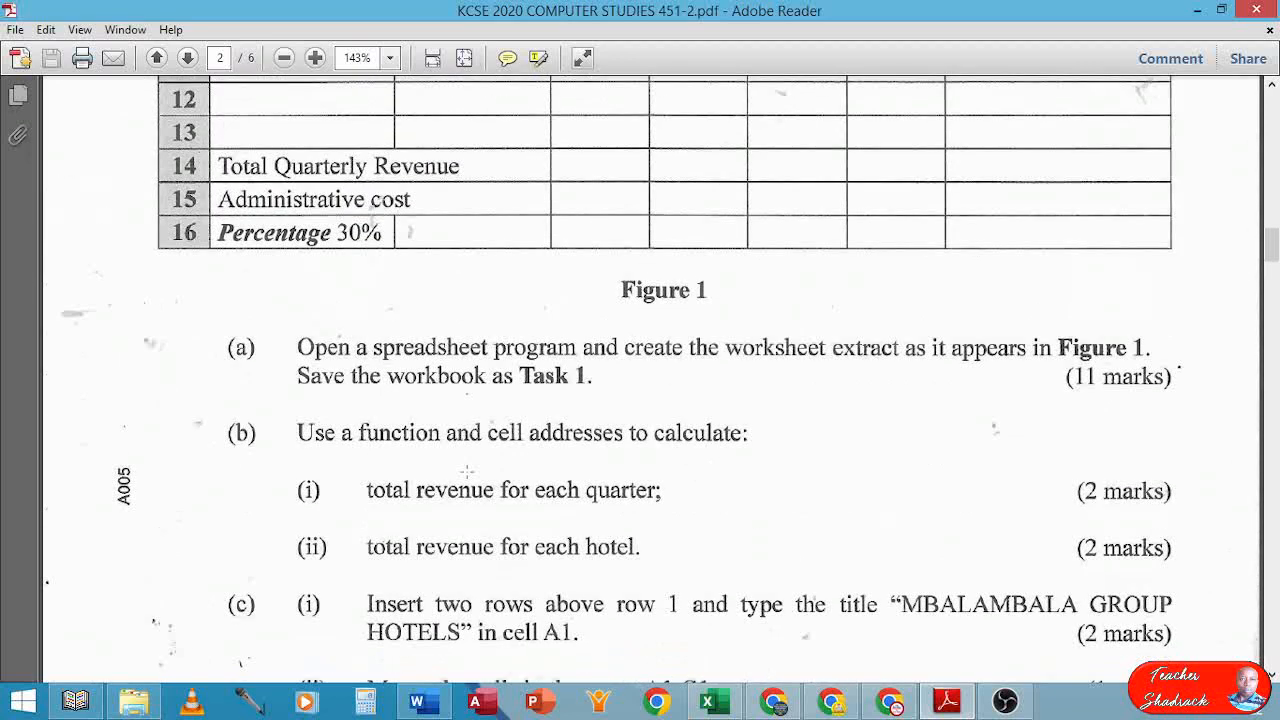
{"action": "scroll", "coordinate": [489, 478], "scroll_direction": "up", "scroll_amount": 2}
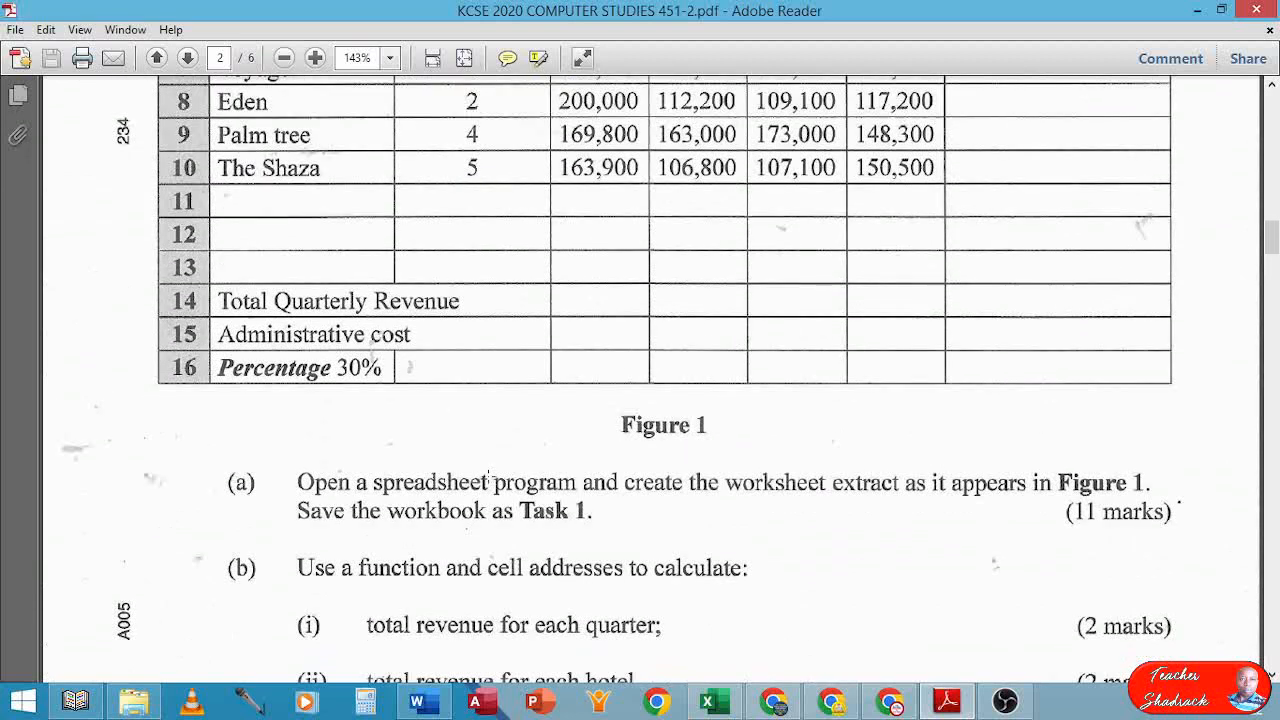
{"action": "scroll", "coordinate": [489, 478], "scroll_direction": "down", "scroll_amount": 5}
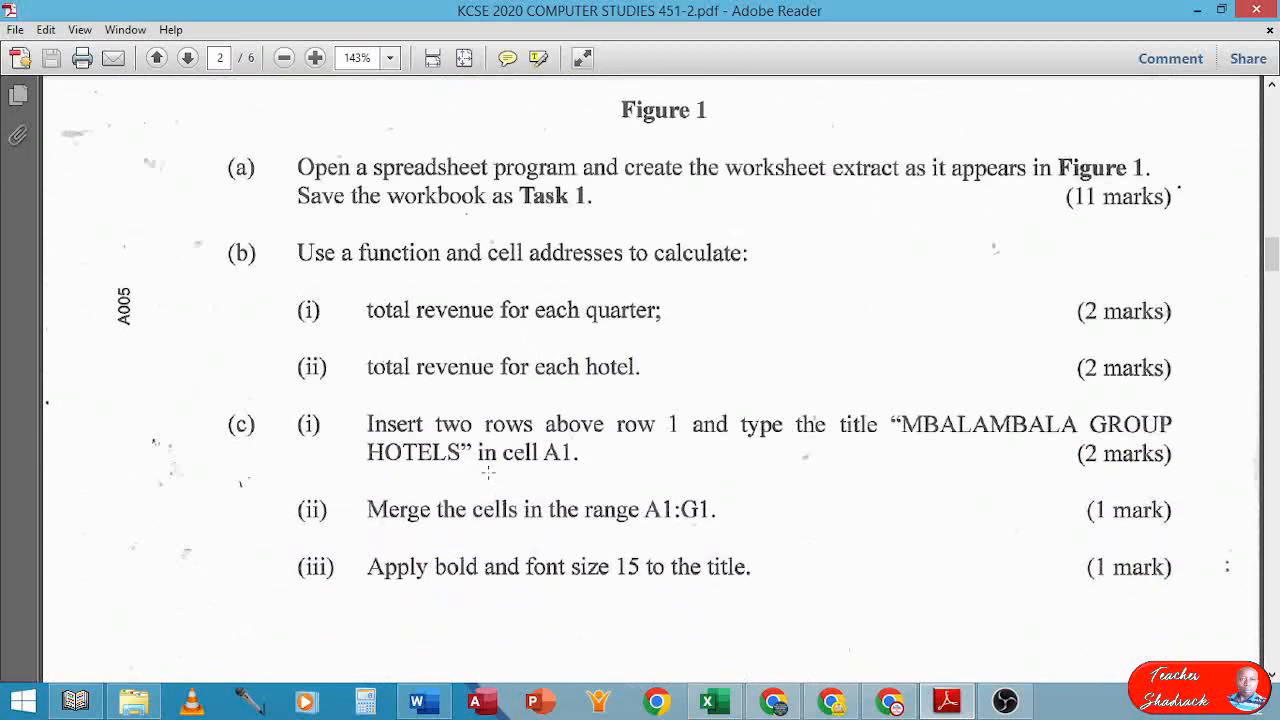
{"action": "scroll", "coordinate": [503, 461], "scroll_direction": "down", "scroll_amount": 1}
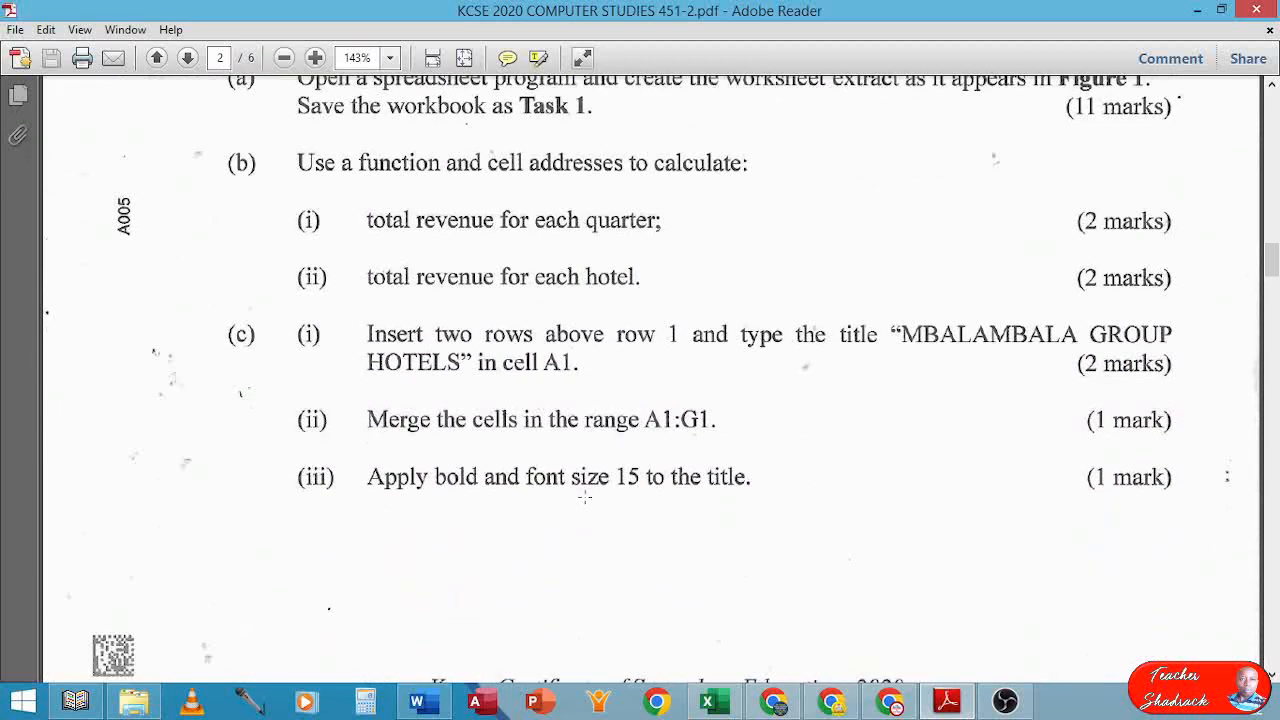